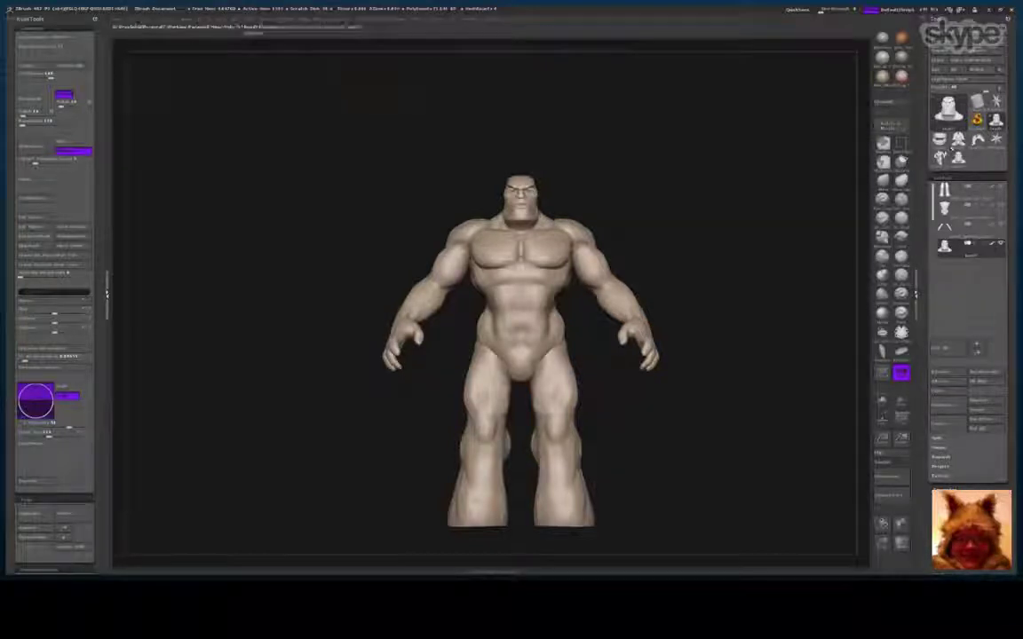
Switch to the posed character model and open its action-pose concept art in Windows Photo Viewer, enlarged for a closer look
left_click(942, 159)
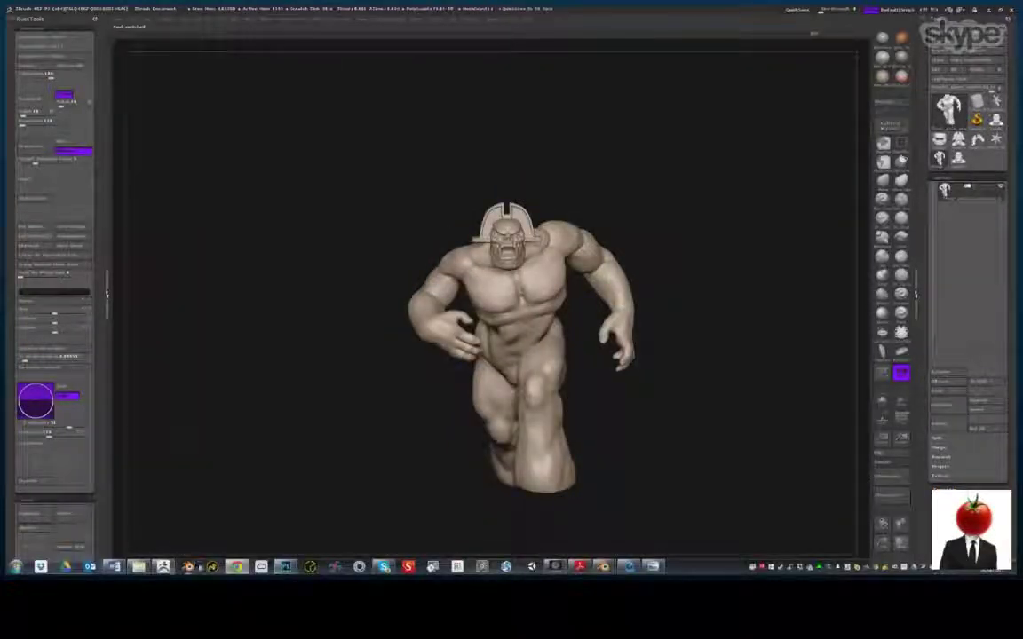
mouse_move(237, 566)
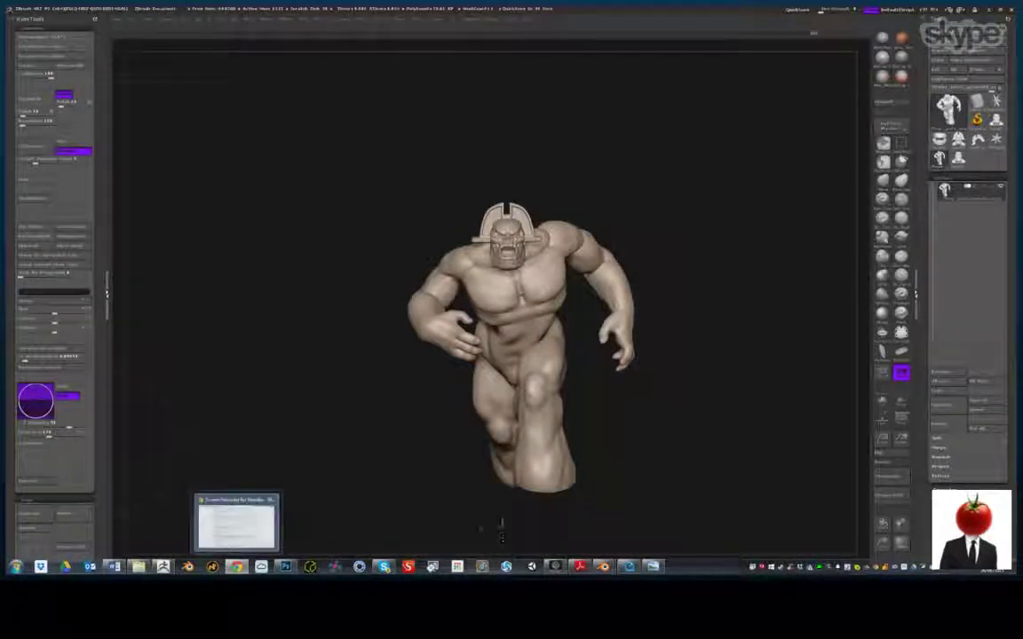
left_click(653, 566)
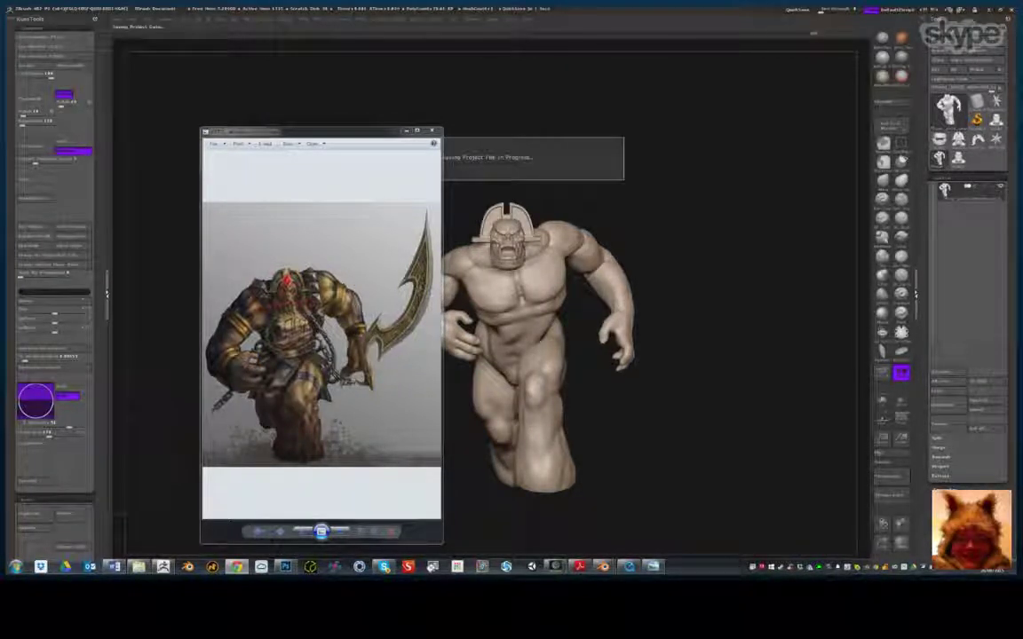
left_click(416, 132)
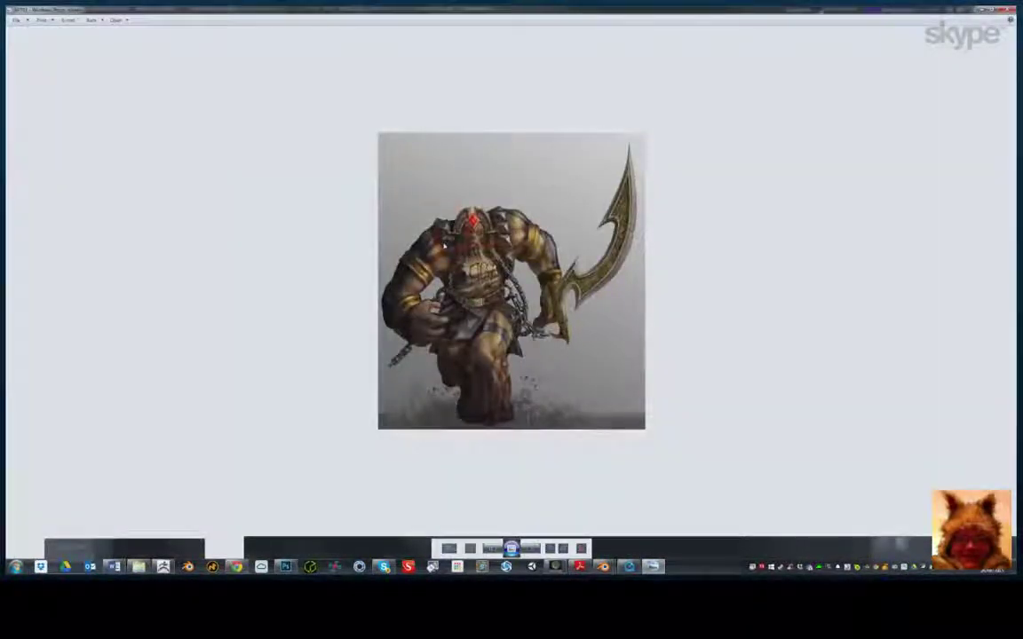
key("ctrl+plus")
key("ctrl+plus")
key("ctrl+minus")
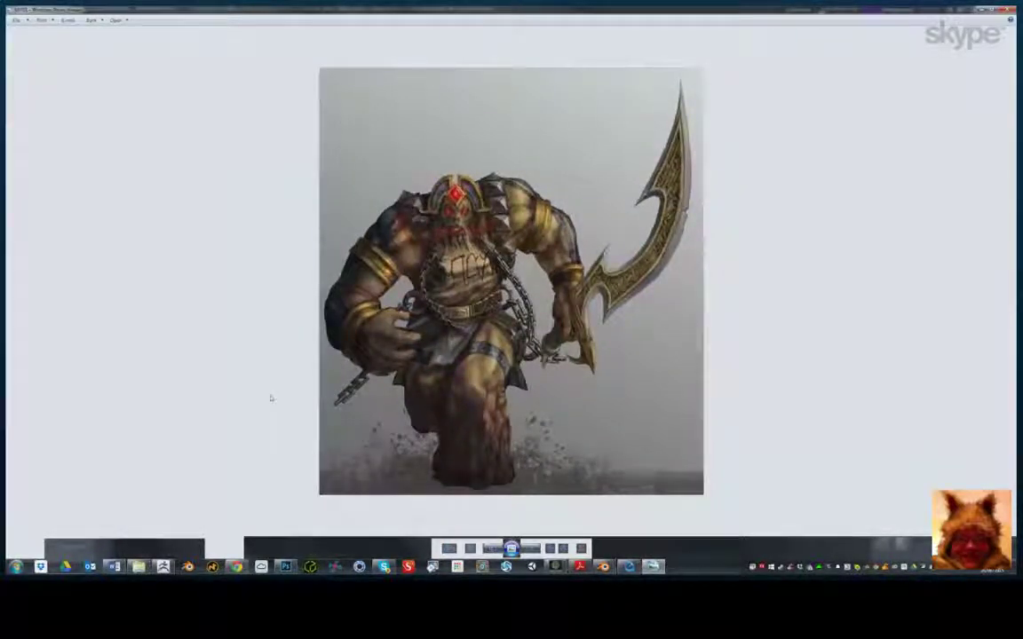
key("ctrl+plus")
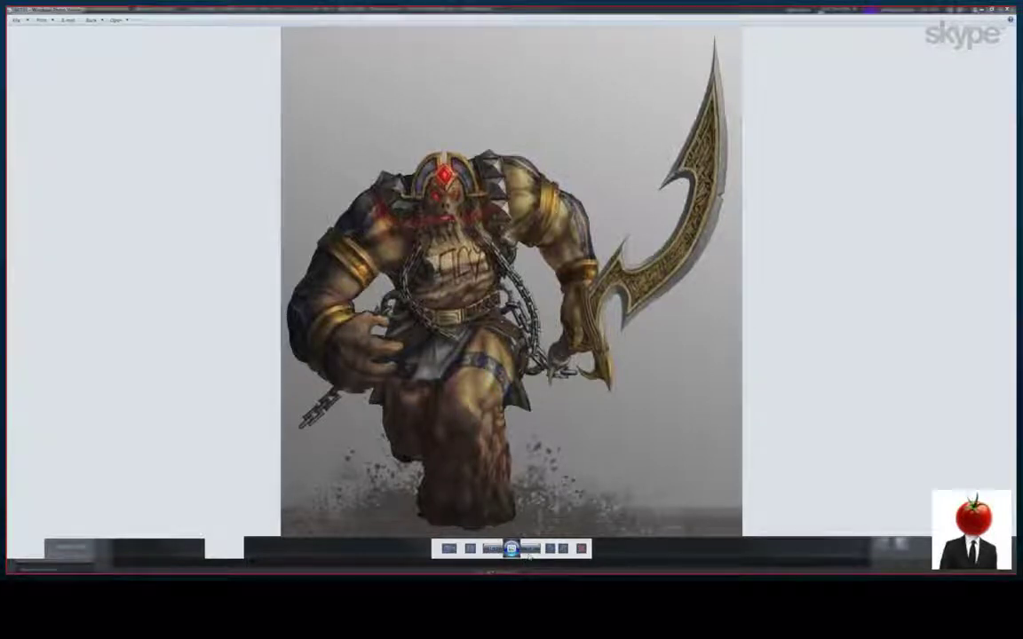
Check the front-facing concept painting in the image viewer and return to the posed model in ZBrush
mouse_move(528, 575)
left_click(530, 549)
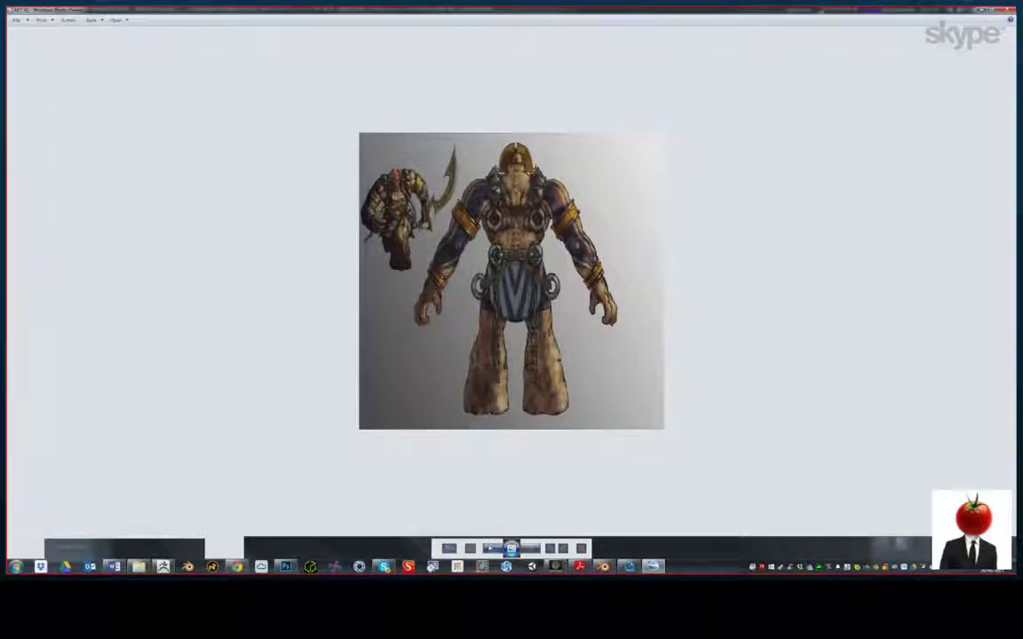
left_click(491, 549)
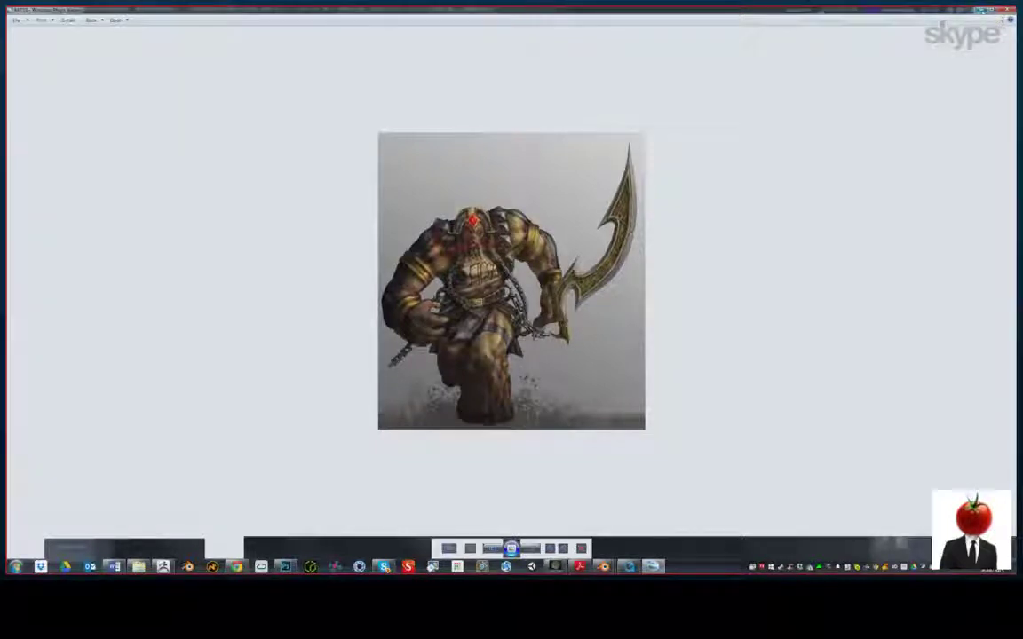
left_click(979, 9)
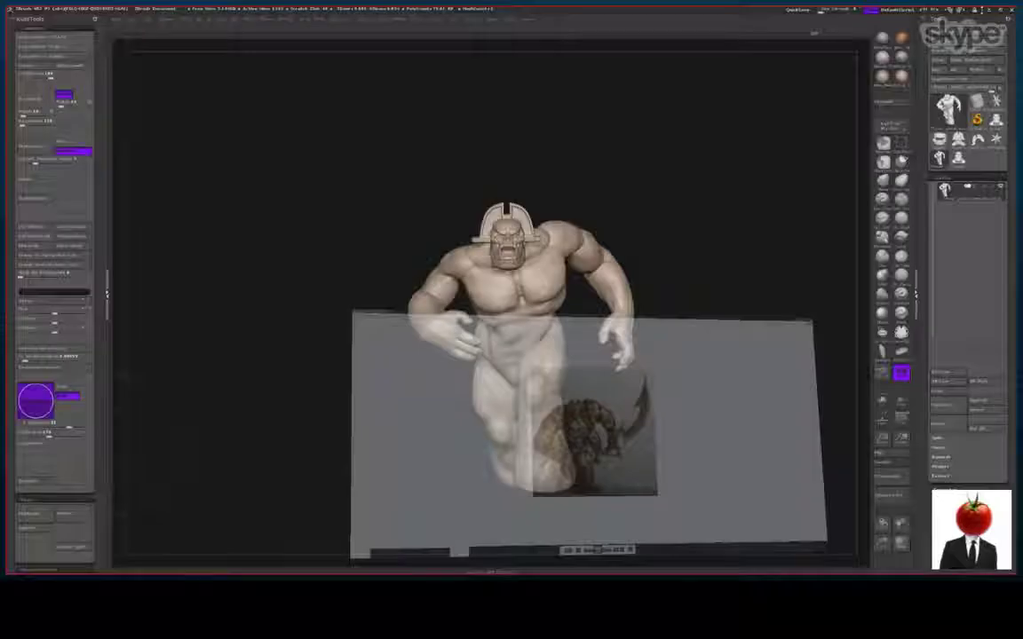
mouse_move(724, 211)
left_mouse_down()
mouse_move(524, 214)
mouse_move(839, 215)
mouse_move(726, 217)
left_mouse_up()
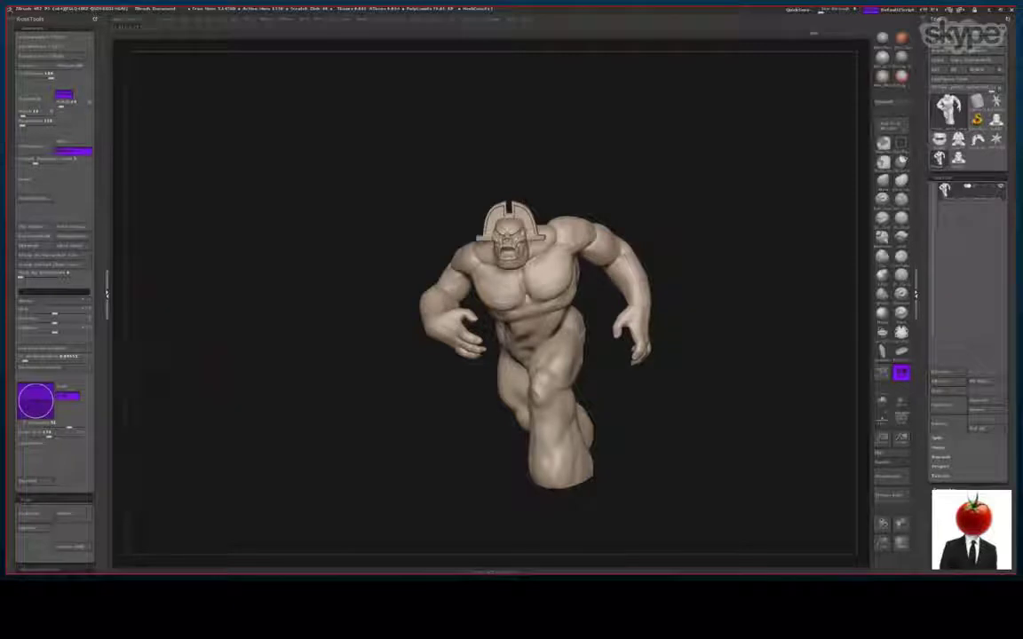
Play the recorded ZBrush movie from the start in an enlarged player window and put the player away when it ends
mouse_move(357, 568)
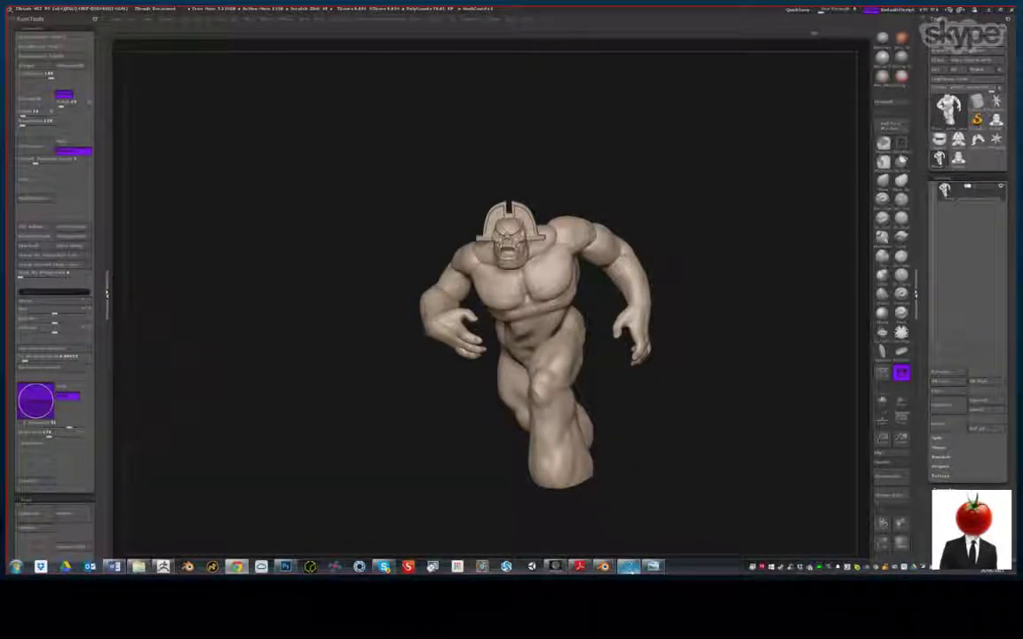
left_click(630, 566)
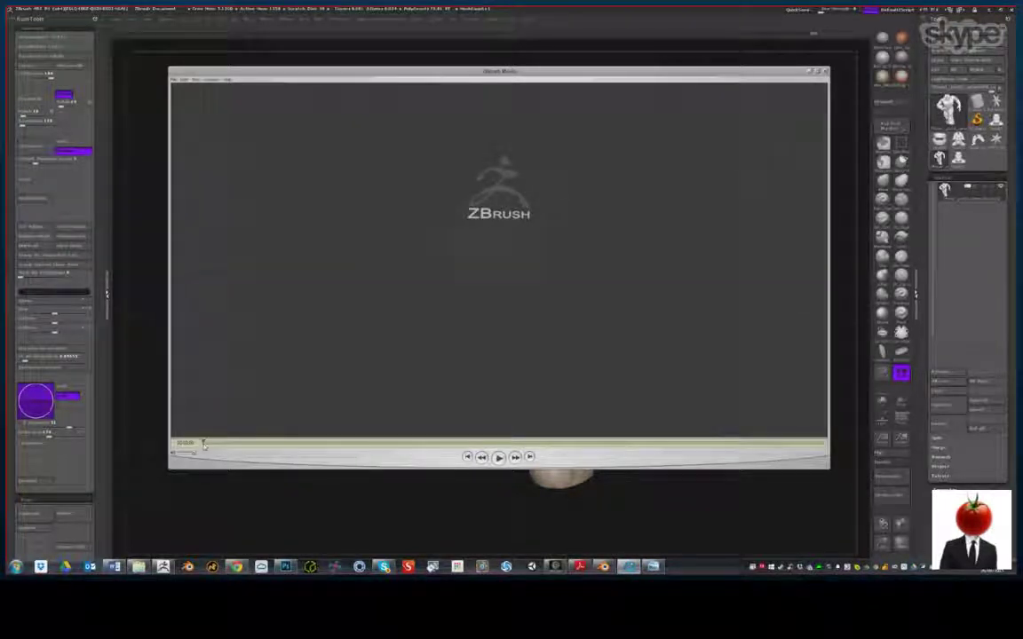
left_click_drag(204, 445, 202, 447)
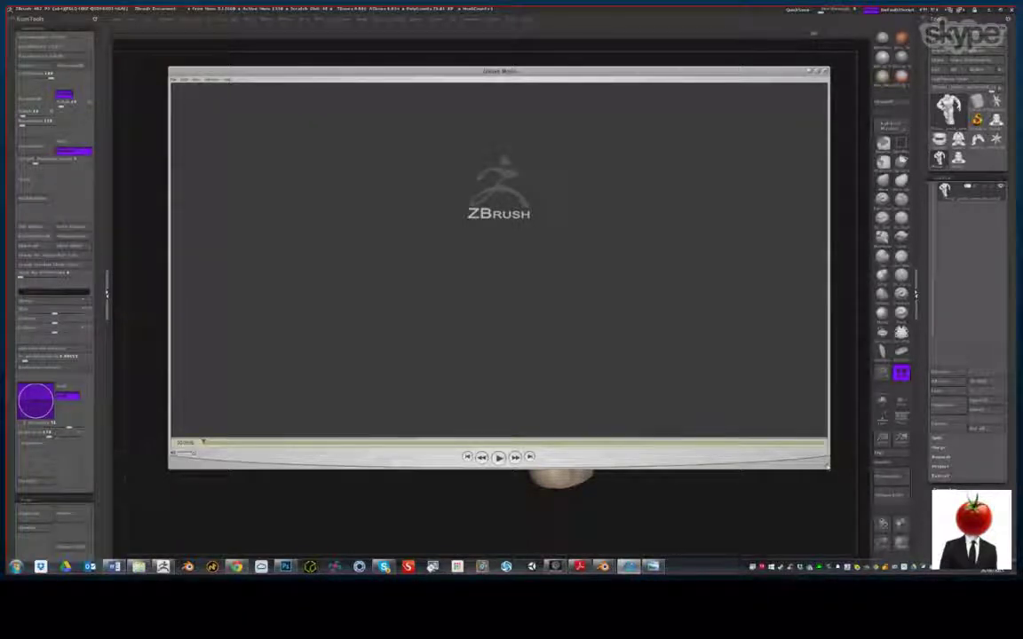
left_click_drag(828, 468, 887, 515)
left_click_drag(707, 72, 694, 66)
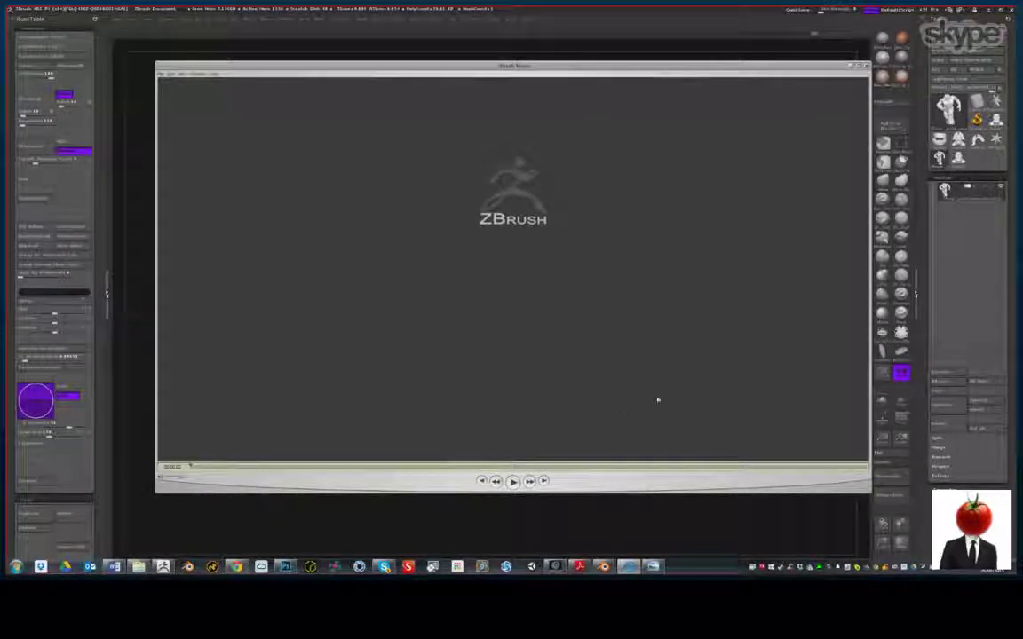
left_click(514, 481)
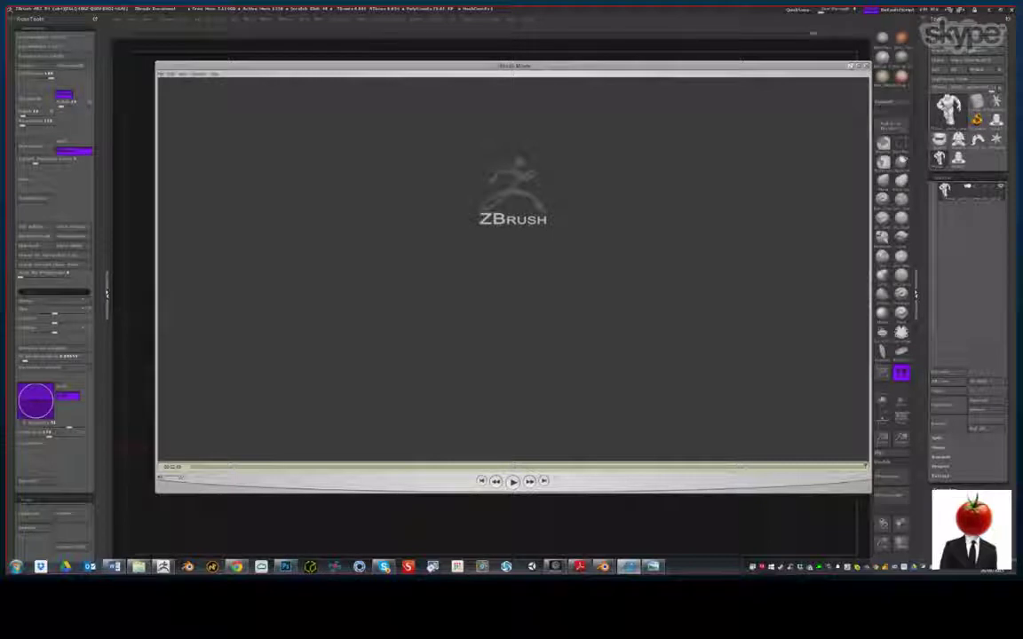
left_click(850, 65)
Switch to the full-body character model in its neutral pose and inspect it from the front and back
mouse_move(747, 345)
left_mouse_down()
mouse_move(804, 348)
mouse_move(682, 347)
mouse_move(752, 347)
left_mouse_up()
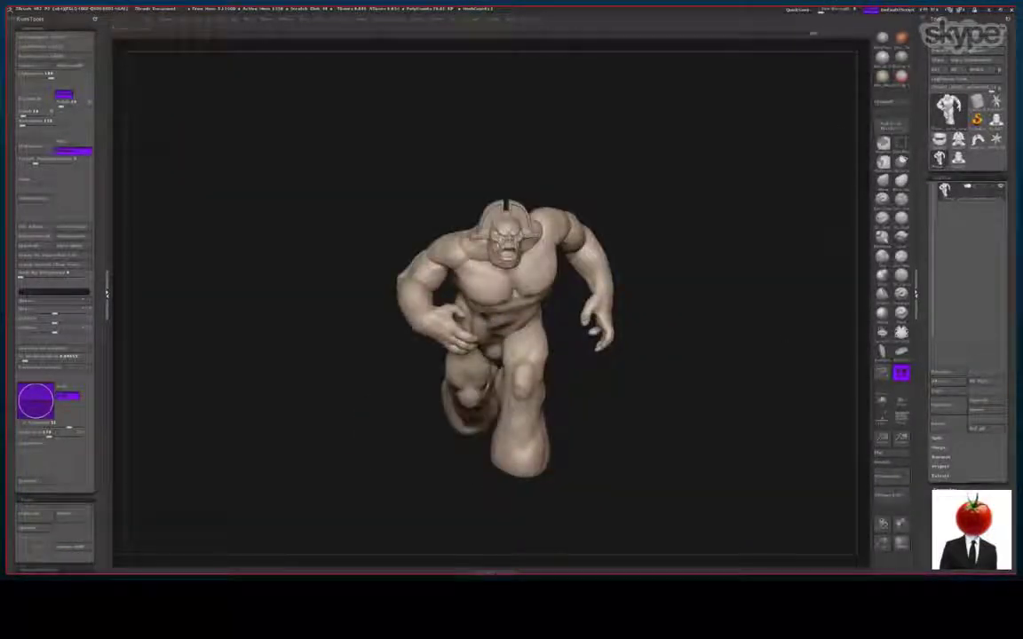
left_click(997, 120)
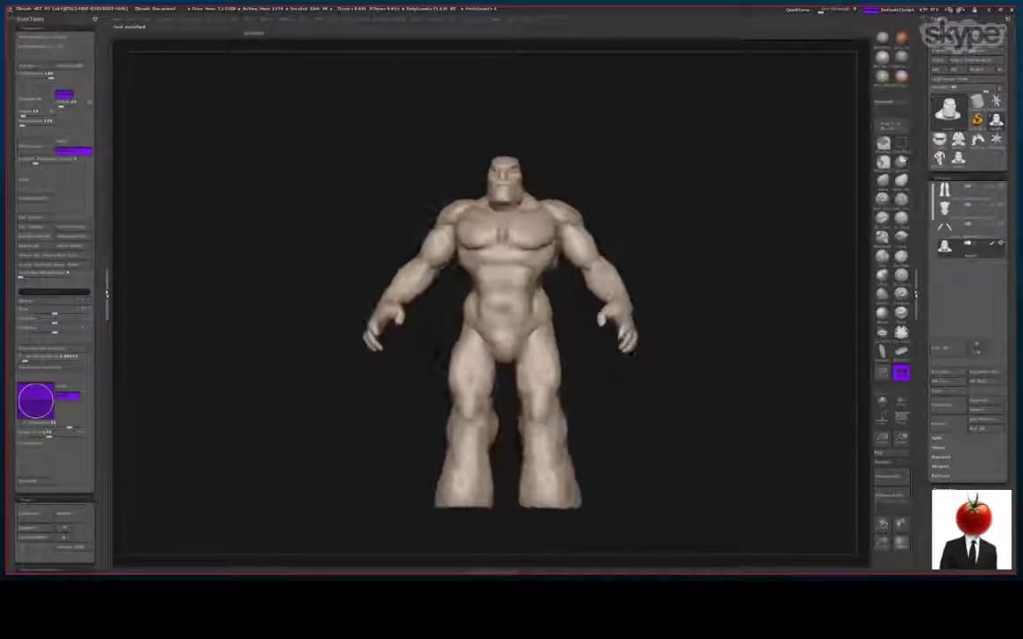
left_click_drag(790, 289, 798, 289)
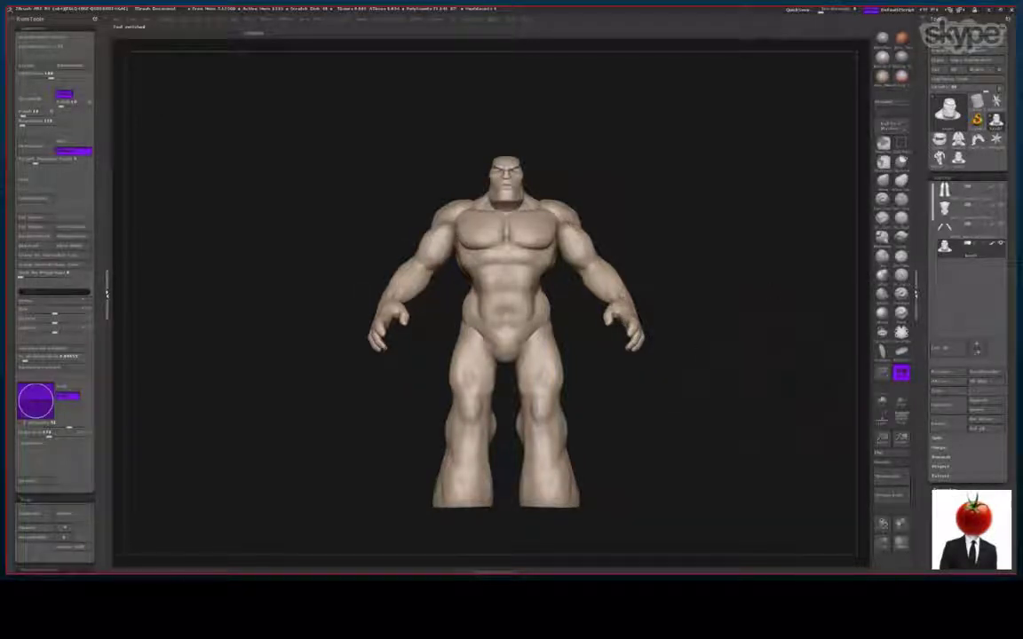
left_click_drag(798, 290, 682, 295)
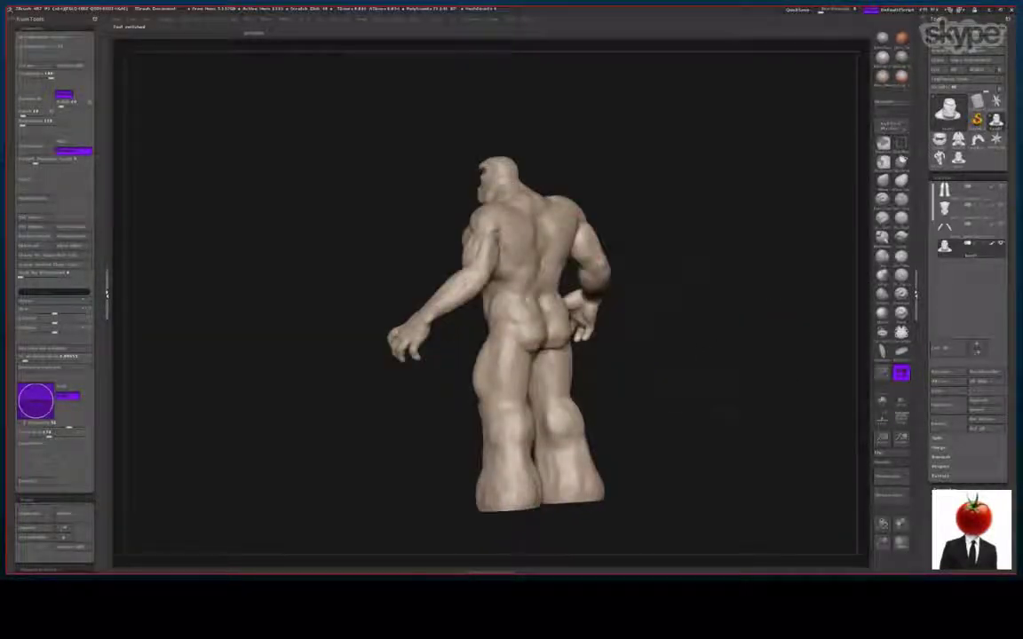
left_click_drag(693, 351, 663, 353)
Select the torso, legs and arms subtools in turn to examine how the body is divided
left_click(968, 207)
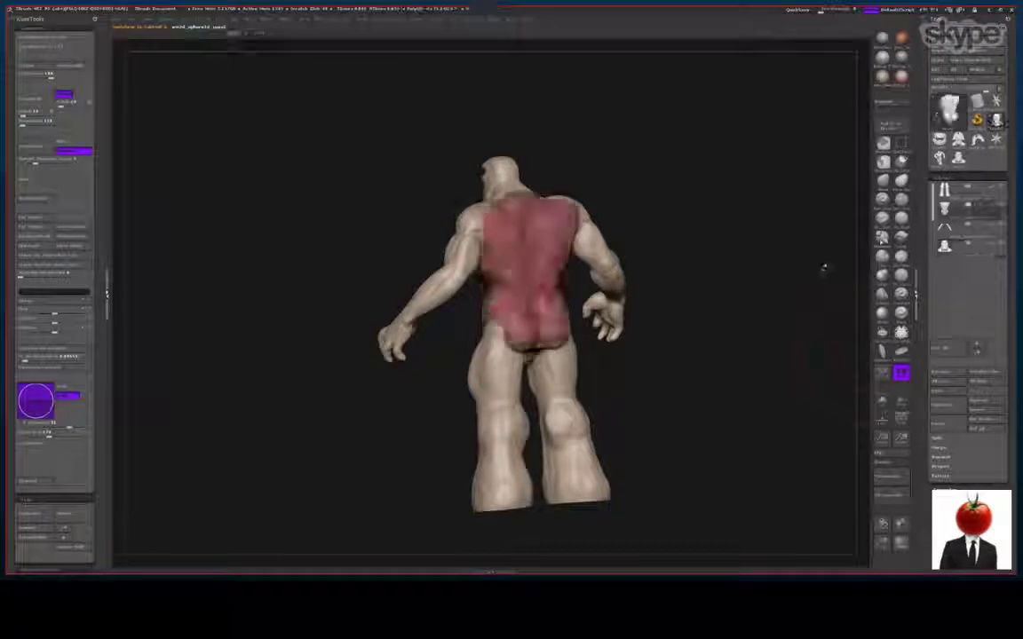
left_click(944, 188)
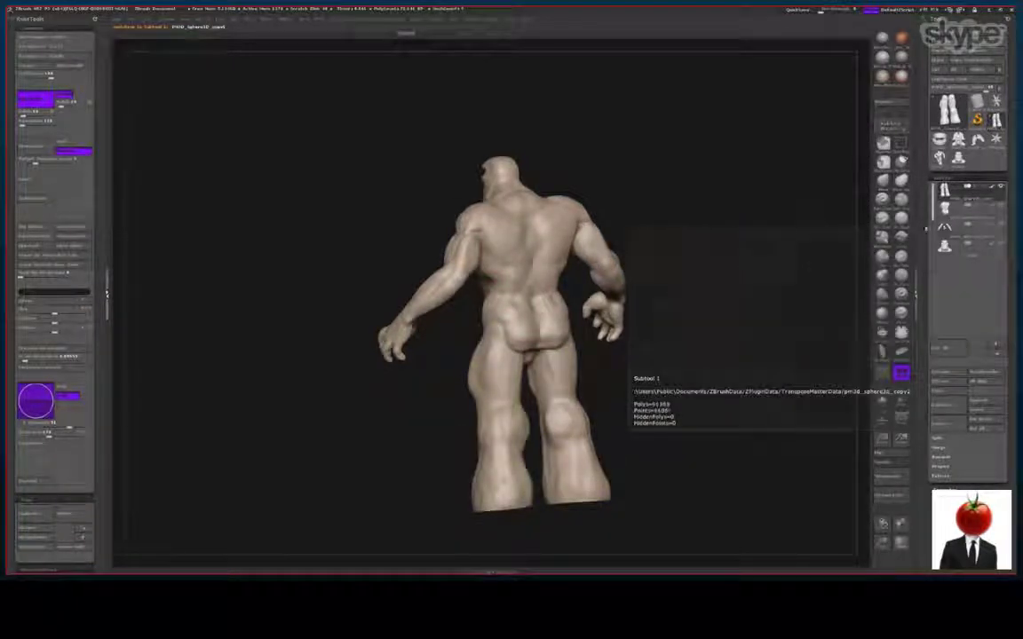
left_click(608, 266, "alt")
left_click_drag(728, 267, 673, 226)
left_click(621, 233, "alt")
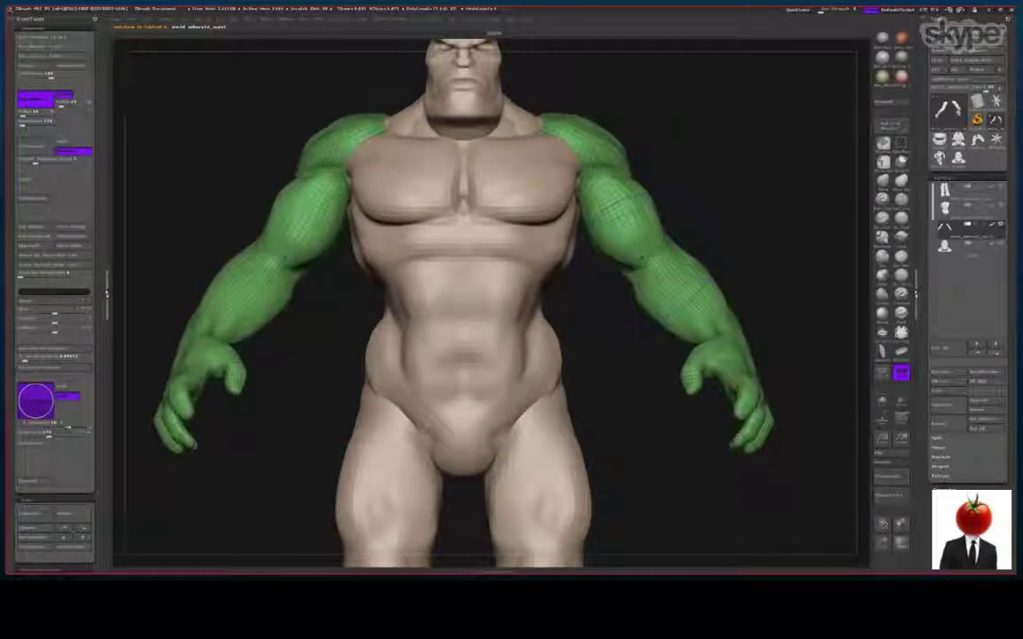
left_click_drag(626, 267, 637, 323, "alt")
left_click_drag(871, 542, 848, 458, "alt")
left_click_drag(876, 533, 781, 481, "alt")
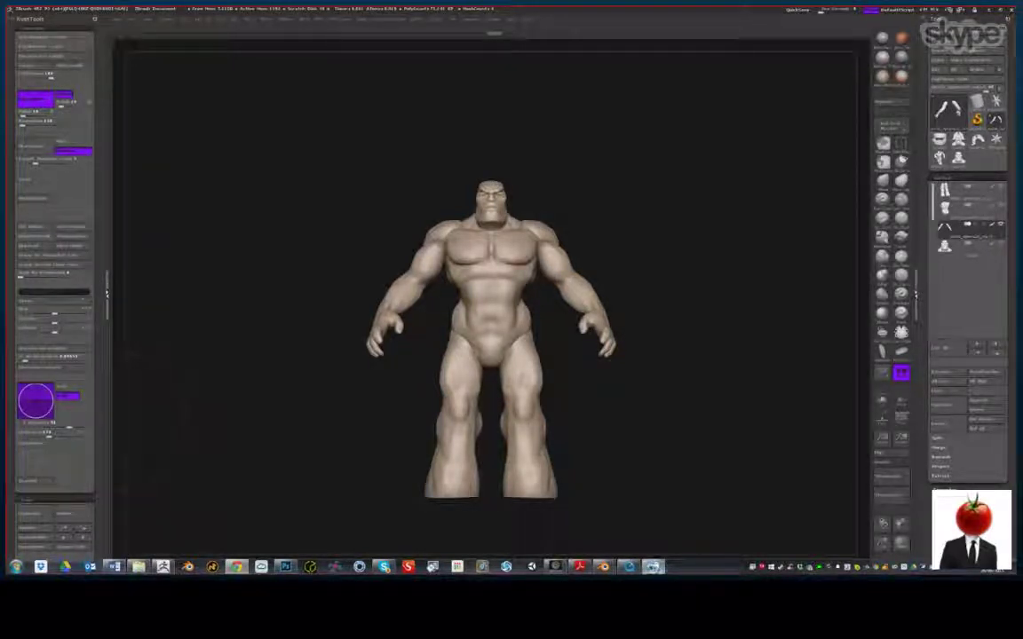
Consult the action-pose concept art again and isolate the head subtool to examine it from both sides
left_click(653, 565)
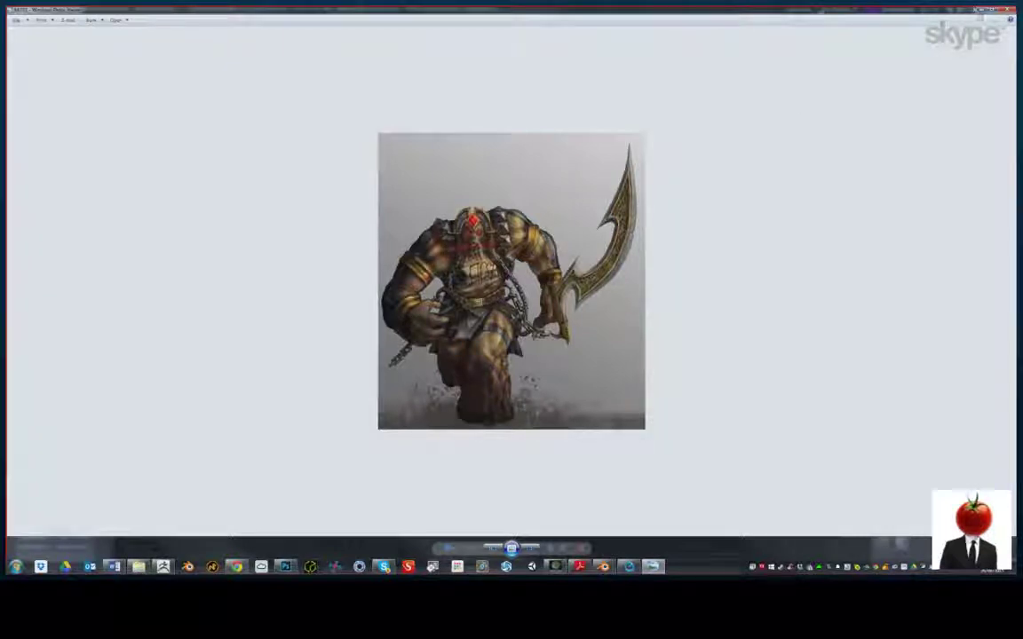
left_click(982, 10)
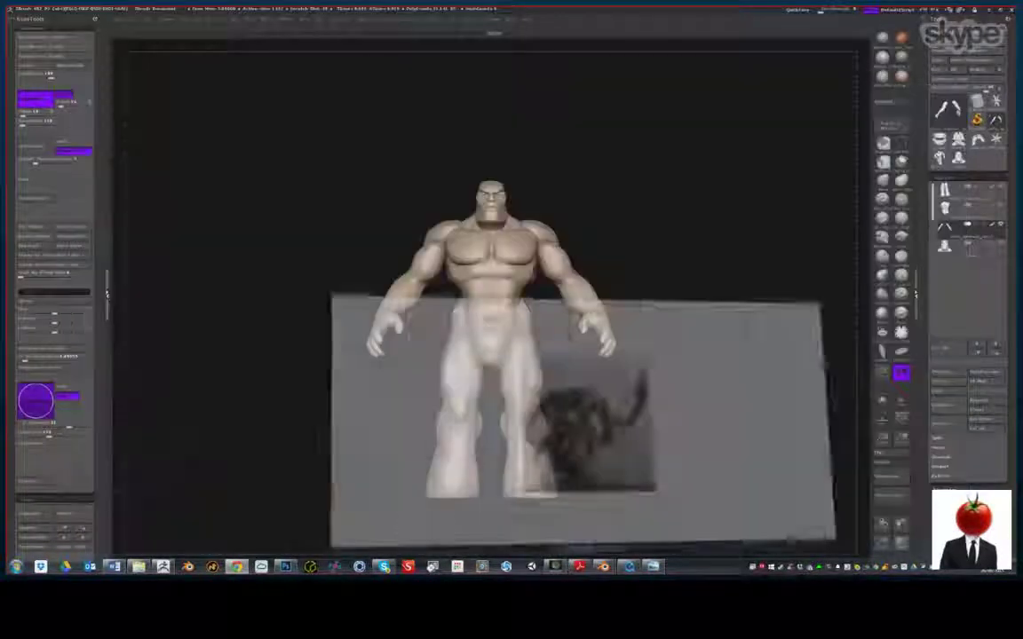
key("f")
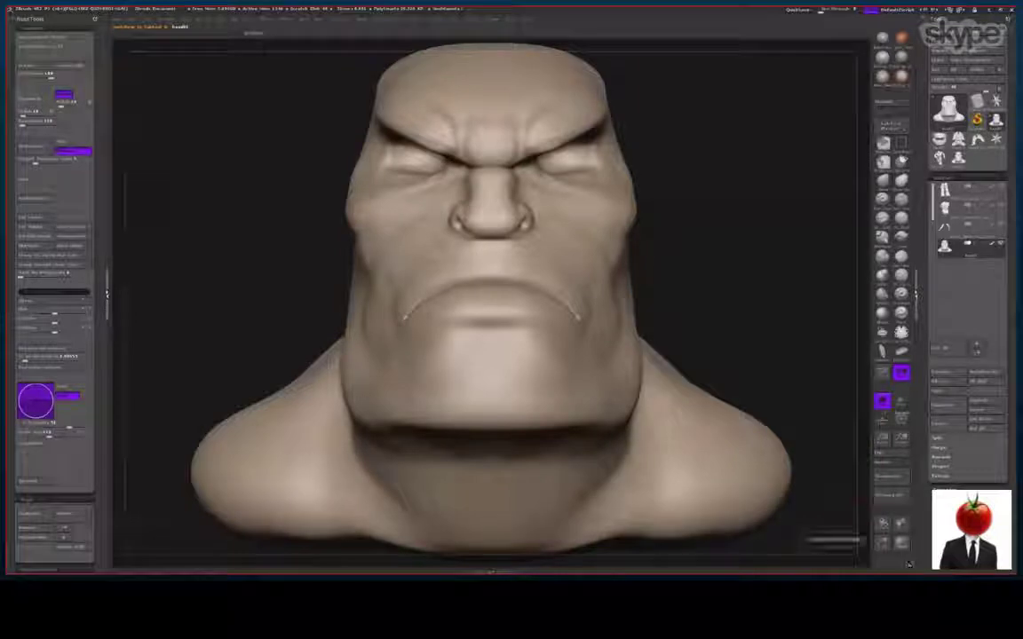
key("f")
left_click_drag(744, 326, 764, 327)
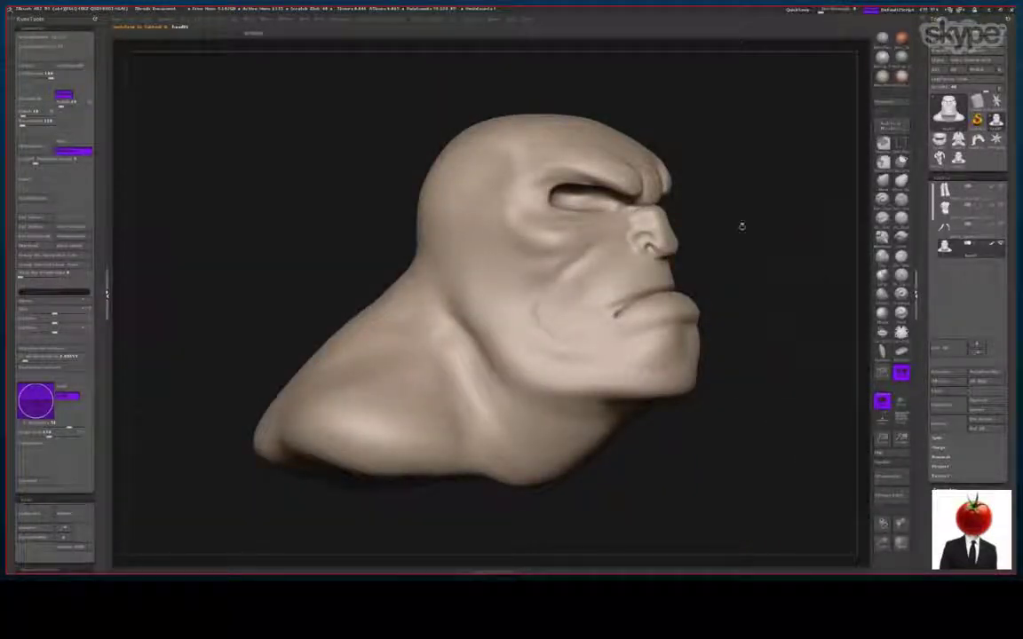
mouse_move(756, 253)
left_mouse_down()
mouse_move(744, 251)
mouse_move(762, 303)
mouse_move(691, 267)
mouse_move(659, 268)
left_mouse_up()
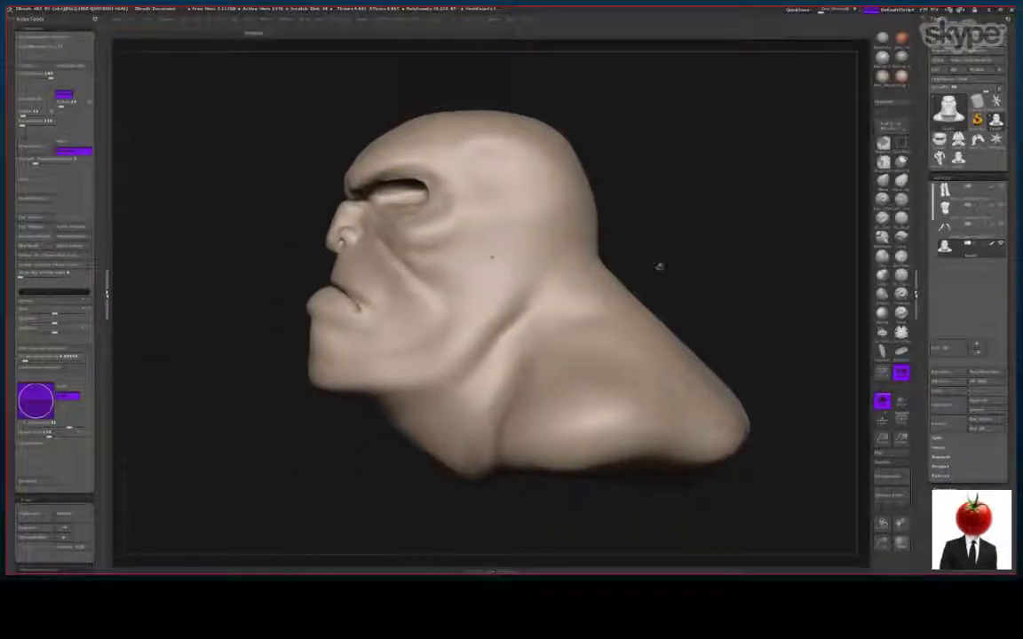
left_click_drag(217, 256, 280, 269)
left_click_drag(376, 206, 342, 207)
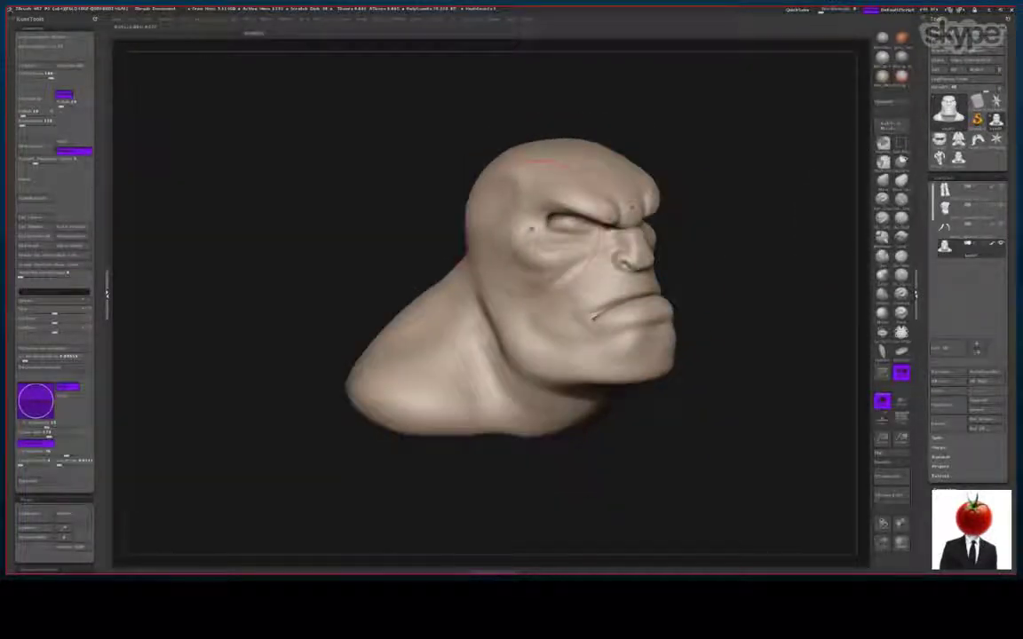
Carve the lower eyelid fold with a smaller brush and smooth the skin around the outer corner of the eye
right_click_drag(531, 229, 563, 251, "ctrl")
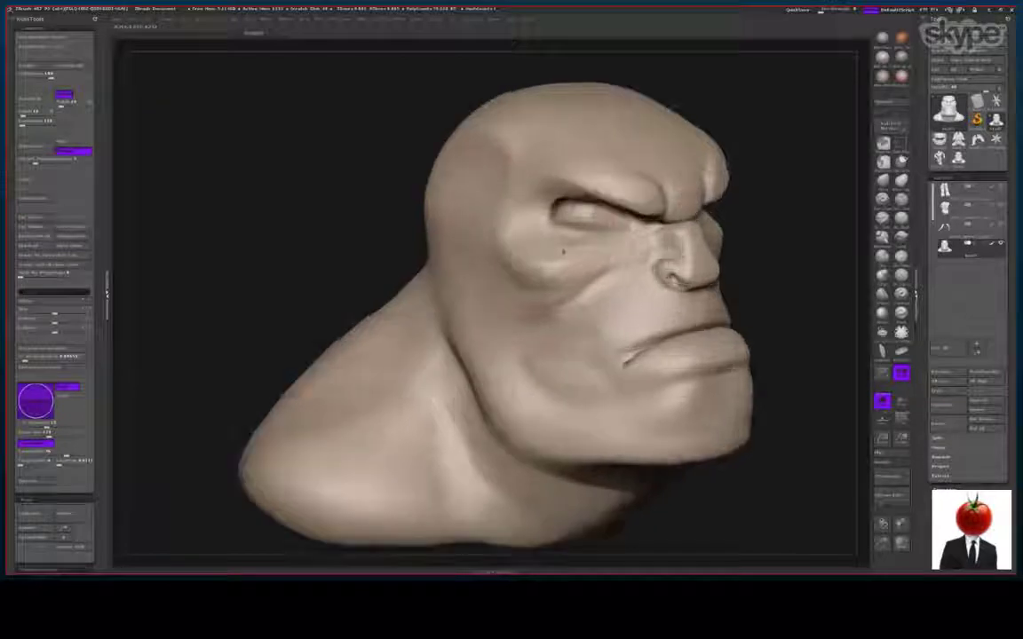
key("bracketleft")
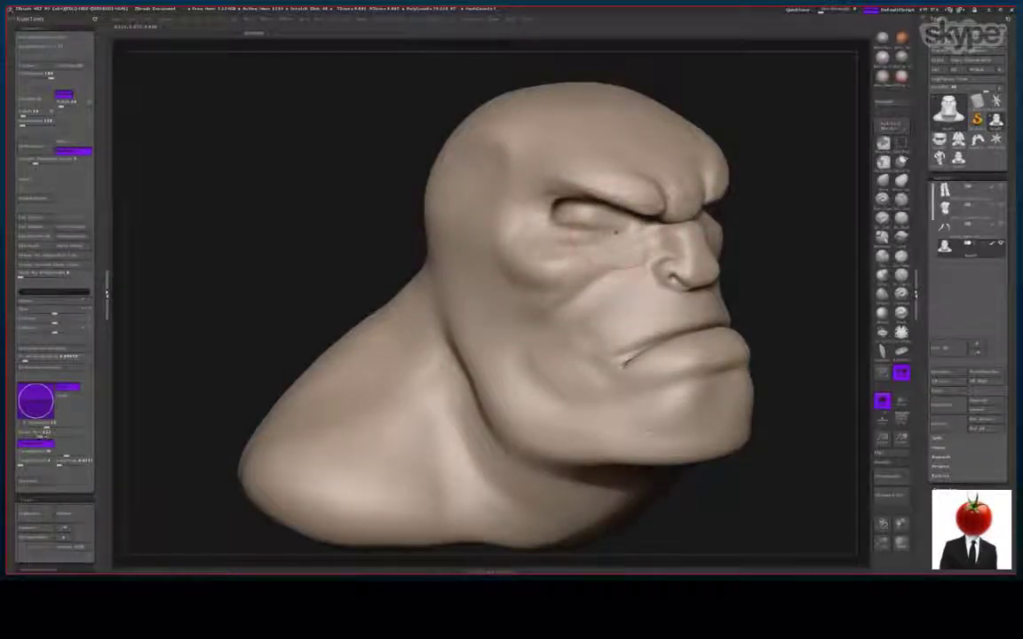
left_click_drag(619, 227, 600, 227)
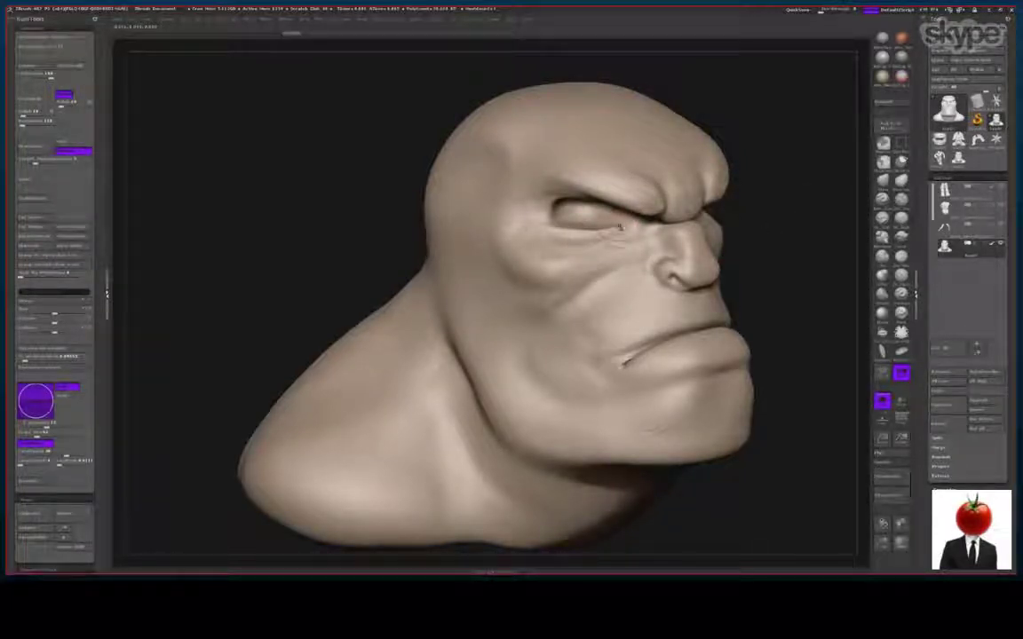
left_click_drag(568, 241, 536, 229, "shift")
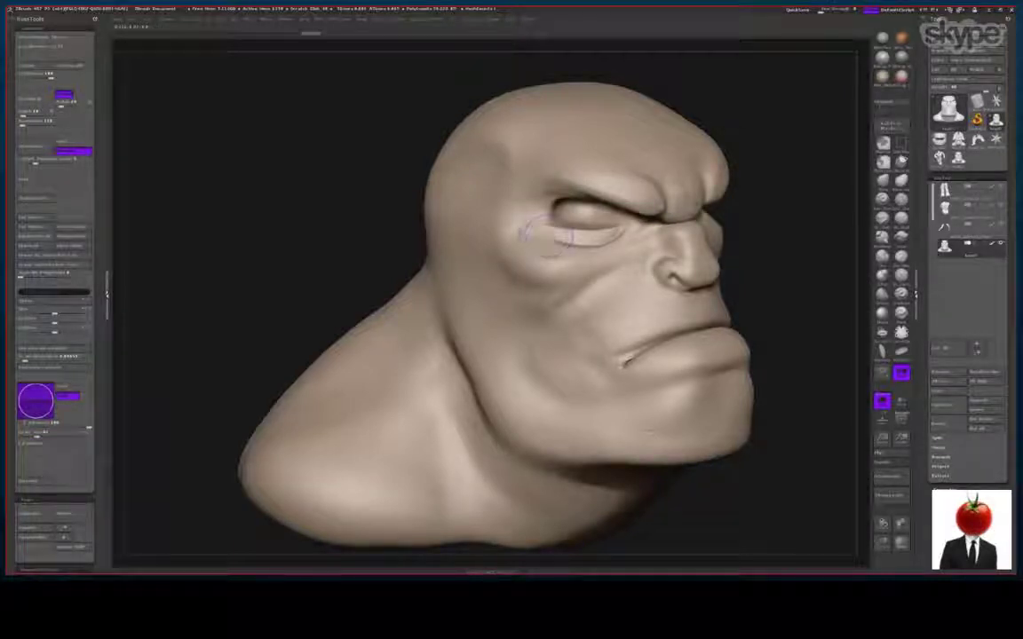
mouse_move(400, 224)
left_mouse_down()
mouse_move(293, 222)
mouse_move(756, 317)
mouse_move(382, 307)
mouse_move(311, 324)
mouse_move(702, 321)
mouse_move(335, 196)
mouse_move(462, 231)
mouse_move(337, 267)
mouse_move(342, 247)
mouse_move(339, 258)
mouse_move(799, 213)
left_mouse_up()
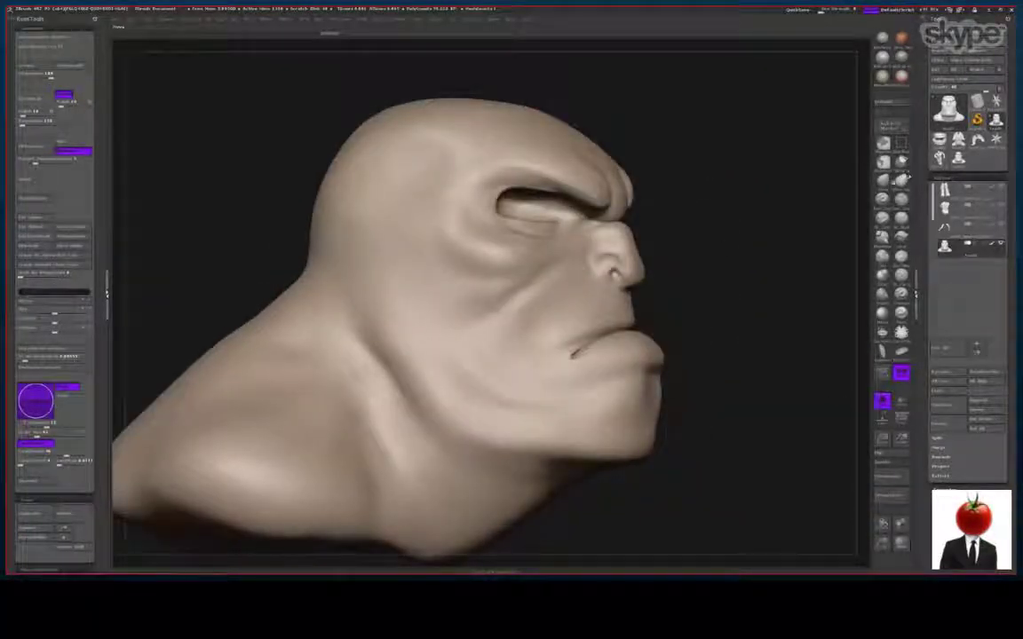
mouse_move(726, 242)
left_mouse_down("shift")
mouse_move(785, 240)
mouse_move(702, 245)
mouse_move(745, 241)
left_mouse_up("shift")
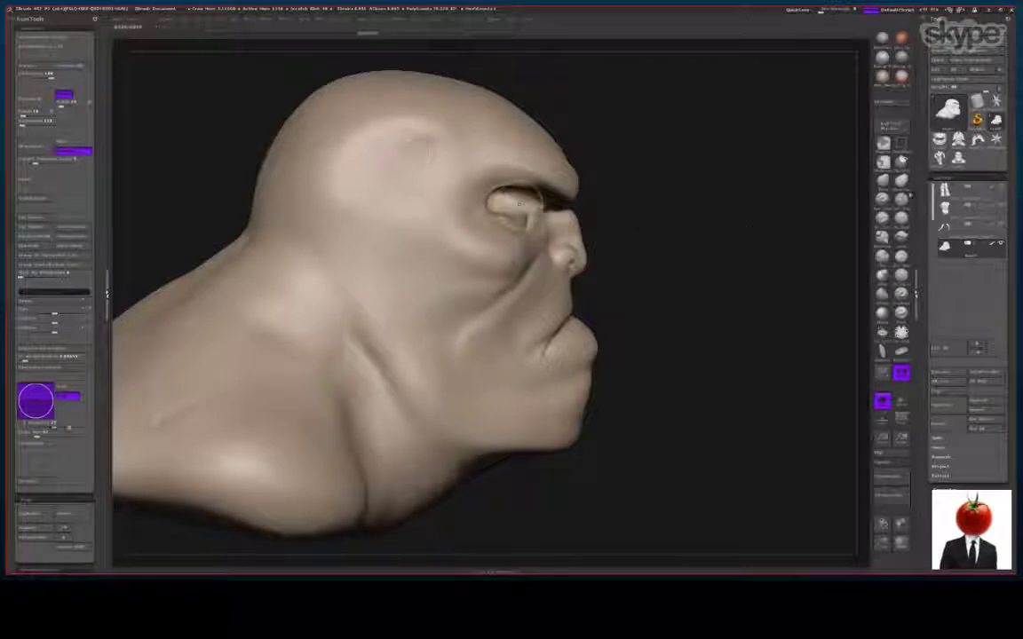
left_click_drag(746, 242, 675, 245)
Sculpt the hollow below the cheekbone and the fold running down the cheek towards the mouth corner
mouse_move(169, 282)
left_mouse_down()
mouse_move(256, 230)
mouse_move(275, 257)
mouse_move(258, 244)
mouse_move(326, 139)
left_mouse_up()
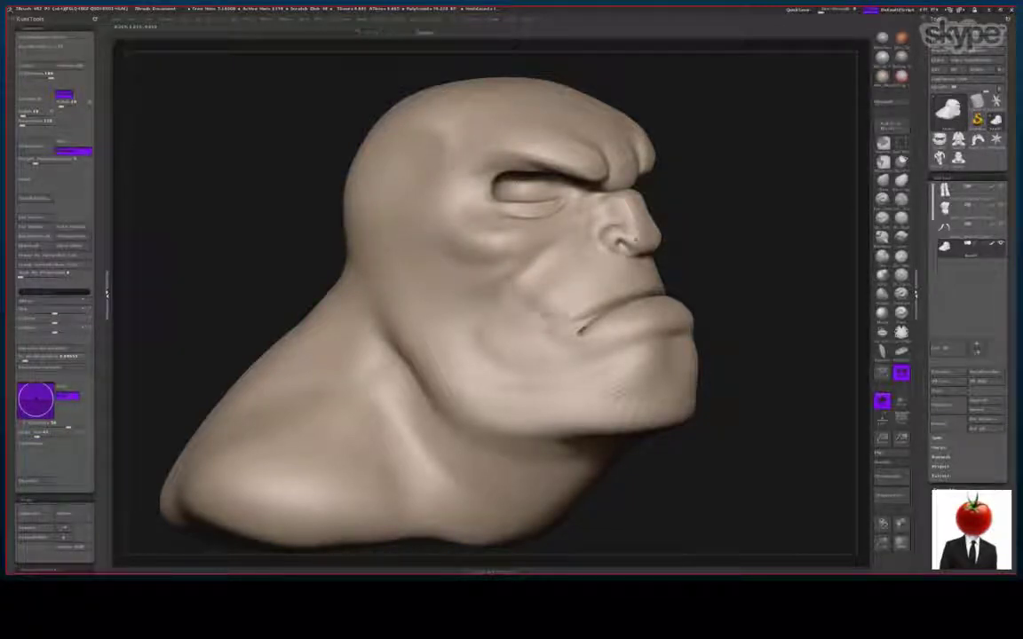
mouse_move(511, 260)
left_mouse_down()
mouse_move(475, 284)
mouse_move(502, 295)
left_mouse_up()
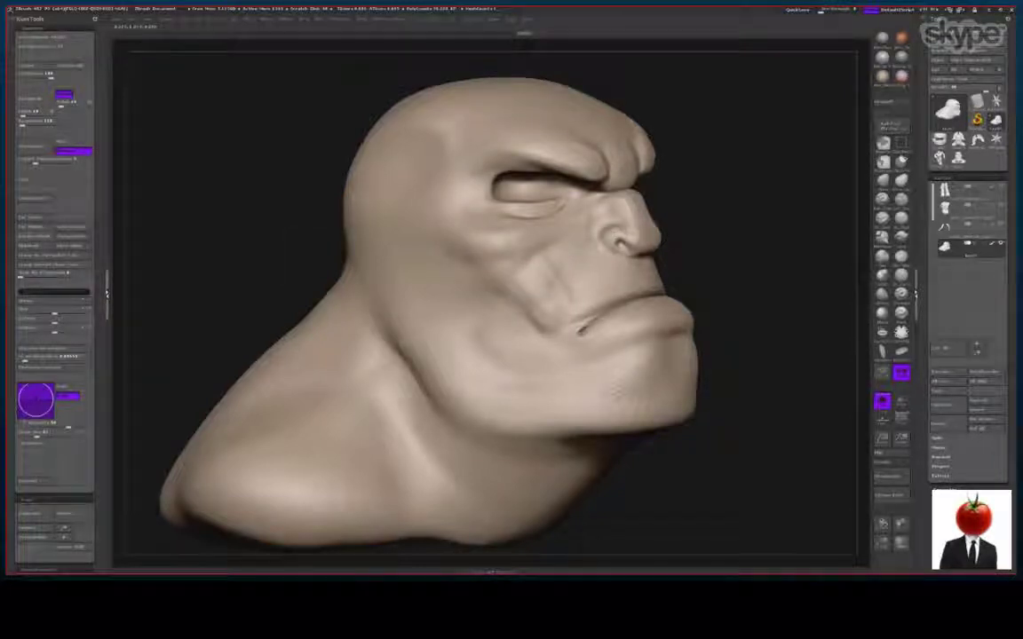
left_click_drag(755, 302, 503, 316)
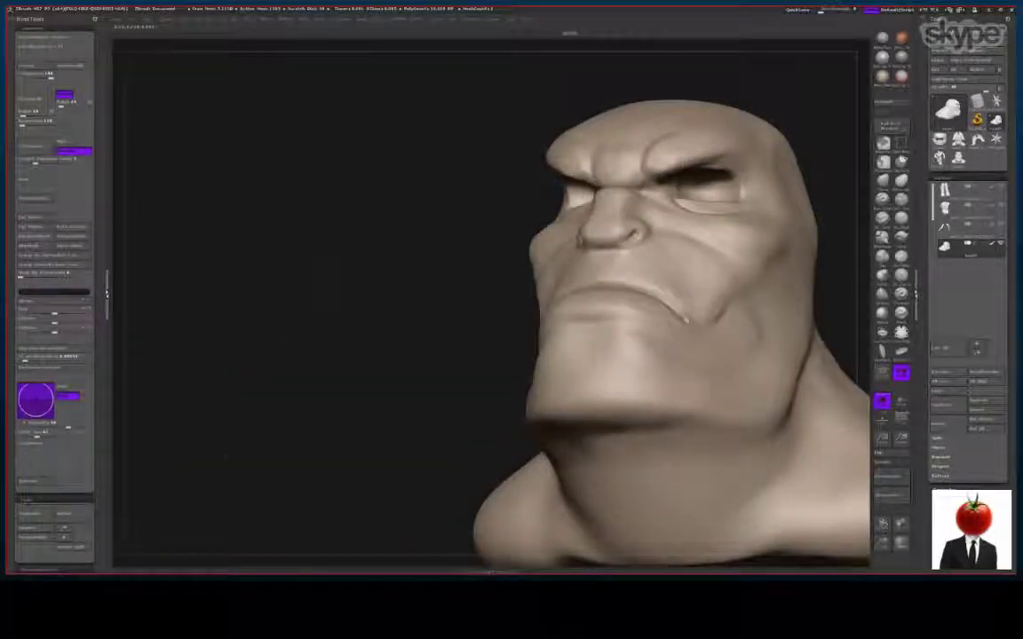
left_click_drag(266, 355, 400, 337)
left_click_drag(541, 247, 633, 296)
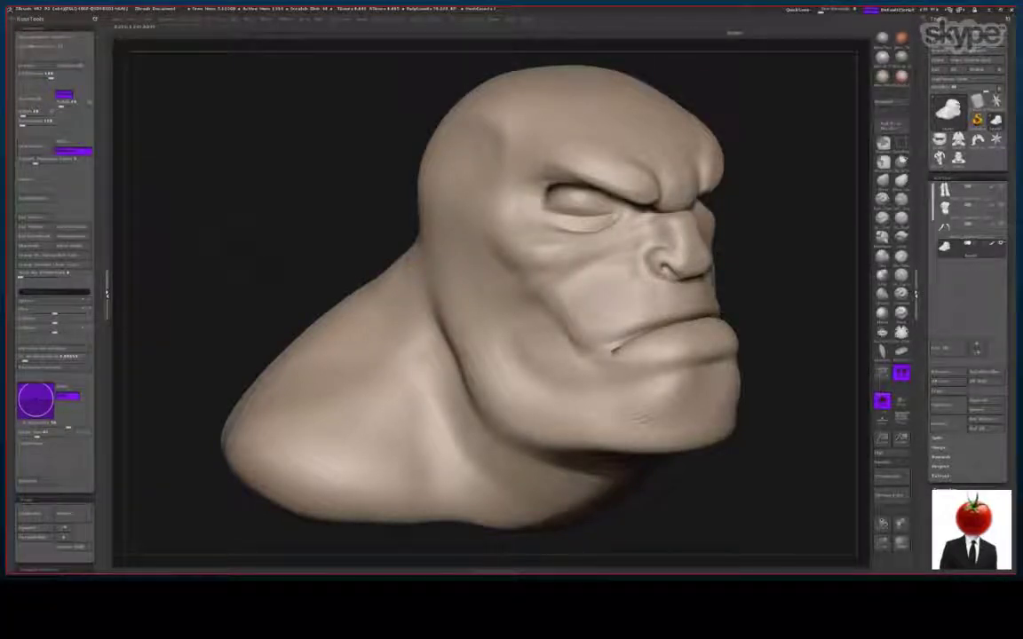
left_click_drag(215, 217, 257, 218)
mouse_move(475, 303)
left_mouse_down()
mouse_move(448, 324)
mouse_move(484, 286)
mouse_move(480, 345)
mouse_move(448, 326)
left_mouse_up()
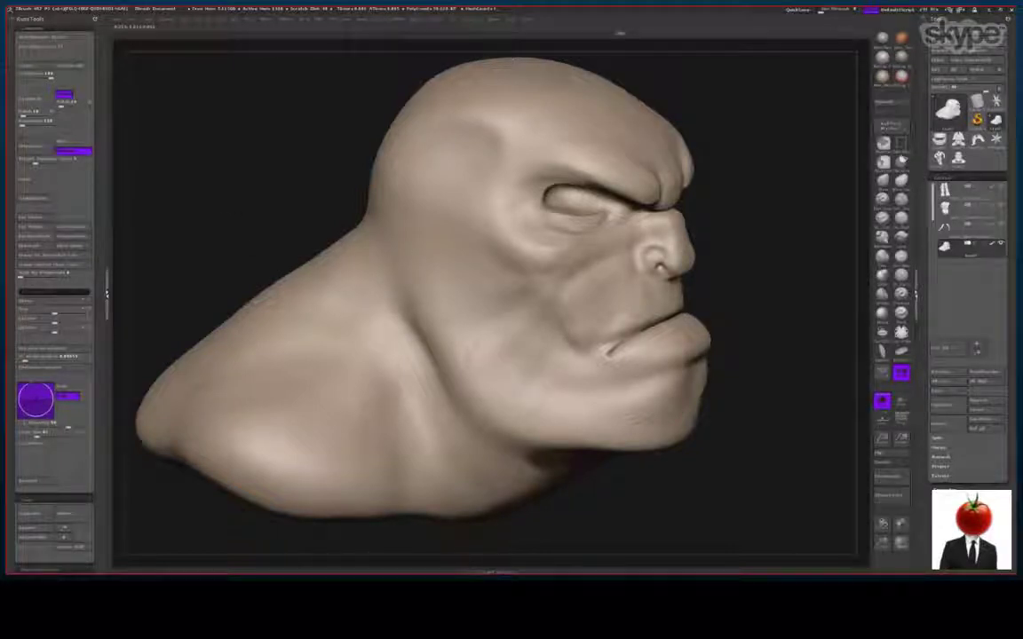
Build up the trapezius and neck muscles at the side and back of the neck, and smooth the transitions
left_click_drag(295, 269, 338, 222, "alt")
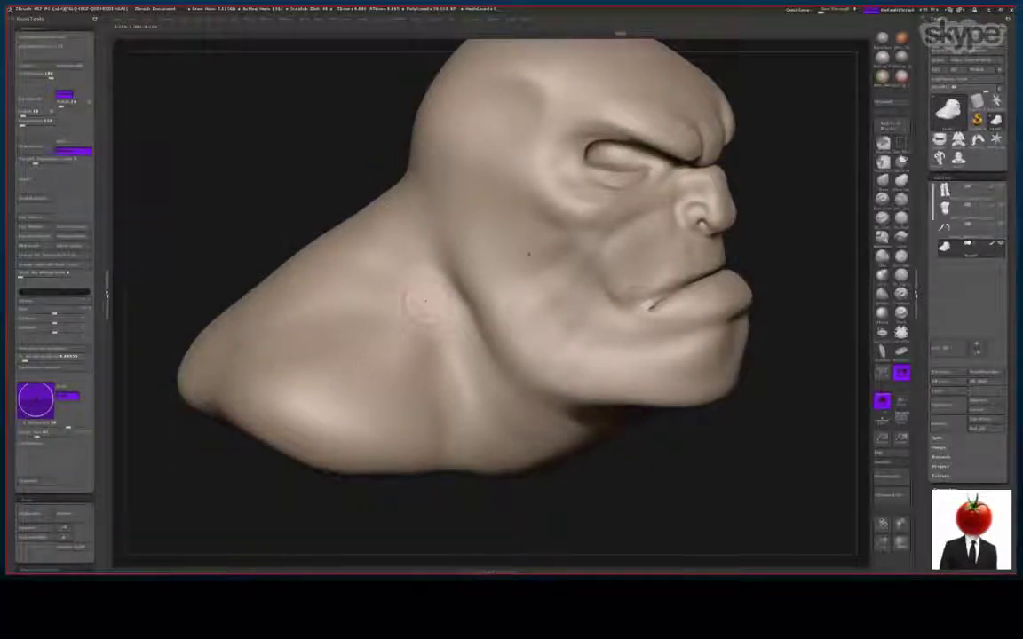
mouse_move(383, 255)
left_mouse_down()
mouse_move(339, 258)
mouse_move(331, 285)
mouse_move(337, 253)
mouse_move(376, 224)
mouse_move(355, 259)
mouse_move(395, 306)
mouse_move(400, 333)
left_mouse_up()
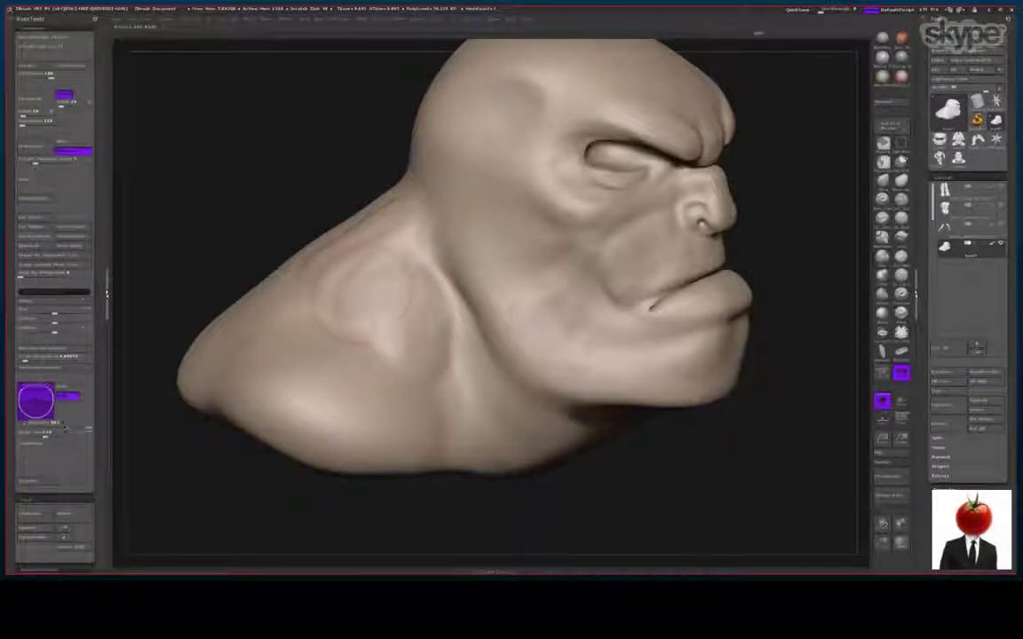
mouse_move(356, 519)
left_mouse_down()
mouse_move(218, 519)
mouse_move(209, 507)
mouse_move(293, 506)
mouse_move(297, 435)
mouse_move(178, 201)
mouse_move(134, 205)
left_mouse_up()
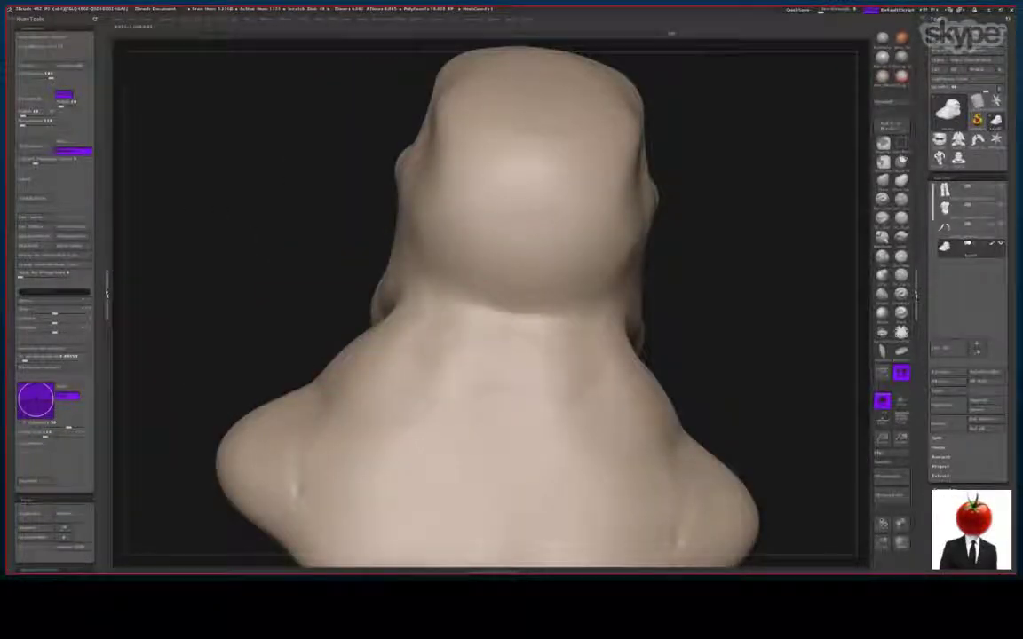
mouse_move(266, 266)
left_mouse_down()
mouse_move(275, 228)
mouse_move(541, 251)
mouse_move(560, 264)
mouse_move(497, 302)
mouse_move(593, 412)
mouse_move(466, 320)
mouse_move(533, 293)
mouse_move(462, 373)
mouse_move(577, 422)
mouse_move(582, 409)
left_mouse_up()
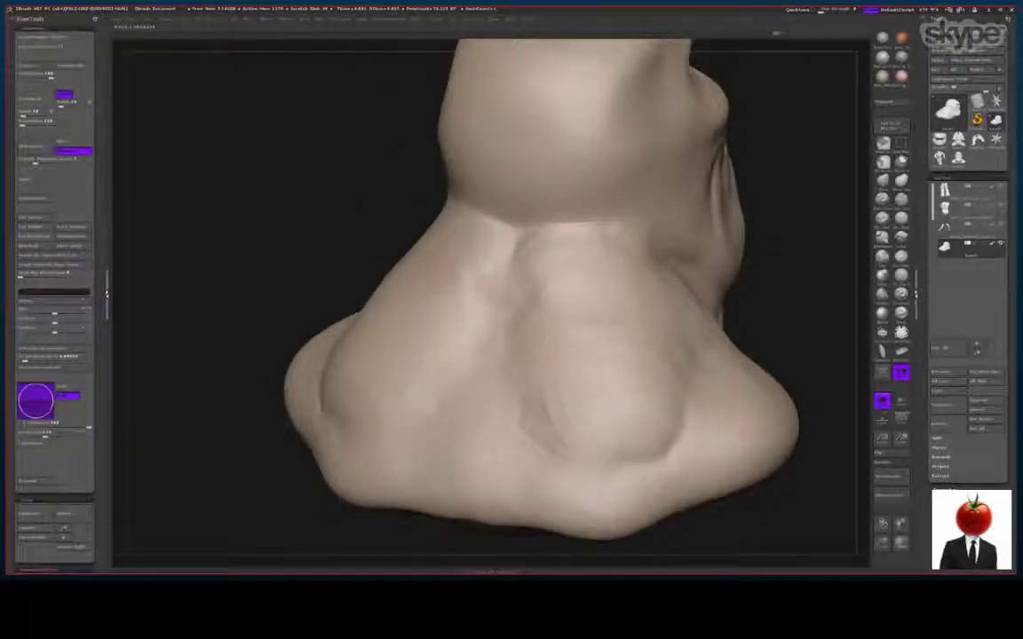
mouse_move(487, 369)
left_mouse_down("shift")
mouse_move(532, 400)
mouse_move(478, 391)
left_mouse_up("shift")
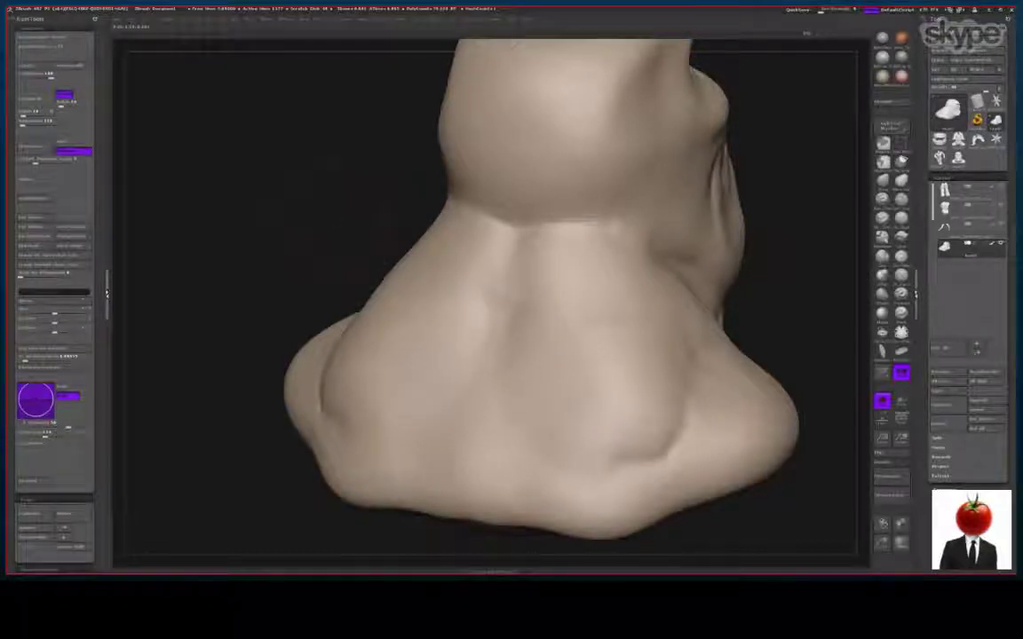
left_click_drag(233, 355, 226, 258)
mouse_move(498, 270)
left_mouse_down()
mouse_move(470, 270)
mouse_move(562, 256)
mouse_move(510, 264)
left_mouse_up()
left_click_drag(239, 282, 444, 275)
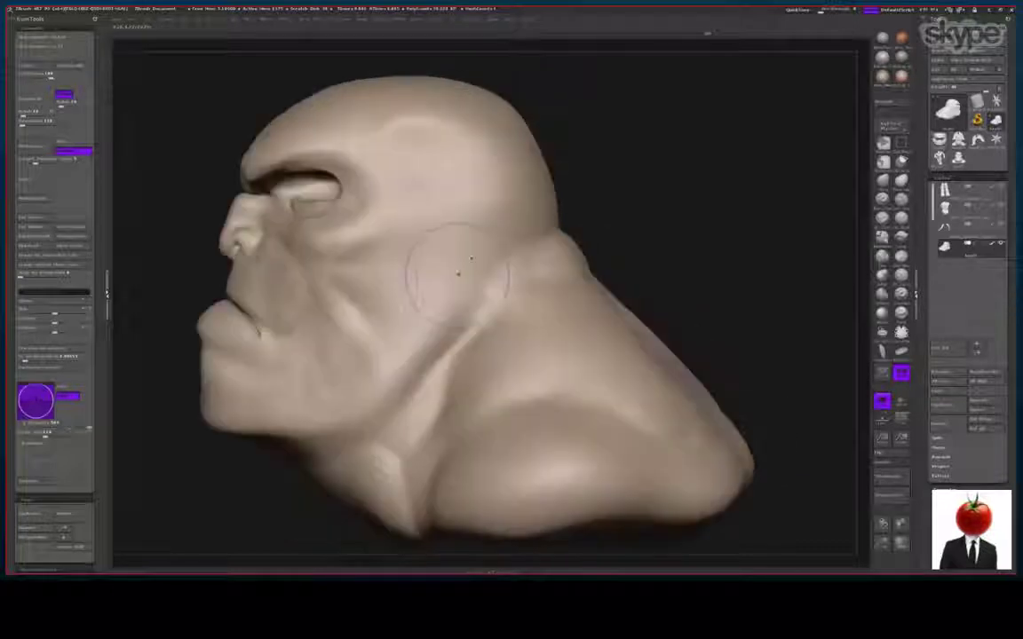
left_click_drag(741, 222, 668, 221)
left_click_drag(275, 201, 318, 197)
left_click_drag(129, 222, 183, 233)
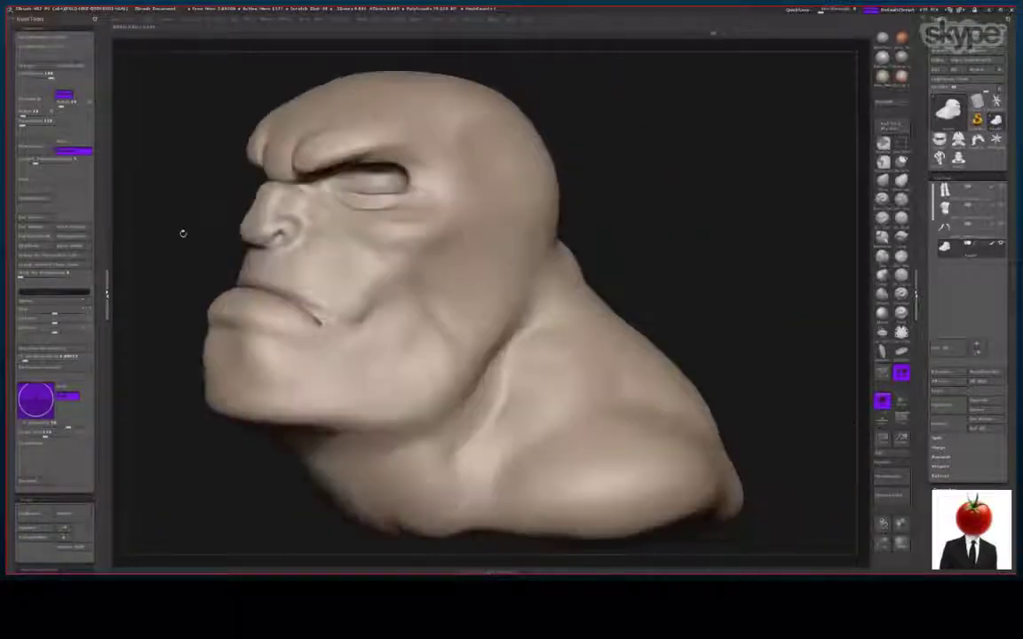
left_click_drag(478, 168, 489, 191, "ctrl")
key("ctrl+z")
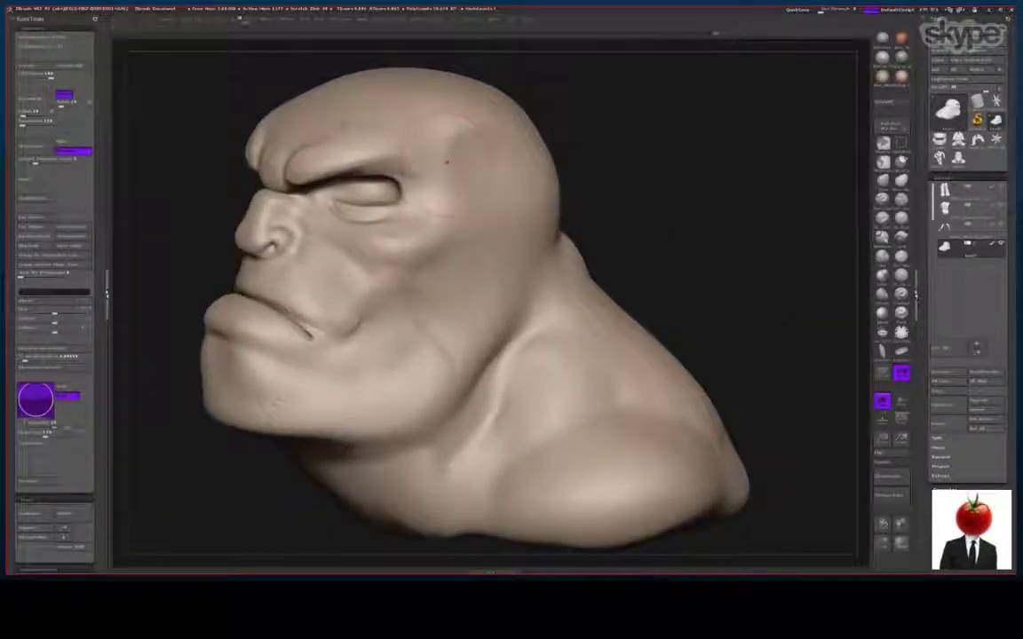
Carve the hollow beneath the rear of the cheekbone and smooth out the groove on the temple
mouse_move(178, 22)
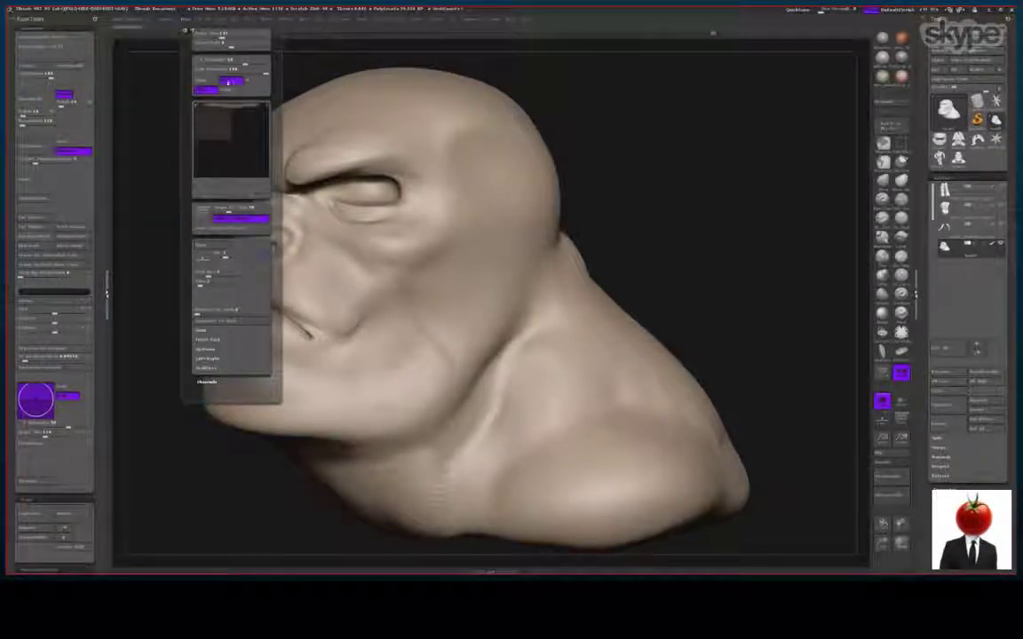
left_click_drag(699, 176, 533, 184)
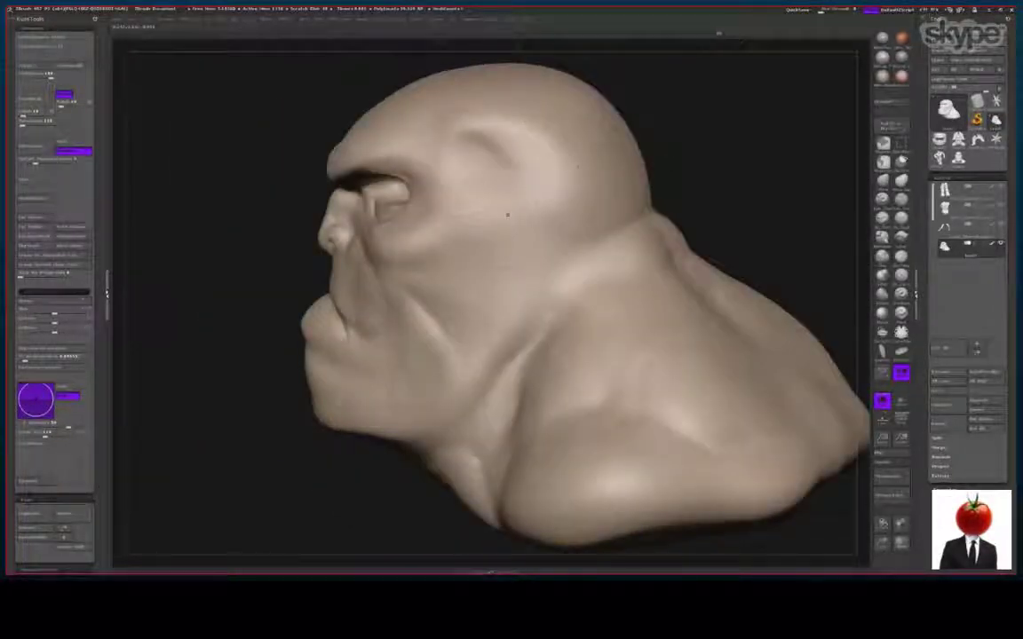
mouse_move(503, 222)
left_mouse_down()
mouse_move(435, 236)
mouse_move(499, 225)
mouse_move(484, 279)
mouse_move(486, 222)
left_mouse_up()
left_click_drag(493, 158, 453, 131, "shift")
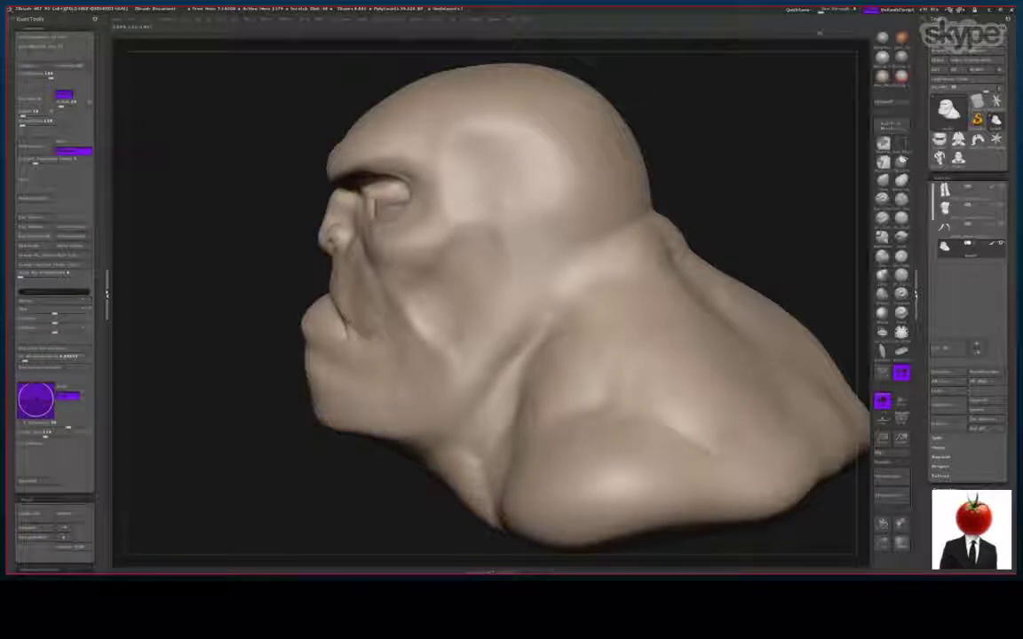
Shape the cheek and jaw muscle planes between the cheekbone and jawline, then smooth the cheek surface
mouse_move(293, 178)
left_mouse_down()
mouse_move(625, 280)
mouse_move(620, 295)
mouse_move(792, 280)
left_mouse_up()
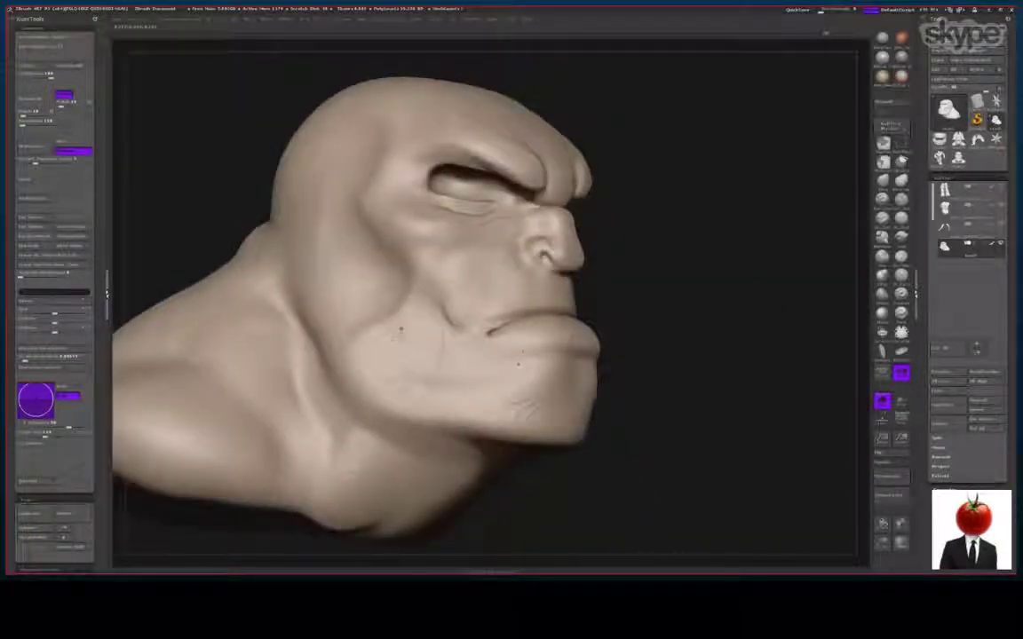
mouse_move(401, 332)
left_mouse_down()
mouse_move(374, 356)
mouse_move(382, 336)
mouse_move(401, 366)
left_mouse_up()
mouse_move(410, 288)
left_mouse_down()
mouse_move(391, 327)
mouse_move(410, 306)
left_mouse_up()
left_click_drag(711, 297, 393, 307)
mouse_move(466, 293)
left_mouse_down()
mouse_move(426, 330)
mouse_move(435, 348)
mouse_move(451, 336)
mouse_move(426, 302)
mouse_move(438, 342)
left_mouse_up()
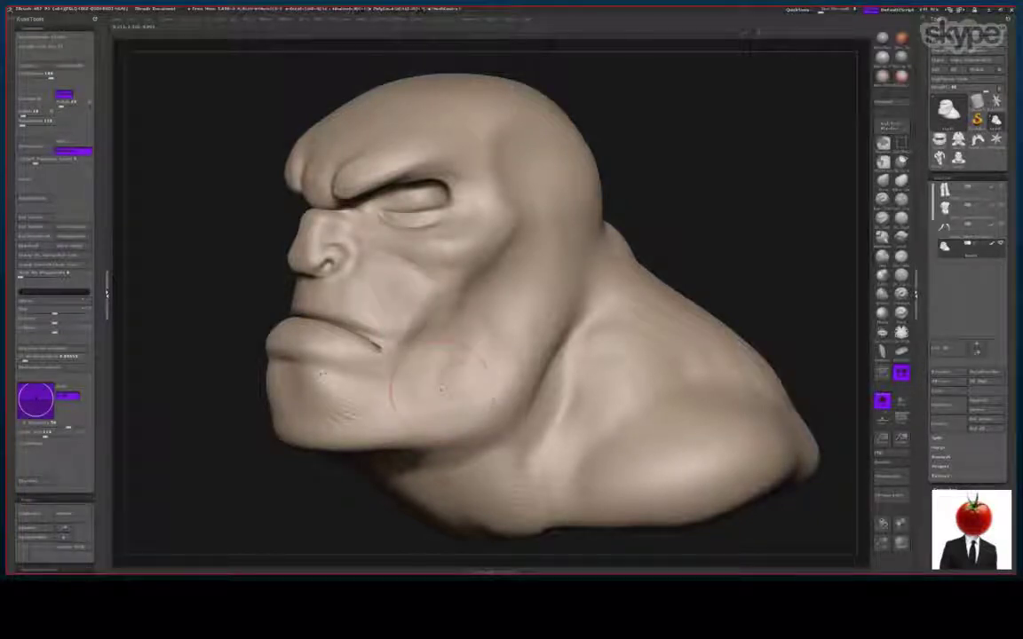
mouse_move(164, 274)
left_mouse_down()
mouse_move(169, 226)
mouse_move(365, 233)
mouse_move(129, 240)
left_mouse_up()
mouse_move(452, 356)
left_mouse_down("shift")
mouse_move(417, 333)
mouse_move(415, 298)
left_mouse_up("shift")
mouse_move(240, 315)
left_mouse_down()
mouse_move(388, 339)
mouse_move(577, 300)
mouse_move(716, 298)
mouse_move(343, 318)
left_mouse_up()
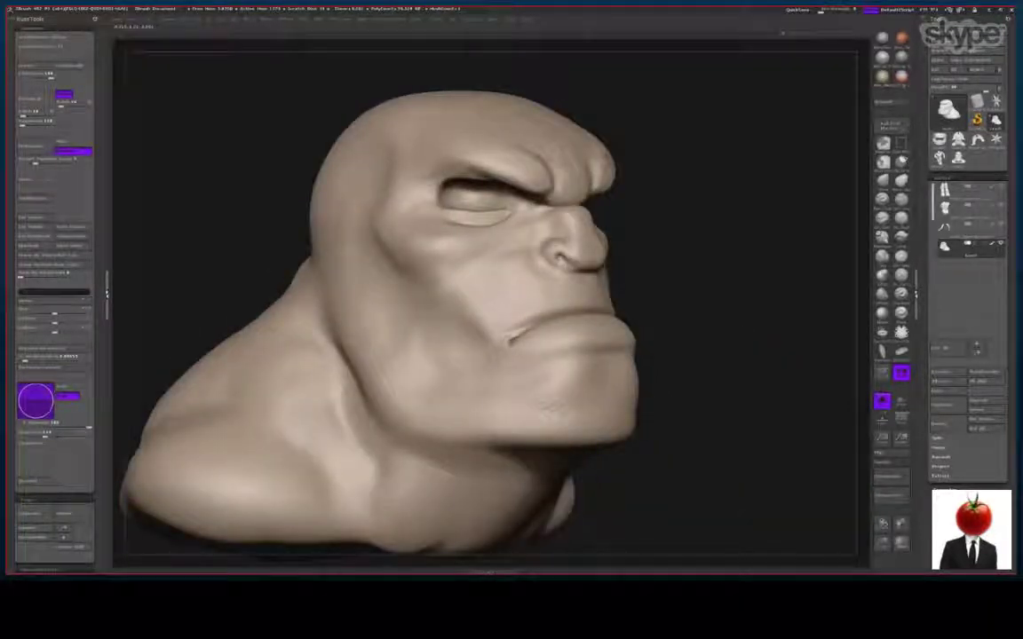
Switch to another sculpting brush, sharpen the fold from the nostril across the cheek, and smooth the jaw muscle
left_click(905, 220)
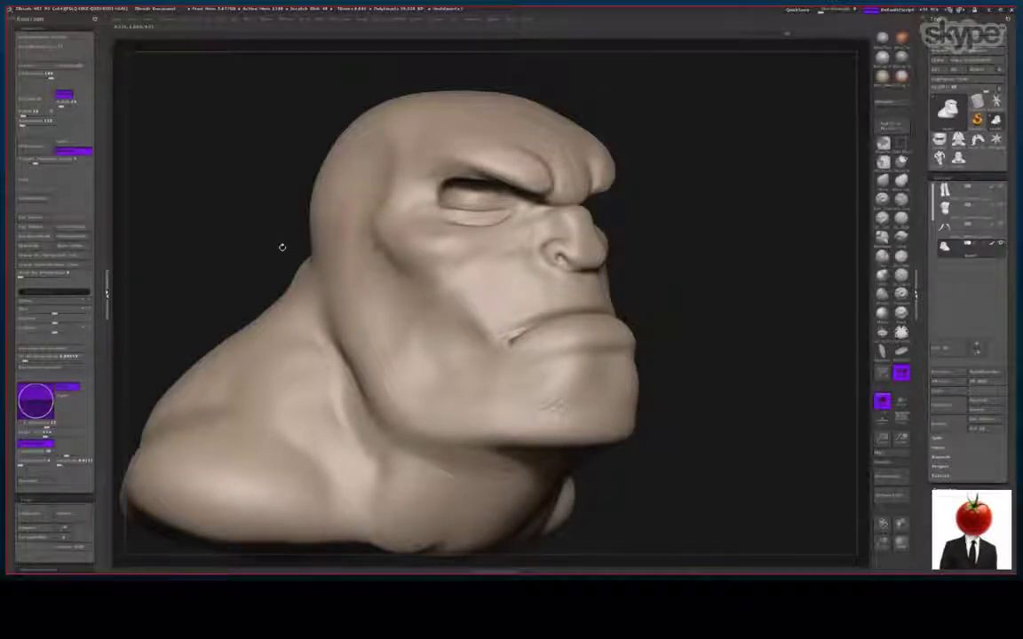
left_click_drag(282, 247, 338, 245)
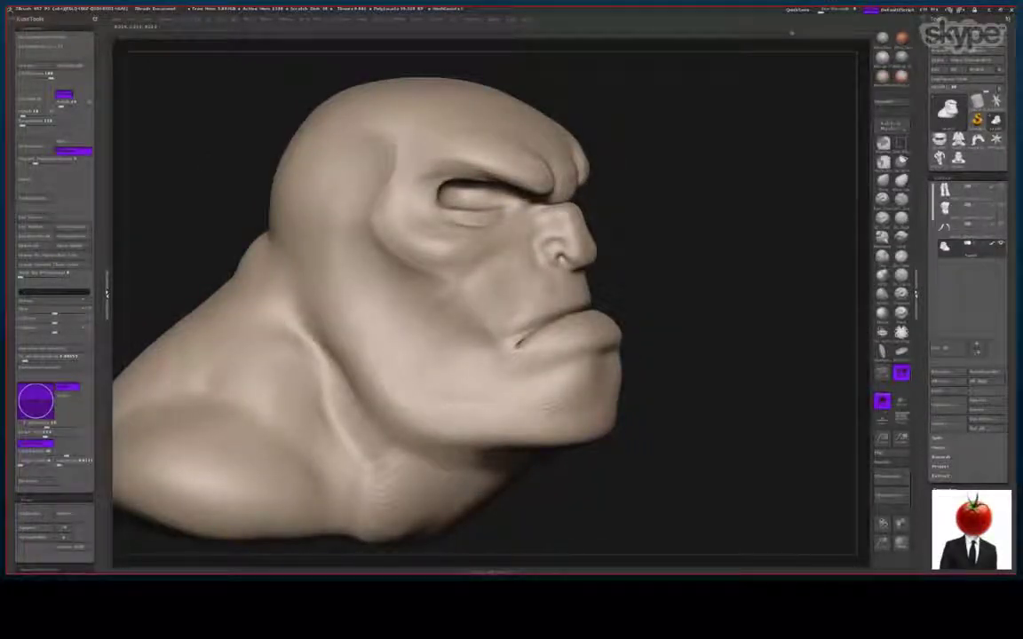
mouse_move(271, 155)
left_mouse_down()
mouse_move(247, 181)
mouse_move(311, 182)
left_mouse_up()
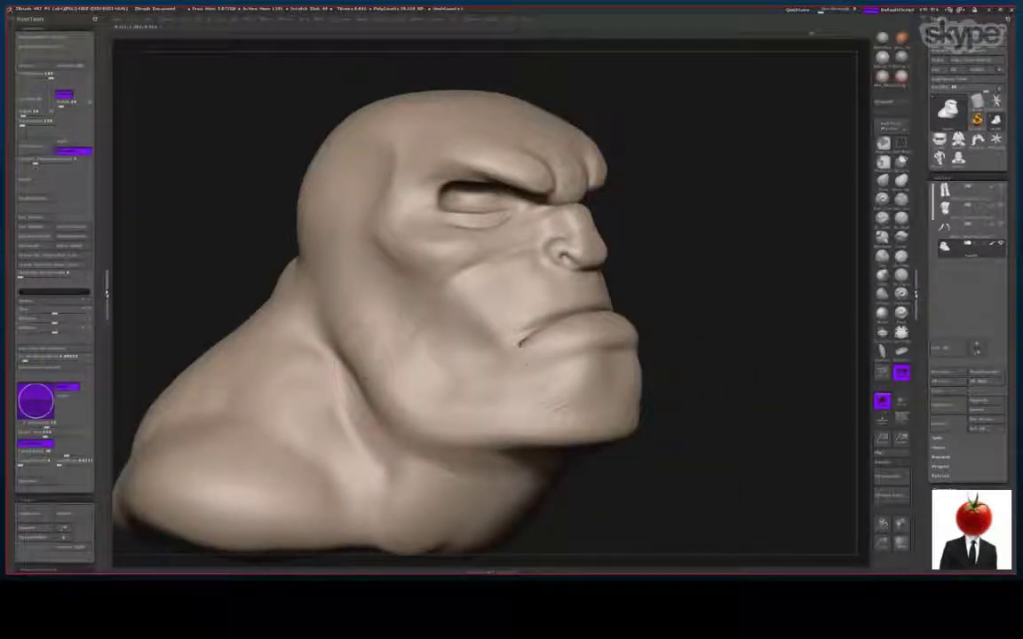
left_click_drag(345, 238, 226, 238)
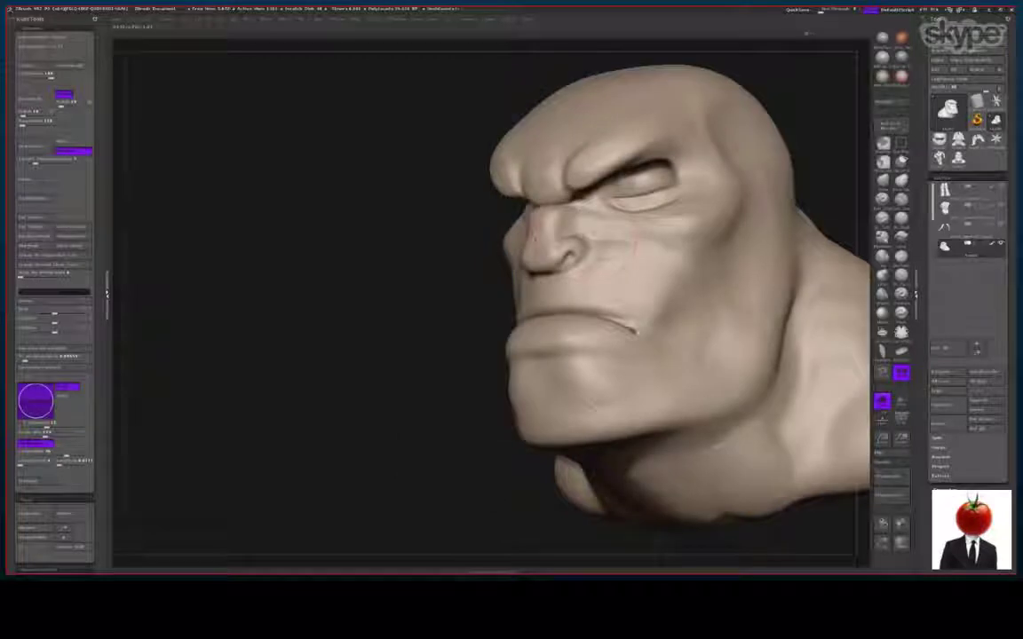
left_click_drag(566, 209, 657, 252)
key("ctrl+z")
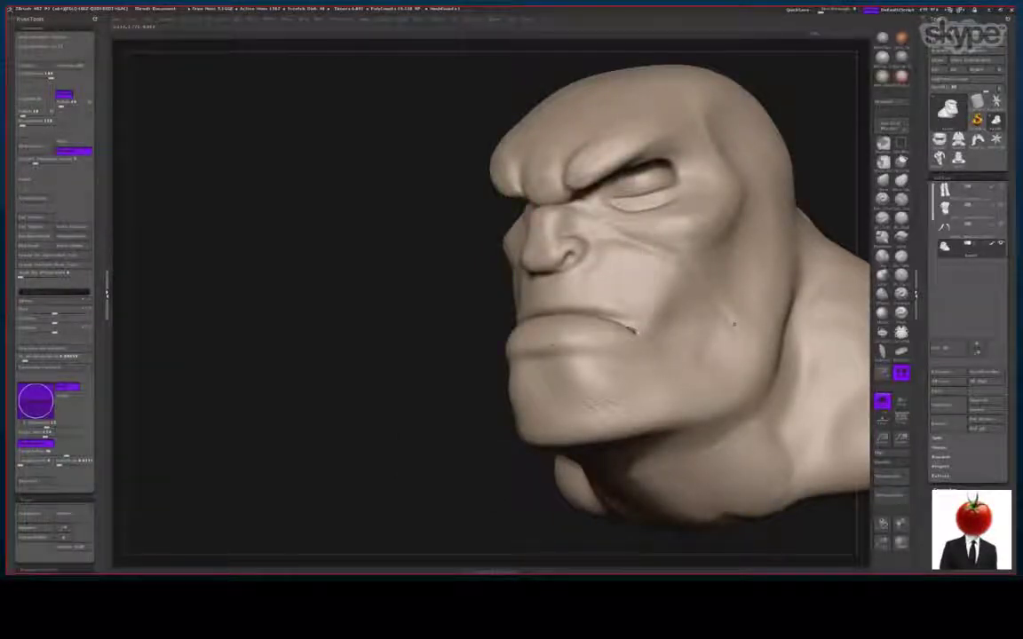
left_click_drag(734, 324, 746, 345, "shift")
left_click_drag(286, 334, 507, 345)
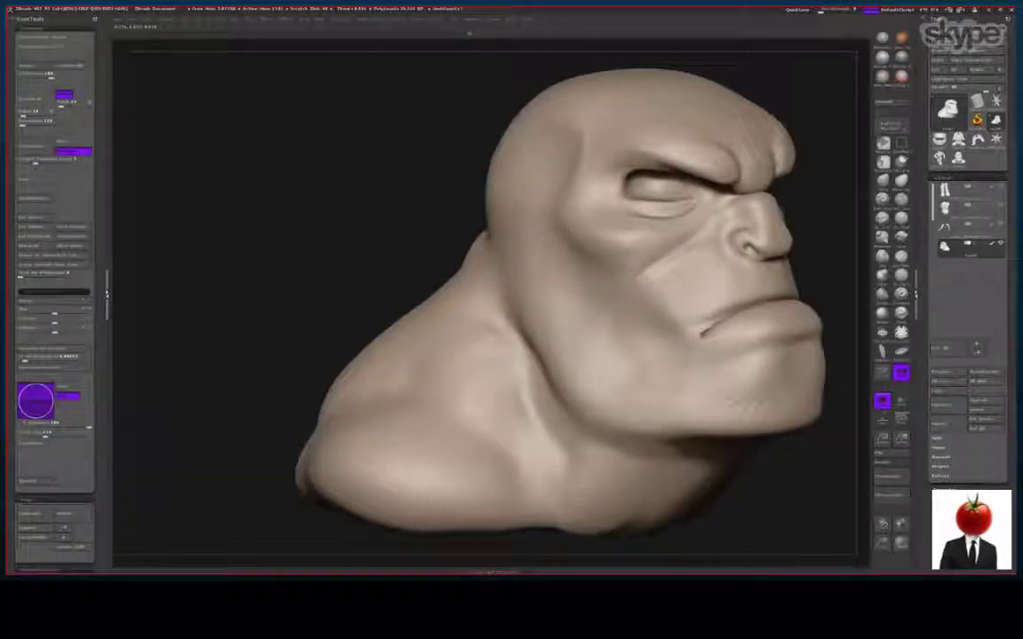
Add fine creases under the eye and define the outer brow above it, checking the face from the front
left_click_drag(384, 167, 391, 186)
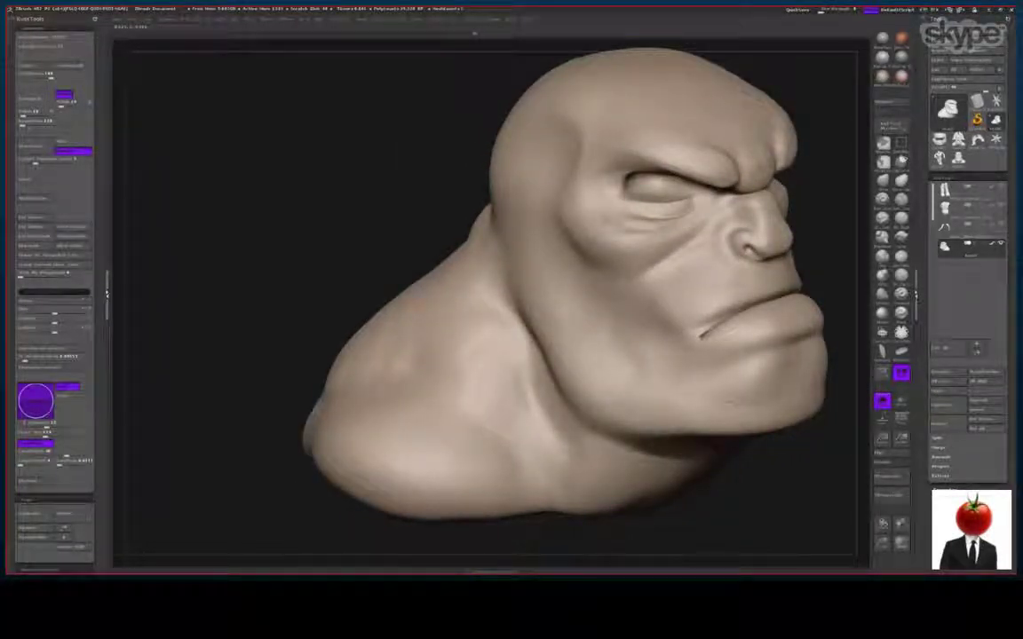
mouse_move(404, 163)
left_mouse_down()
mouse_move(315, 161)
mouse_move(435, 171)
left_mouse_up()
left_click_drag(391, 204, 369, 160)
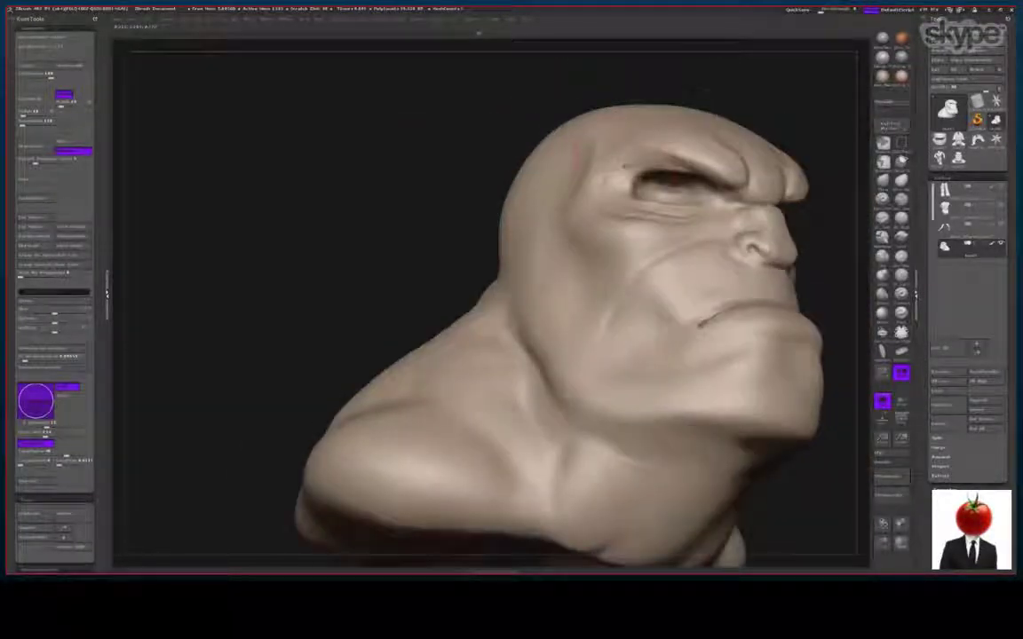
left_click_drag(695, 176, 674, 162)
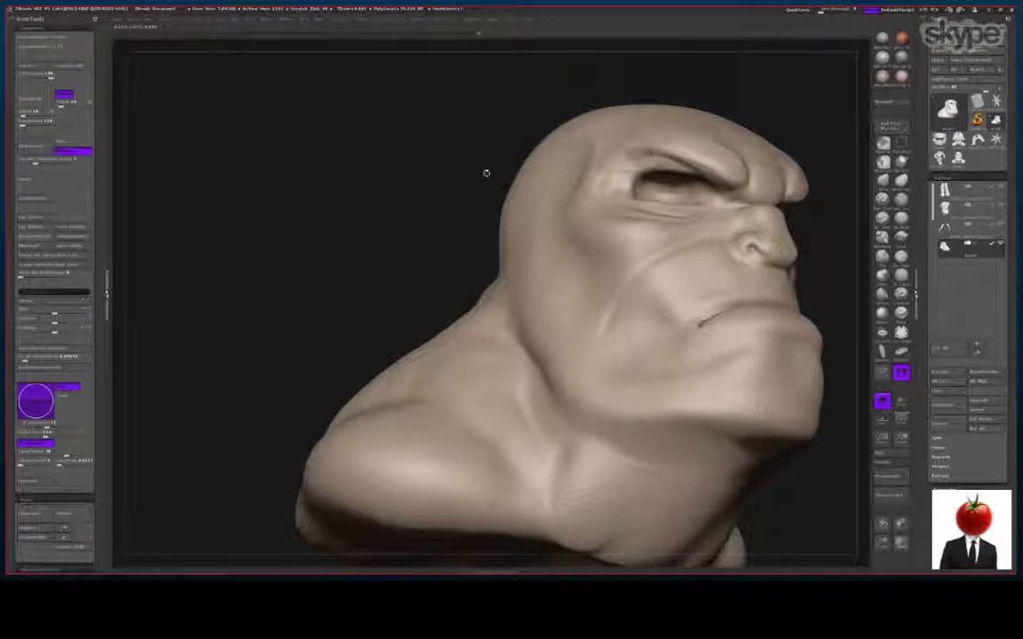
mouse_move(484, 171)
left_mouse_down()
mouse_move(470, 166)
mouse_move(533, 165)
mouse_move(491, 183)
mouse_move(364, 205)
left_mouse_up()
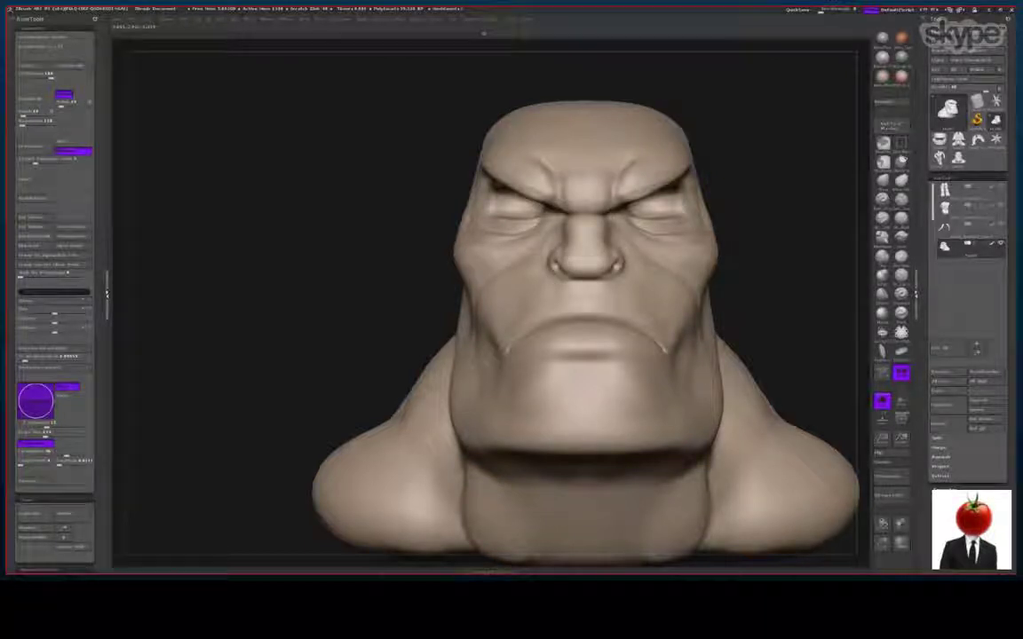
Define the side of the nose and the groove around the nostril wing from three-quarter views
mouse_move(382, 204)
left_mouse_down()
mouse_move(542, 209)
mouse_move(267, 213)
mouse_move(426, 213)
mouse_move(413, 213)
left_mouse_up()
left_click_drag(266, 213, 390, 213)
left_click_drag(619, 220, 590, 227)
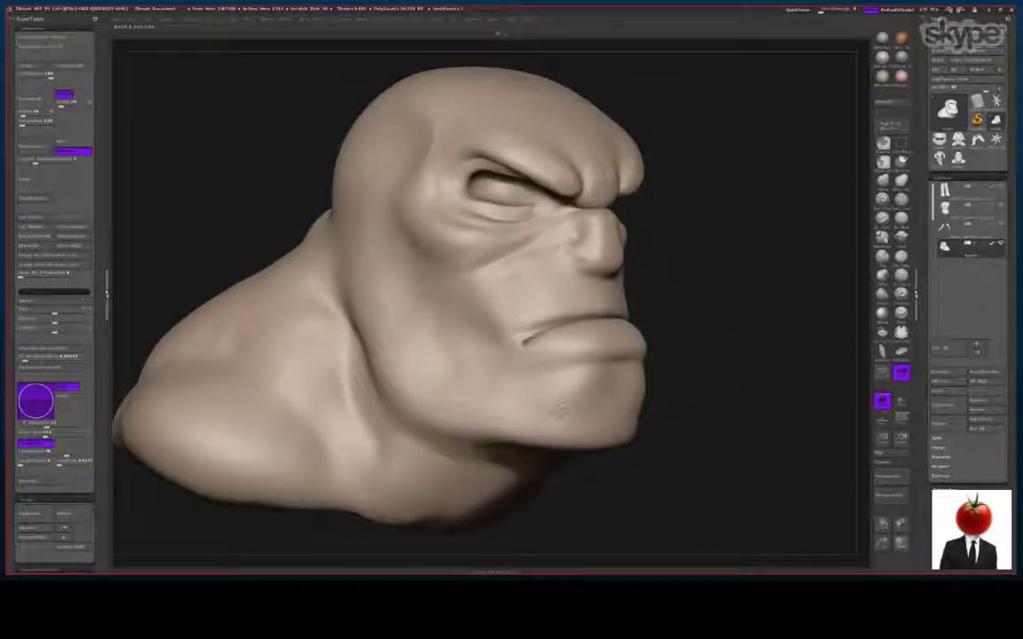
left_click_drag(558, 246, 571, 267)
left_click_drag(708, 284, 573, 283)
left_click_drag(426, 240, 546, 231)
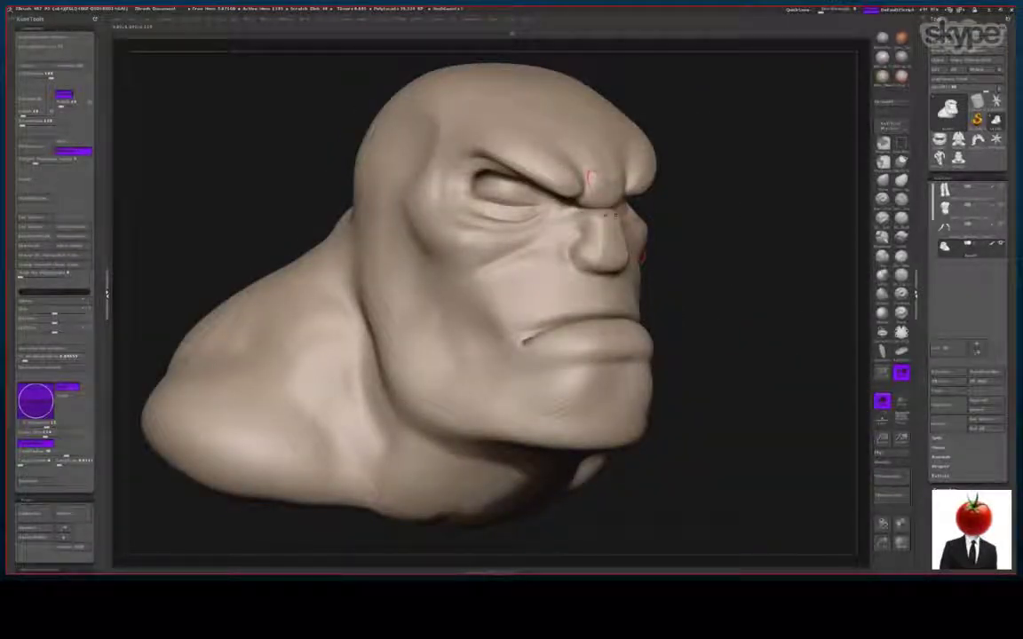
Refine the nostril wing and carve the crease above it, comparing the nose from both sides
left_click_drag(712, 275, 488, 266)
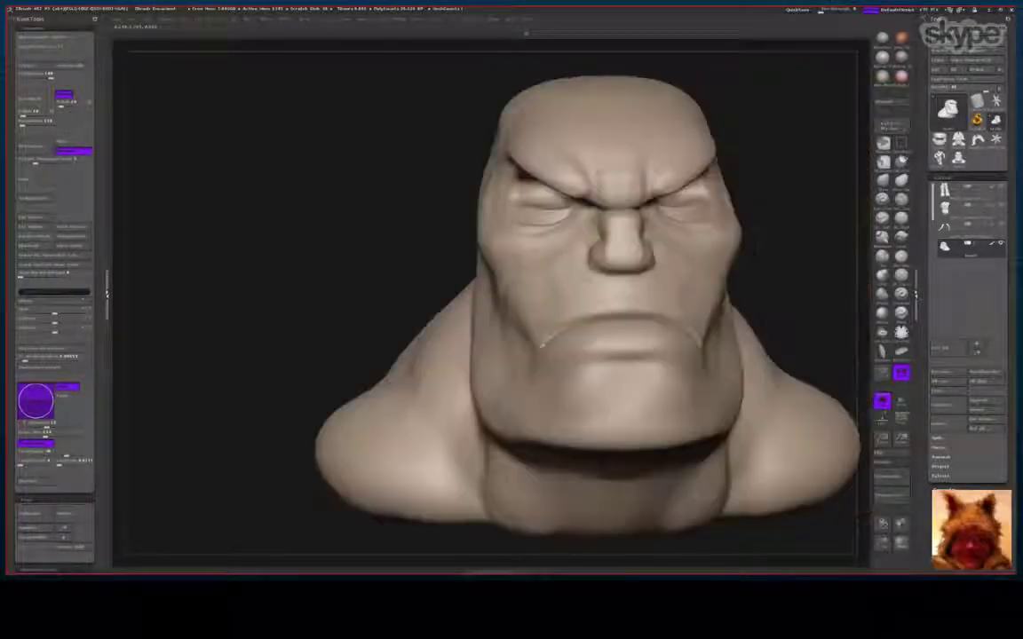
left_click_drag(444, 253, 573, 253)
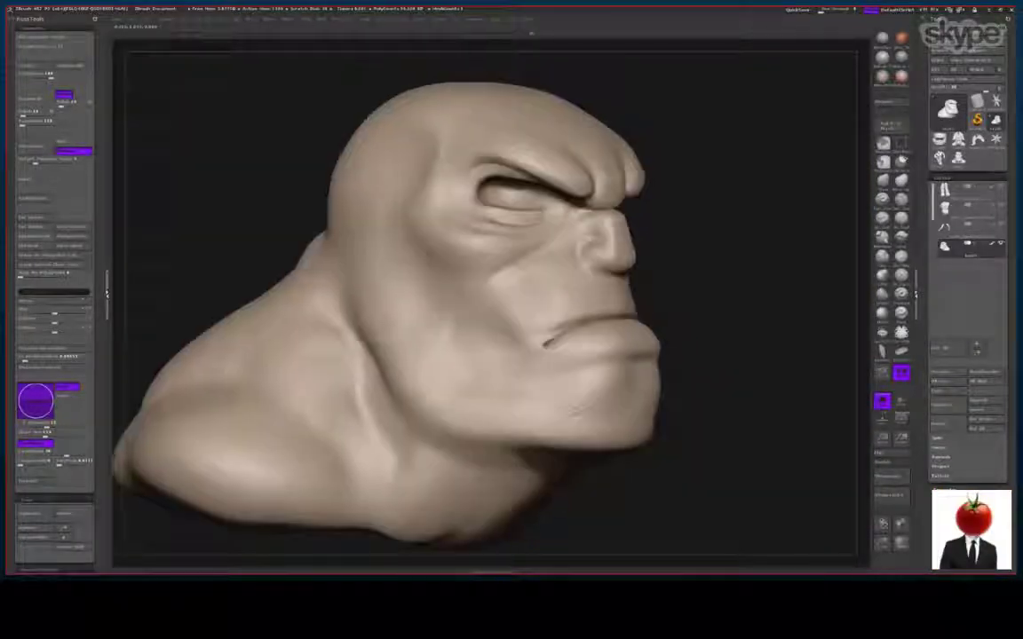
left_click_drag(663, 287, 368, 281)
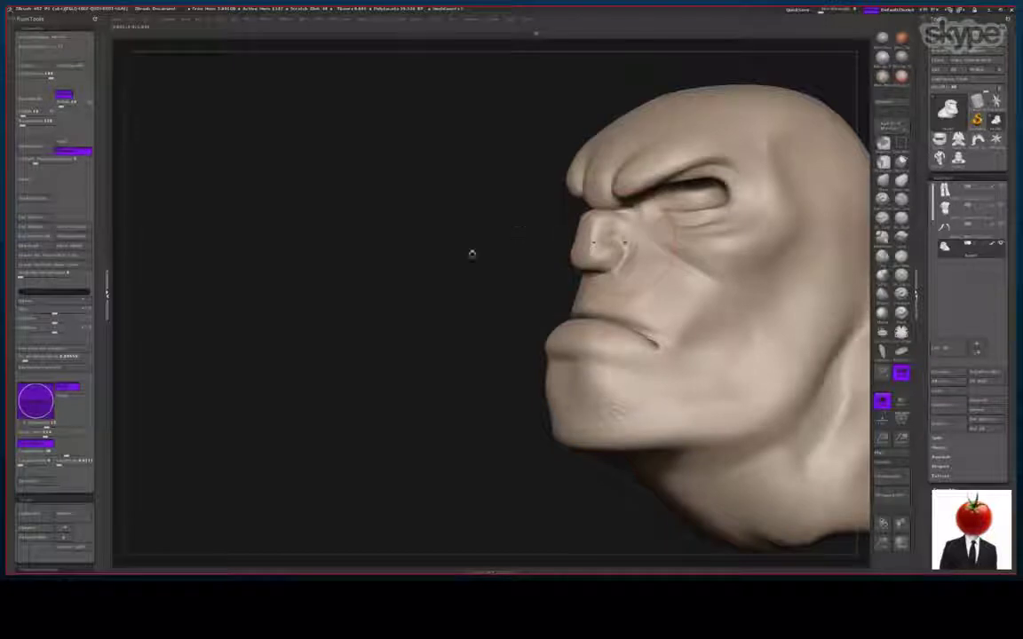
left_click_drag(469, 228, 479, 225)
left_click_drag(536, 260, 502, 276)
mouse_move(301, 253)
left_mouse_down()
mouse_move(383, 238)
mouse_move(552, 253)
left_mouse_up()
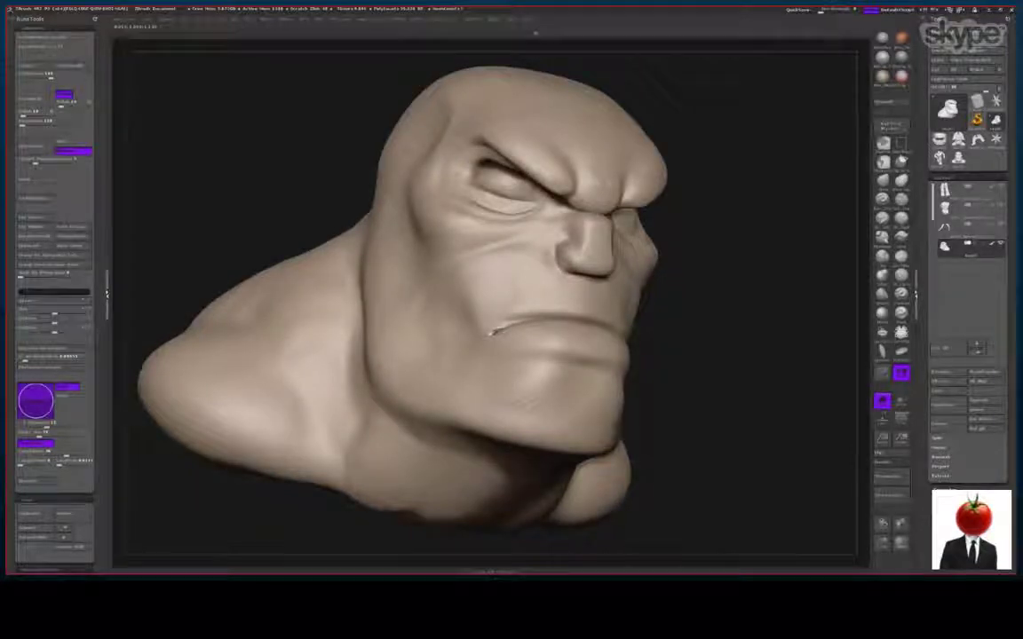
left_click_drag(676, 284, 684, 320)
left_click_drag(589, 250, 563, 233)
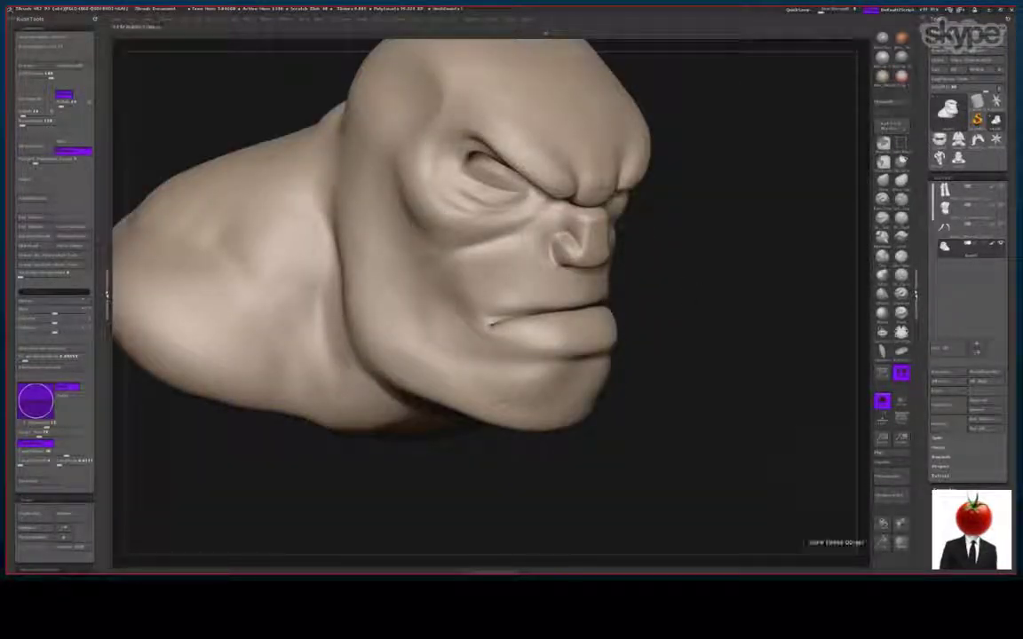
Sharpen the side edge of the nose bridge up close and smooth its upper part
left_click_drag(883, 525, 901, 582)
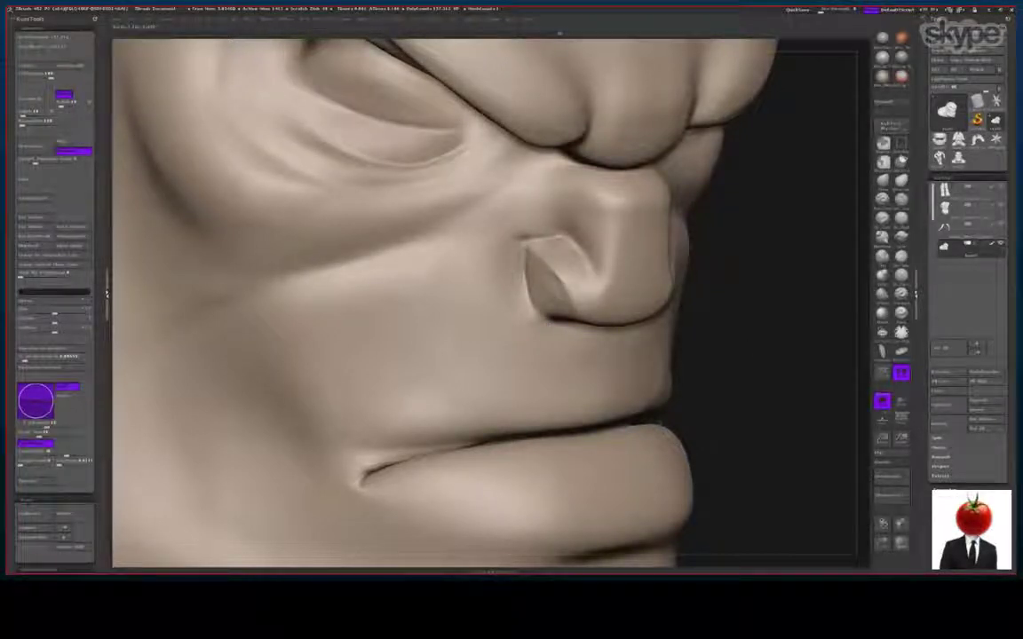
left_click_drag(804, 285, 480, 267)
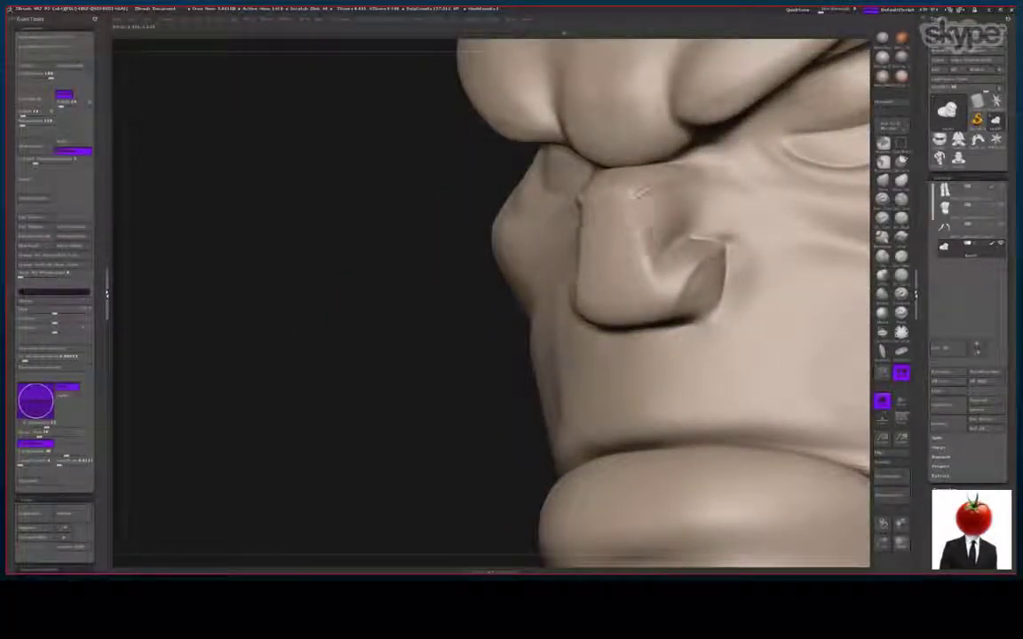
left_click_drag(641, 193, 643, 238, "shift")
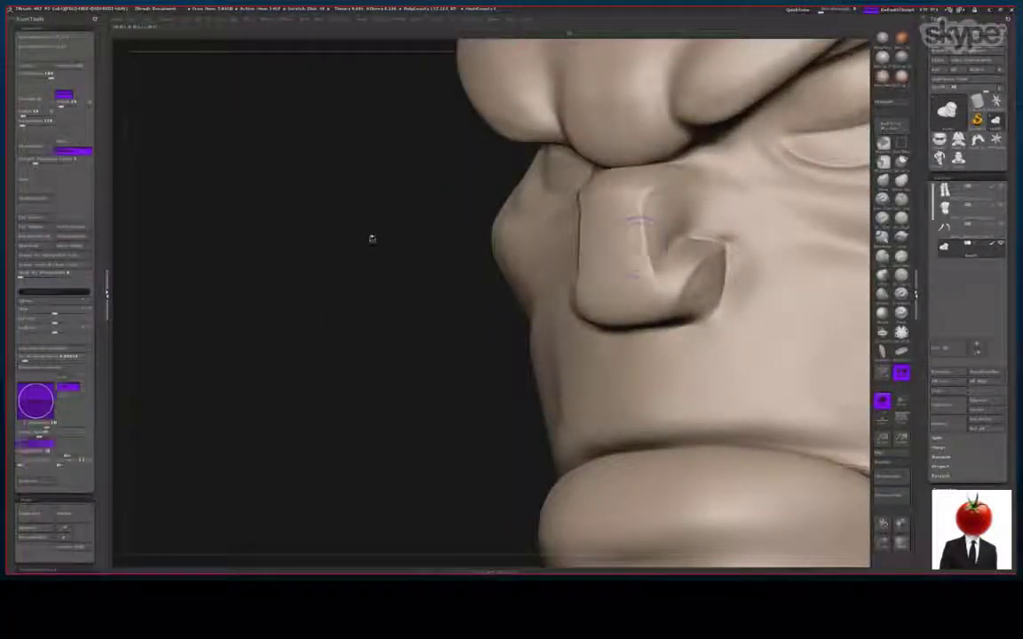
left_click_drag(372, 233, 502, 229)
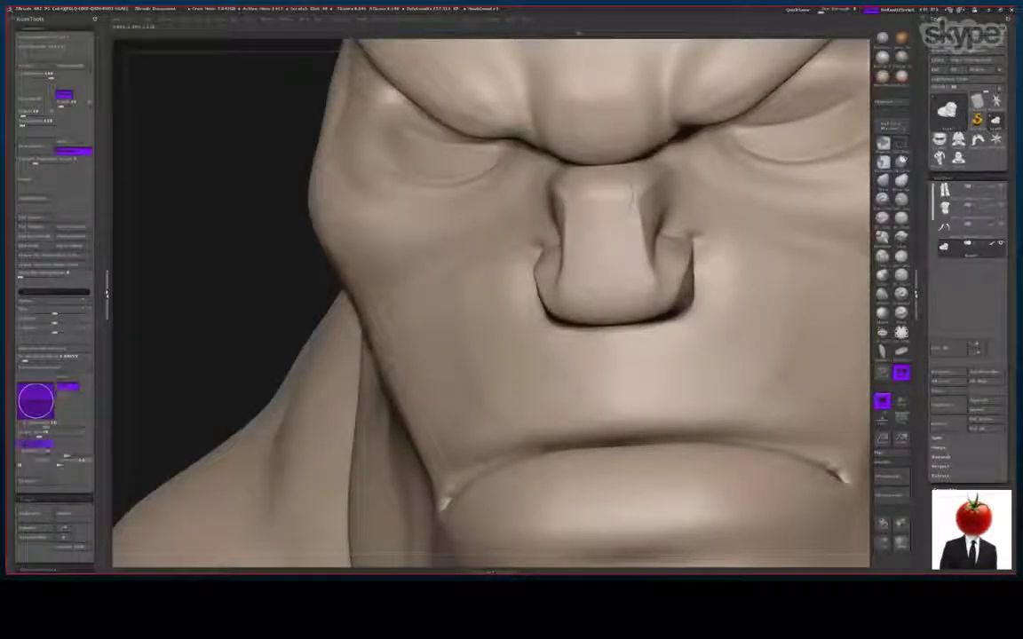
left_click_drag(229, 264, 359, 265)
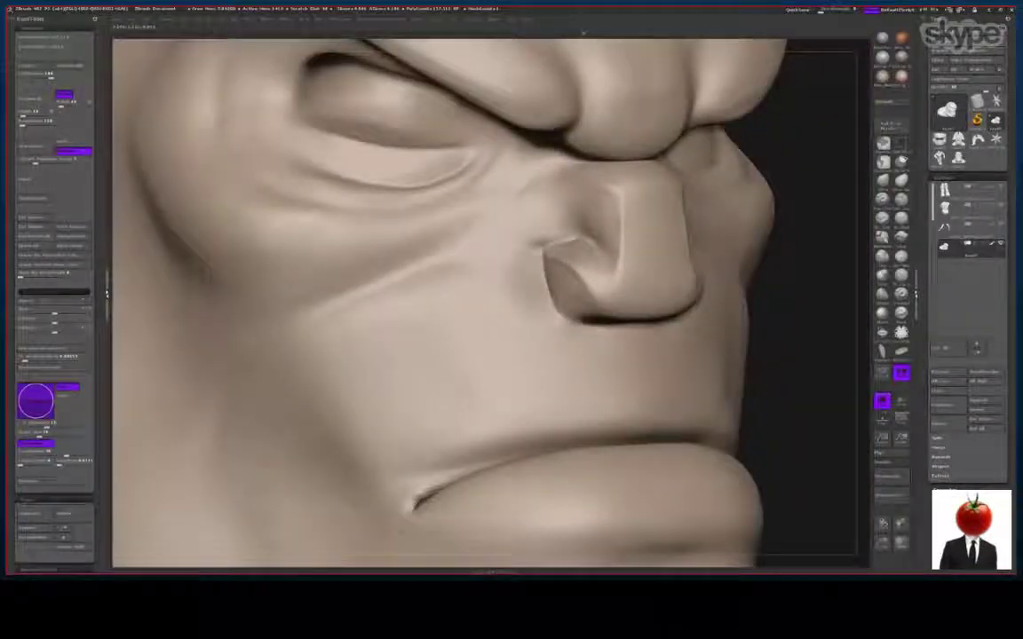
Shape the nose tip and nostril wing, smoothing the transition between them and cleaning up the nostril rim
left_click_drag(813, 285, 715, 277)
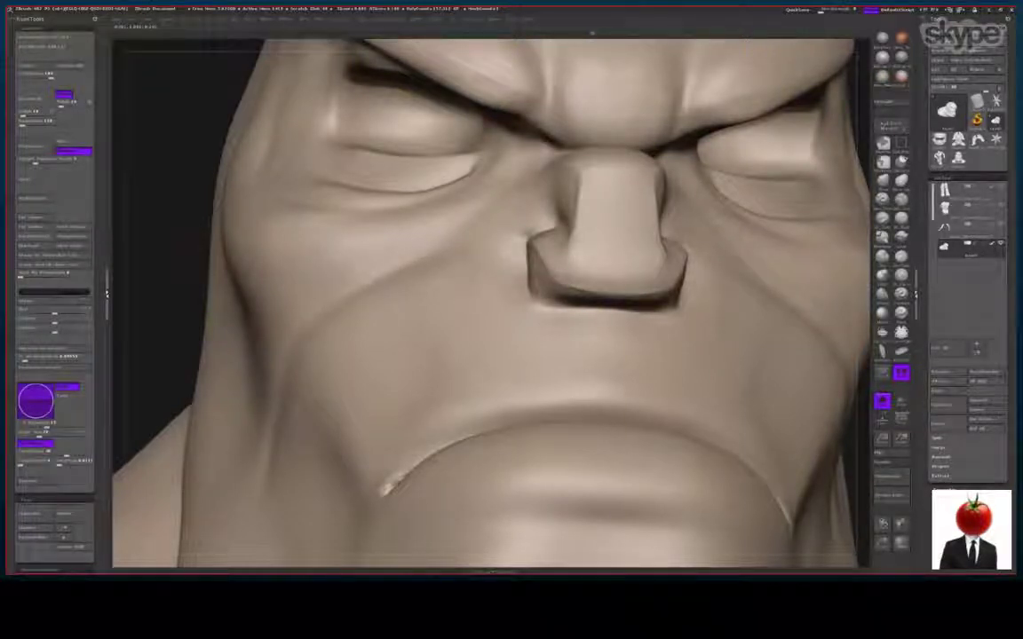
left_click_drag(171, 263, 297, 262)
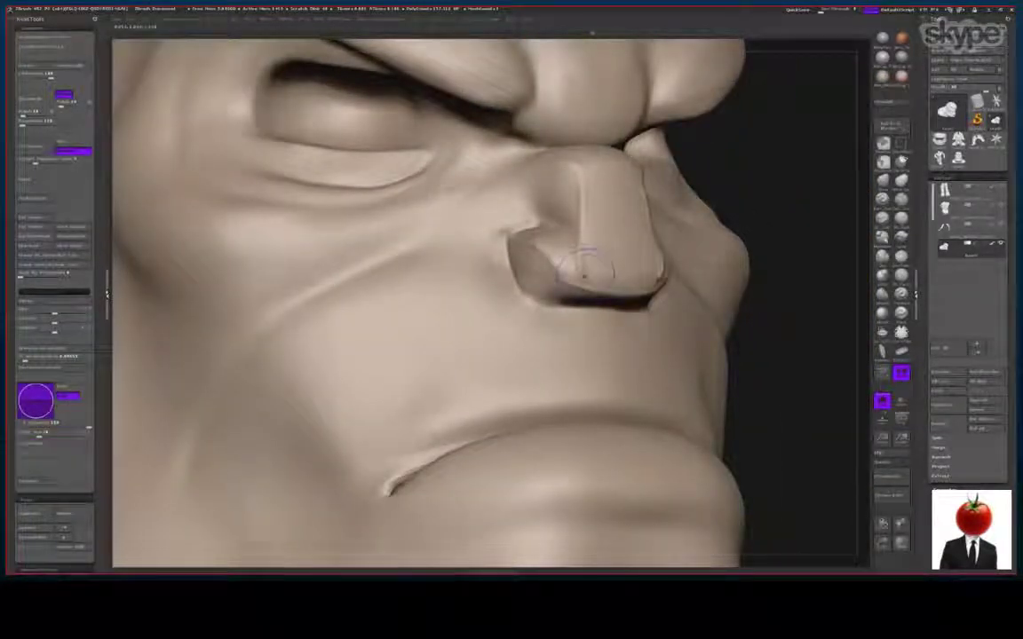
mouse_move(585, 276)
left_mouse_down("shift")
mouse_move(525, 245)
mouse_move(551, 258)
left_mouse_up("shift")
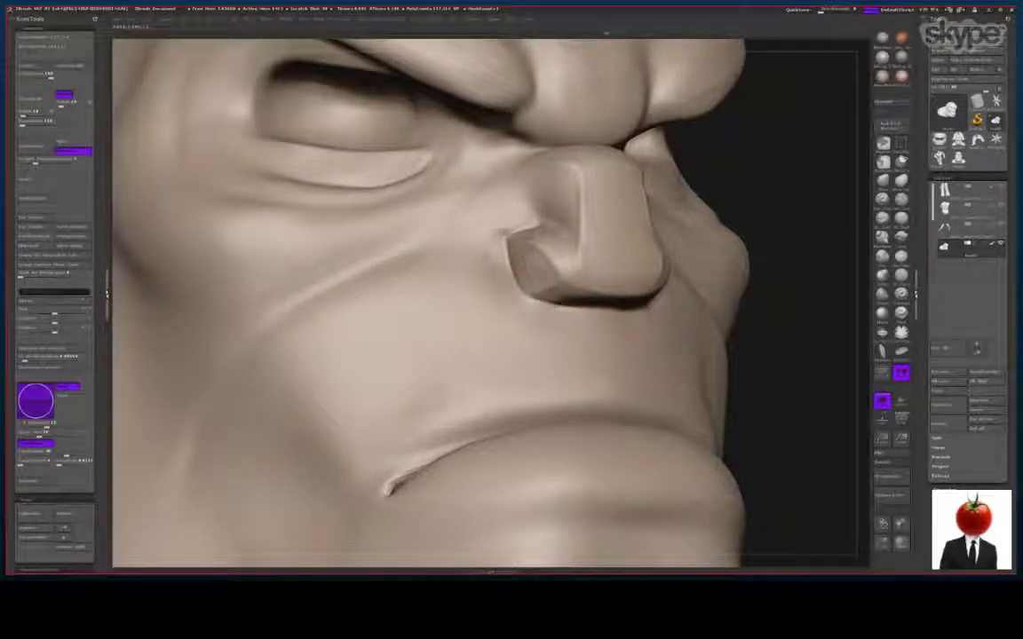
left_click_drag(799, 297, 652, 297)
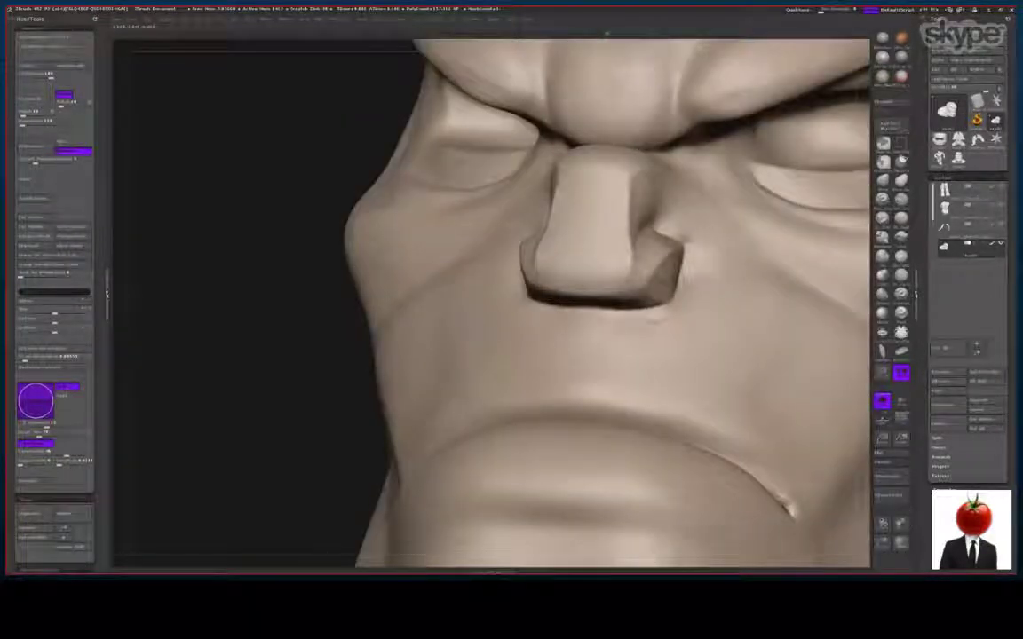
left_click_drag(247, 346, 373, 342)
left_click_drag(838, 391, 933, 386)
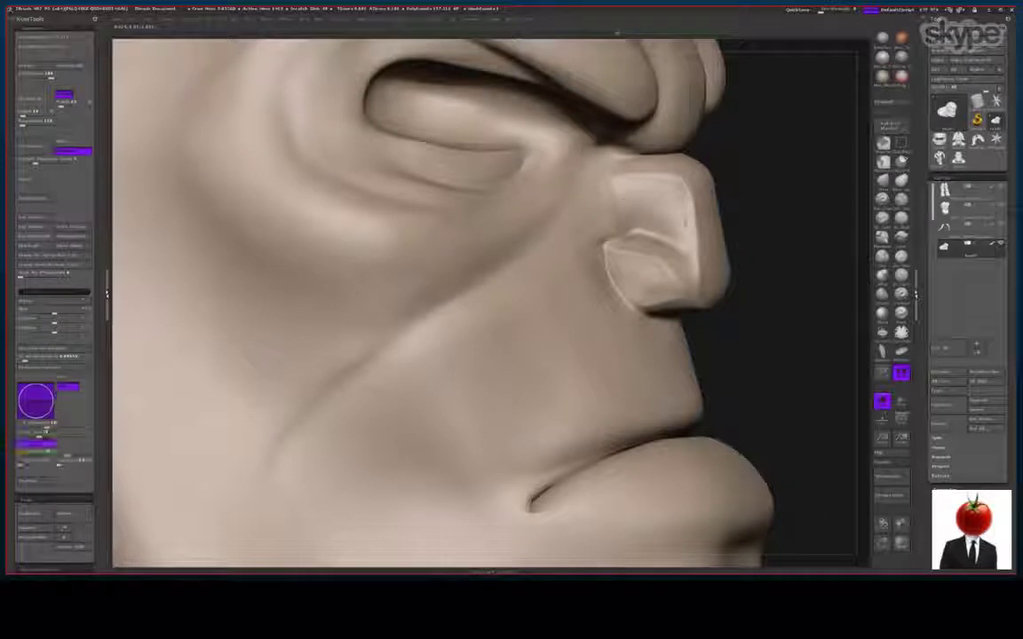
left_click_drag(773, 337, 622, 356)
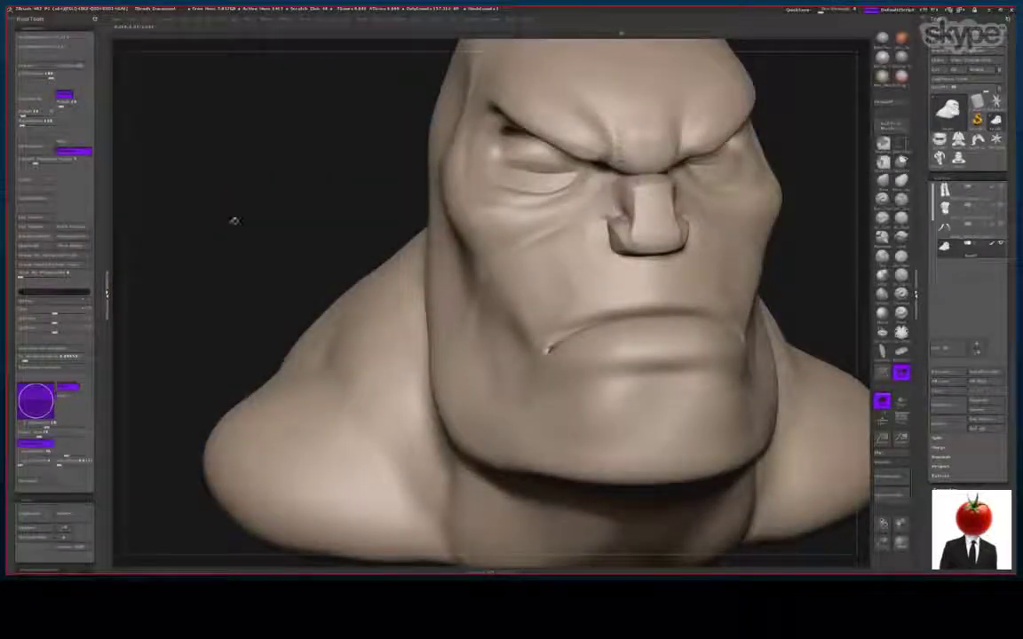
Define the muscle fold on the lower cheek behind the mouth corner, below the nostril-to-cheek crease
left_click_drag(232, 221, 301, 223)
left_click_drag(400, 240, 728, 222)
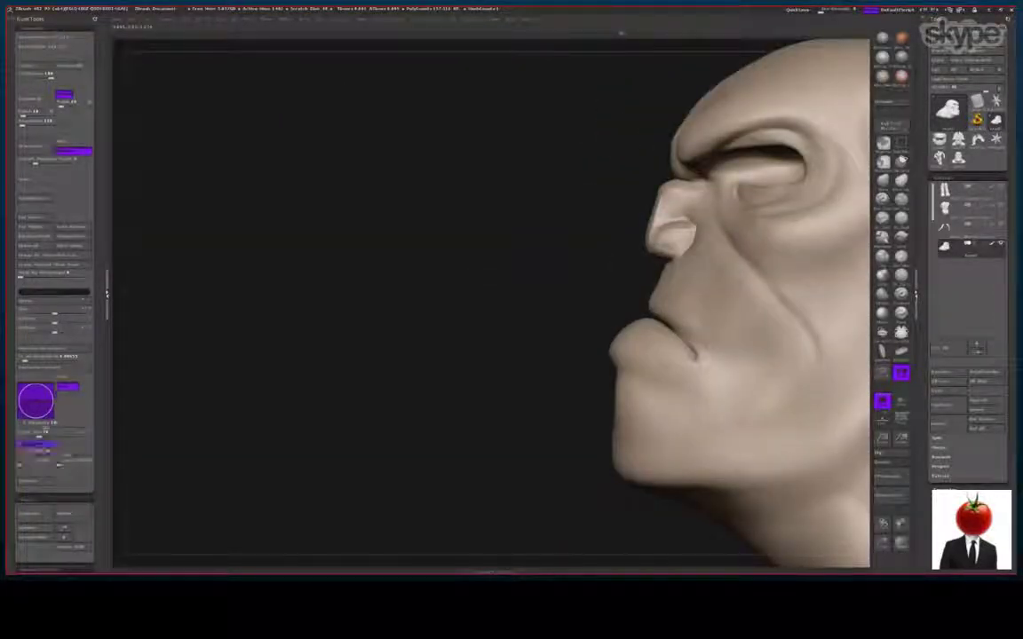
left_click_drag(425, 243, 371, 288)
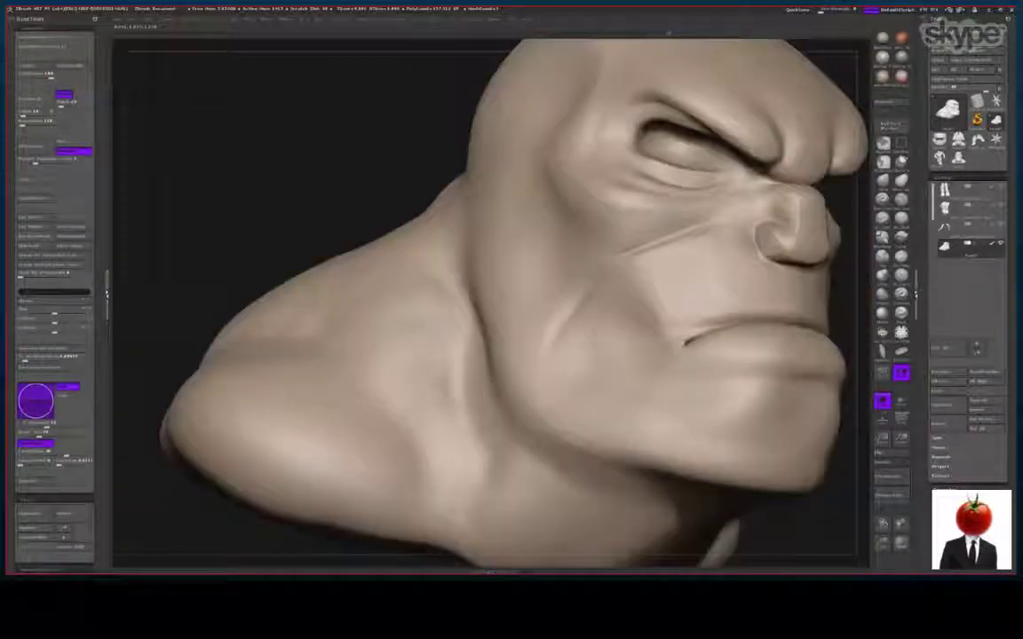
left_click_drag(361, 159, 418, 169)
mouse_move(582, 250)
left_mouse_down()
mouse_move(530, 174)
mouse_move(545, 236)
mouse_move(515, 178)
mouse_move(542, 233)
left_mouse_up()
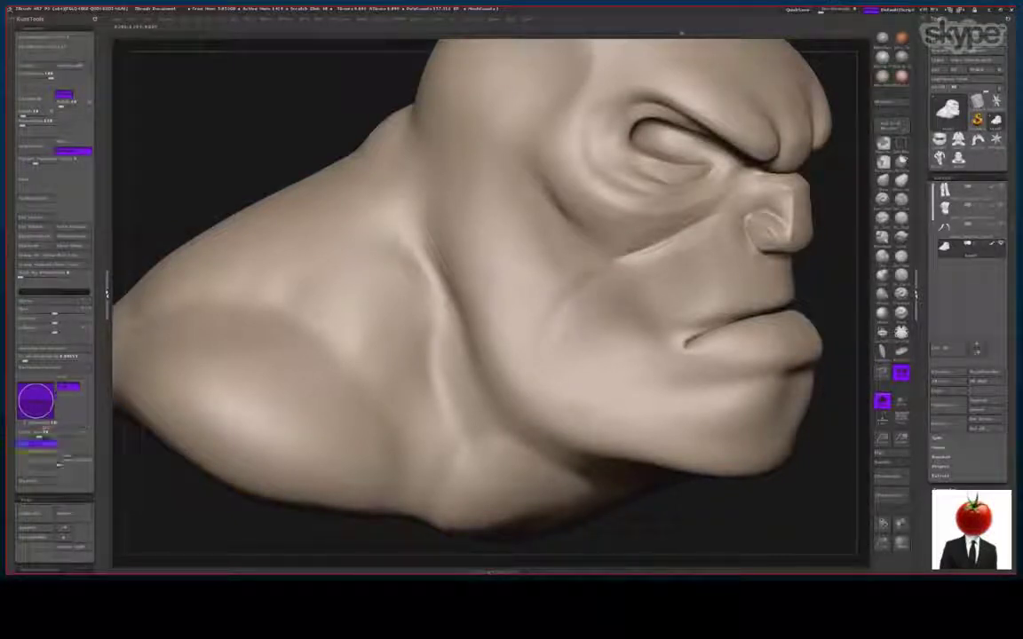
Sculpt a raised edge along the upper lip above the mouth line and smooth it
mouse_move(270, 151)
left_mouse_down()
mouse_move(222, 153)
mouse_move(416, 253)
left_mouse_up()
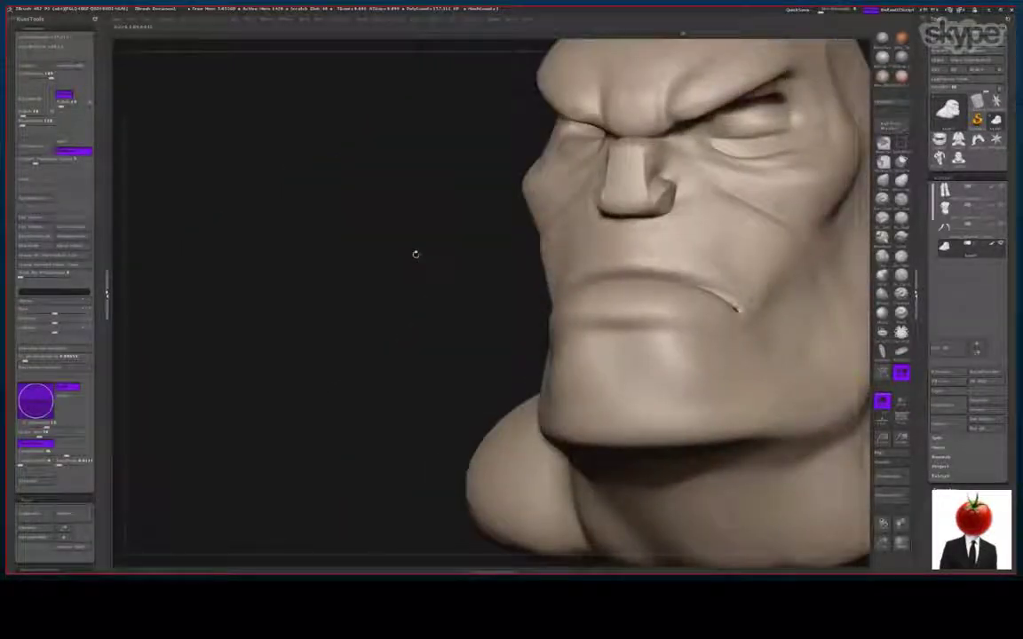
left_click_drag(646, 252, 577, 238)
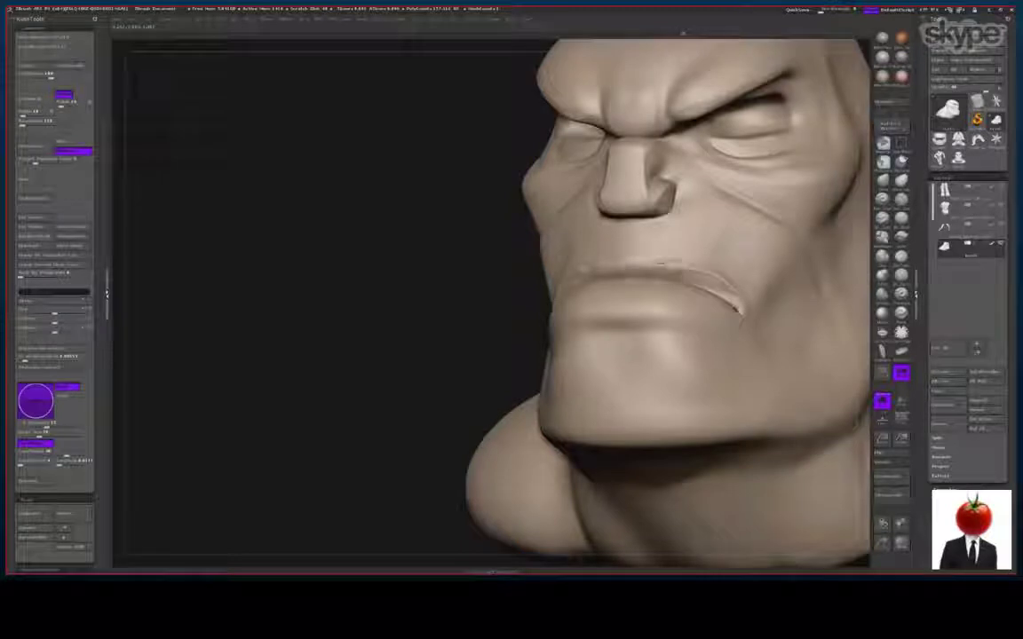
left_click_drag(664, 256, 590, 243, "shift")
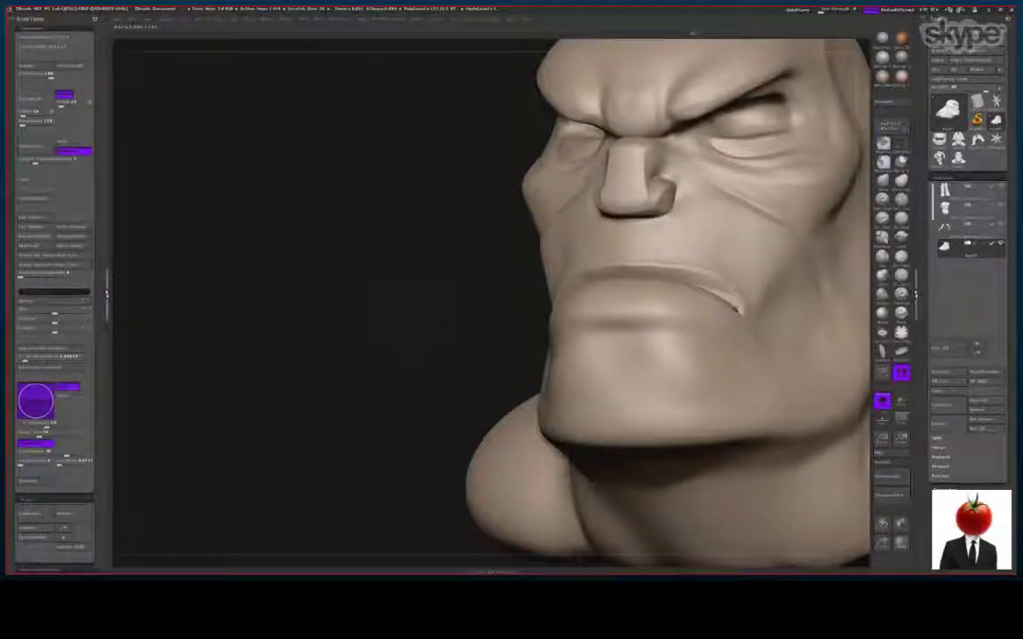
Carve the lower edge of the bottom lip out to the mouth corner and form the crease between lip and chin
left_click_drag(266, 267, 431, 271)
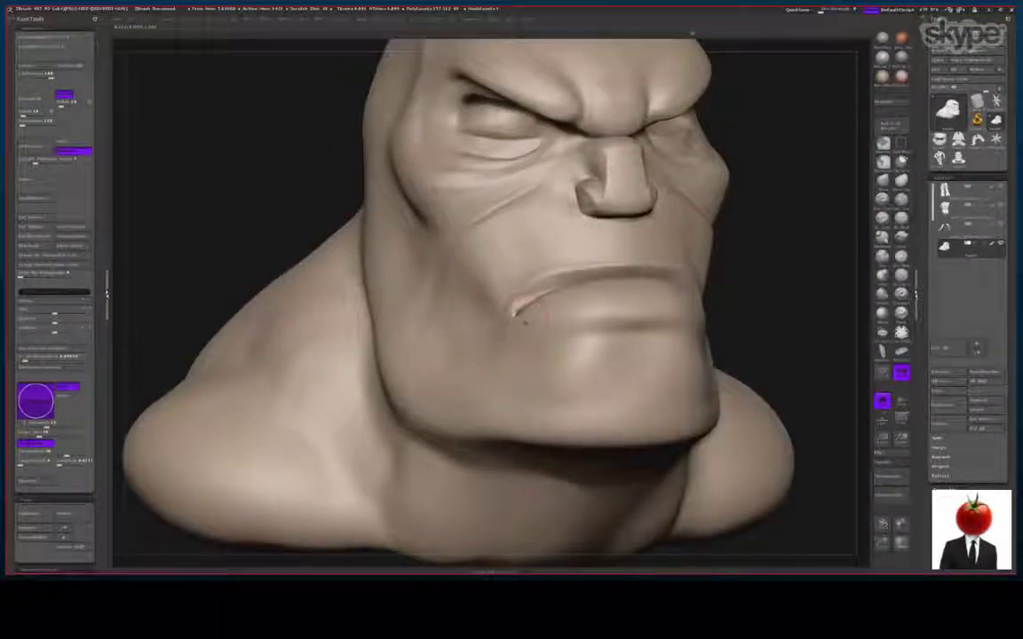
left_click_drag(513, 284, 618, 280)
left_click_drag(266, 107, 160, 114)
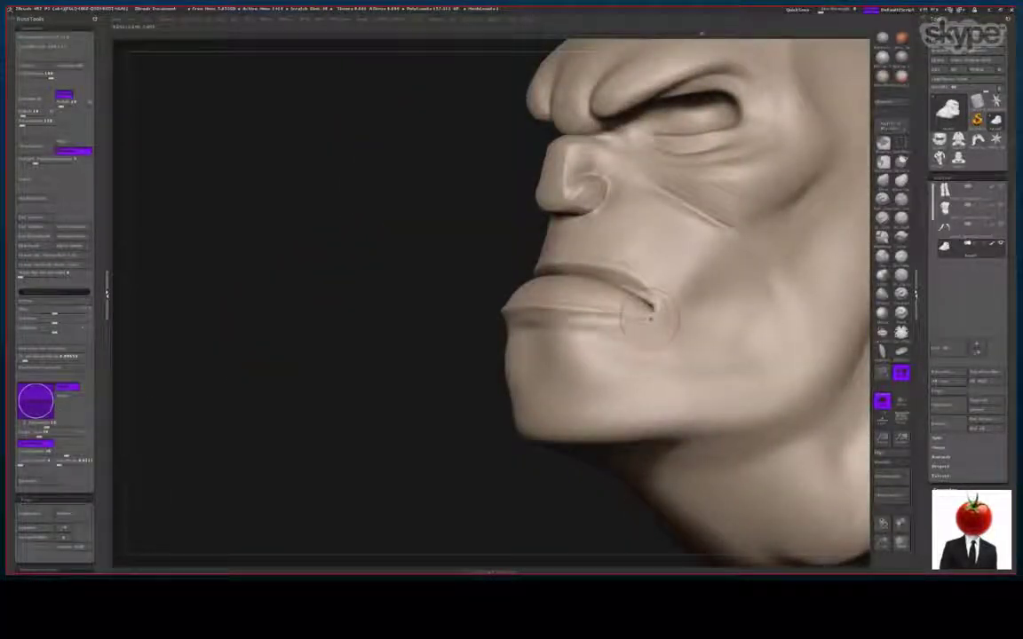
left_click_drag(533, 311, 657, 321)
left_click_drag(578, 312, 615, 318)
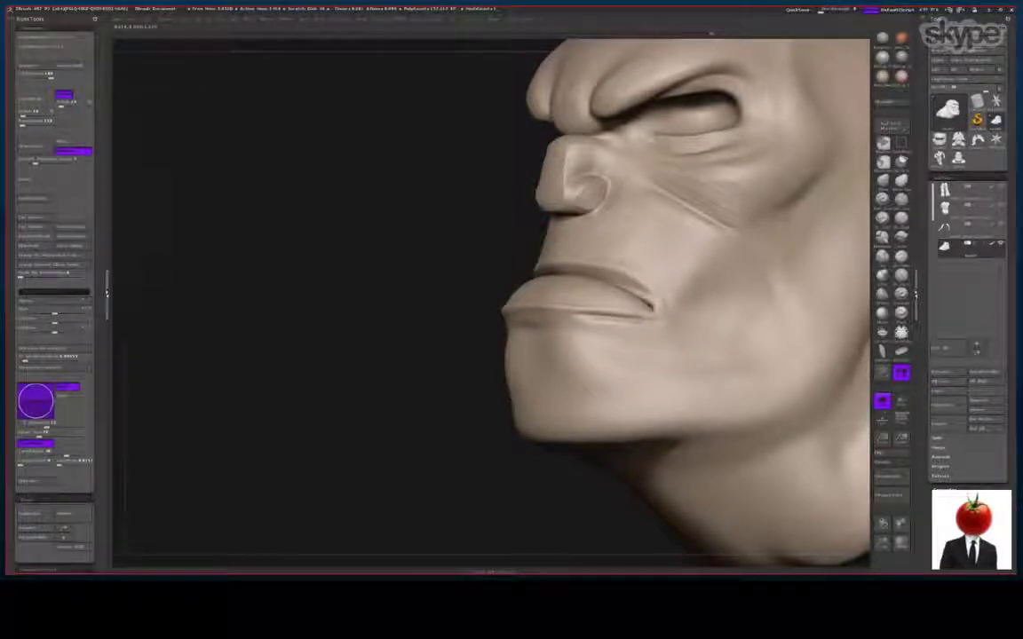
left_click_drag(390, 325, 533, 331)
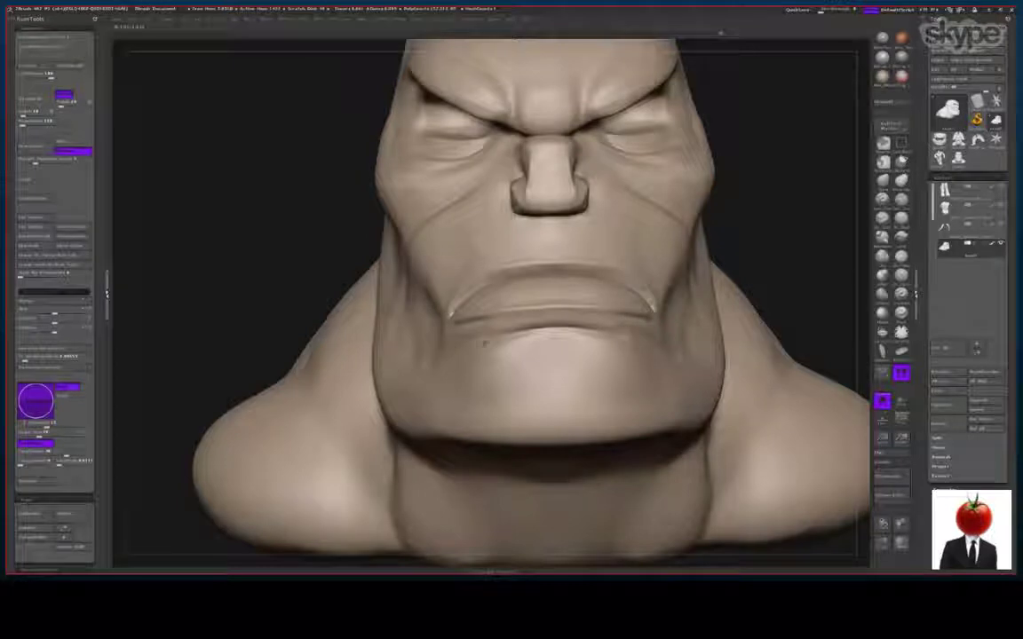
left_click_drag(535, 325, 609, 332)
left_click_drag(266, 337, 525, 348)
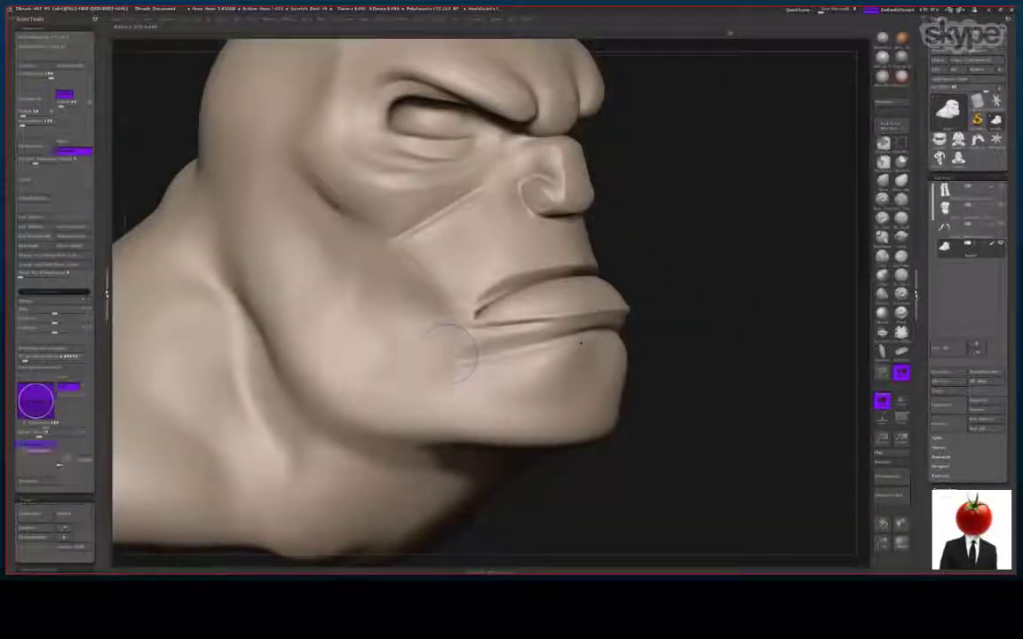
Carve a curved fold from the nostril-to-cheek crease around the mouth corner to the chin and soften it
left_click_drag(427, 363, 374, 318)
left_click_drag(424, 265, 361, 223)
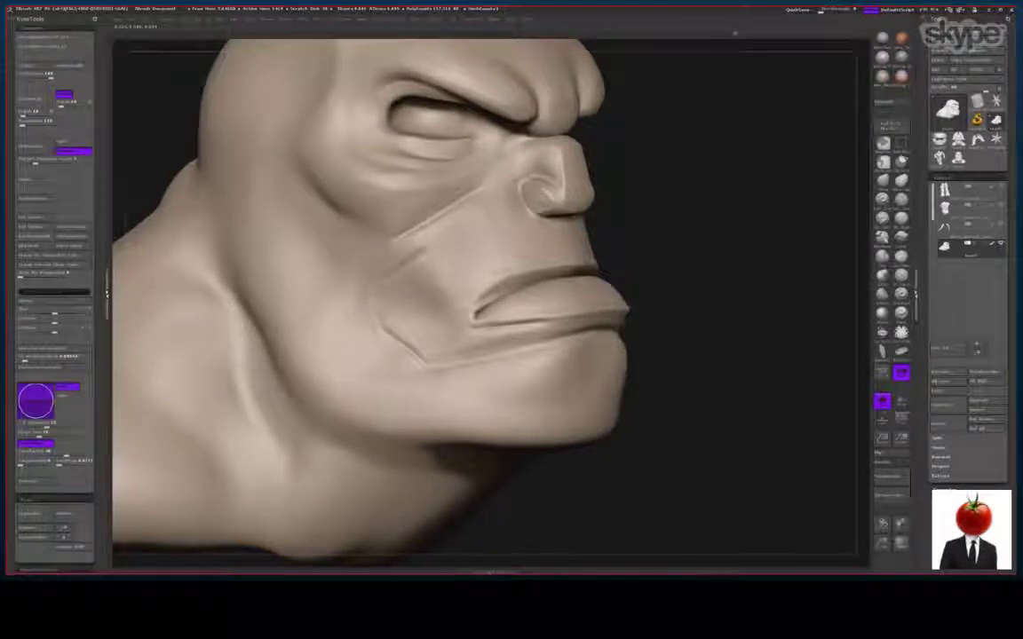
mouse_move(440, 238)
left_mouse_down()
mouse_move(391, 277)
mouse_move(382, 325)
mouse_move(426, 363)
mouse_move(382, 306)
mouse_move(439, 235)
mouse_move(396, 270)
left_mouse_up()
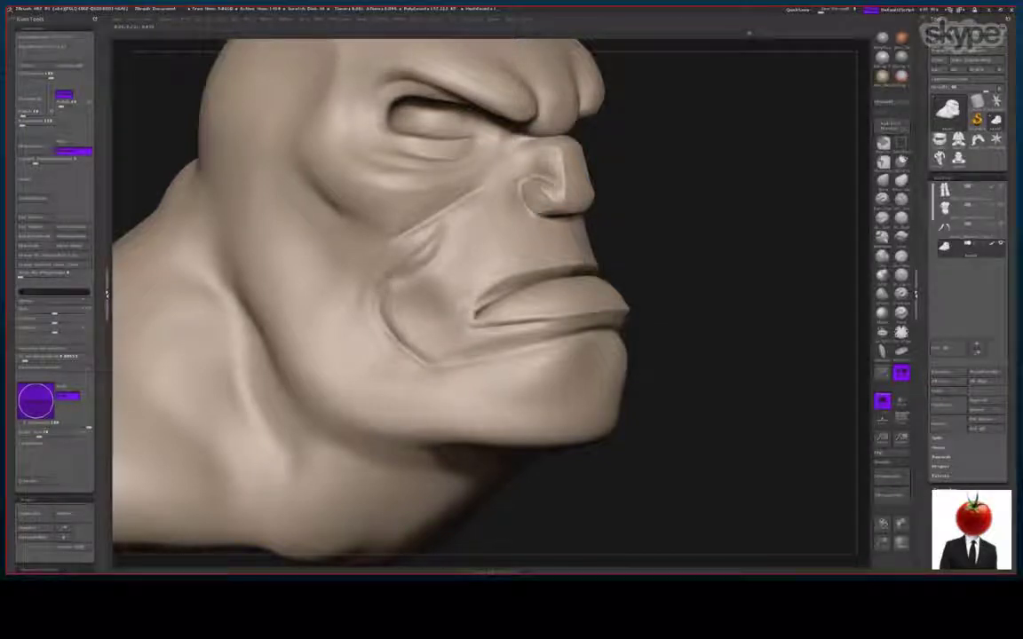
left_click_drag(435, 231, 403, 265, "shift")
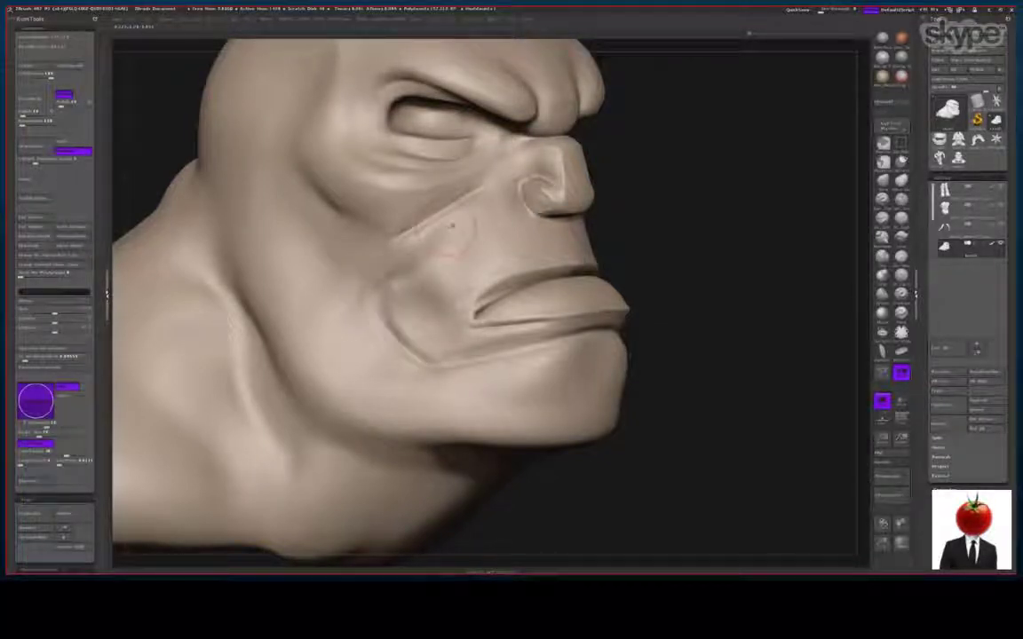
mouse_move(451, 228)
left_mouse_down()
mouse_move(381, 295)
mouse_move(383, 306)
mouse_move(391, 298)
left_mouse_up()
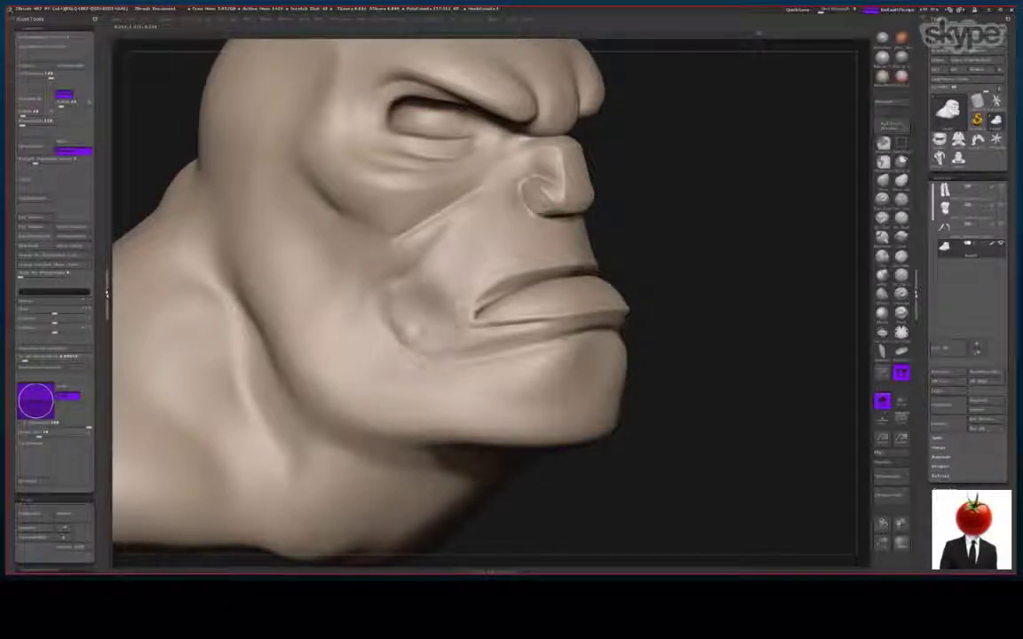
left_click_drag(765, 333, 679, 320)
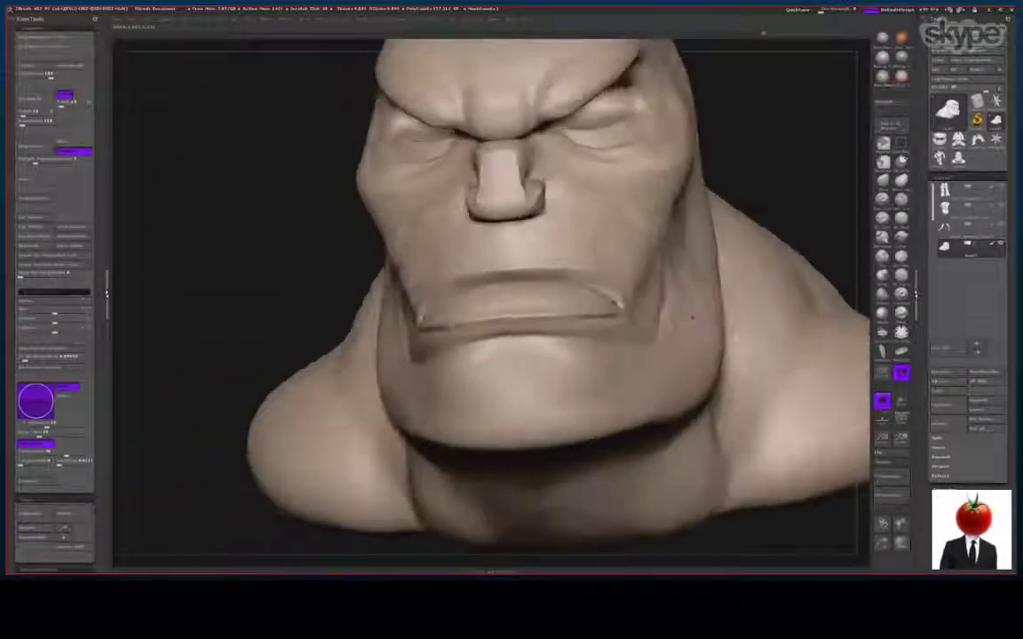
left_click_drag(205, 264, 271, 275)
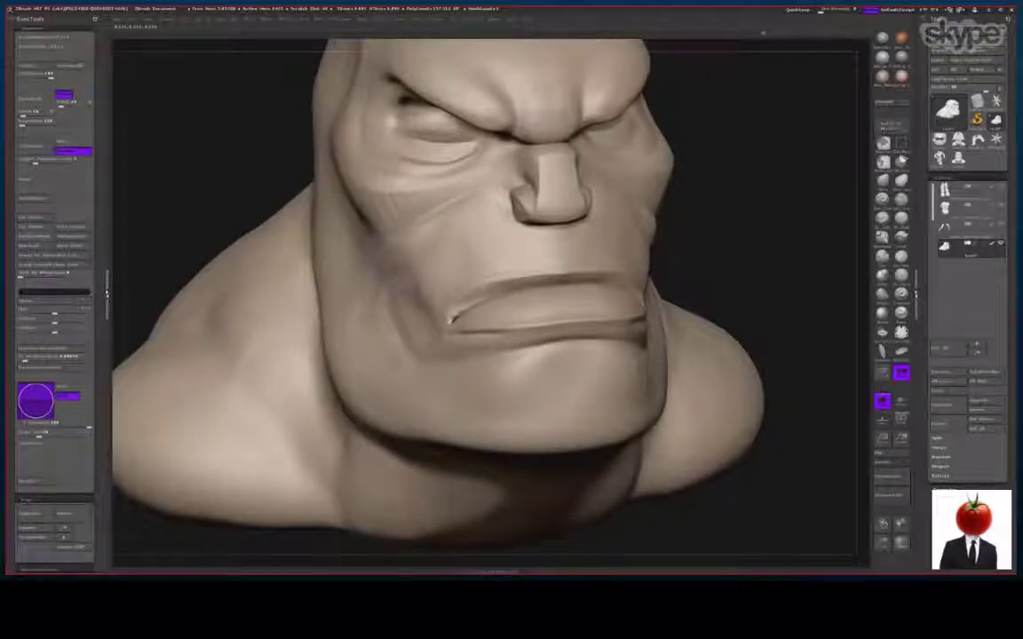
Sharpen the crease running from the nostril down the cheek and smooth the lower cheek beside it
mouse_move(160, 176)
left_mouse_down()
mouse_move(426, 235)
mouse_move(364, 271)
left_mouse_up()
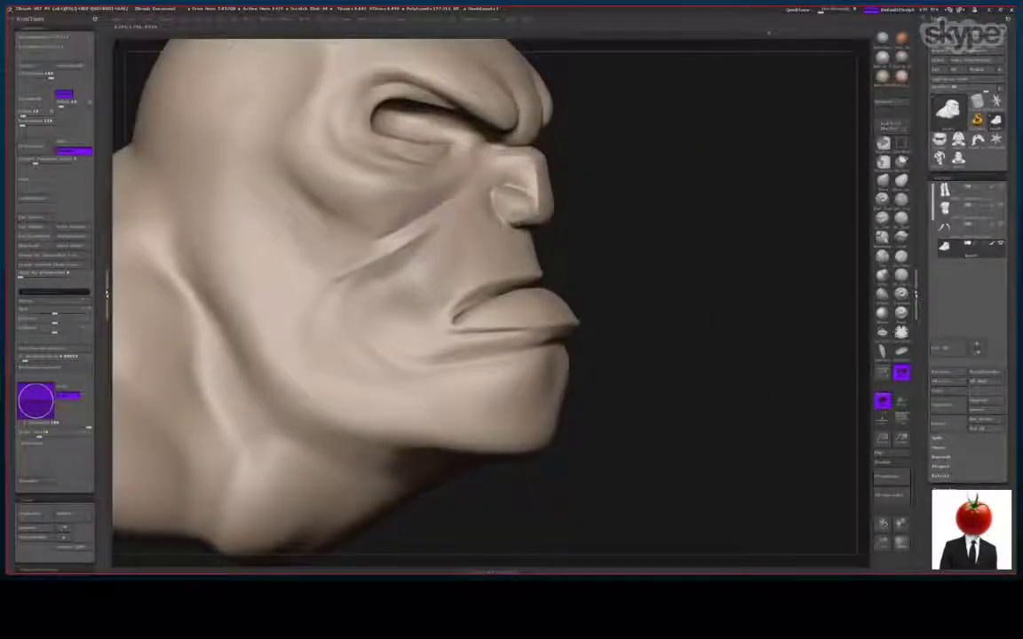
mouse_move(440, 240)
left_mouse_down()
mouse_move(357, 285)
mouse_move(393, 256)
mouse_move(377, 266)
left_mouse_up()
mouse_move(430, 237)
left_mouse_down()
mouse_move(328, 300)
mouse_move(389, 247)
left_mouse_up()
mouse_move(318, 300)
left_mouse_down("shift")
mouse_move(343, 290)
mouse_move(333, 302)
left_mouse_up("shift")
Sculpt a more defined edge along the underside of the chin where the front plane turns under
mouse_move(675, 355)
left_mouse_down()
mouse_move(169, 391)
mouse_move(253, 377)
left_mouse_up()
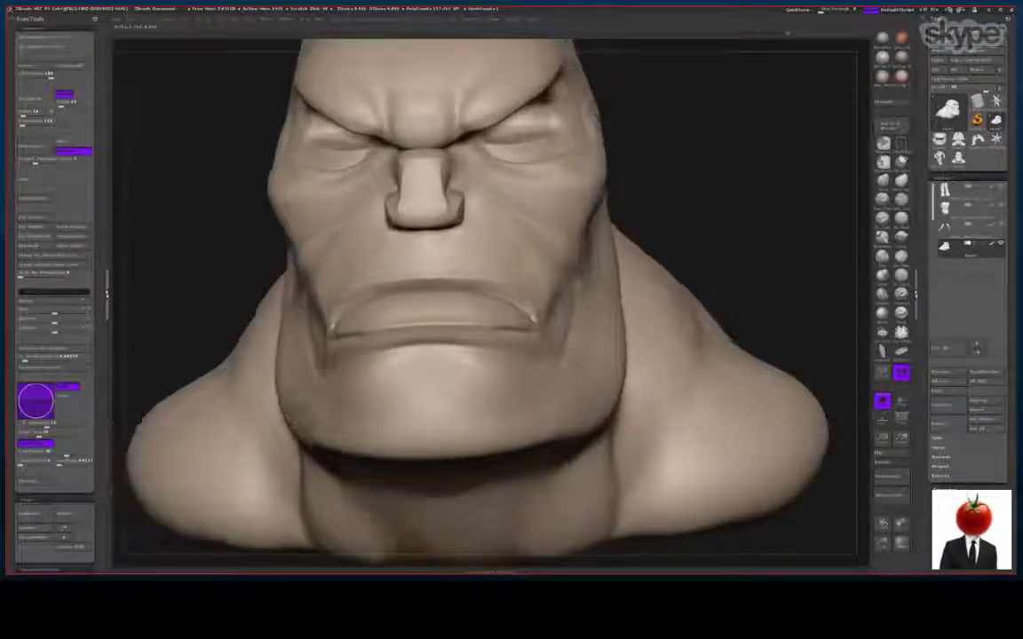
left_click_drag(706, 171, 426, 200)
left_click_drag(158, 524, 551, 511)
mouse_move(702, 355)
left_mouse_down()
mouse_move(471, 364)
mouse_move(382, 355)
left_mouse_up()
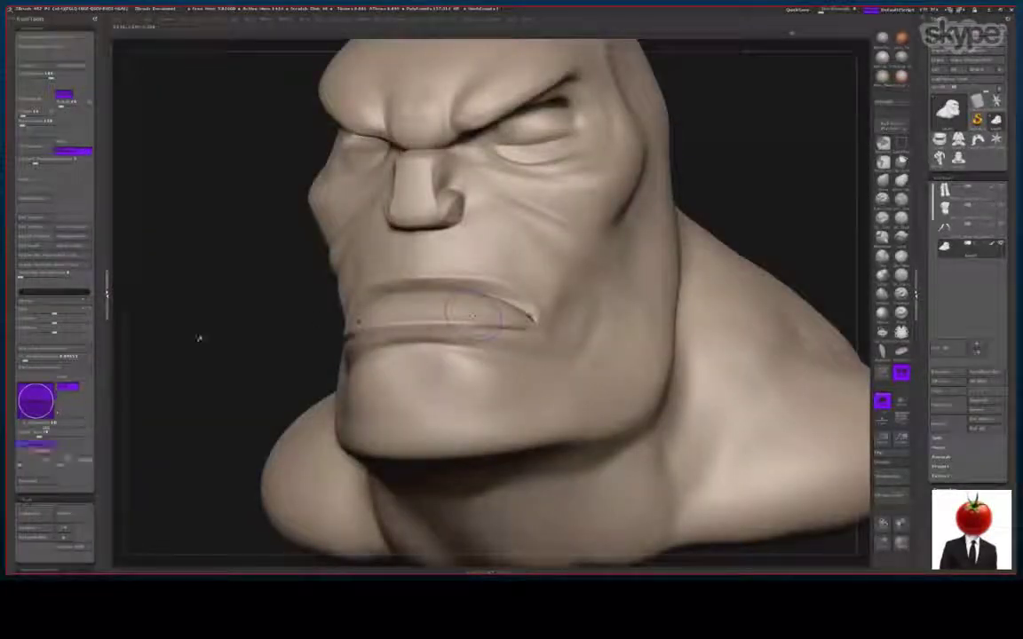
mouse_move(201, 339)
left_mouse_down()
mouse_move(520, 357)
mouse_move(577, 373)
mouse_move(293, 360)
left_mouse_up()
left_click_drag(728, 355, 717, 209)
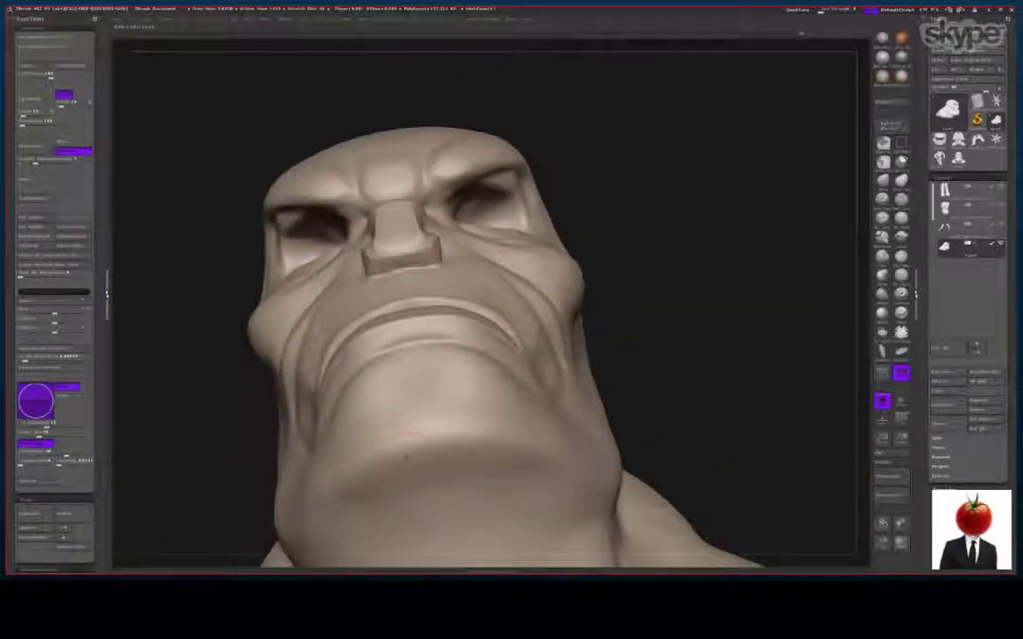
mouse_move(434, 387)
left_mouse_down()
mouse_move(337, 406)
mouse_move(432, 388)
left_mouse_up()
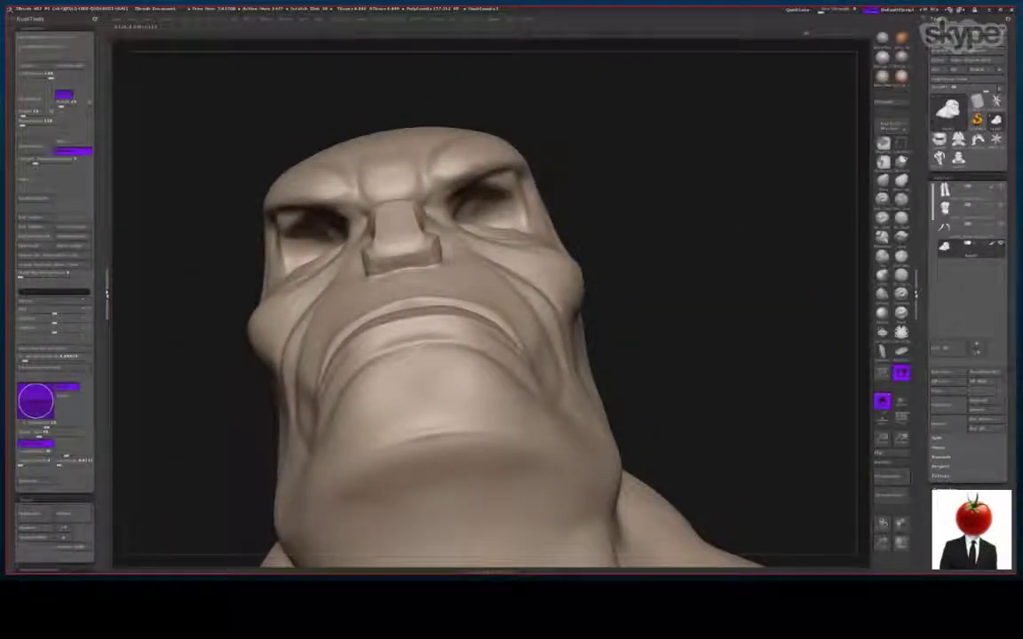
left_click_drag(443, 468, 357, 504)
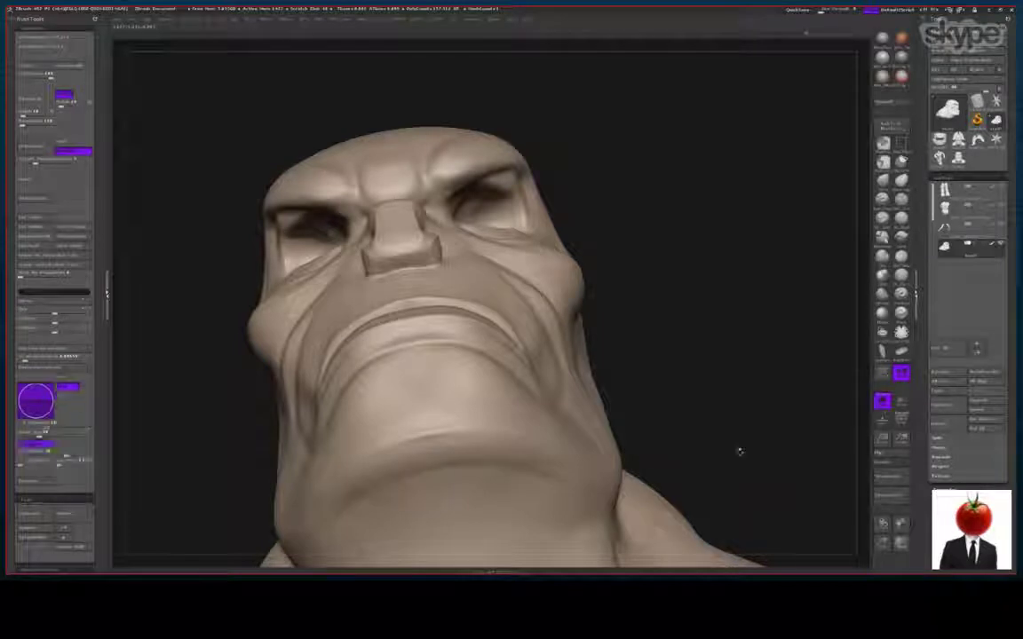
Carve deeper vertical frown creases between the inner ends of the brows, rising from the nose bridge
mouse_move(338, 109)
left_mouse_down()
mouse_move(240, 208)
mouse_move(253, 133)
mouse_move(266, 124)
left_mouse_up()
left_click_drag(356, 150, 450, 228)
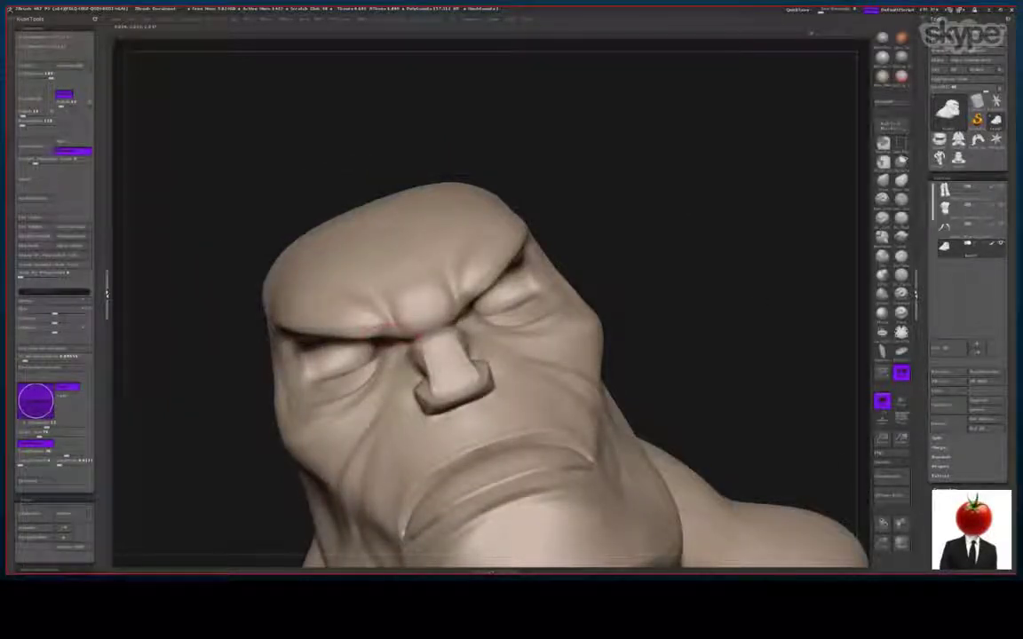
left_click_drag(396, 328, 381, 289)
left_click_drag(401, 331, 382, 289)
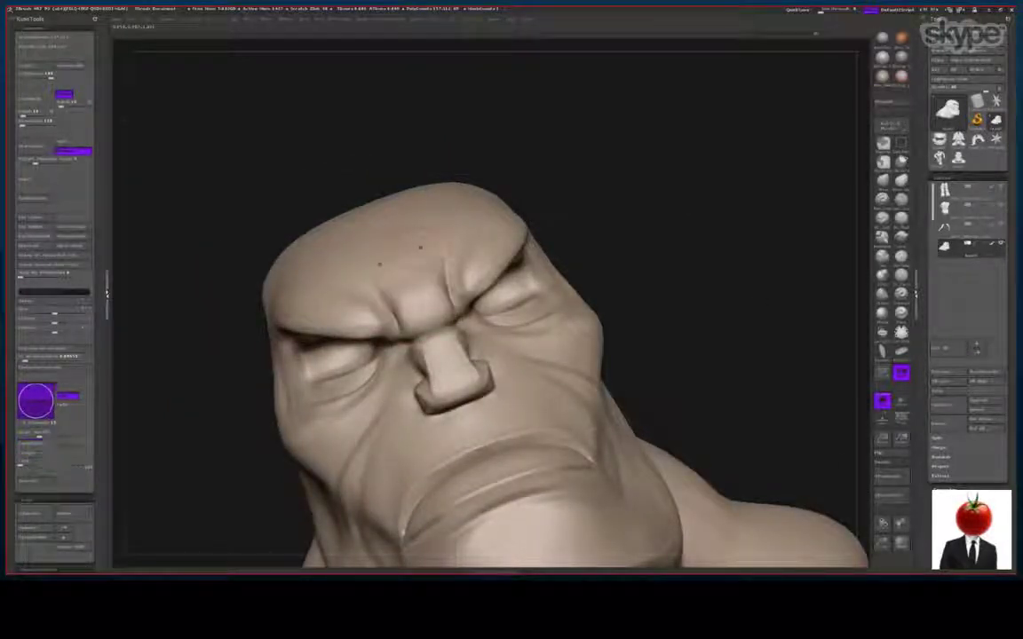
left_click_drag(590, 217, 498, 177)
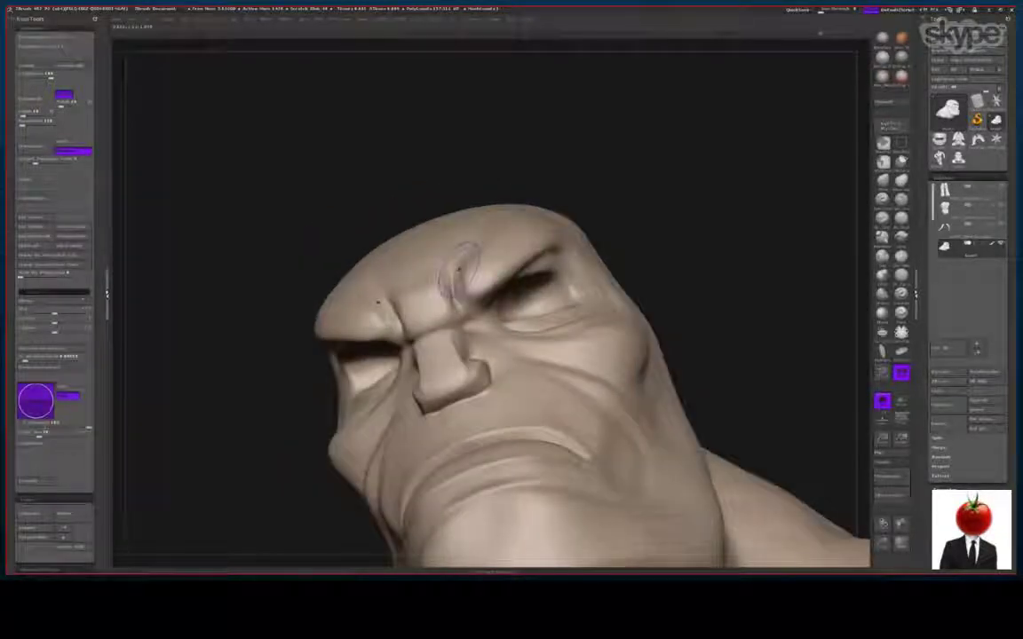
left_click_drag(240, 151, 283, 168)
left_click_drag(676, 301, 573, 322)
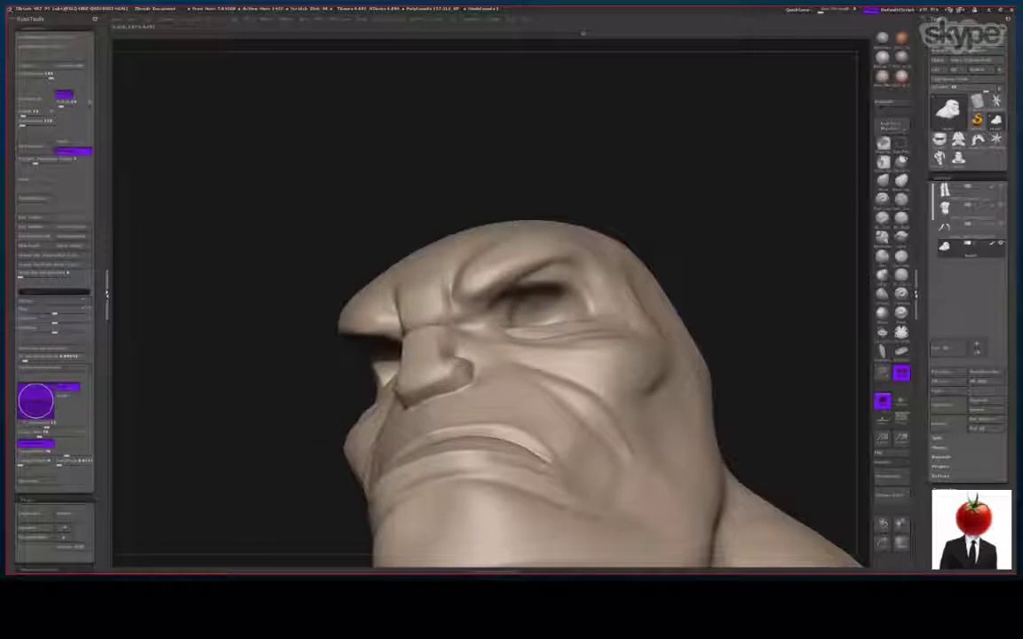
Define the transition from the nose bridge to the brow and the underside of the brow ridge above the eye socket
mouse_move(426, 284)
left_mouse_down()
mouse_move(360, 278)
mouse_move(415, 345)
left_mouse_up()
left_click_drag(487, 307, 547, 268)
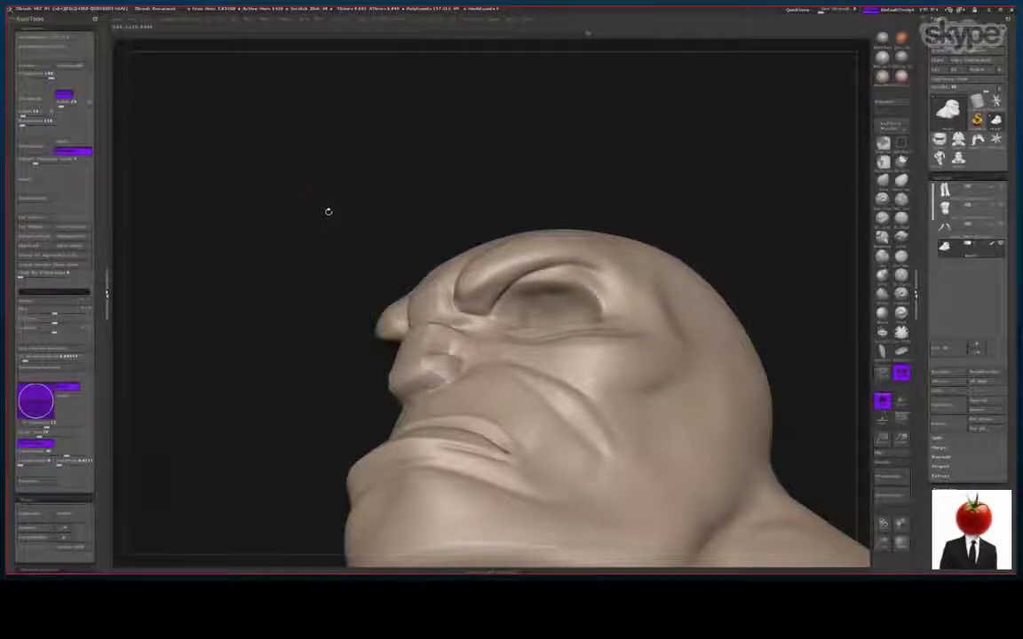
mouse_move(249, 215)
left_mouse_down()
mouse_move(227, 195)
mouse_move(293, 222)
mouse_move(192, 213)
left_mouse_up()
left_click_drag(449, 293, 378, 243)
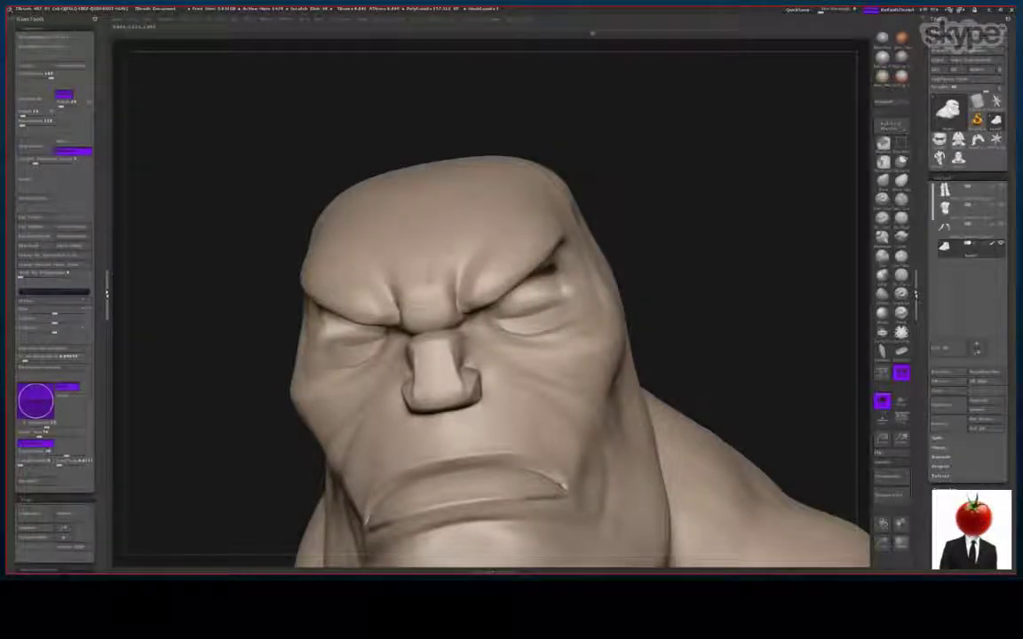
mouse_move(648, 257)
left_mouse_down()
mouse_move(799, 260)
mouse_move(652, 259)
mouse_move(613, 235)
left_mouse_up()
Try to pull the inner ends of the brows closer together with a larger Move brush
left_click(884, 184)
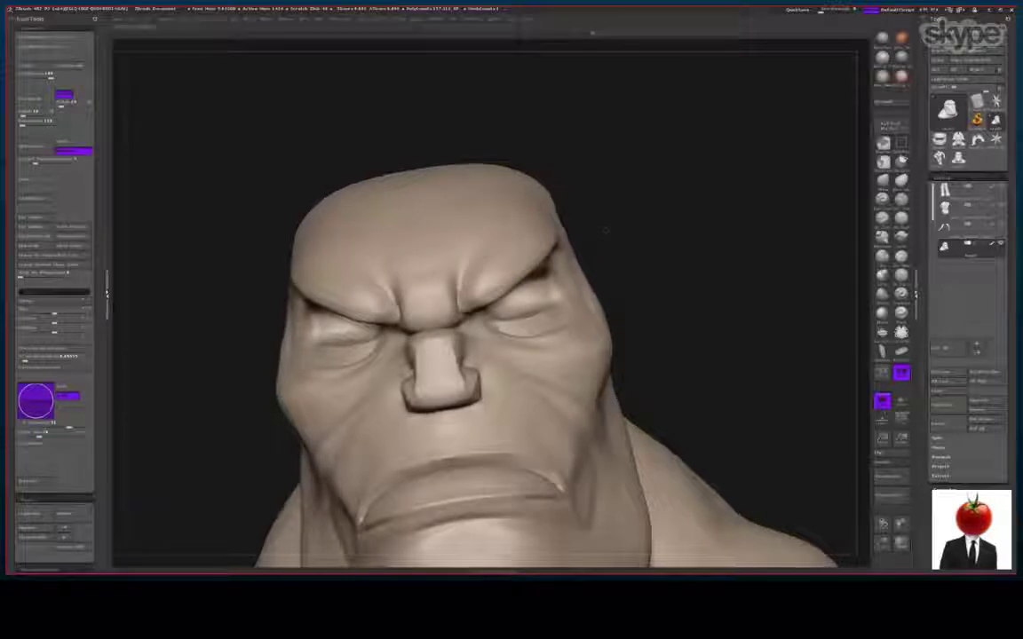
left_click_drag(39, 436, 44, 436)
left_click_drag(213, 342, 178, 338)
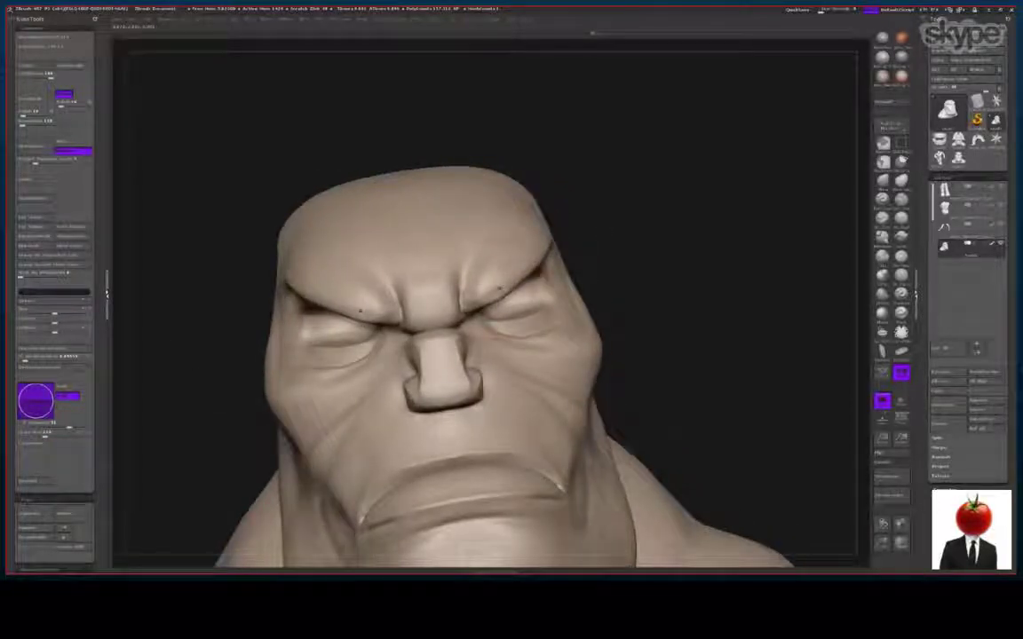
left_click_drag(482, 297, 469, 293)
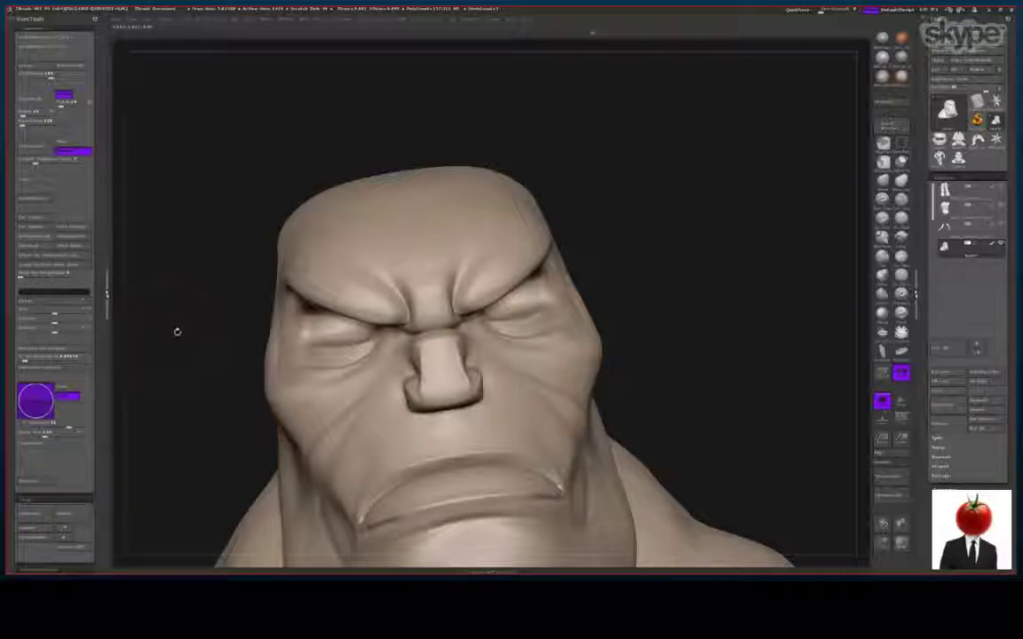
key("ctrl+z")
mouse_move(486, 288)
left_mouse_down()
mouse_move(464, 308)
mouse_move(468, 265)
mouse_move(458, 319)
mouse_move(546, 265)
mouse_move(533, 281)
left_mouse_up()
mouse_move(641, 311)
left_mouse_down()
mouse_move(768, 312)
mouse_move(644, 313)
left_mouse_up()
Carve the frown creases beside the inner brows deeper and extend them onto the lower forehead with a smaller brush
left_click(883, 239)
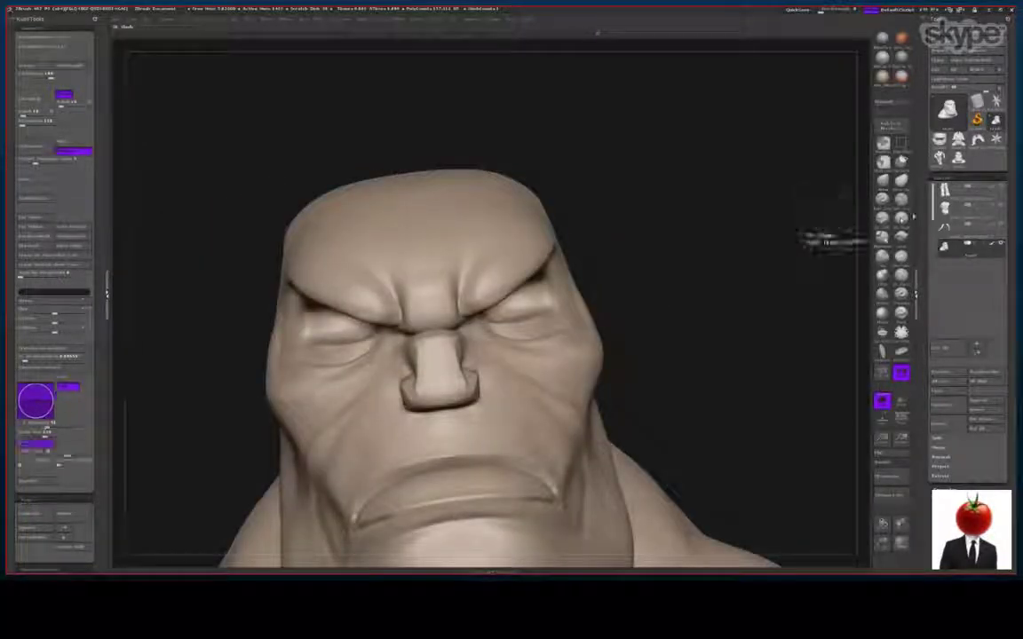
left_click_drag(45, 434, 39, 434)
left_click_drag(168, 355, 219, 355)
left_click_drag(480, 284, 469, 300)
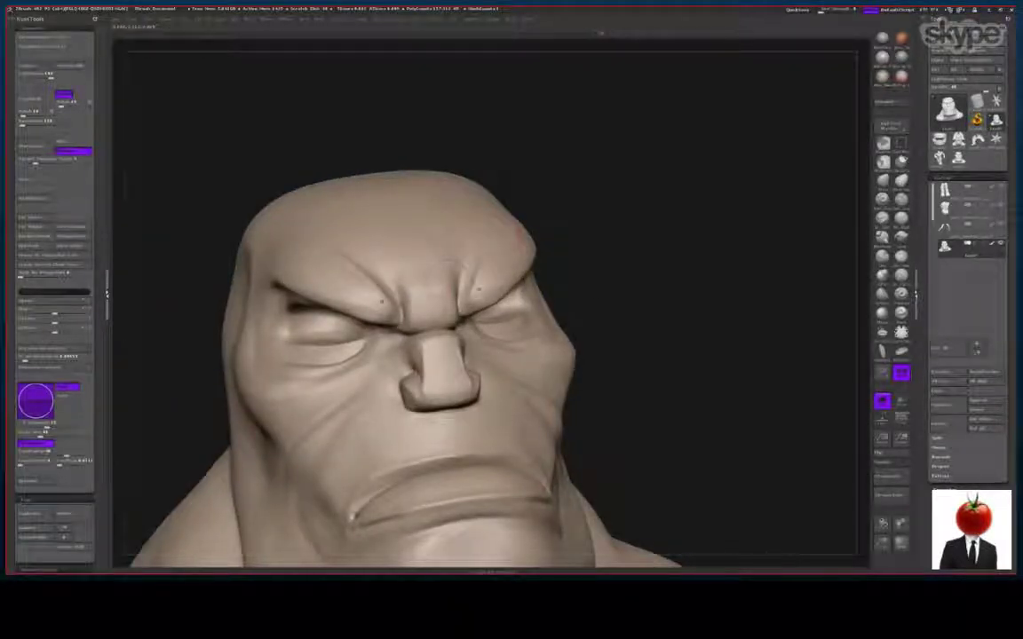
left_click_drag(626, 289, 498, 289)
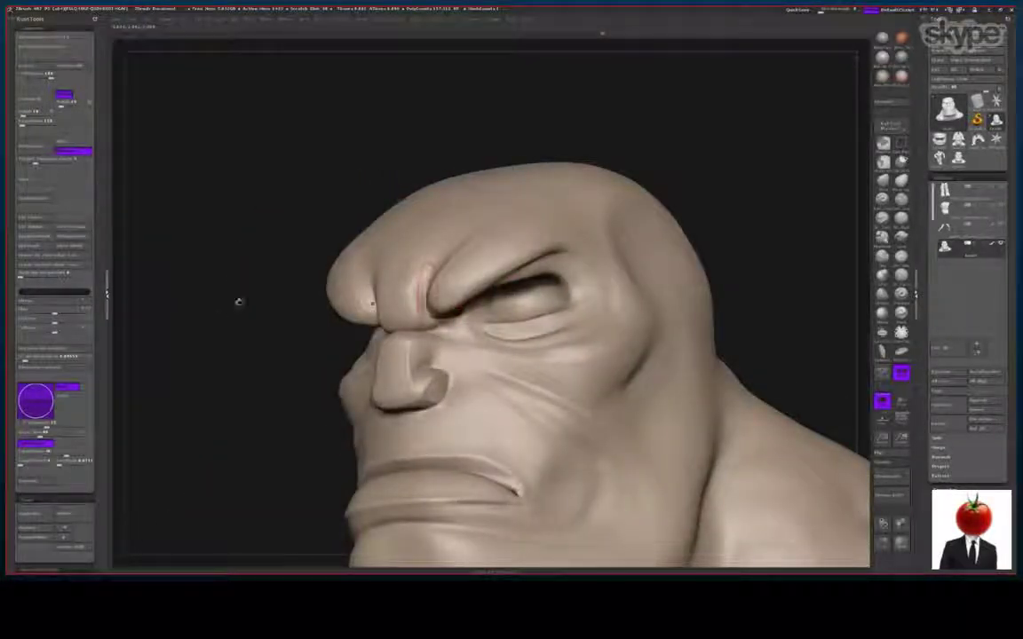
left_click_drag(237, 301, 272, 282)
left_click_drag(297, 233, 240, 238)
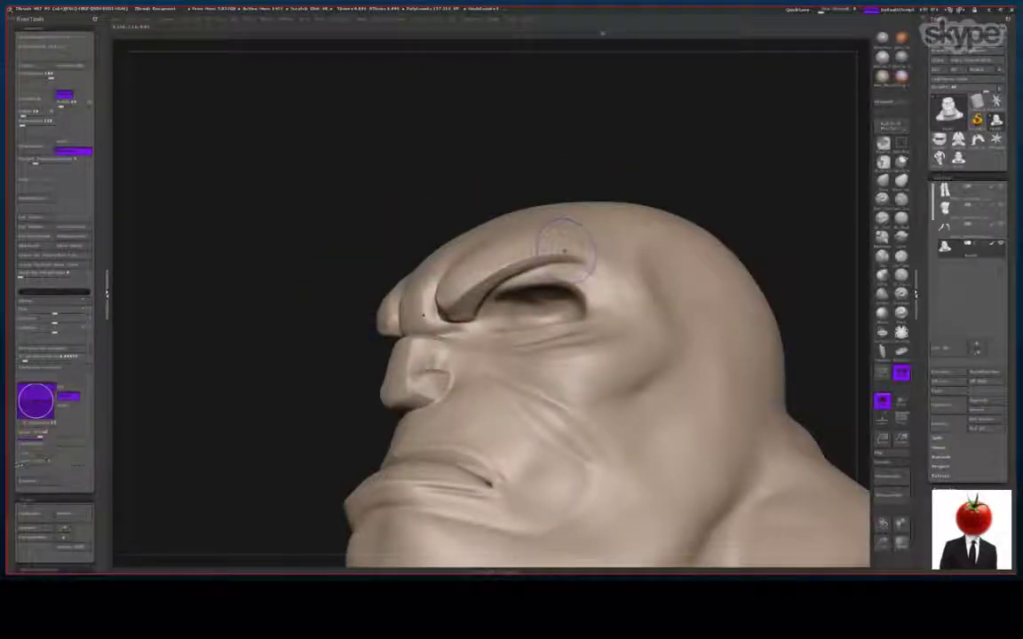
mouse_move(202, 236)
left_mouse_down()
mouse_move(288, 291)
mouse_move(300, 293)
mouse_move(234, 265)
mouse_move(373, 289)
left_mouse_up()
left_click_drag(657, 267, 533, 260)
mouse_move(408, 323)
left_mouse_down()
mouse_move(366, 274)
mouse_move(397, 318)
left_mouse_up()
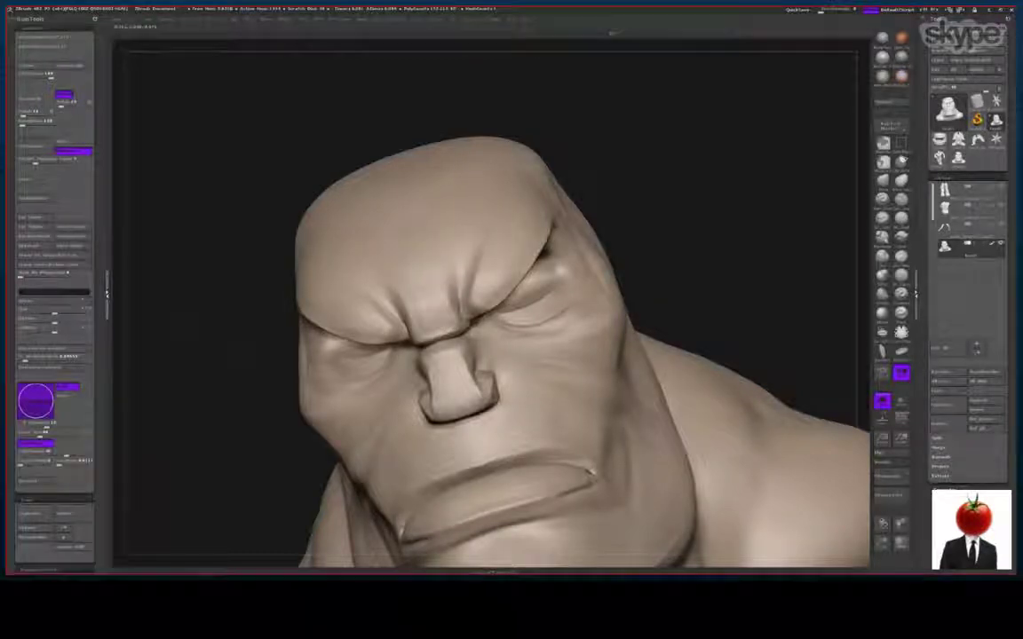
Cut a deep, sharp fold from the side of the nose bridge past the nostril and diagonally across the cheek
left_click_drag(206, 339, 355, 338)
mouse_move(677, 448)
left_mouse_down("alt")
mouse_move(727, 344)
mouse_move(737, 378)
mouse_move(755, 347)
left_mouse_up("alt")
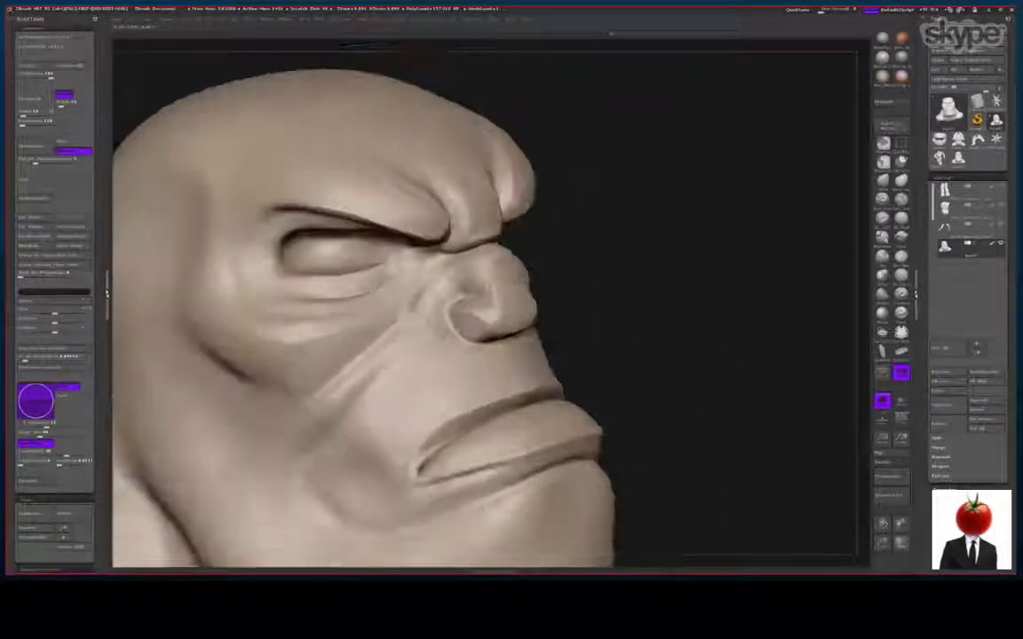
left_click_drag(421, 312, 357, 357)
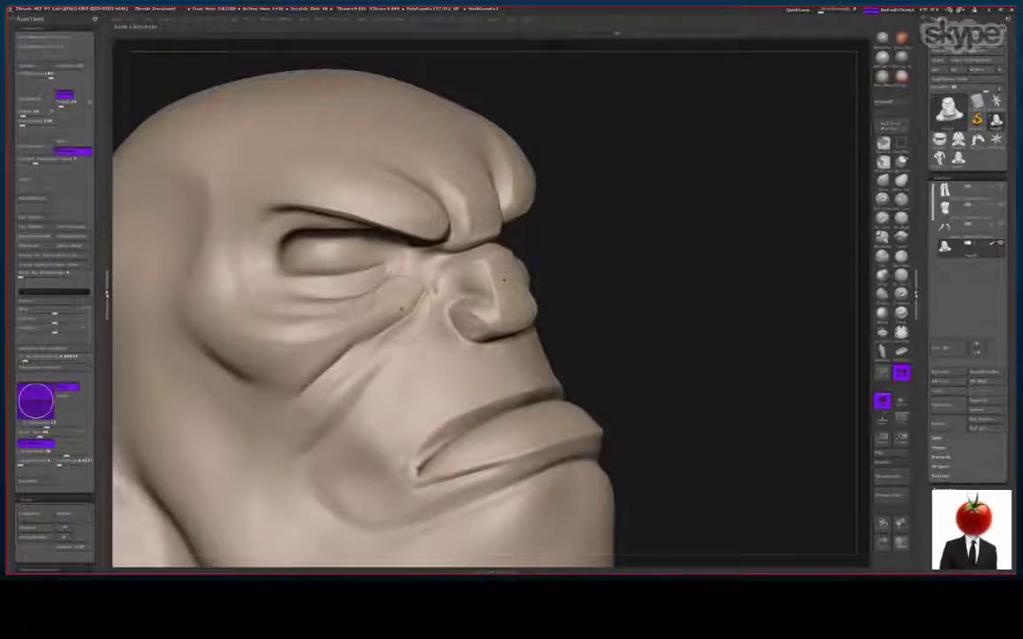
left_click_drag(697, 331, 436, 315)
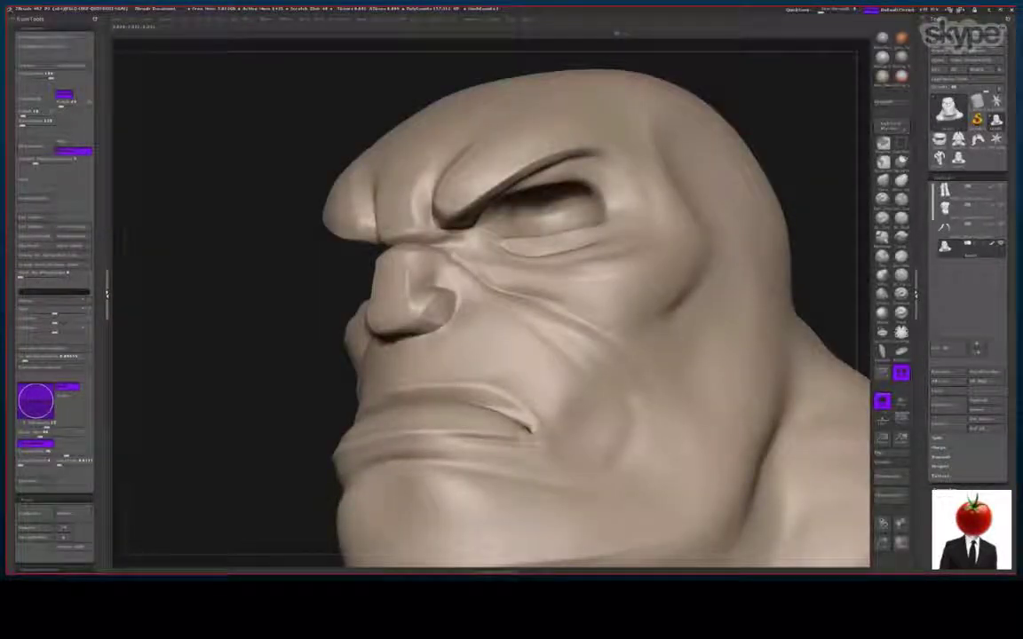
mouse_move(429, 241)
left_mouse_down()
mouse_move(469, 271)
mouse_move(576, 306)
mouse_move(646, 382)
mouse_move(448, 254)
mouse_move(622, 347)
mouse_move(632, 390)
mouse_move(468, 269)
mouse_move(547, 307)
left_mouse_up()
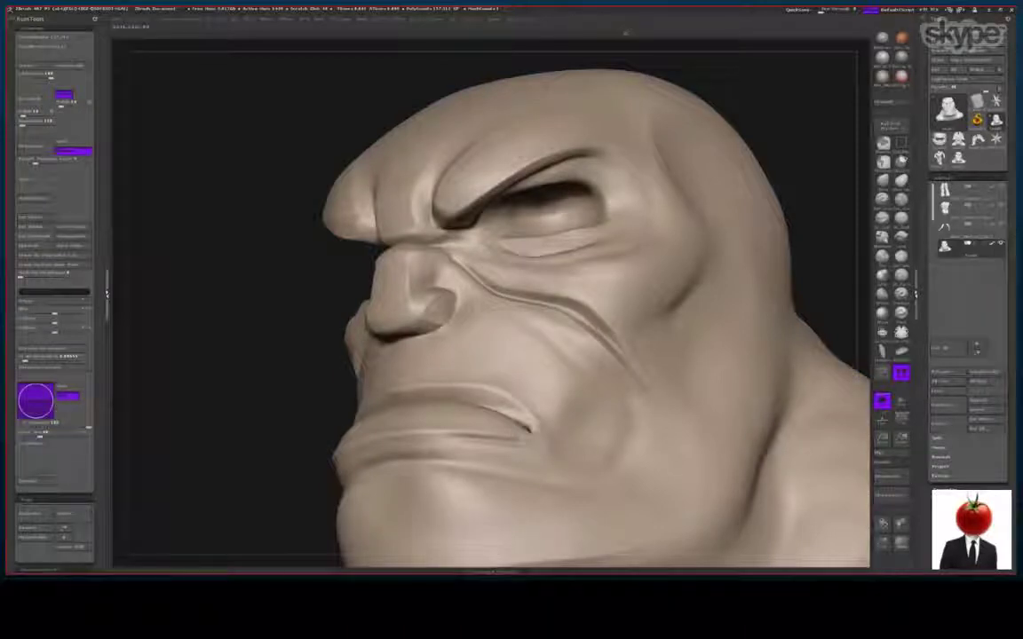
Examine the overall shape of the head and face from a distance, in front, three-quarter and side views
left_click_drag(858, 544, 266, 337, "alt")
mouse_move(246, 333)
left_mouse_down()
mouse_move(551, 355)
mouse_move(390, 365)
mouse_move(455, 400)
left_mouse_up()
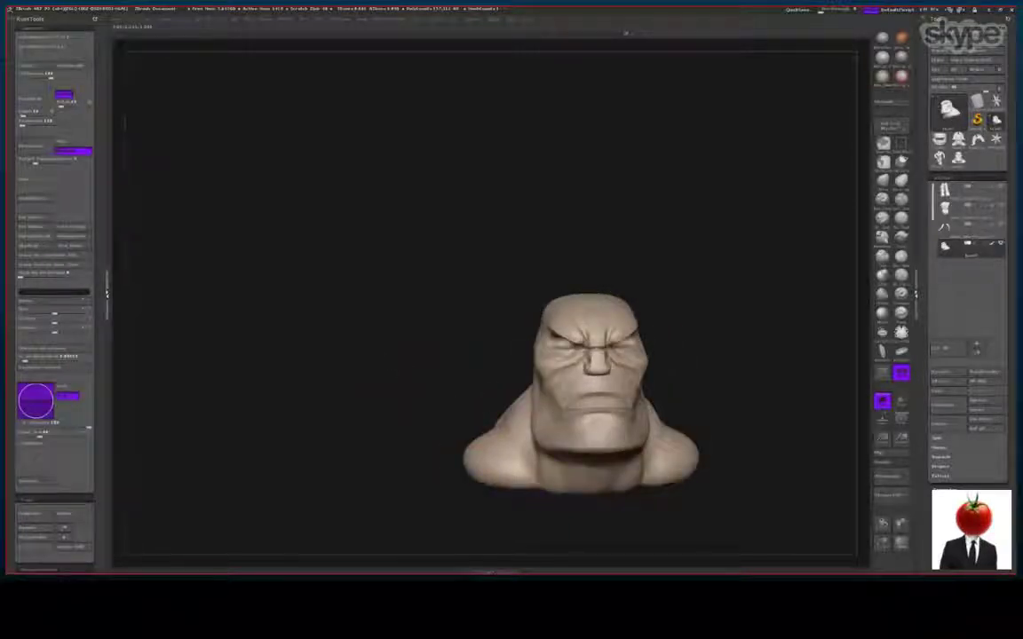
left_click_drag(375, 395, 533, 398)
mouse_move(708, 444)
left_mouse_down()
mouse_move(828, 551)
mouse_move(864, 526)
mouse_move(849, 475)
mouse_move(870, 496)
left_mouse_up()
left_click_drag(803, 444, 617, 426)
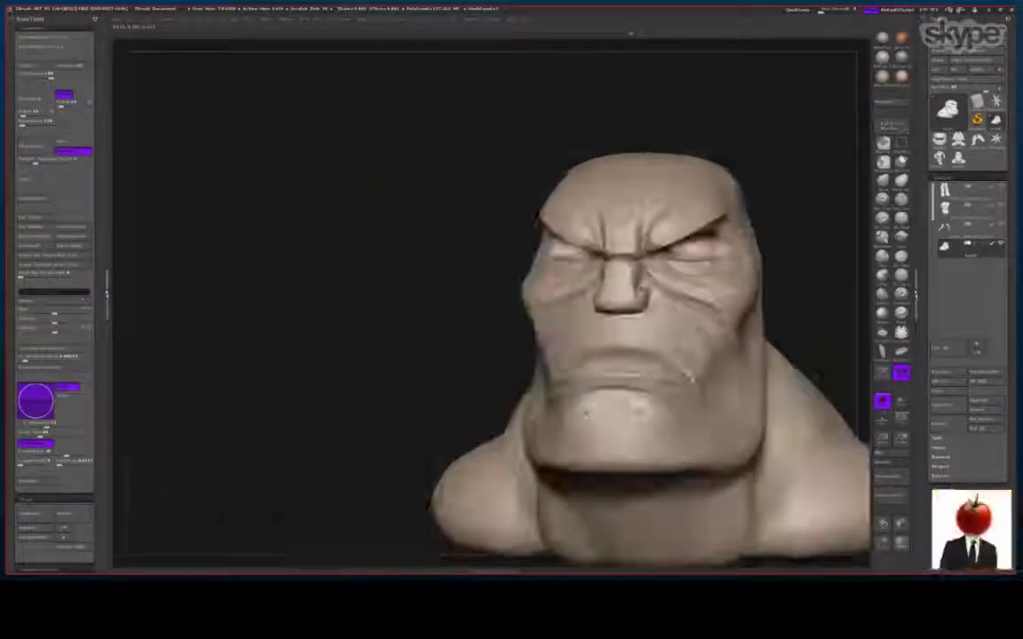
left_click_drag(266, 357, 381, 327)
left_click_drag(382, 327, 297, 316, "alt")
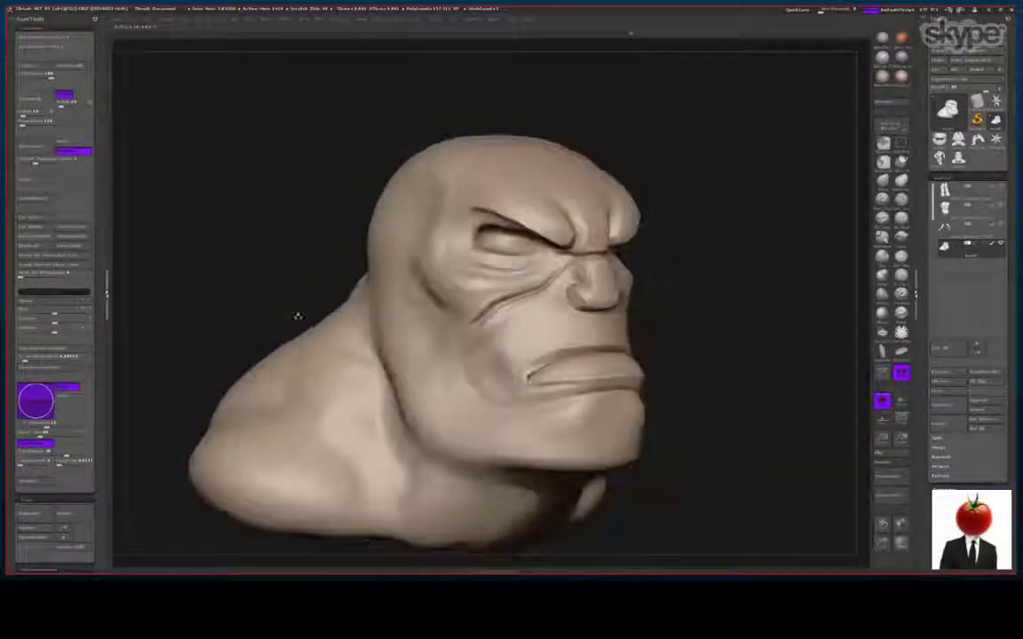
left_click_drag(276, 239, 321, 230)
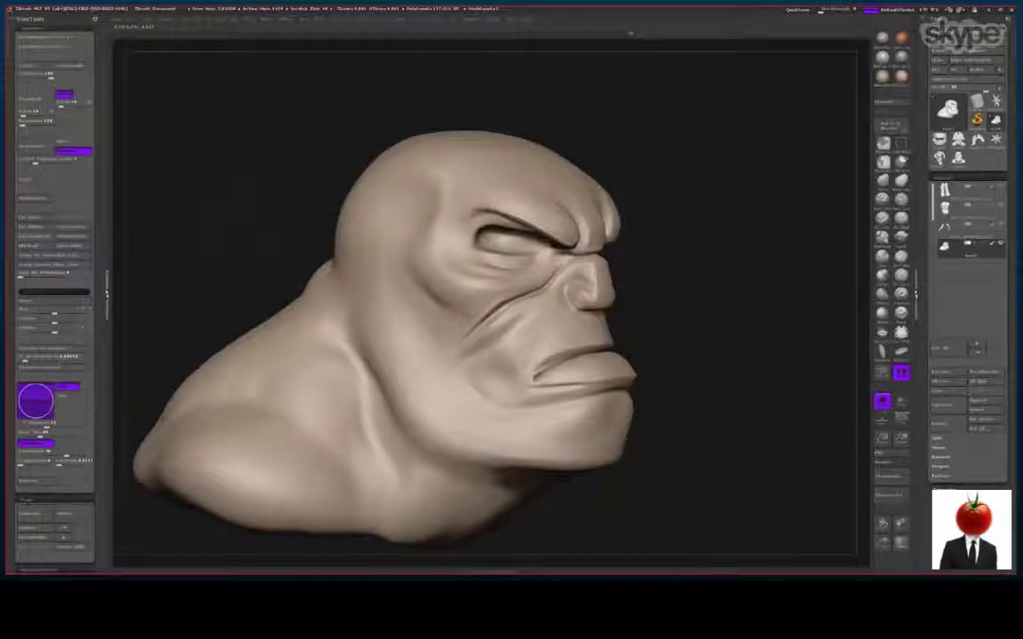
left_click_drag(245, 232, 289, 253)
left_click_drag(233, 200, 290, 260)
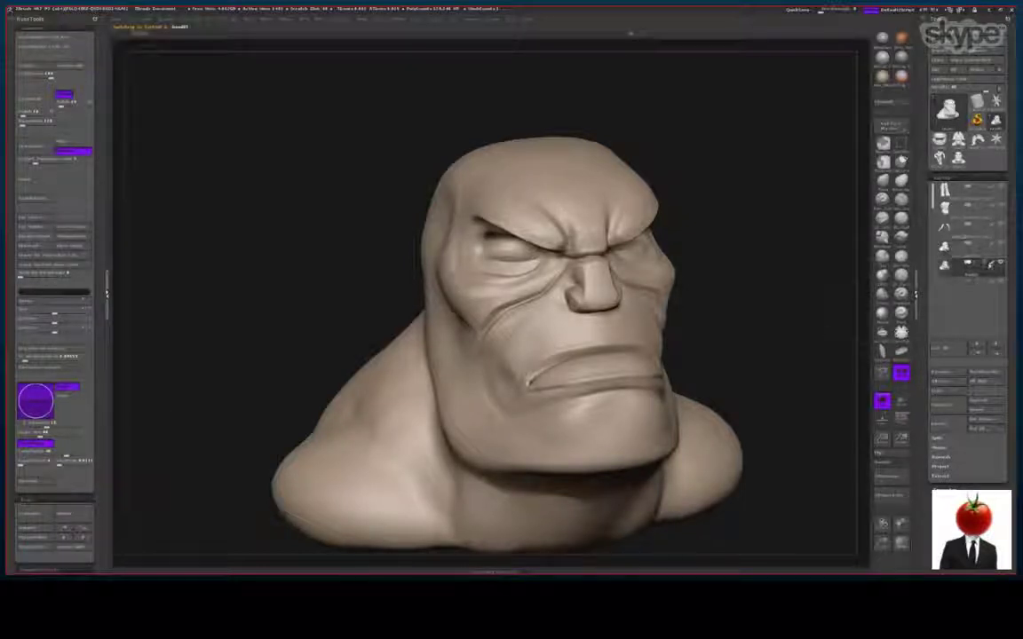
Turn the duplicated head into a DynaMesh without freezing its subdivision levels and inspect the remeshed face
left_click(888, 236)
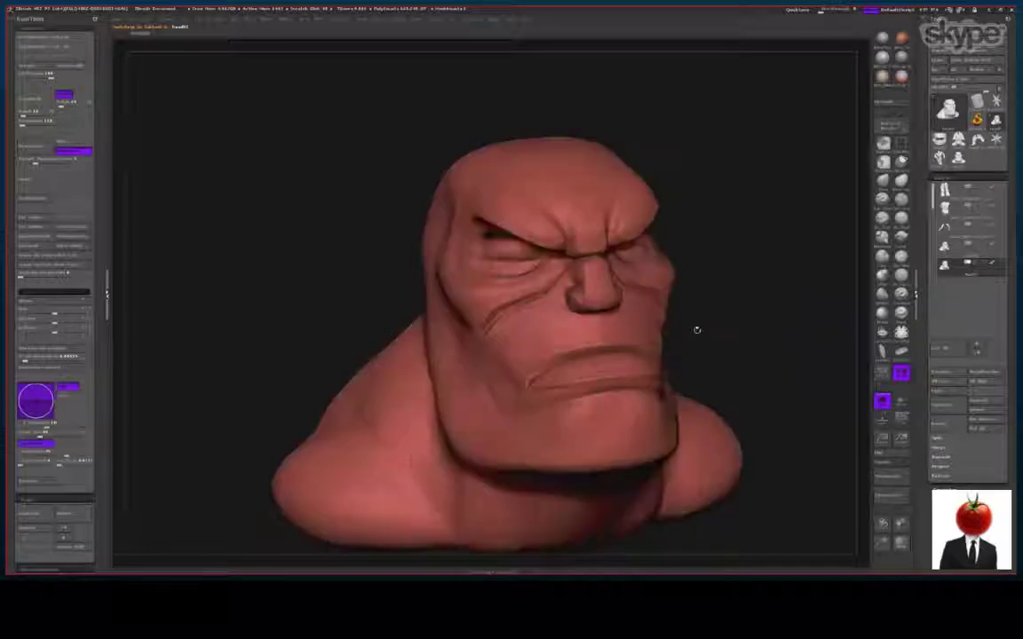
left_click_drag(697, 328, 854, 455)
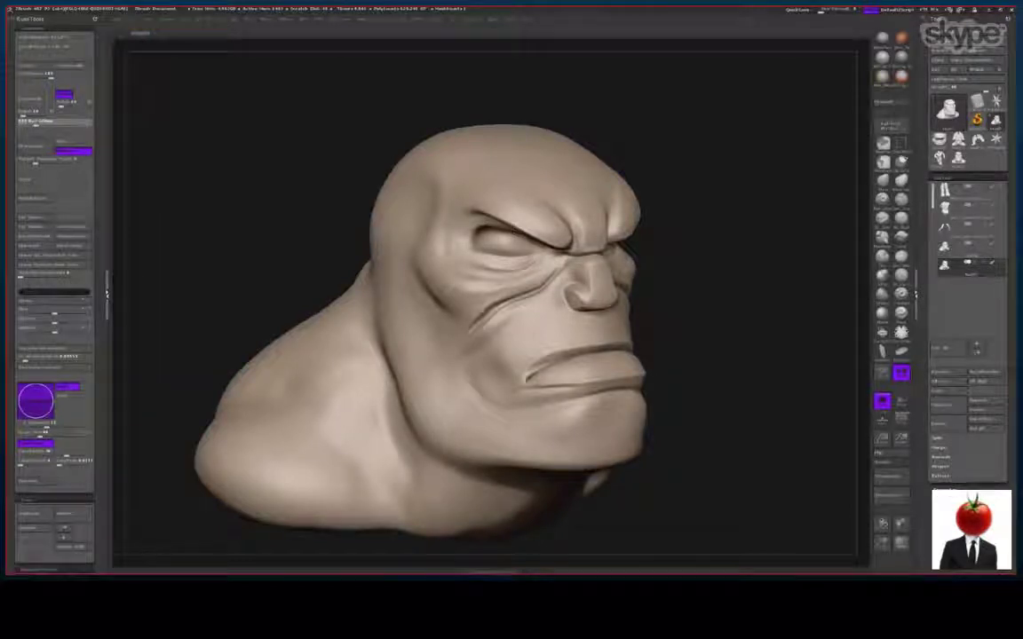
left_click(33, 96)
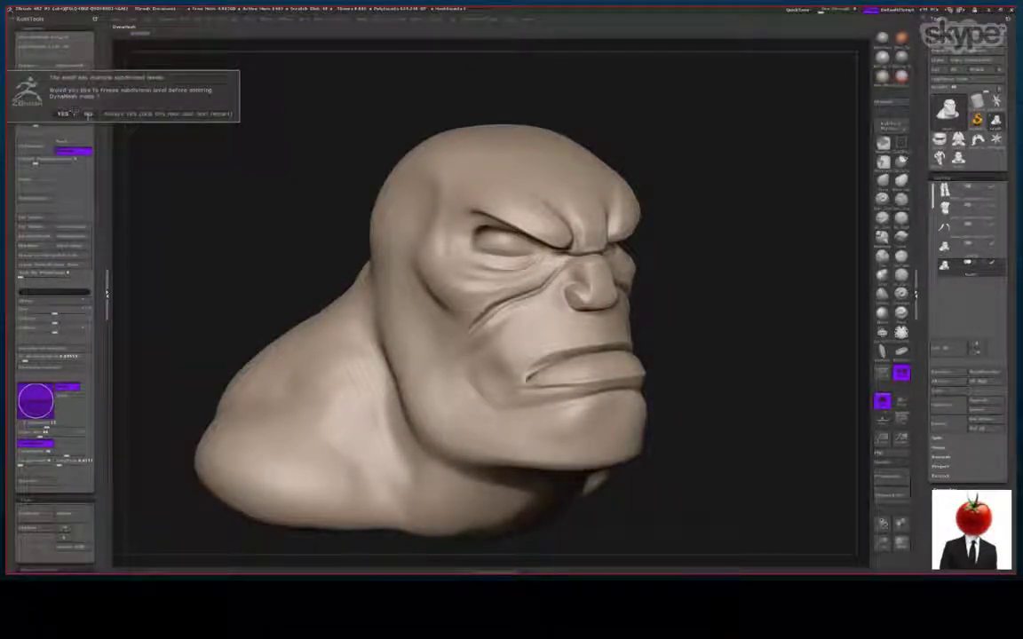
left_click(86, 113)
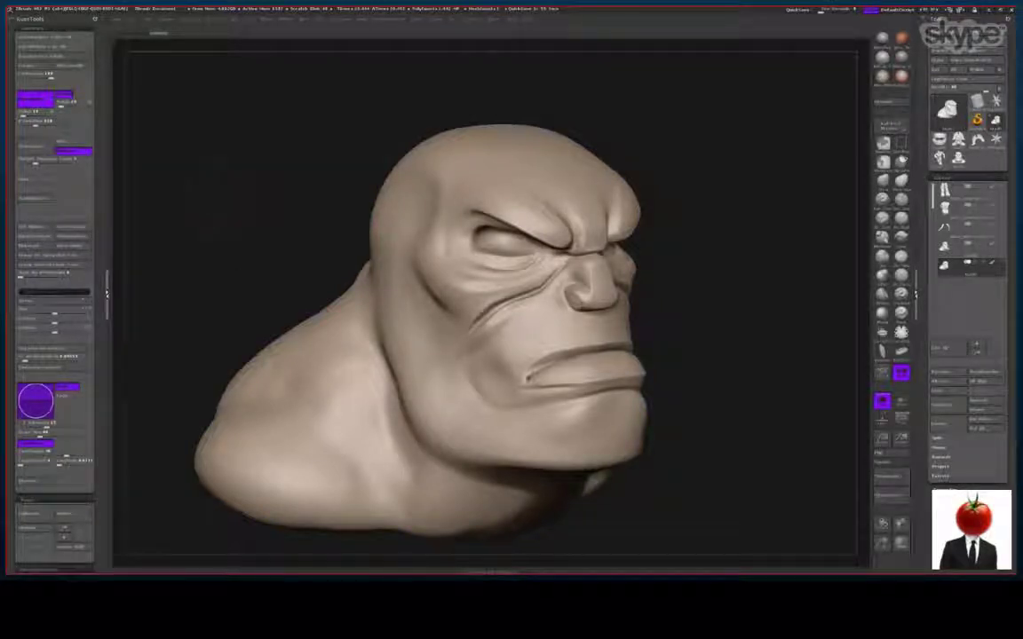
mouse_move(347, 164)
left_mouse_down()
mouse_move(227, 173)
mouse_move(282, 171)
left_mouse_up()
mouse_move(417, 199)
left_mouse_down()
mouse_move(373, 218)
mouse_move(304, 223)
mouse_move(266, 200)
mouse_move(338, 209)
left_mouse_up()
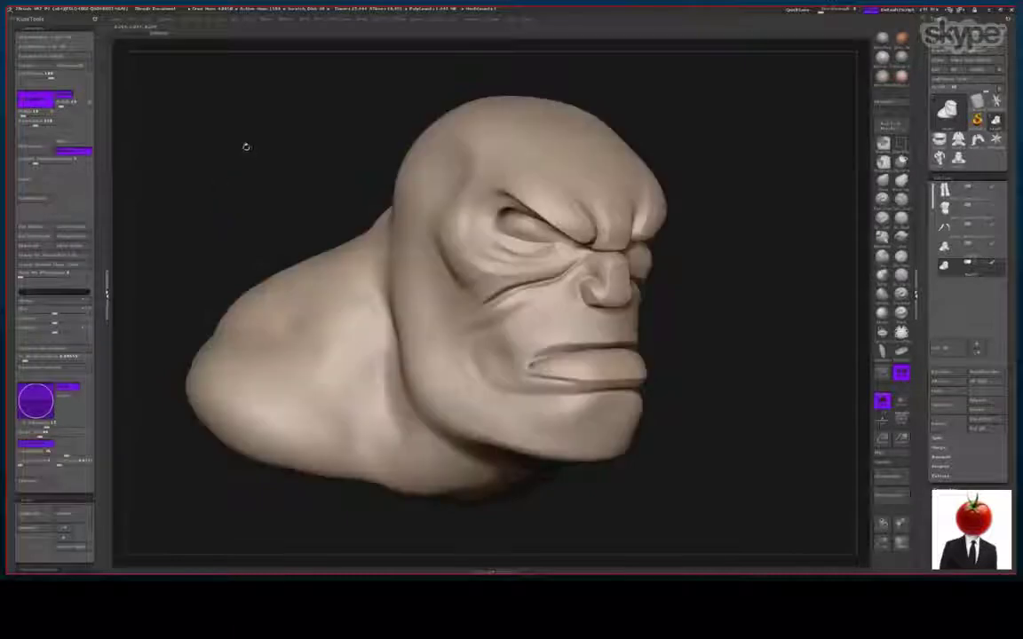
left_click_drag(244, 146, 354, 201)
left_click_drag(891, 546, 822, 288)
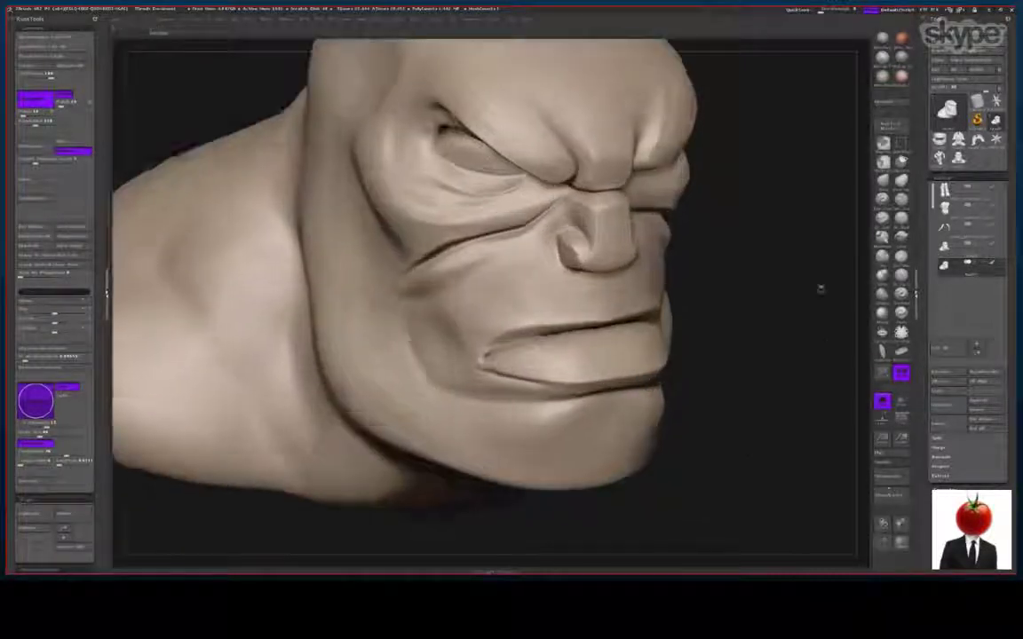
Mask four rounded patches in a tight cluster on the side of the forehead above the outer brow
left_click_drag(199, 216, 219, 408, "alt")
left_click_drag(347, 185, 317, 231)
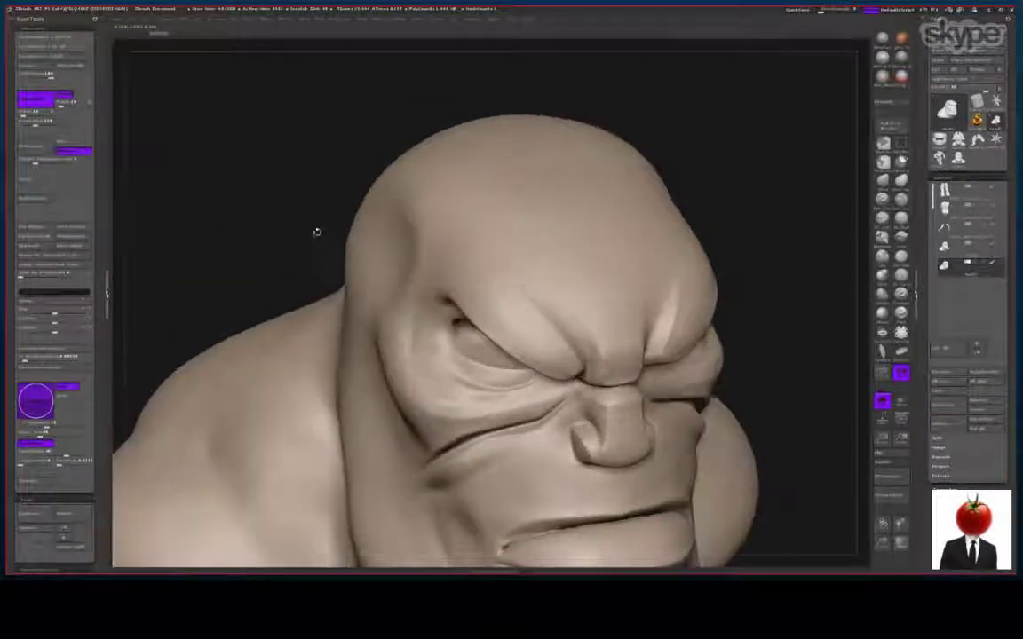
mouse_move(324, 153)
left_mouse_down()
mouse_move(340, 169)
mouse_move(816, 175)
left_mouse_up()
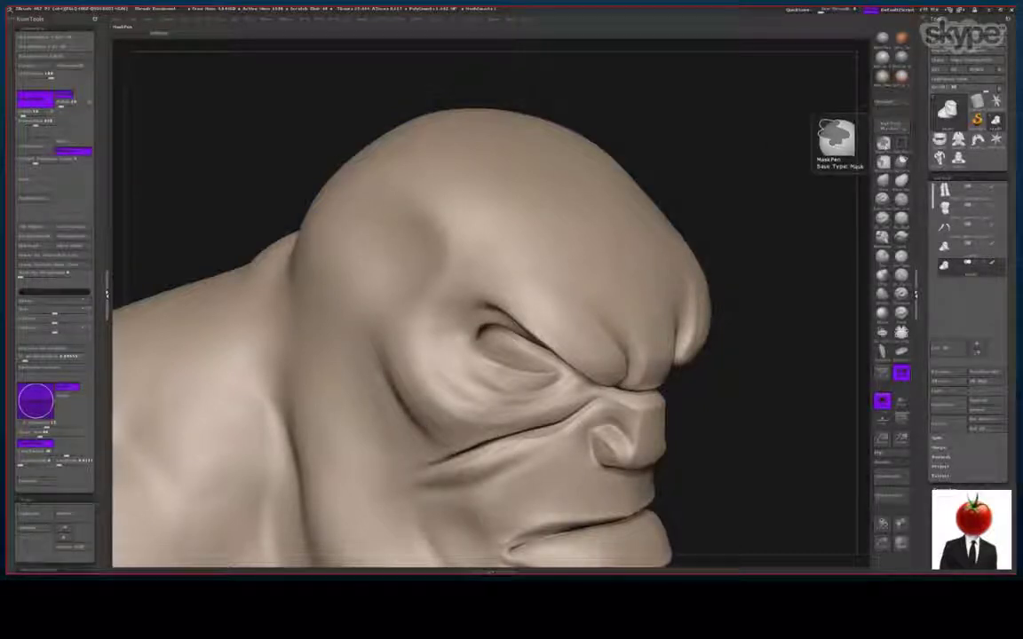
key("ctrl")
key("ctrl")
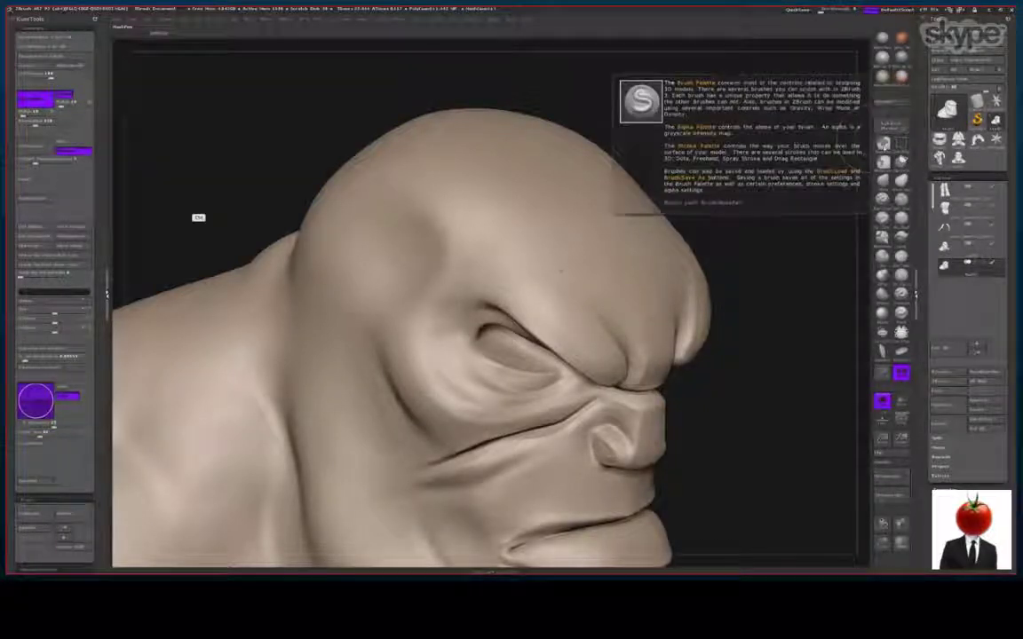
left_click_drag(763, 267, 738, 268)
mouse_move(531, 272)
left_mouse_down("ctrl")
mouse_move(511, 249)
mouse_move(526, 254)
mouse_move(513, 233)
left_mouse_up("ctrl")
mouse_move(449, 222)
left_mouse_down("ctrl")
mouse_move(460, 226)
mouse_move(465, 210)
mouse_move(451, 204)
mouse_move(469, 218)
mouse_move(519, 185)
mouse_move(508, 190)
left_mouse_up("ctrl")
mouse_move(561, 218)
left_mouse_down("ctrl")
mouse_move(552, 208)
mouse_move(572, 229)
mouse_move(569, 213)
left_mouse_up("ctrl")
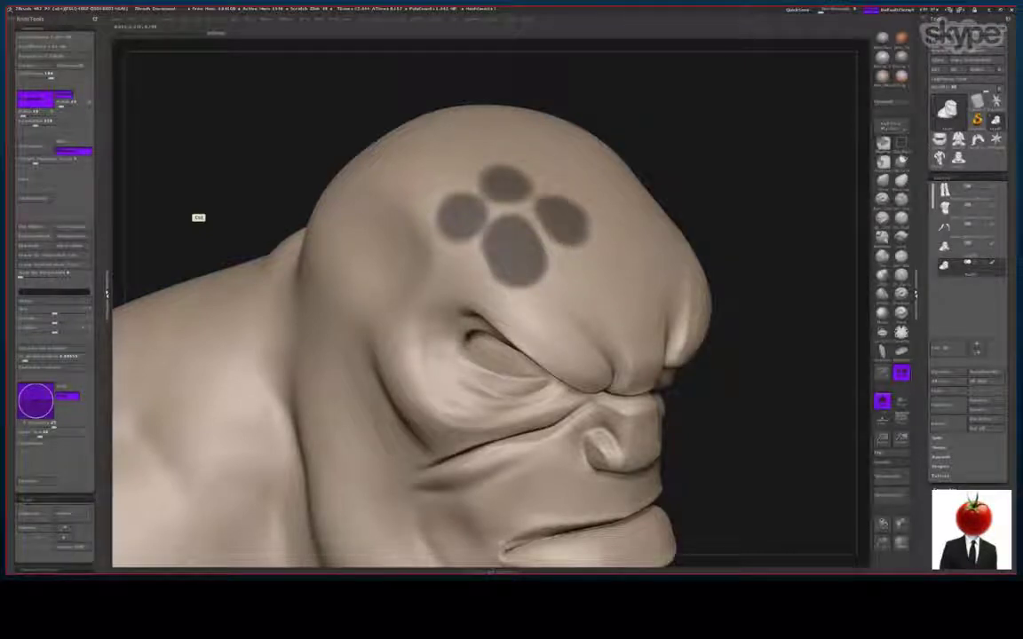
Add more mask patches around the forehead cluster and trim their edges into angular, closely spaced plate shapes
mouse_move(576, 272)
left_mouse_down("ctrl")
mouse_move(568, 282)
mouse_move(587, 289)
mouse_move(584, 276)
left_mouse_up("ctrl")
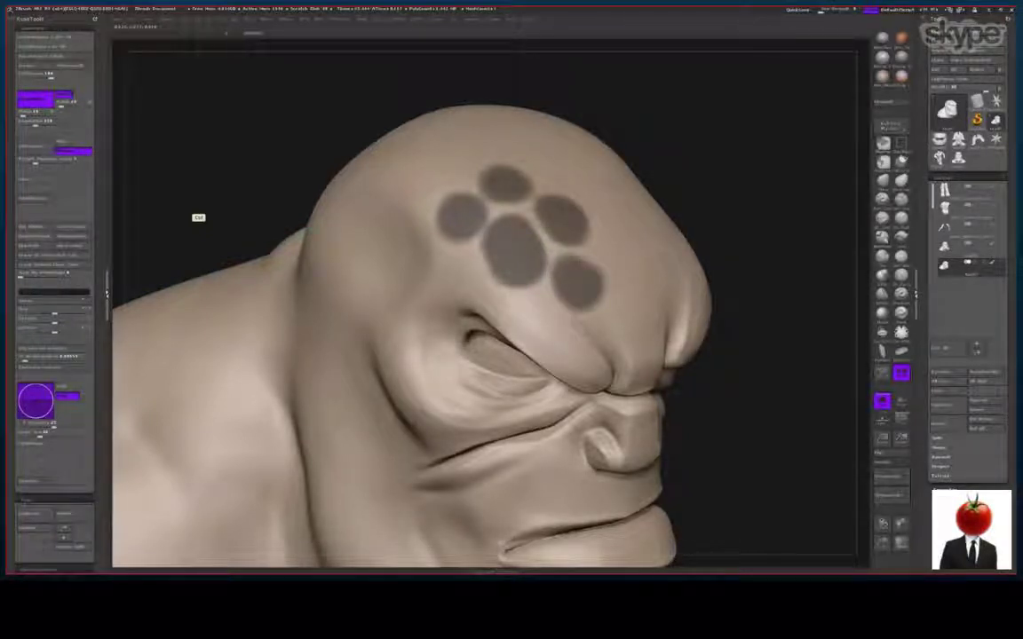
left_click_drag(458, 263, 451, 268, "ctrl")
mouse_move(436, 182)
left_mouse_down("ctrl")
mouse_move(449, 159)
mouse_move(427, 152)
mouse_move(417, 170)
left_mouse_up("ctrl")
mouse_move(382, 204)
left_mouse_down("ctrl")
mouse_move(369, 235)
mouse_move(351, 233)
mouse_move(347, 204)
left_mouse_up("ctrl")
mouse_move(532, 155)
left_mouse_down("ctrl")
mouse_move(574, 175)
mouse_move(522, 148)
mouse_move(580, 184)
left_mouse_up("ctrl")
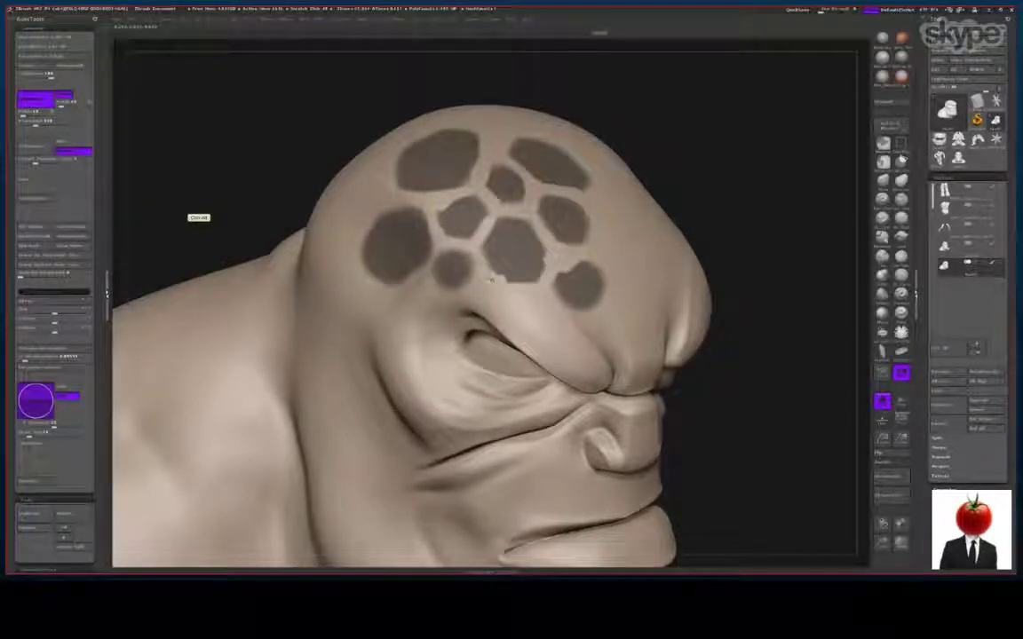
left_click_drag(444, 260, 455, 270)
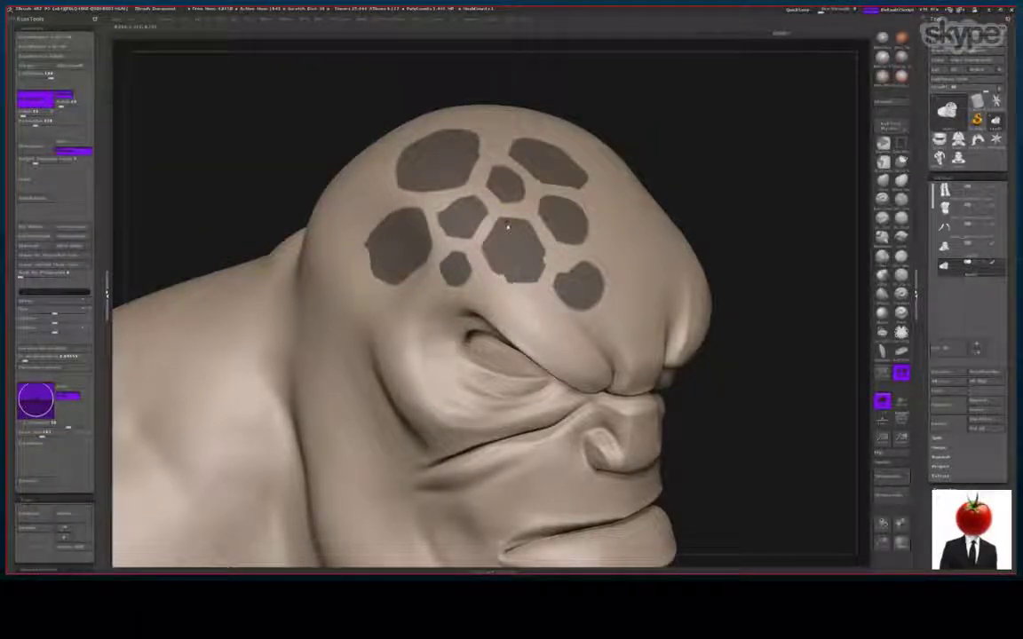
mouse_move(277, 197)
left_mouse_down()
mouse_move(232, 199)
mouse_move(251, 180)
mouse_move(196, 217)
left_mouse_up()
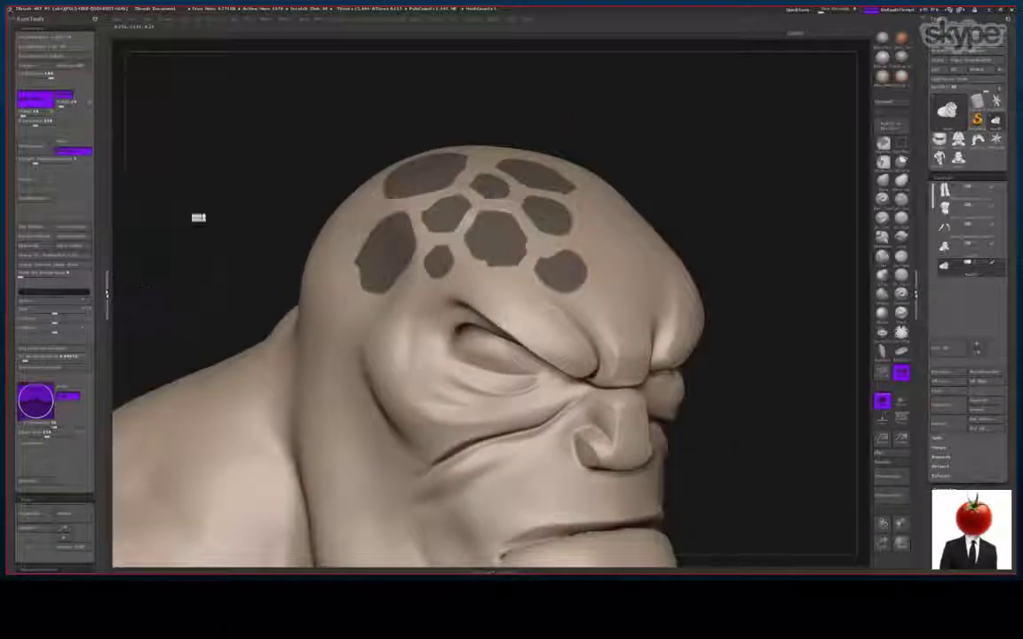
Invert the mask to sculpt the exposed scale plates on the side of the forehead, and clear the mask
left_click(69, 388)
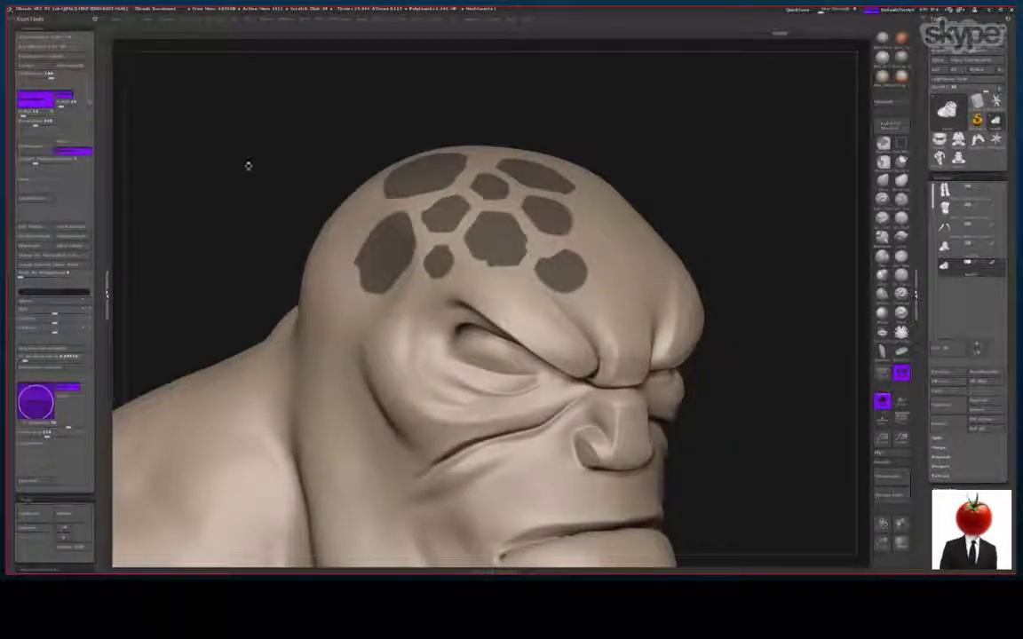
left_click_drag(249, 165, 252, 201)
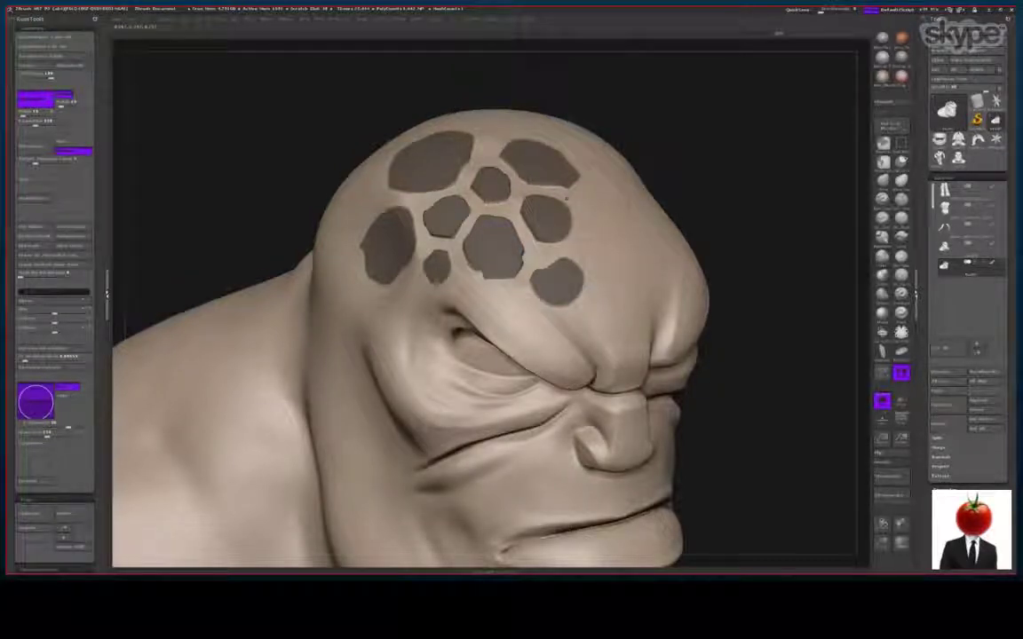
key("ctrl+i")
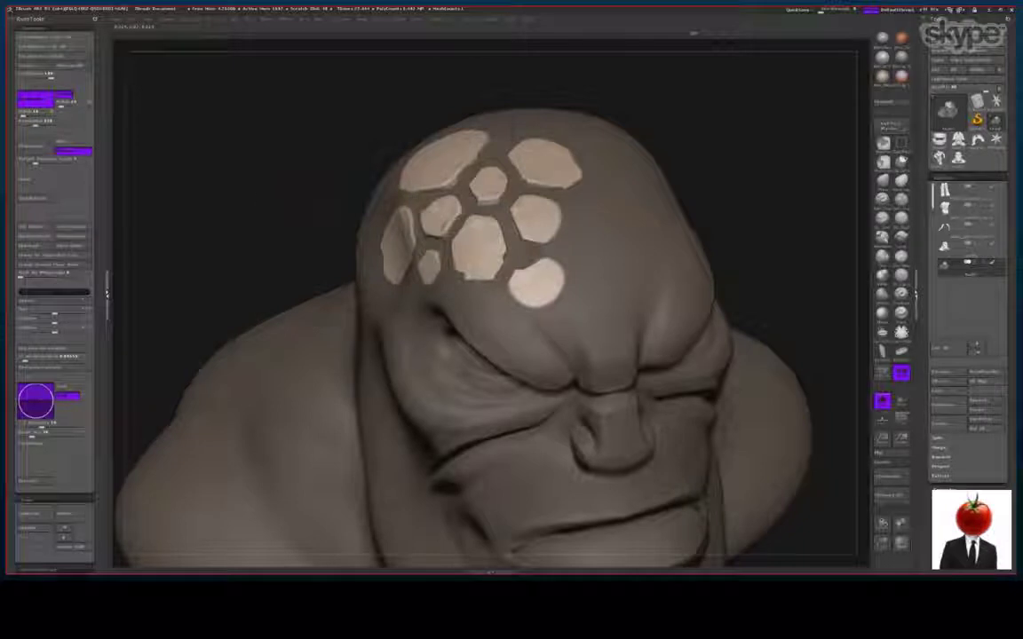
left_click_drag(745, 213, 817, 213)
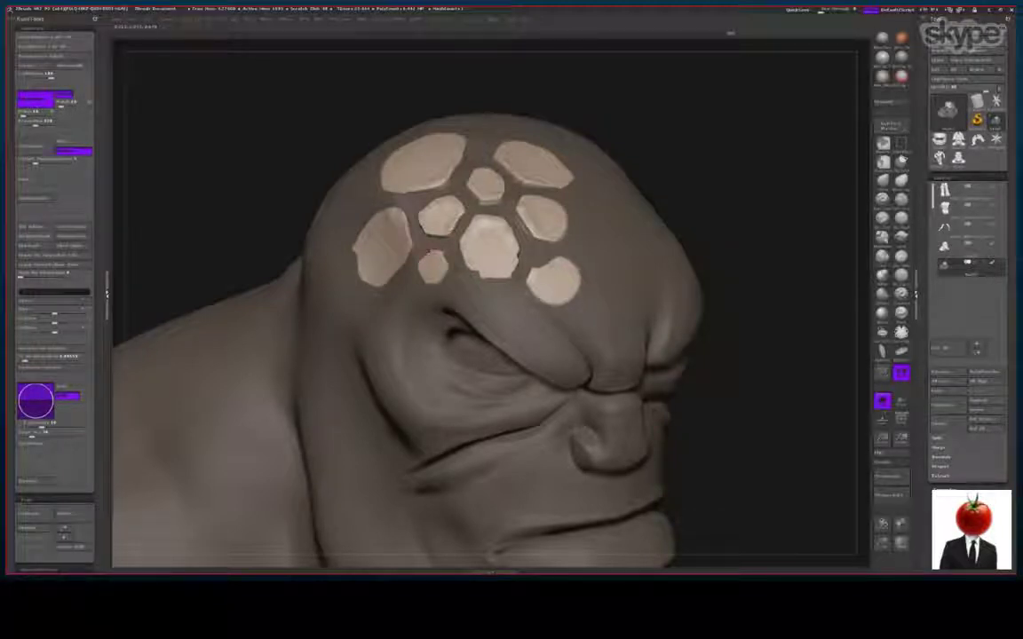
left_click_drag(729, 179, 746, 196, "ctrl")
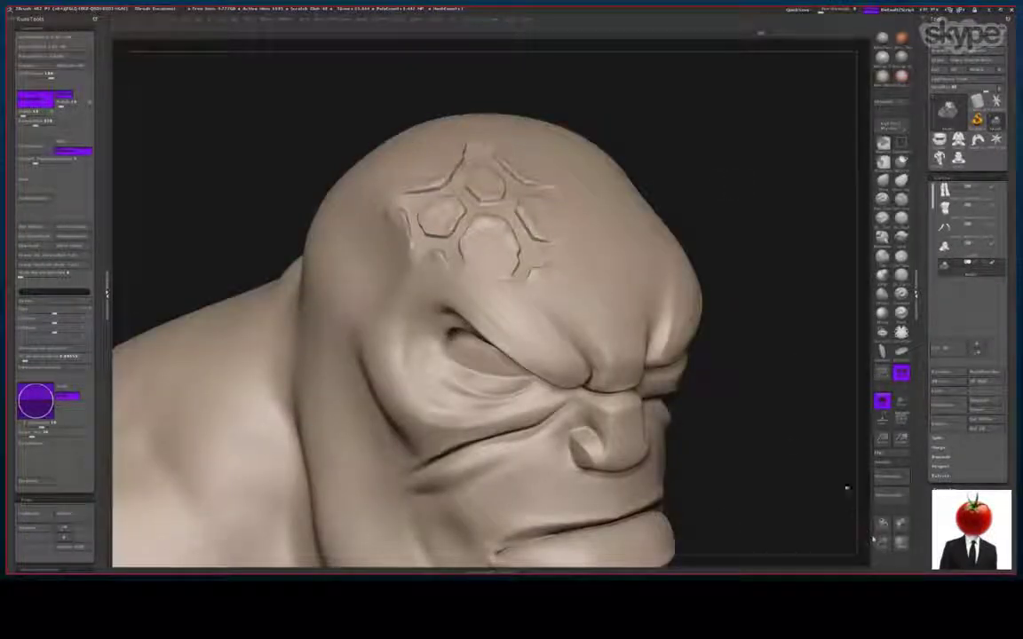
Review the head from the front, frame it, and export the mesh in OBJ format as head03
left_click_drag(761, 467, 851, 98, "alt")
left_click_drag(831, 390, 744, 427)
left_click_drag(519, 214, 589, 200)
left_click_drag(736, 348, 199, 217)
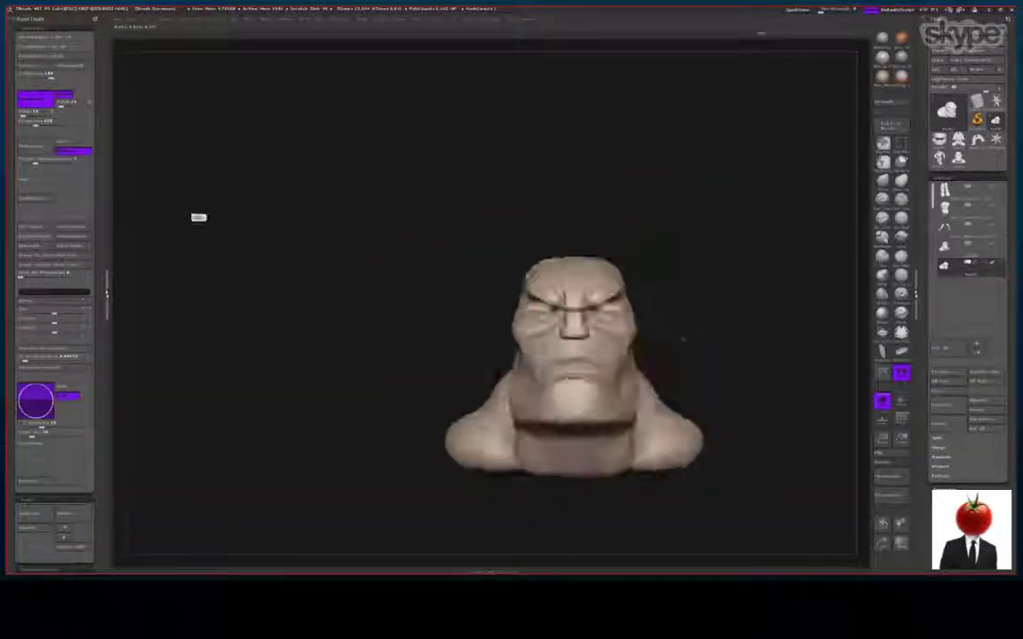
left_click_drag(732, 372, 781, 542)
left_click_drag(435, 373, 736, 415)
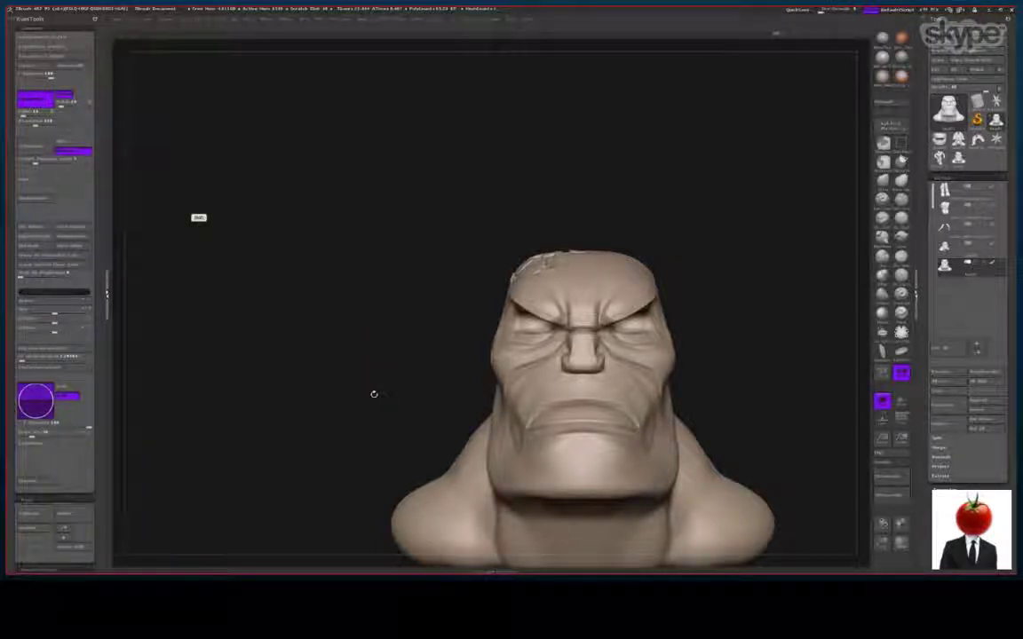
key("shift+f")
key("shift+f")
key("f")
left_click(891, 102)
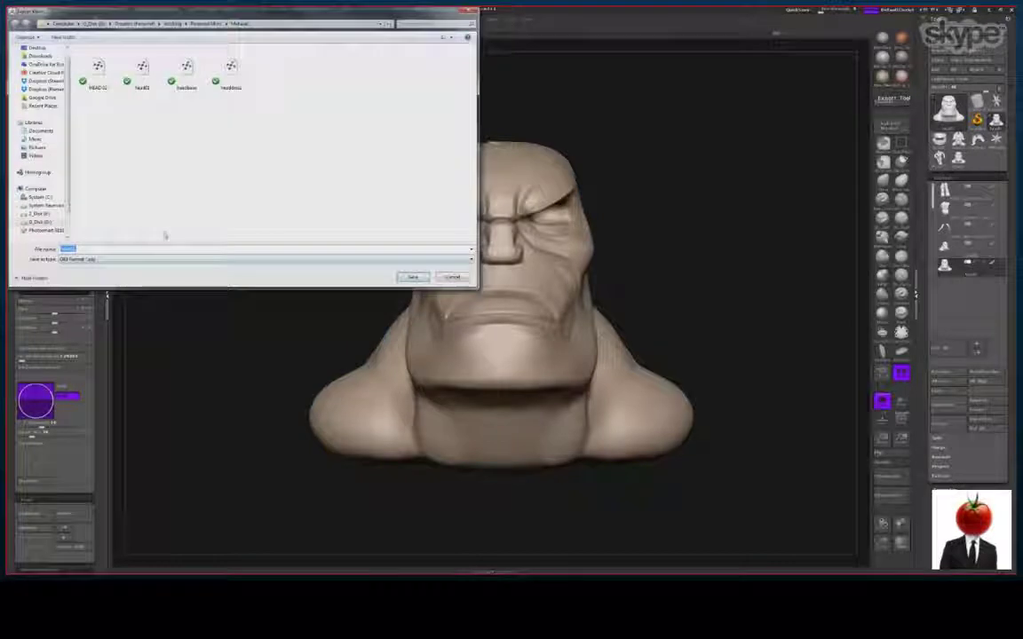
type("head03")
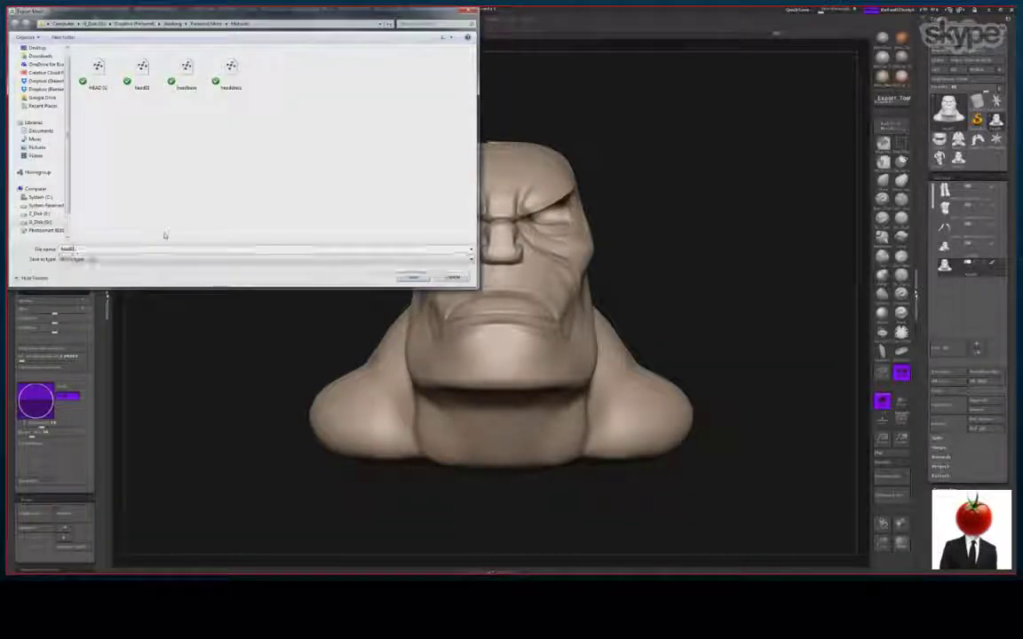
key("Return")
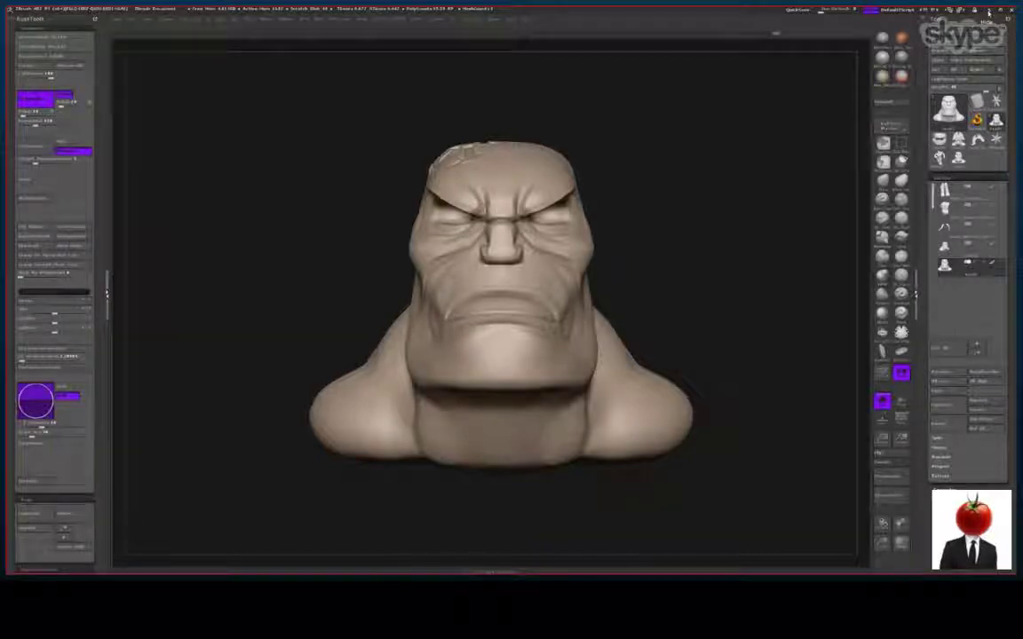
Switch to Blender and import the head03 OBJ file from the project folder
left_click(989, 11)
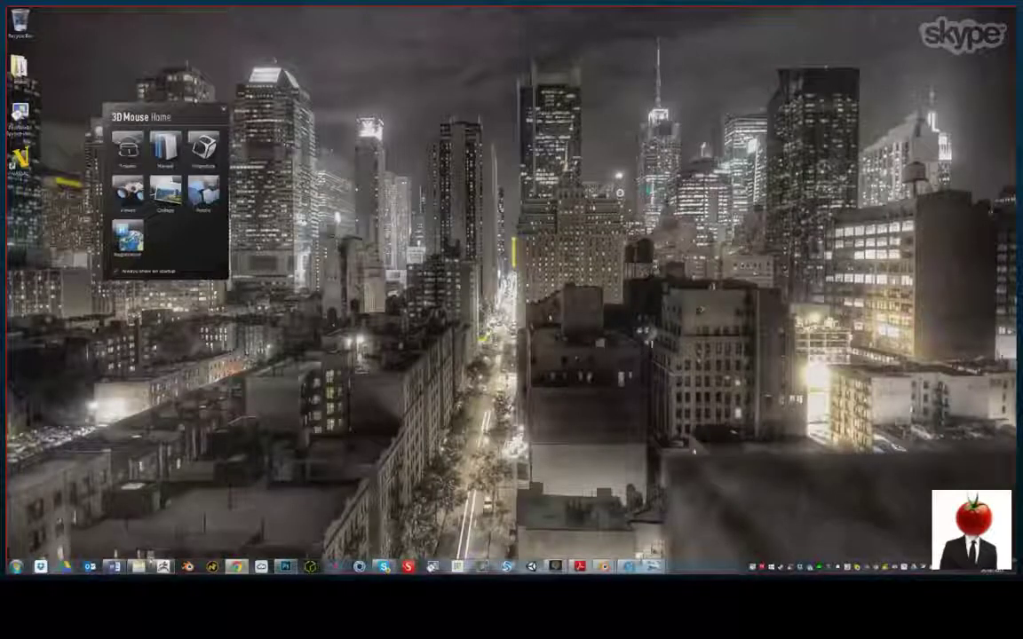
left_click(187, 566)
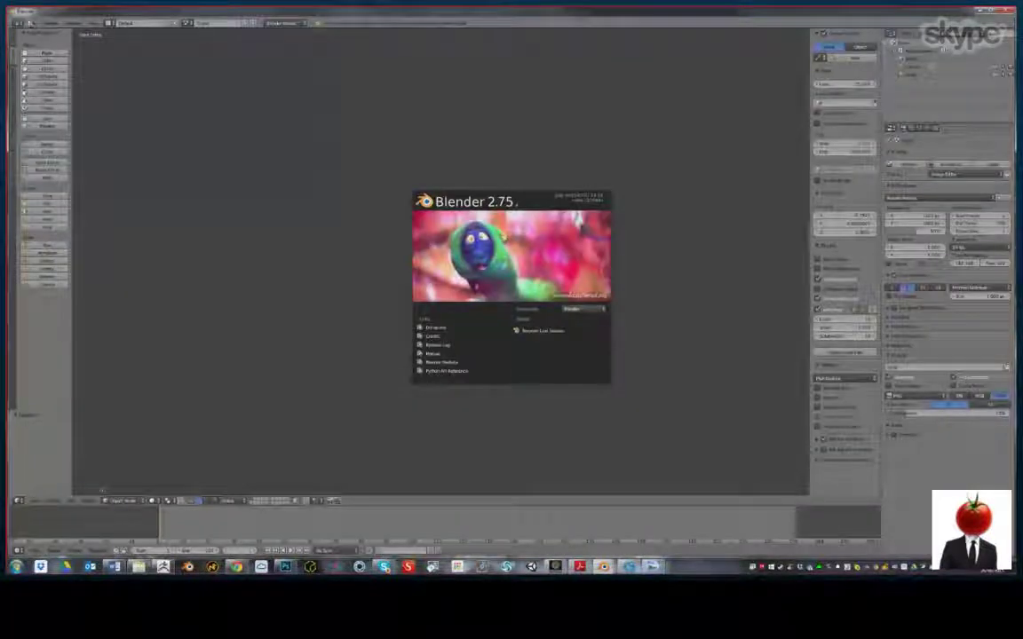
left_click(27, 22)
left_click(30, 22)
mouse_move(62, 166)
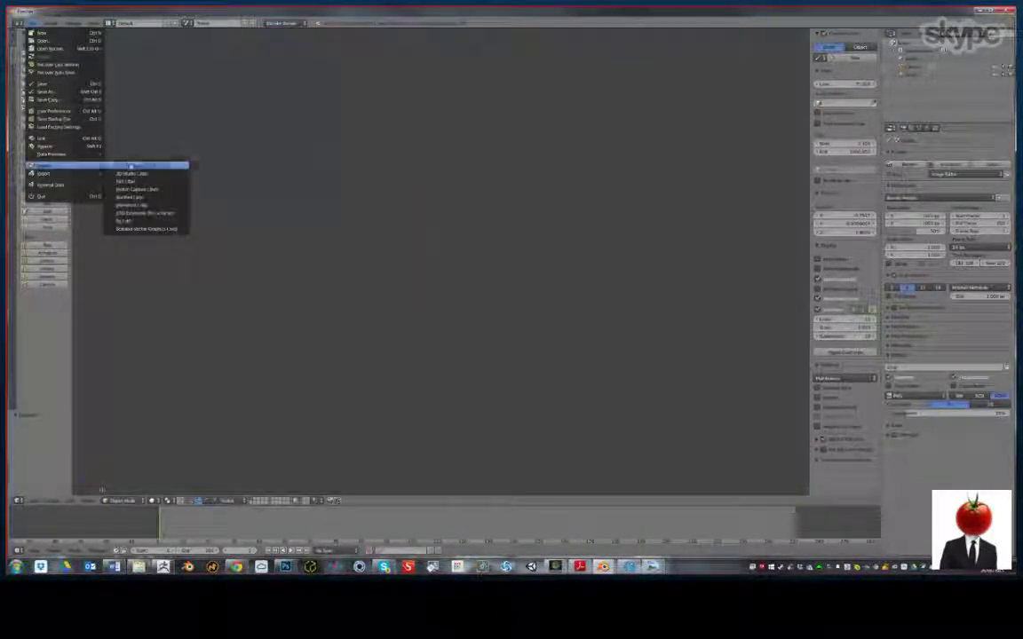
left_click(133, 205)
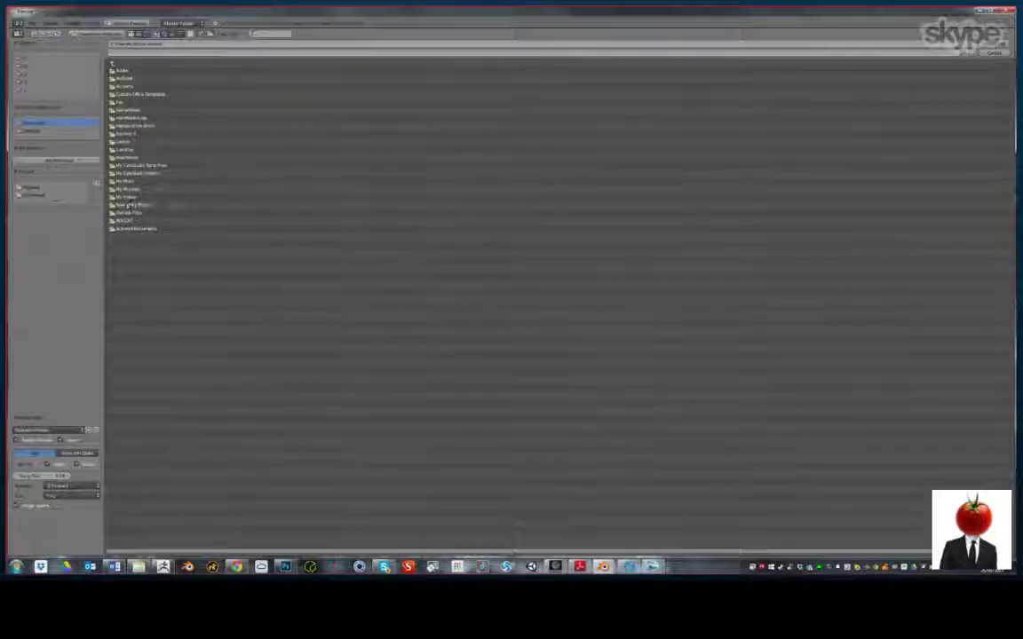
double_click(124, 122)
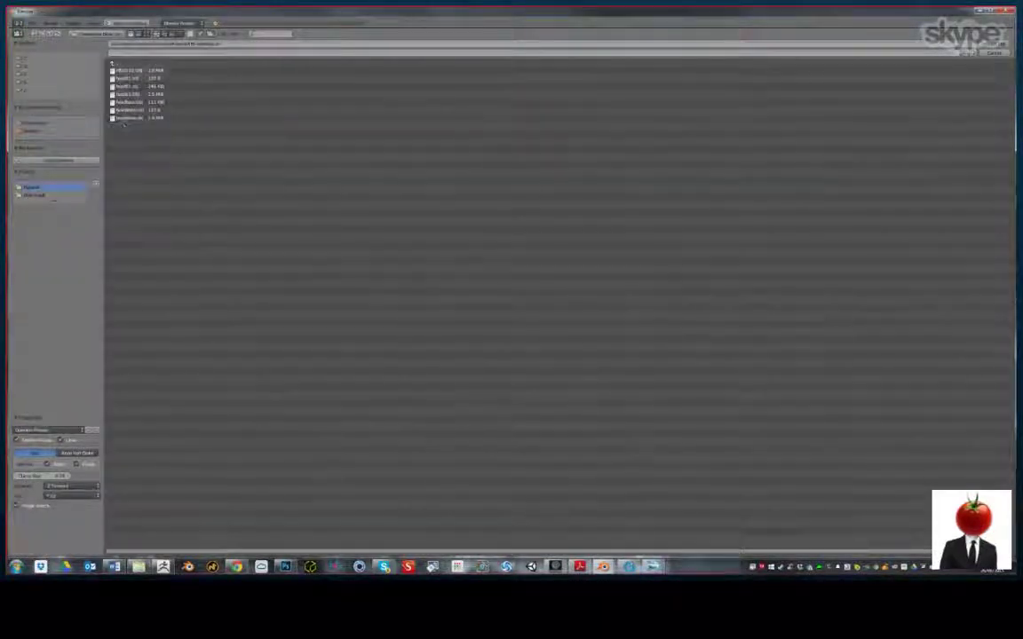
left_click(133, 94)
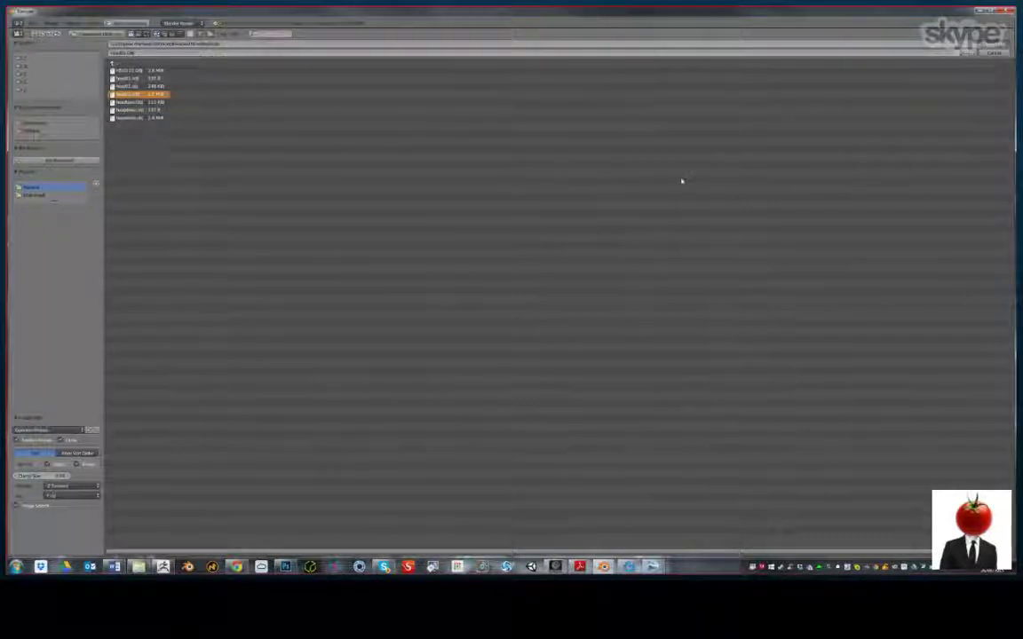
key("Return")
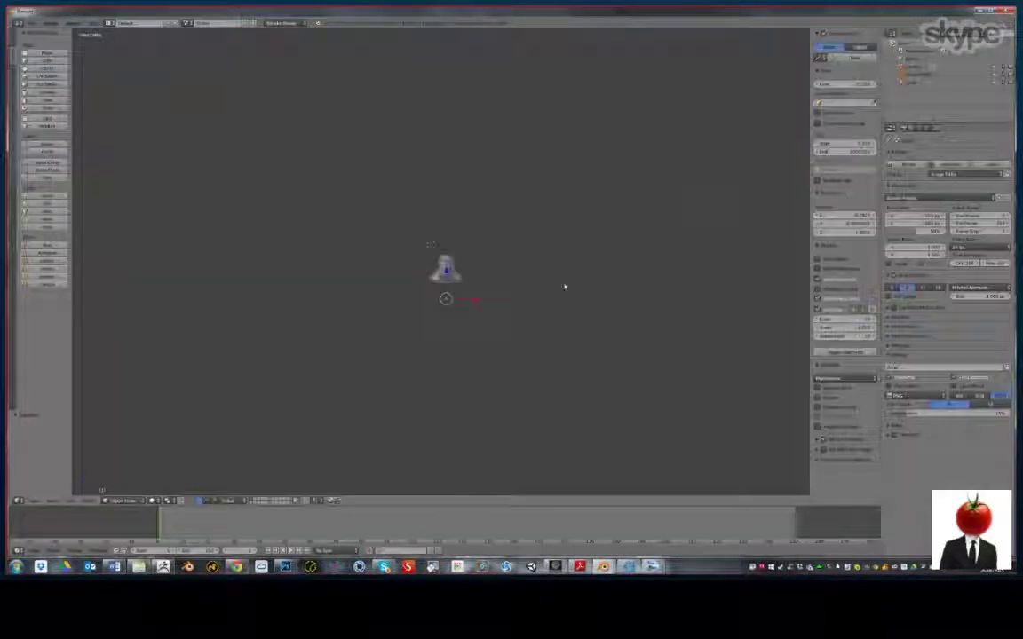
Add a new vertex beside the imported head in Edit Mode and separate it into its own object
mouse_move(553, 289)
middle_mouse_down()
mouse_move(521, 296)
mouse_move(468, 155)
mouse_move(479, 149)
middle_mouse_up()
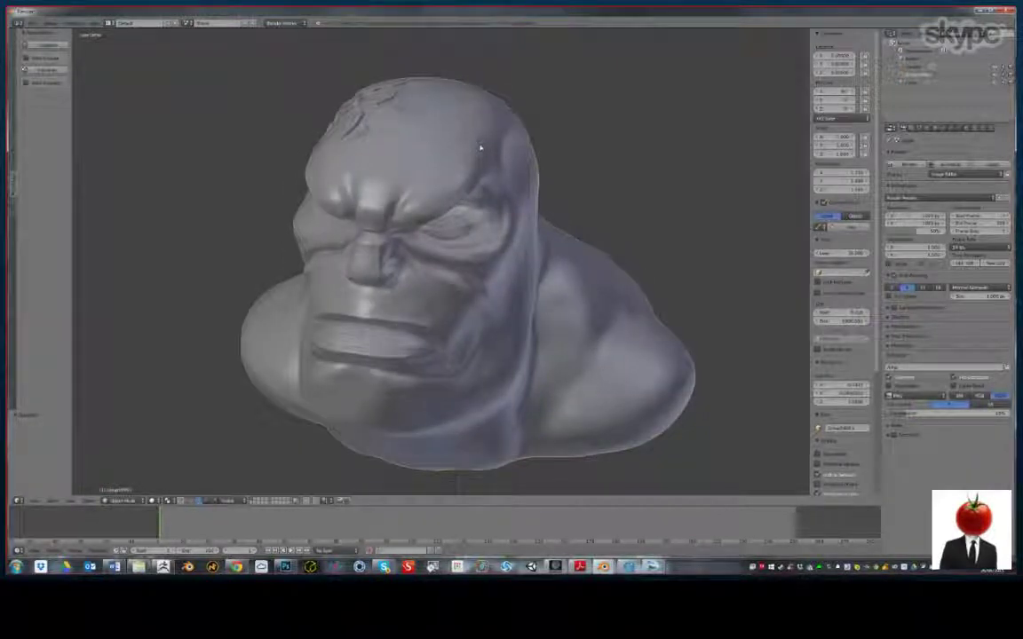
key("Tab")
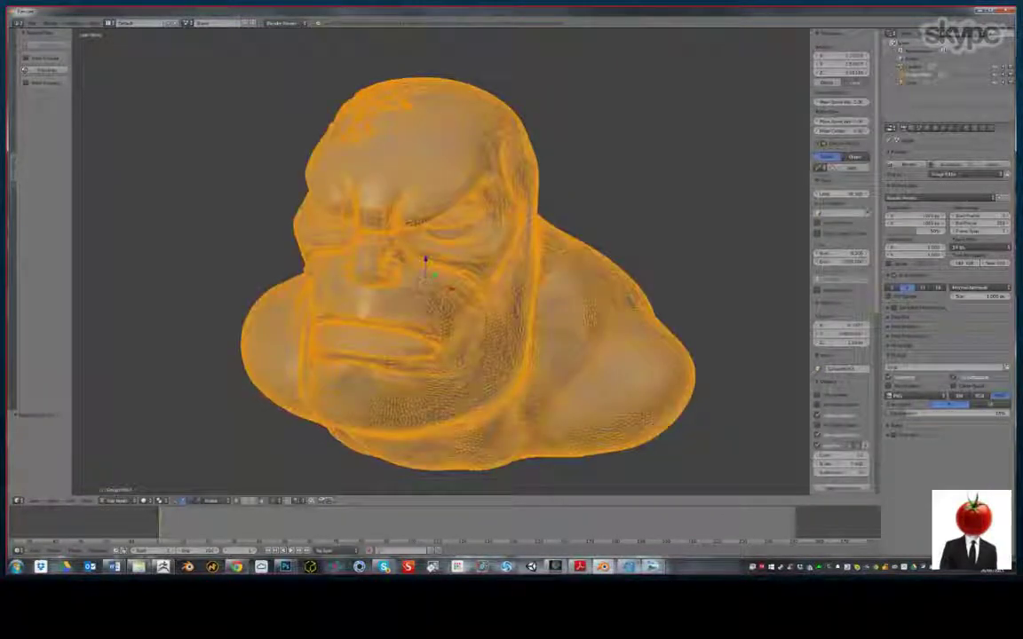
right_click(511, 120)
left_click(575, 107, "ctrl")
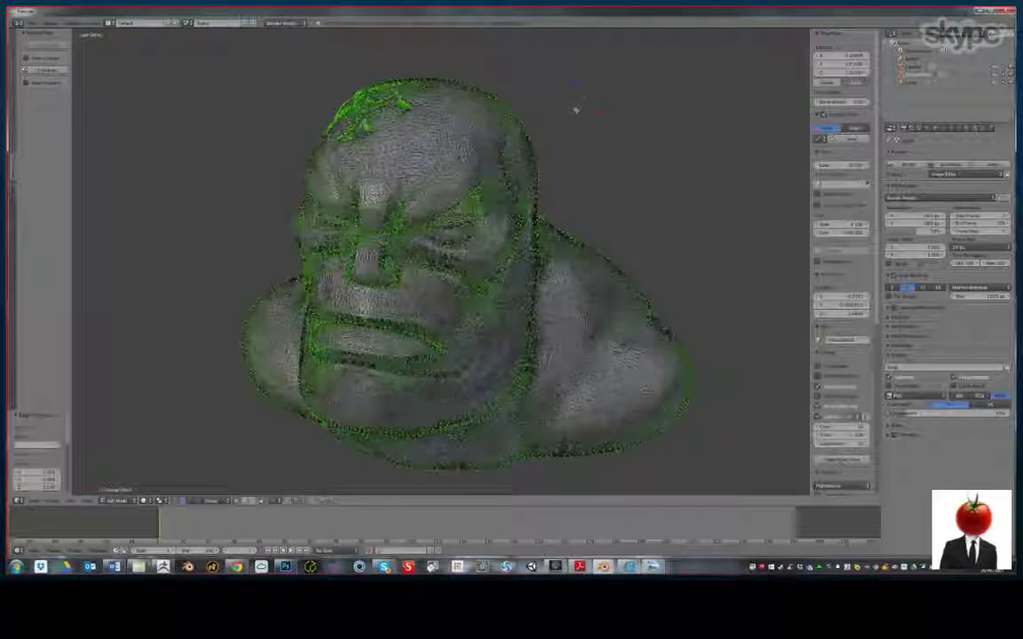
key("p")
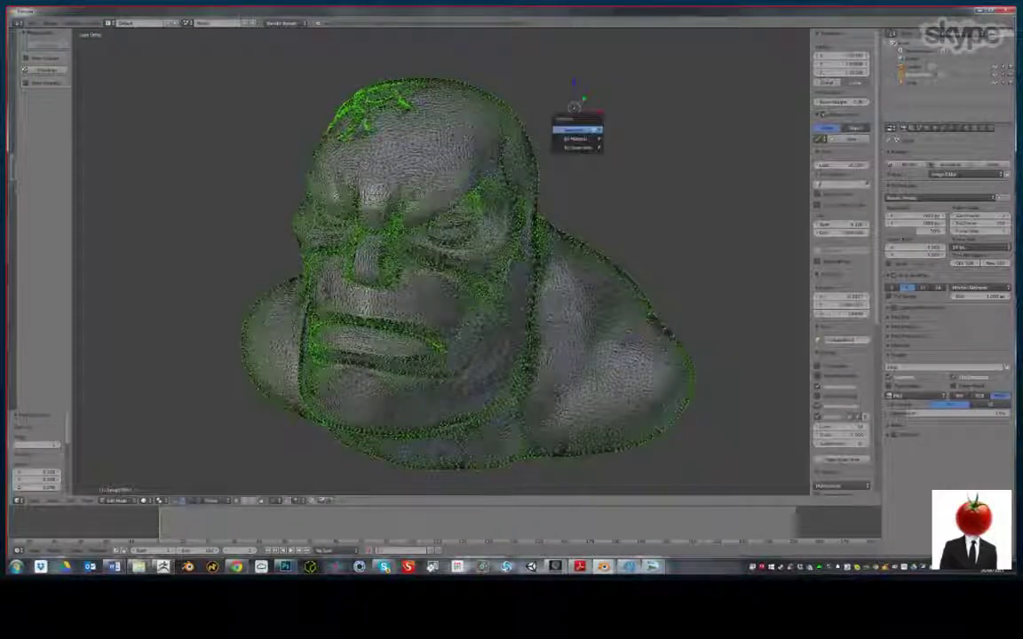
left_click(593, 130)
key("Tab")
key("n")
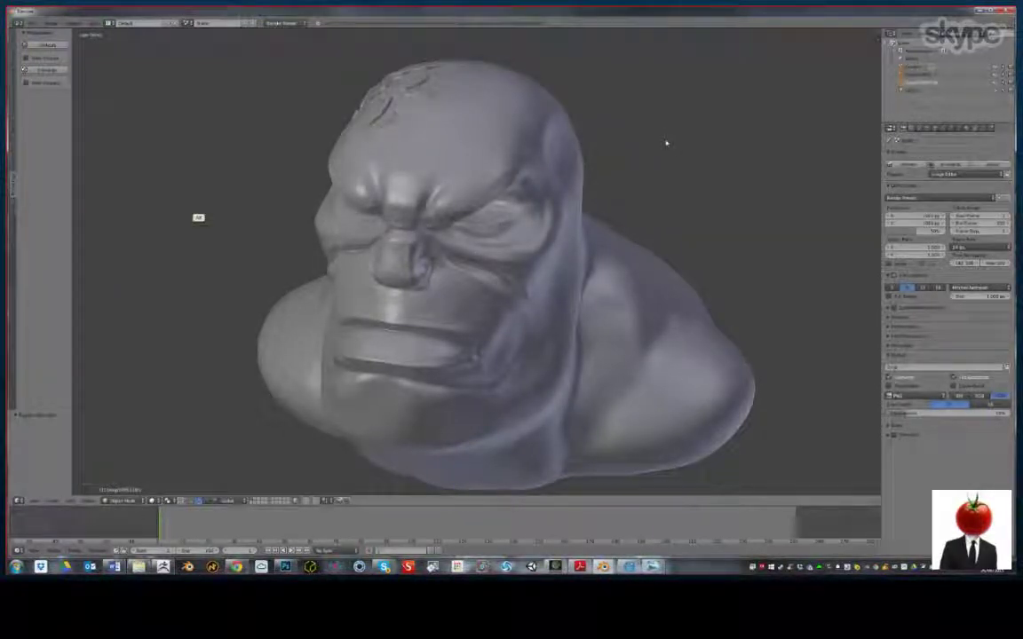
Edit the separated vertex object, set its snapping element to Face and select the vertex
scroll(657, 146, "down", 4)
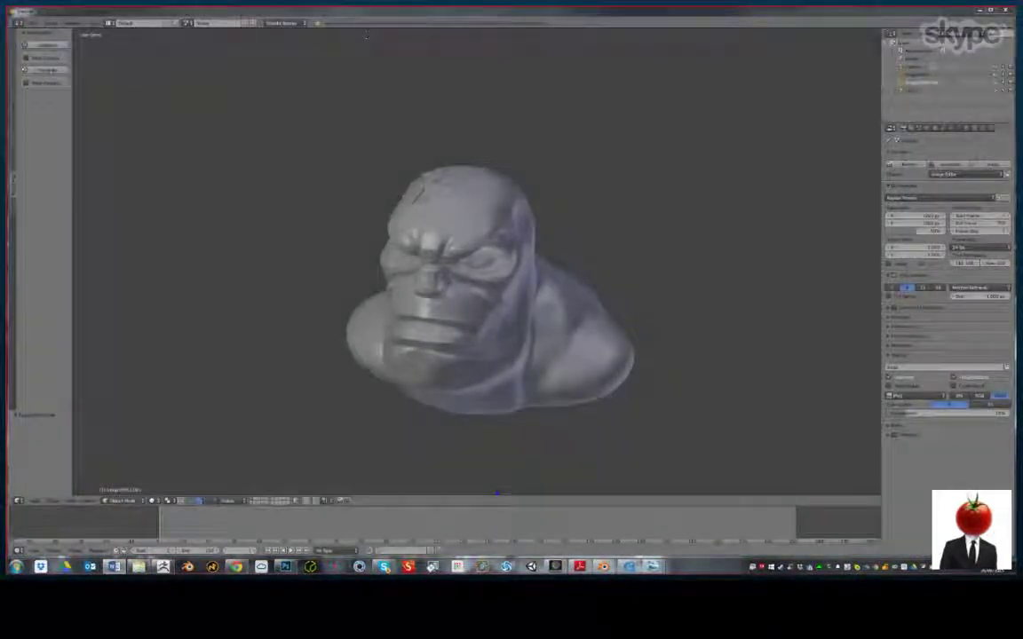
mouse_move(227, 377)
middle_mouse_down()
mouse_move(384, 242)
mouse_move(562, 169)
mouse_move(566, 201)
middle_mouse_up()
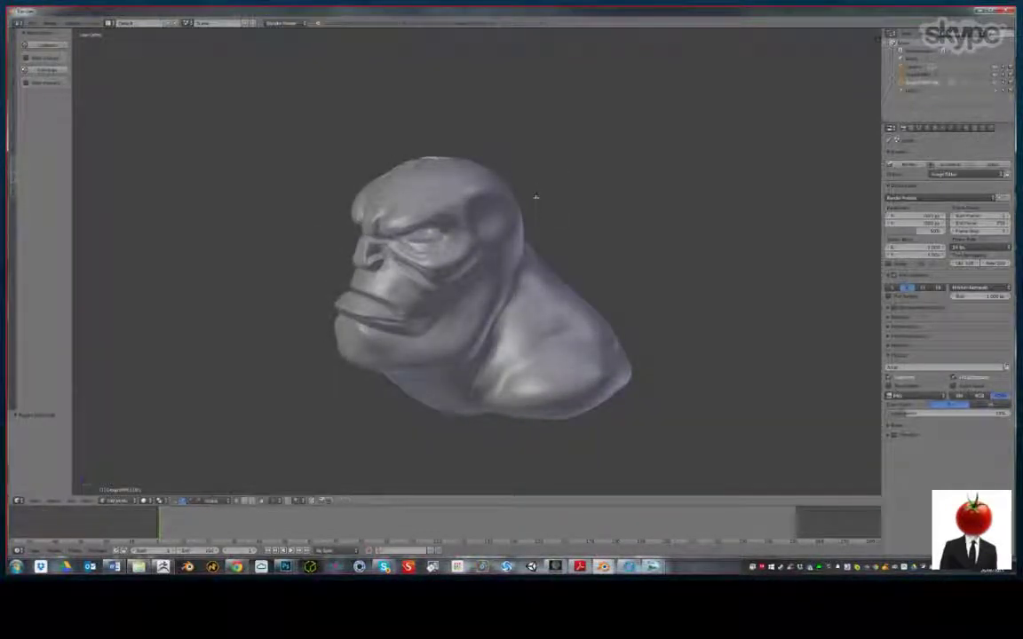
key("Tab")
middle_click_drag(555, 219, 557, 226)
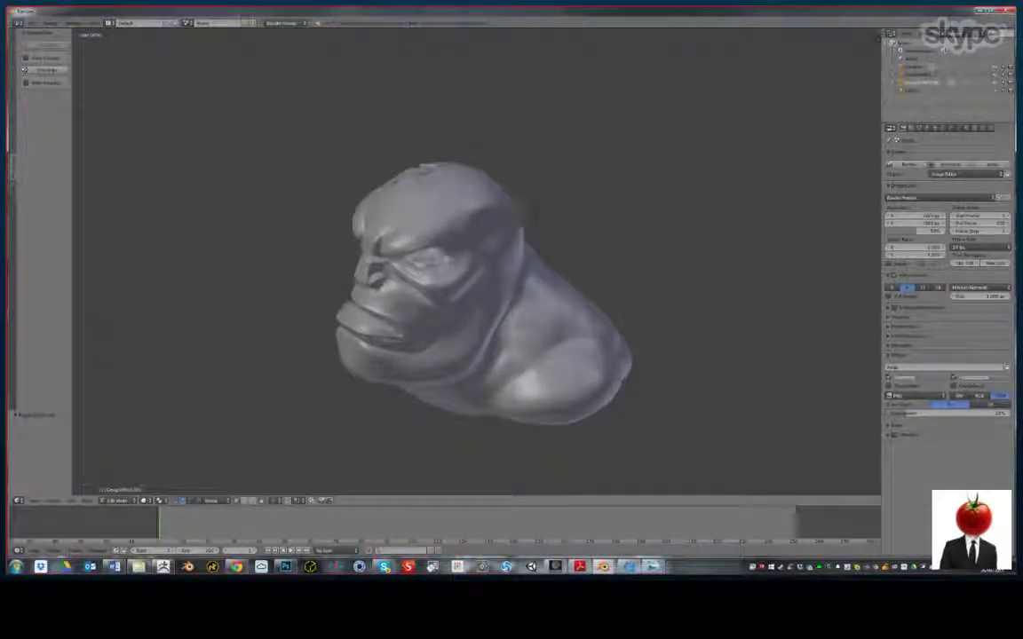
left_click(296, 501)
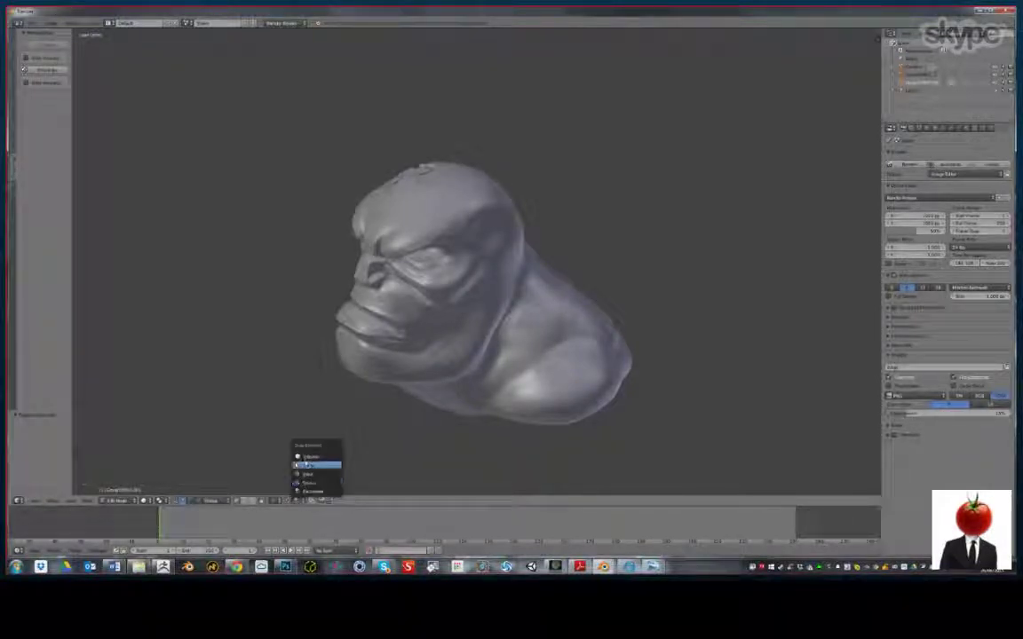
left_click(306, 465)
mouse_move(299, 253)
middle_mouse_down()
mouse_move(293, 238)
mouse_move(293, 257)
middle_mouse_up()
key("a")
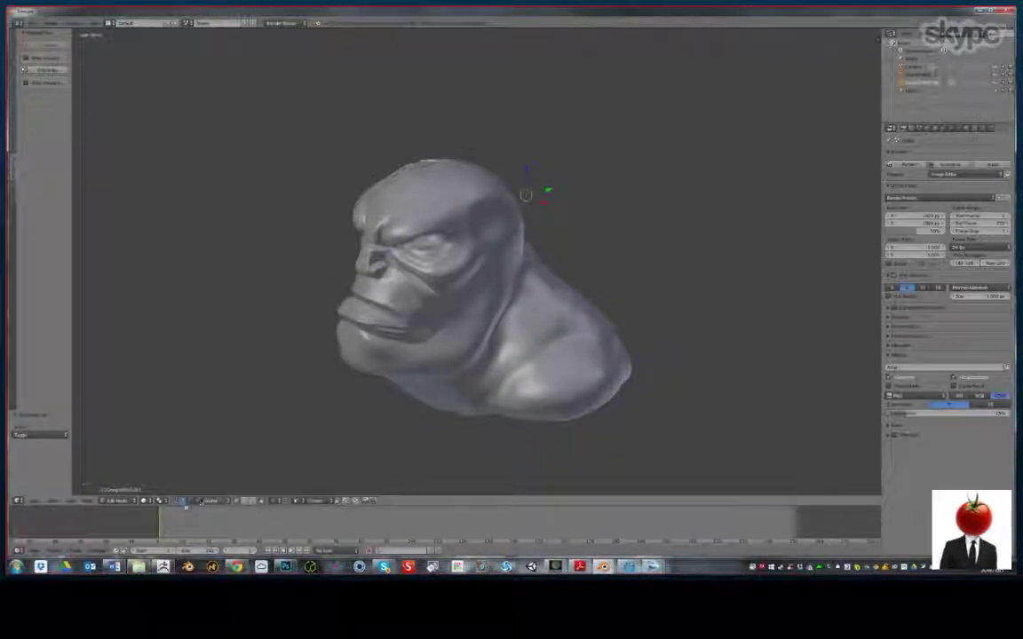
Snap the selected vertex onto the forehead surface and extrude a first edge from it across the brow
scroll(247, 292, "up", 3)
middle_click_drag(247, 291, 242, 294)
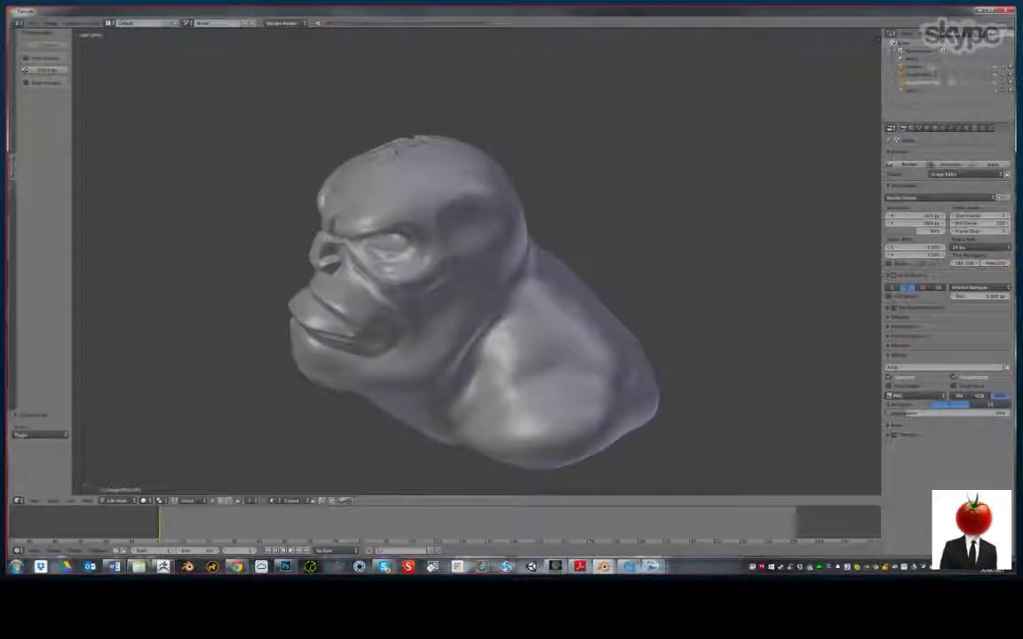
key("g")
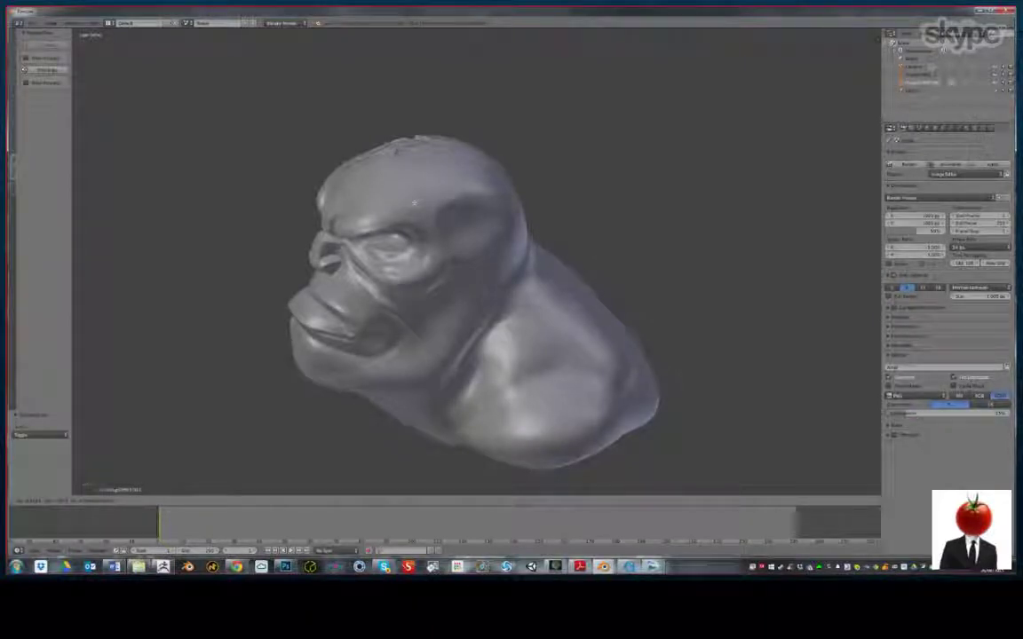
left_click(204, 231)
mouse_move(204, 230)
middle_mouse_down()
mouse_move(285, 251)
mouse_move(278, 237)
mouse_move(382, 196)
middle_mouse_up()
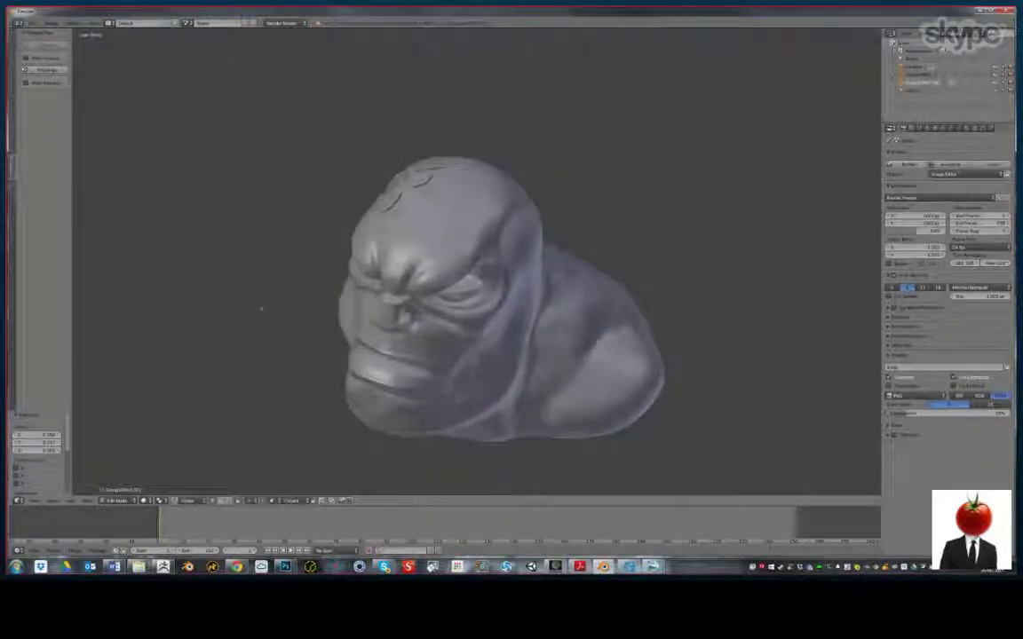
scroll(409, 241, "up", 3)
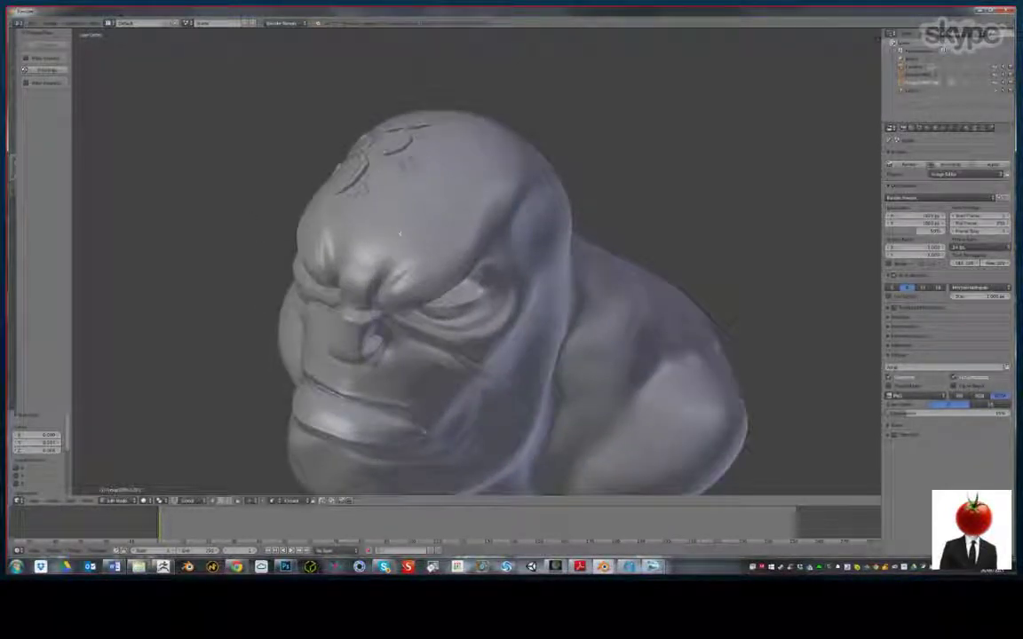
key("e")
left_click(445, 209)
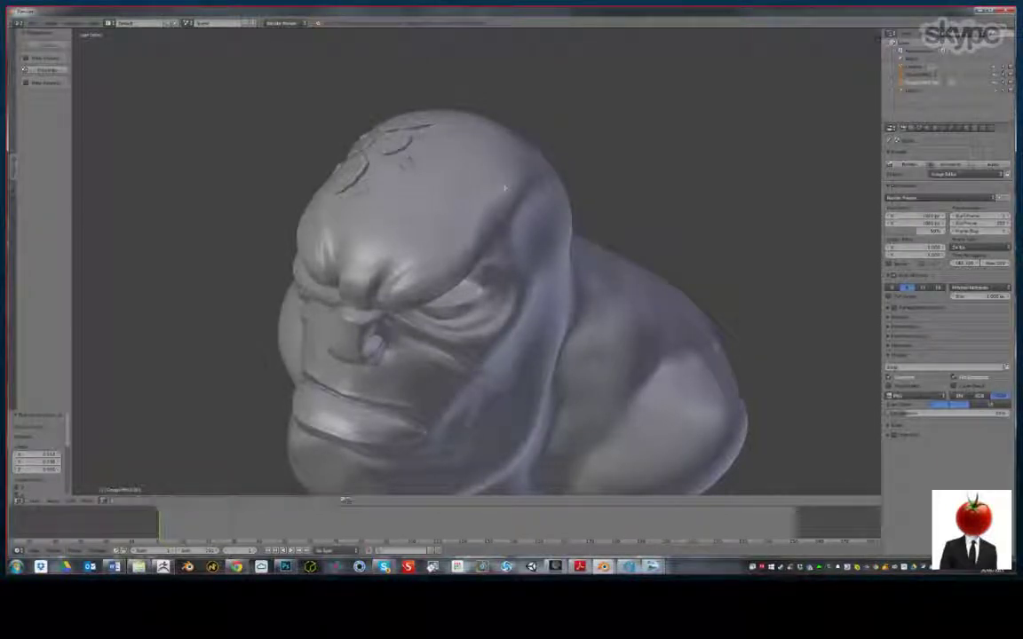
Extrude the edge chain past the temple and down the side of the head behind the jaw
mouse_move(445, 208)
middle_mouse_down()
mouse_move(476, 195)
mouse_move(431, 138)
middle_mouse_up()
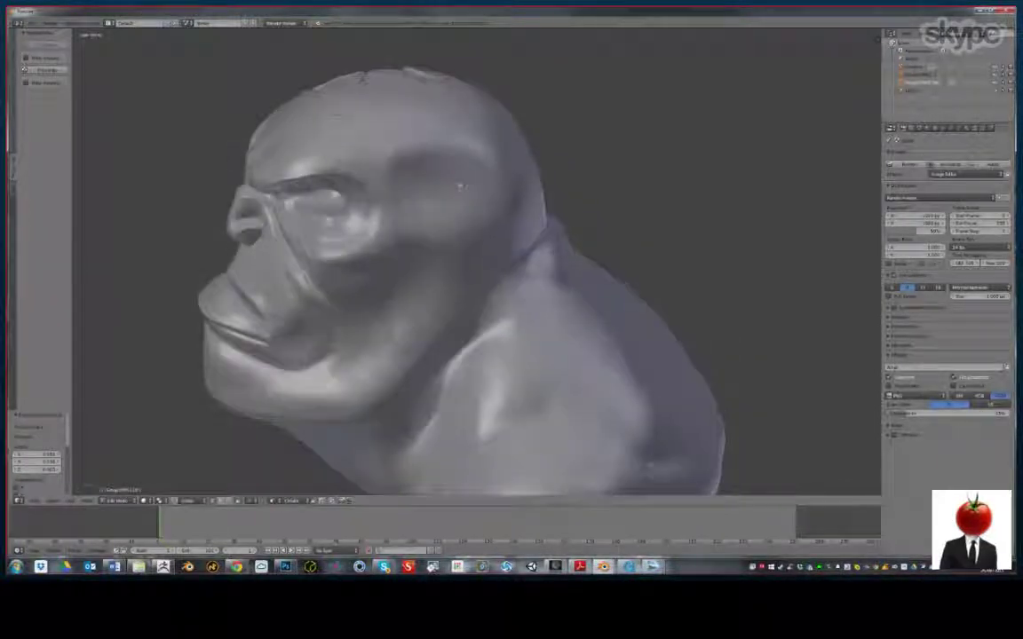
left_click(431, 139)
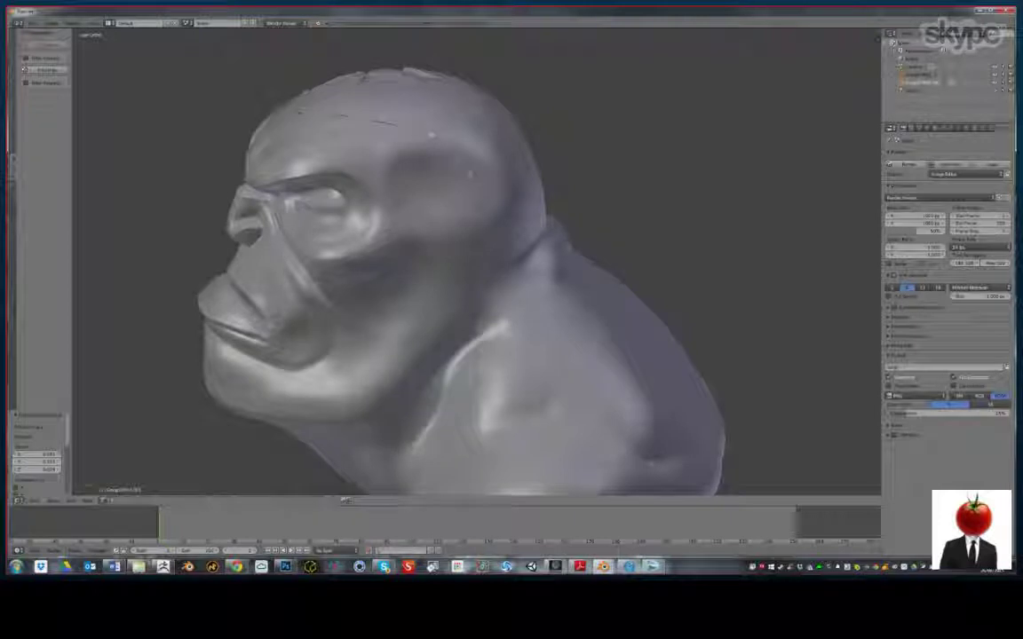
key("e")
left_click(459, 176)
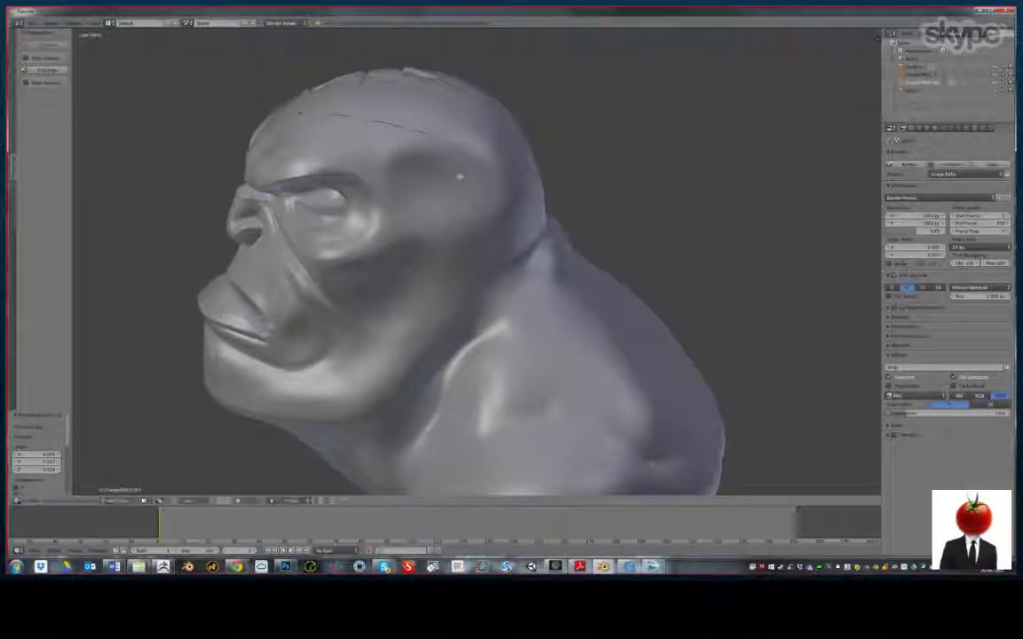
key("e")
left_click(475, 246)
left_click(473, 291)
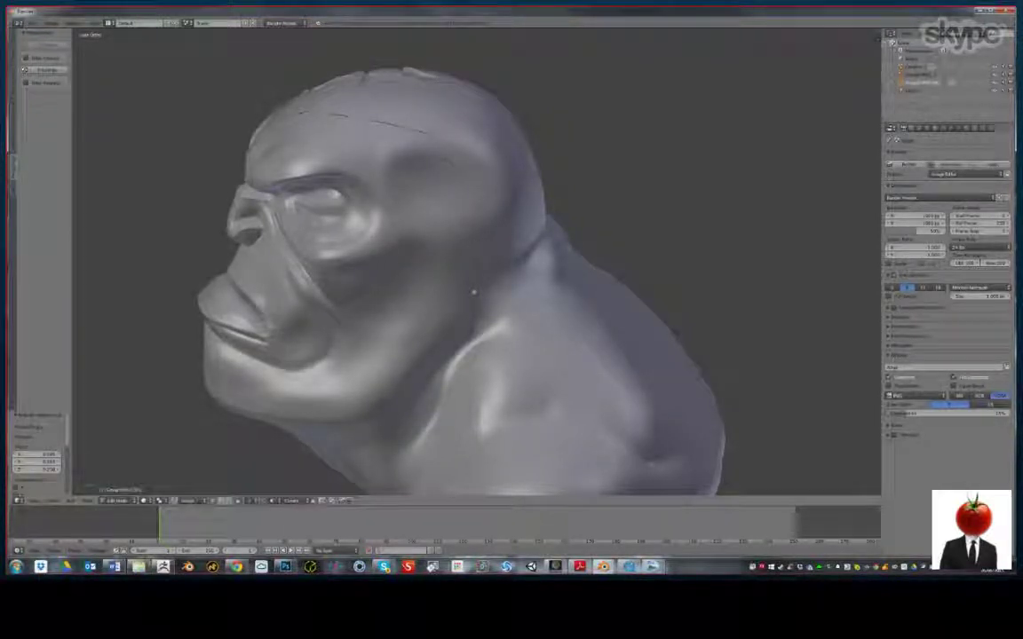
Extrude another surface-snapped edge on the front of the head and subdivide the selected edge
mouse_move(473, 291)
middle_mouse_down()
mouse_move(471, 240)
mouse_move(551, 295)
mouse_move(509, 264)
mouse_move(494, 267)
mouse_move(543, 258)
mouse_move(679, 265)
middle_mouse_up()
left_click(543, 257)
key("e")
left_click(489, 256)
mouse_move(552, 363)
middle_mouse_down()
mouse_move(612, 367)
mouse_move(568, 378)
mouse_move(543, 369)
mouse_move(533, 353)
mouse_move(552, 345)
middle_mouse_up()
key("w")
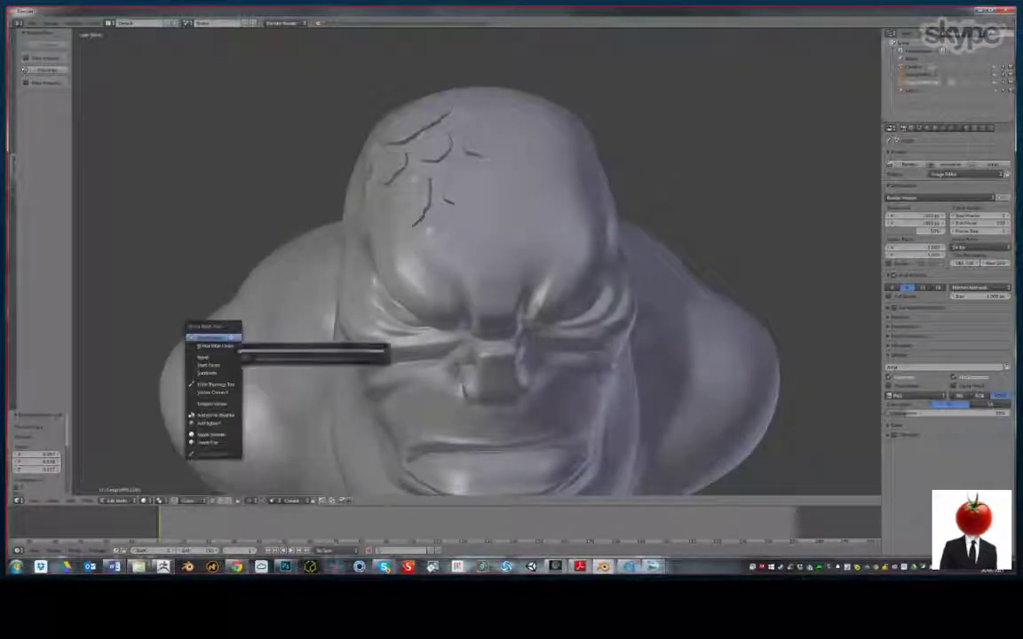
left_click(202, 337)
key("Tab")
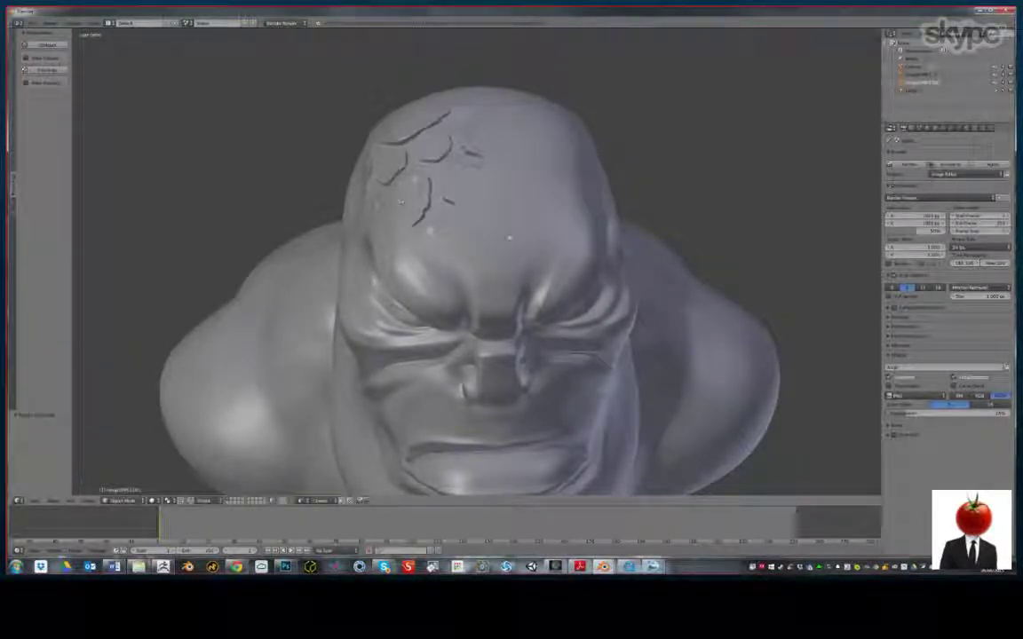
key("Tab")
Extend the mesh on the forehead with snapped vertices running up the middle toward the crown
middle_click_drag(485, 247, 447, 266)
key("g")
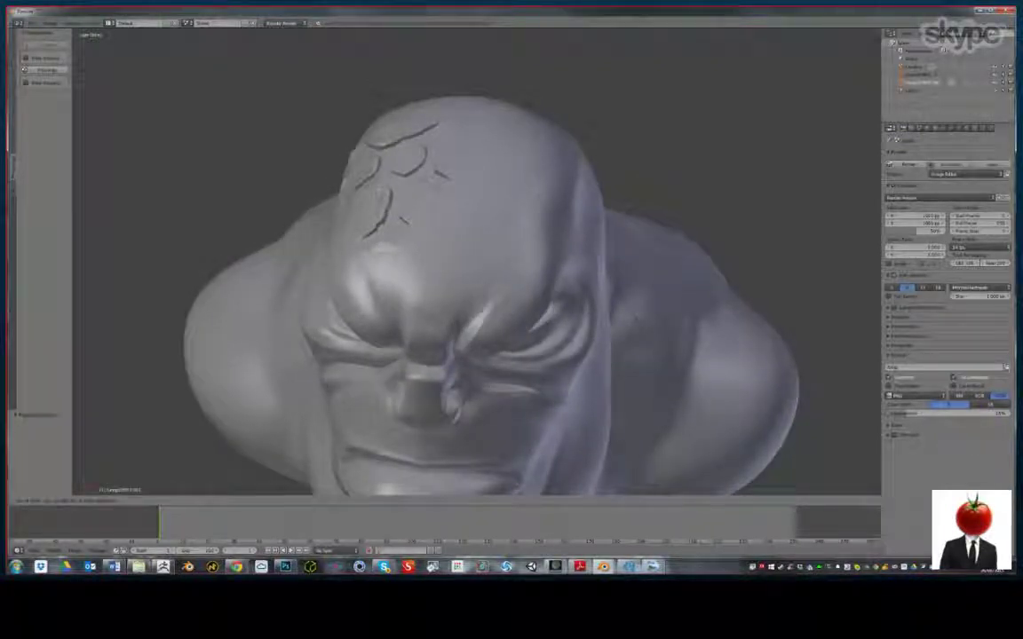
left_click(432, 224)
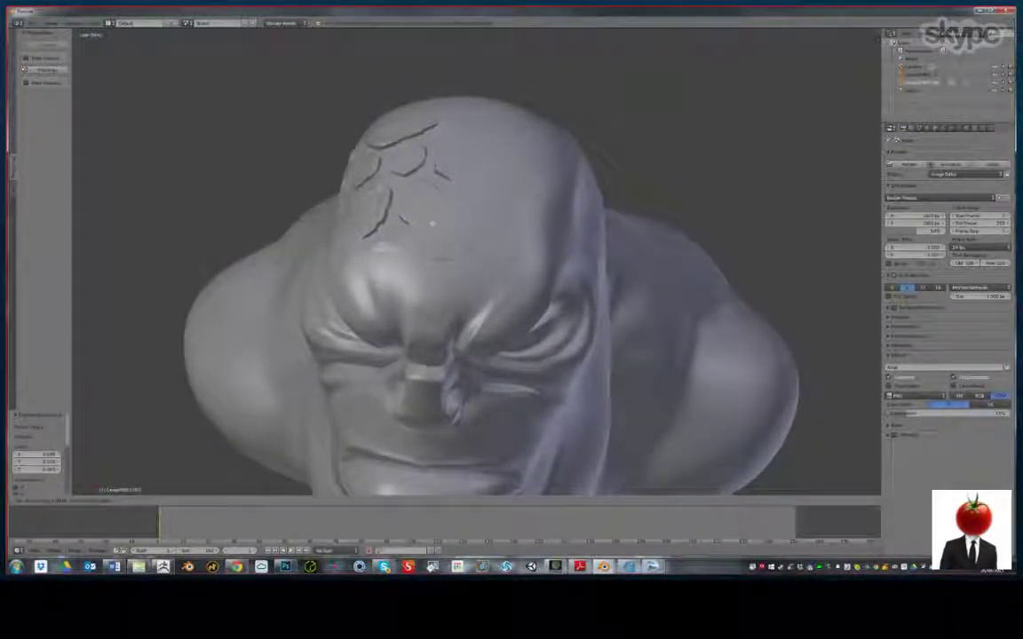
left_click(434, 190)
key("e")
left_click(439, 162)
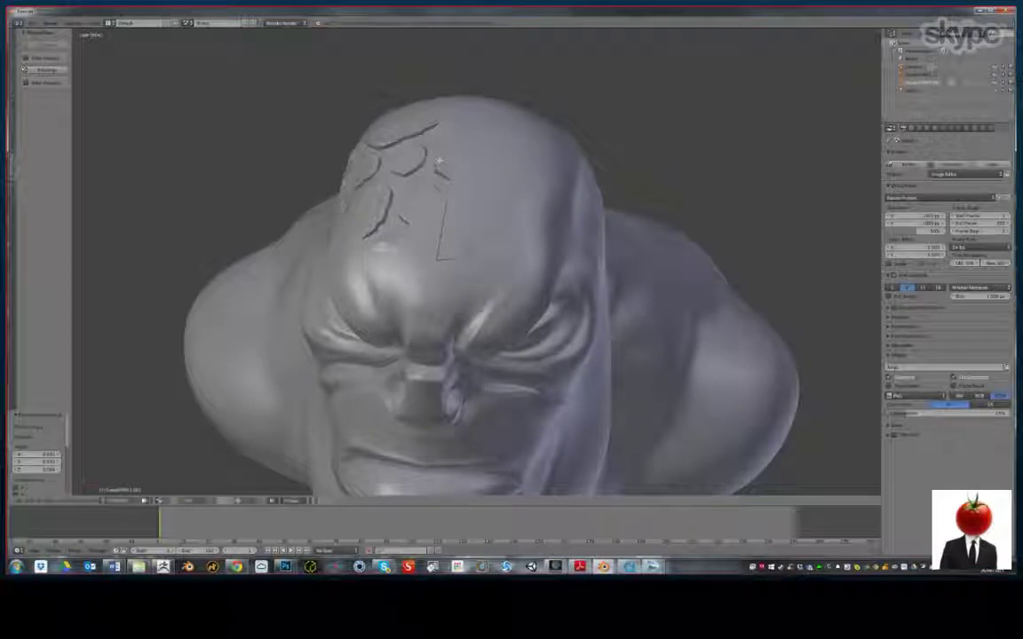
Place surface-snapped vertices from the side of the neck around toward the upper back to outline the lower border
mouse_move(439, 162)
middle_mouse_down()
mouse_move(387, 151)
mouse_move(485, 80)
middle_mouse_up()
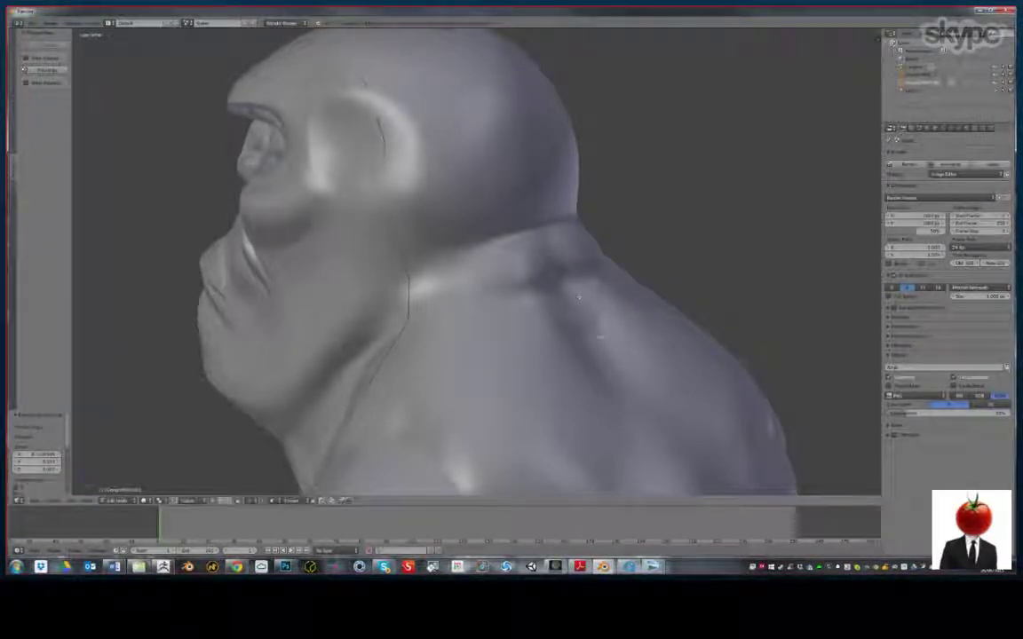
scroll(486, 322, "down", 3)
mouse_move(486, 321)
middle_mouse_down()
mouse_move(568, 348)
mouse_move(612, 343)
mouse_move(480, 476)
mouse_move(372, 458)
mouse_move(471, 266)
mouse_move(449, 258)
mouse_move(377, 270)
middle_mouse_up()
key("g")
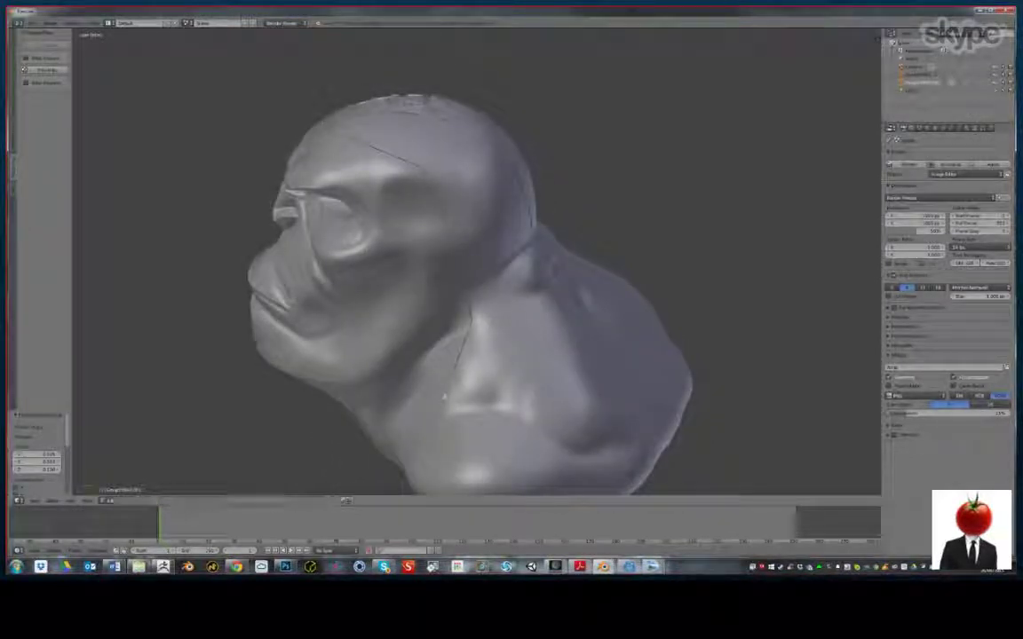
left_click(551, 347)
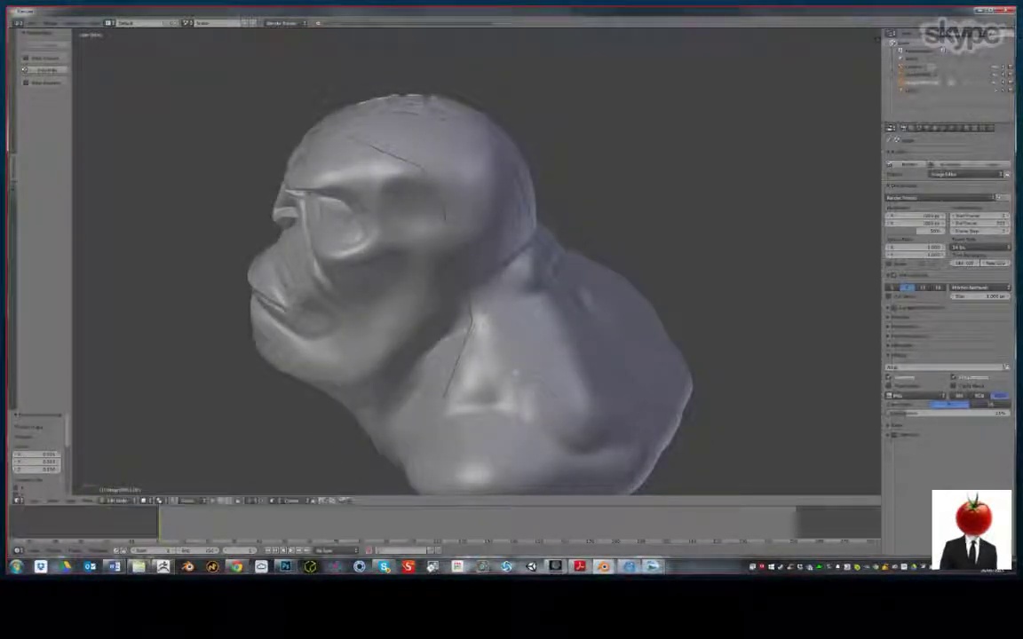
key("g")
left_click(559, 339)
key("g")
left_click(577, 319)
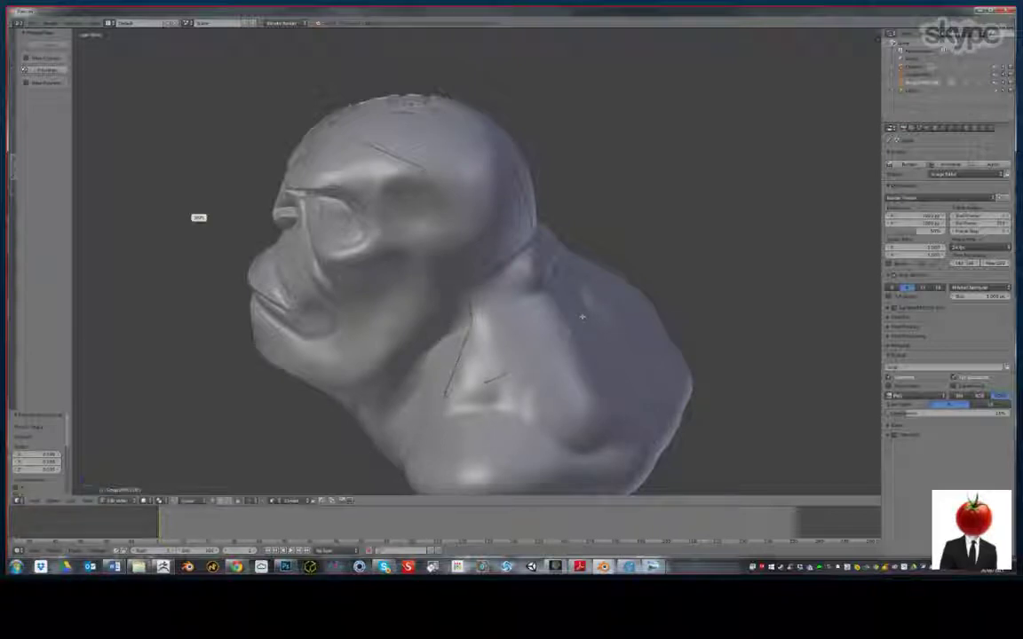
Extrude a second row of edges along the neck above the lower border and fill faces between the rows
key("a")
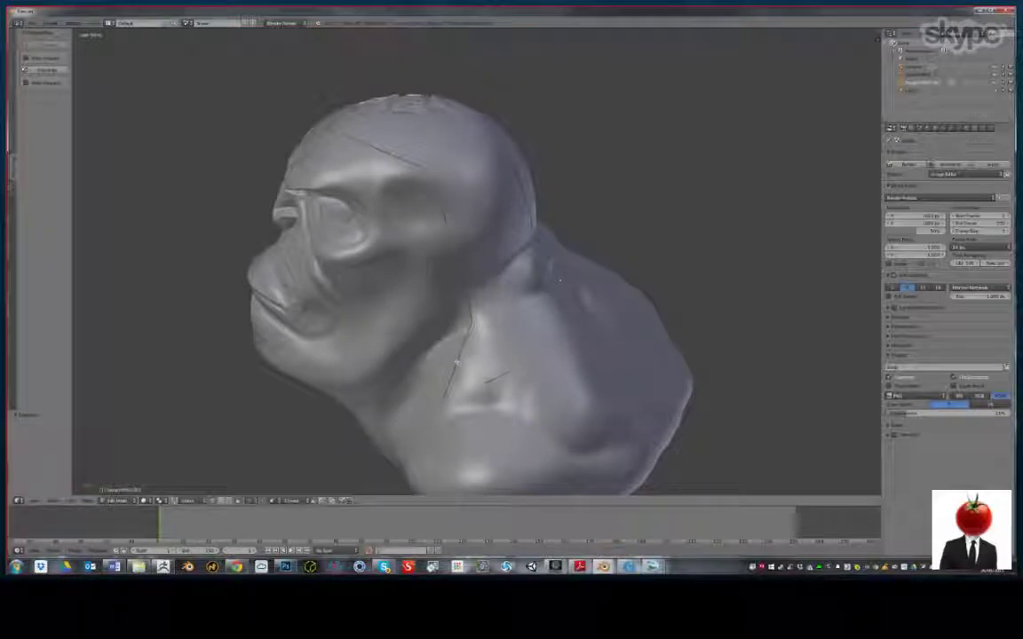
left_click(484, 354)
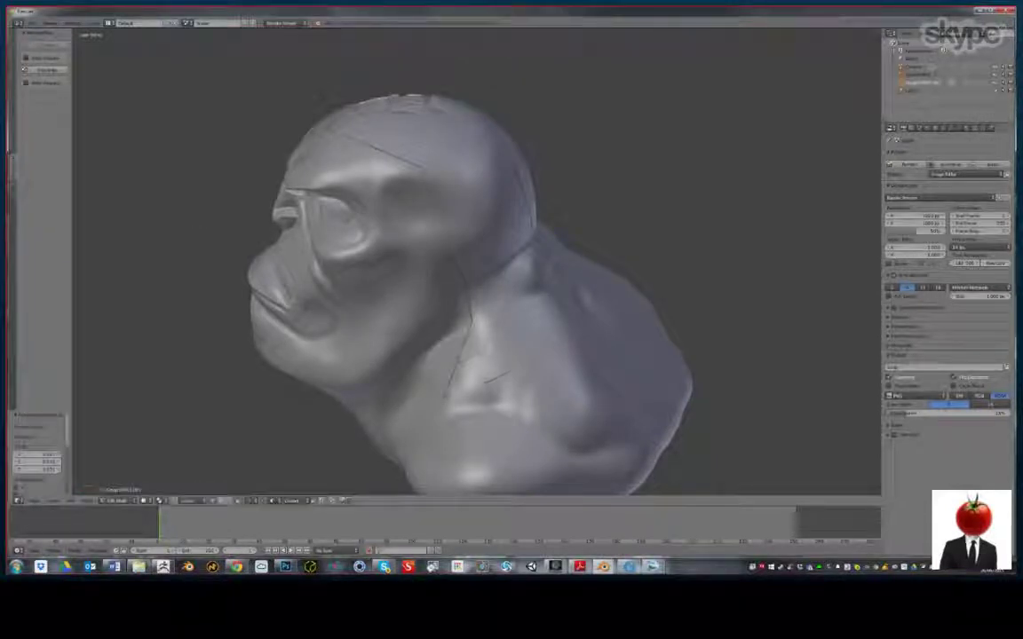
key("e")
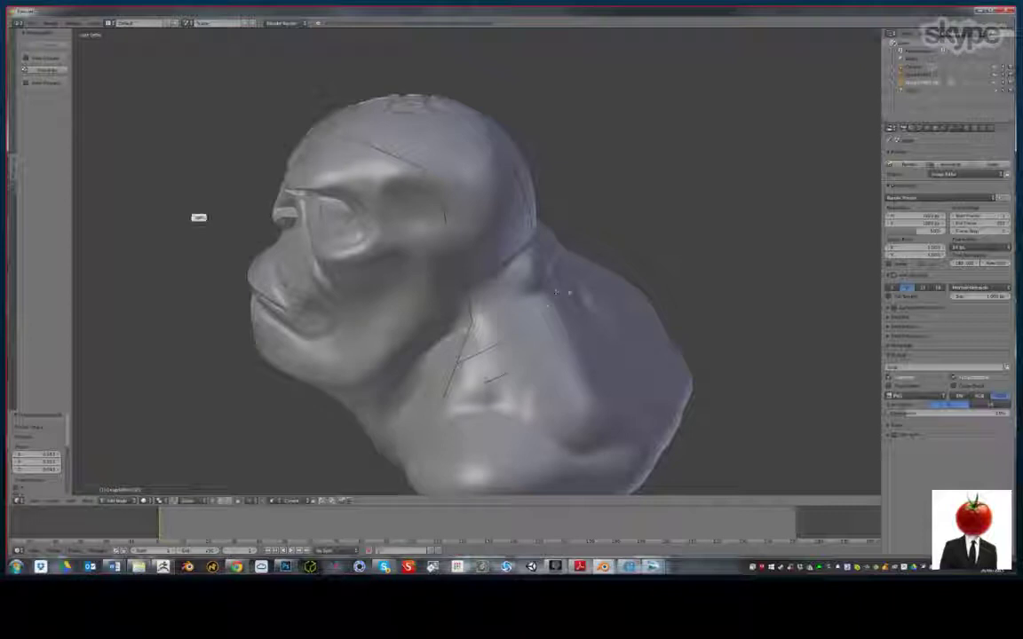
left_click(574, 330)
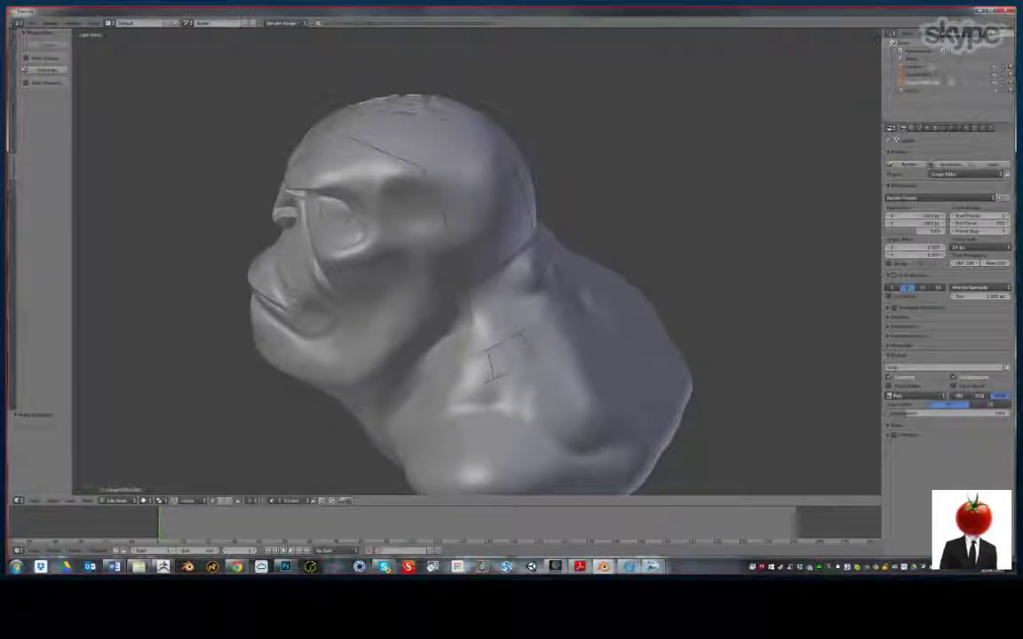
middle_click_drag(560, 335, 551, 332)
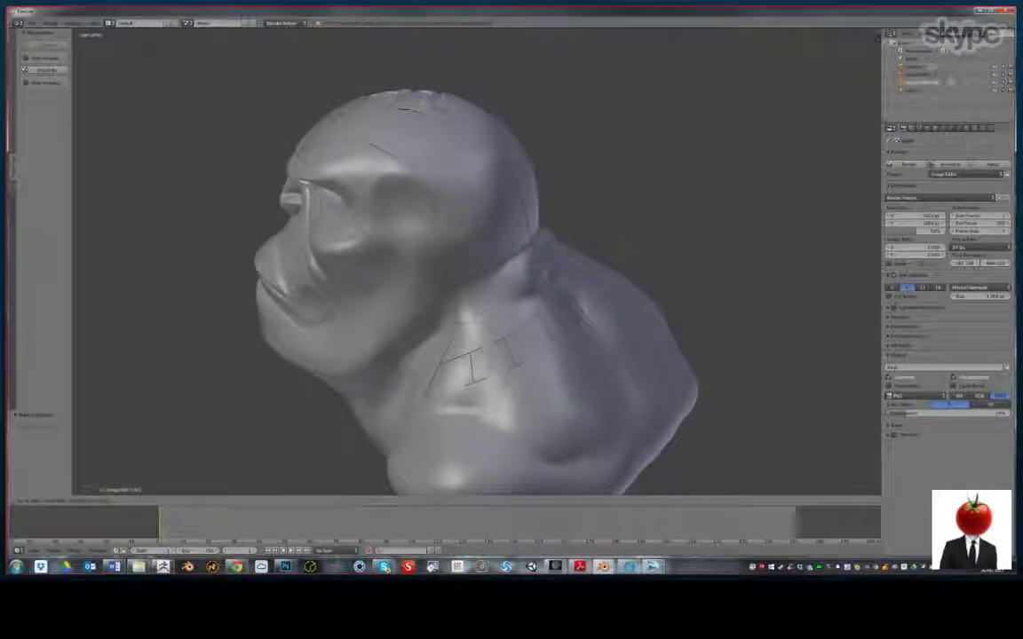
key("Return")
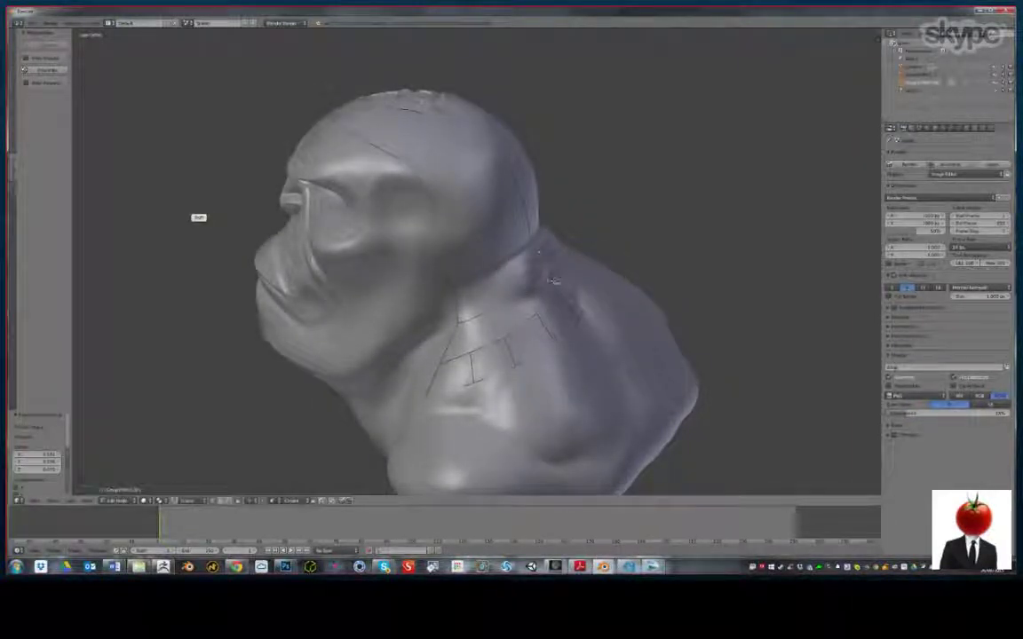
Add the next row of vertices higher on the neck and fill the faces joining it to the row below
key("k")
left_click(515, 293)
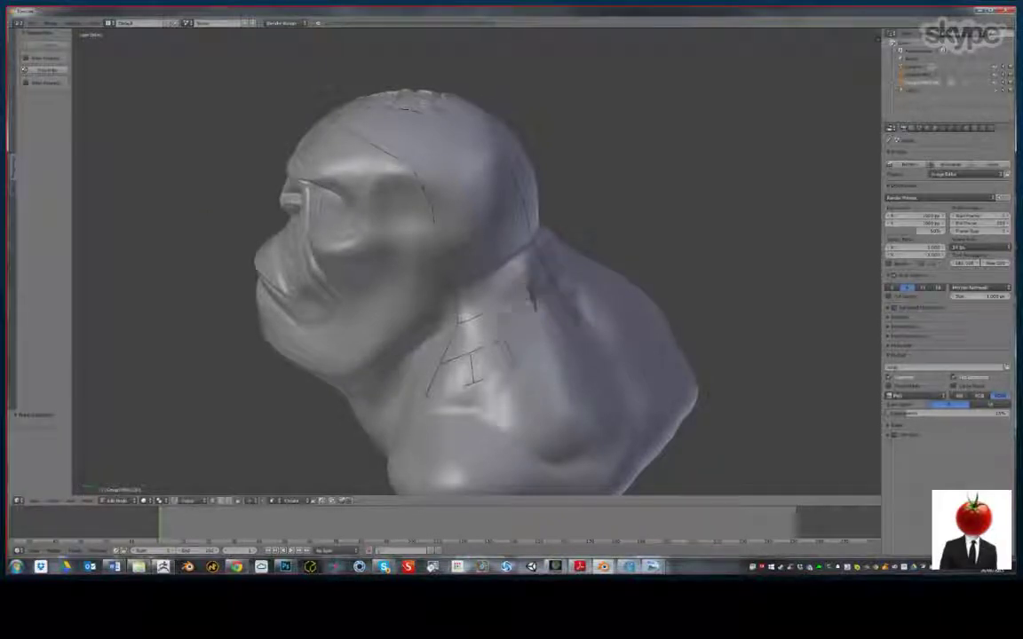
left_click(500, 316)
key("Return")
middle_click_drag(499, 316, 542, 309)
middle_click_drag(519, 240, 486, 258)
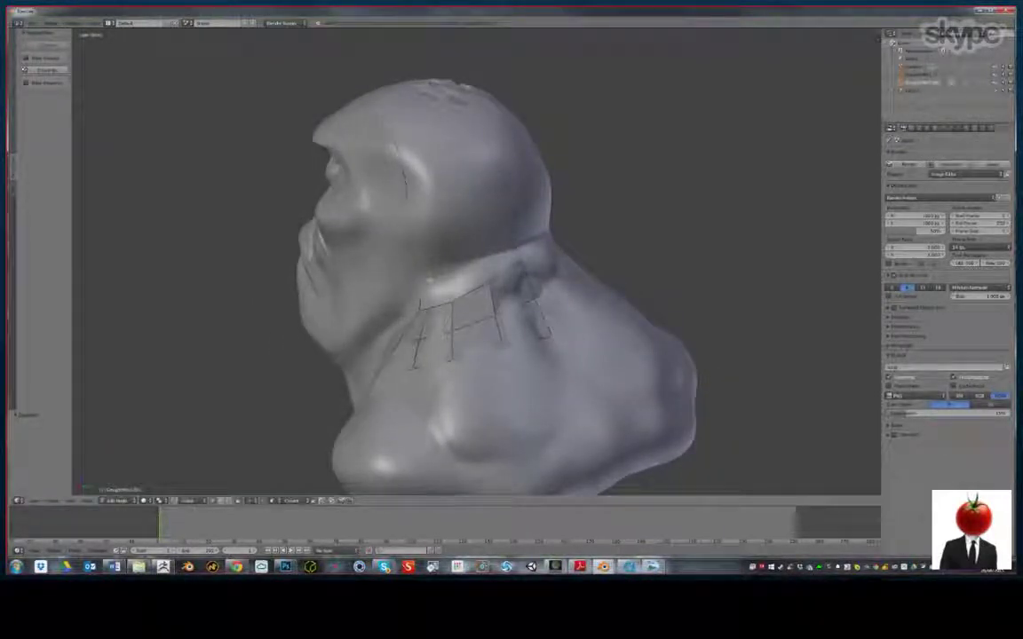
Place vertices along the base of the skull and fill the faces connecting them to the neck row
key("g")
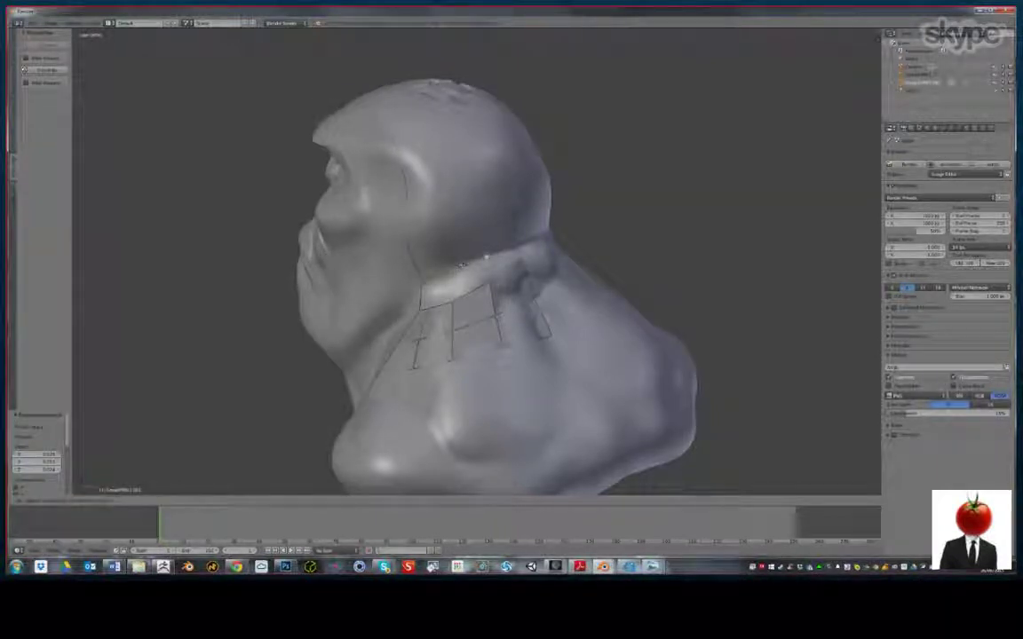
left_click(462, 266)
right_click(521, 260, "shift")
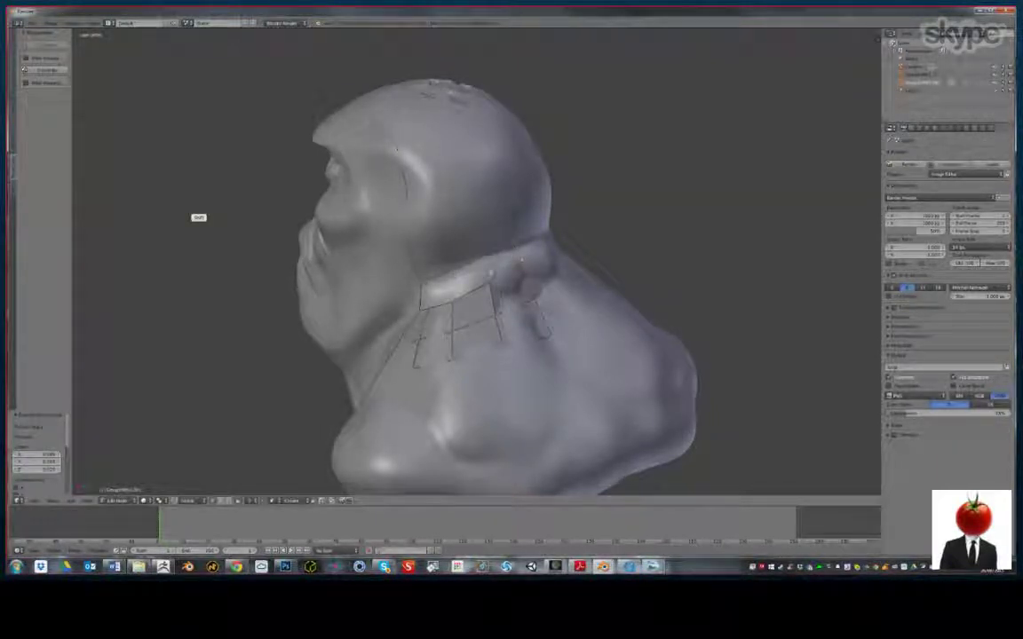
right_click(490, 276, "shift")
key("f")
right_click(488, 278, "shift")
key("f")
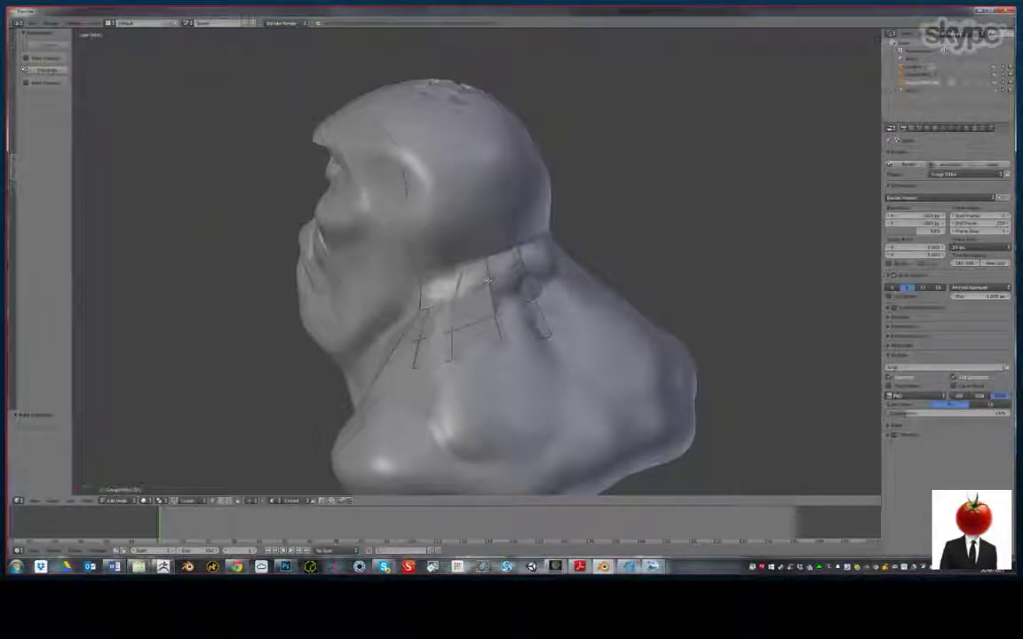
Extend the mesh with snapped vertices above the skull base behind the jaw and join them with a new edge or face
middle_click_drag(400, 256, 387, 290)
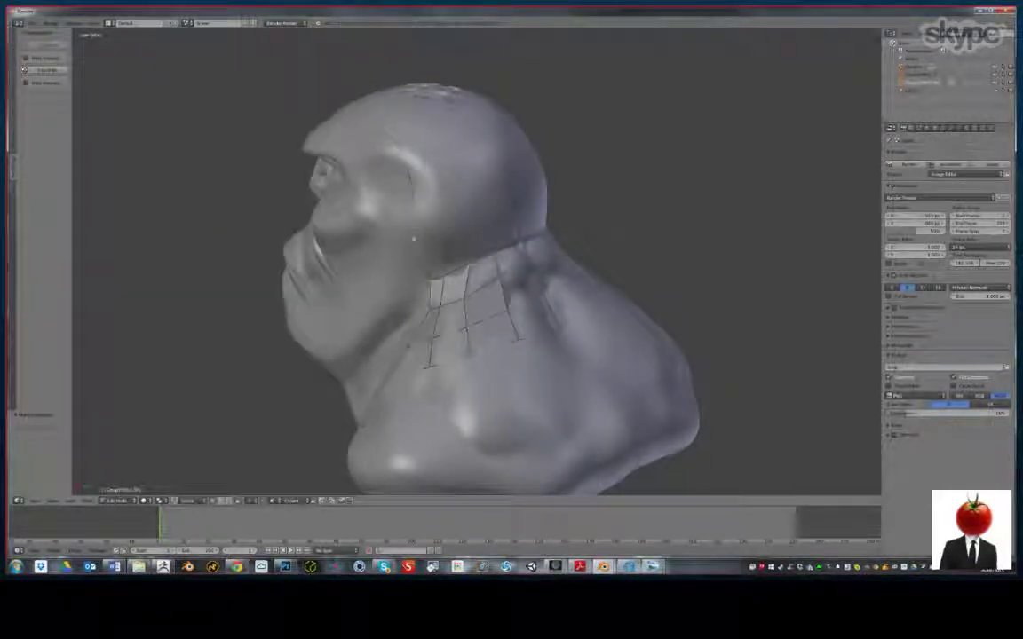
key("g")
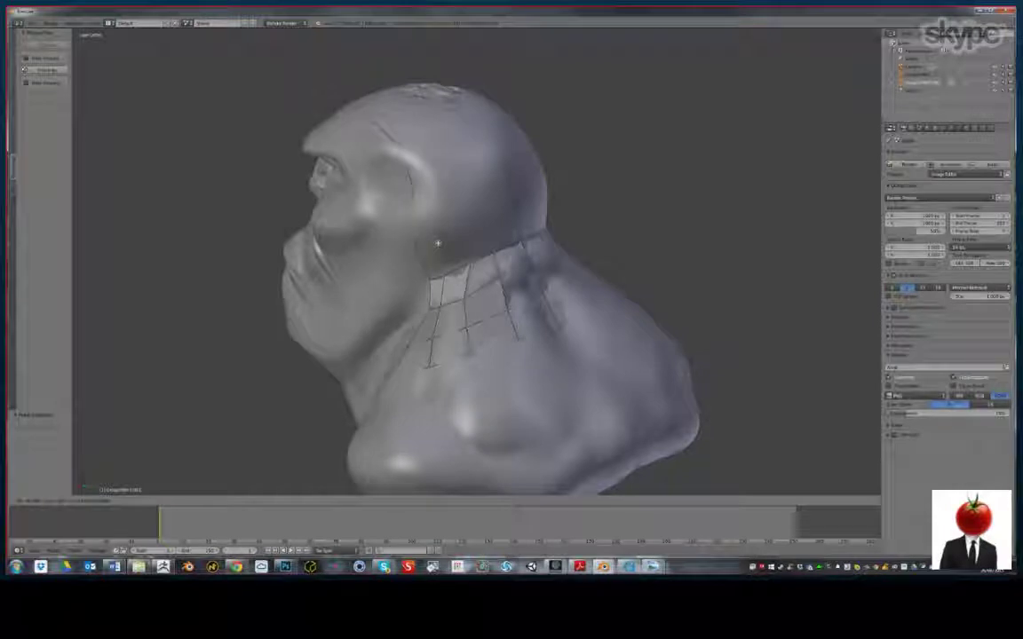
left_click(463, 231)
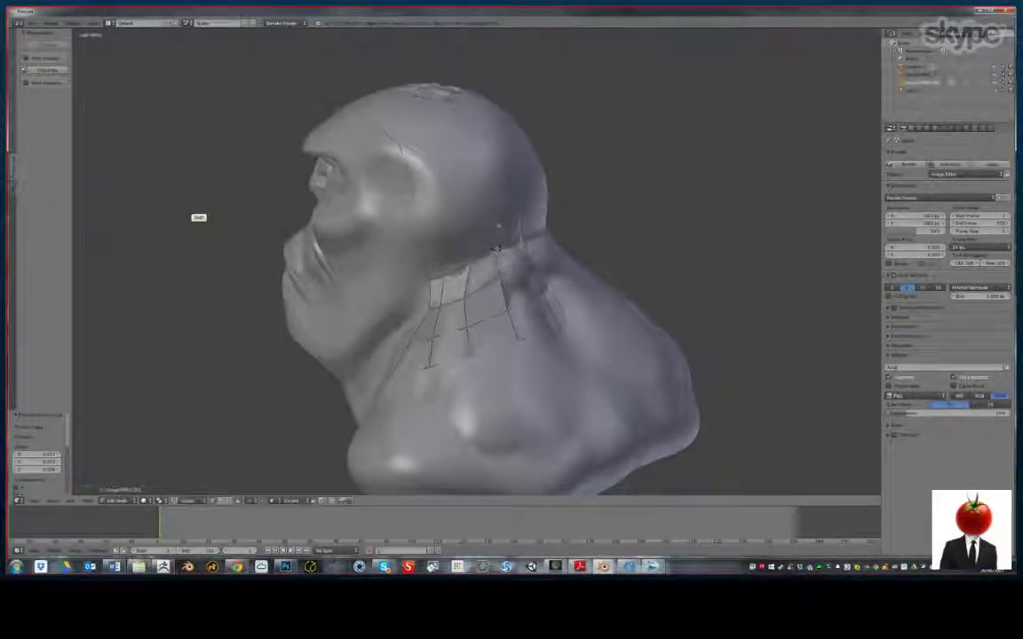
key("f")
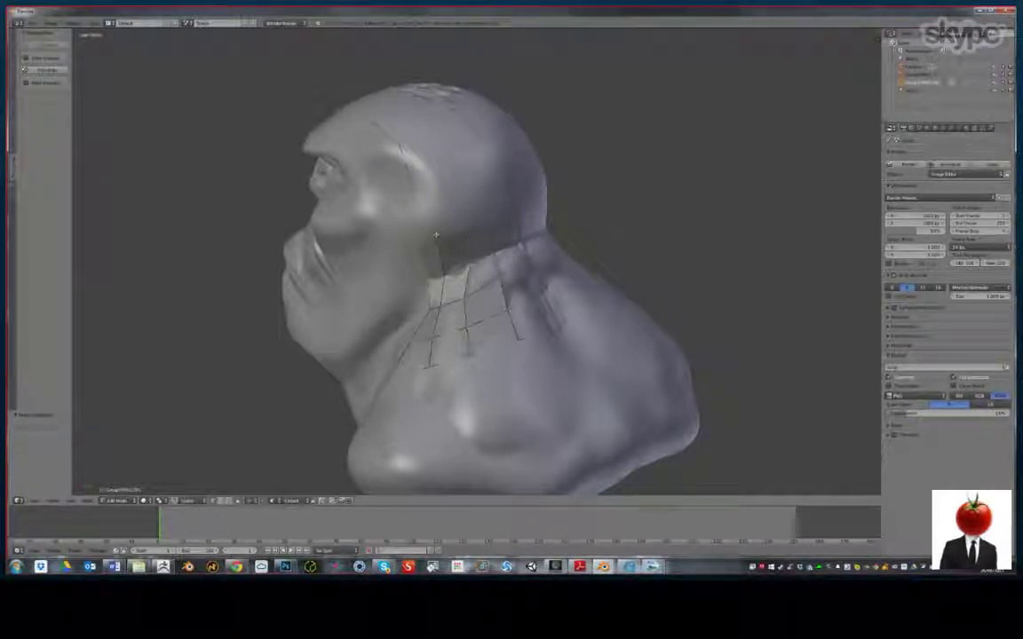
Subdivide the selected edge on the side of the head between the temple and the neck mesh
middle_click_drag(399, 188, 424, 202)
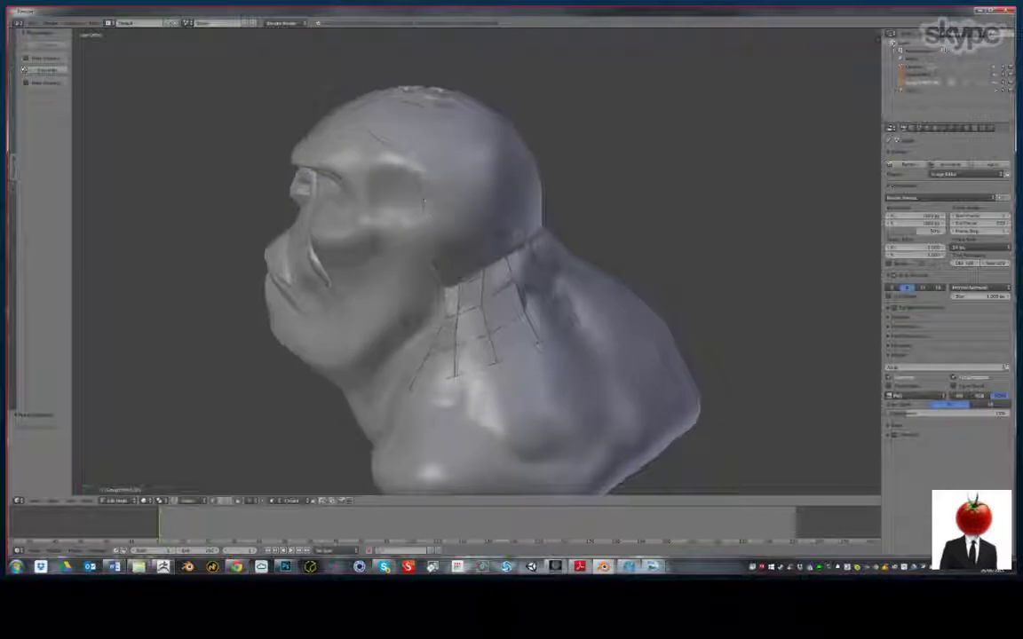
key("w")
left_click(421, 260)
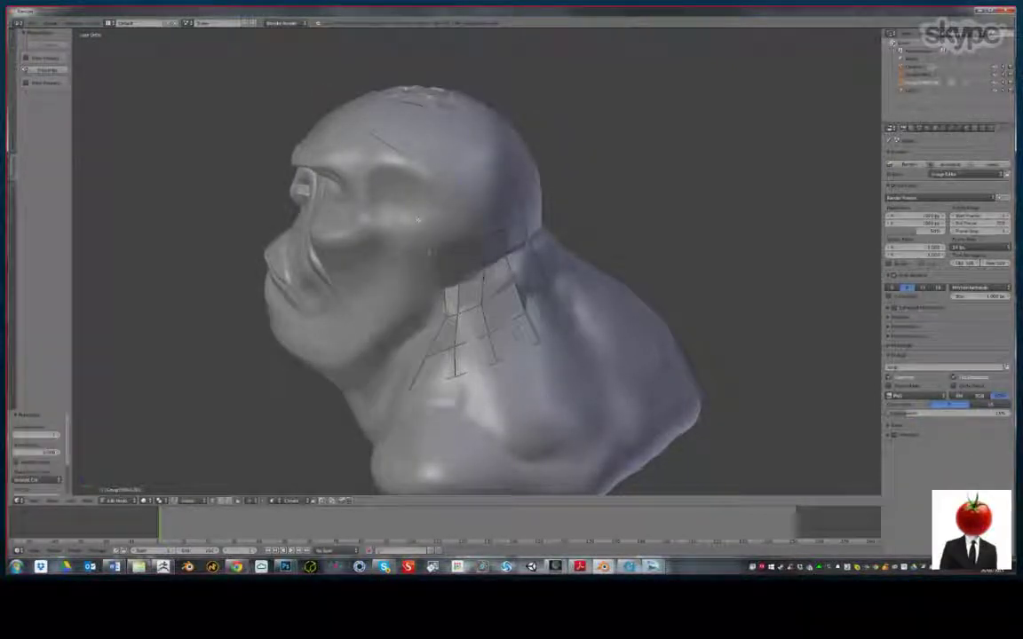
Place the midpoint vertex behind the temple, extrude a snapped row toward the back of the head, and fill the faces down to the skull-base row
key("g")
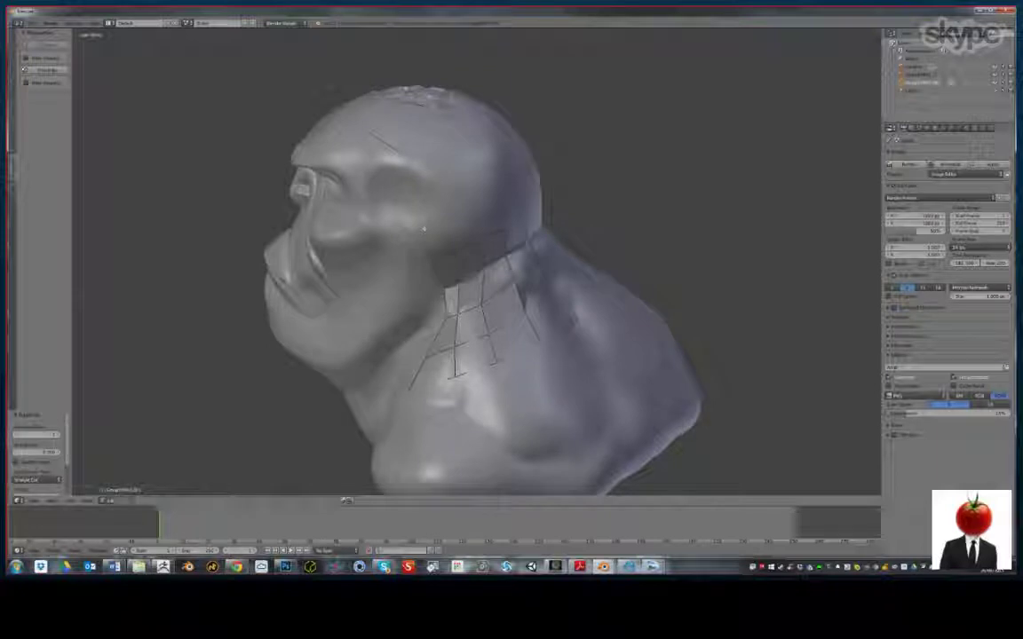
left_click(435, 223)
key("k")
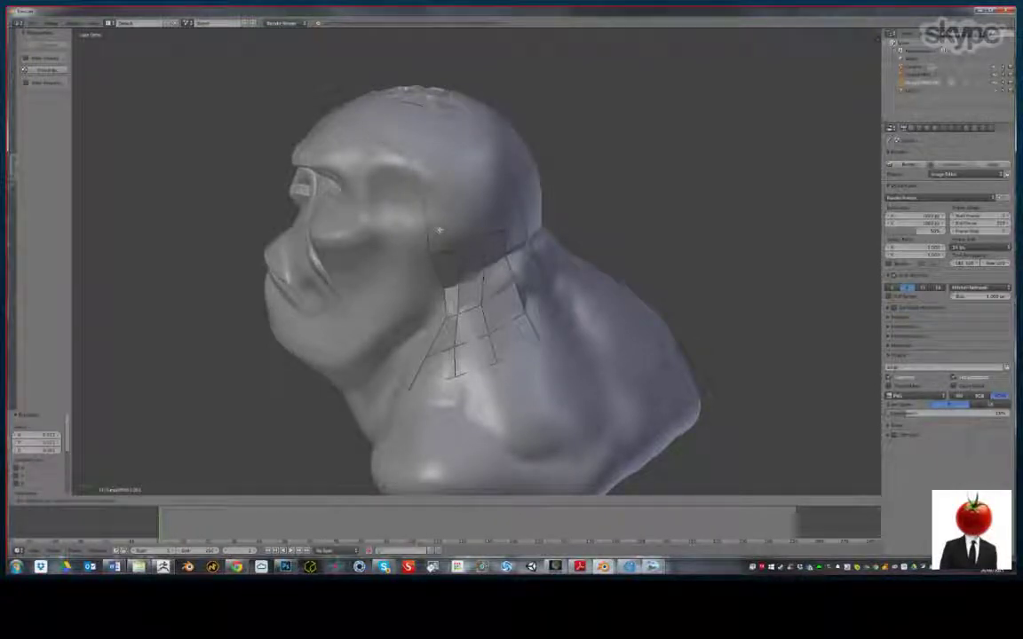
left_click(446, 223)
key("e")
left_click(474, 215)
key("e")
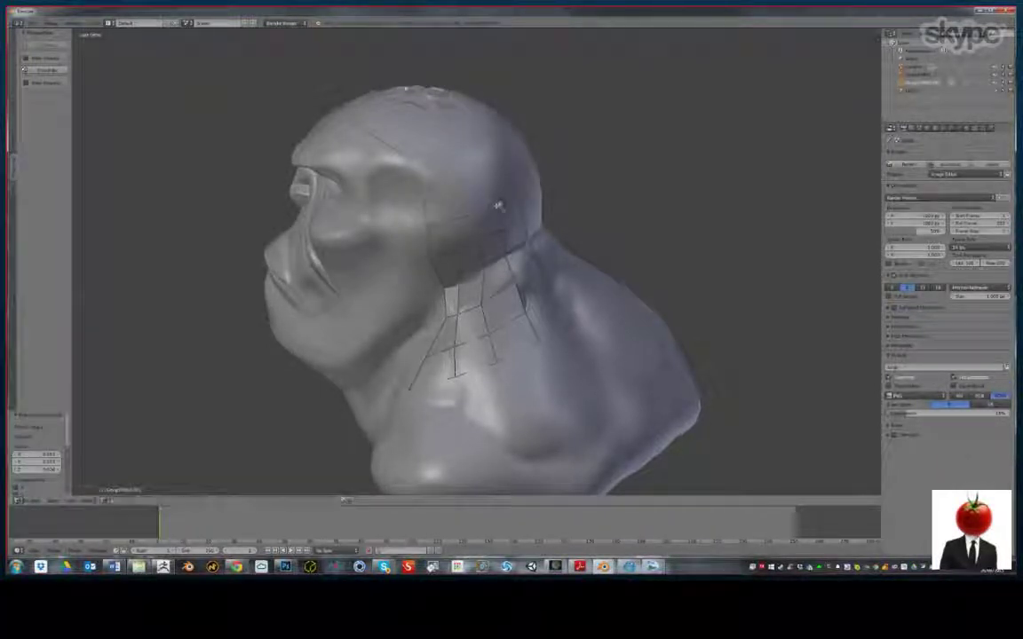
left_click(499, 204)
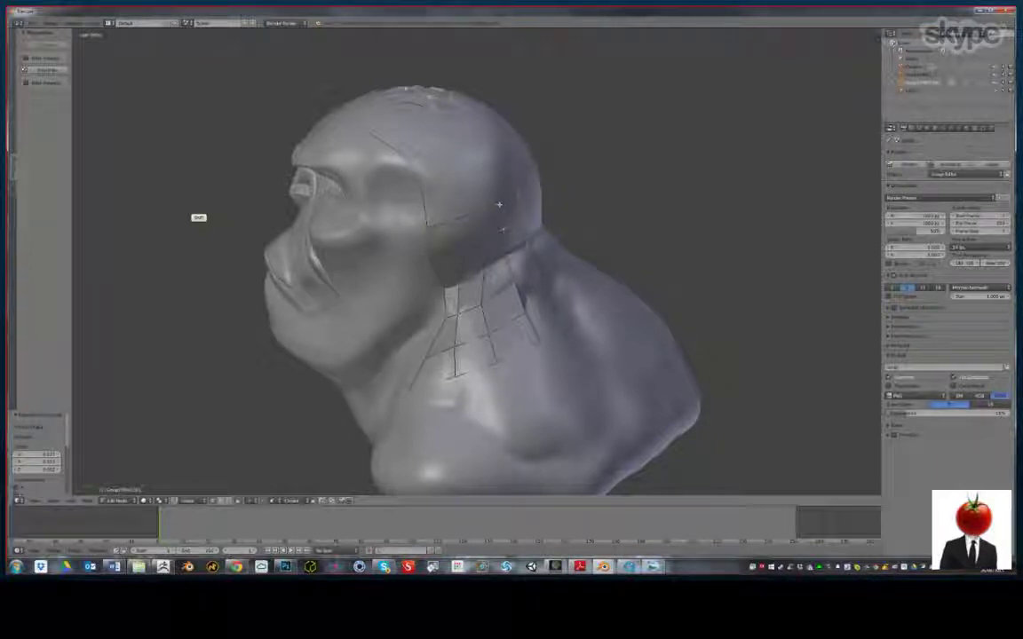
key("f")
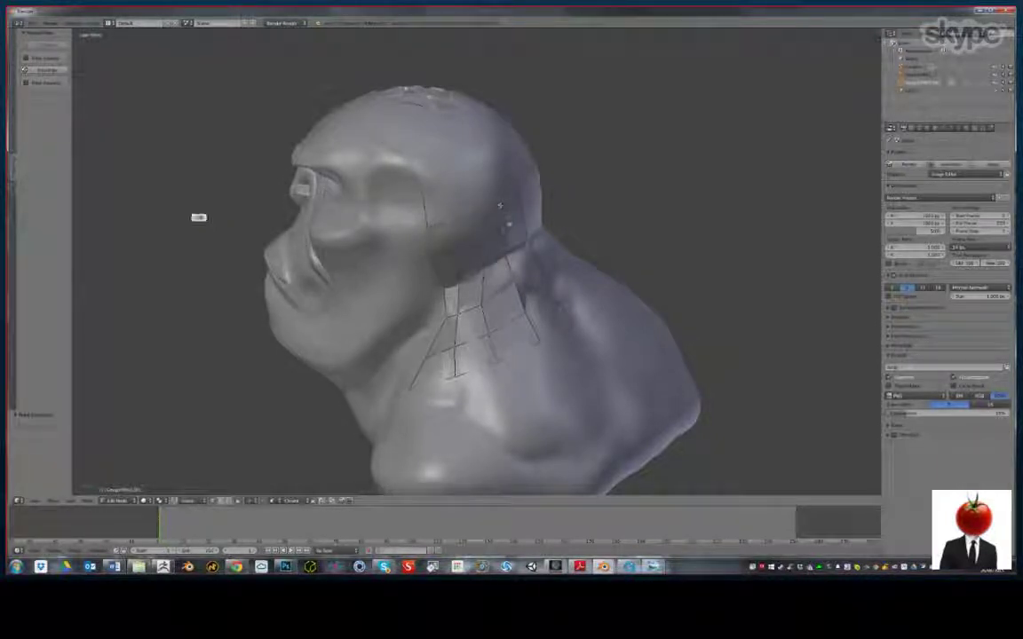
mouse_move(456, 211)
middle_mouse_down()
mouse_move(443, 214)
mouse_move(462, 212)
middle_mouse_up()
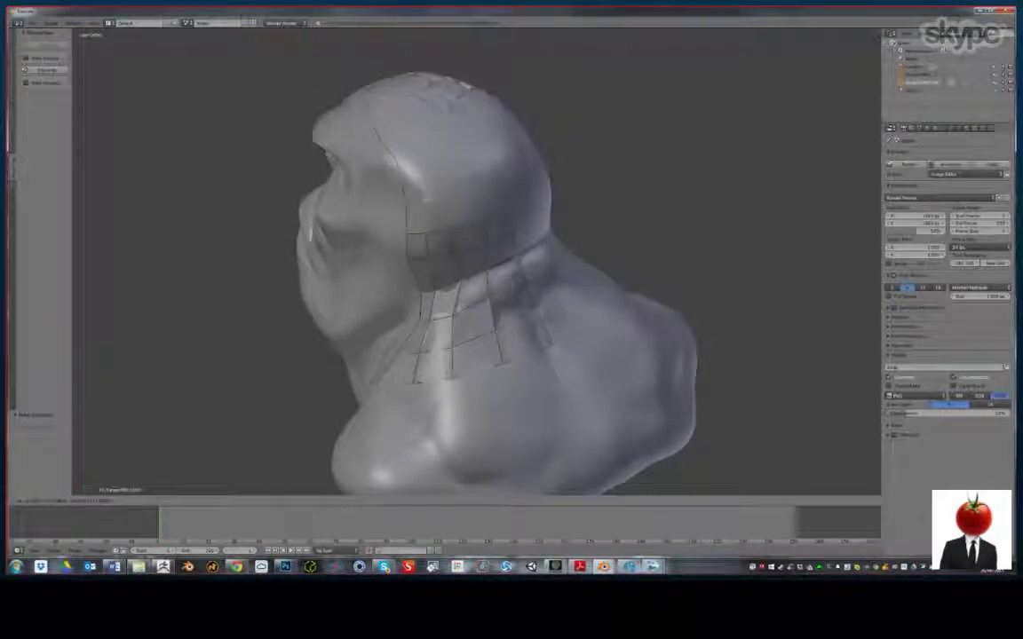
Extrude another row of snapped vertices higher on the side of the head and fill the faces joining it to the row below
left_click(426, 199)
key("e")
left_click(467, 189)
key("e")
left_click(495, 188)
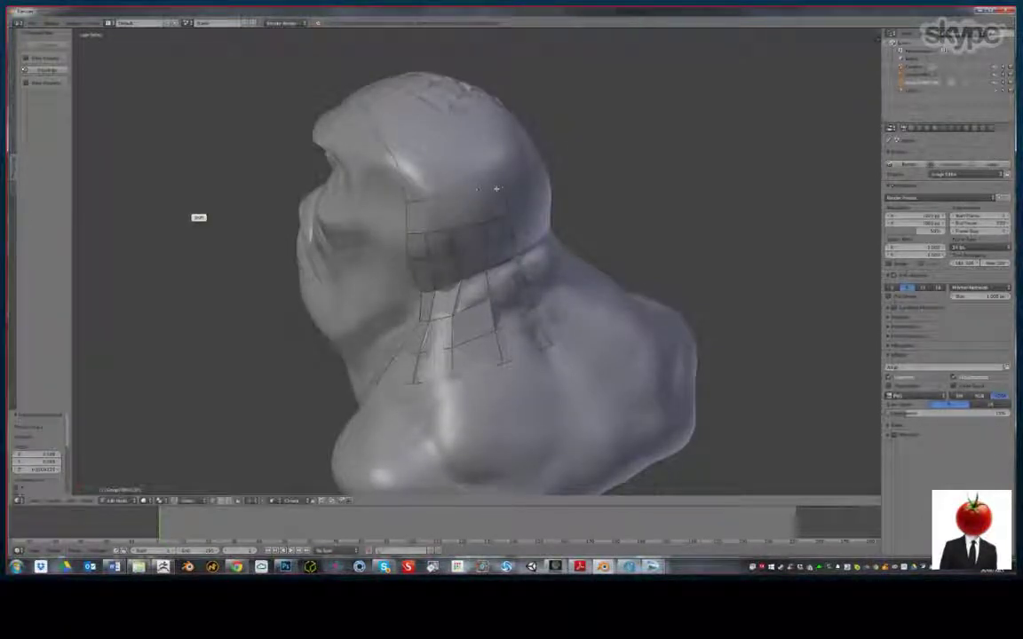
right_click(453, 189, "shift")
key("ctrl+z")
key("ctrl+z")
key("ctrl+z")
key("ctrl+z")
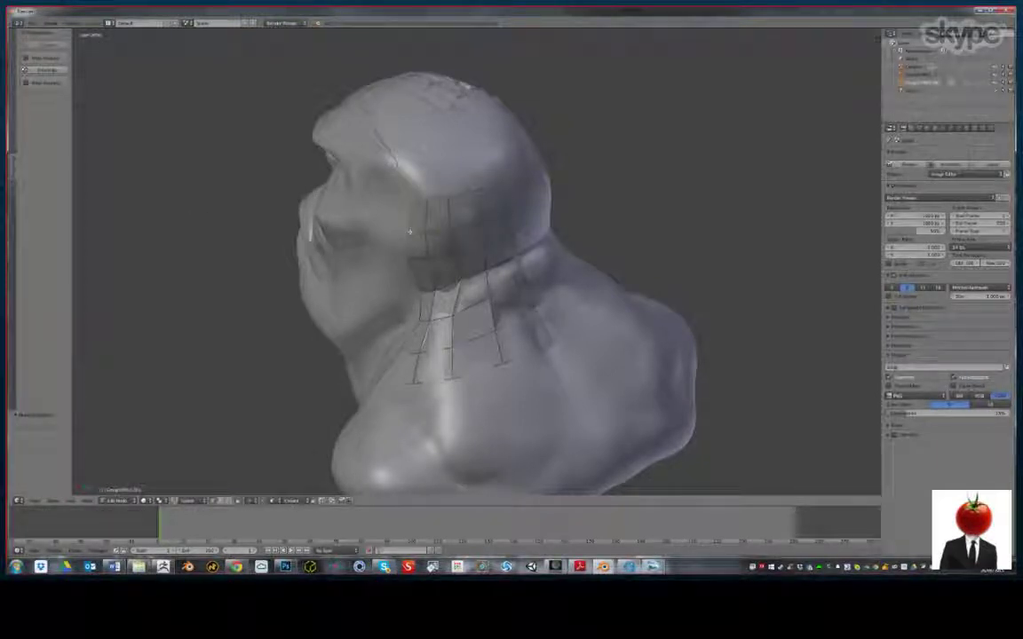
Extrude from the lower end of the temple edge toward the back of the skull and fill the faces joining it to the row below
middle_click_drag(484, 230, 489, 176)
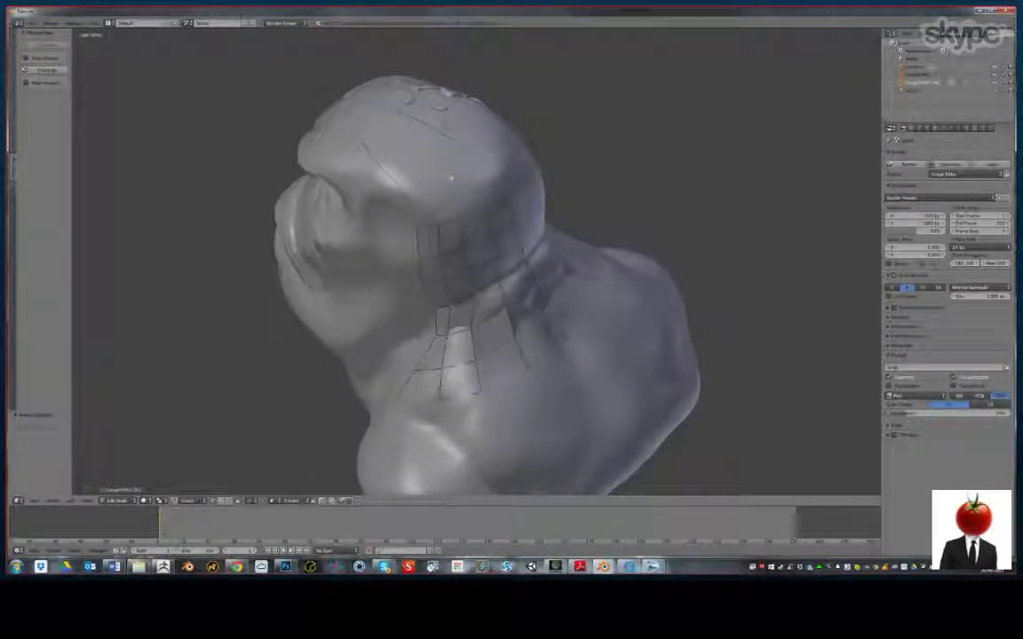
right_click(405, 190)
key("e")
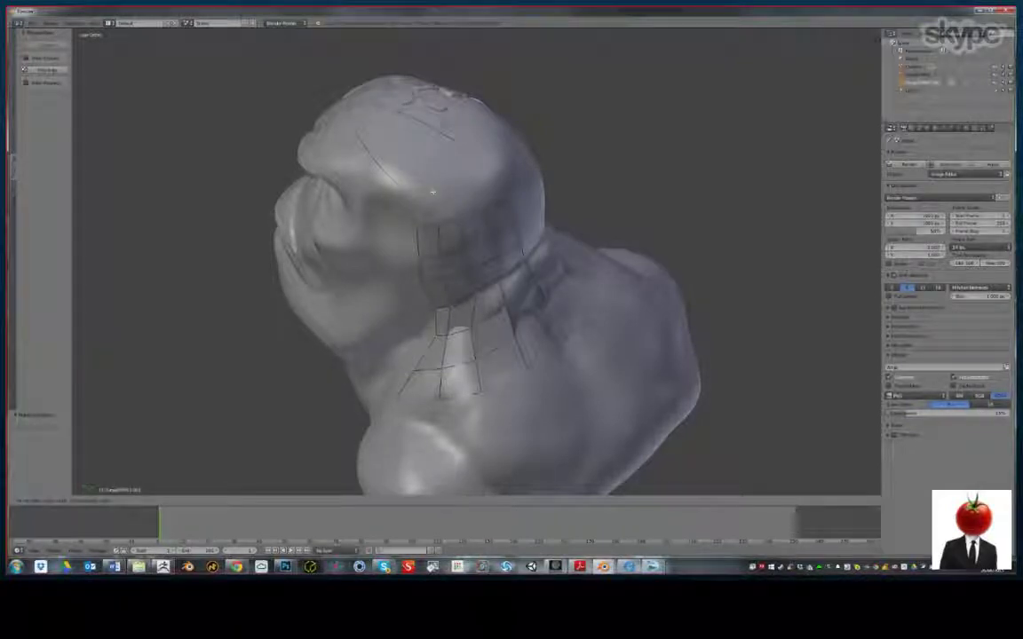
left_click(448, 187)
left_click(504, 200)
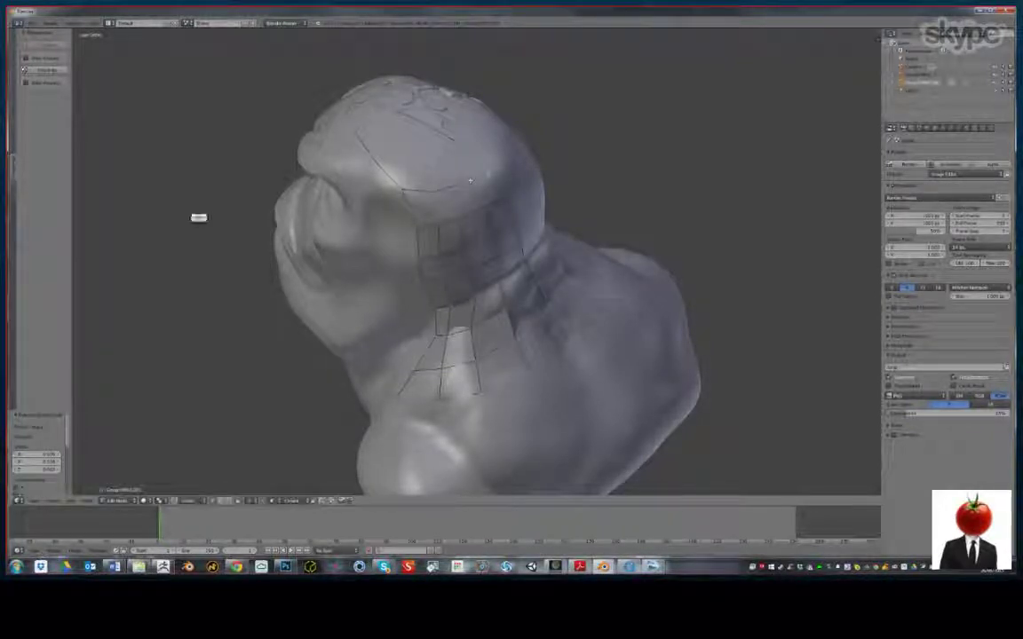
key("f")
key("f")
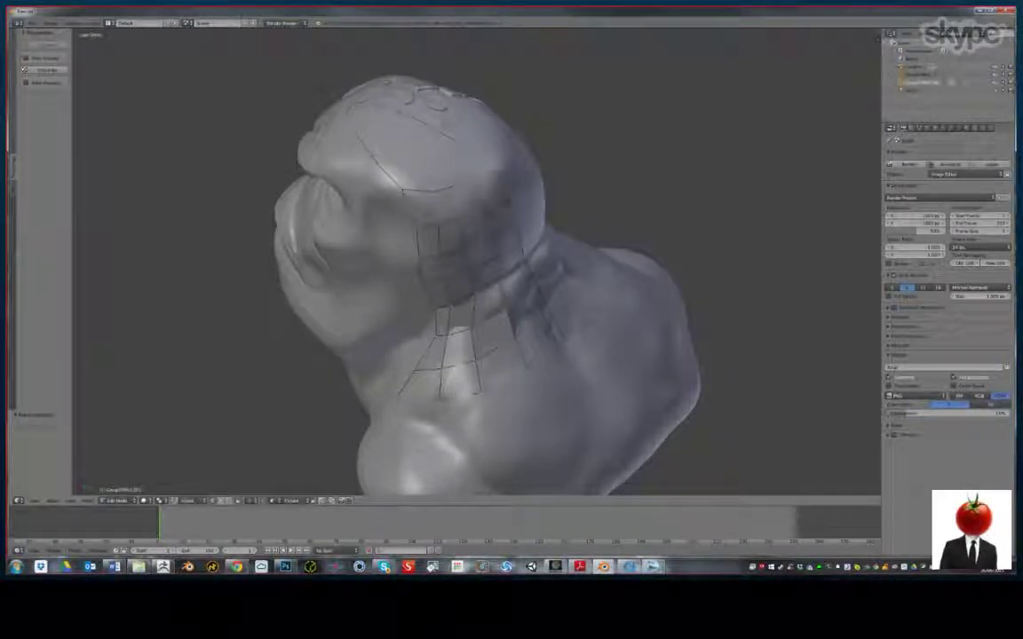
Extrude two snapped vertices up the side of the cranium and join the last one to the end of the crown edge
middle_click_drag(434, 195, 451, 214)
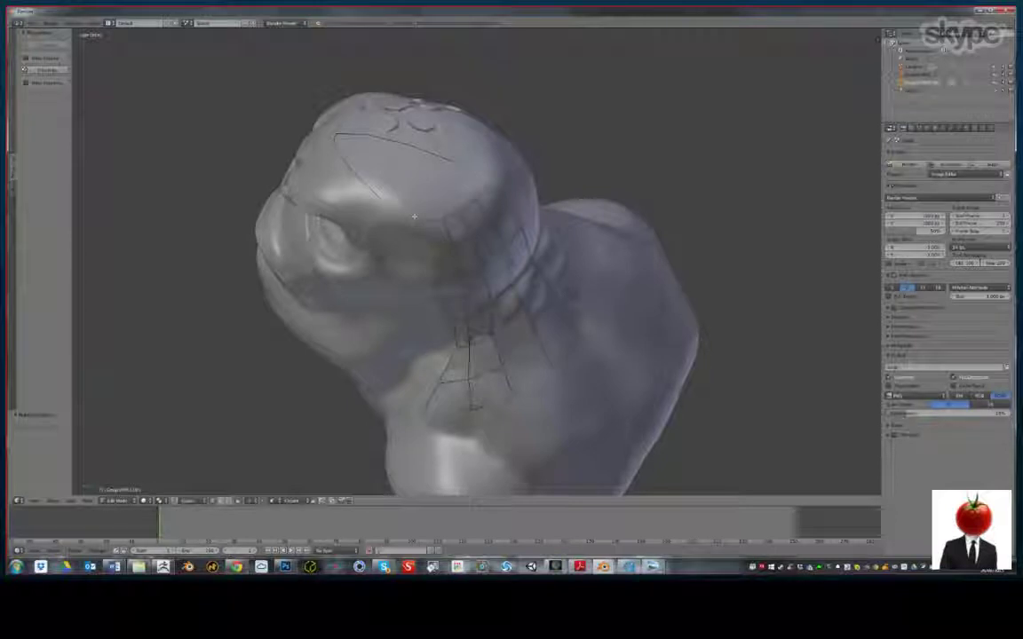
key("e")
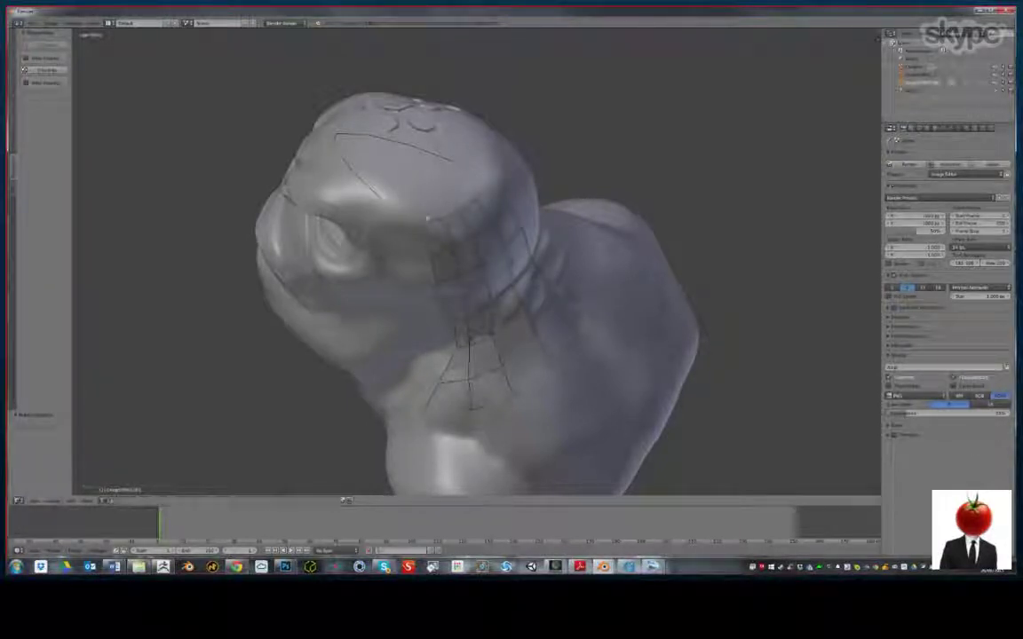
left_click(442, 195)
key("e")
left_click(452, 177)
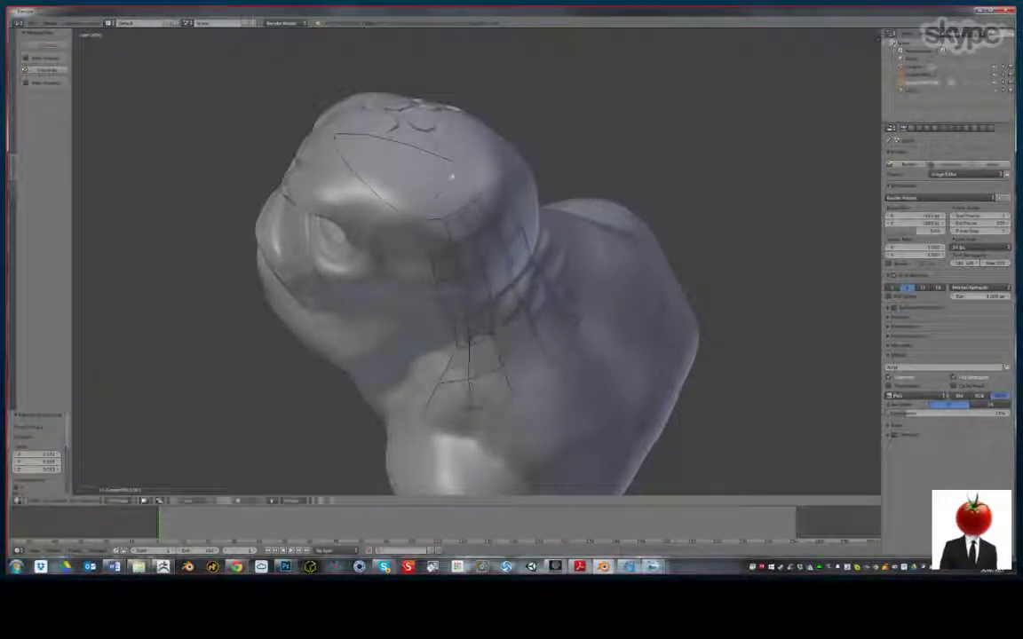
right_click(451, 160, "shift")
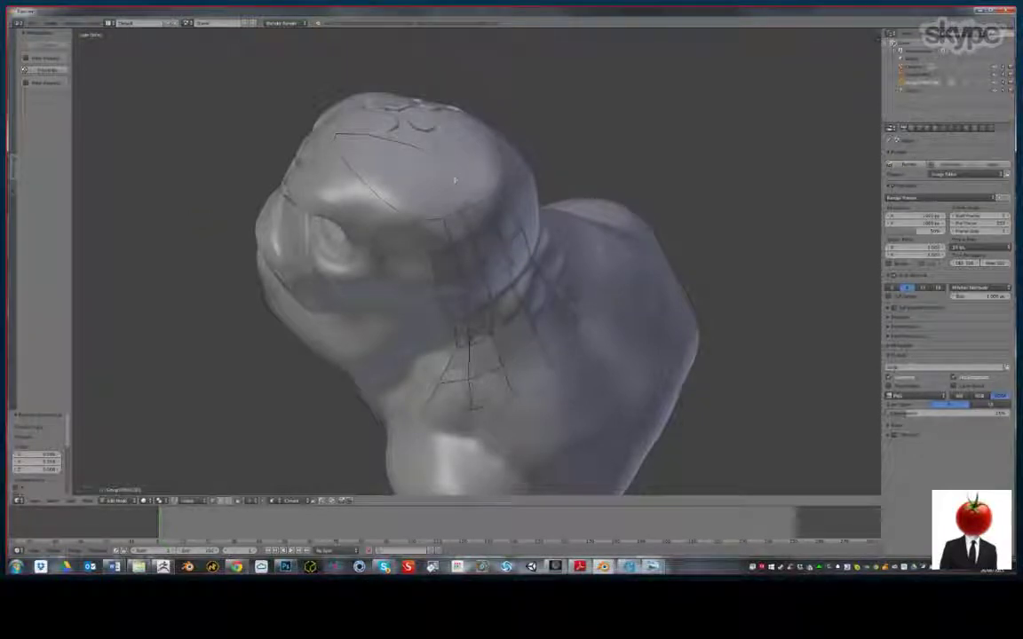
key("f")
Fill the face between the new cranium vertices and the row above the temple
right_click(471, 199)
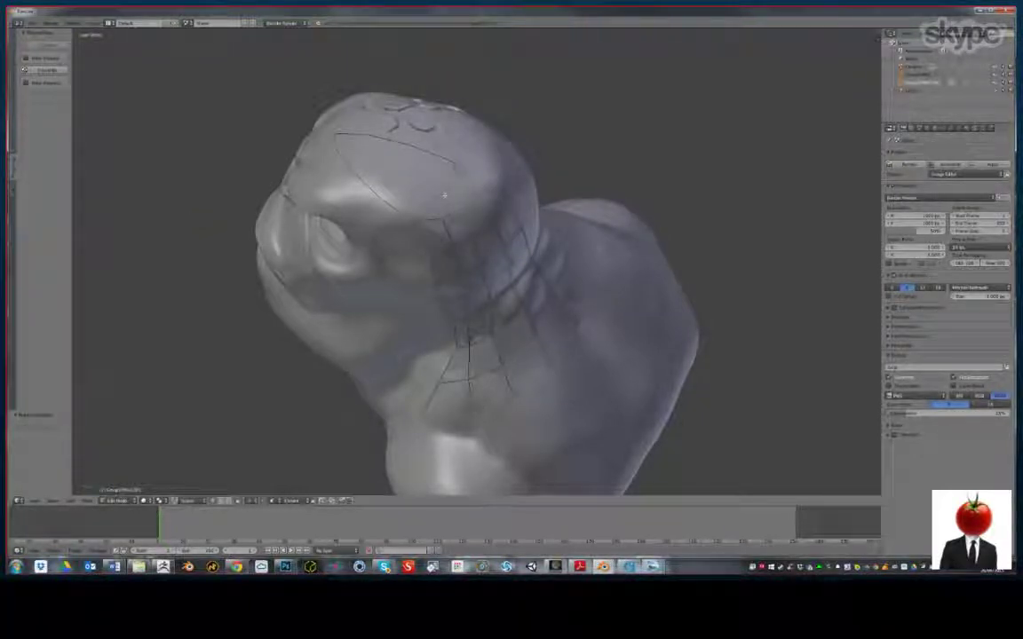
right_click(424, 216)
right_click(449, 217, "shift")
key("f")
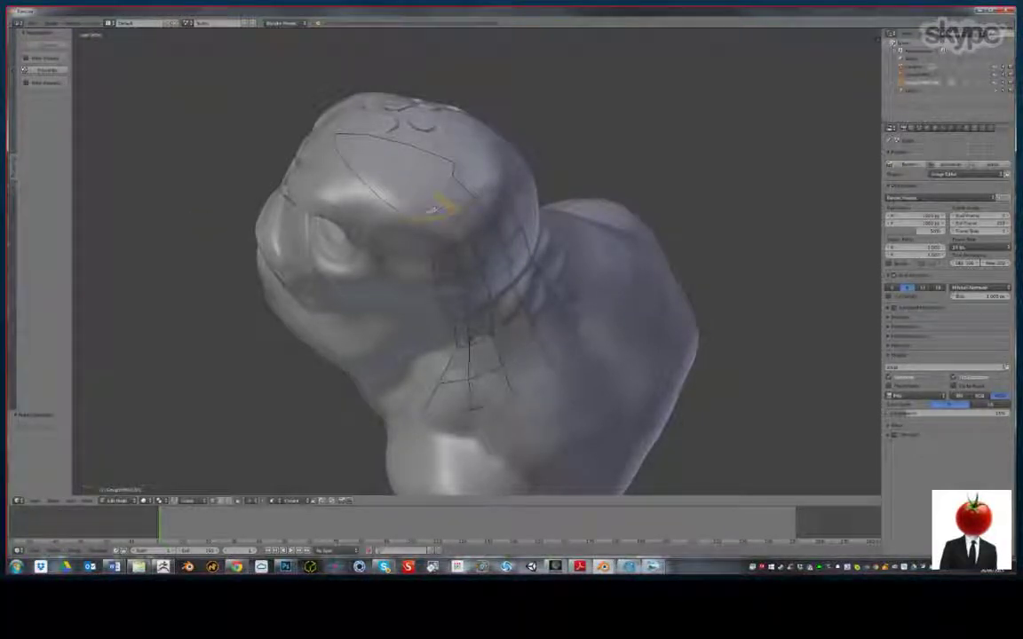
middle_click_drag(450, 198, 433, 215)
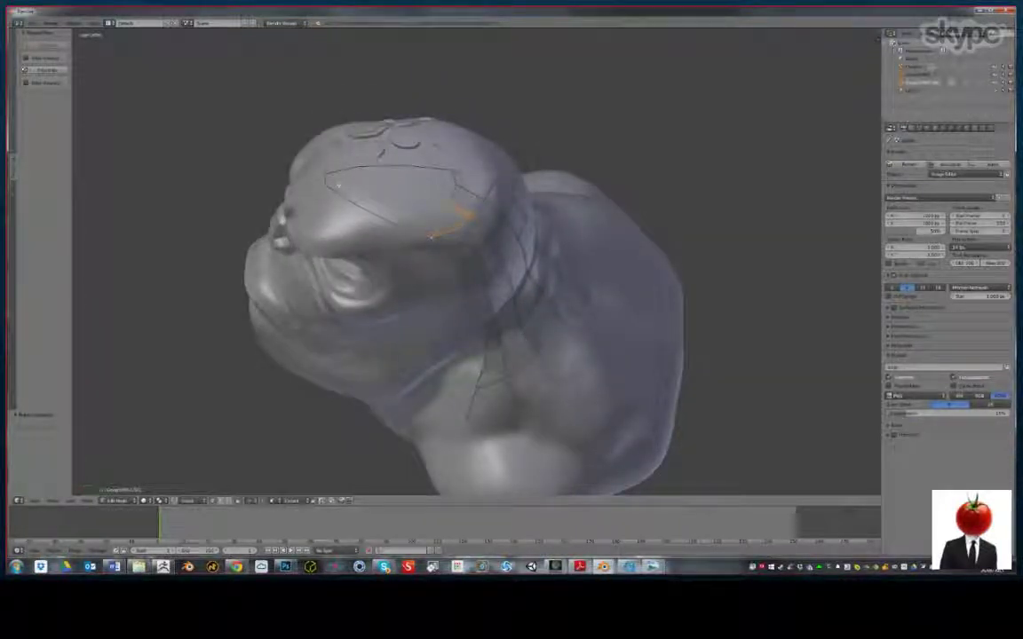
Fill the forehead end of the open patch, then extrude vertices across its rear part and fill the faces around them
key("a")
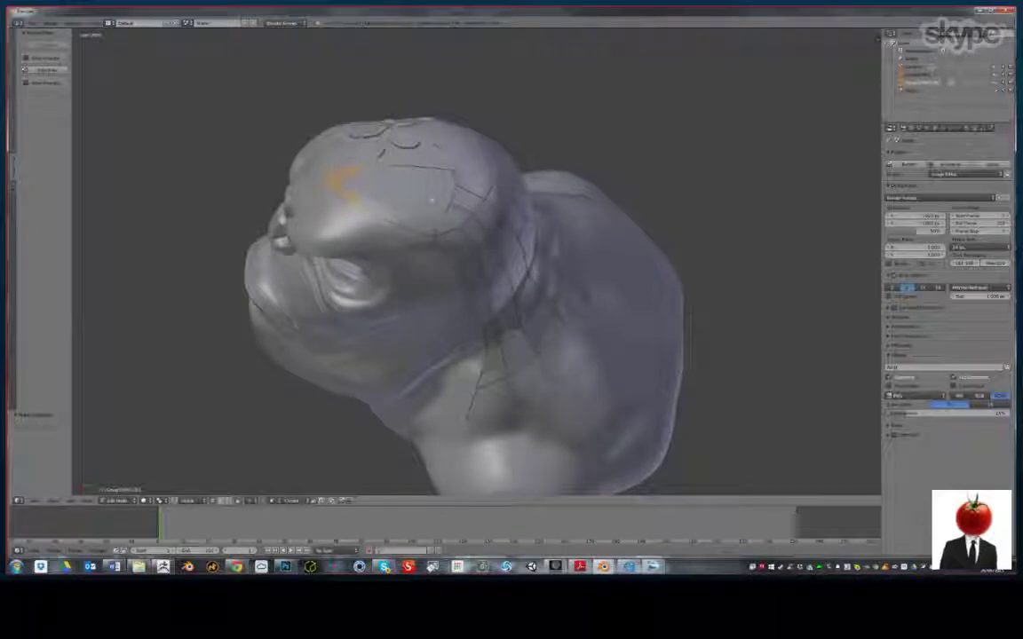
key("a")
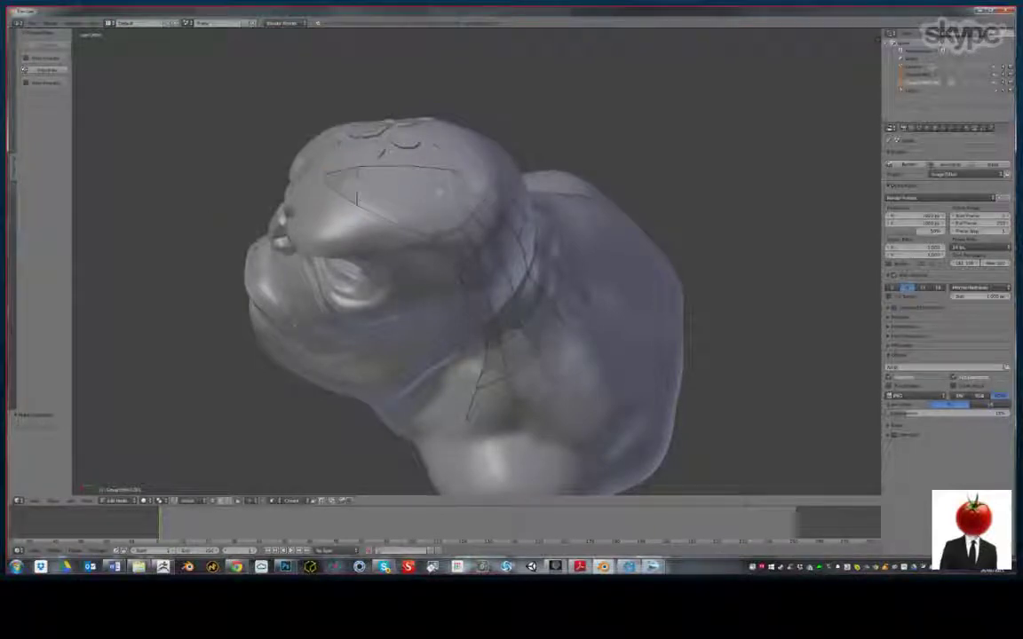
key("e")
left_click(447, 202)
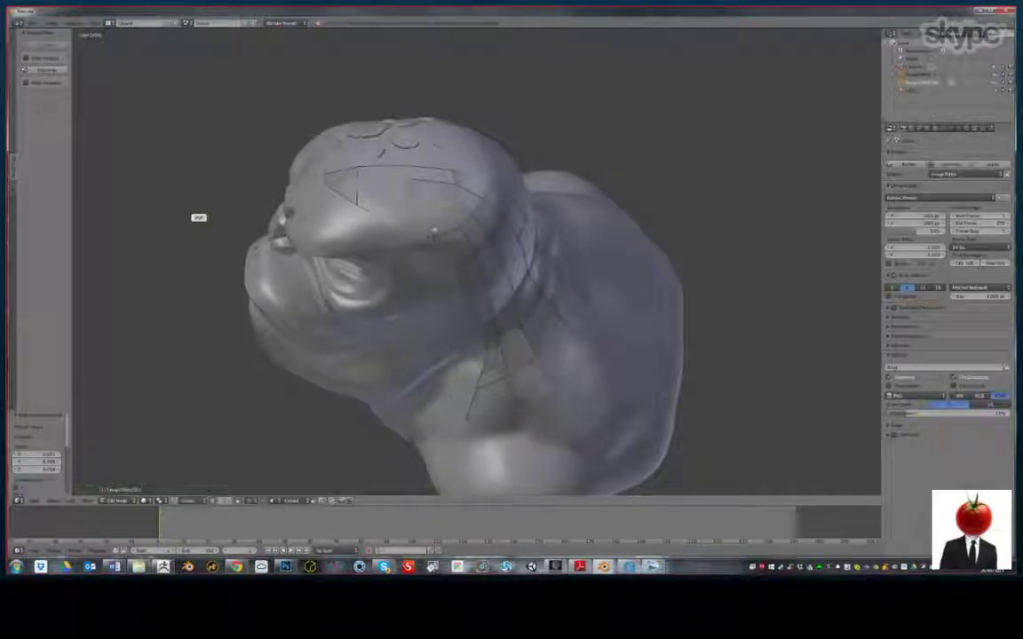
key("ctrl+z")
key("ctrl+shift+z")
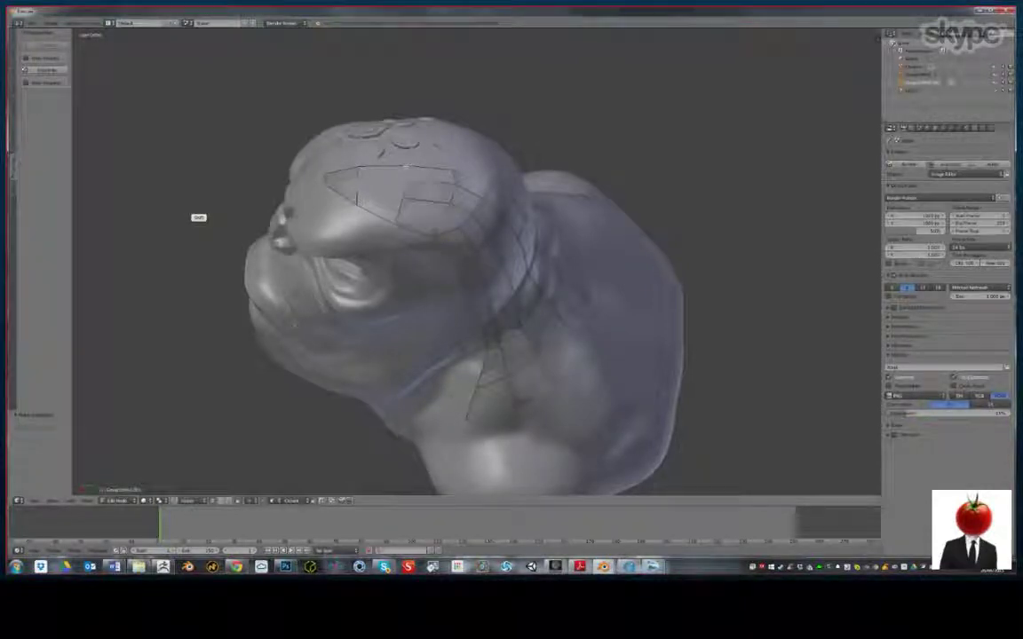
right_click(448, 178)
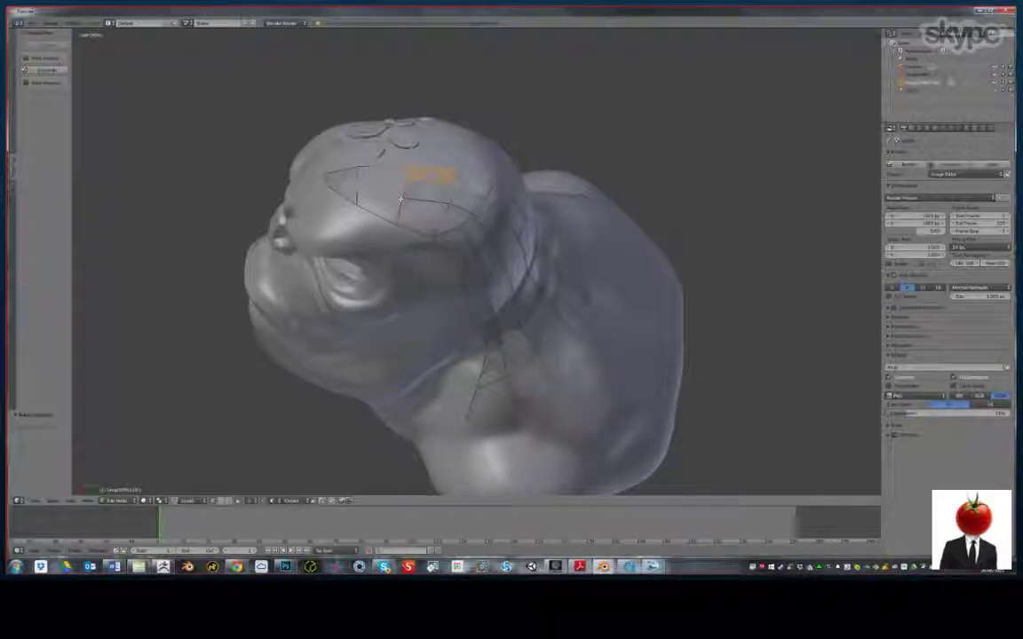
Fill the remaining gap between the forehead face and the rear cranium faces
key("a")
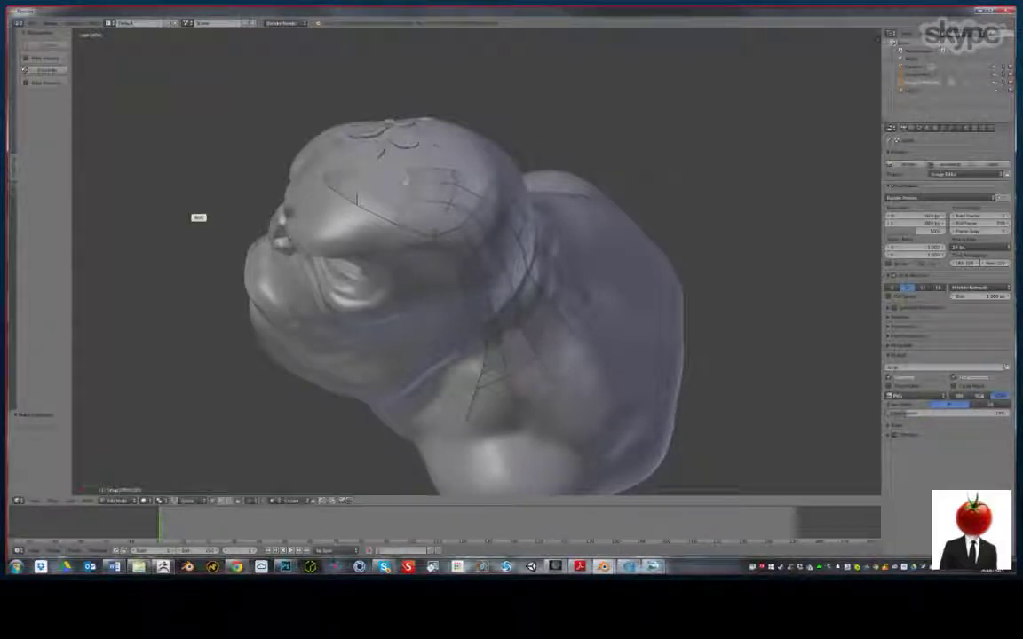
mouse_move(406, 179)
left_mouse_down()
mouse_move(363, 169)
mouse_move(357, 197)
mouse_move(403, 230)
left_mouse_up()
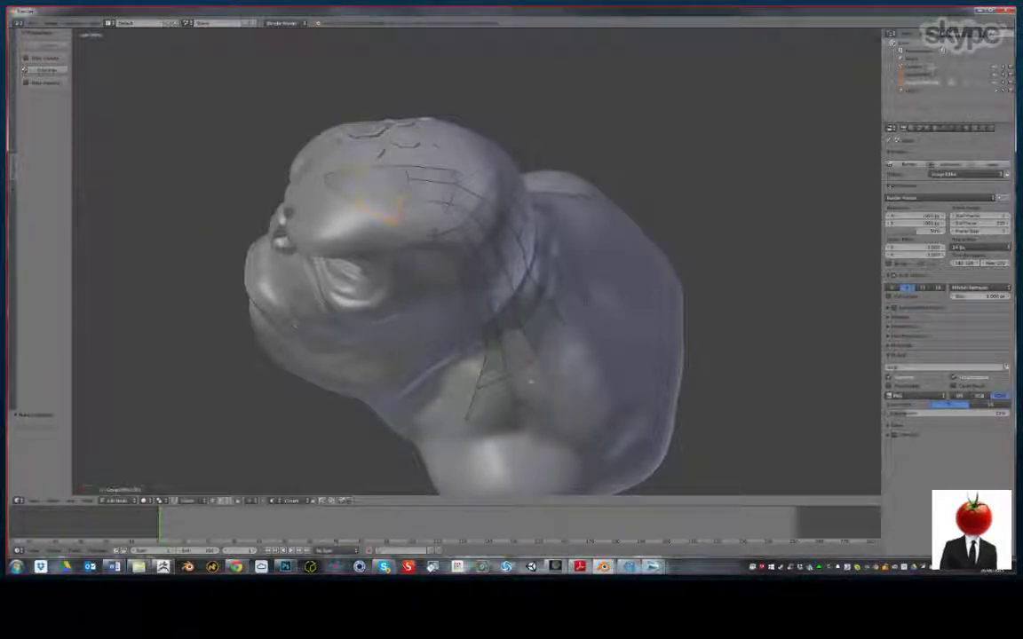
middle_click_drag(400, 232, 472, 288)
middle_click_drag(355, 293, 353, 164)
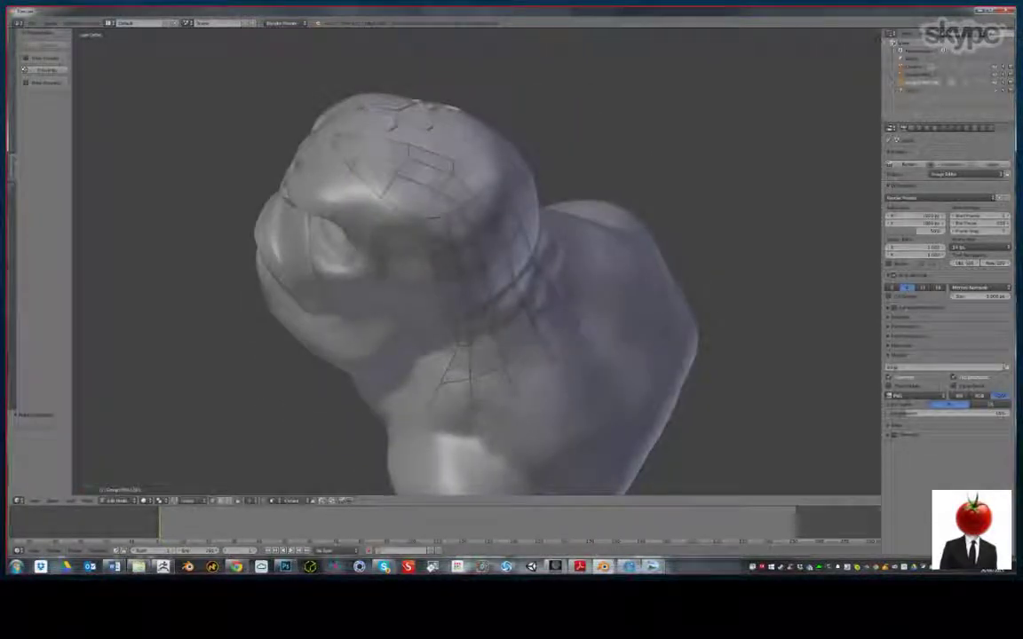
Isolate the low-poly mesh in local view and examine its overall shape from the front and side
middle_click_drag(512, 326, 450, 286)
middle_click_drag(495, 300, 481, 300)
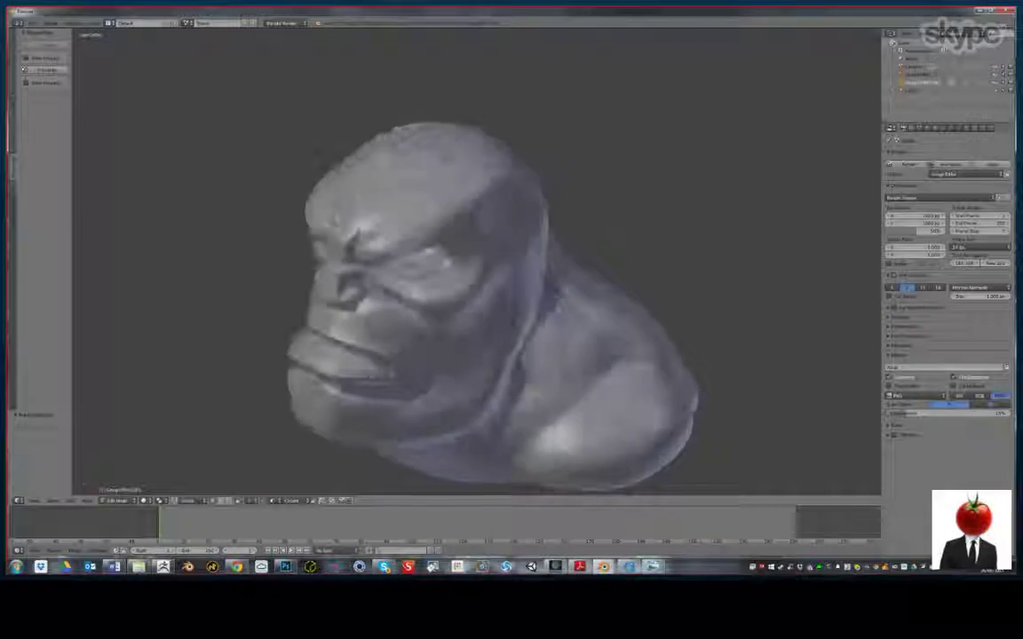
scroll(481, 301, "down", 1)
key("KP_Divide")
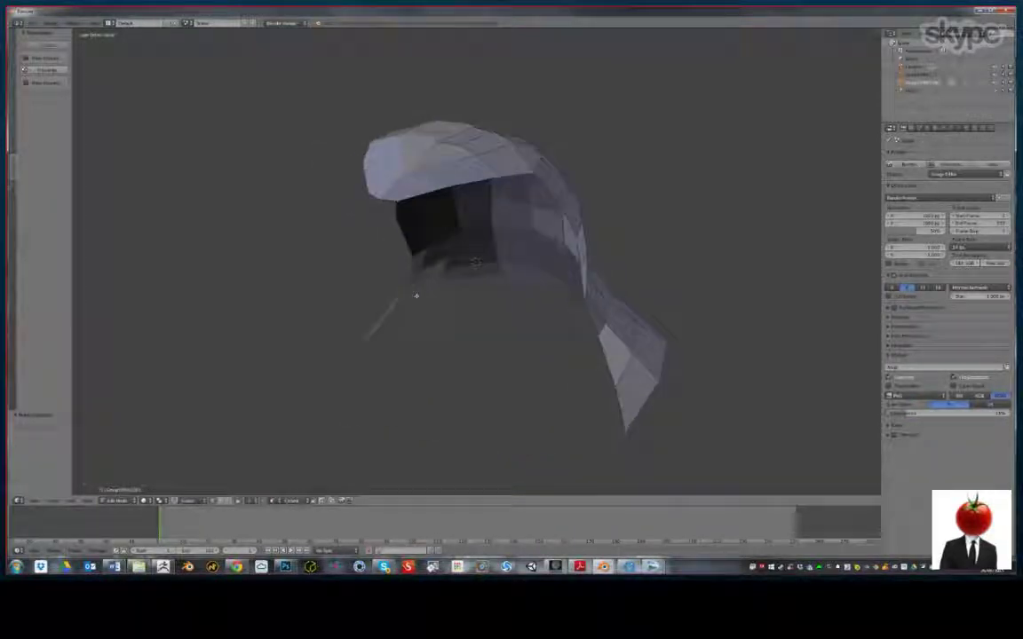
key("KP_1")
middle_click_drag(468, 284, 228, 352)
Add a level 1 Subdivision Surface modifier to the mesh and return to the full scene in Object Mode
key("Tab")
key("ctrl+1")
key("Tab")
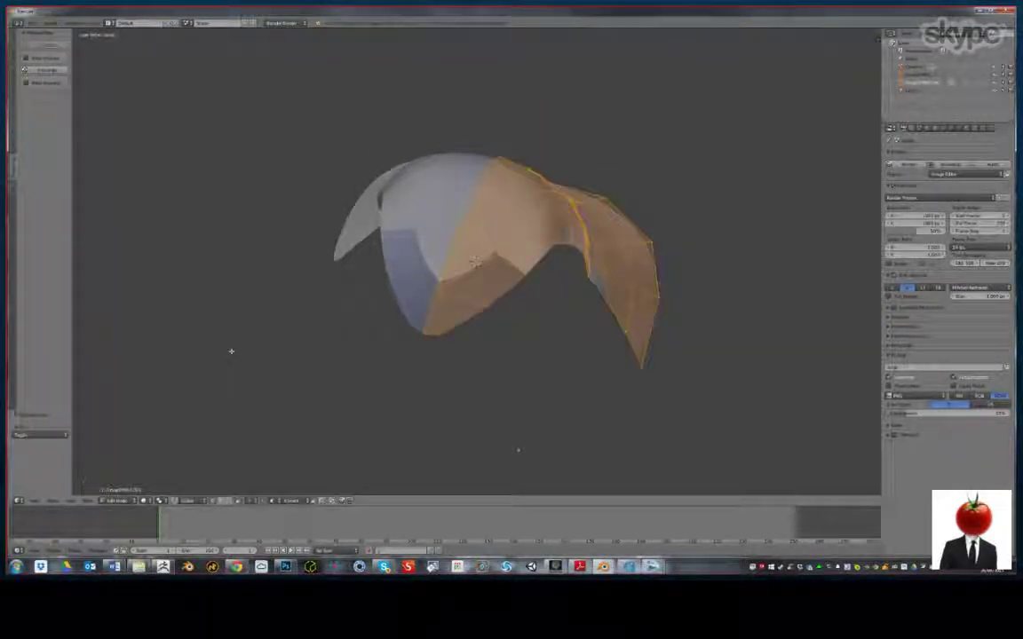
key("Tab")
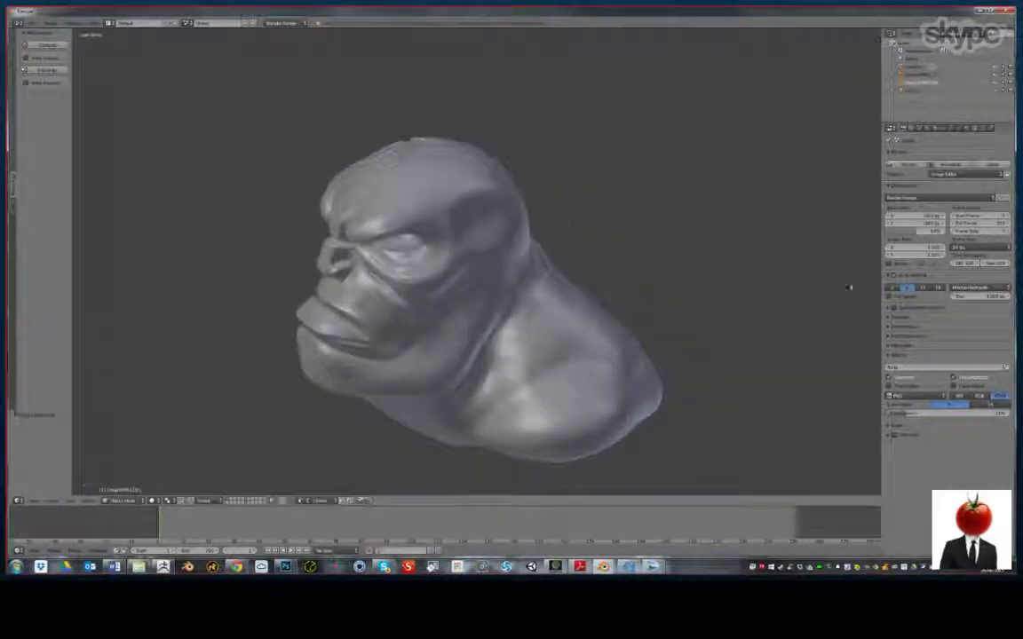
Add a Solidify modifier to the mesh and raise its offset and thickness so the shell stands out from the head
left_click(951, 128)
left_click(945, 154)
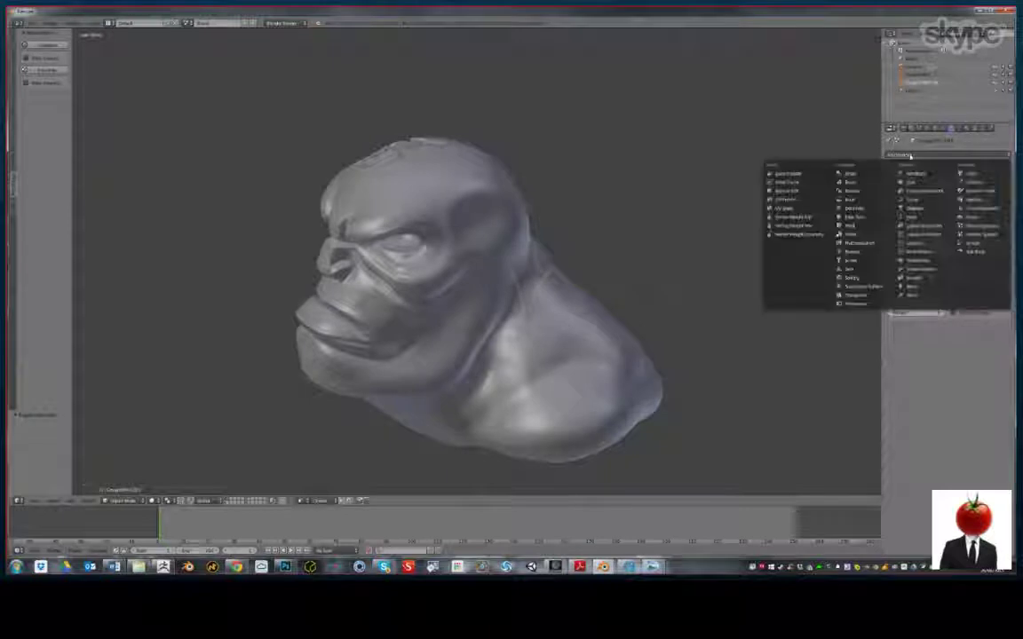
left_click(866, 276)
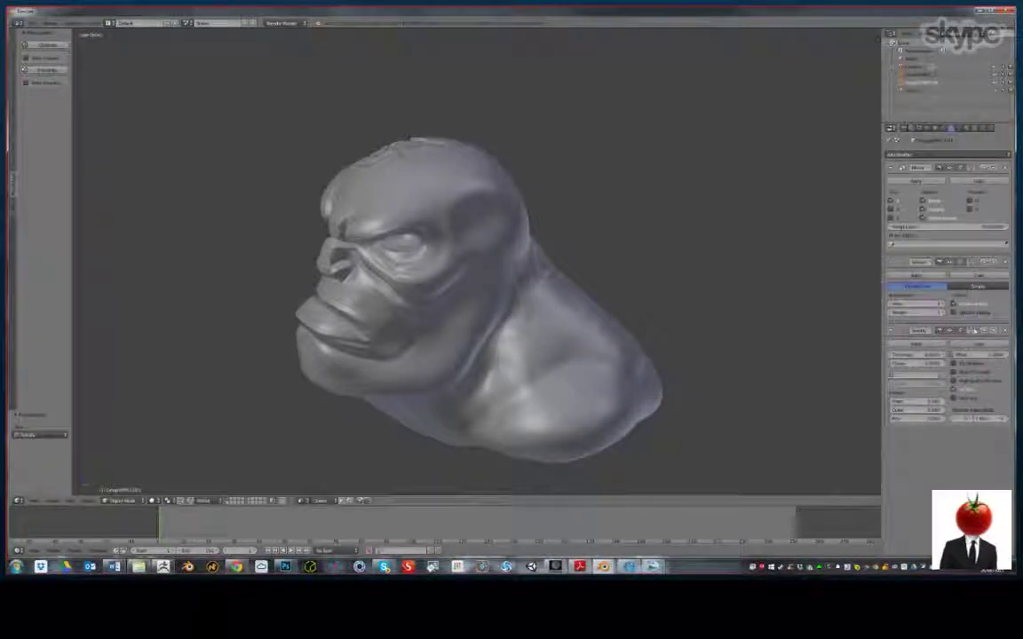
left_click_drag(970, 354, 996, 354)
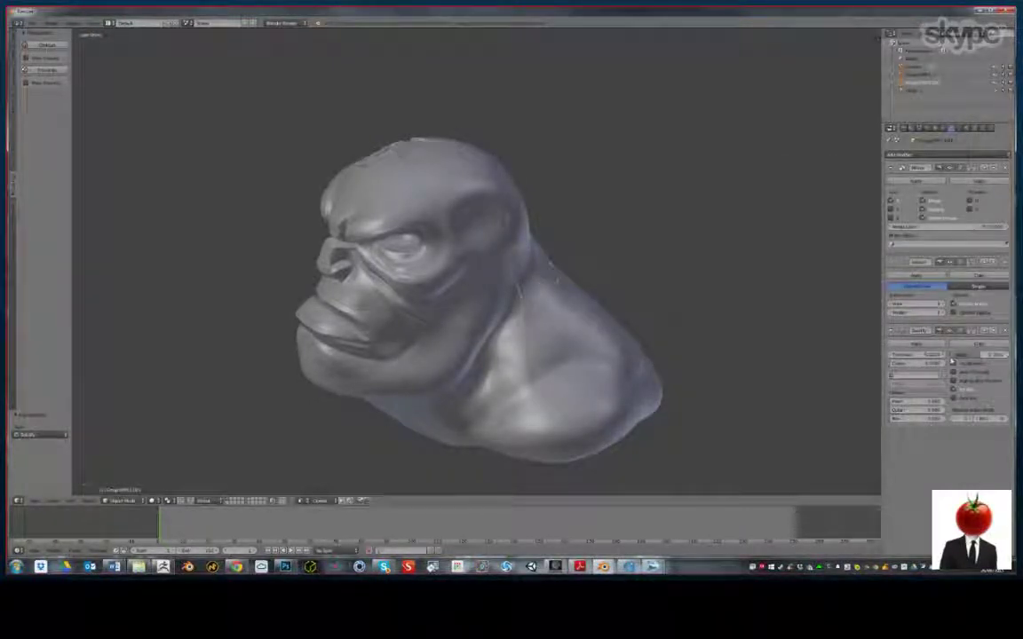
left_click_drag(906, 355, 931, 355)
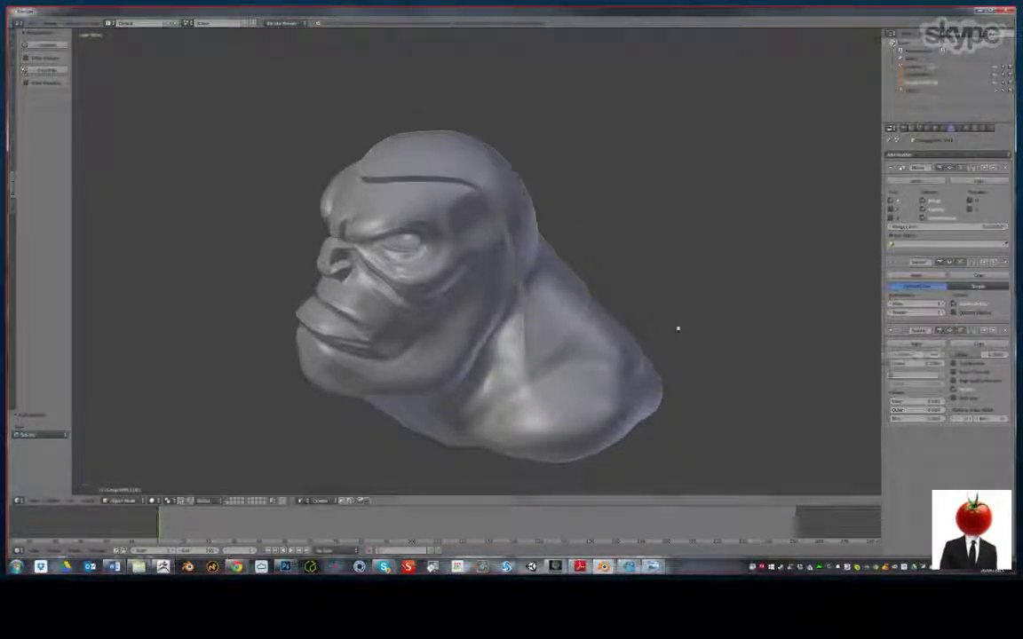
Add a supporting edge loop near the front border of the helmet shell and adjust it around the forehead
mouse_move(676, 327)
middle_mouse_down()
mouse_move(707, 312)
mouse_move(772, 312)
mouse_move(90, 314)
mouse_move(264, 306)
mouse_move(303, 309)
mouse_move(109, 320)
mouse_move(756, 320)
mouse_move(464, 319)
mouse_move(461, 377)
mouse_move(528, 362)
middle_mouse_up()
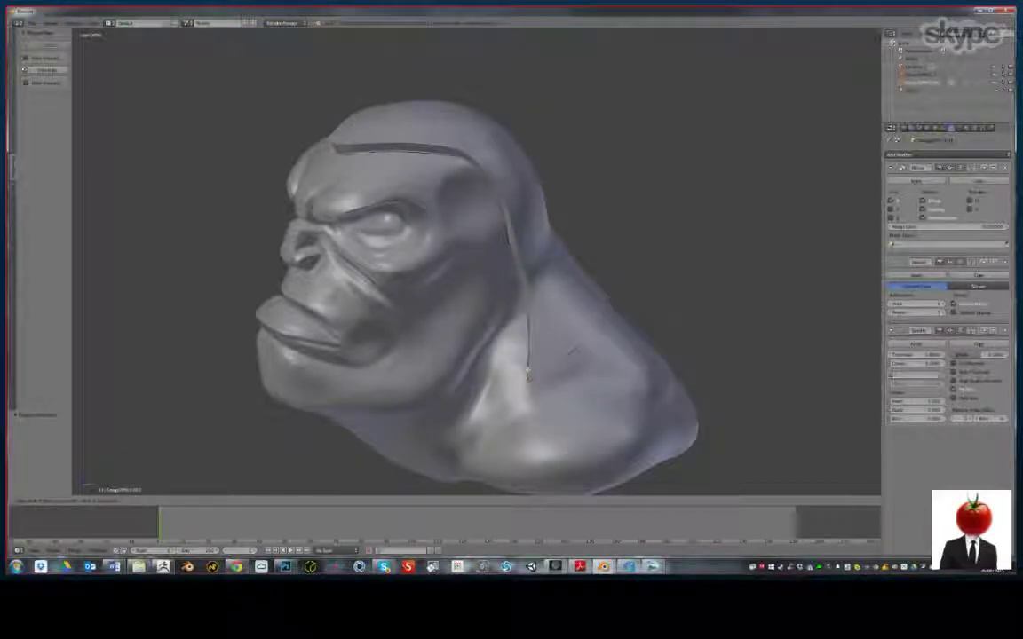
middle_click_drag(528, 375, 619, 348)
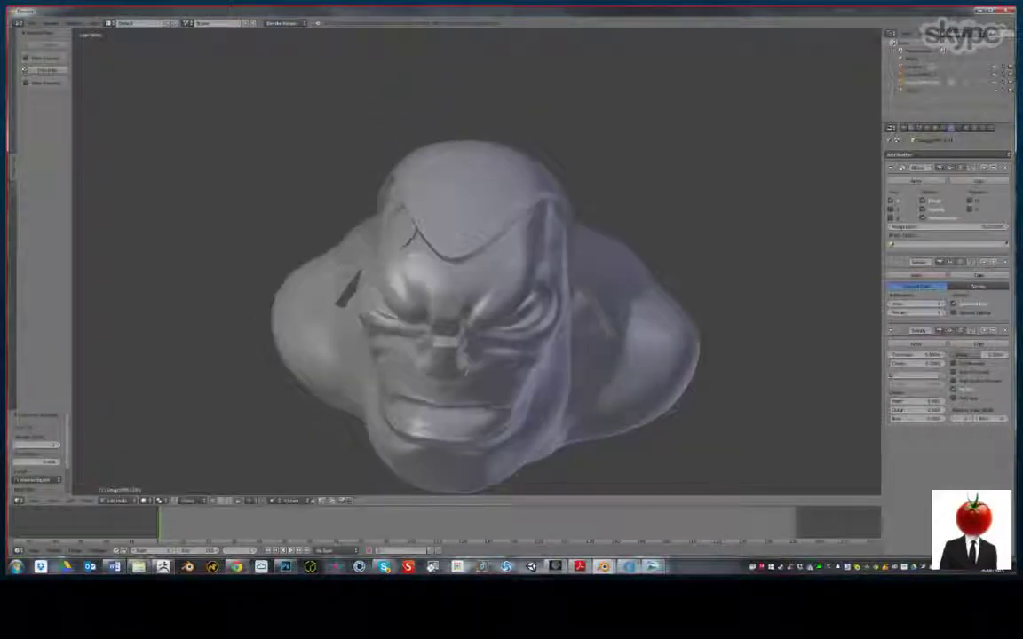
key("ctrl+r")
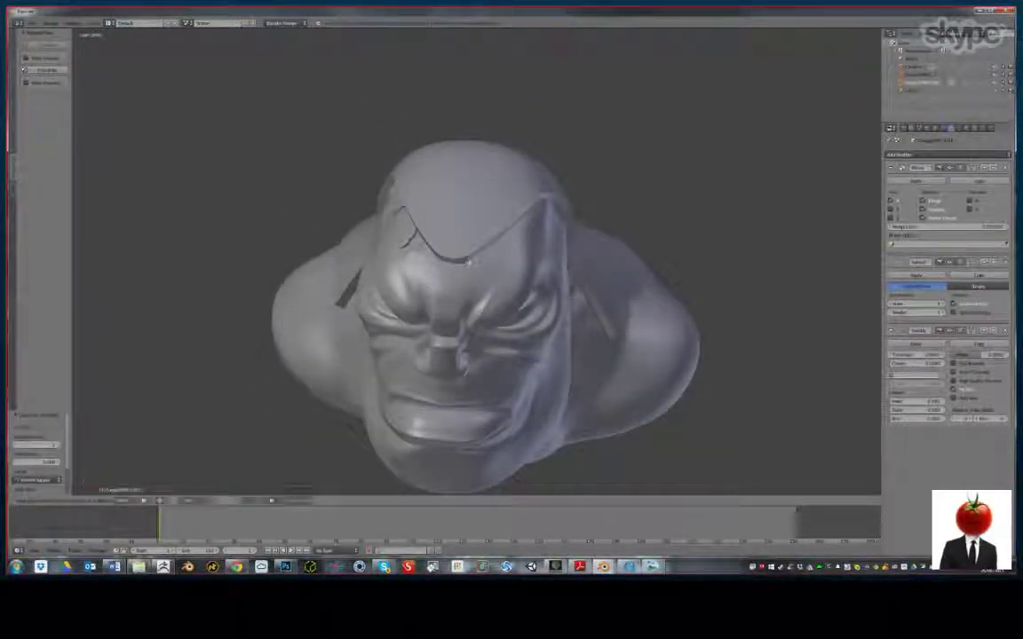
key("Escape")
key("s")
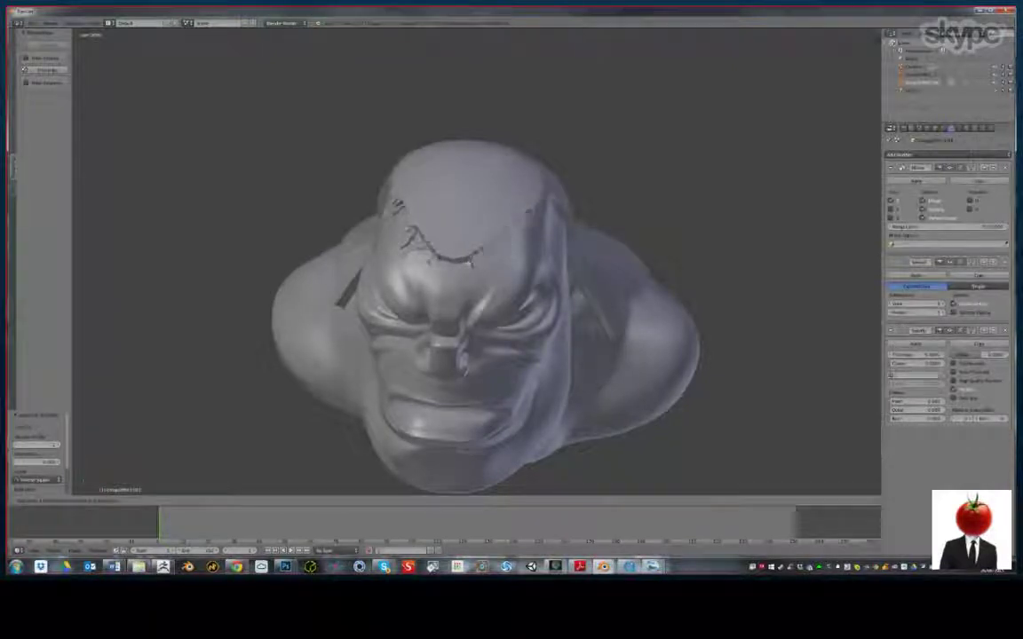
left_click(486, 302)
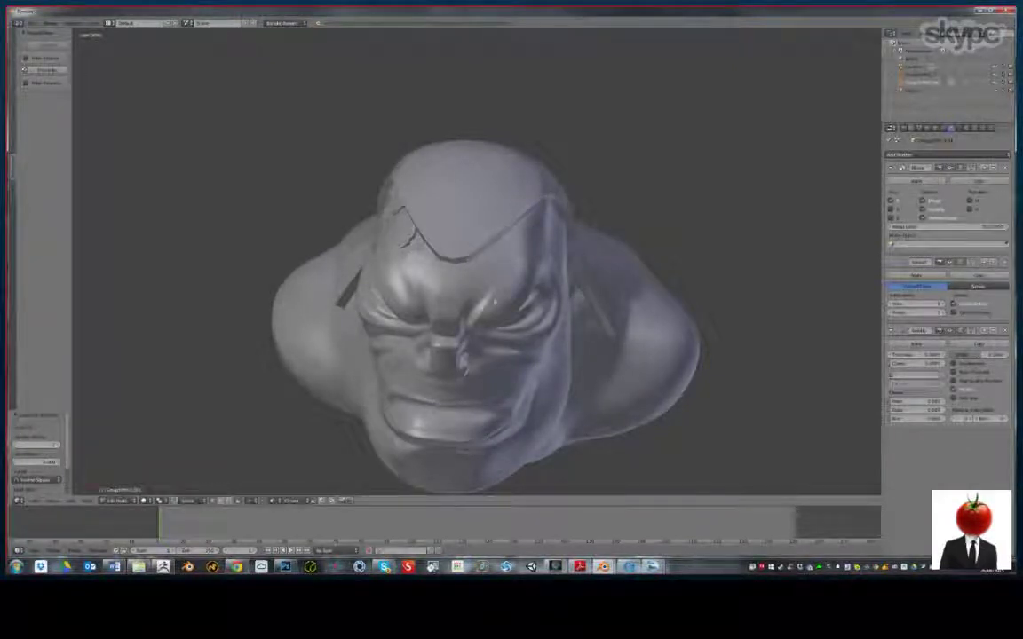
middle_click_drag(495, 302, 437, 277)
Apply the shell's Mirror and Solidify modifiers in Object Mode, keeping the Subdivision Surface modifier live
key("Tab")
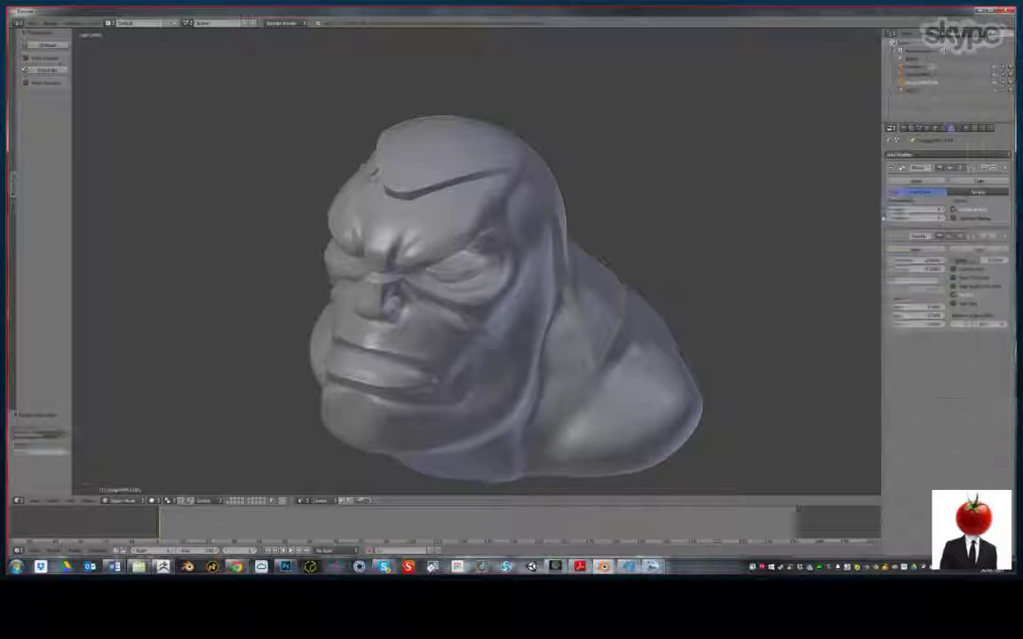
left_click(915, 180)
left_click(906, 252)
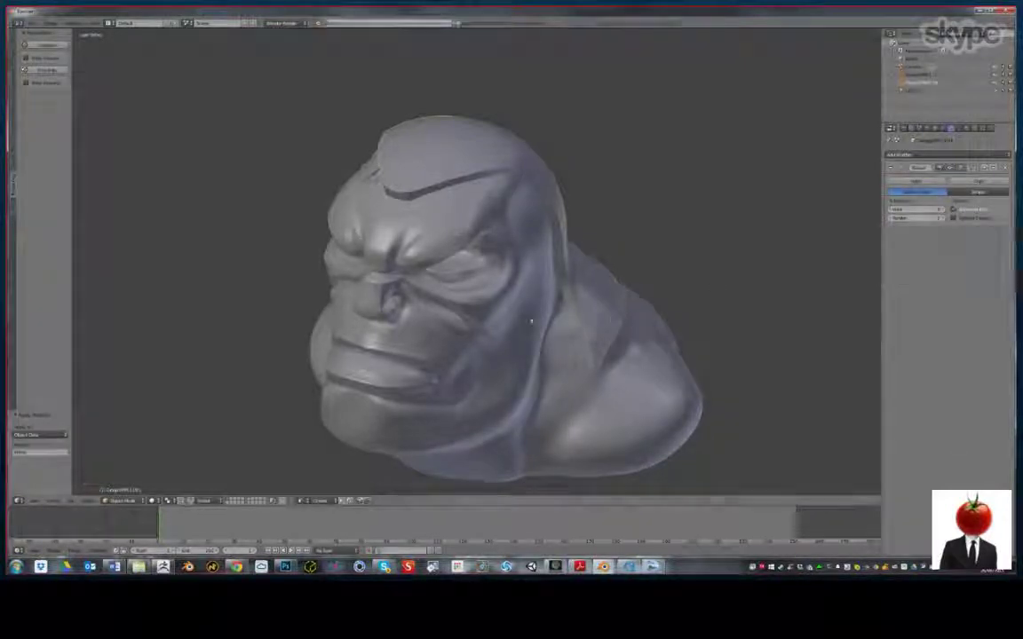
Insert an edge loop along the thickened front rim of the shell, from forehead to neck, and return to Object Mode
key("Tab")
middle_click_drag(532, 318, 343, 124)
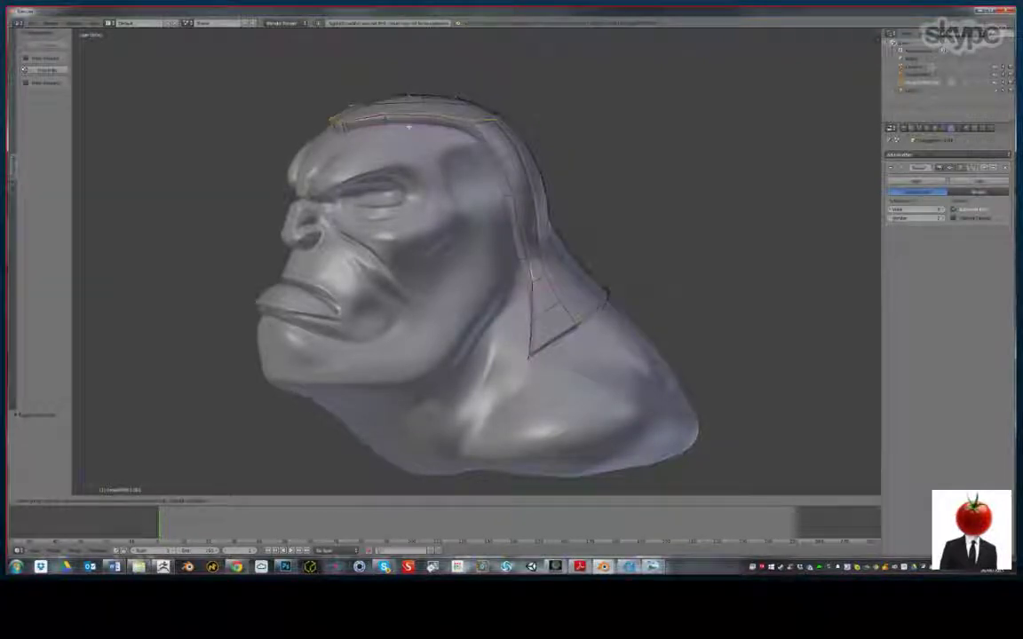
left_click(474, 126)
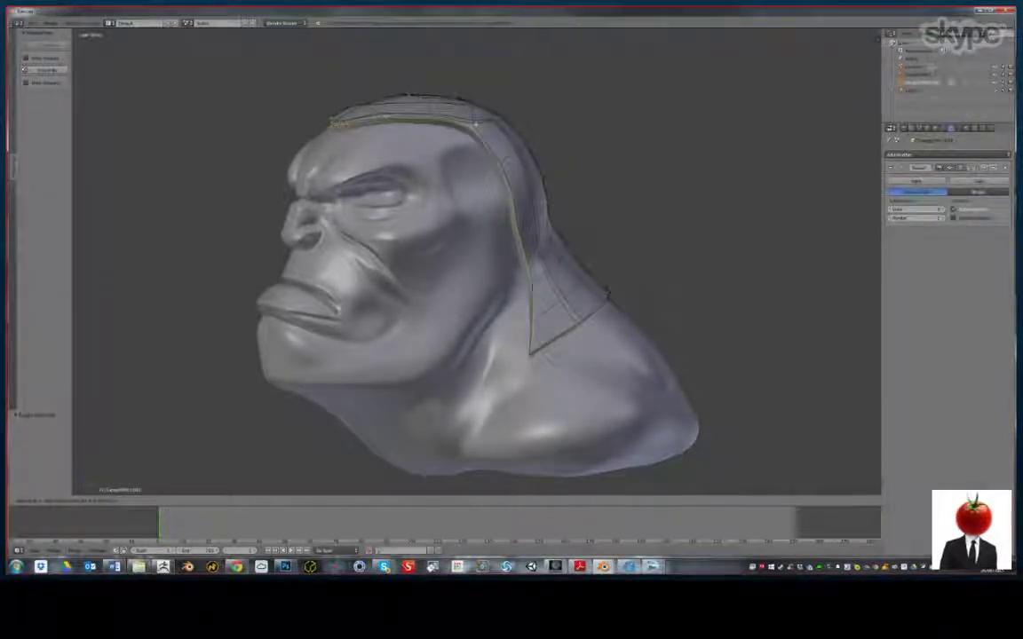
left_click(466, 126)
middle_click_drag(433, 195, 609, 181)
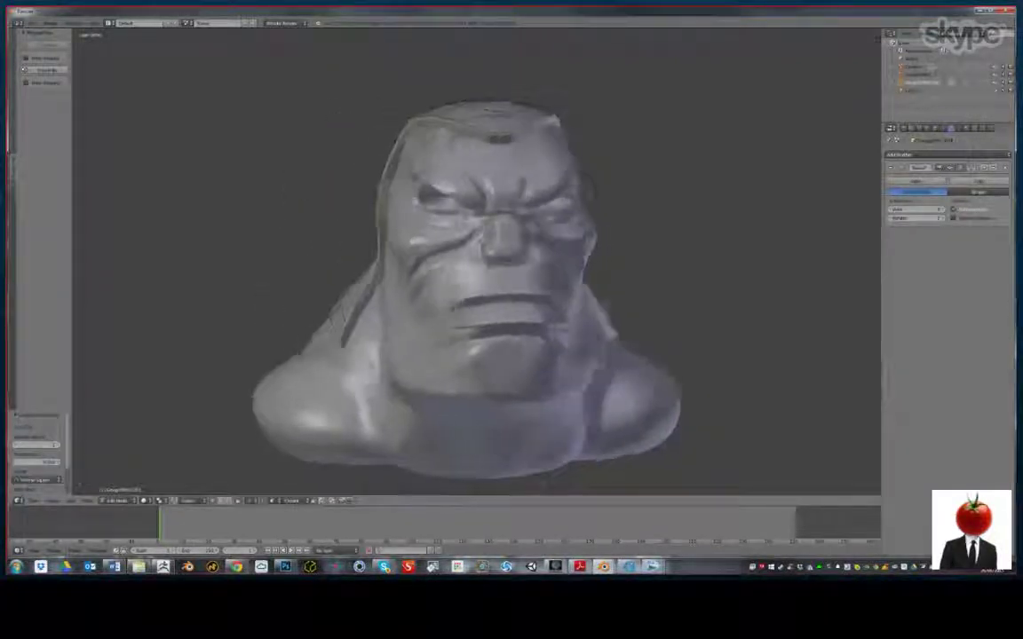
scroll(603, 186, "down", 2)
key("Tab")
mouse_move(559, 253)
middle_mouse_down()
mouse_move(366, 265)
mouse_move(352, 197)
mouse_move(449, 232)
mouse_move(570, 229)
mouse_move(382, 221)
mouse_move(800, 194)
mouse_move(715, 187)
middle_mouse_up()
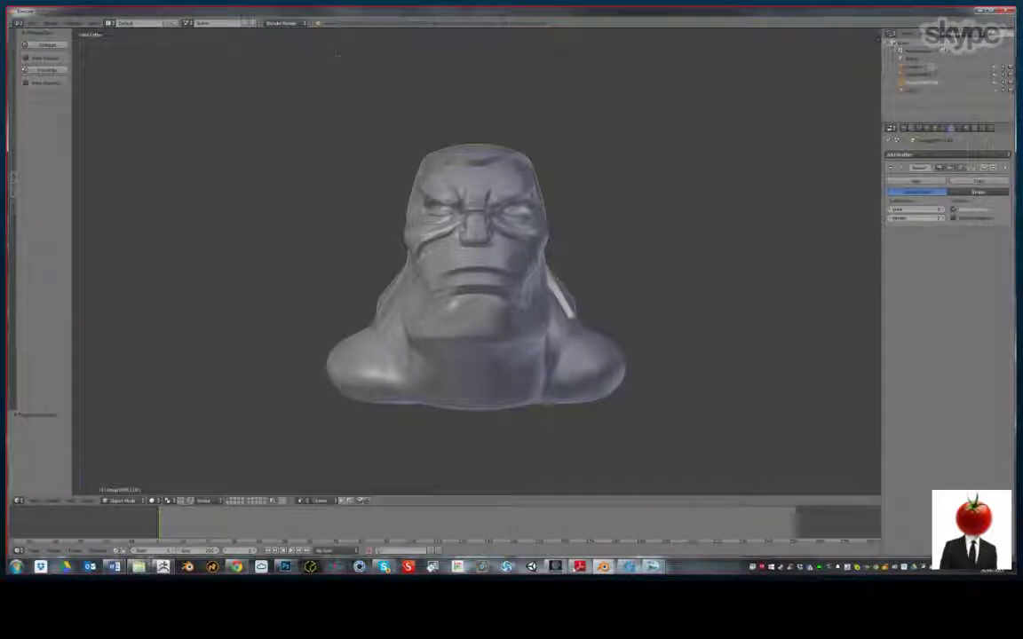
Check the warrior's helmet in the reference image and return to Blender with the bust framed from the front
left_click(652, 566)
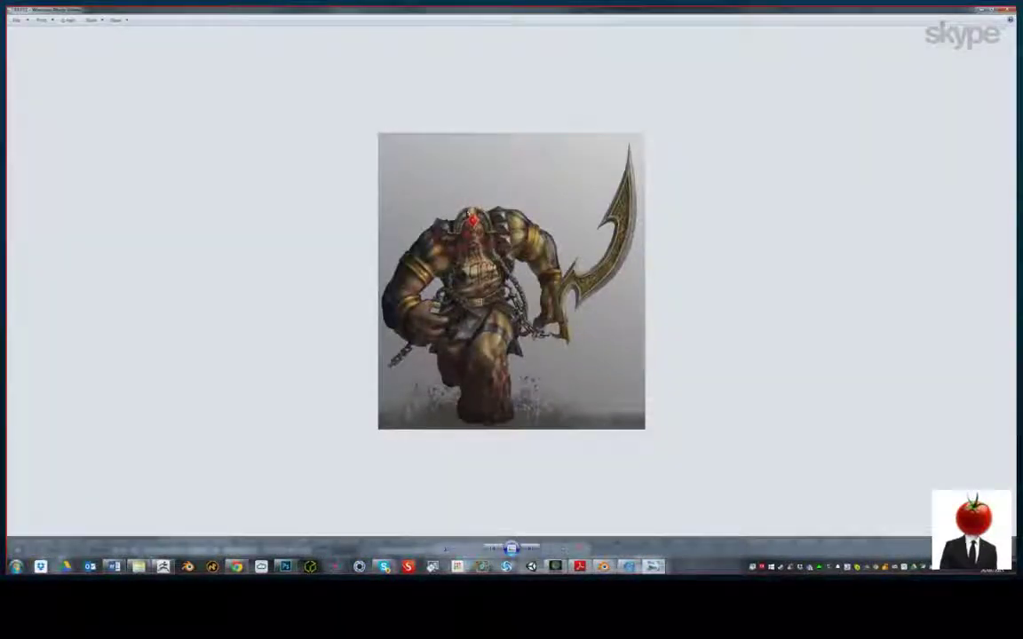
left_click(981, 16)
middle_click_drag(646, 292, 529, 182)
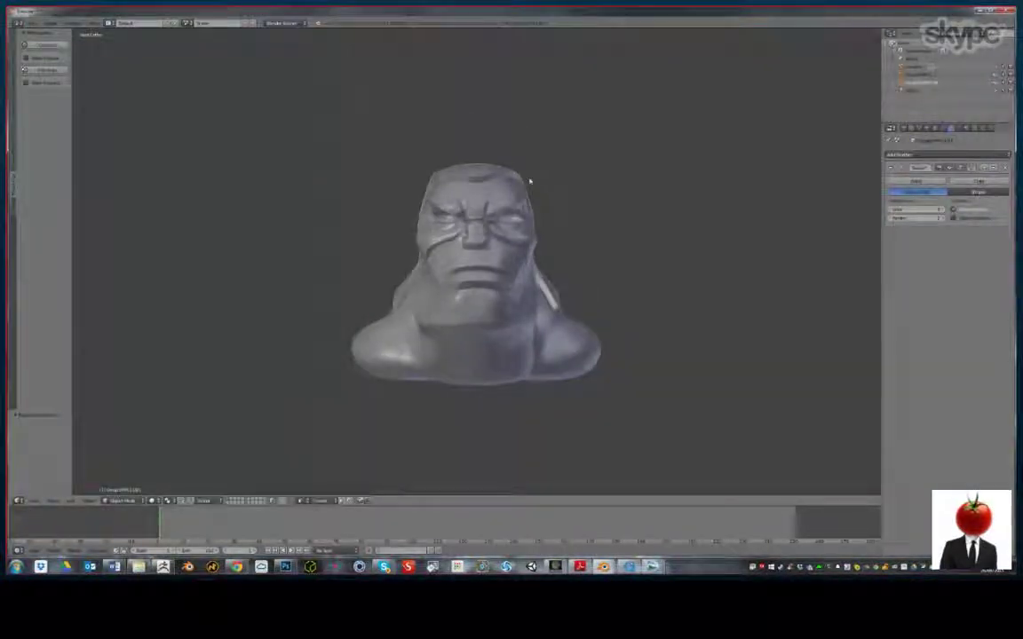
scroll(529, 182, "down", 2)
scroll(198, 217, "up", 1)
middle_click_drag(199, 217, 418, 253)
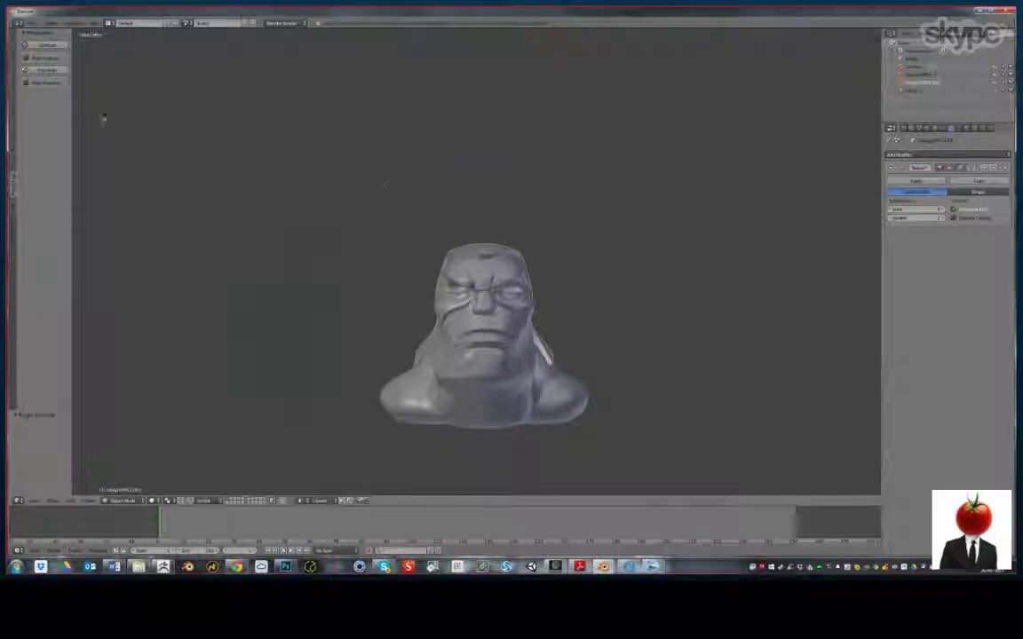
Duplicate a piece of the shell's geometry, separate it into a new object, and place it above the head
key("ctrl+z")
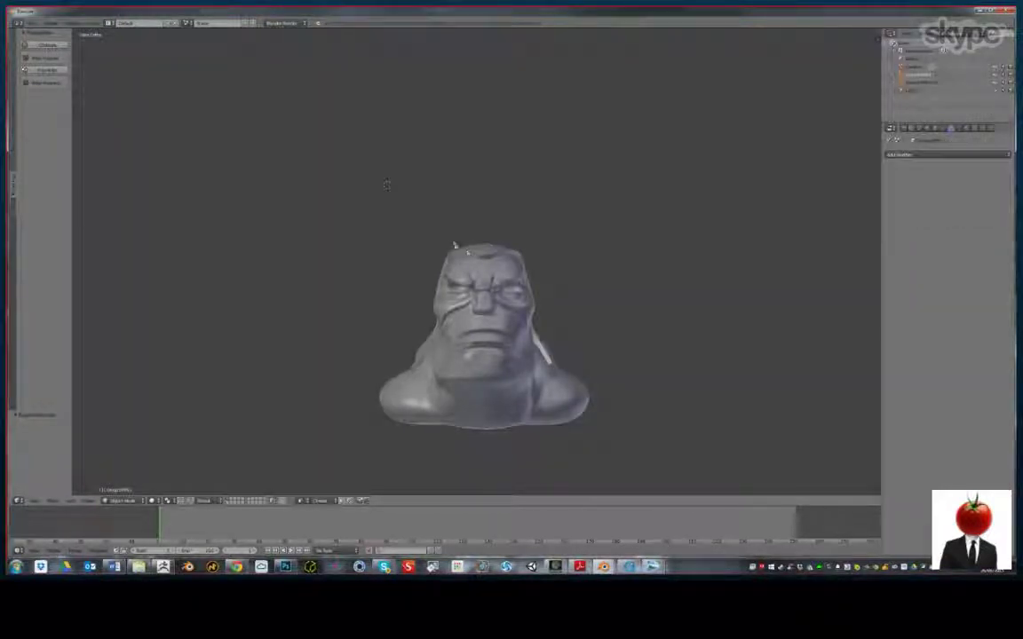
key("ctrl+shift+z")
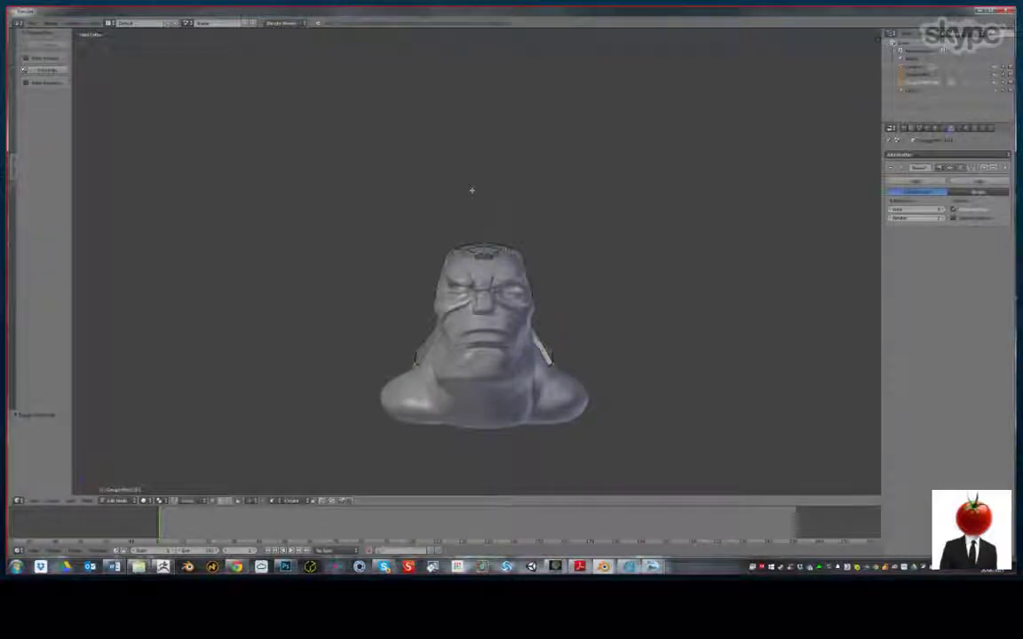
key("Tab")
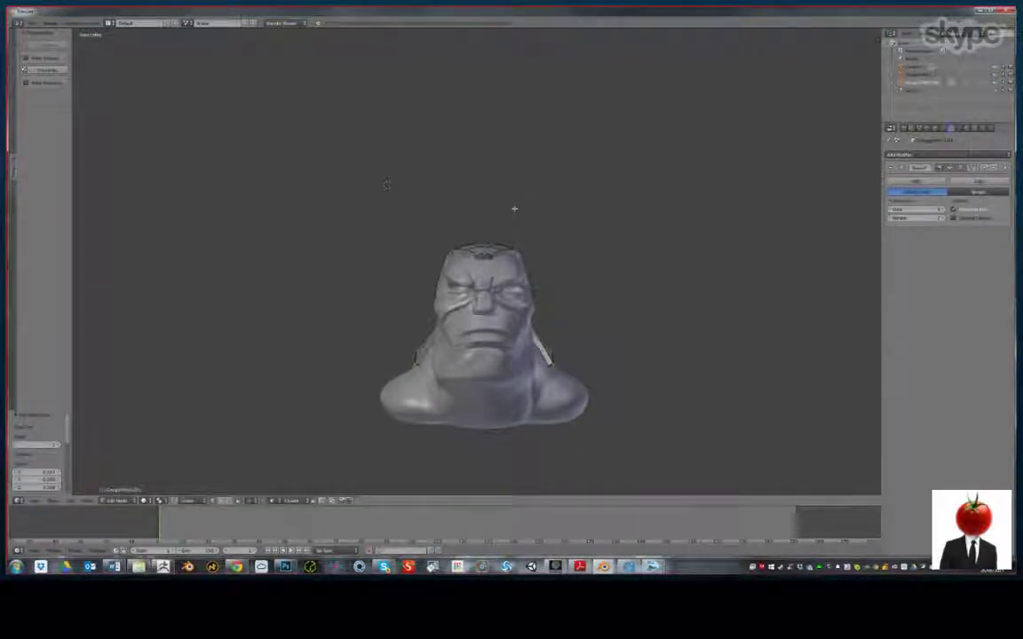
key("ctrl+Tab")
left_click(514, 207)
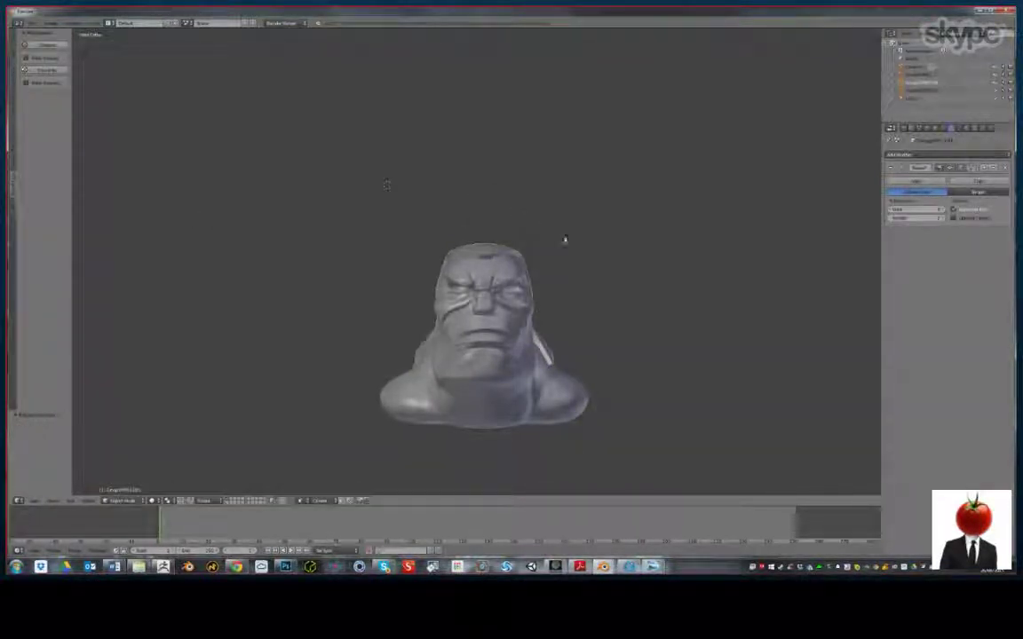
key("Tab")
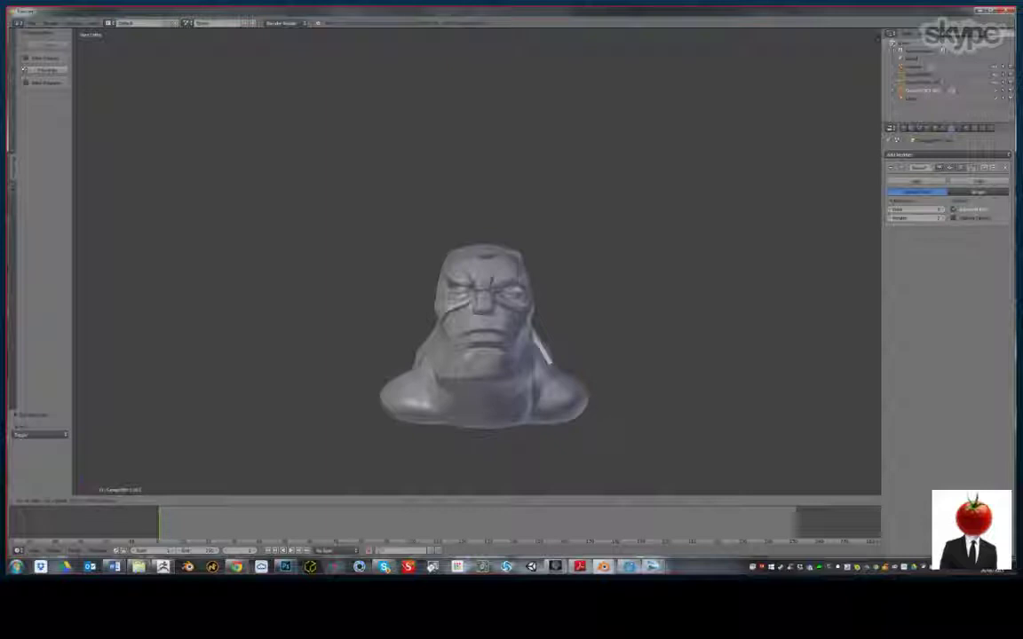
left_click(638, 273)
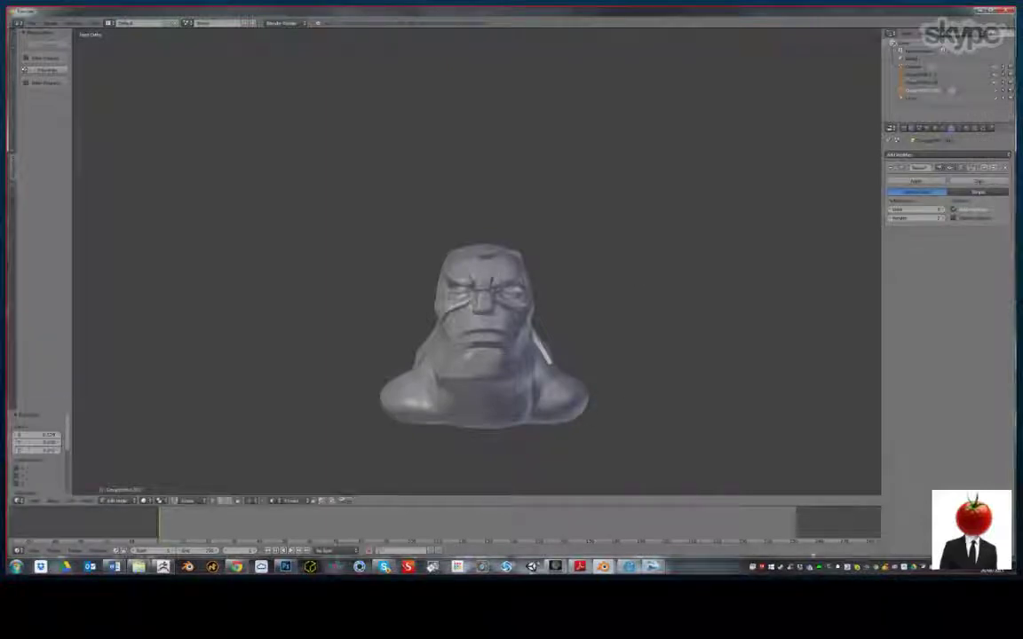
Consult the reference image and extrude the new object's vertex along Z above the top of the head
left_click(653, 566)
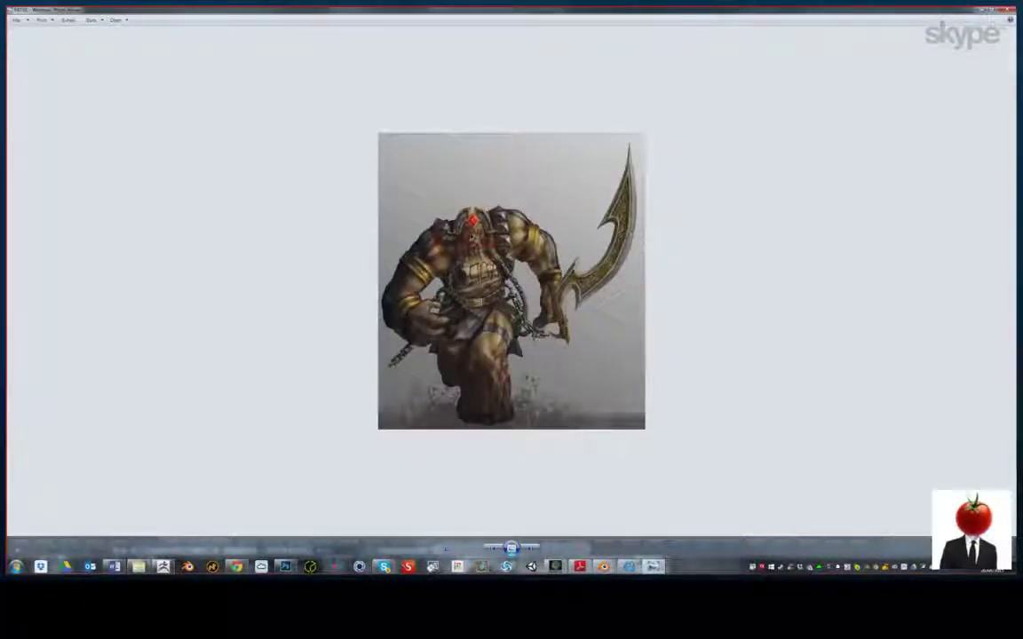
left_click(981, 11)
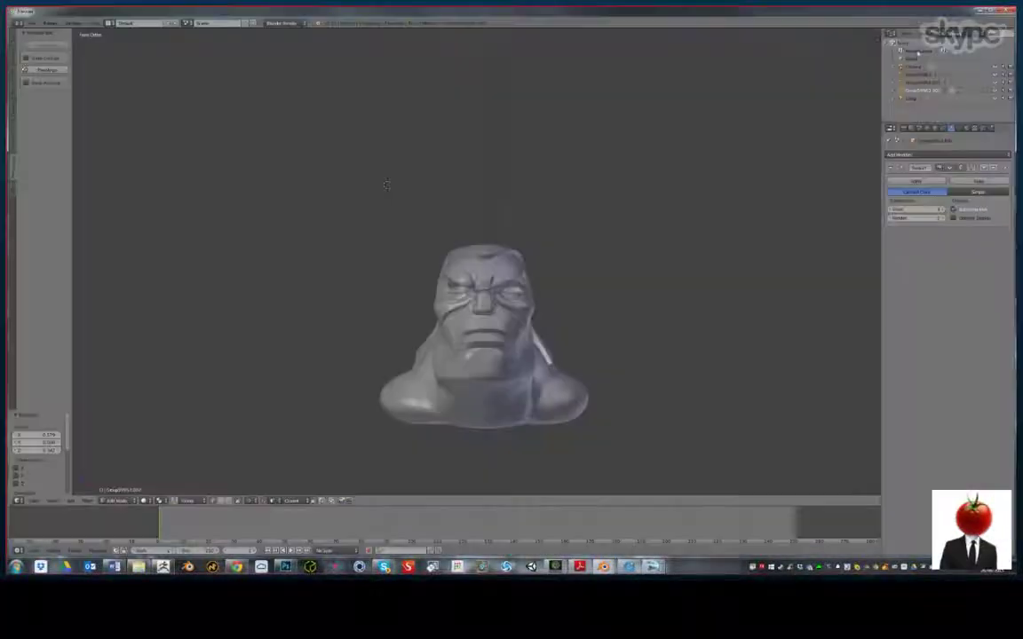
key("ctrl+r")
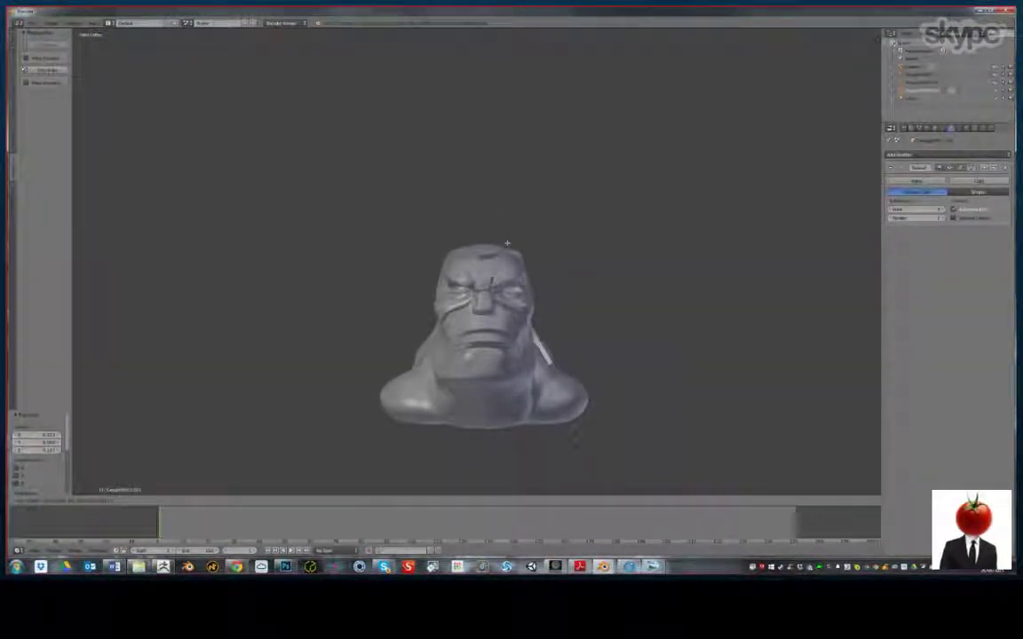
left_click(505, 248)
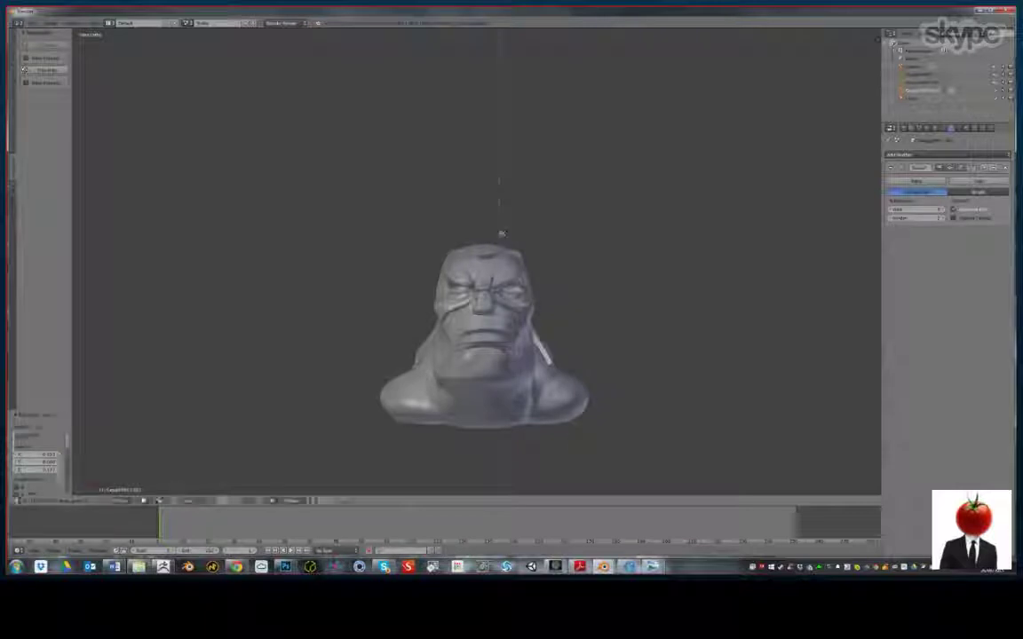
key("z")
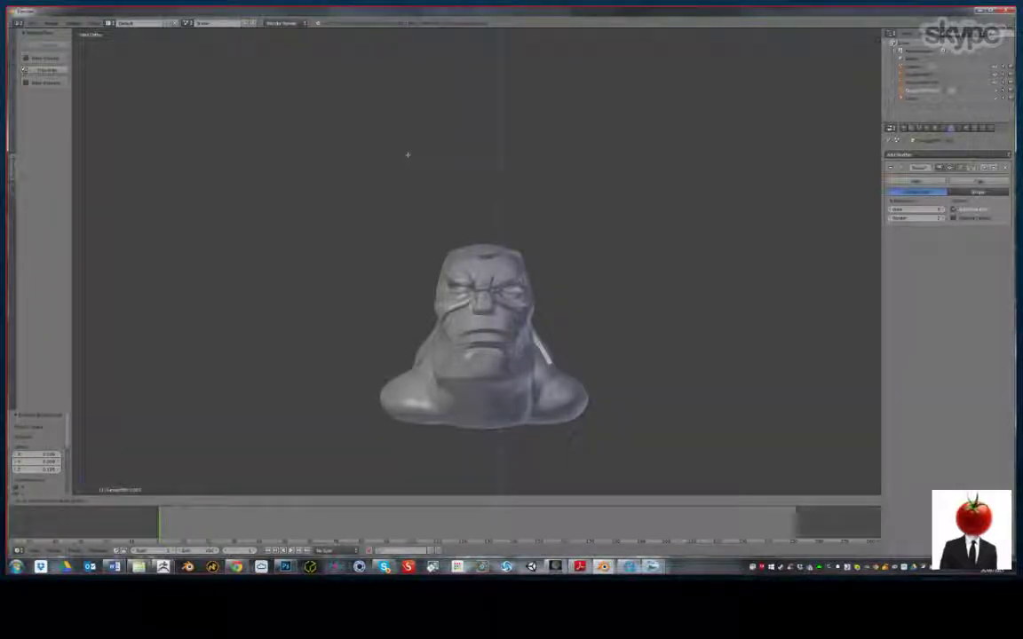
left_click(404, 159)
Replace the new object's Subdivision Surface modifier with an X-axis Mirror modifier with clipping enabled
left_click(917, 180)
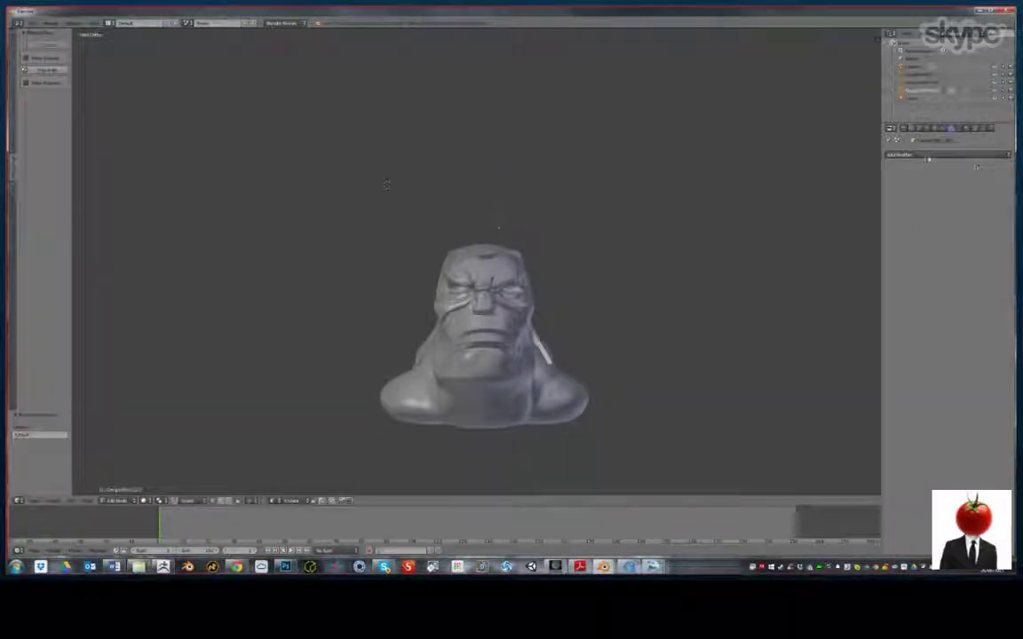
left_click(919, 167)
left_click(850, 236)
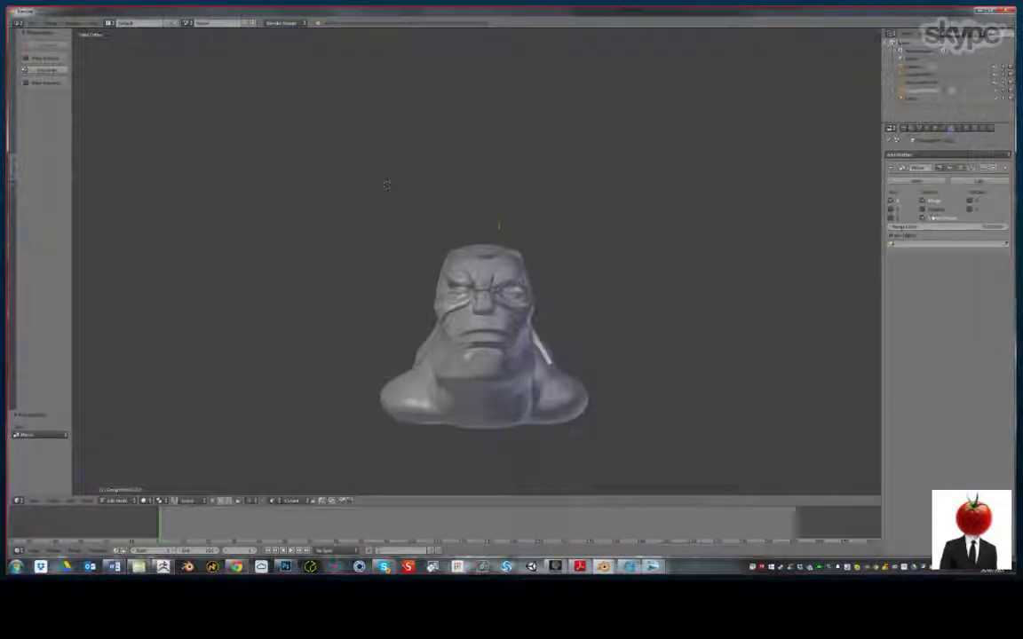
left_click(922, 211)
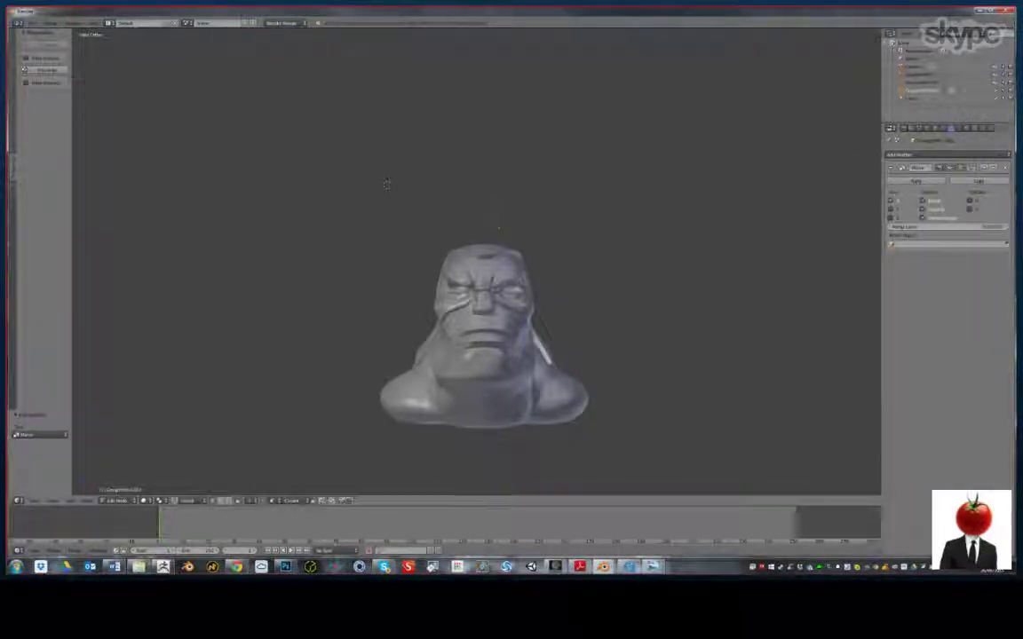
Shift the new object's geometry along X and place its next vertex just above the head
key("g")
key("x")
left_click(502, 176)
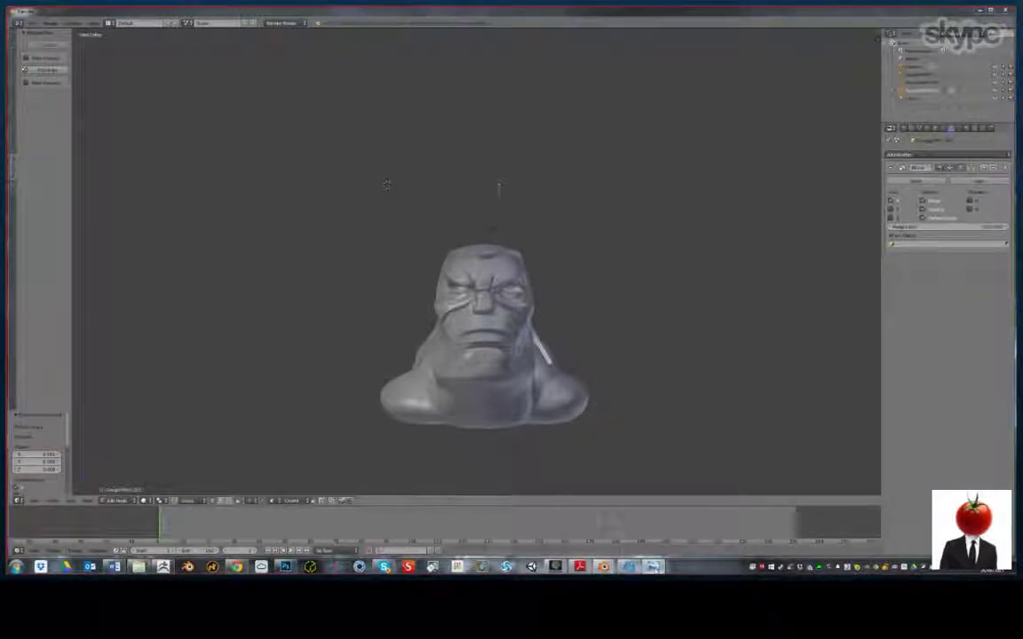
Consult the reference image, then place the ornament's vertex beside the top of the head and extrude the next one below it
left_click(653, 566)
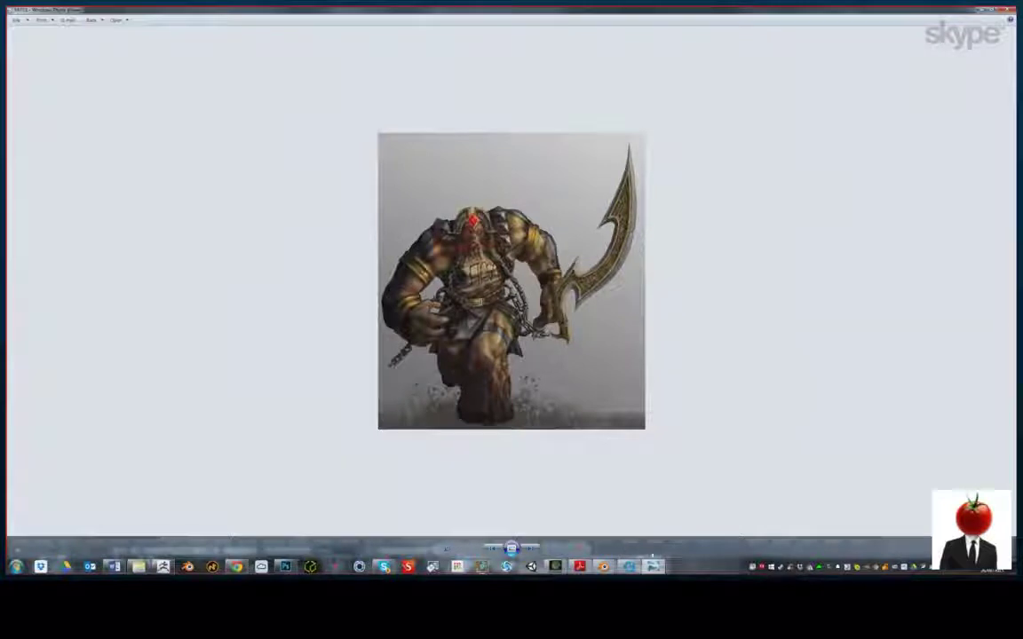
mouse_move(603, 566)
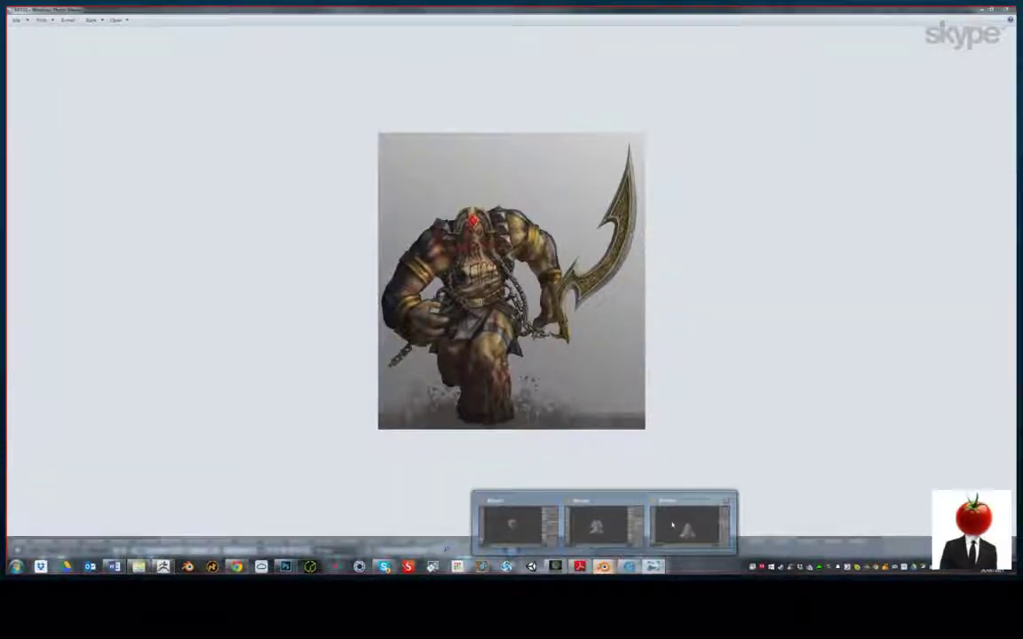
left_click(672, 527)
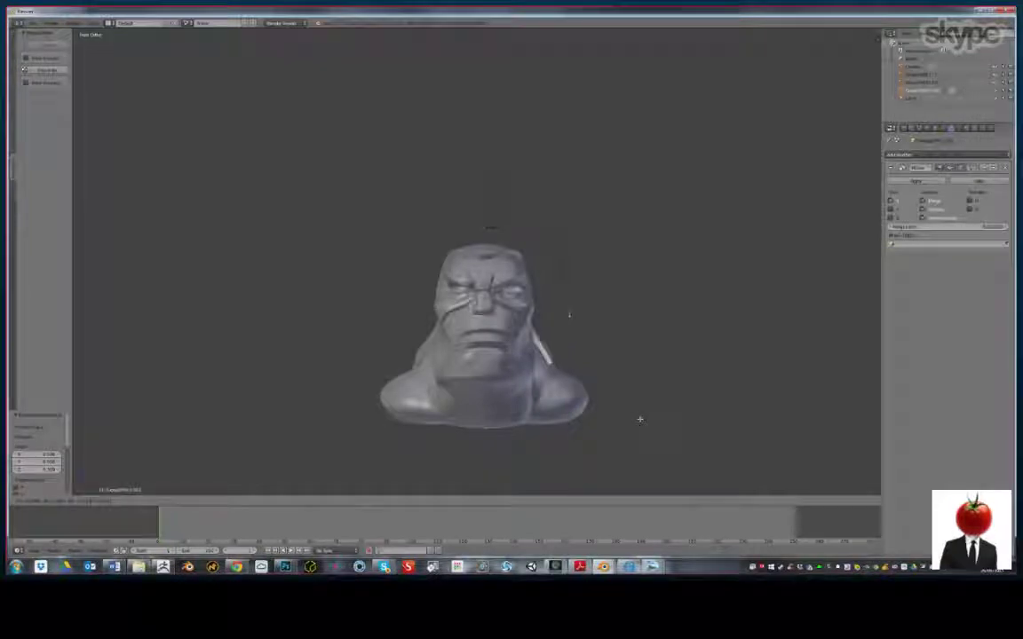
left_click(557, 231)
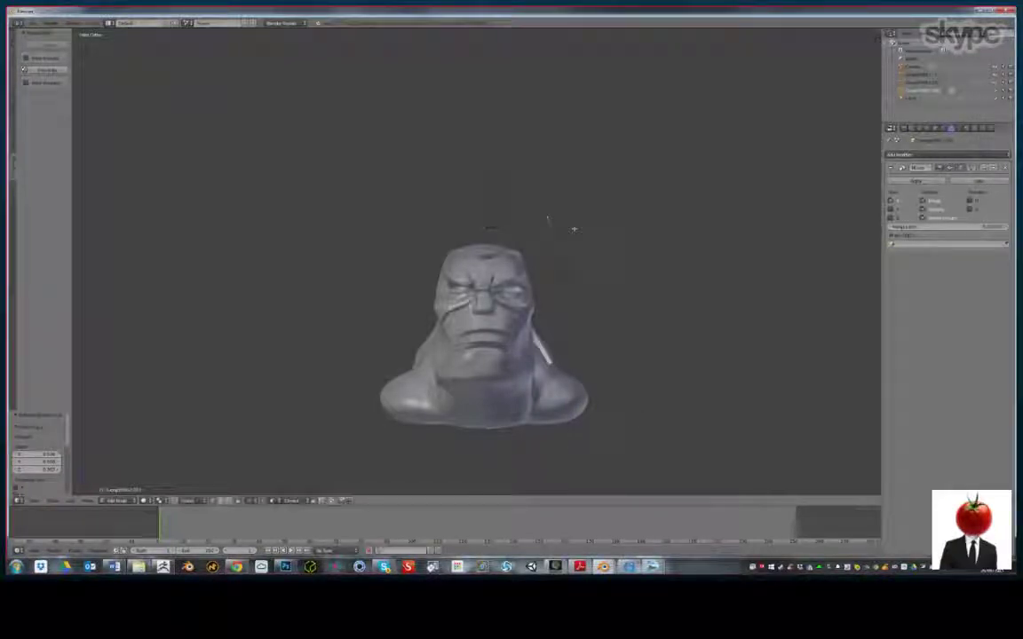
key("e")
left_click(574, 238)
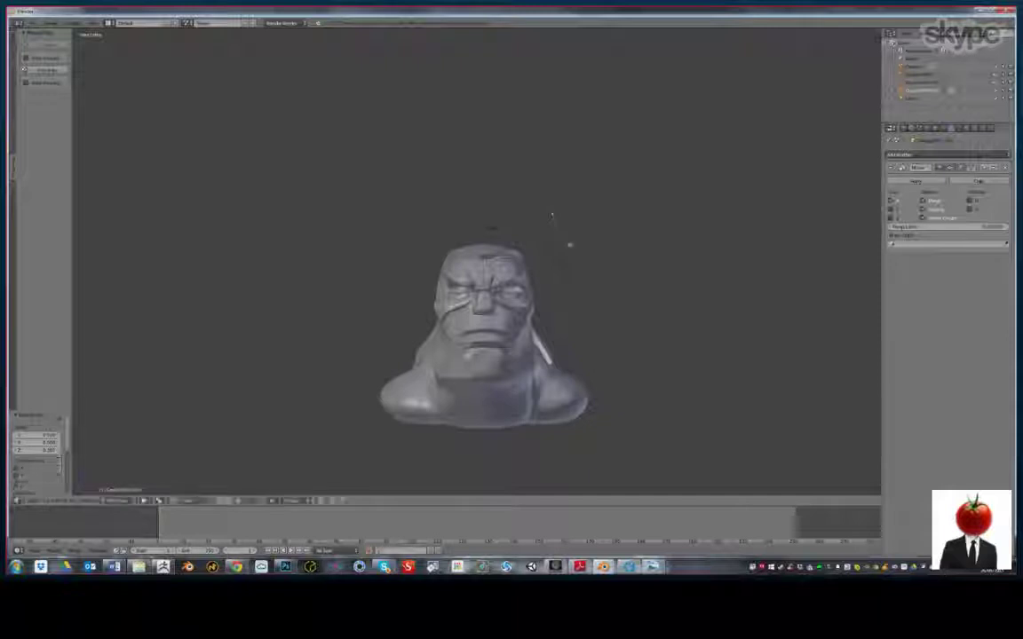
Reposition the ornament outline's vertices down beside the temple and slide the lowest vertex along its edge to about eye level
key("g")
left_click(565, 240)
key("g")
left_click(564, 249)
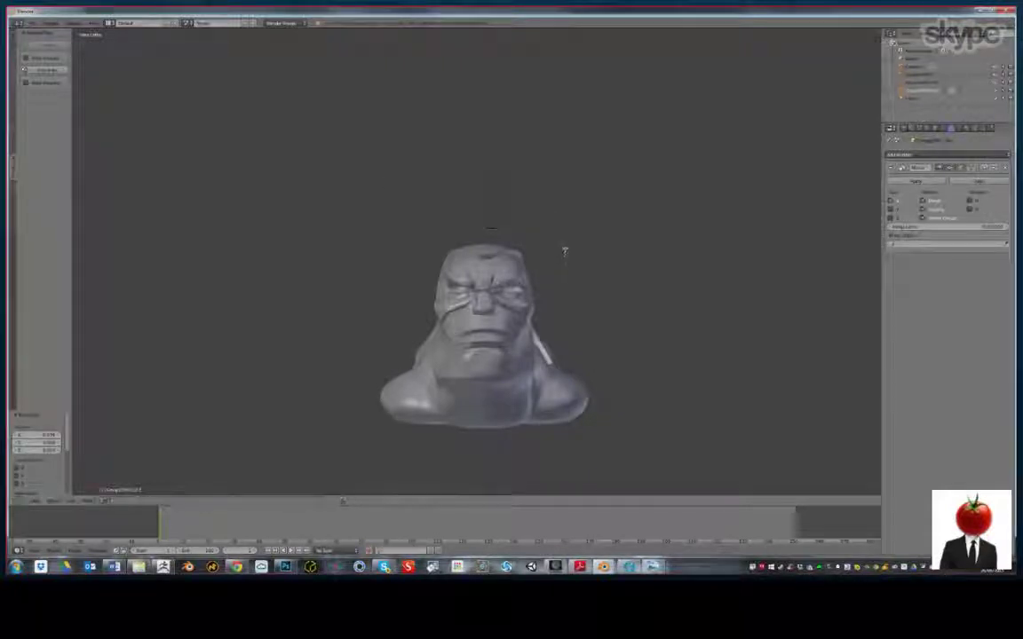
key("g")
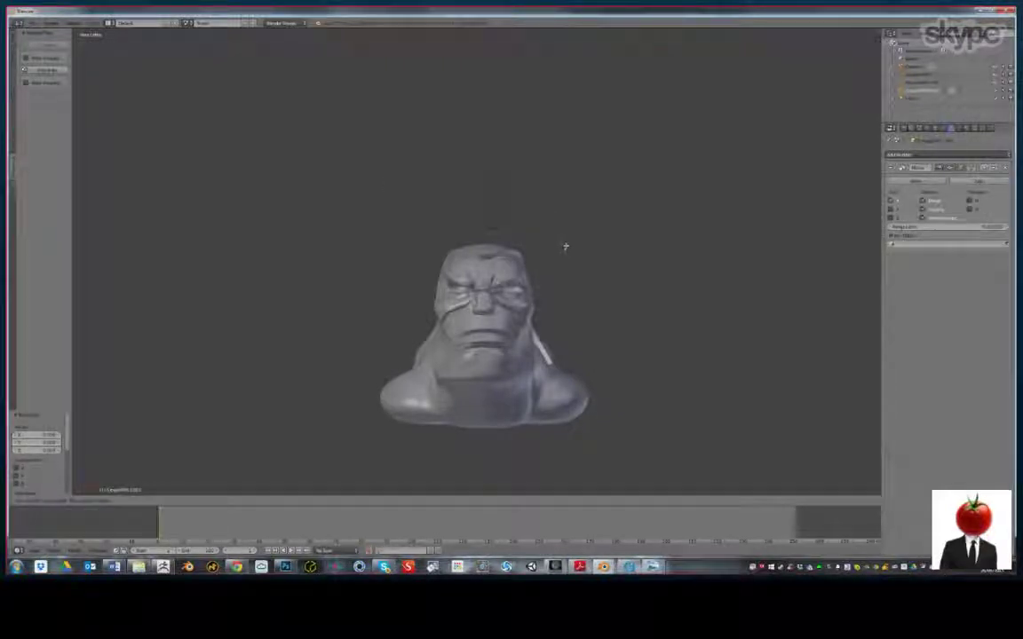
left_click(569, 264)
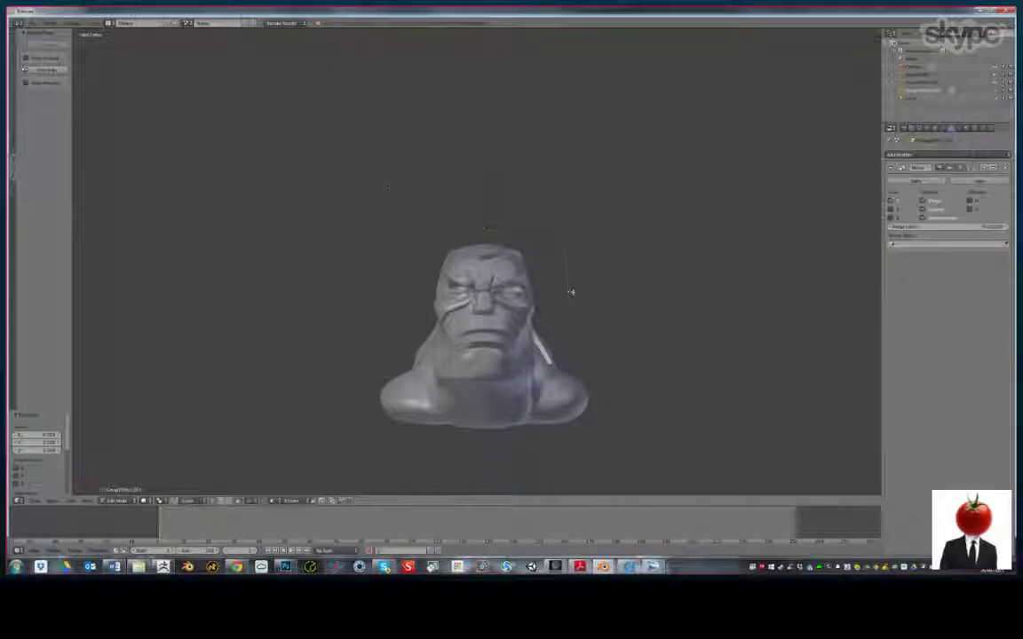
key("g")
key("g")
left_click(566, 281)
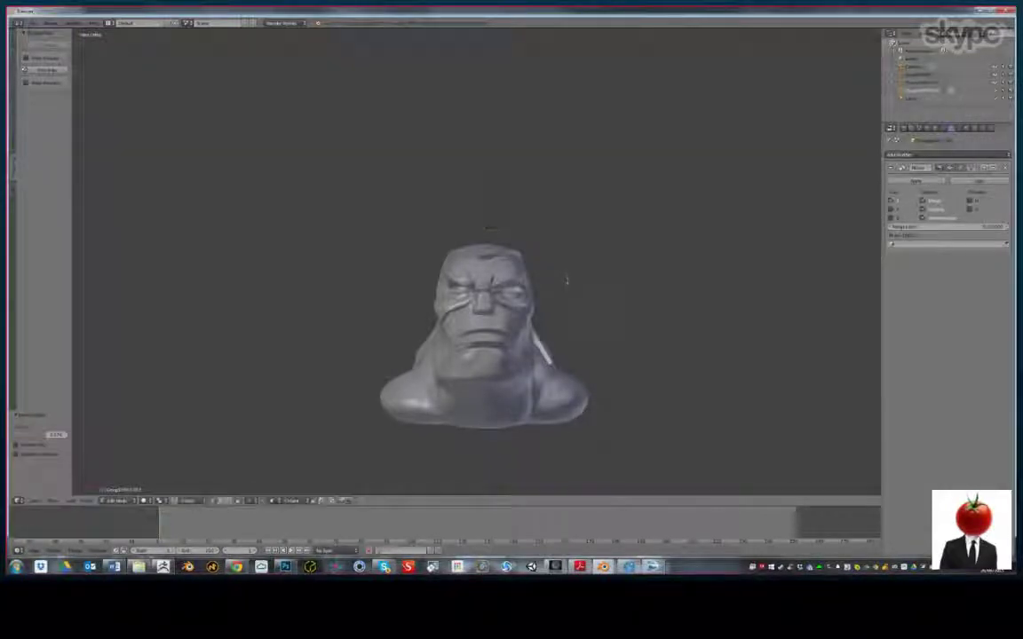
Try to extend the ornament outline from its lowest vertex along X toward the side of the face
key("g")
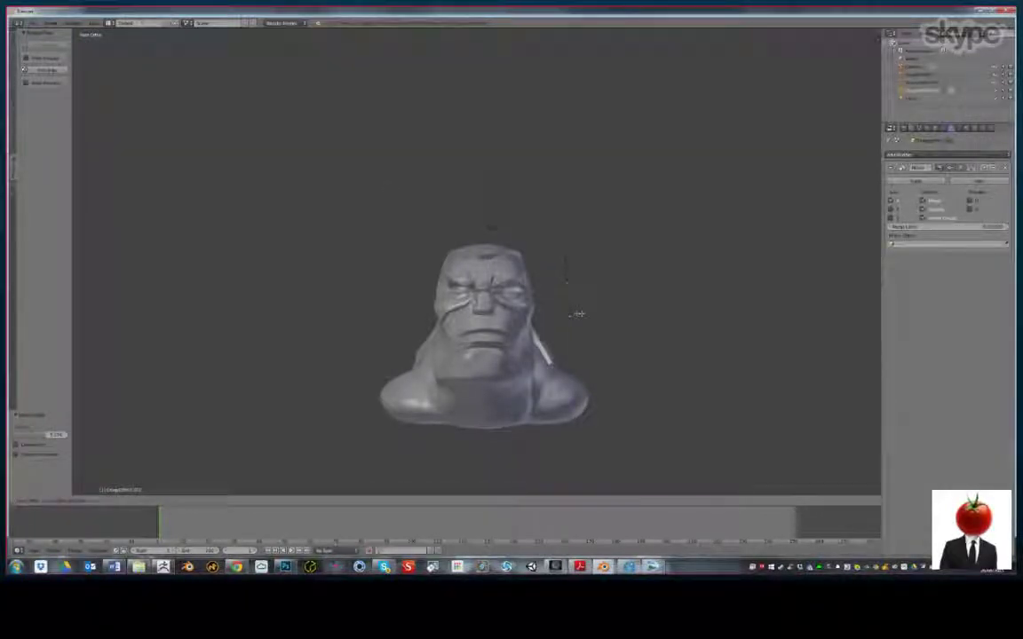
key("x")
left_click(533, 321)
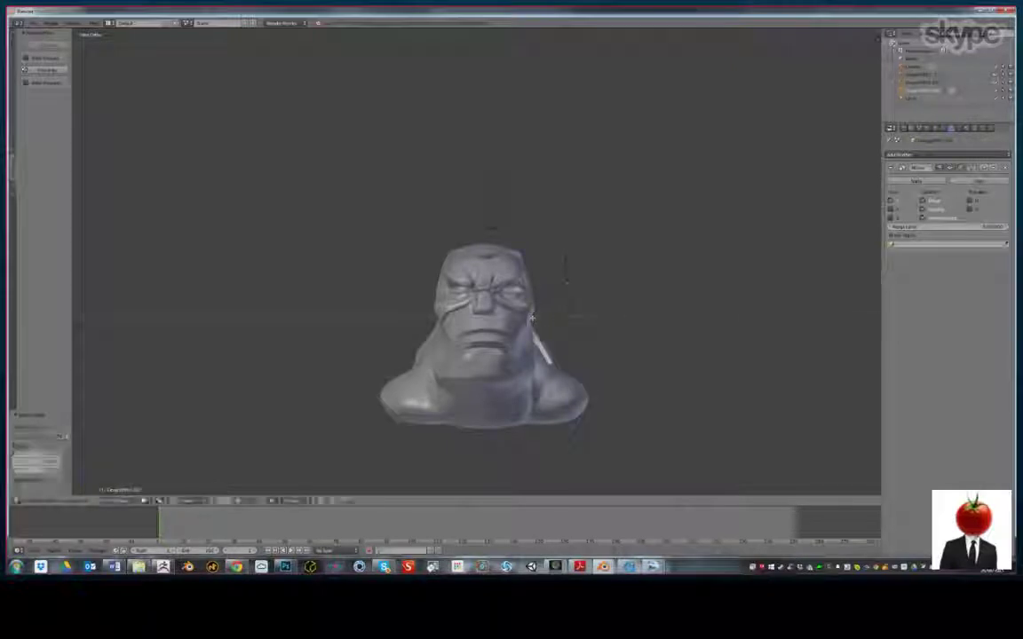
key("g")
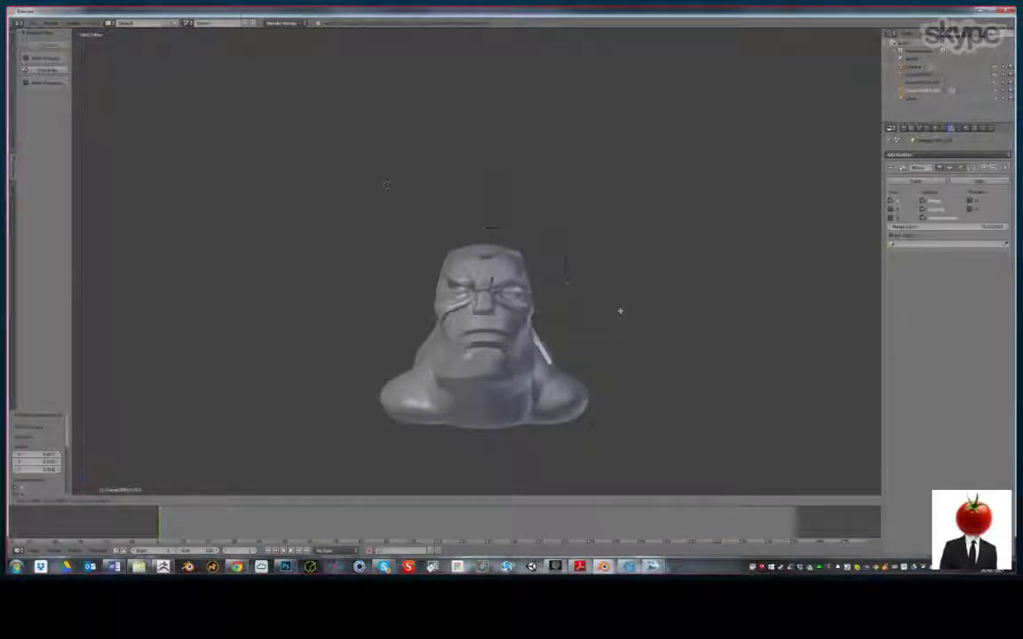
right_click(613, 314)
key("ctrl+z")
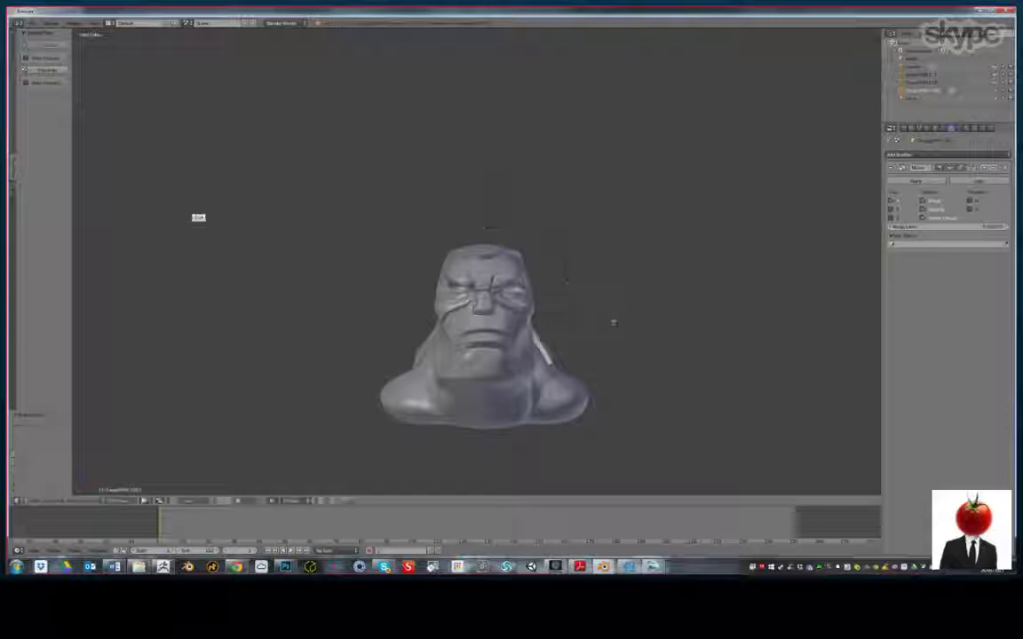
Extrude another vertex of the ornament outline and position it at the upper corner of the forehead
left_click(238, 503)
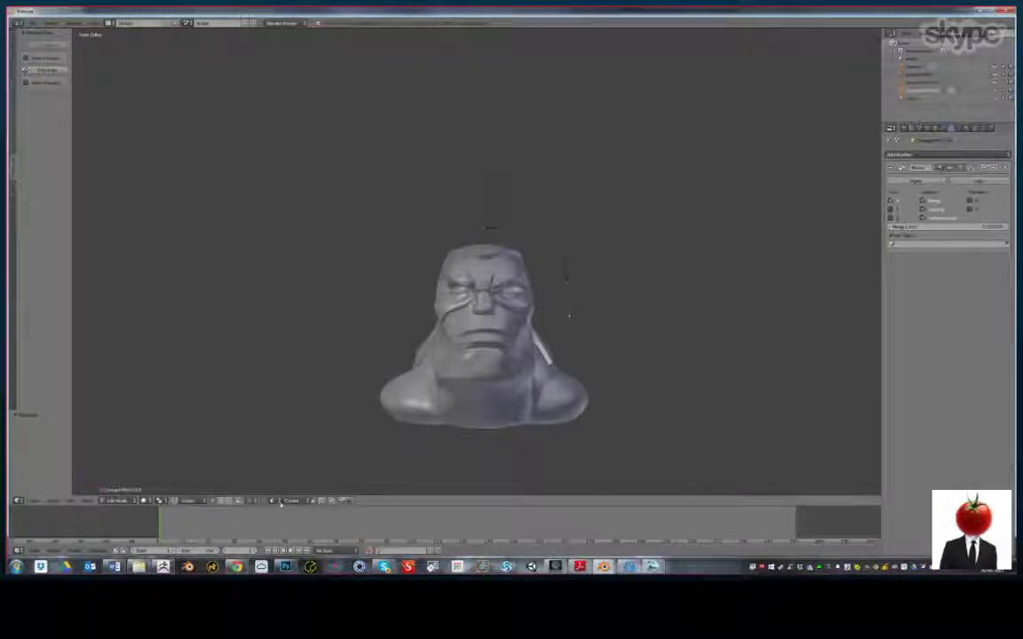
key("g")
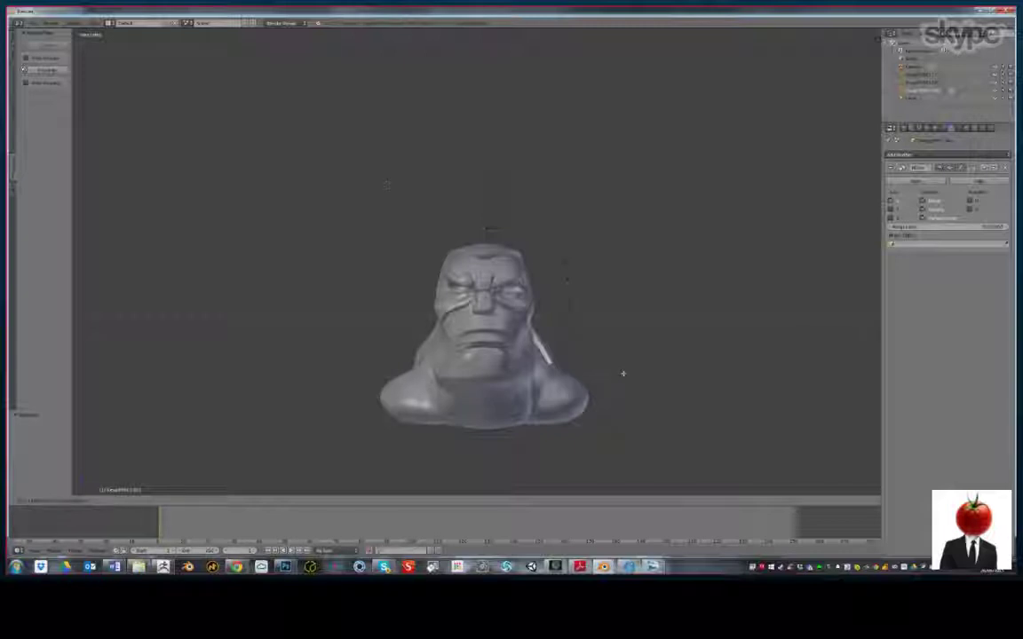
left_click(623, 373)
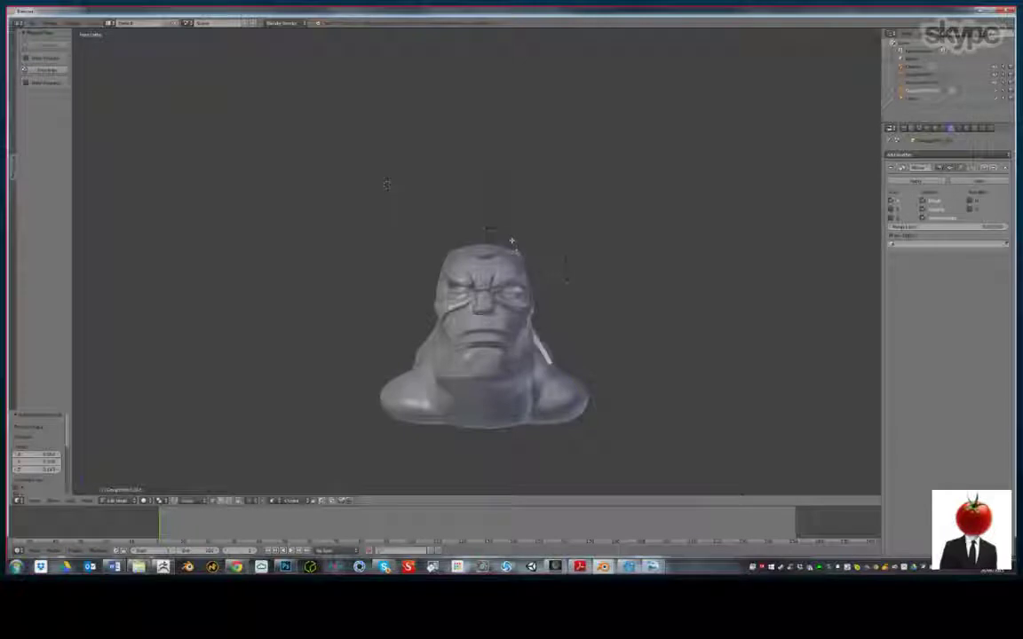
left_click(682, 321)
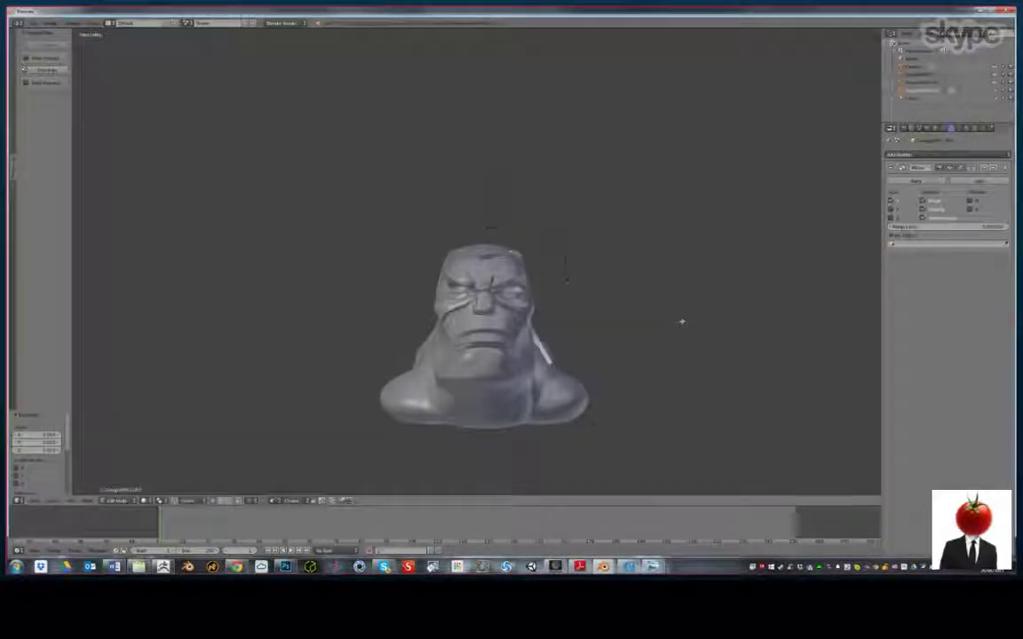
Move the crown vertices into place and fill the helmet face above the top of the head
key("g")
left_click(671, 317)
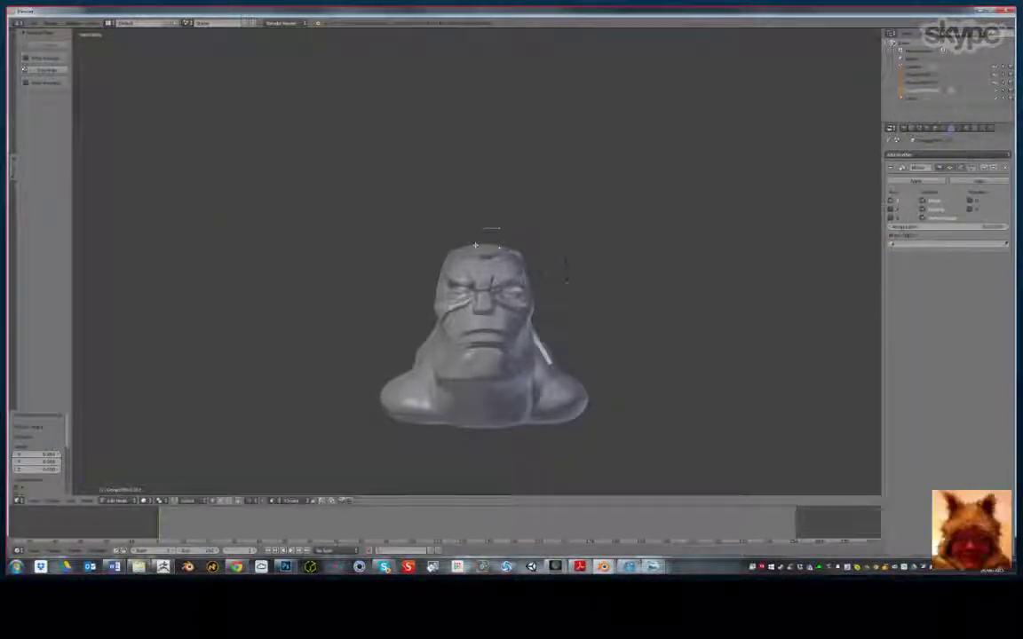
right_click(497, 227)
key("a")
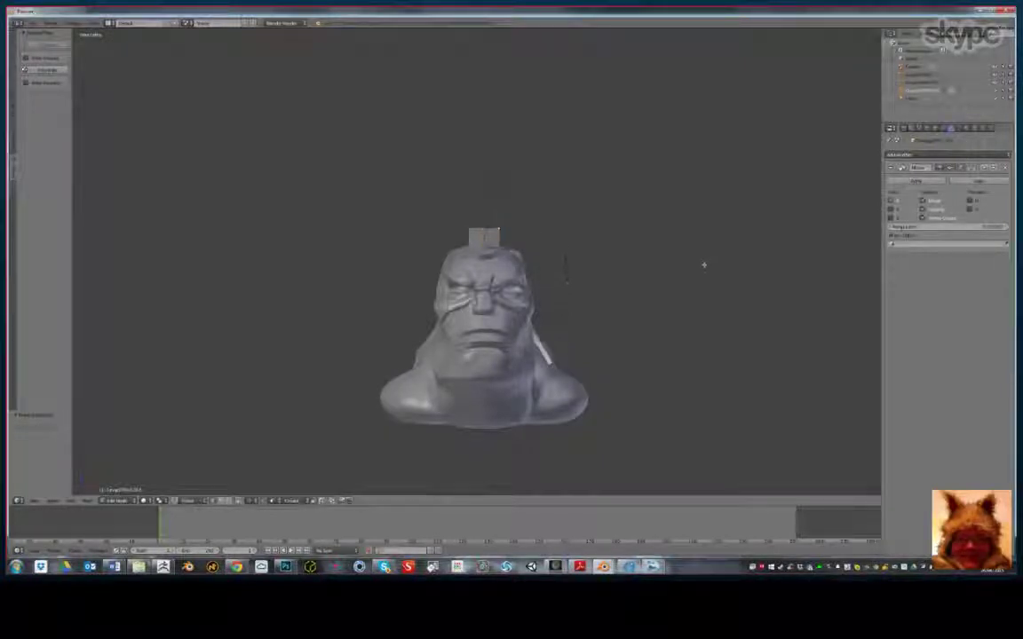
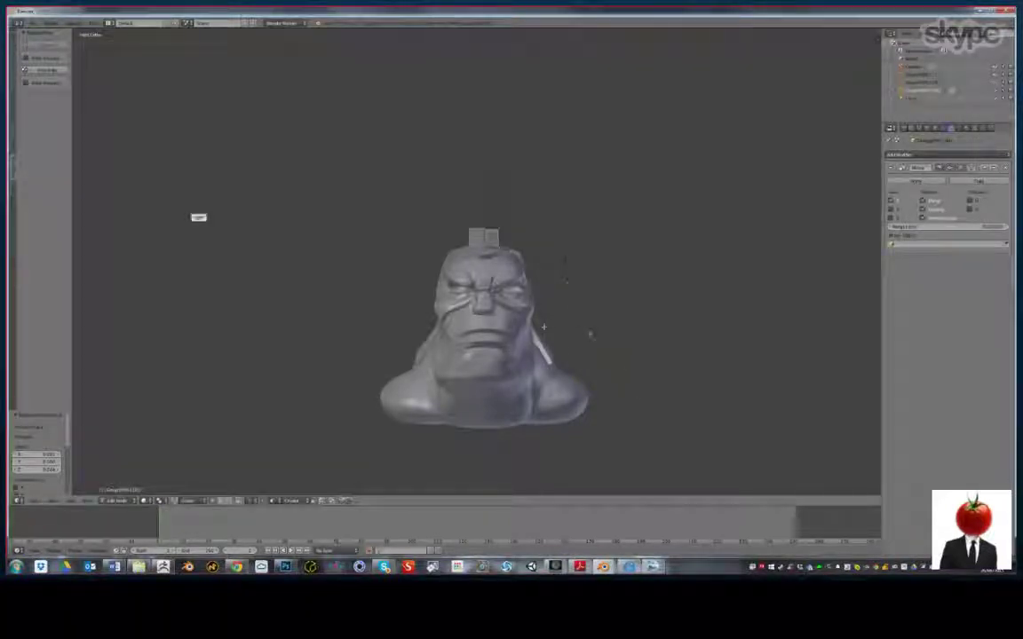
Subdivide the horizontal edge beside the cheek and fill the inner face between that edge and the side of the head
key("w")
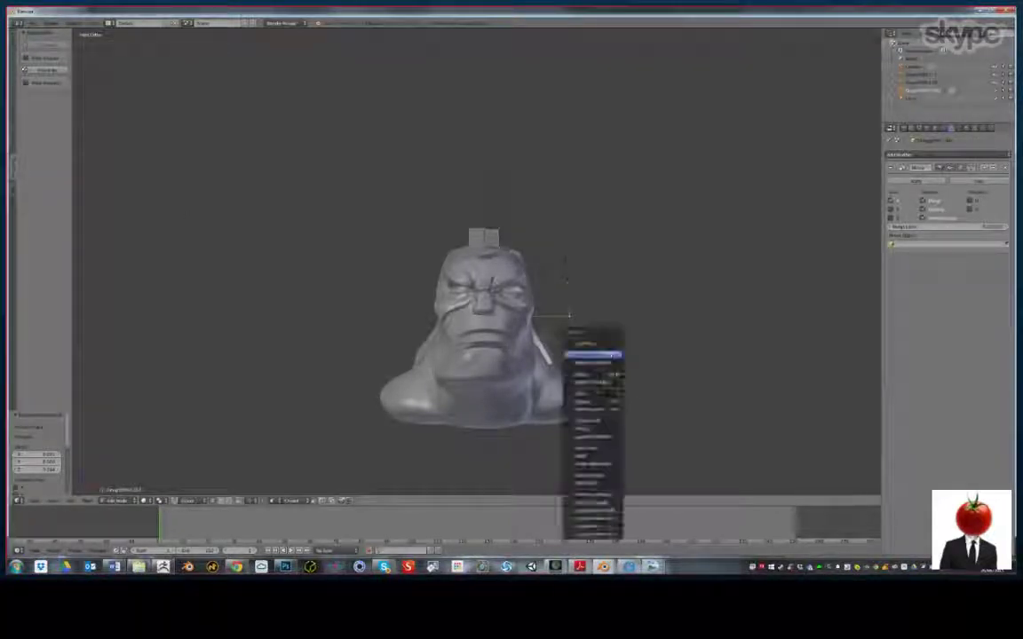
left_click(593, 362)
right_click(535, 288)
right_click(550, 285, "shift")
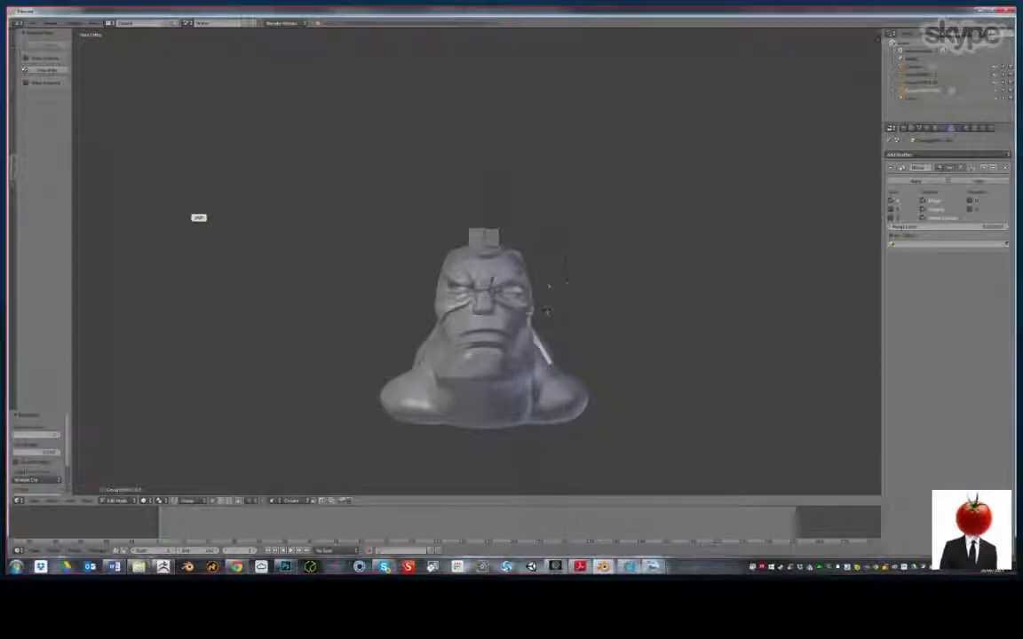
right_click(550, 316, "shift")
right_click(532, 316, "shift")
key("f")
Fill the two outer faces of the helmet side, one beside the cheek and one above it
right_click(551, 286)
right_click(567, 282, "shift")
right_click(568, 315, "shift")
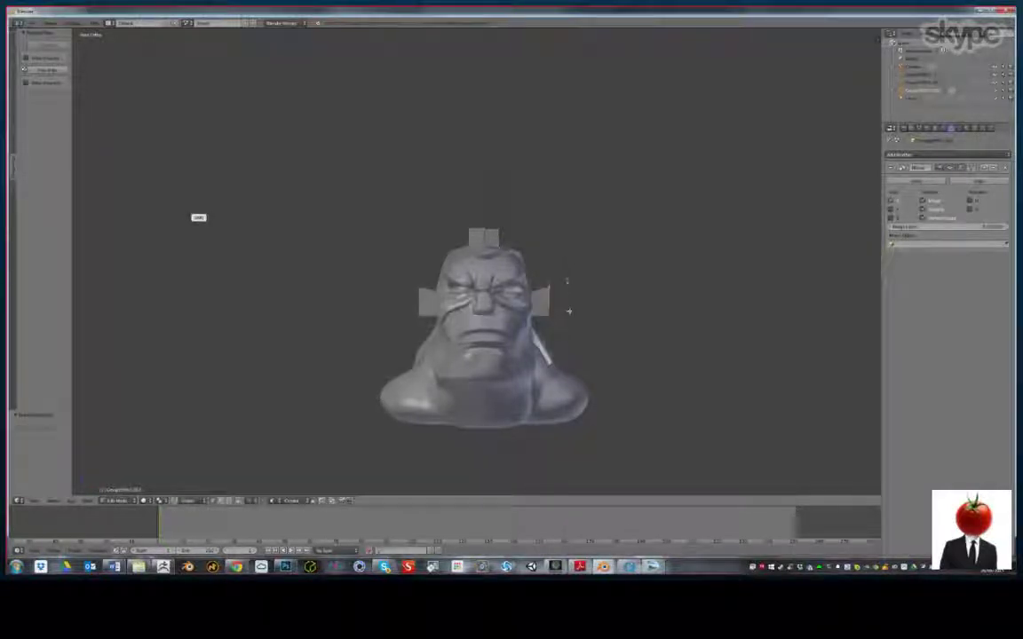
right_click(550, 316, "shift")
key("f")
right_click(550, 286)
right_click(567, 282, "shift")
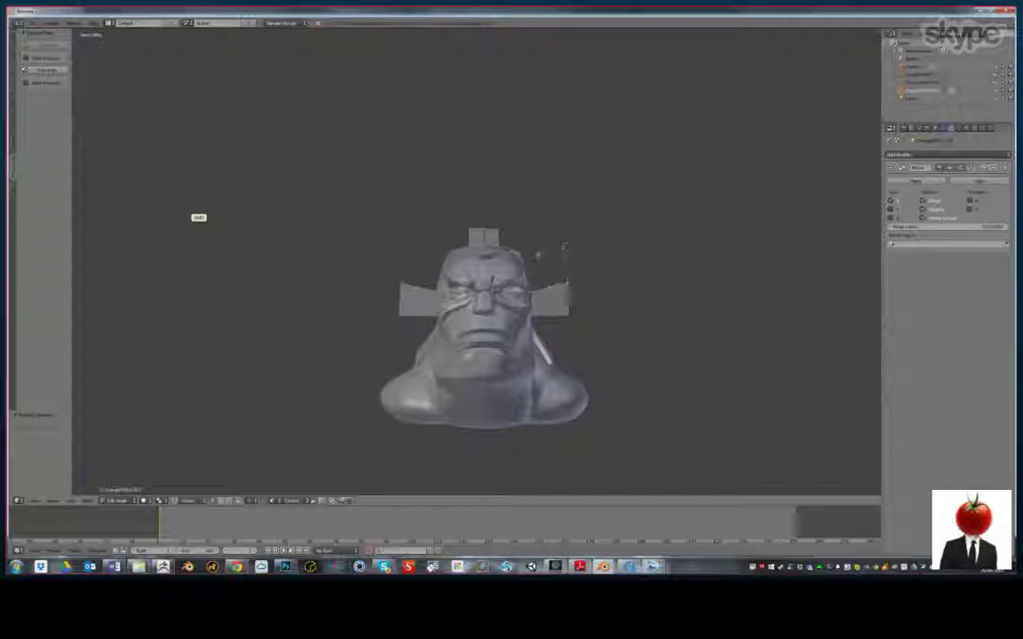
key("f")
Fill the inner face beside the temple between the head outline and the helmet side
right_click(540, 257)
right_click(550, 287, "shift")
right_click(531, 293, "shift")
right_click(523, 269, "shift")
key("f")
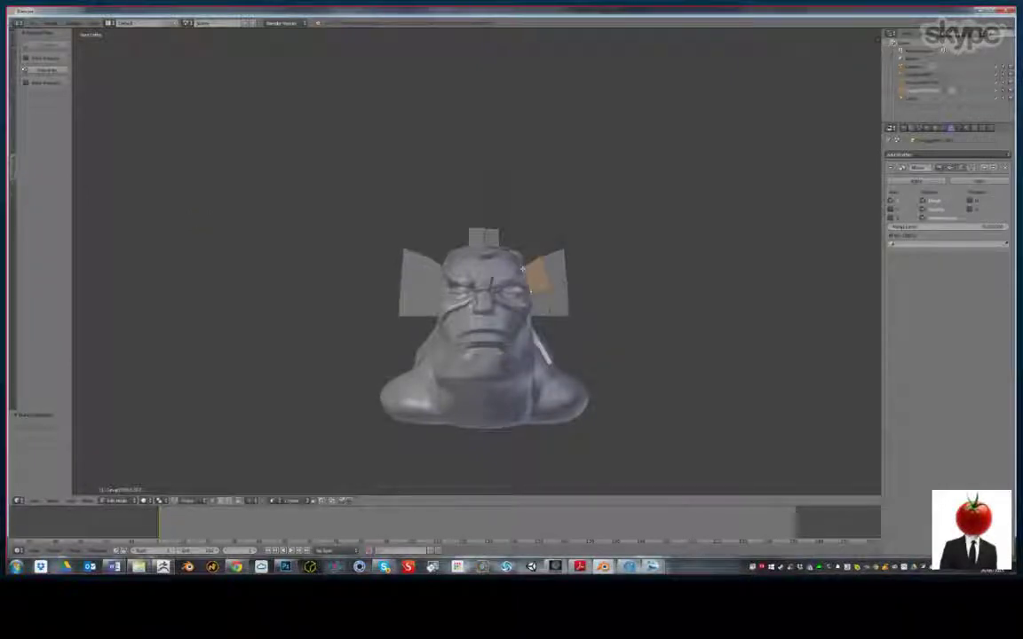
Fill the two inner faces joining the temple to the central face above the crown
right_click(523, 269)
right_click(540, 256, "shift")
right_click(513, 233, "shift")
right_click(510, 248, "shift")
key("f")
right_click(499, 230)
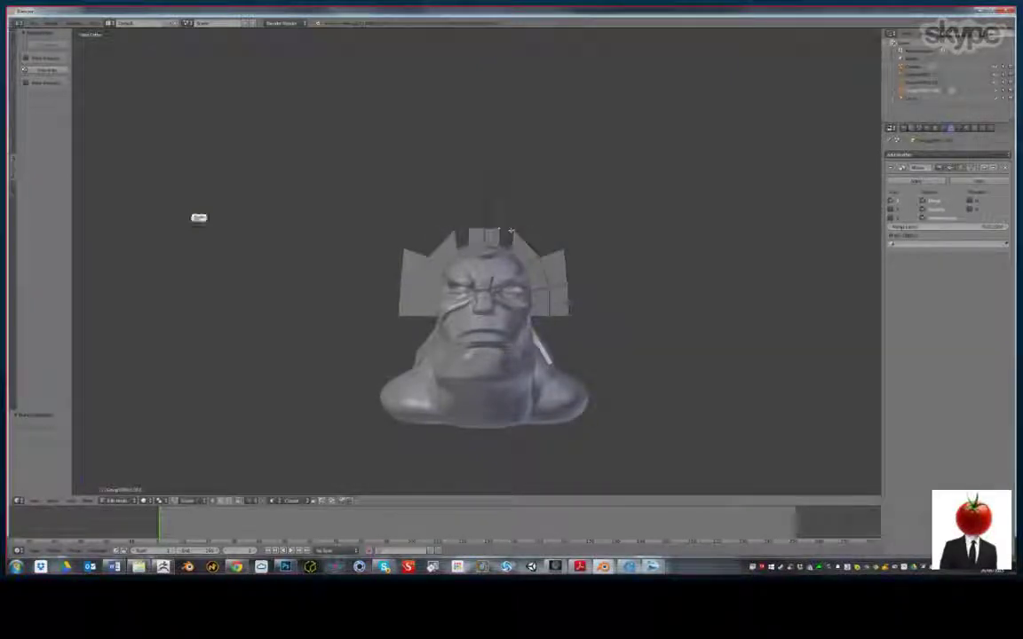
right_click(501, 250, "shift")
key("f")
Fill the tall outer face rising from the crown beside the centre gap
right_click(499, 230)
right_click(500, 186, "shift")
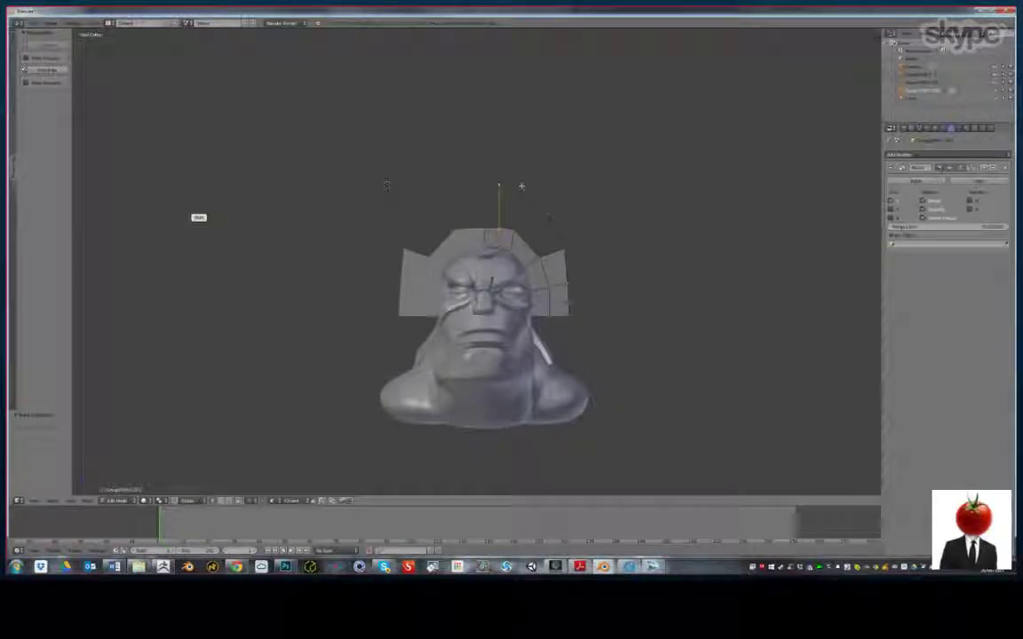
right_click(513, 229, "shift")
key("f")
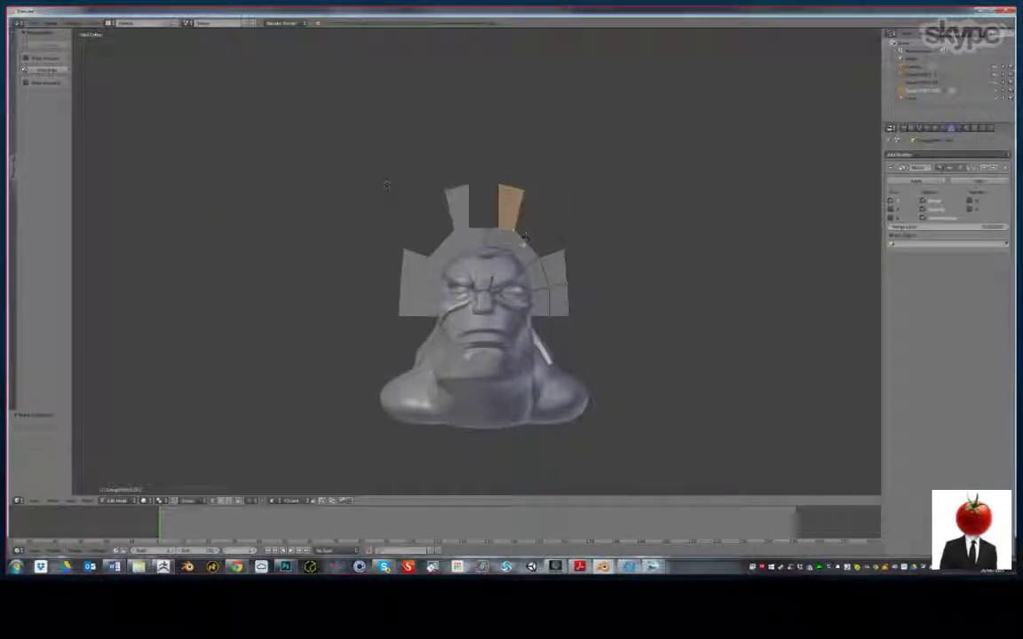
Cut a loop across the inner corner face and fill the outer gap between the top and side faces
key("ctrl+r")
left_click(523, 244)
left_click(524, 244)
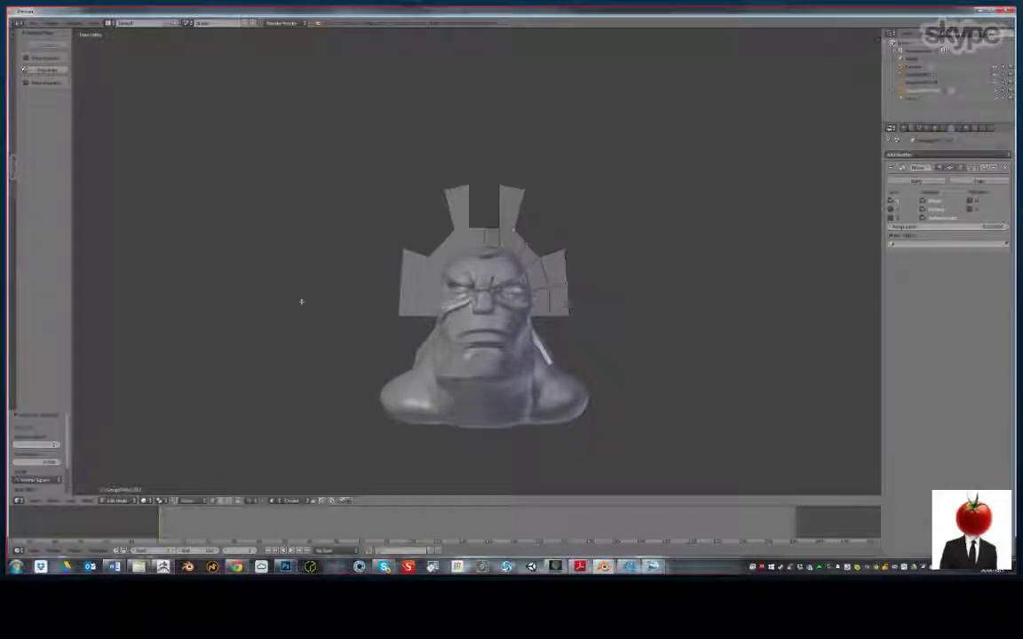
right_click(514, 229)
key("f")
right_click(564, 250, "shift")
key("f")
Move the whole helmet profile back over the head in the right side view and extrude it to give it depth
middle_click_drag(391, 307, 266, 306)
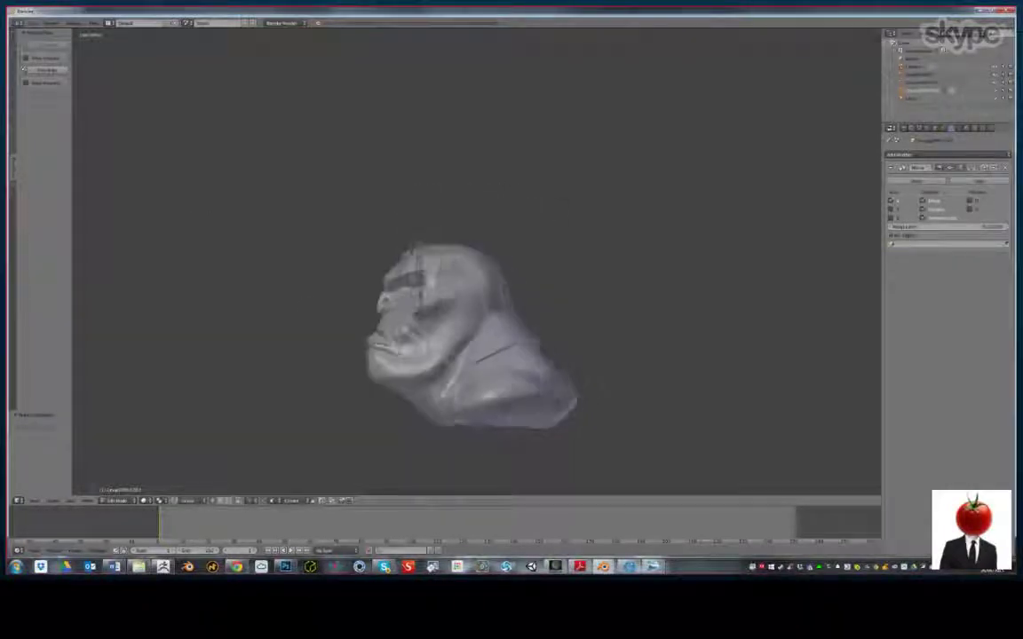
key("KP_3")
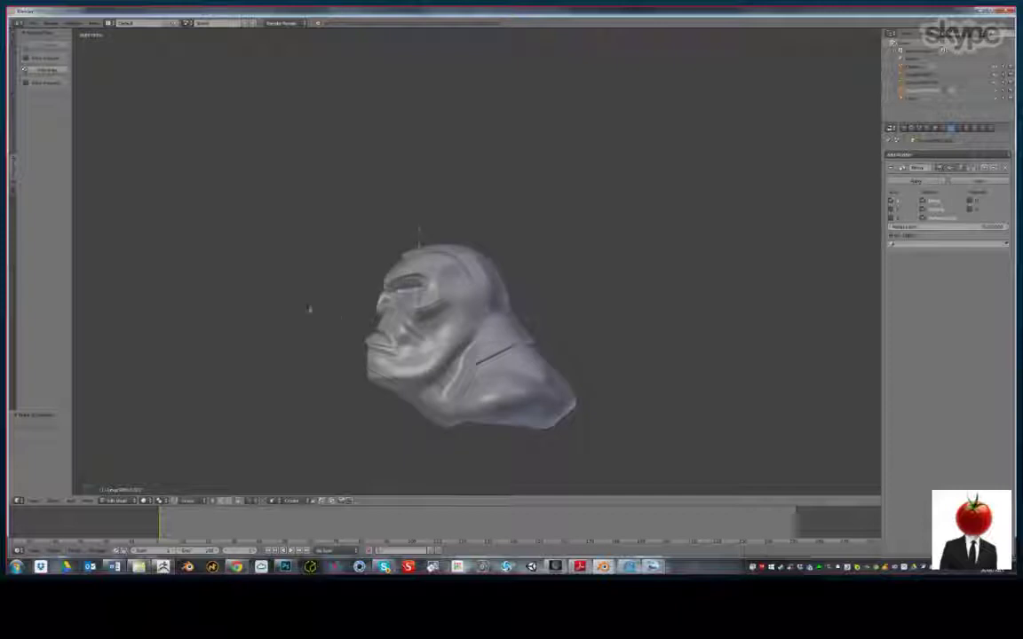
key("a")
key("a")
key("g")
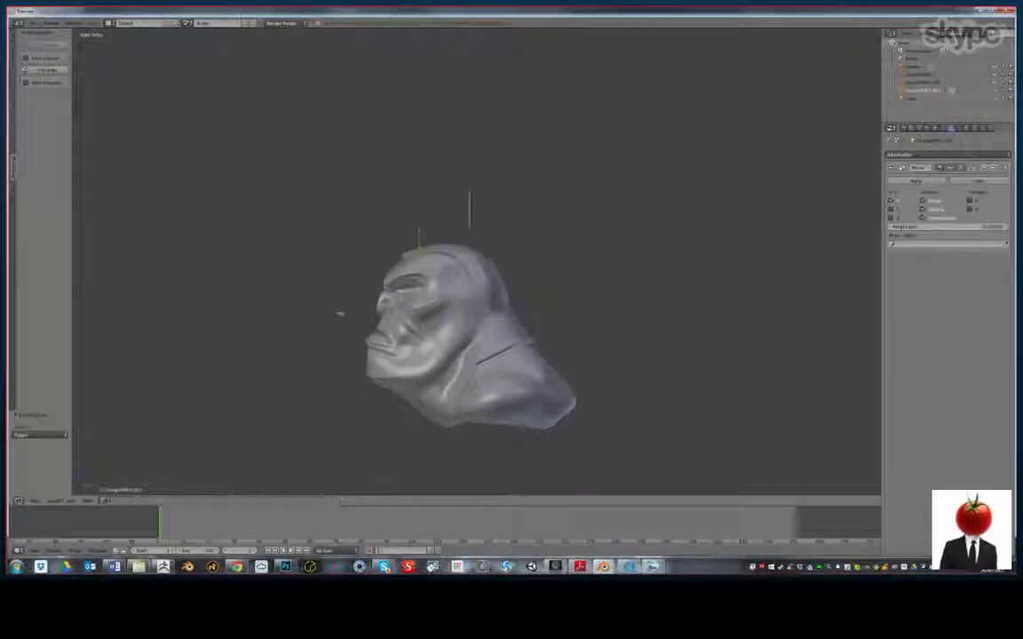
left_click(320, 315)
key("r")
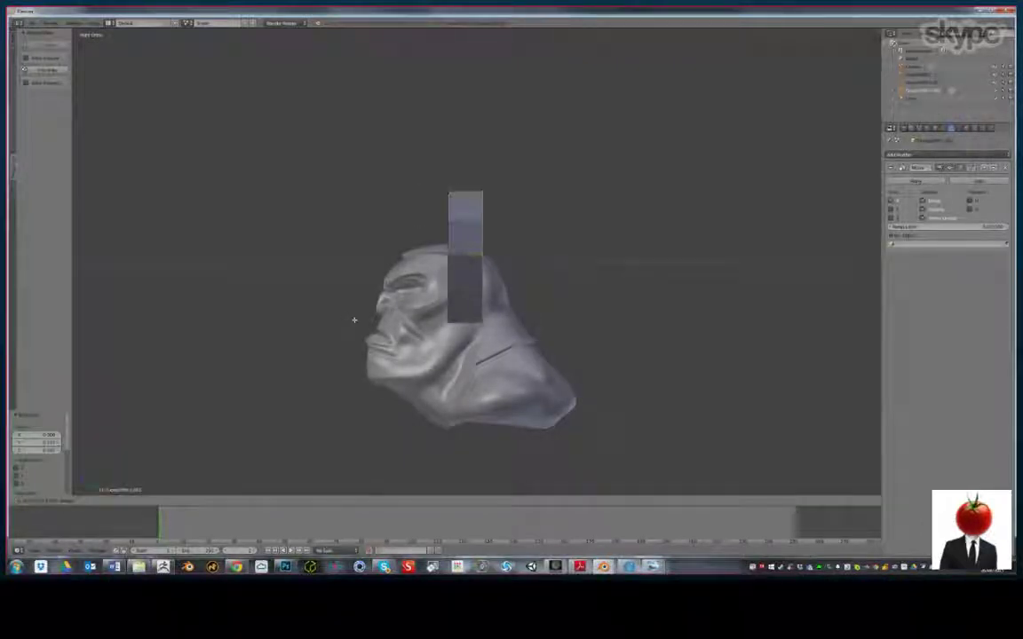
left_click(357, 320)
Select the entire extruded helmet and move it forward along the Y axis over the head
key("a")
key("a")
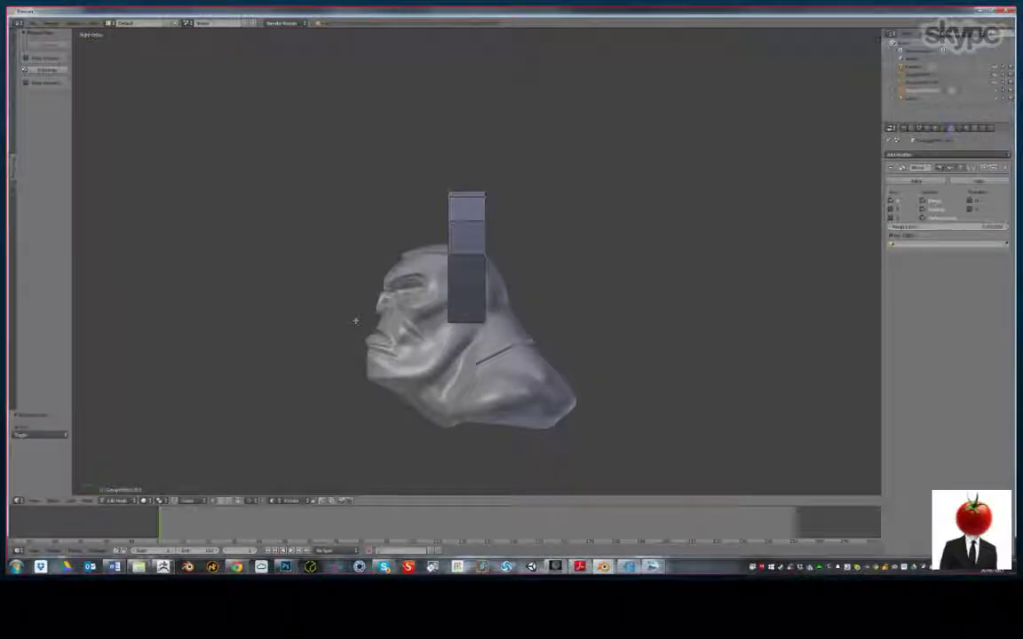
key("g")
key("y")
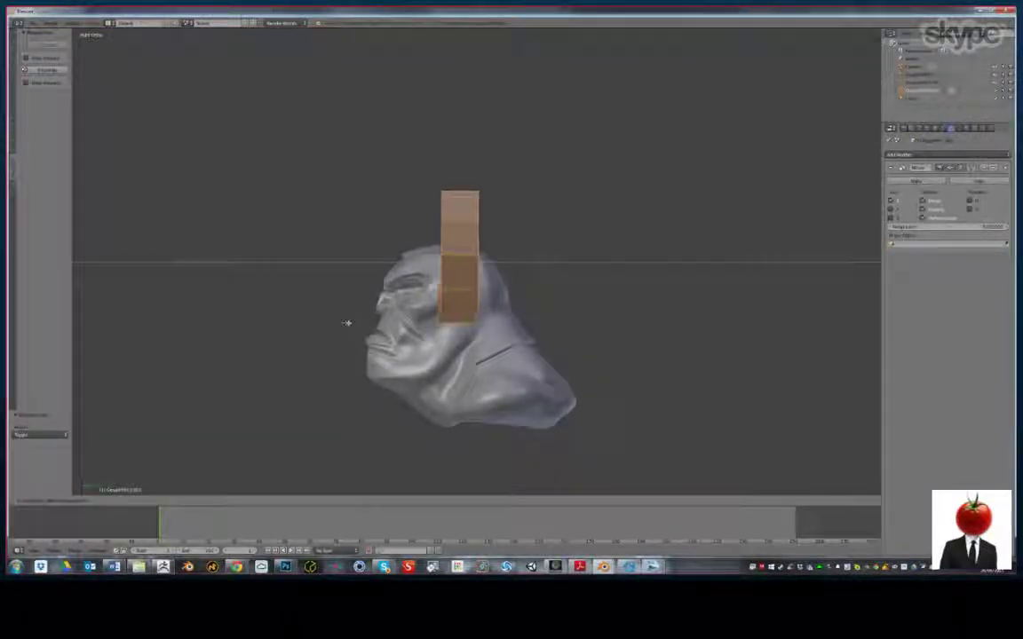
left_click(346, 323)
mouse_move(267, 343)
middle_mouse_down()
mouse_move(337, 349)
mouse_move(288, 372)
mouse_move(332, 354)
mouse_move(303, 343)
mouse_move(332, 361)
mouse_move(287, 359)
mouse_move(312, 355)
middle_mouse_up()
scroll(349, 356, "up", 2)
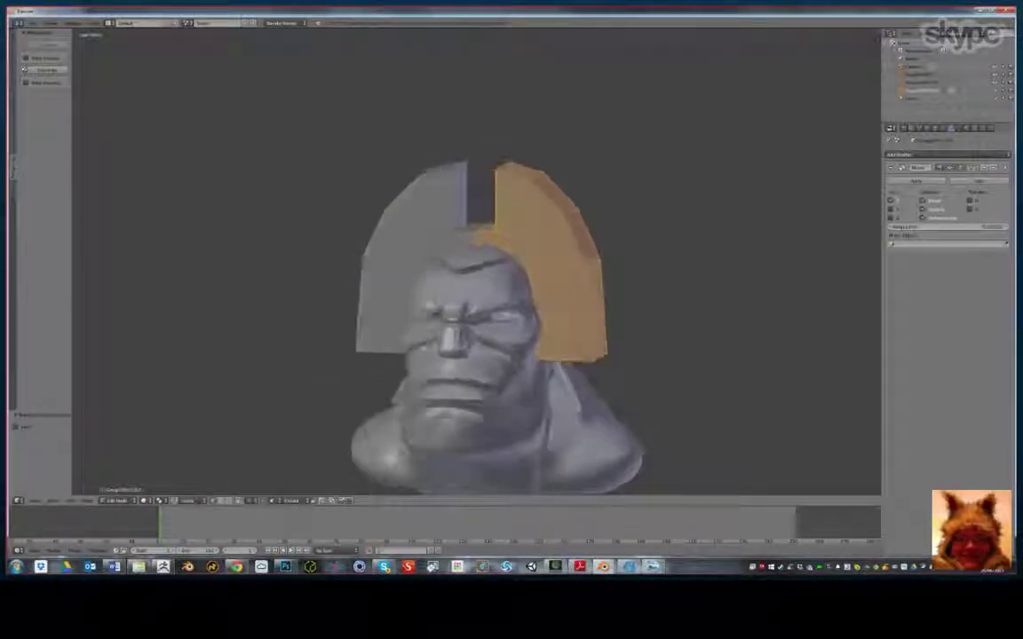
Try a loop cut along the inner part of the helmet side, and undo it
key("Tab")
left_click(473, 257)
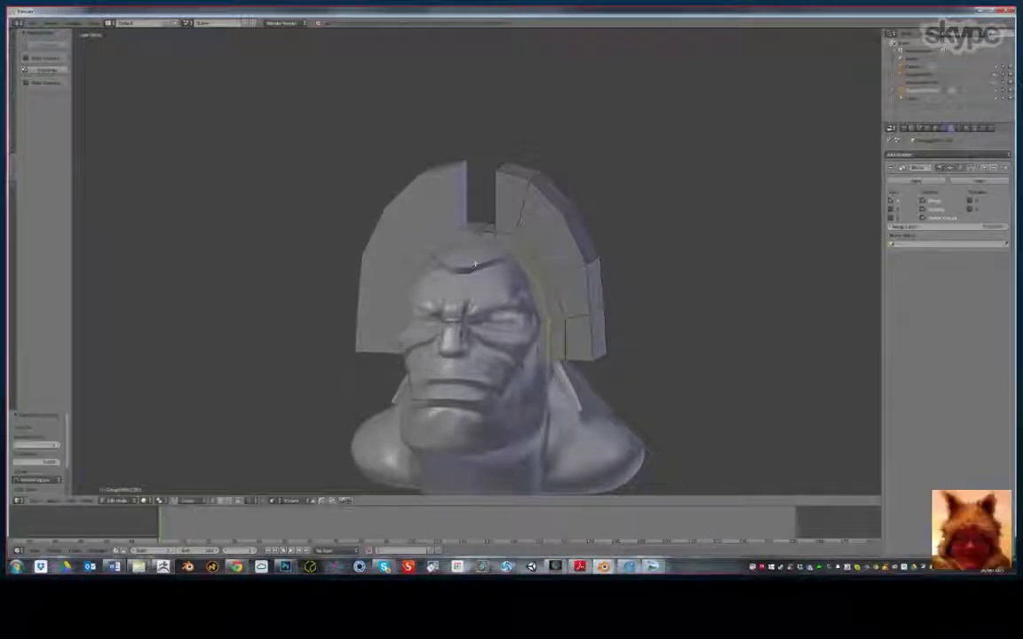
middle_click_drag(473, 256, 429, 287)
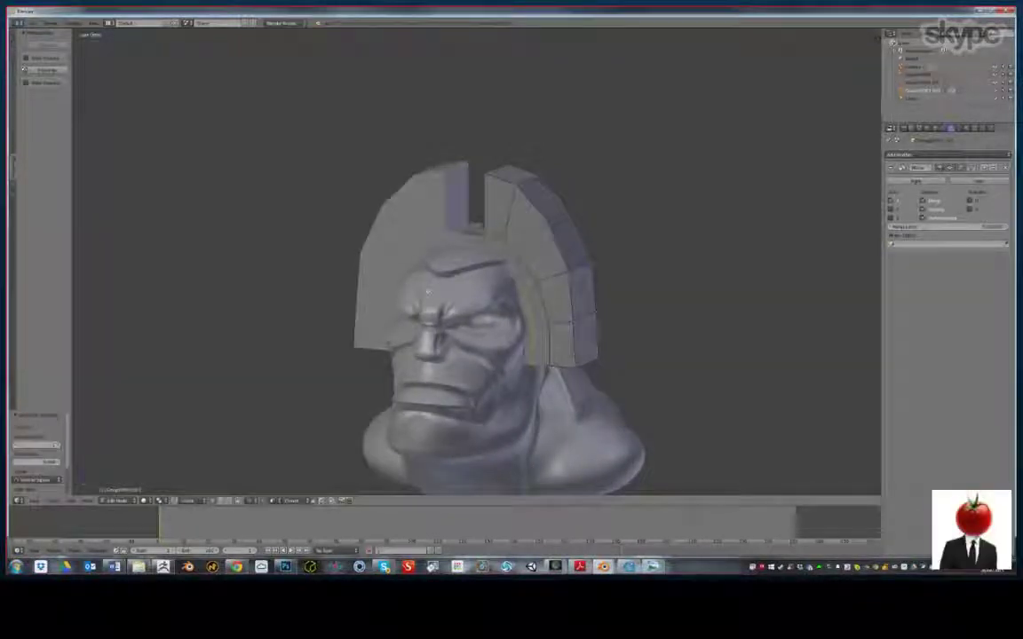
key("ctrl+z")
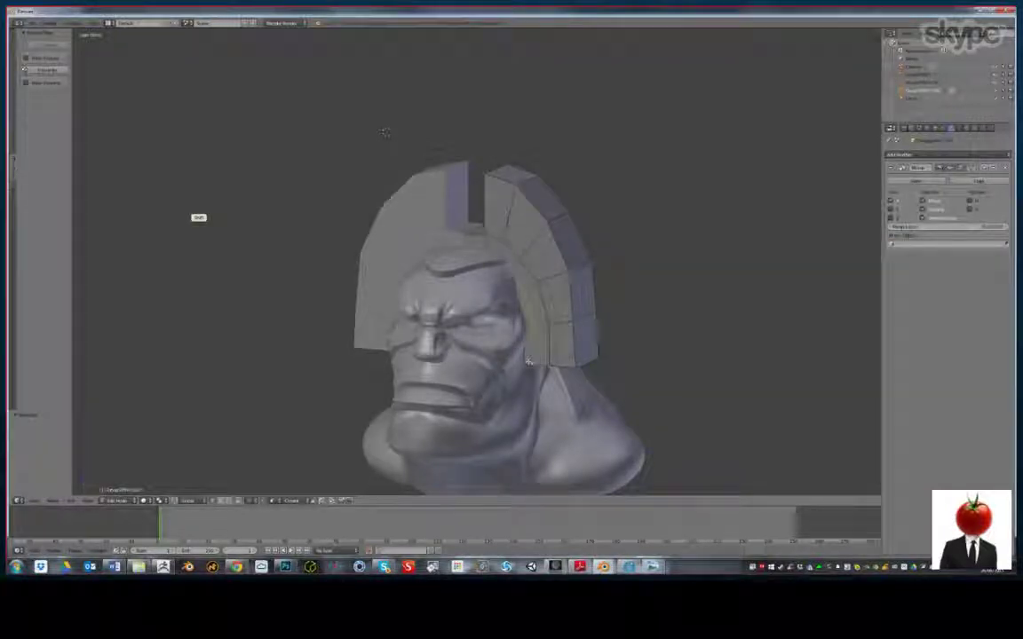
Duplicate the selected inner rim of the helmet in place and separate the copy into its own object
key("shift+d")
right_click(246, 373)
key("p")
left_click(237, 380)
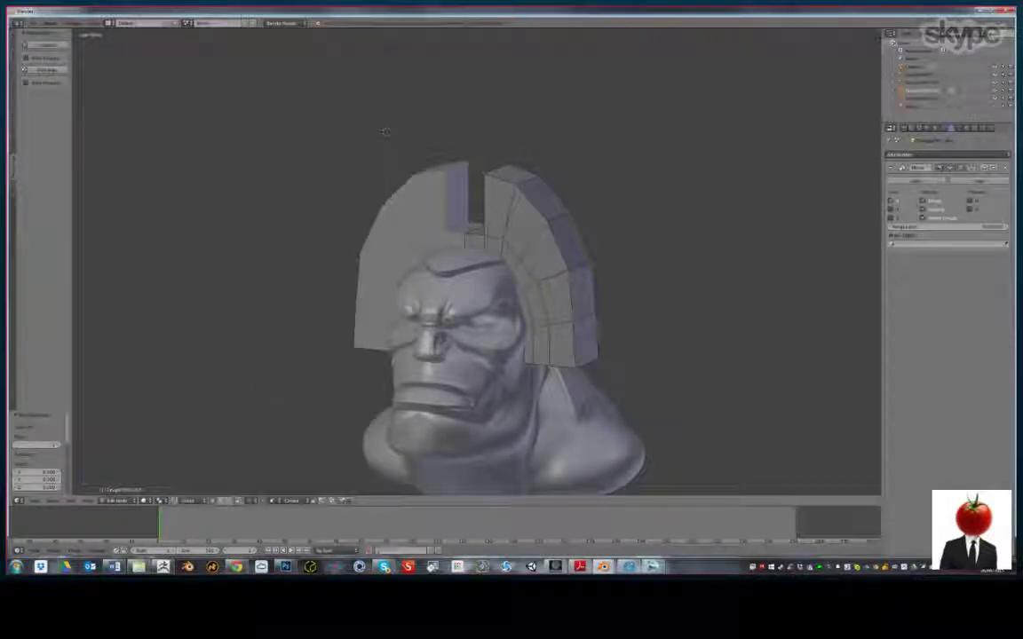
Select the separated inner rim object and open it in Edit Mode
key("Tab")
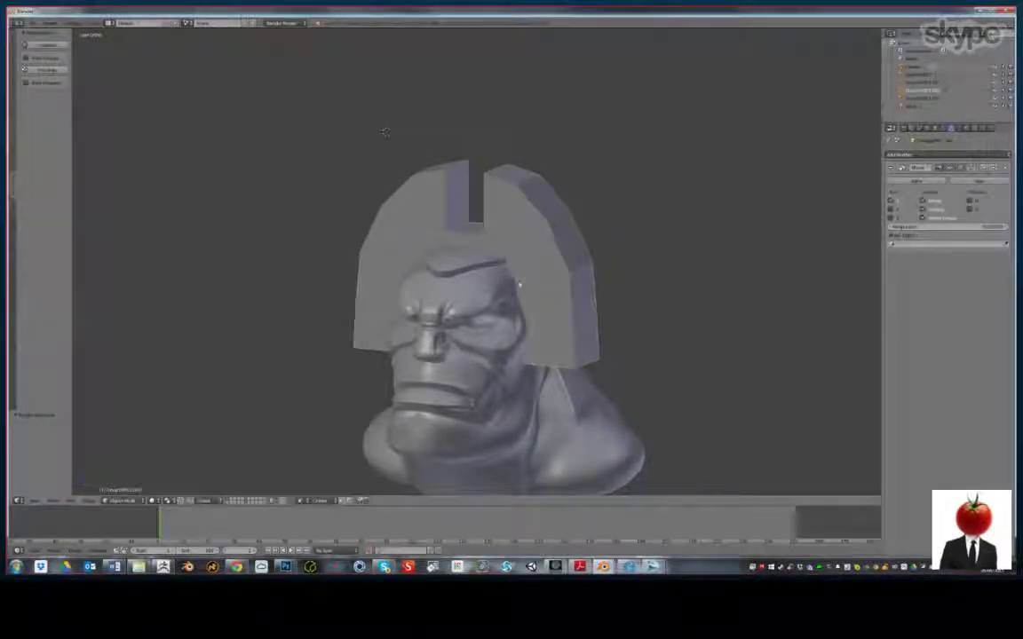
right_click(519, 284)
key("Tab")
middle_click_drag(462, 246, 537, 364)
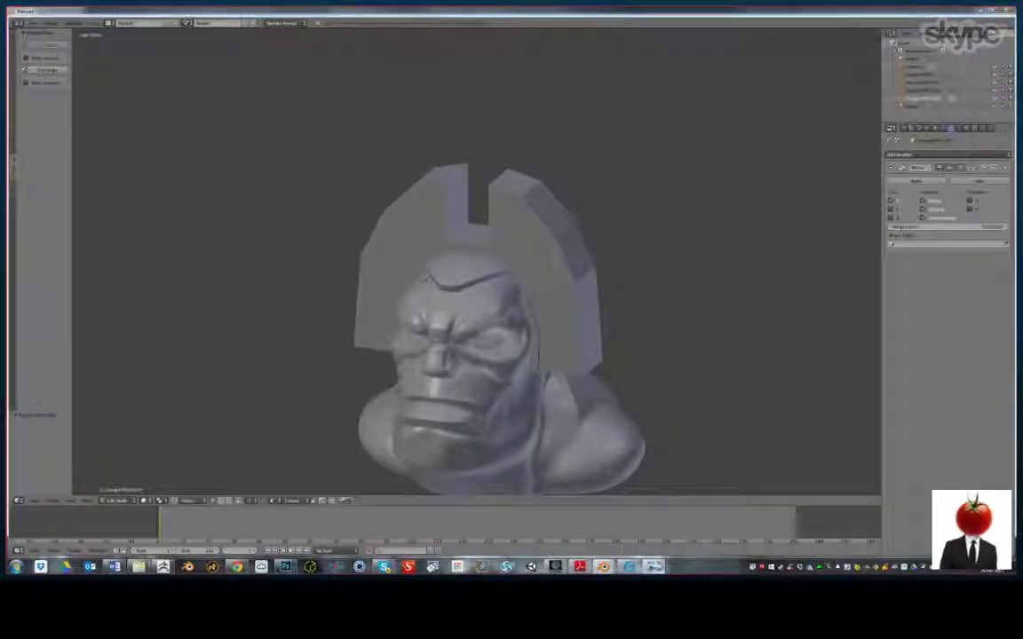
Check the warrior reference picture in the photo viewer, return to Blender and examine the helmet from above and the front
key("alt+Tab")
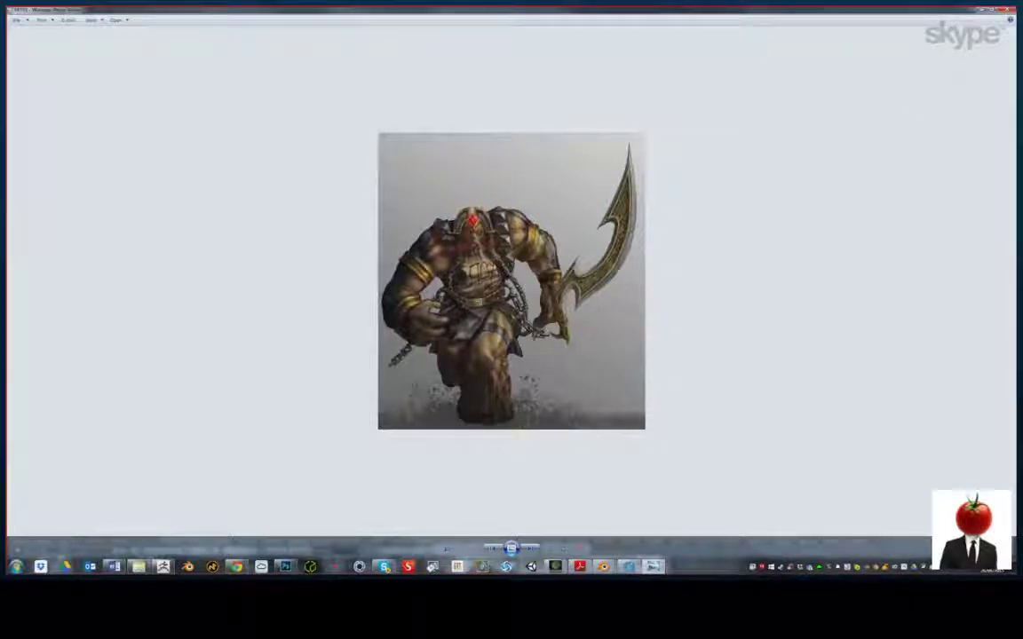
key("alt+Tab")
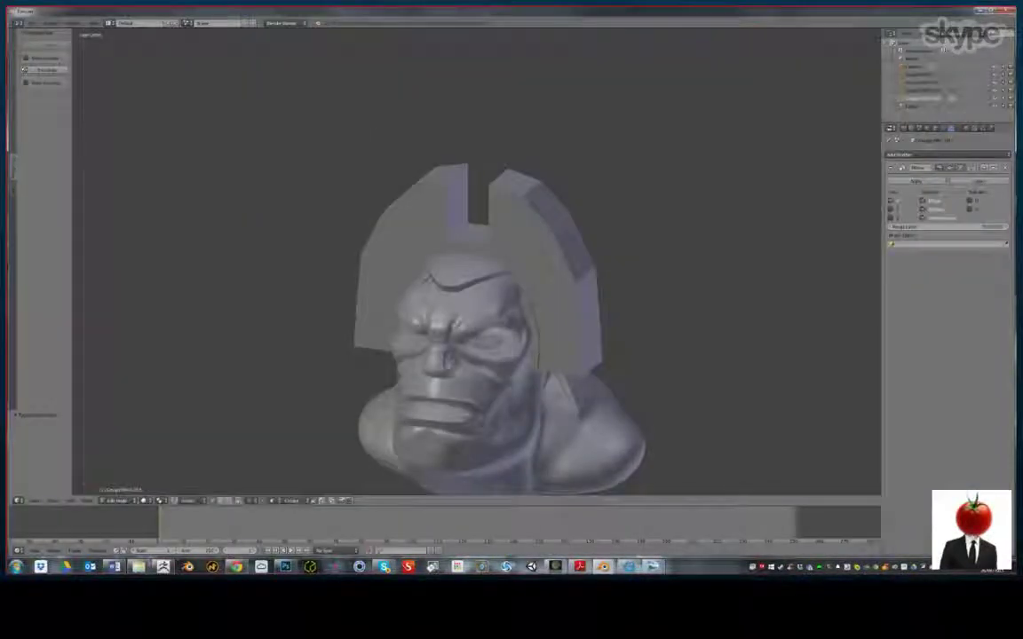
mouse_move(533, 301)
middle_mouse_down()
mouse_move(602, 304)
mouse_move(600, 373)
middle_mouse_up()
key("KP_1")
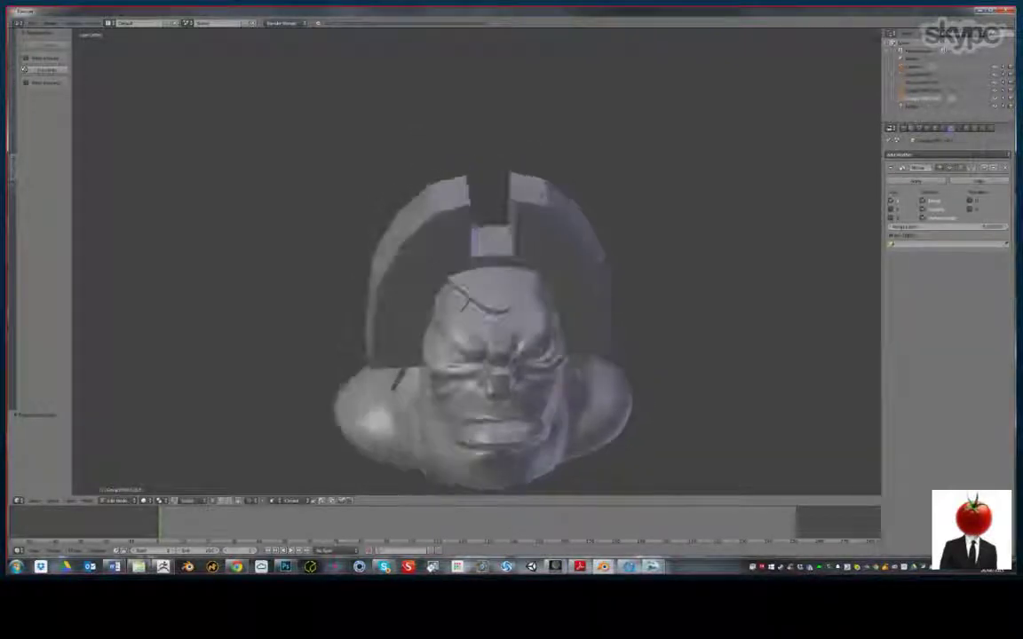
mouse_move(395, 380)
middle_mouse_down()
mouse_move(401, 294)
mouse_move(418, 296)
middle_mouse_up()
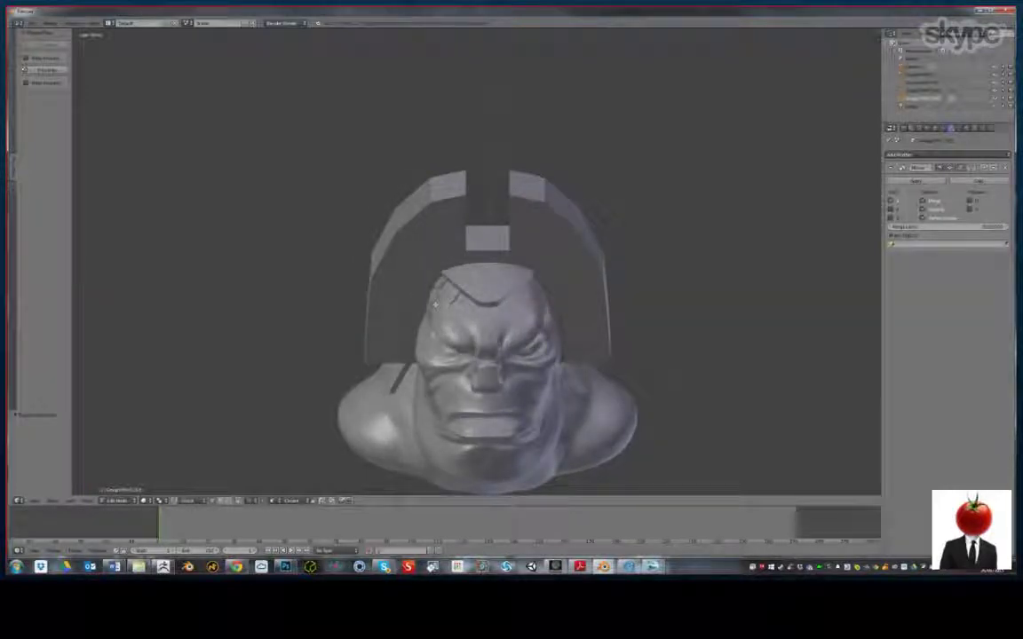
key("KP_1")
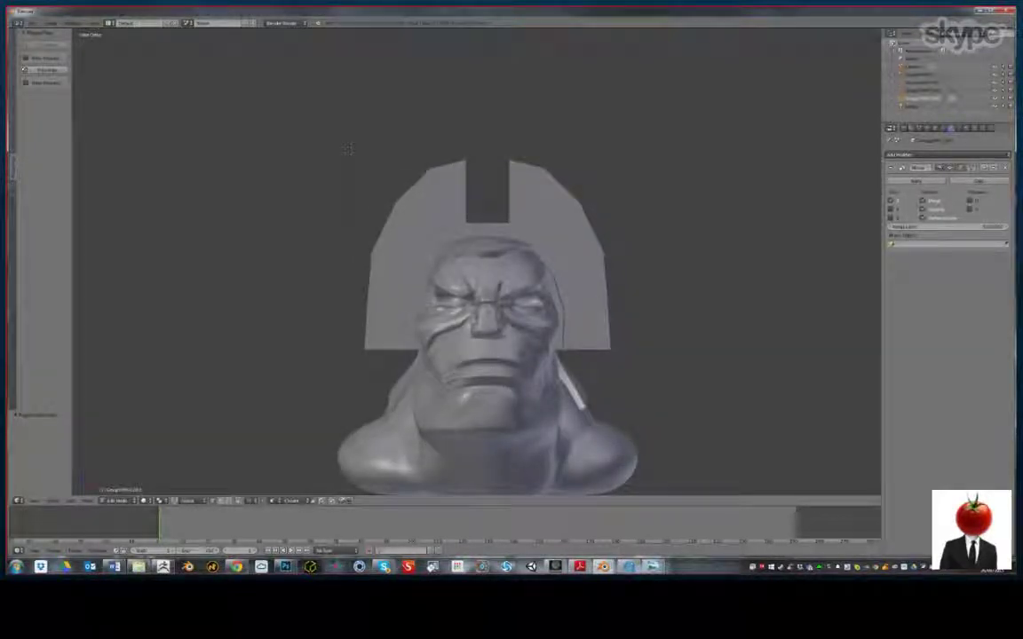
Snap the 3D cursor to the head's centre line at the top of the forehead and return to Object Mode
key("shift+s")
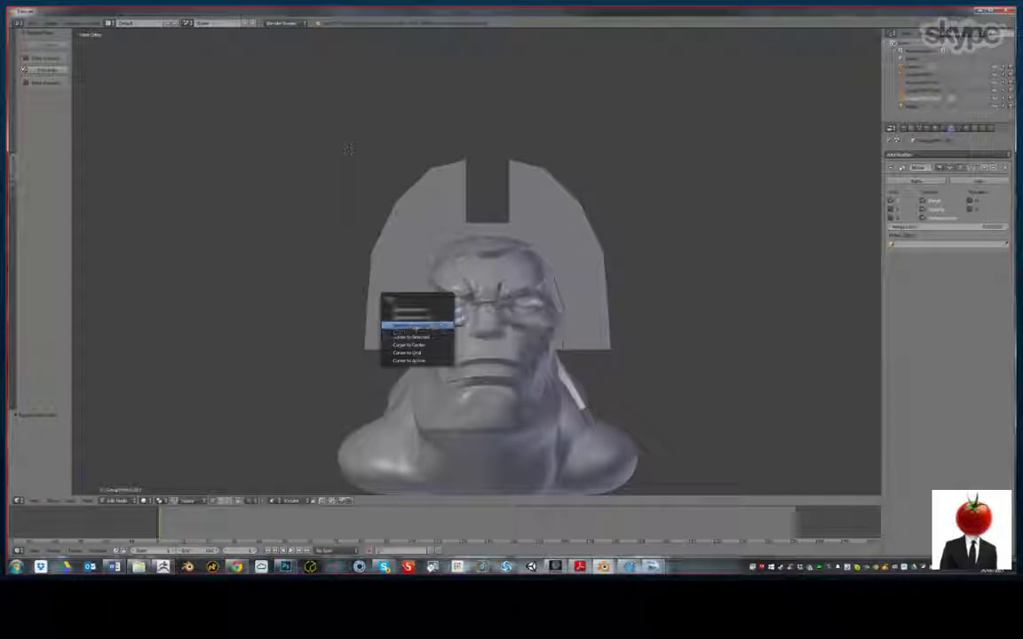
left_click(417, 336)
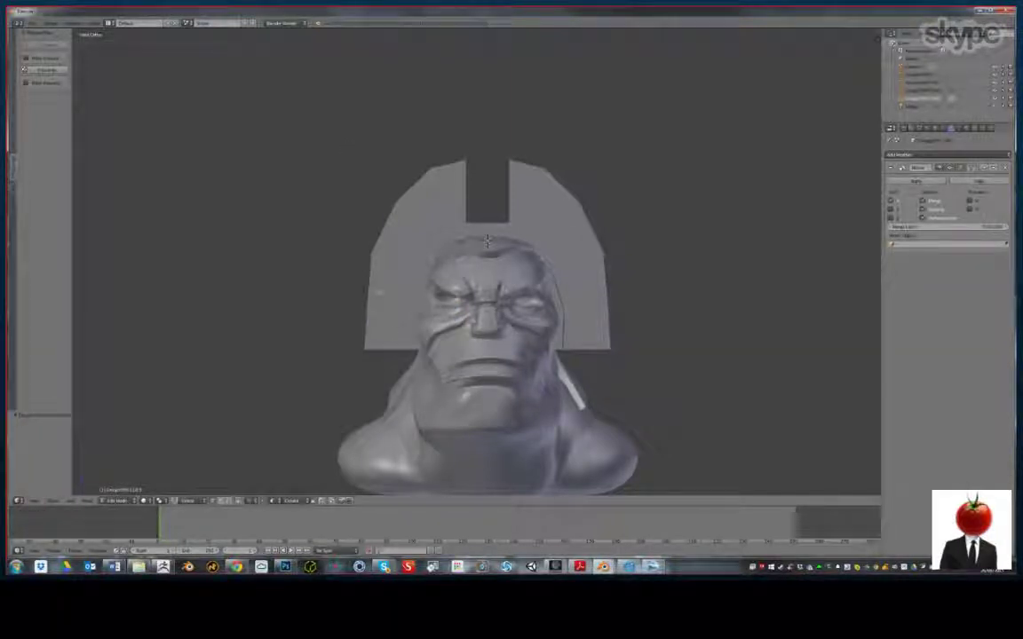
key("KP_2")
key("KP_8")
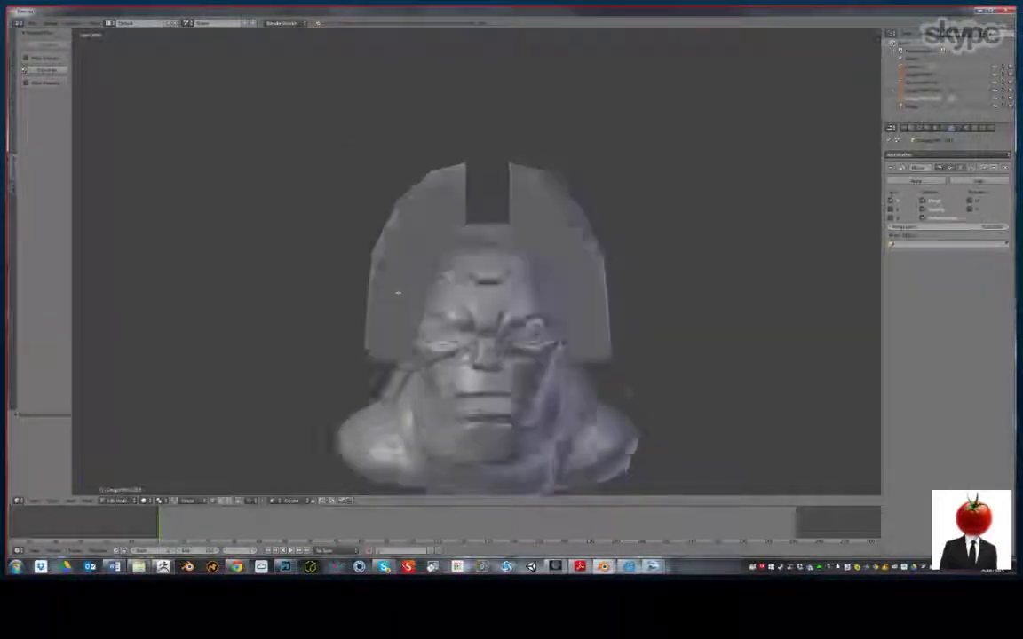
key("KP_8")
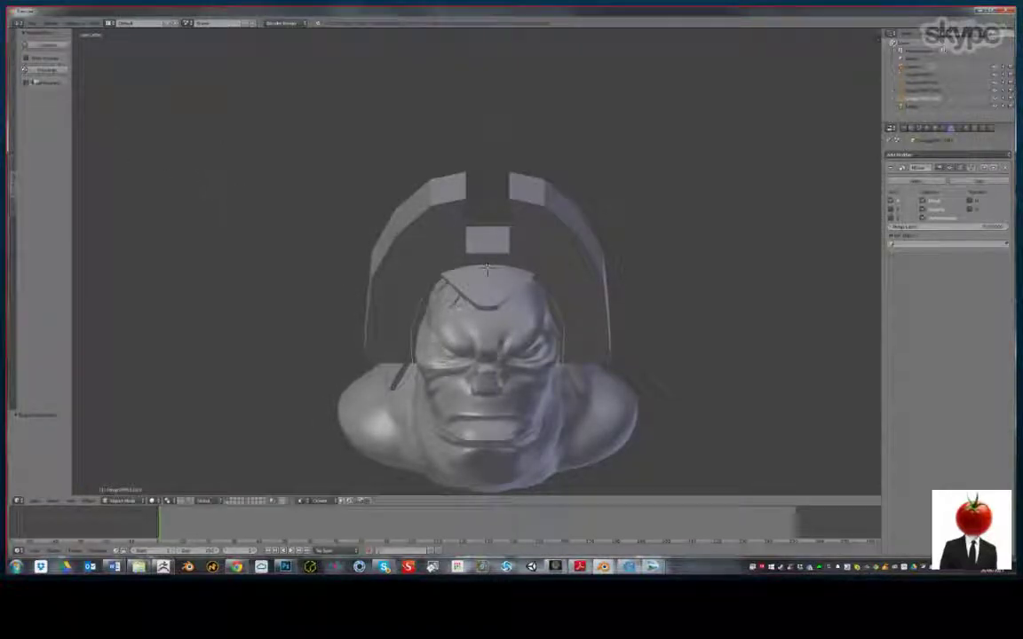
key("Tab")
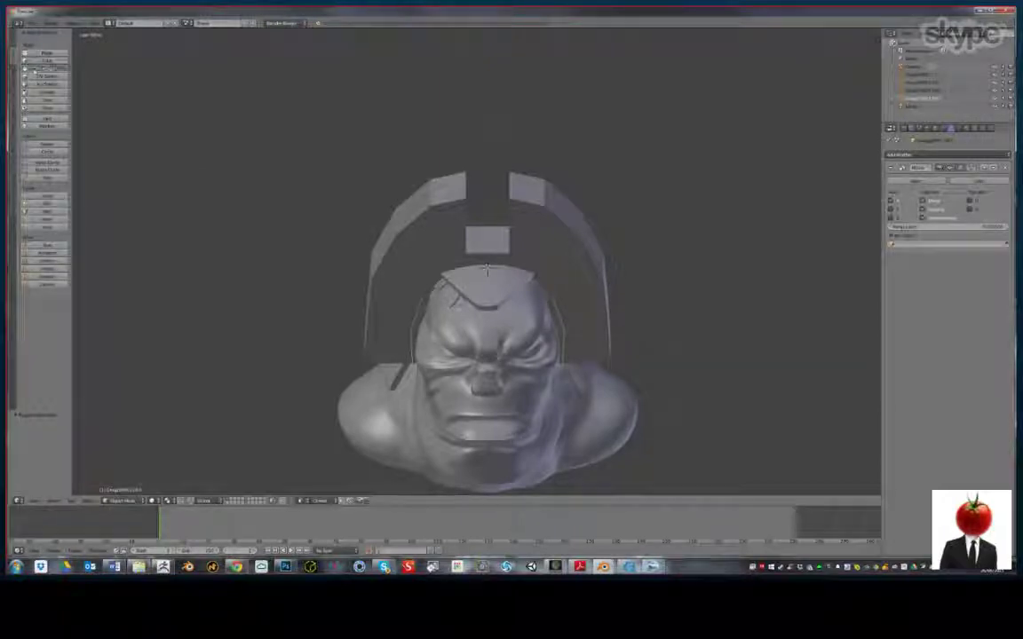
Add a circle with 8 vertices at the 3D cursor, align it to the view and open it in Edit Mode
left_click(34, 68)
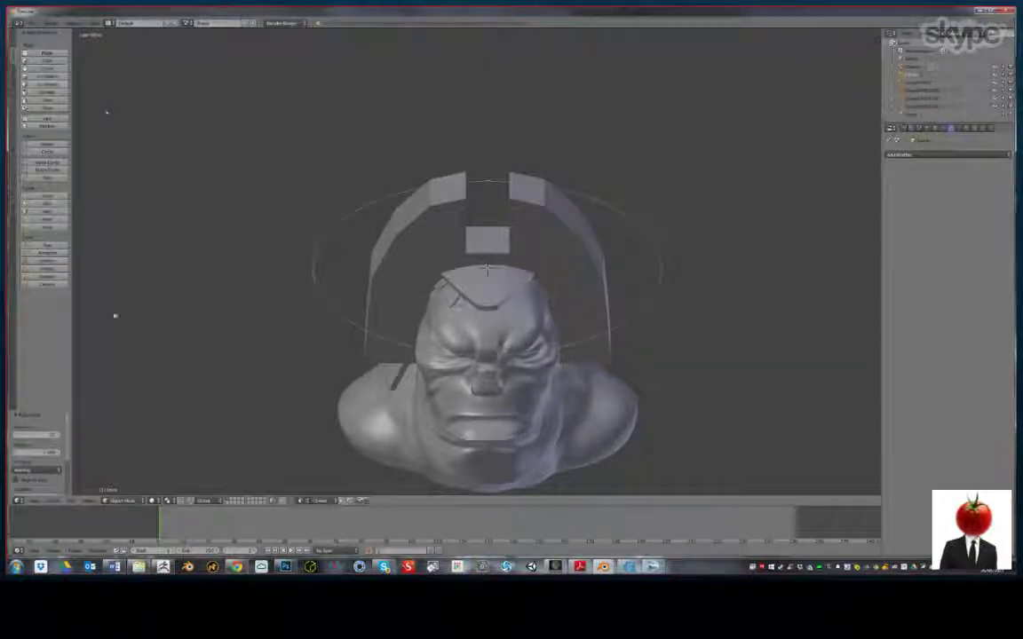
left_click(15, 481)
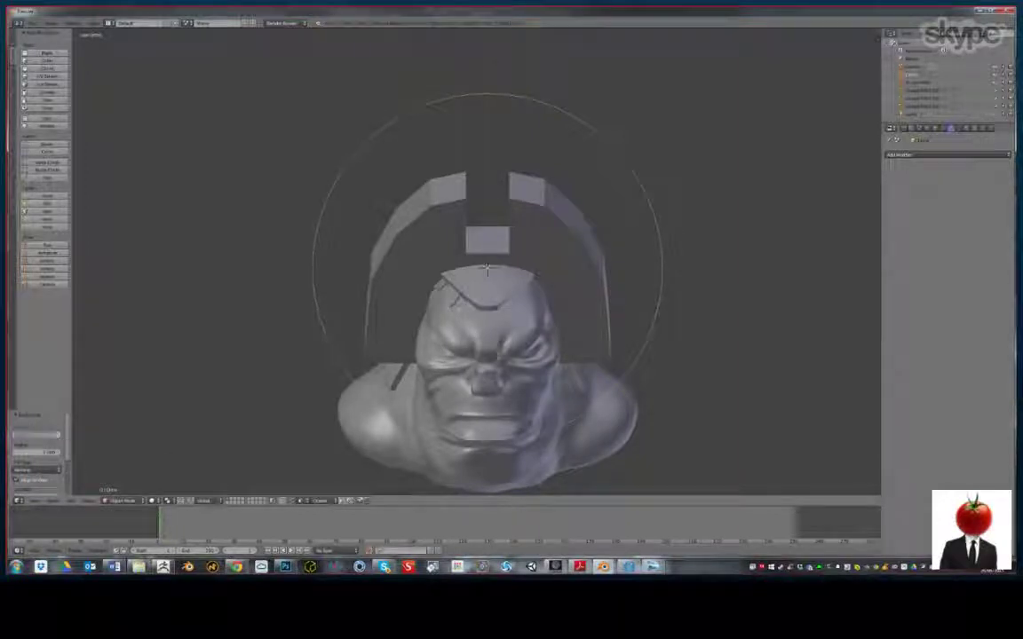
type("8")
key("Return")
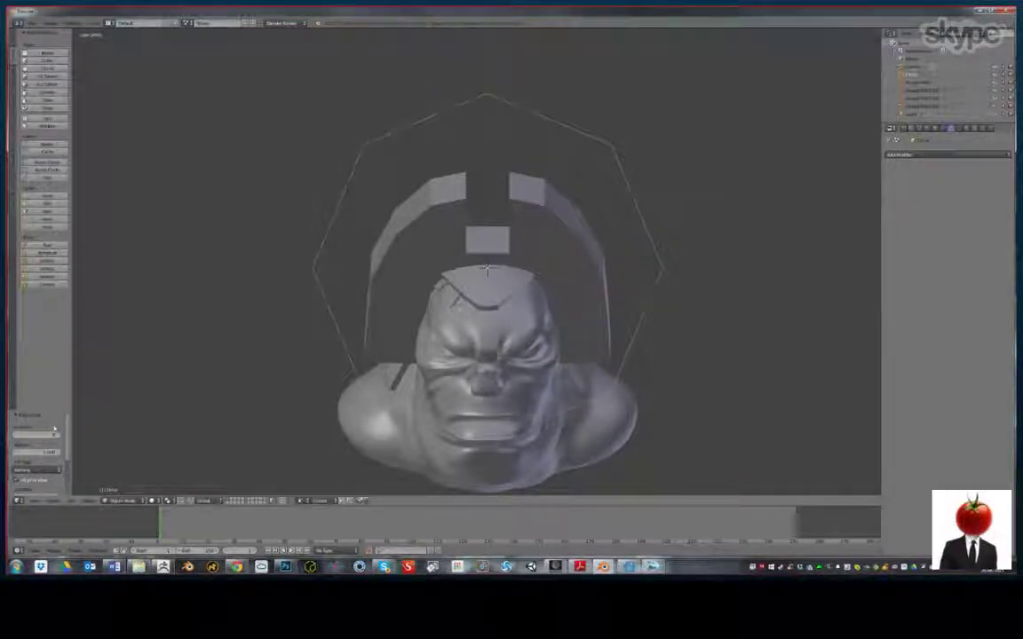
key("Tab")
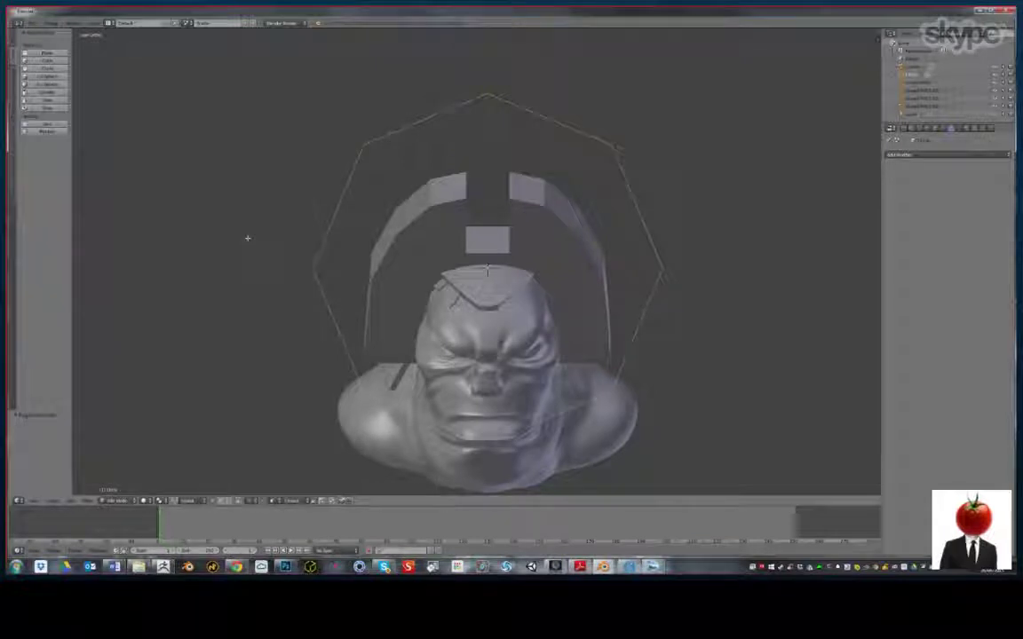
Scale the octagon down to a small gem outline on the forehead and rotate it
key("s")
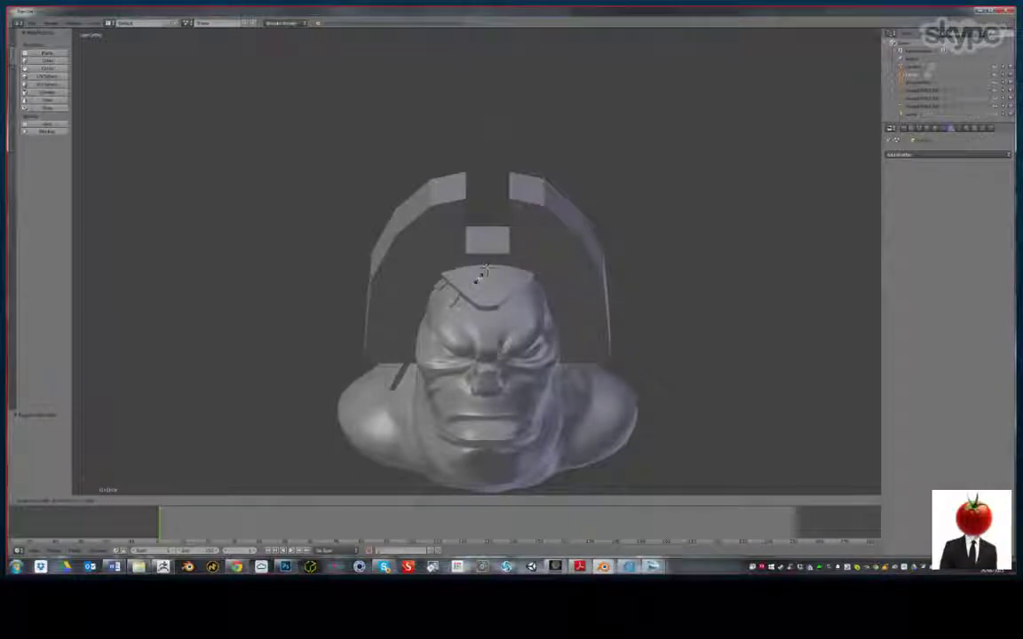
left_click(478, 277)
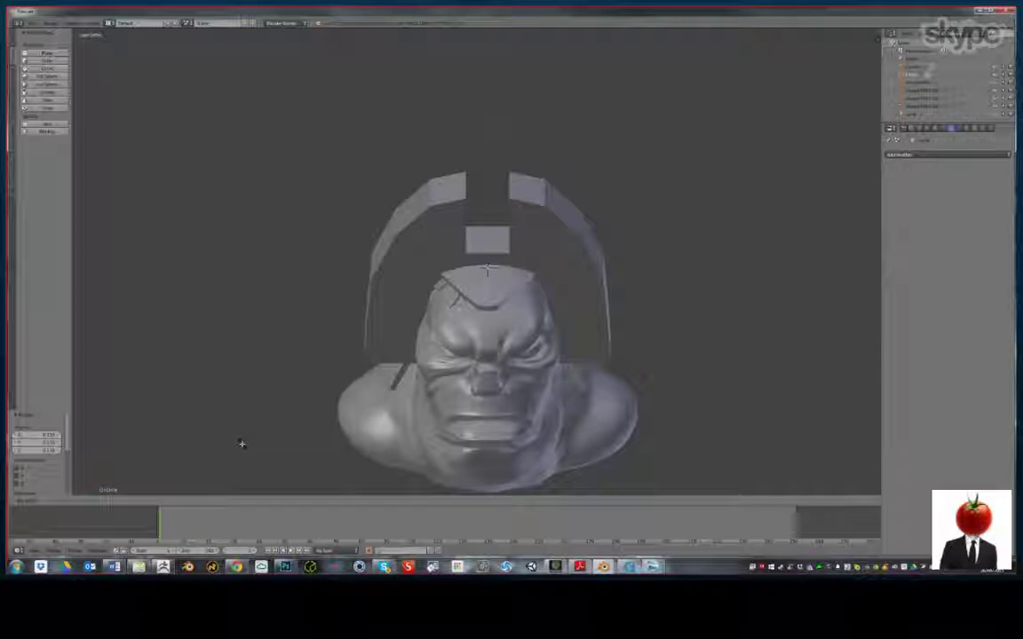
left_click(242, 444)
scroll(331, 323, "up", 4)
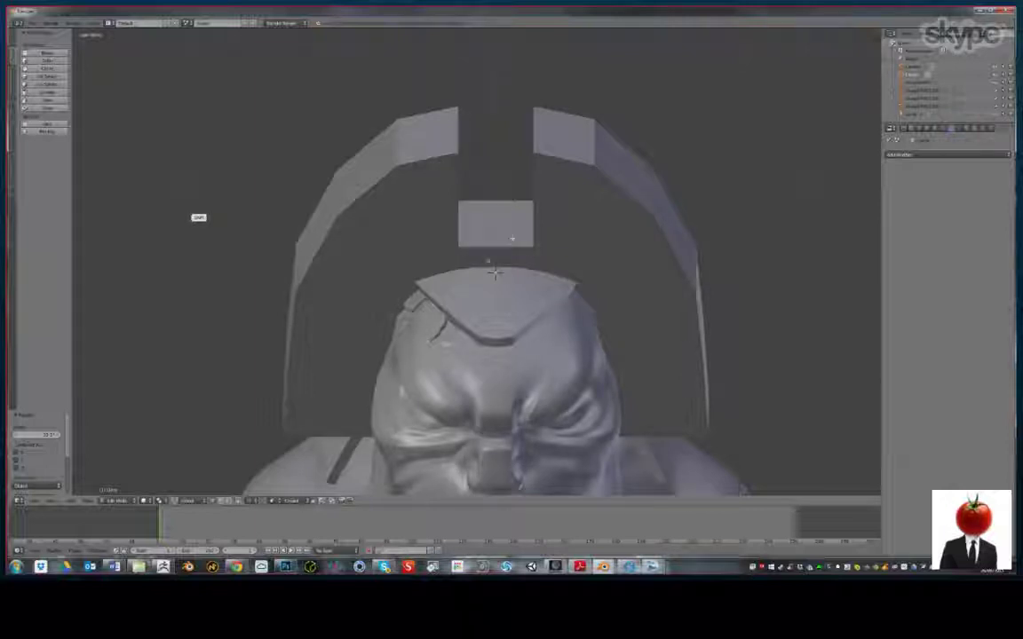
Set the transform orientation to Normal and try a free rescale of the octagon, undoing the rescale
left_click(182, 500)
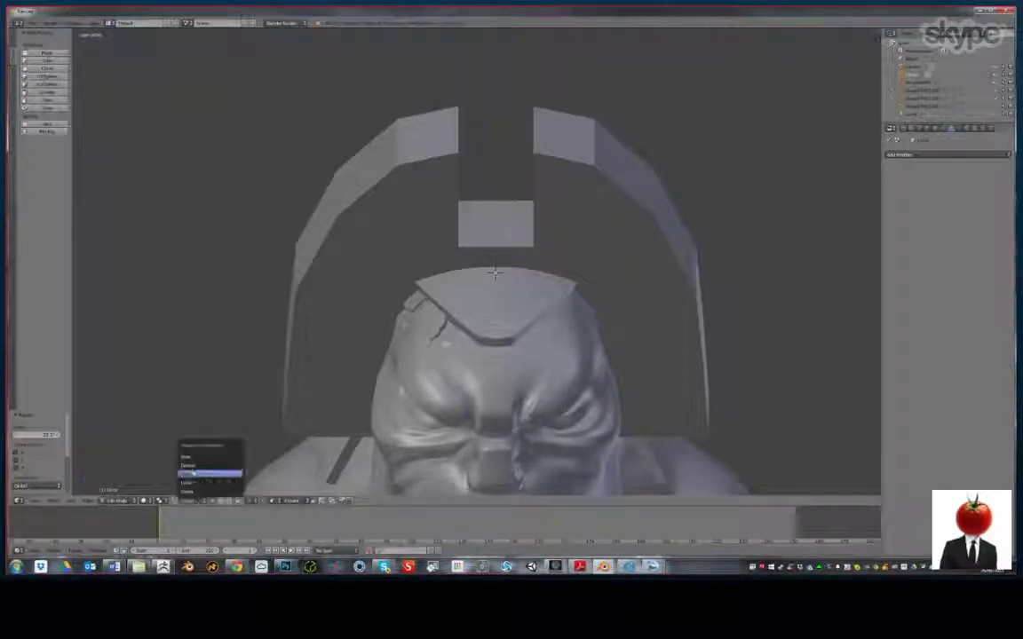
left_click(189, 473)
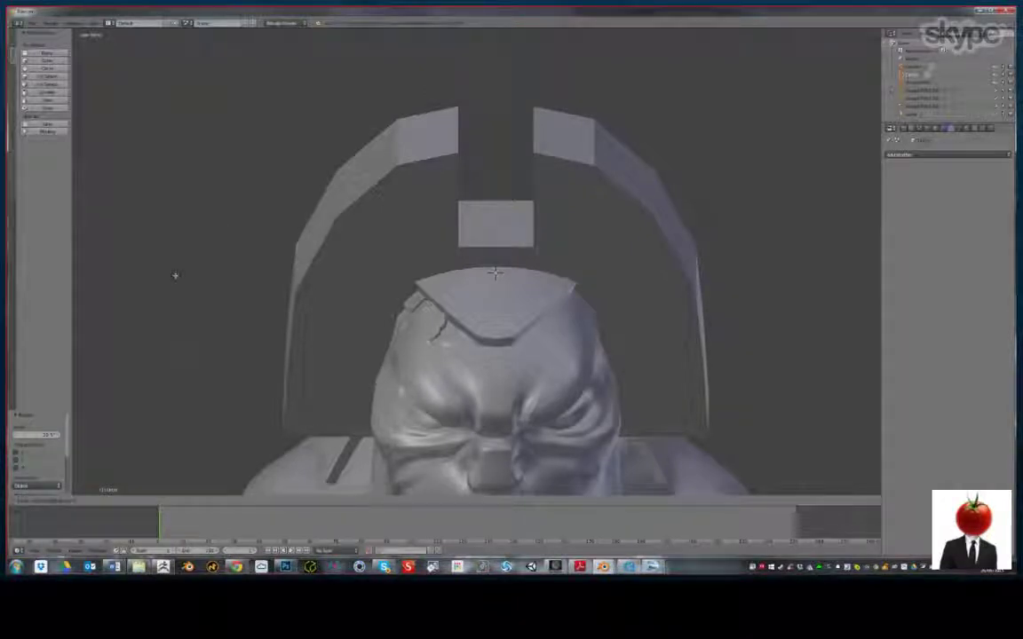
key("s")
left_click(175, 275)
key("ctrl+z")
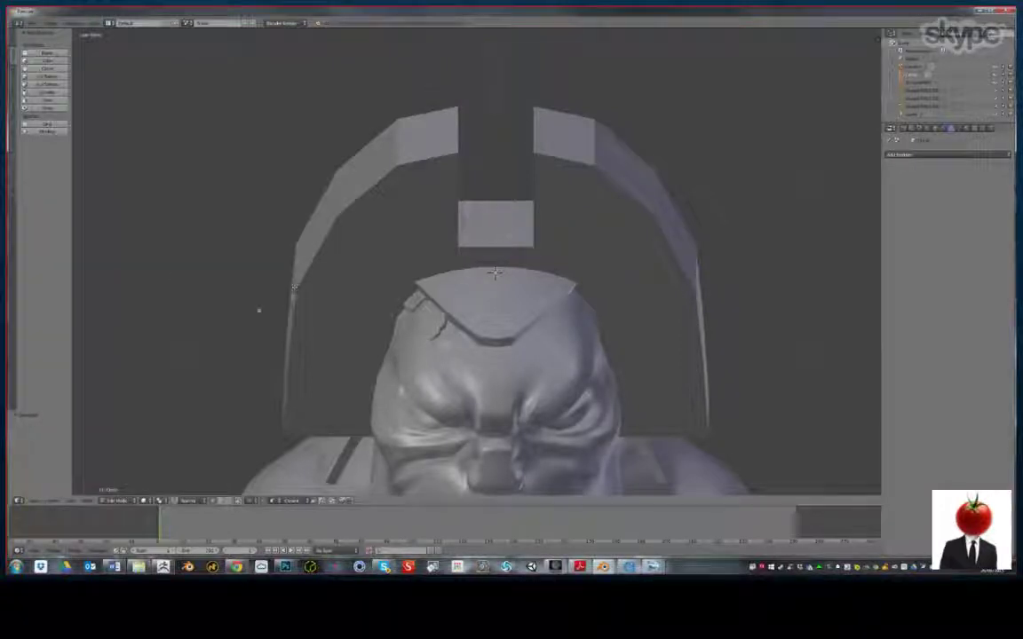
Try to scale the octagon along its X axis and undo the change
key("s")
key("x")
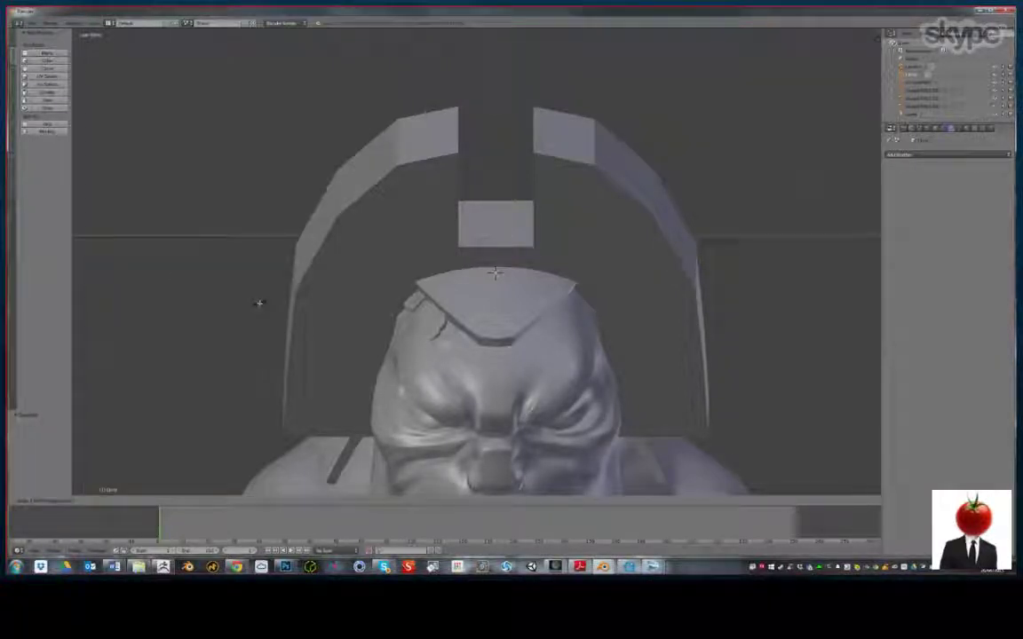
left_click(259, 303)
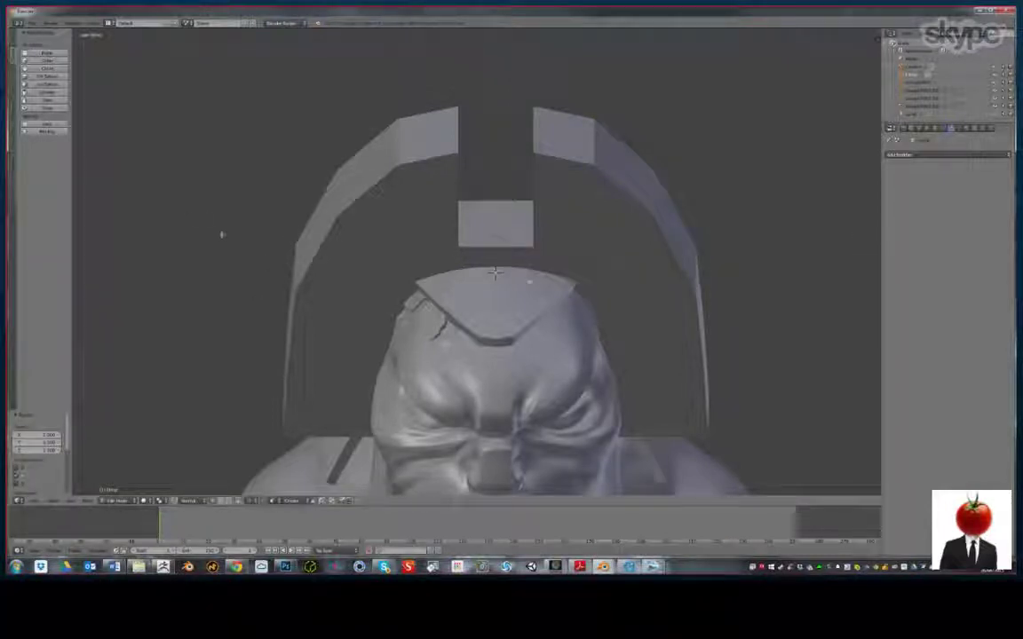
key("s")
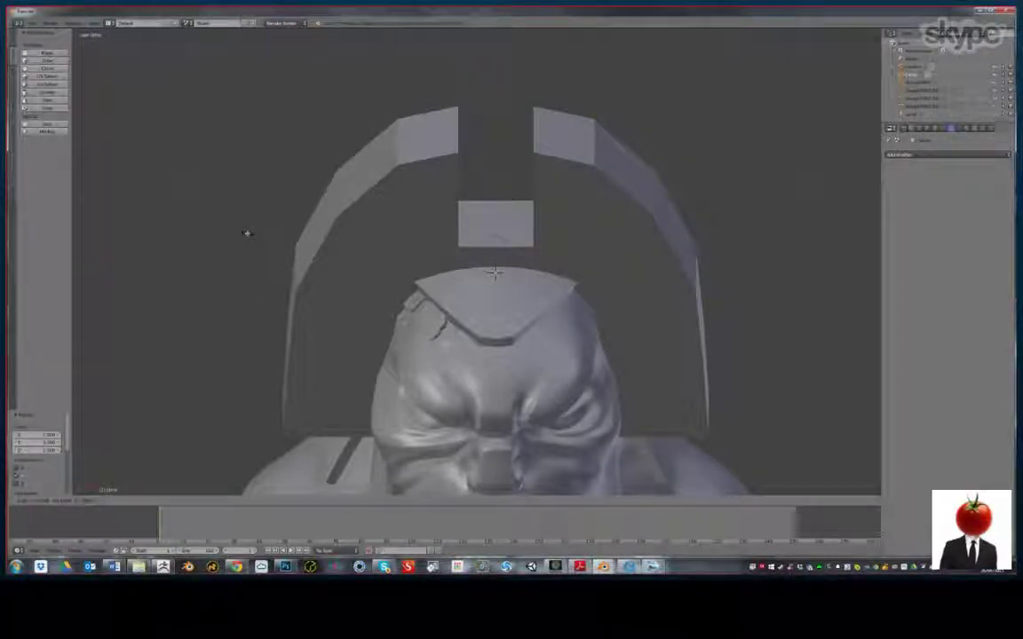
key("x")
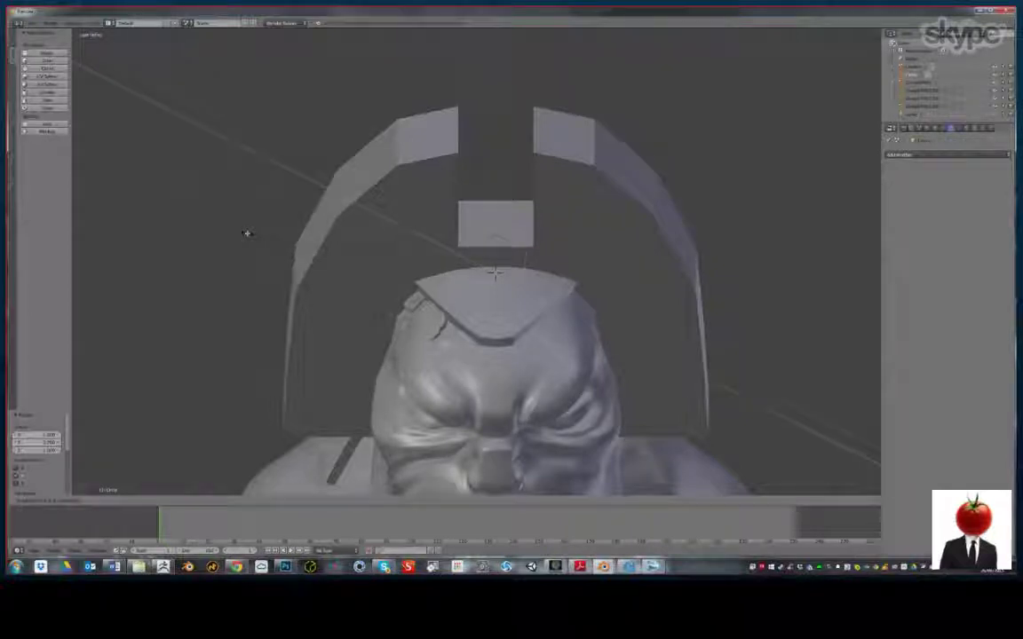
right_click(247, 234)
key("ctrl+z")
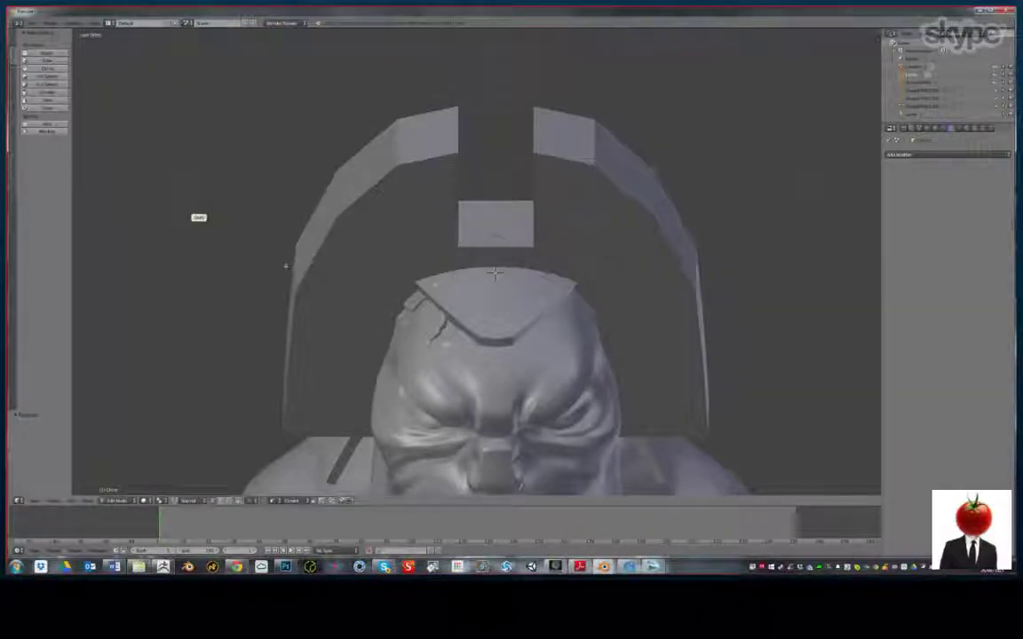
Reshape the small octagon by scaling it along the Z axis and the X axis
key("s")
key("z")
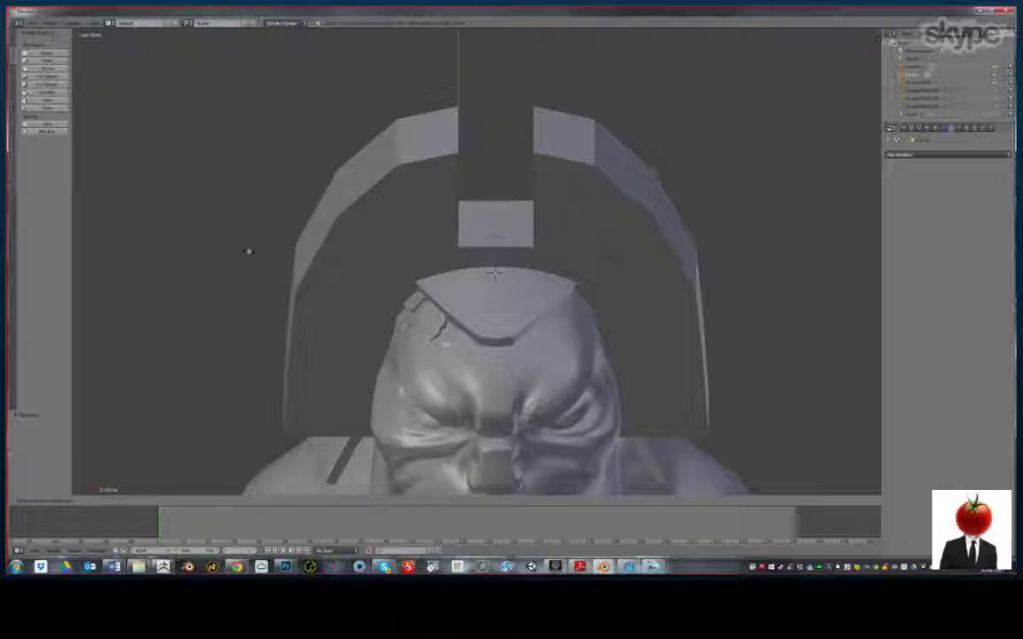
left_click(249, 251)
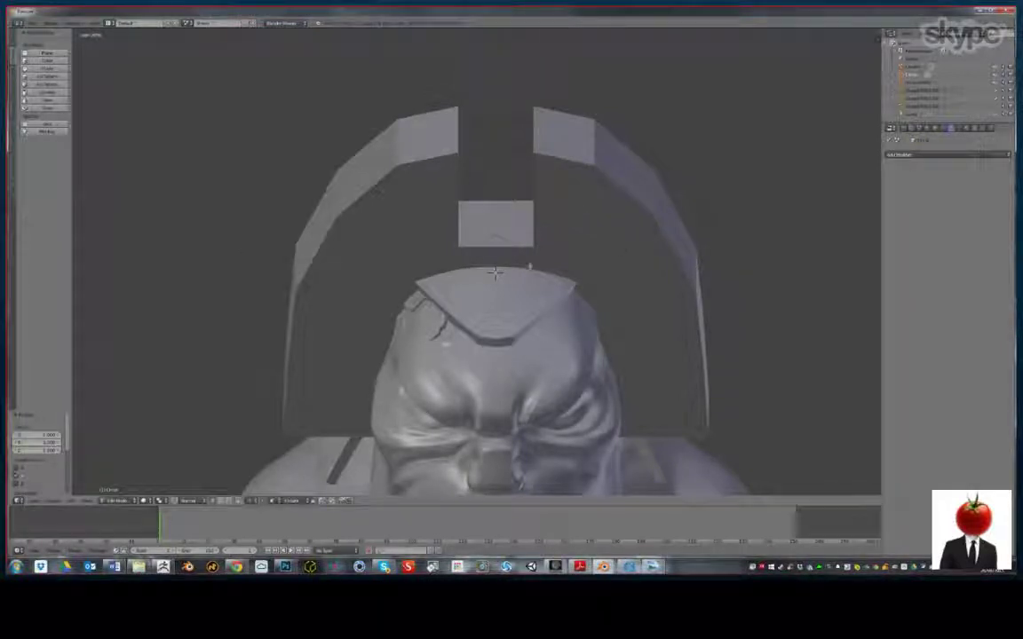
key("s")
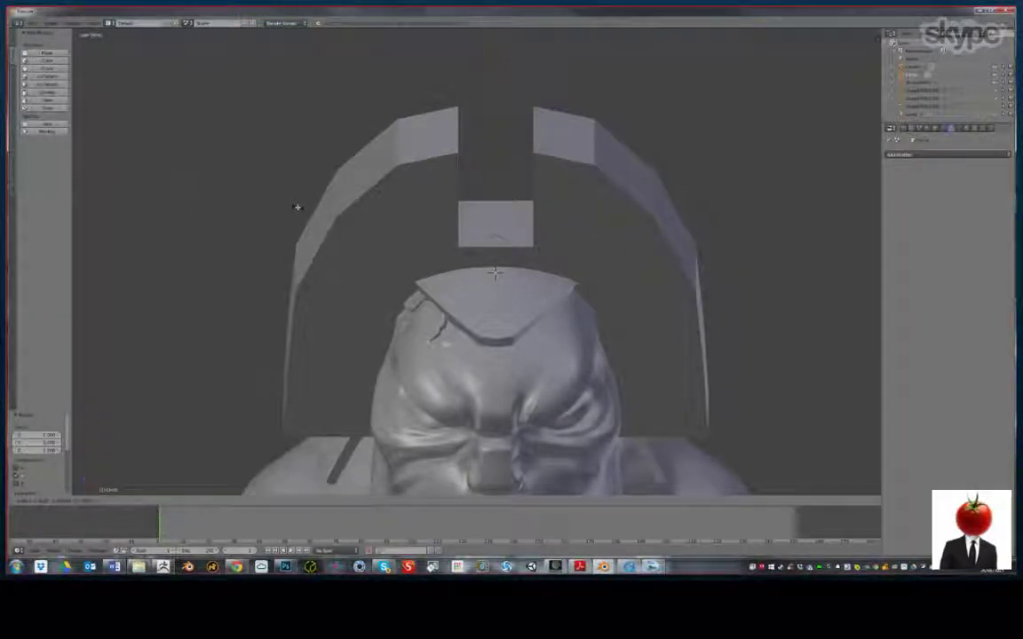
key("z")
left_click(297, 207)
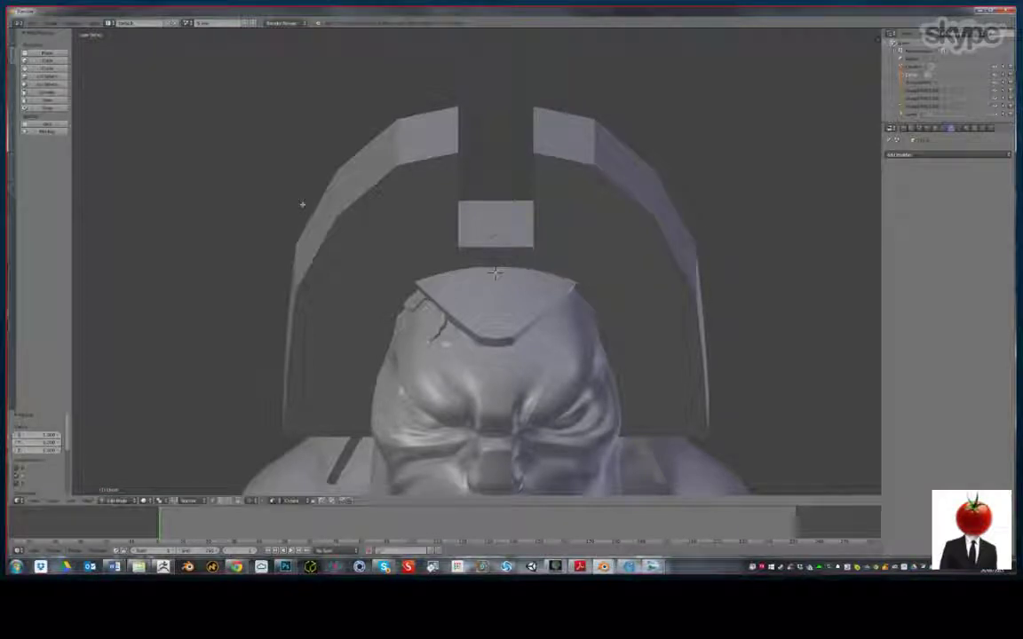
key("s")
key("x")
left_click(210, 270)
Extrude the octagon's outline and scale the new ring of edges inward
middle_click_drag(213, 270, 266, 267)
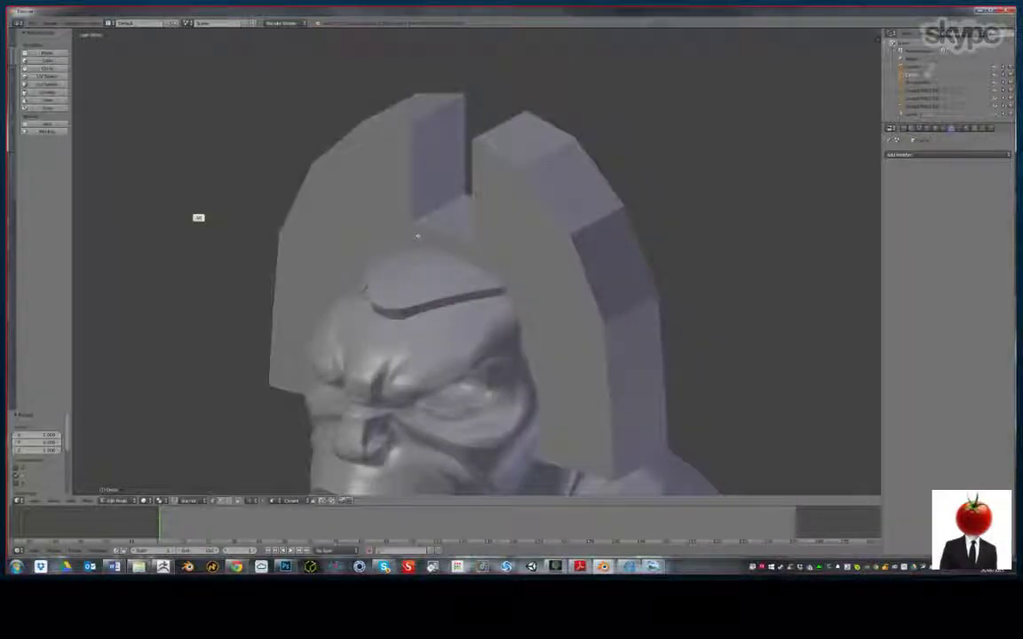
mouse_move(183, 281)
middle_mouse_down()
mouse_move(151, 269)
mouse_move(184, 272)
middle_mouse_up()
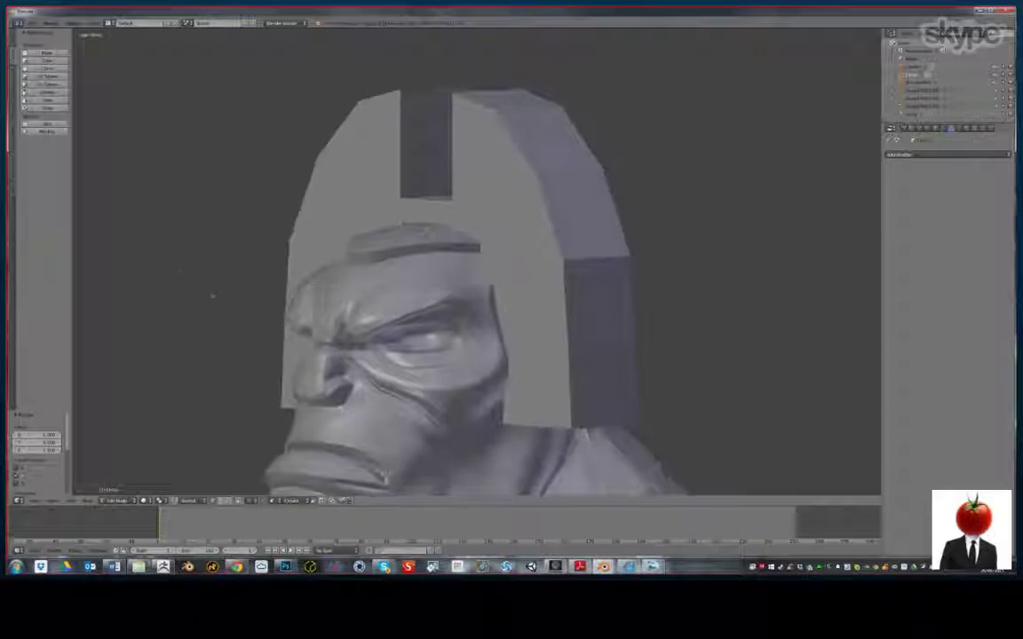
key("e")
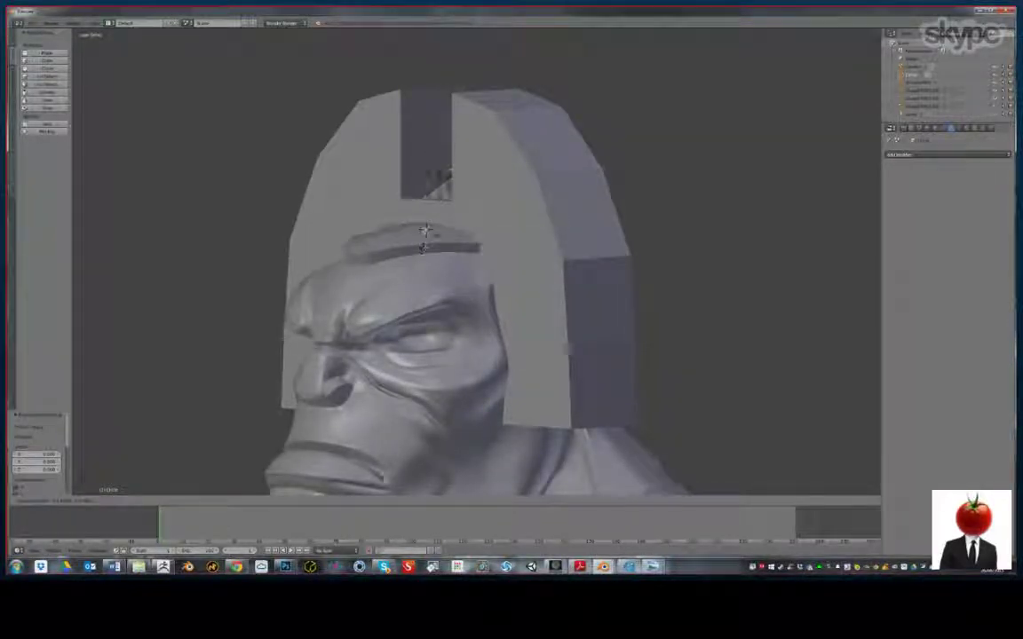
left_click(426, 230)
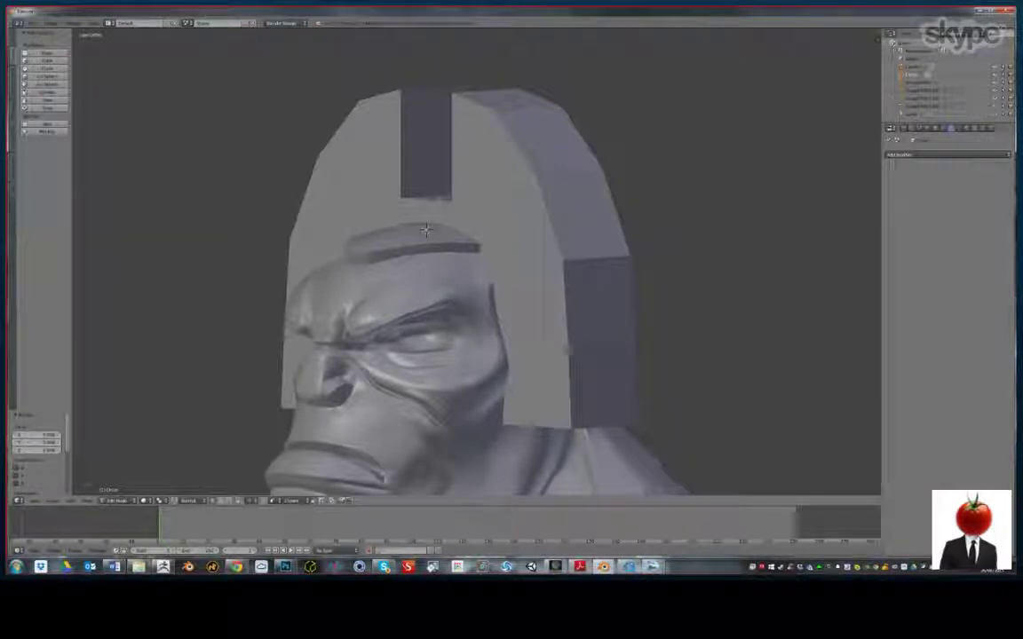
key("s")
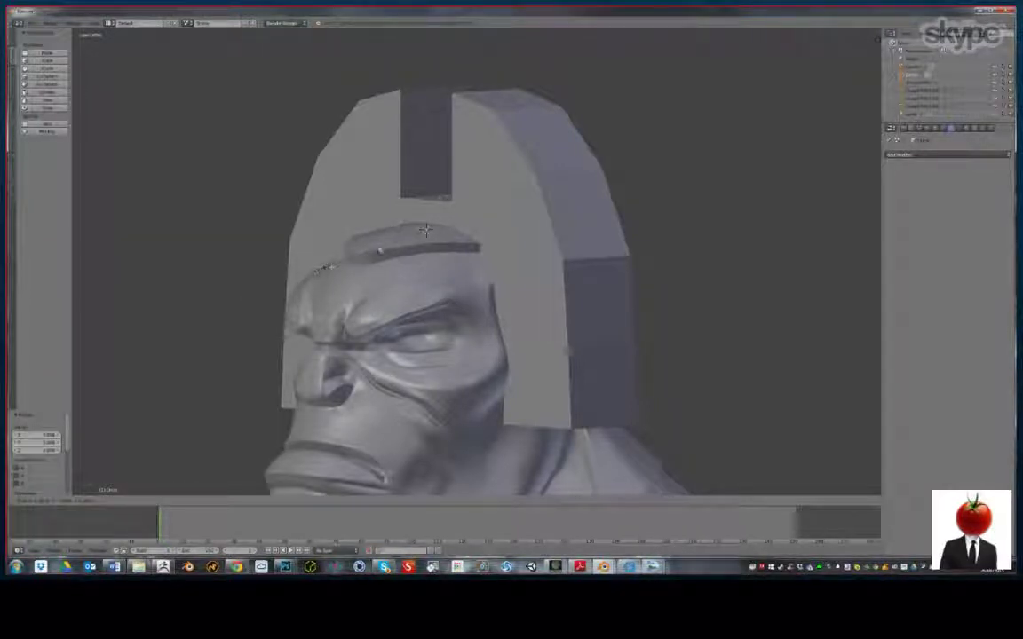
left_click(380, 251)
Extrude the octagon's inner ring again and merge the new vertices at their center
middle_click_drag(254, 291, 263, 313)
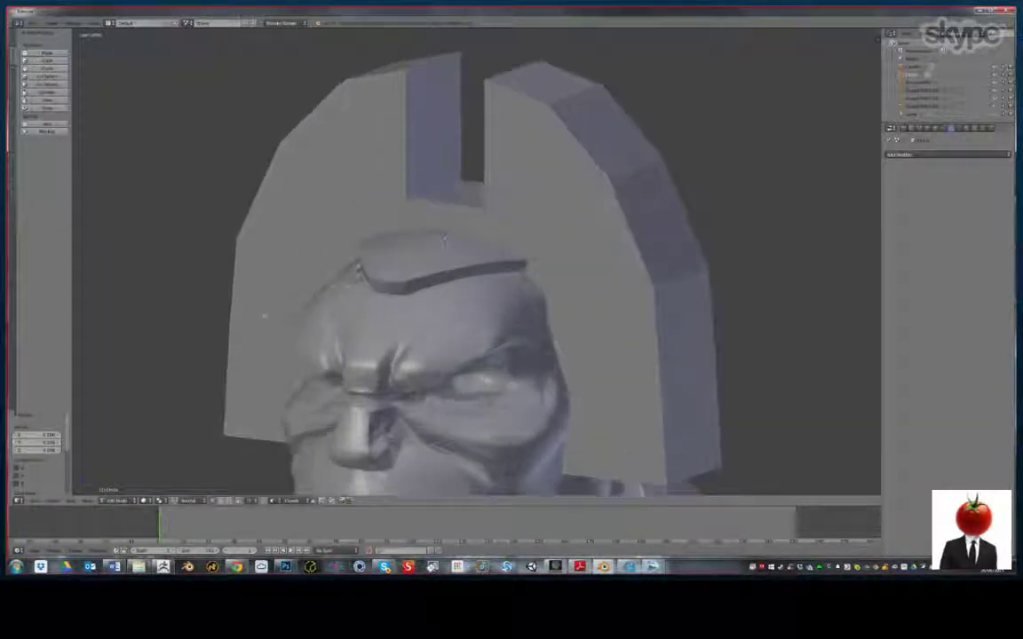
scroll(196, 216, "up", 4)
scroll(226, 218, "down", 2)
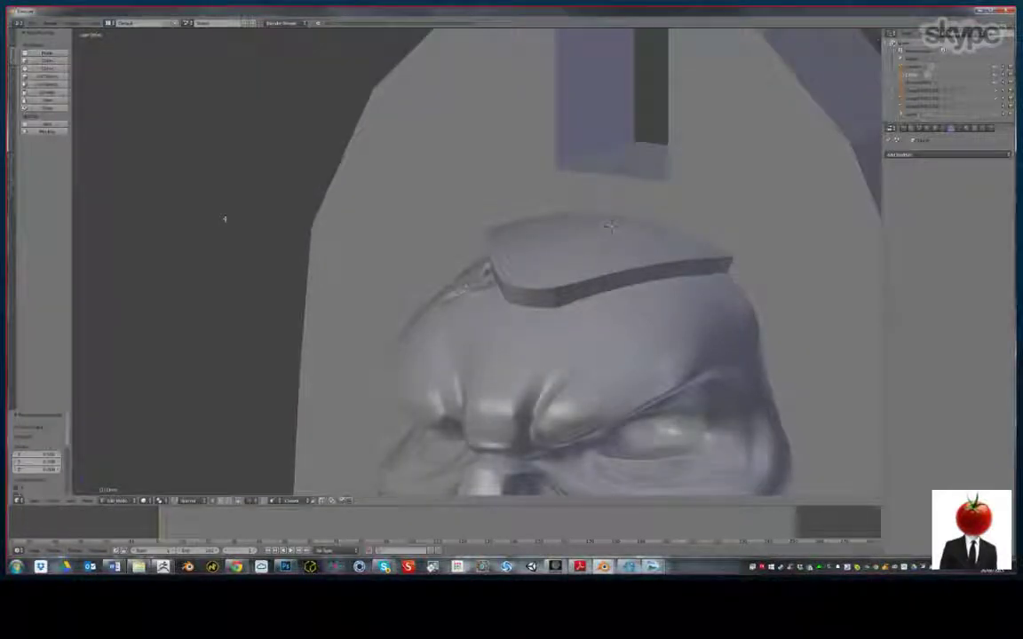
key("super")
key("super")
key("n")
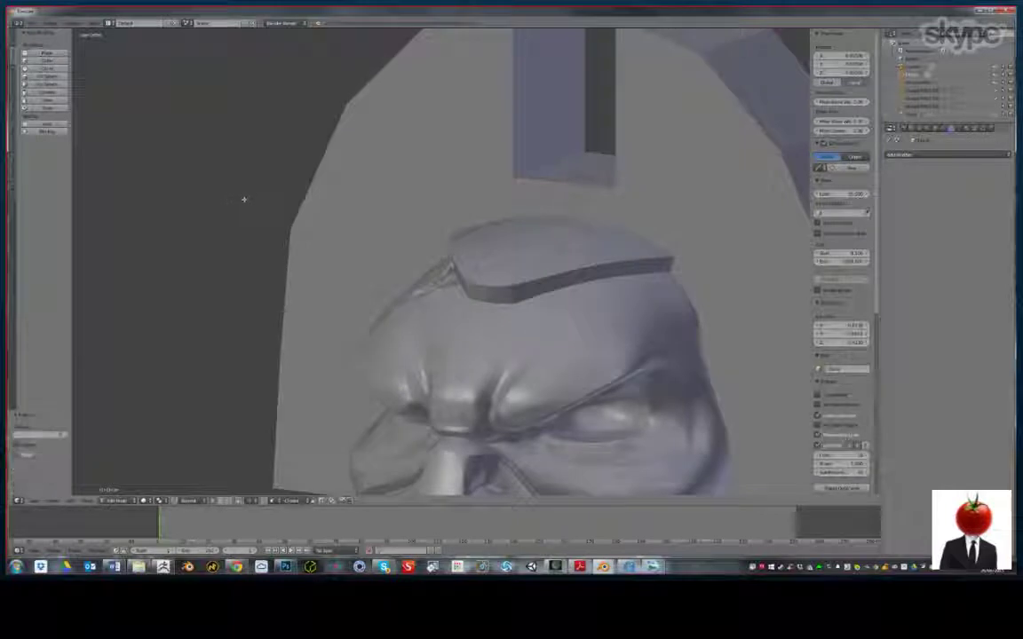
key("alt+m")
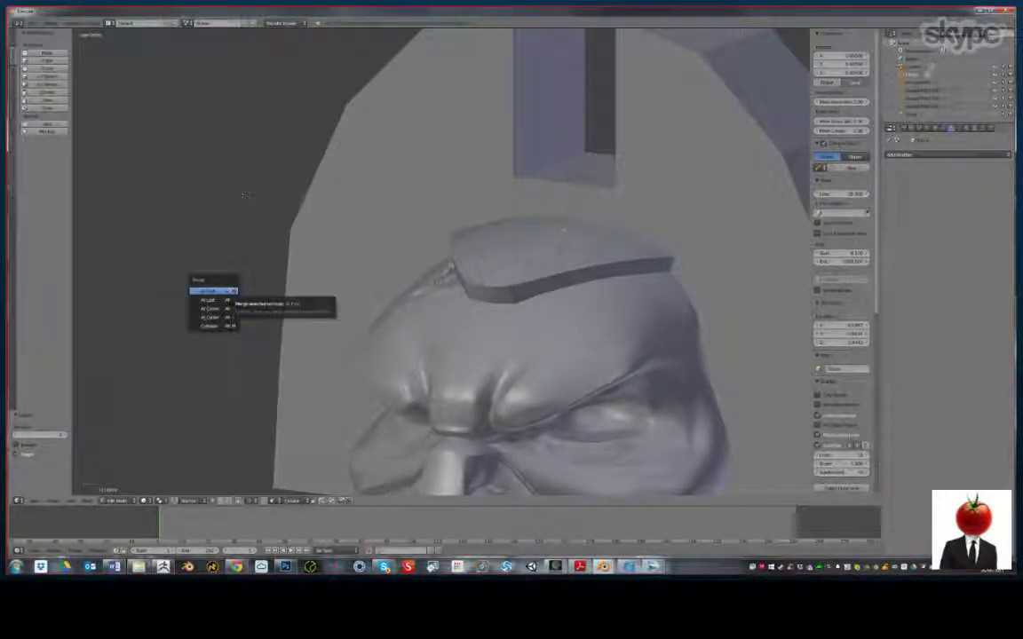
left_click(211, 309)
Hide the transform manipulator and move the merged centre vertex forward to give the gem a raised point
middle_click_drag(338, 267, 373, 258)
scroll(373, 257, "up", 4)
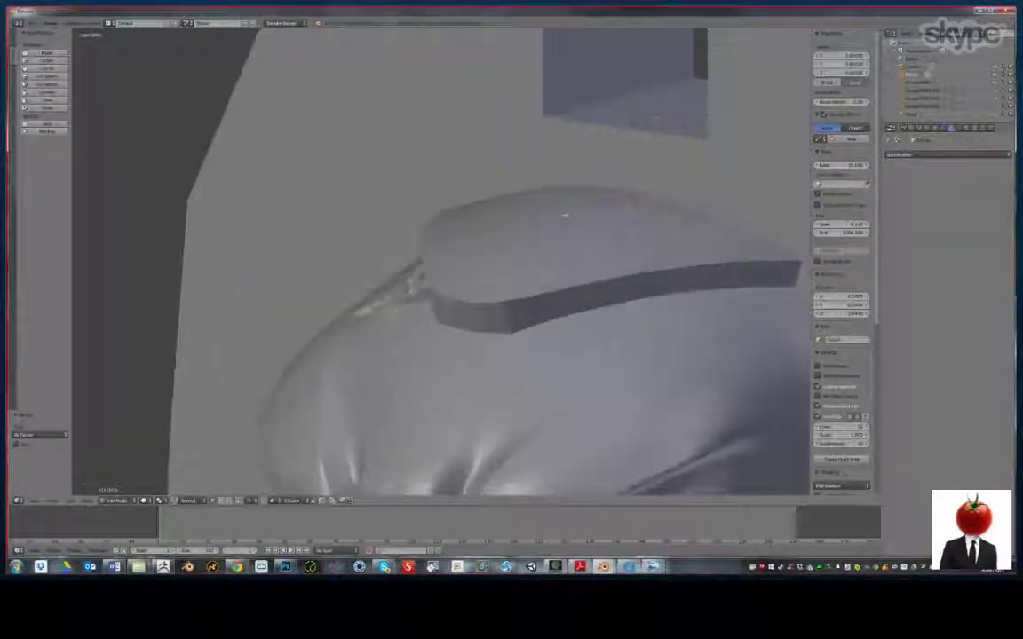
scroll(578, 204, "down", 3)
scroll(577, 204, "down", 3)
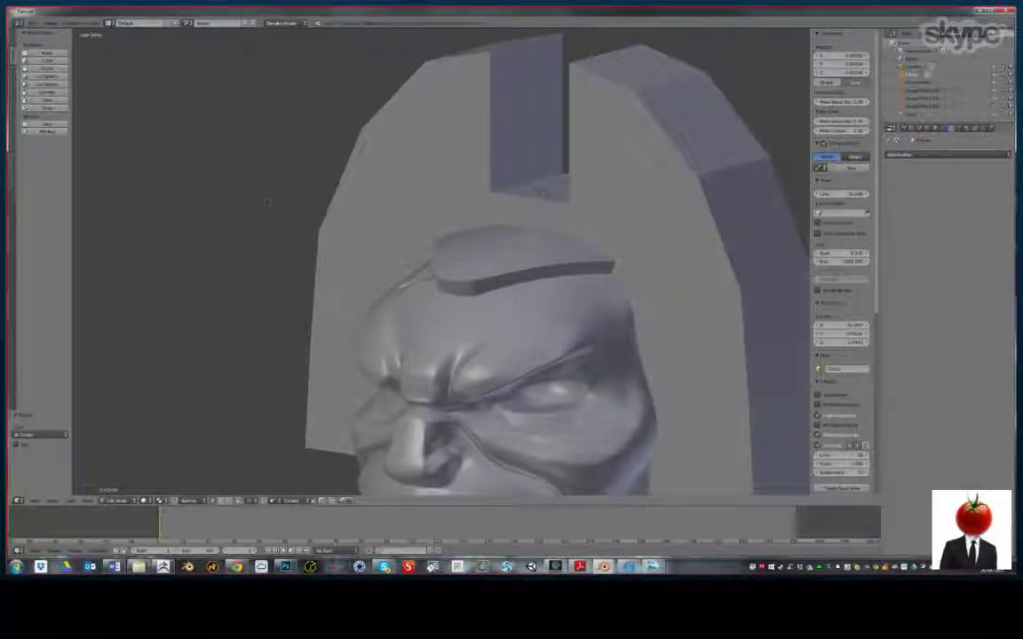
key("ctrl+space")
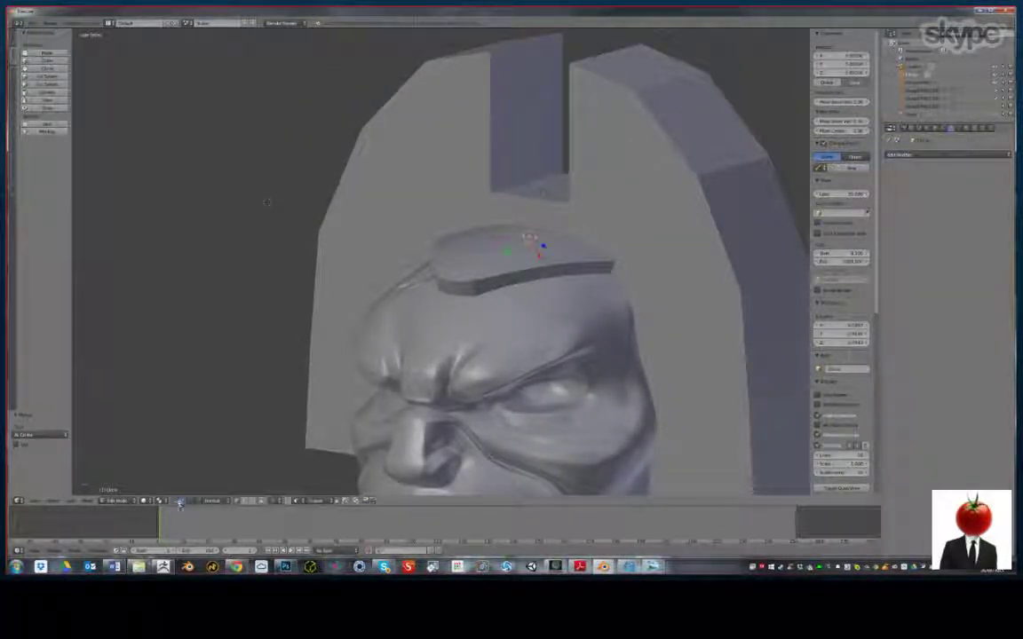
left_click(180, 500)
middle_click_drag(222, 340, 216, 346)
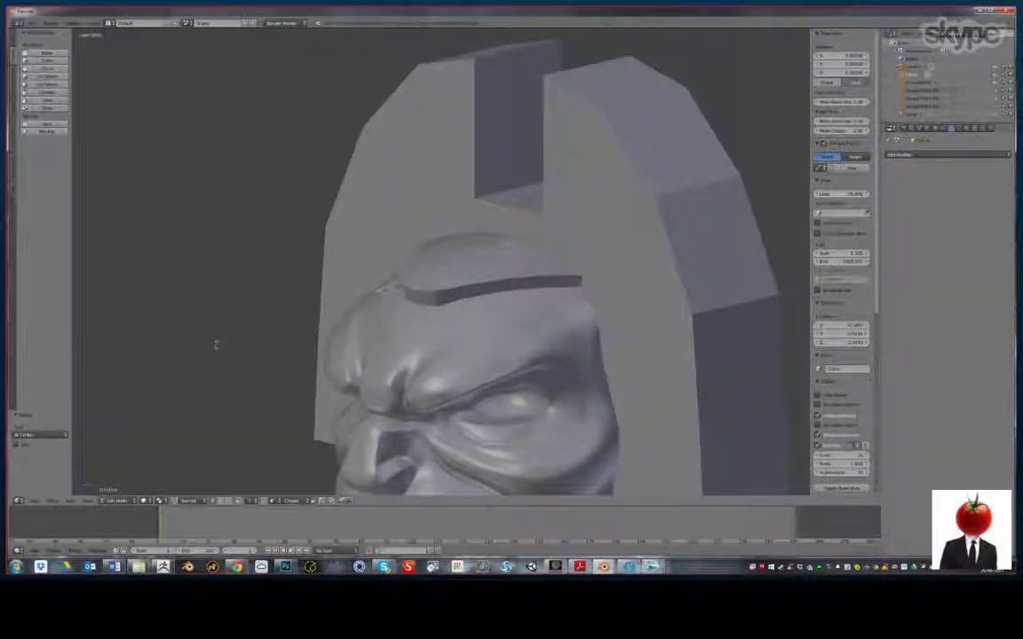
key("g")
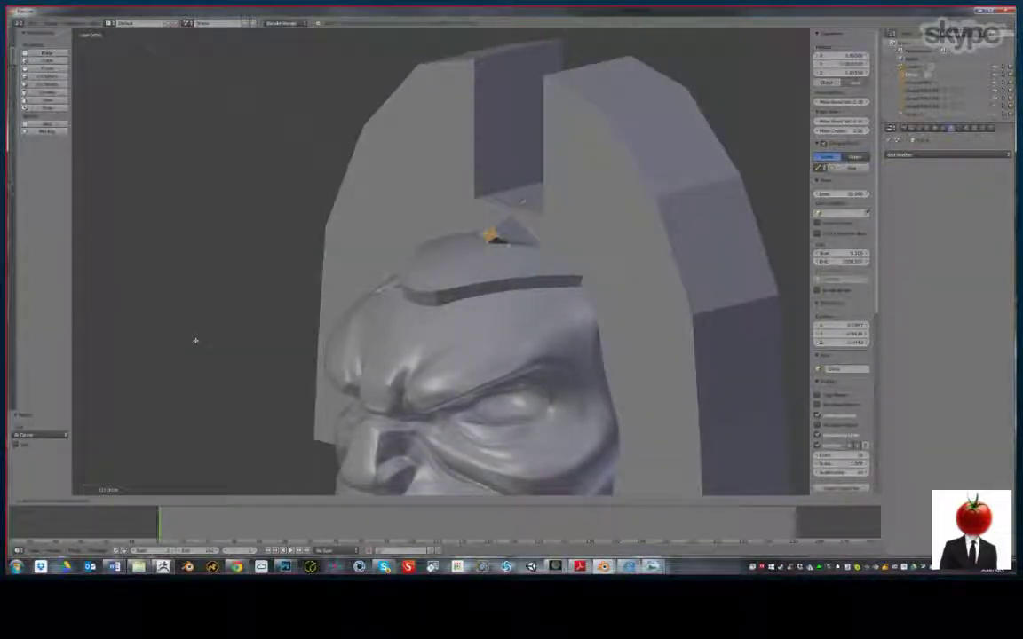
left_click(197, 340)
Select the whole gem, move it forward out of the forehead and scale it up uniformly
key("a")
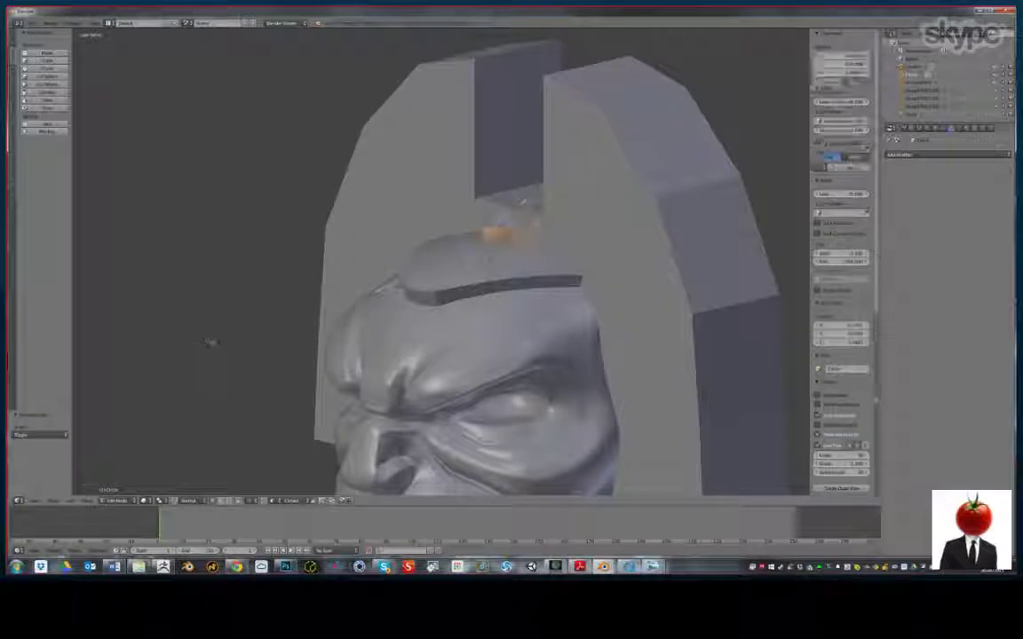
key("s")
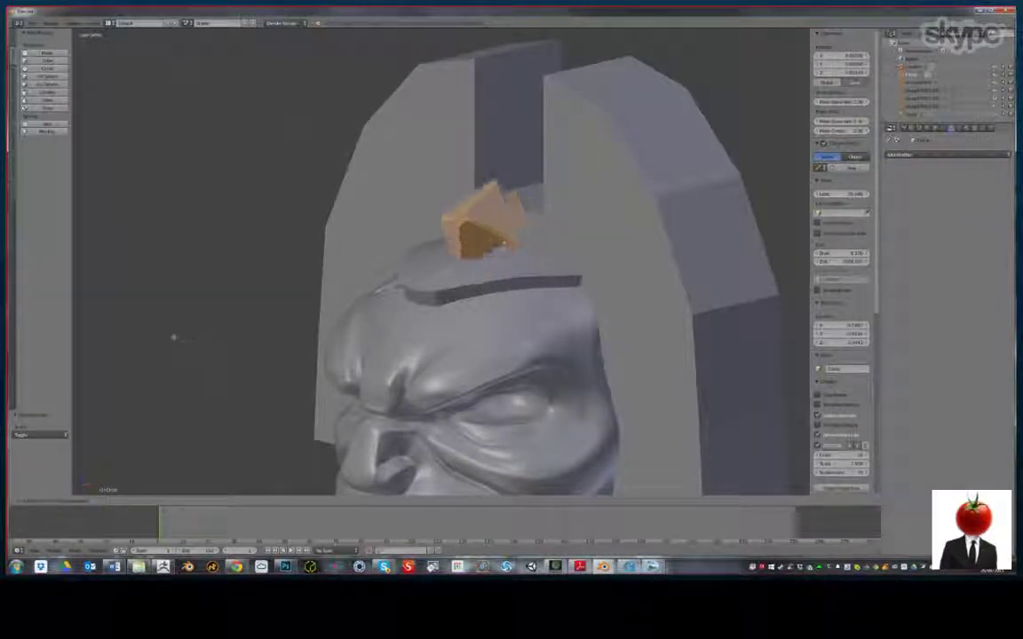
left_click(171, 334)
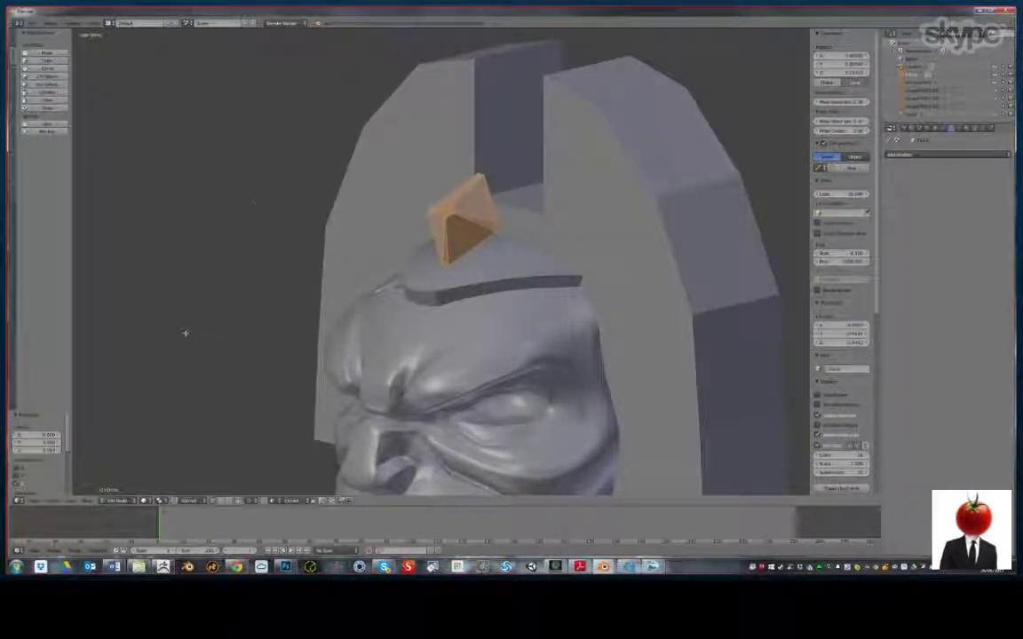
middle_click_drag(183, 333, 220, 329)
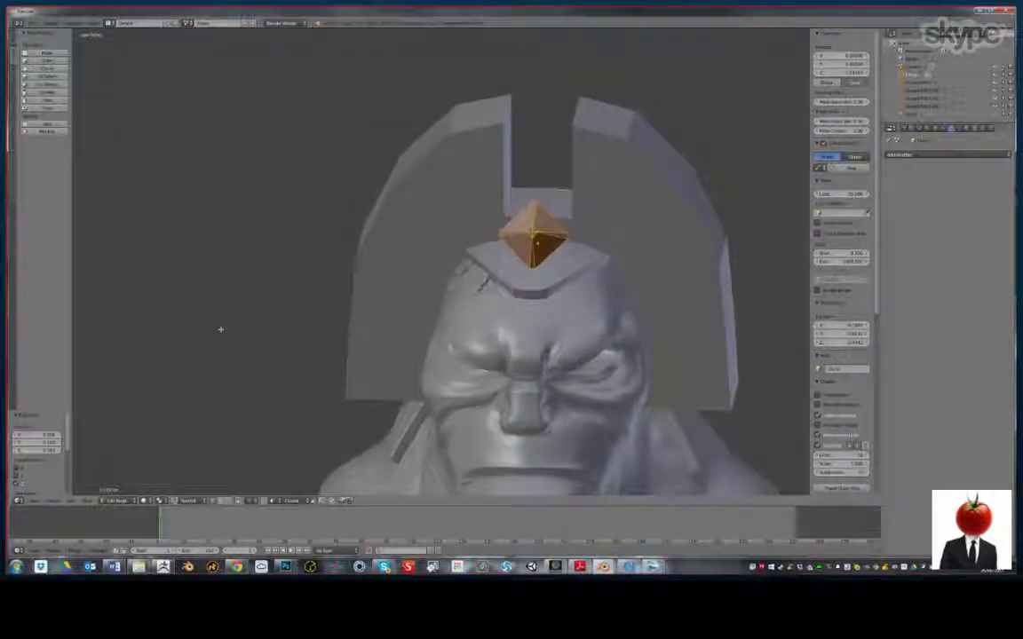
key("s")
left_click(133, 336)
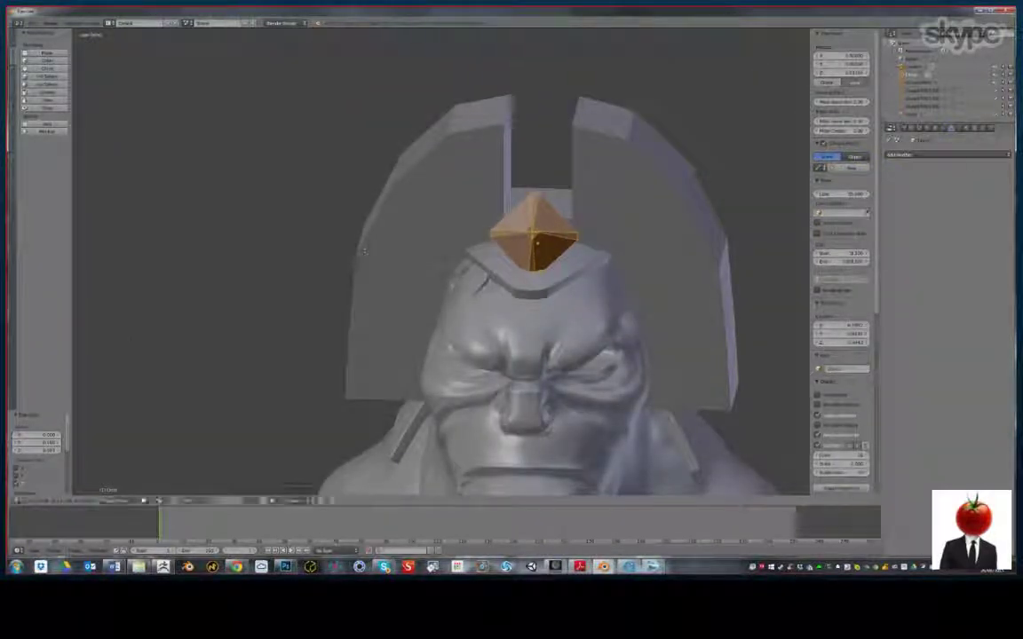
Check the gem against the reference picture and show the transform manipulator
left_click(653, 567)
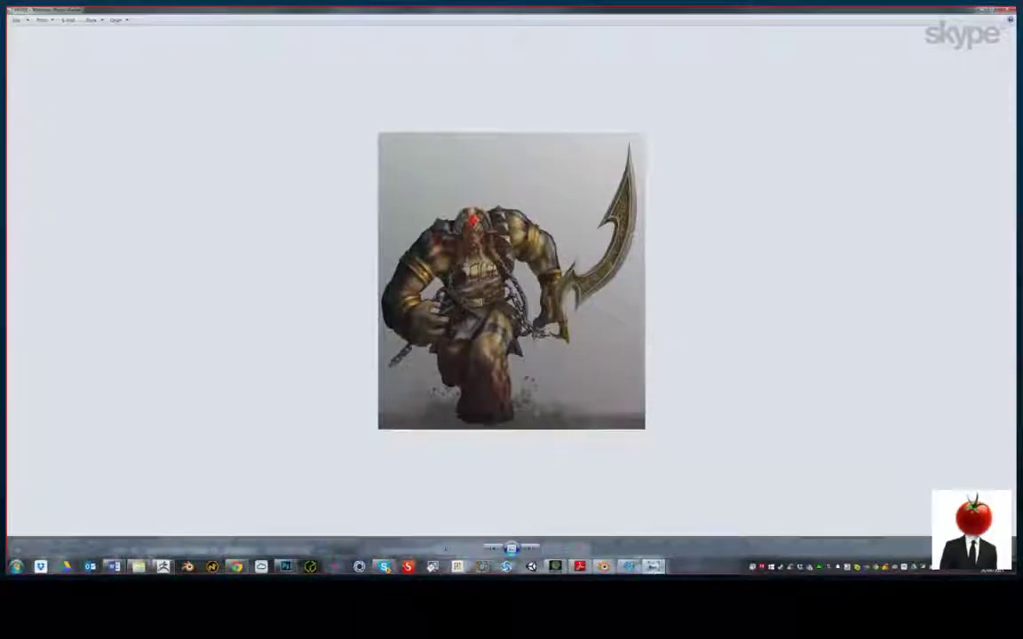
left_click(655, 568)
middle_click_drag(360, 373, 334, 372)
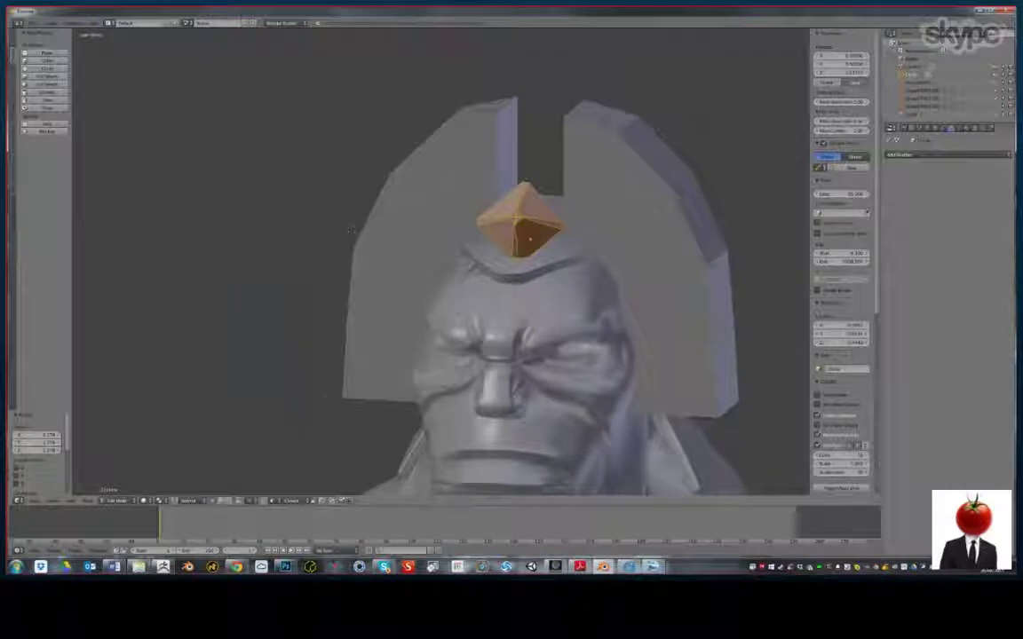
left_click(174, 501)
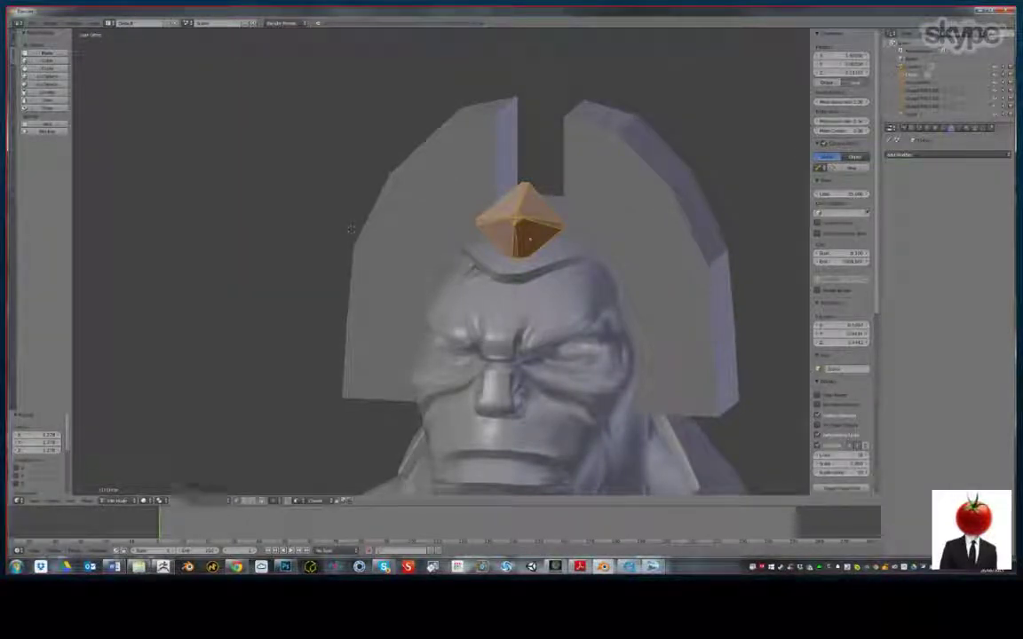
middle_click_drag(329, 373, 341, 365)
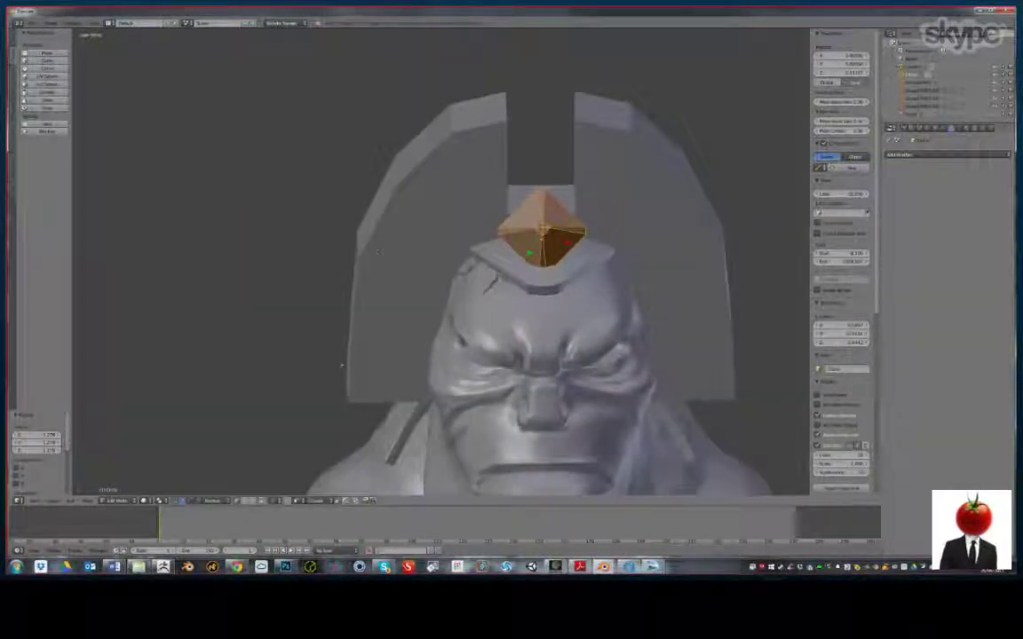
Set the transform orientation to View and scale the gem along the Z axis to make it taller
key("KP_1")
key("KP_8")
key("KP_8")
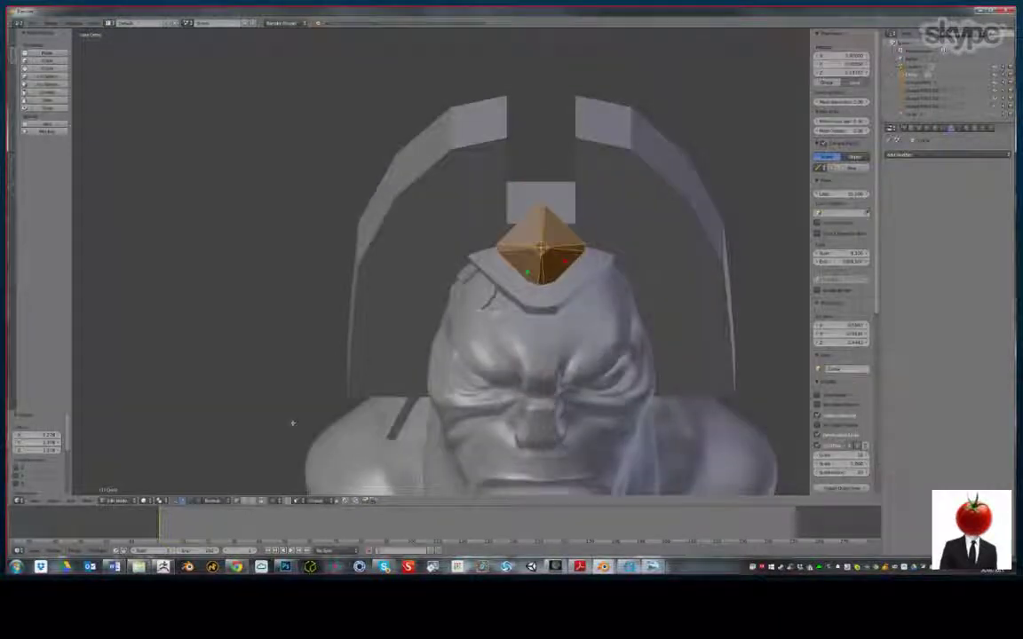
left_click(212, 501)
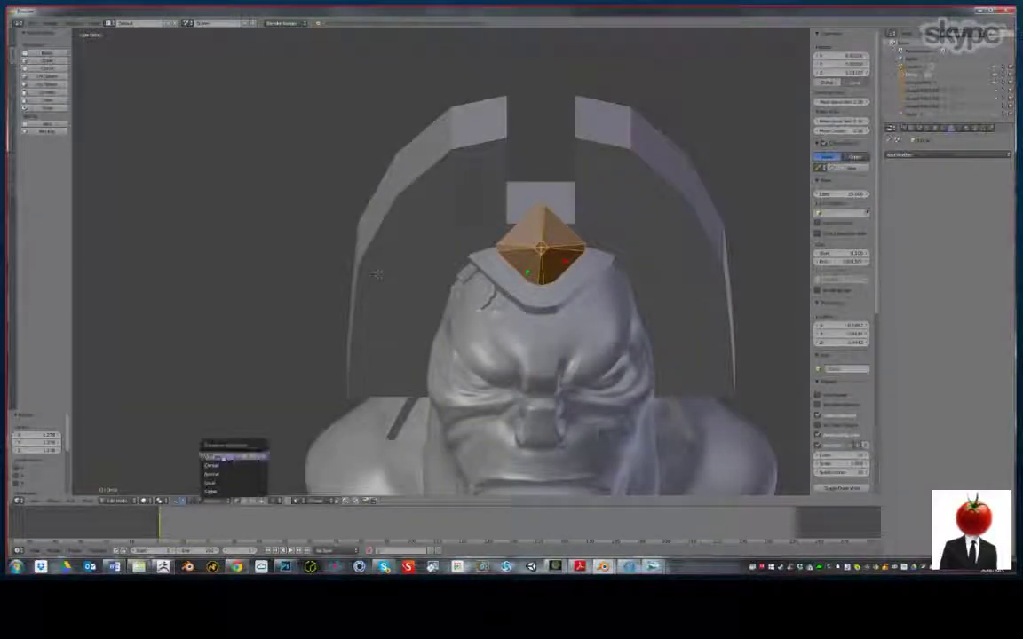
left_click(222, 458)
key("s")
key("z")
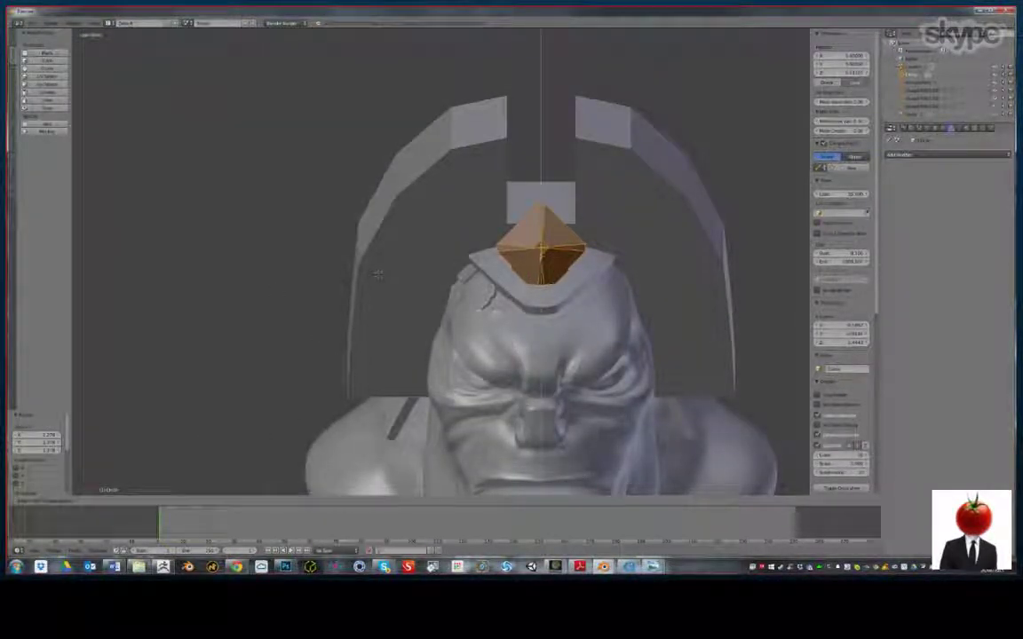
left_click(172, 290)
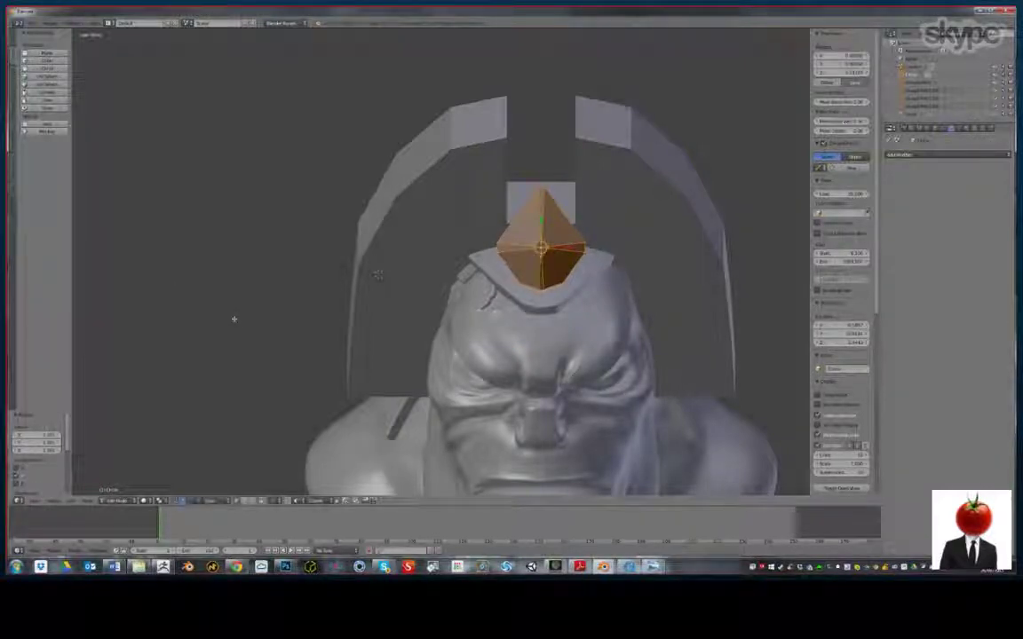
Rotate the gem in side view to follow the slope of the forehead and move it closer to the head
middle_click_drag(233, 319, 178, 310)
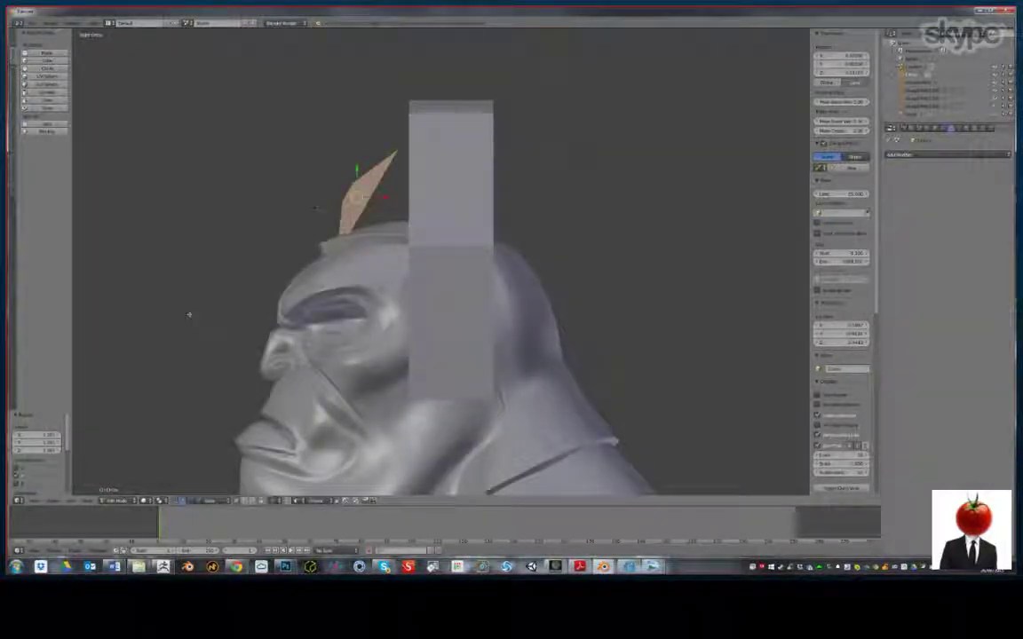
key("r")
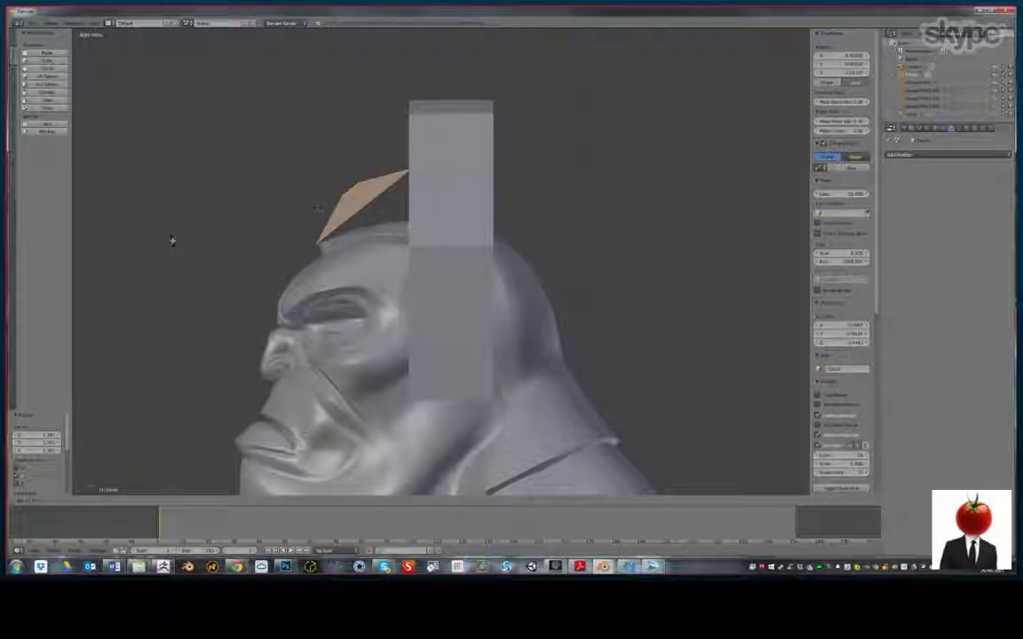
left_click(229, 247)
mouse_move(228, 247)
middle_mouse_down()
mouse_move(295, 265)
mouse_move(221, 249)
mouse_move(219, 261)
middle_mouse_up()
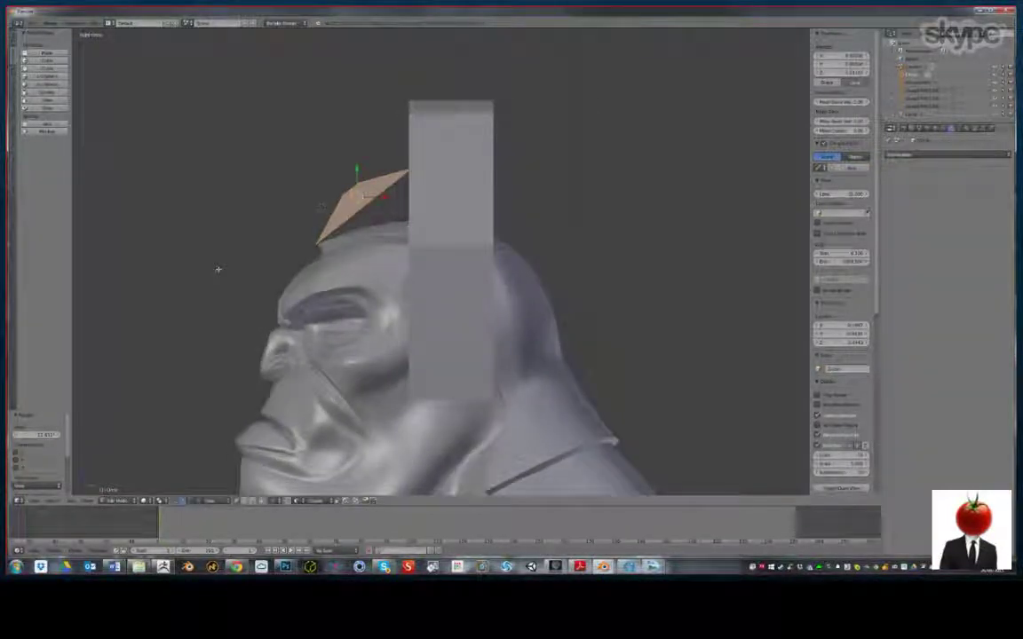
key("g")
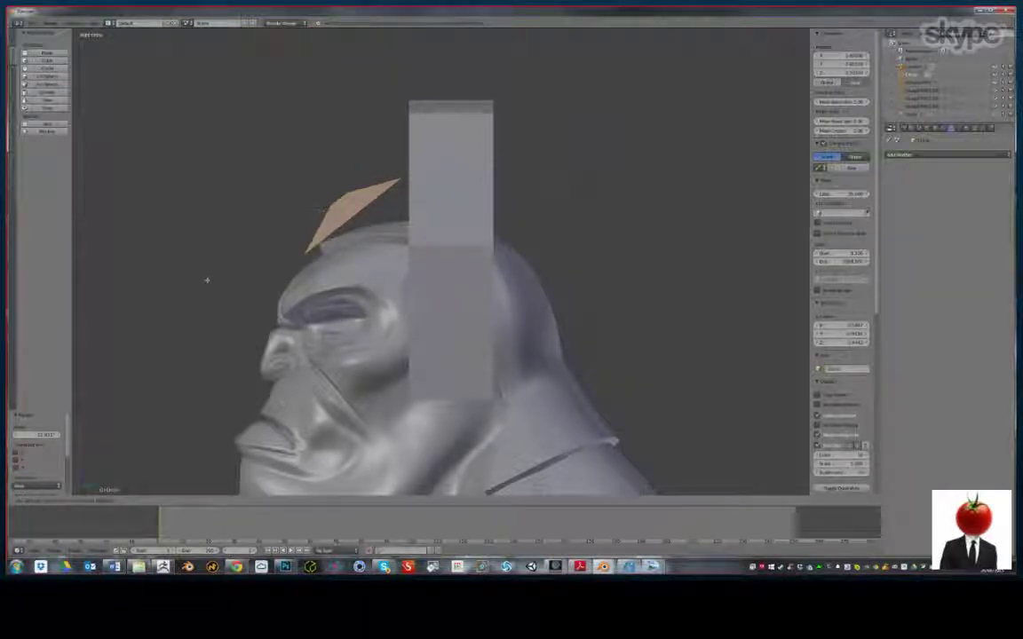
left_click(208, 282)
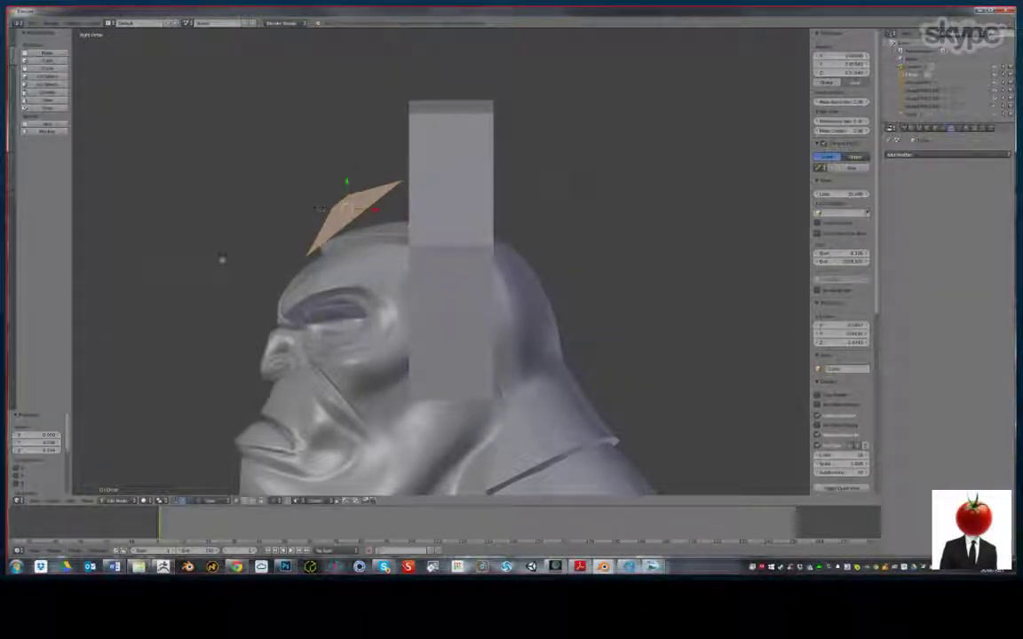
middle_click_drag(222, 260, 198, 217)
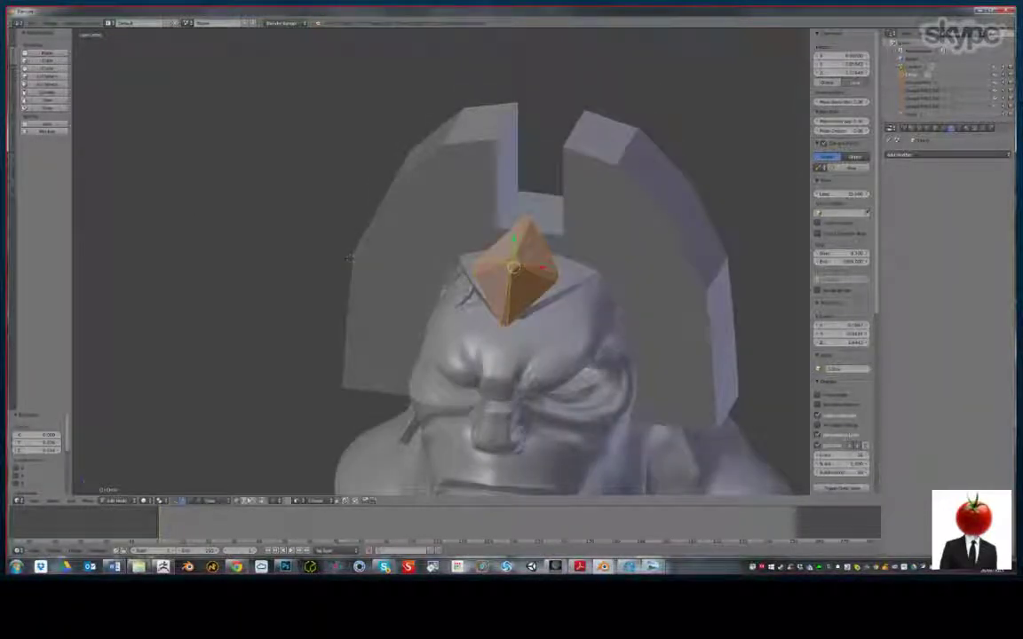
Duplicate the gem's outer edge loop in place and separate the copy into its own object
key("ctrl+z")
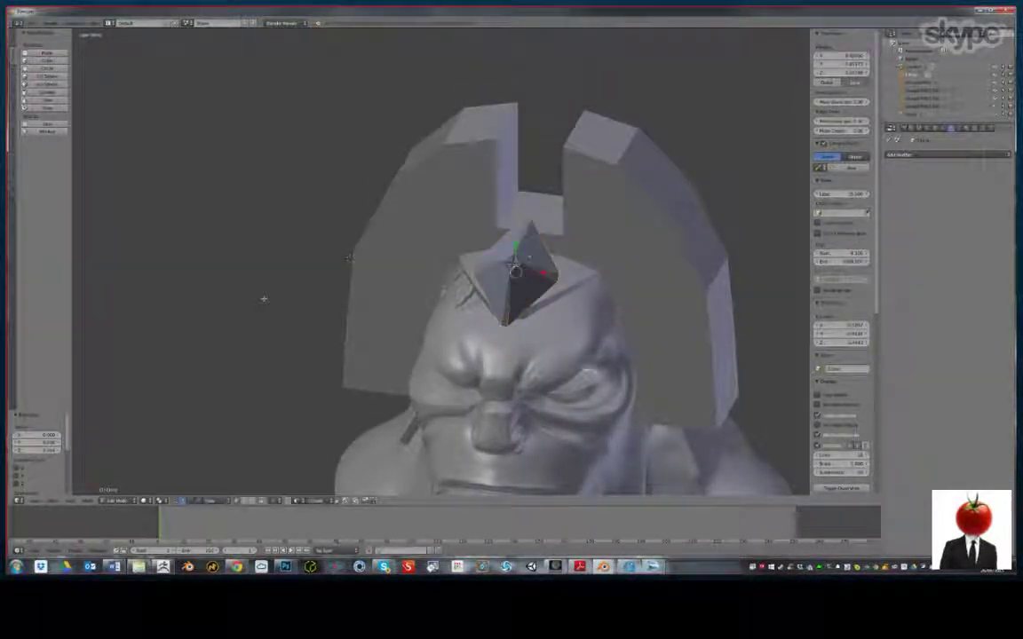
key("shift+d")
right_click(260, 300)
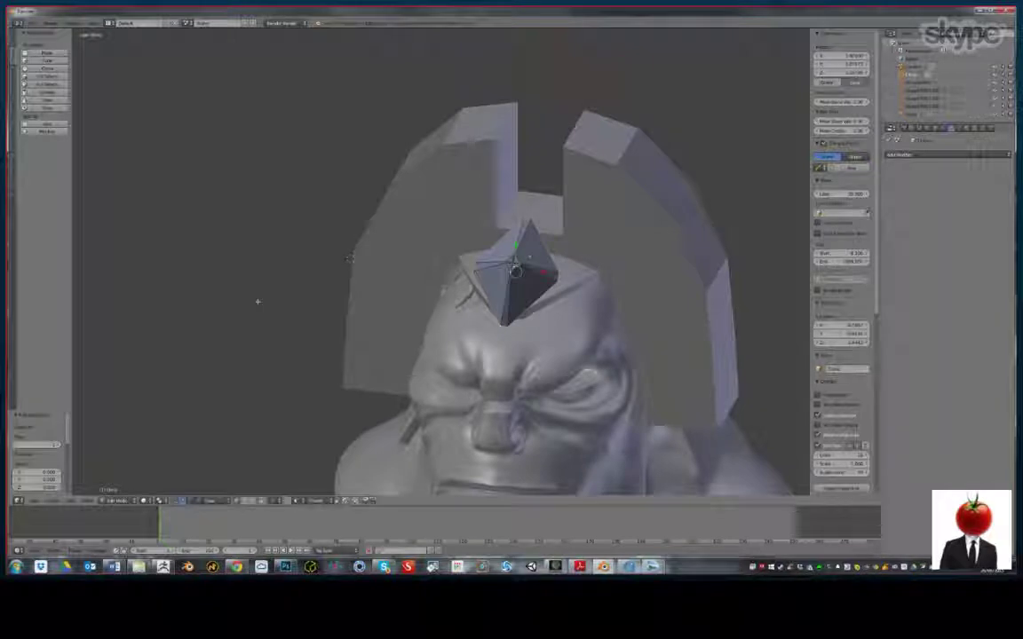
key("p")
left_click(242, 302)
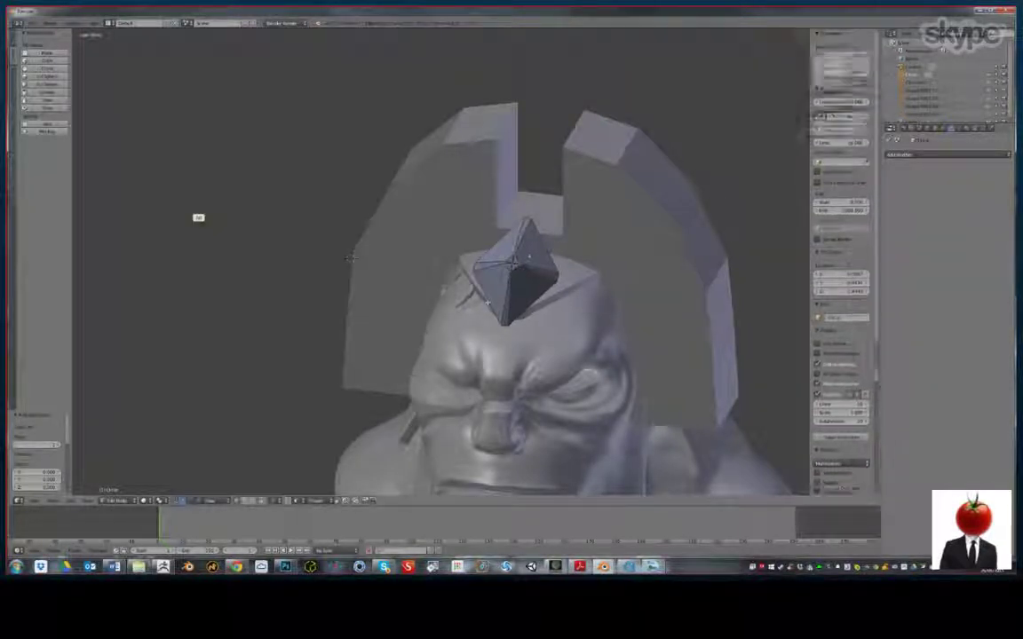
Extrude the gem's own outline toward the head in side view and return to Object Mode
middle_click_drag(350, 258, 267, 265)
key("KP_3")
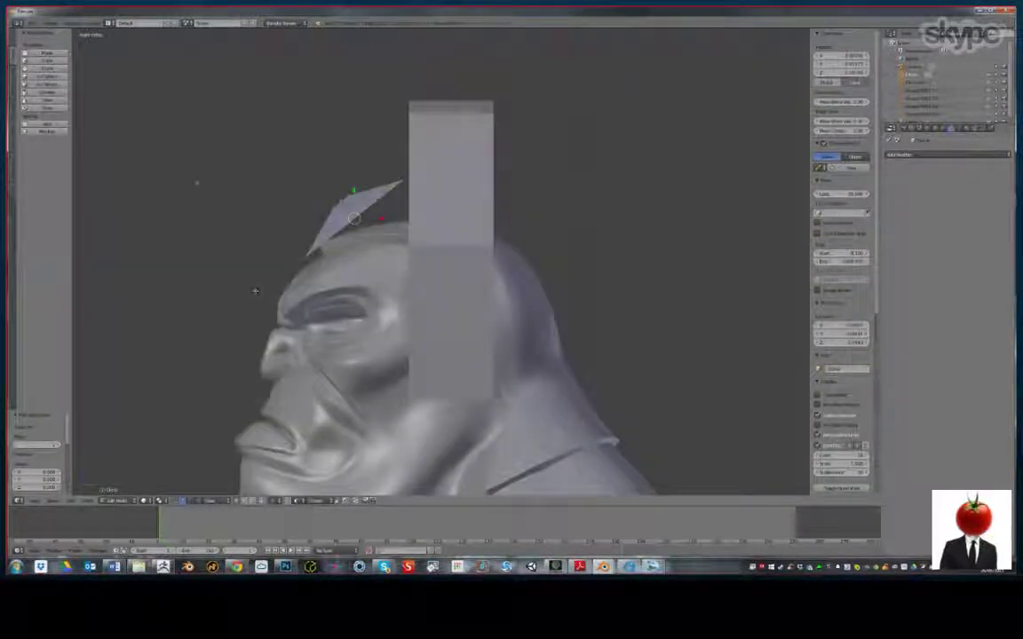
key("s")
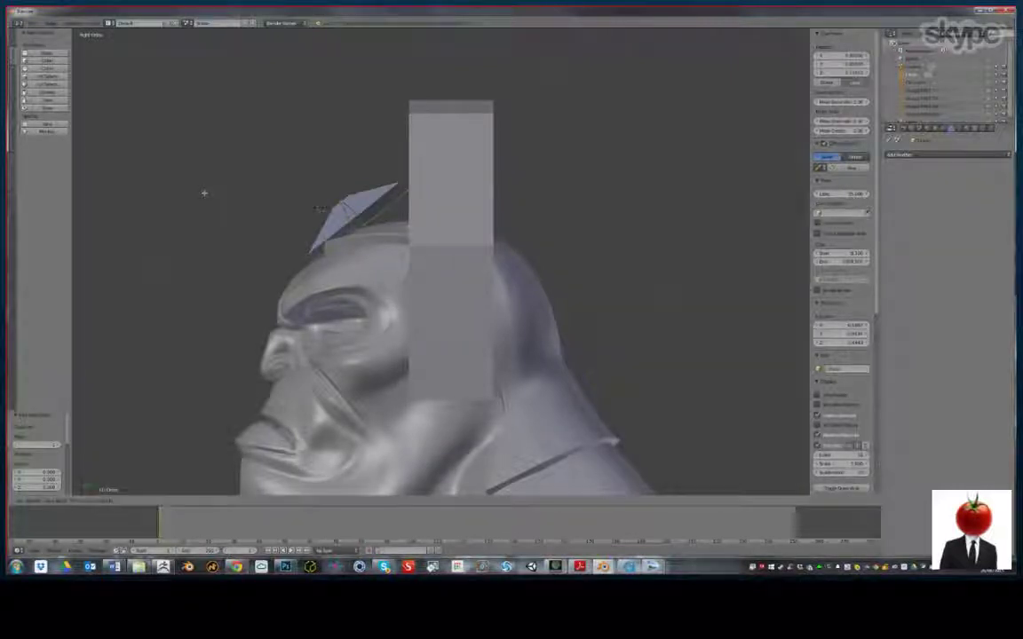
left_click(205, 193)
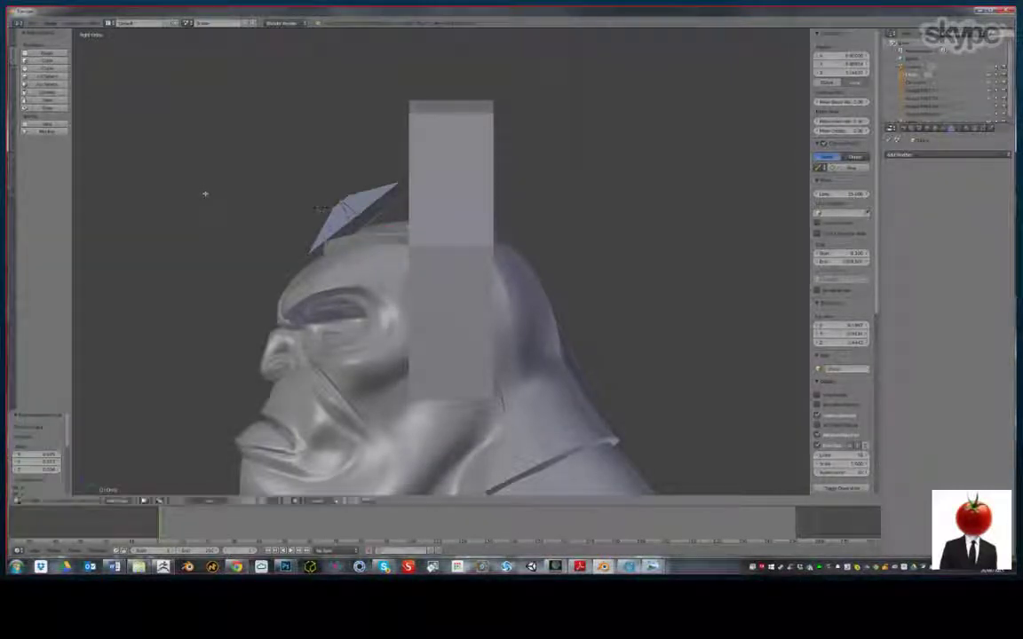
middle_click_drag(205, 193, 351, 204)
key("Tab")
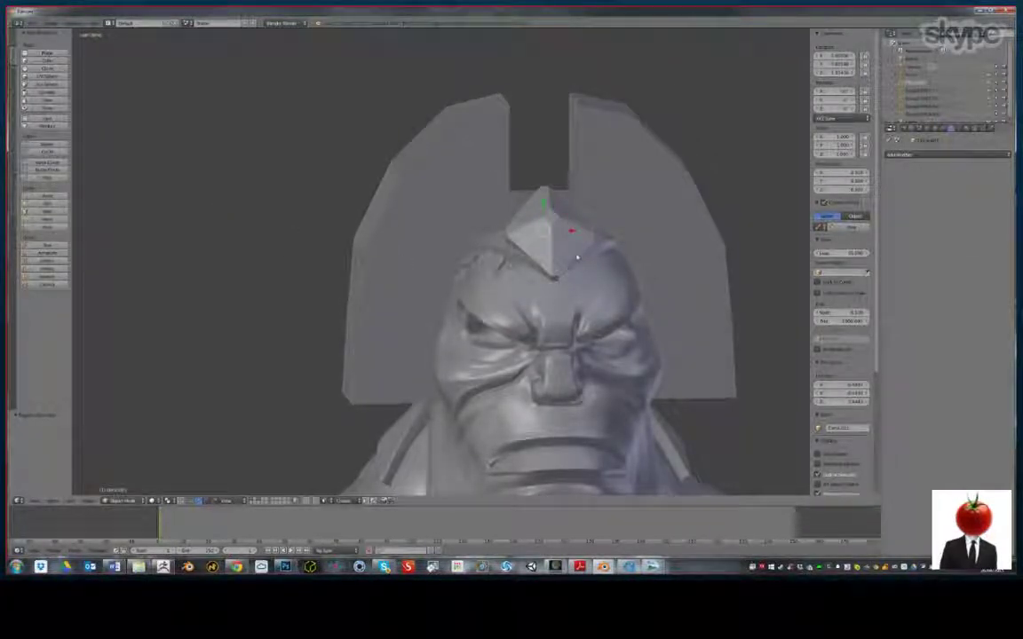
Extrude the separated outline and scale it outward to form a frame around the gem
middle_click_drag(321, 205, 236, 185)
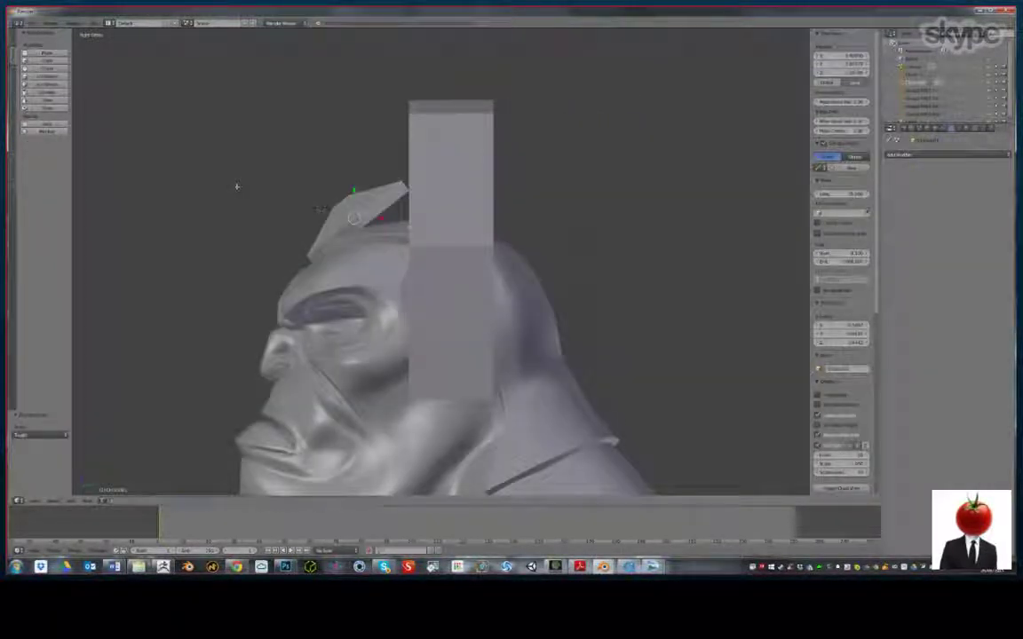
right_click(320, 208)
middle_click_drag(320, 208, 285, 210)
key("ctrl+z")
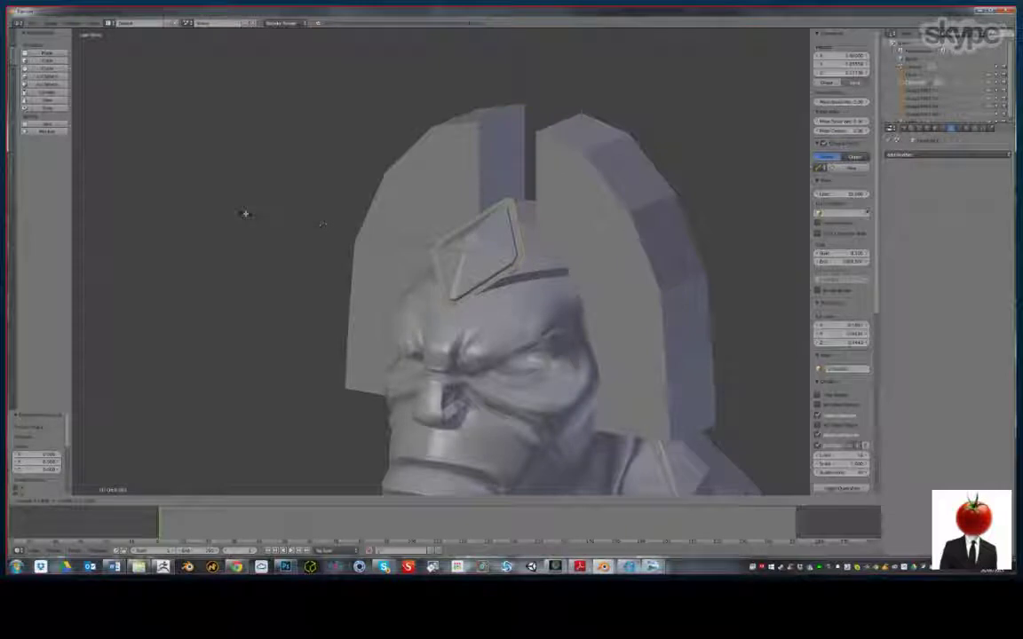
key("ctrl+z")
key("ctrl+z")
key("ctrl+z")
key("ctrl+z")
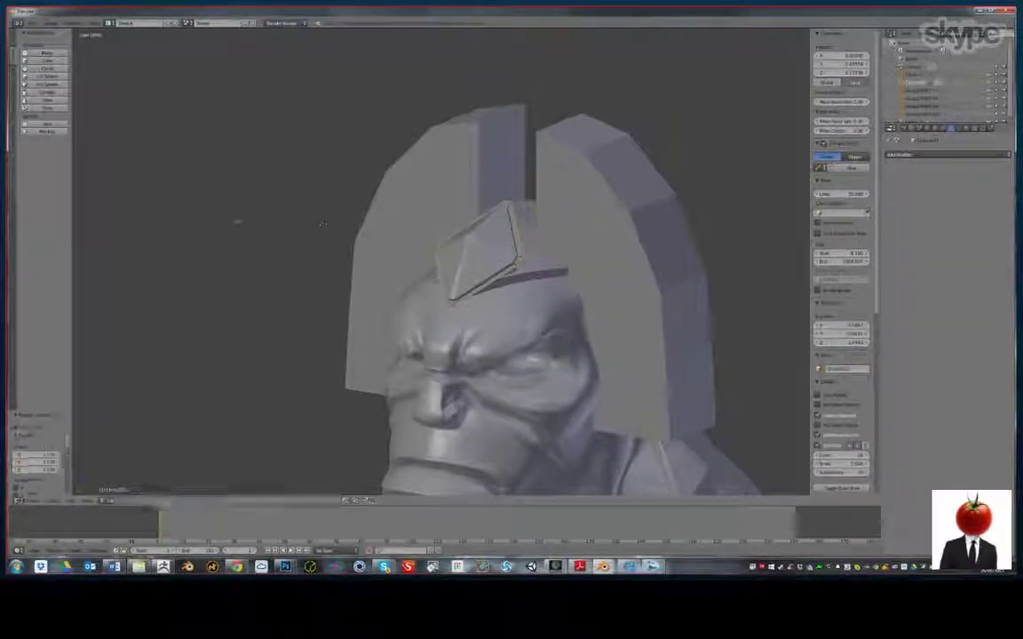
Move the frame's edge toward the head in side view, then extrude it into the head and merge the new vertices at center
key("KP_3")
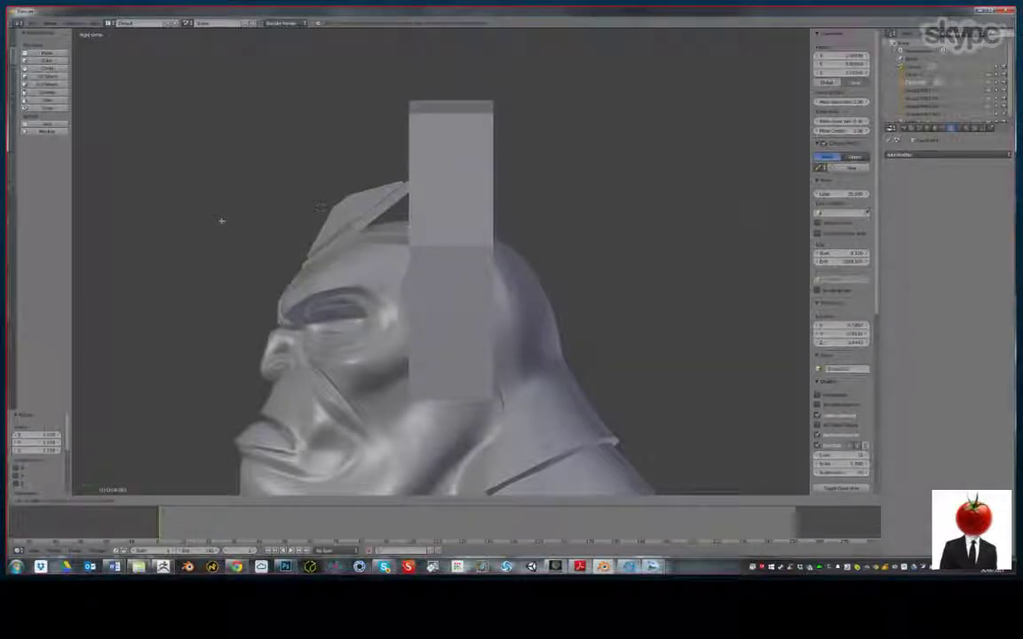
key("g")
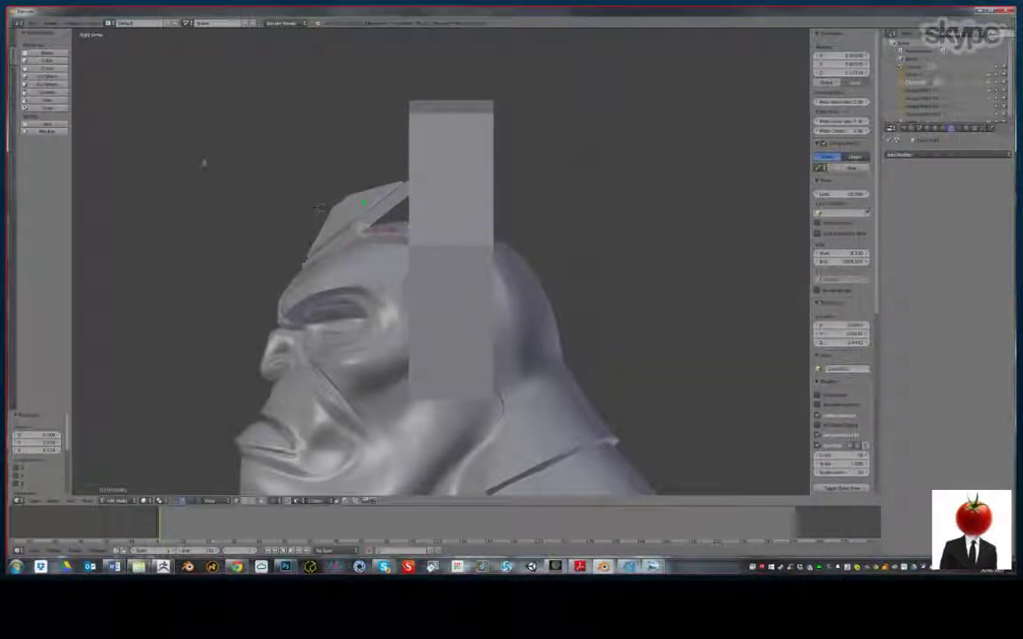
left_click(234, 203)
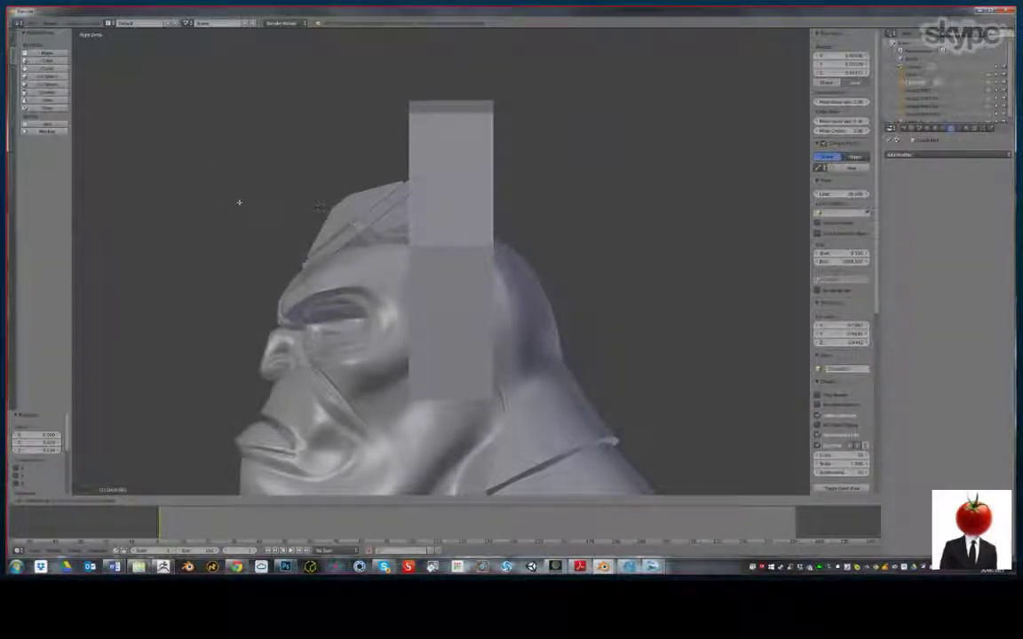
key("Tab")
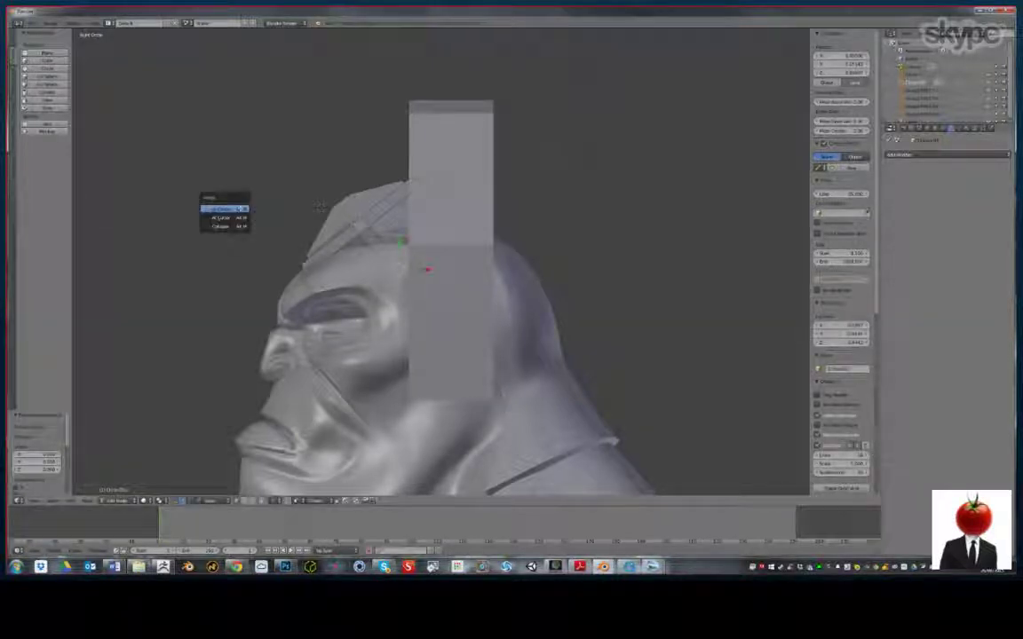
Open the mirrored helmet side piece for editing and add a horizontal edge loop across its lower section
mouse_move(245, 211)
middle_mouse_down()
mouse_move(347, 221)
mouse_move(247, 208)
mouse_move(351, 213)
mouse_move(276, 215)
mouse_move(306, 183)
mouse_move(274, 203)
mouse_move(253, 191)
mouse_move(301, 217)
mouse_move(322, 199)
mouse_move(347, 210)
mouse_move(356, 192)
mouse_move(329, 211)
mouse_move(343, 227)
mouse_move(261, 218)
middle_mouse_up()
key("KP_1")
scroll(310, 212, "down", 4)
right_click(544, 238)
scroll(343, 226, "up", 3)
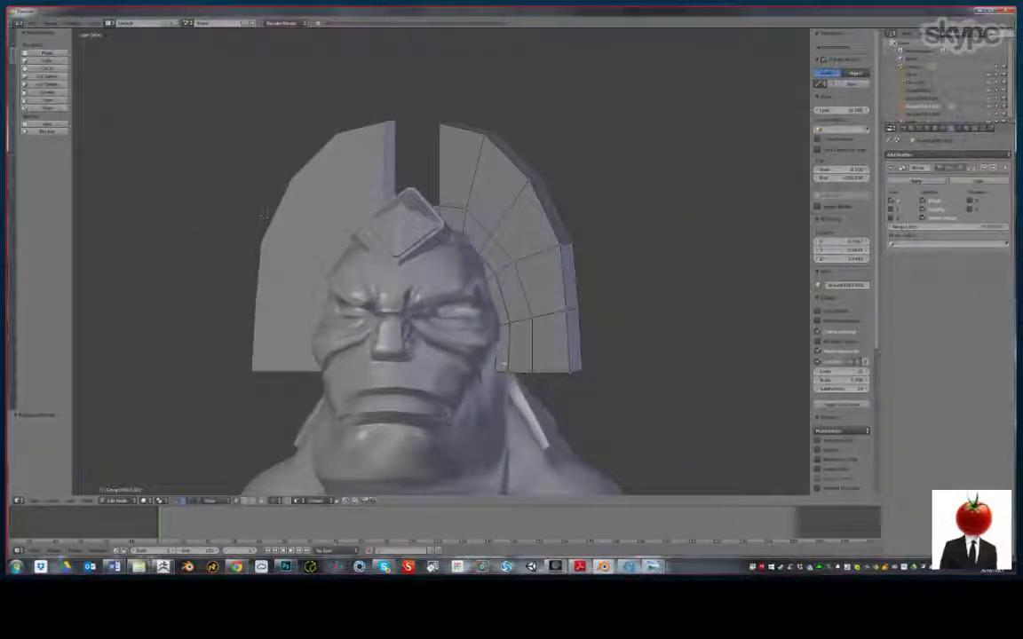
key("Tab")
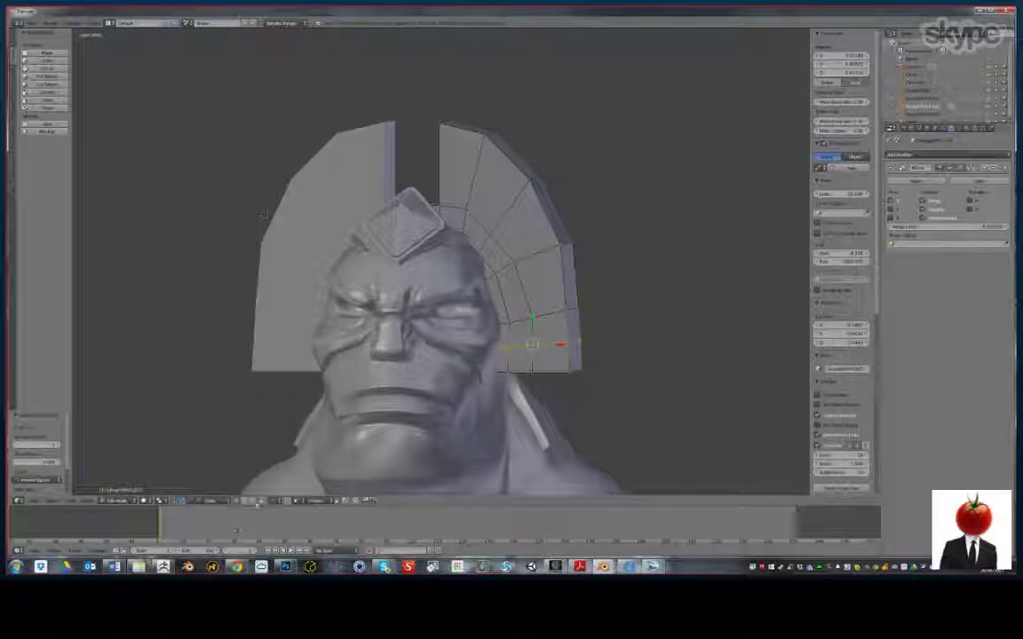
Extrude the lowest outer side face of the helmet piece outward to form a small flange
left_click(254, 501)
right_click(563, 352)
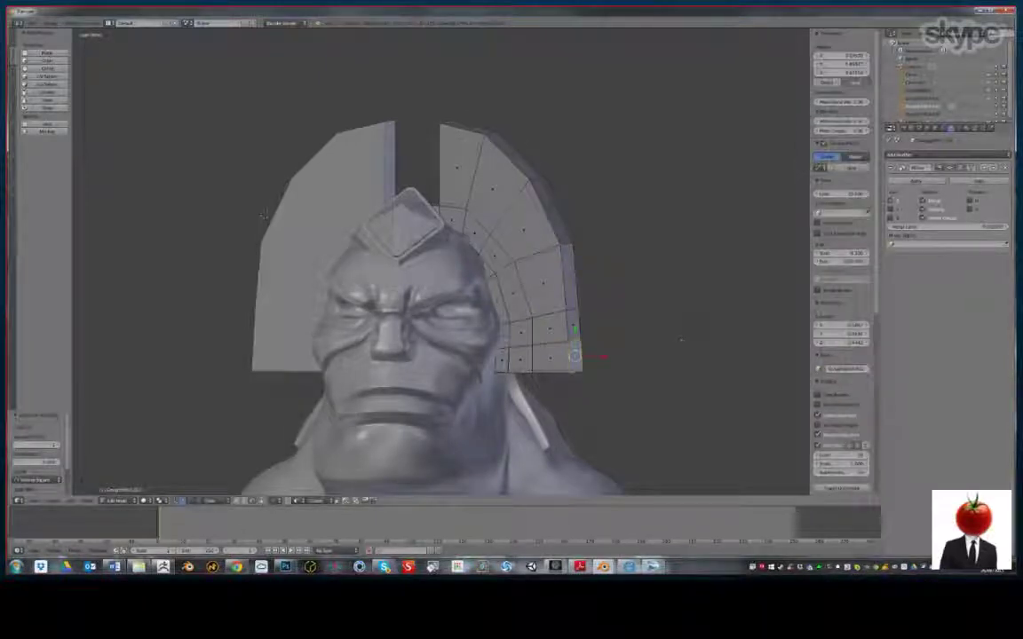
key("e")
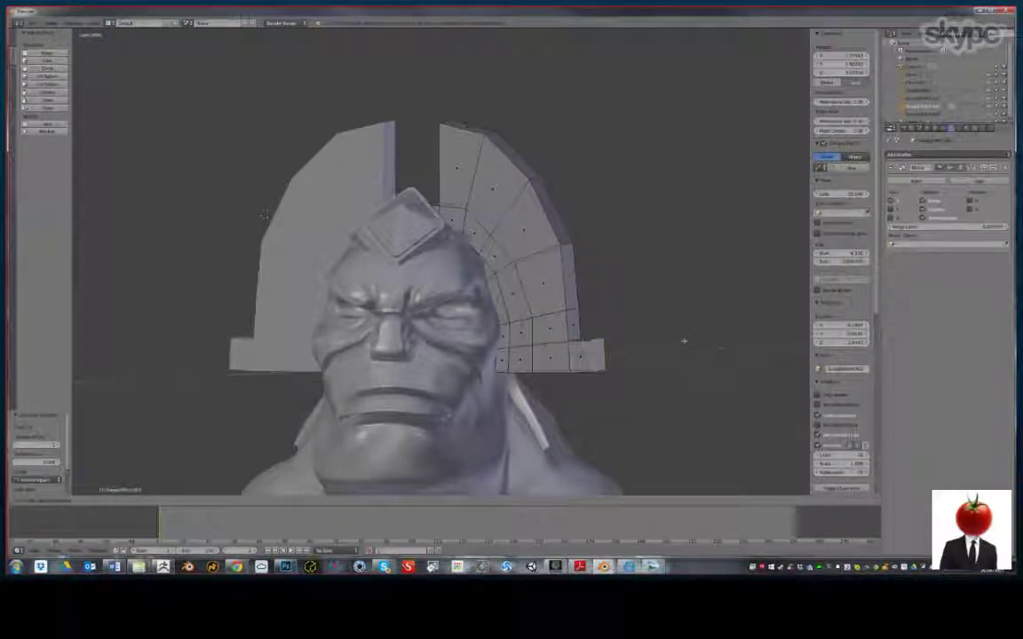
left_click(684, 341)
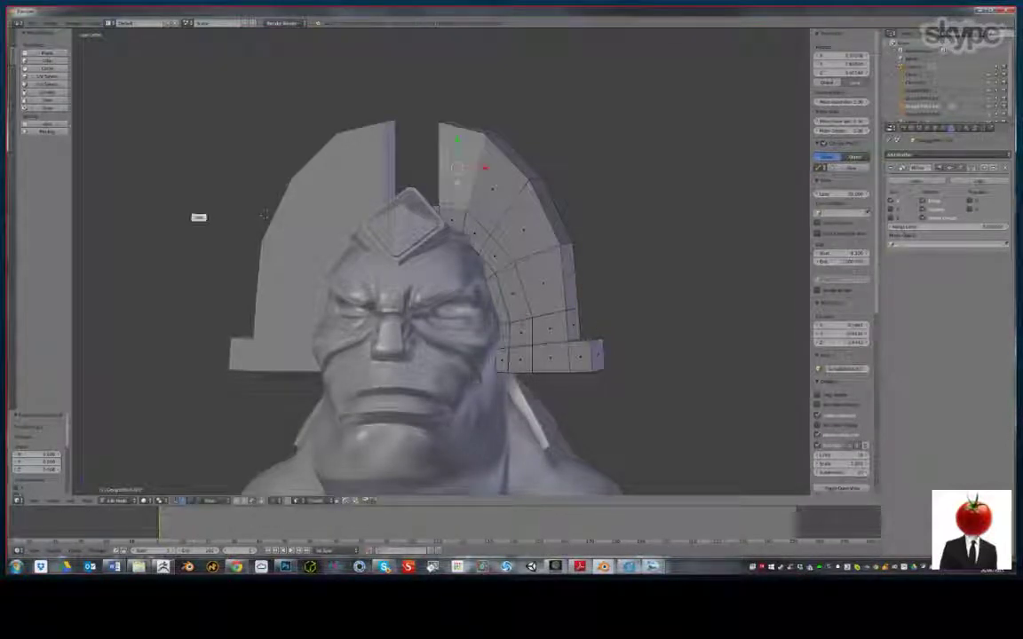
Select the front faces above the bottom row of the side piece and inset them to leave a narrow border
right_click(450, 213)
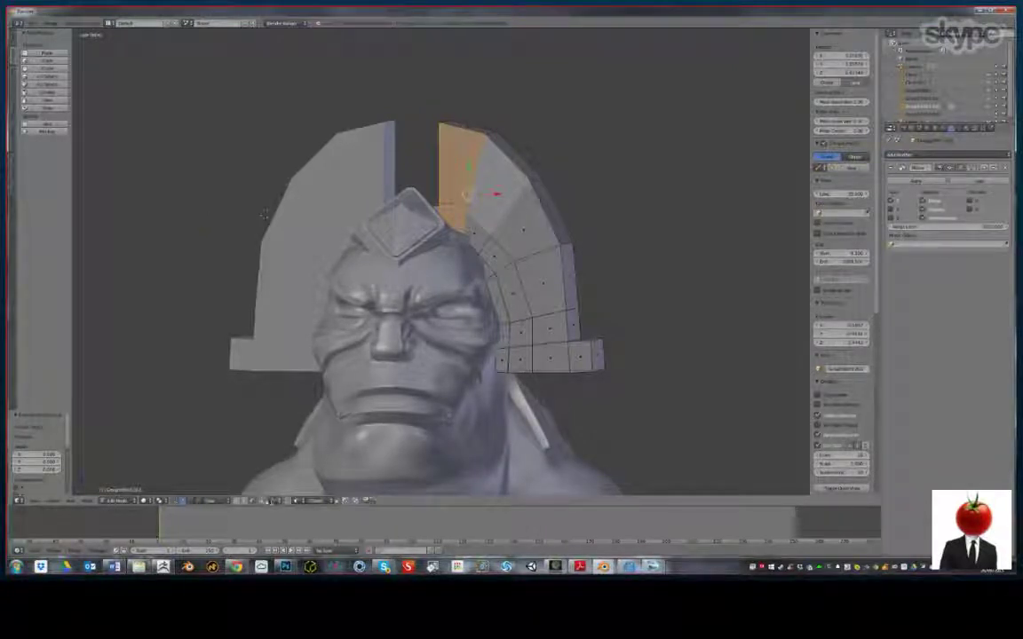
right_click(504, 190, "shift")
right_click(478, 235, "shift")
right_click(523, 235, "shift")
right_click(495, 256, "shift")
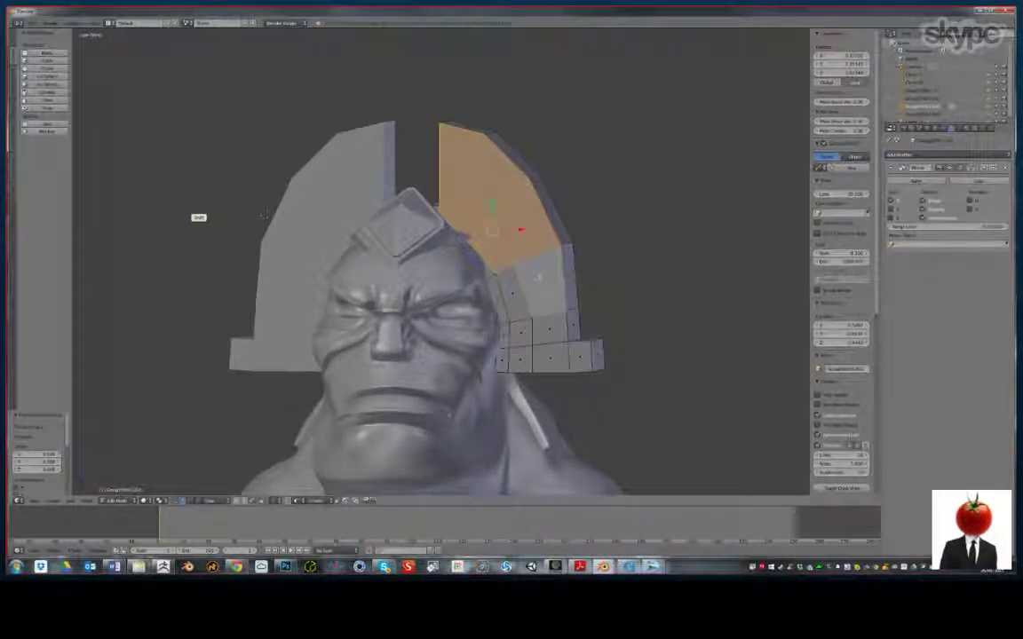
right_click(541, 278, "shift")
right_click(547, 330, "shift")
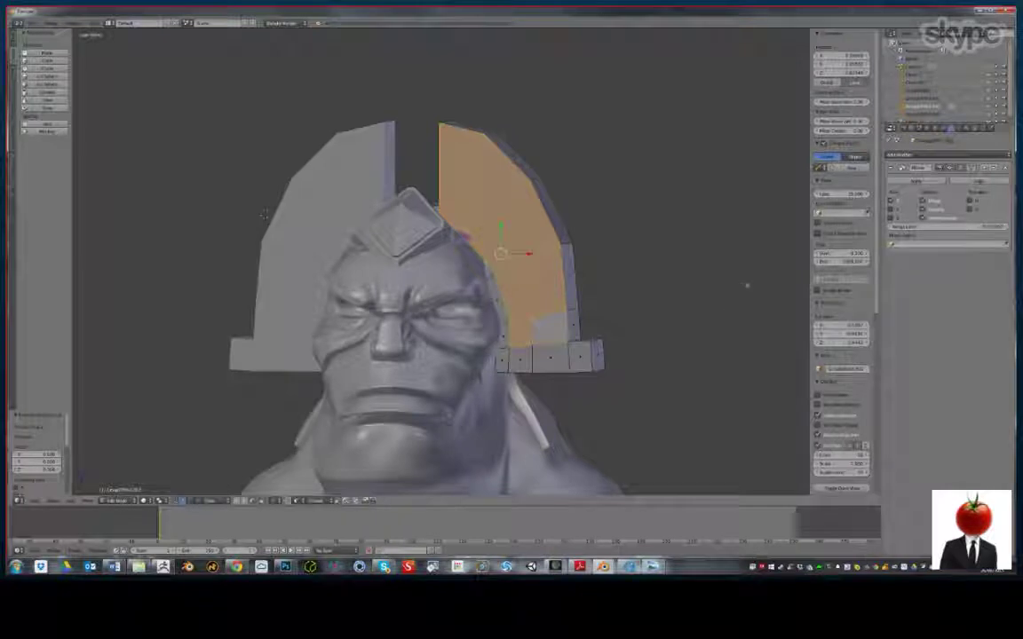
key("i")
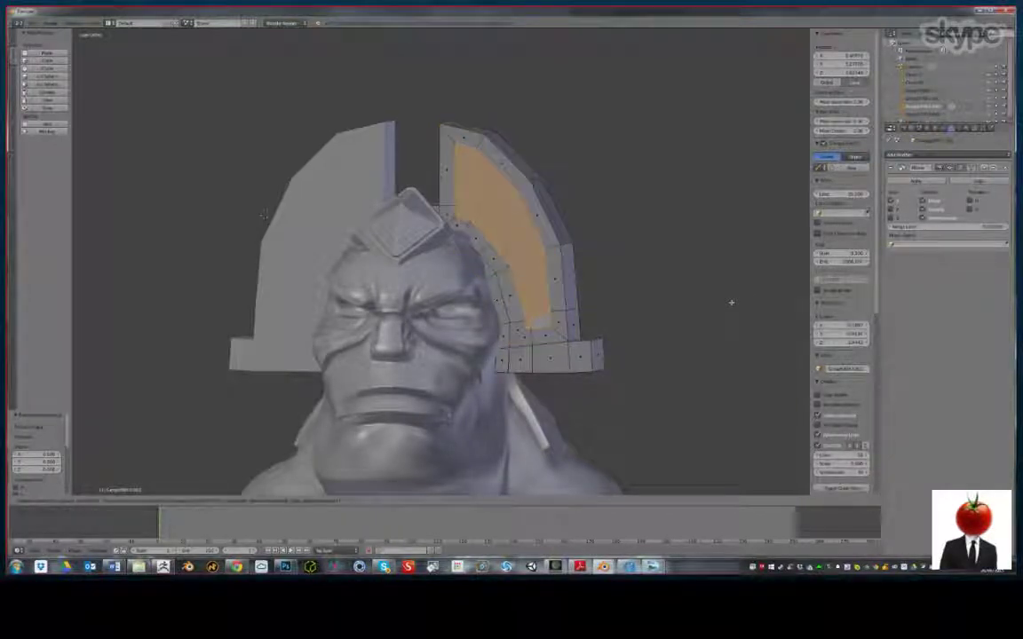
left_click(728, 308)
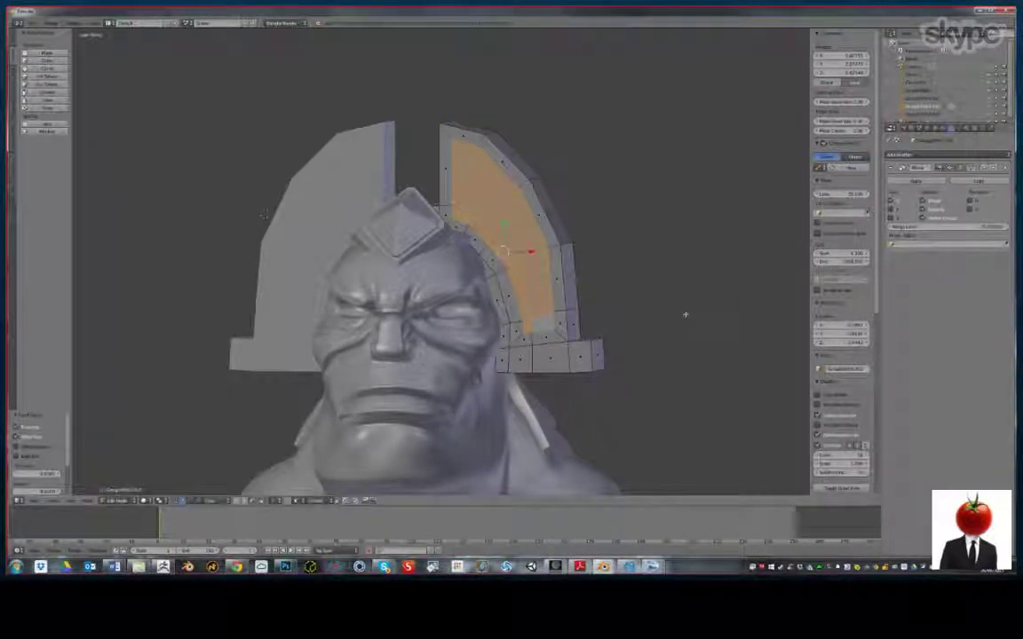
Push the inset front panel back into the side piece to form a recess
middle_click_drag(683, 313, 670, 312)
key("i")
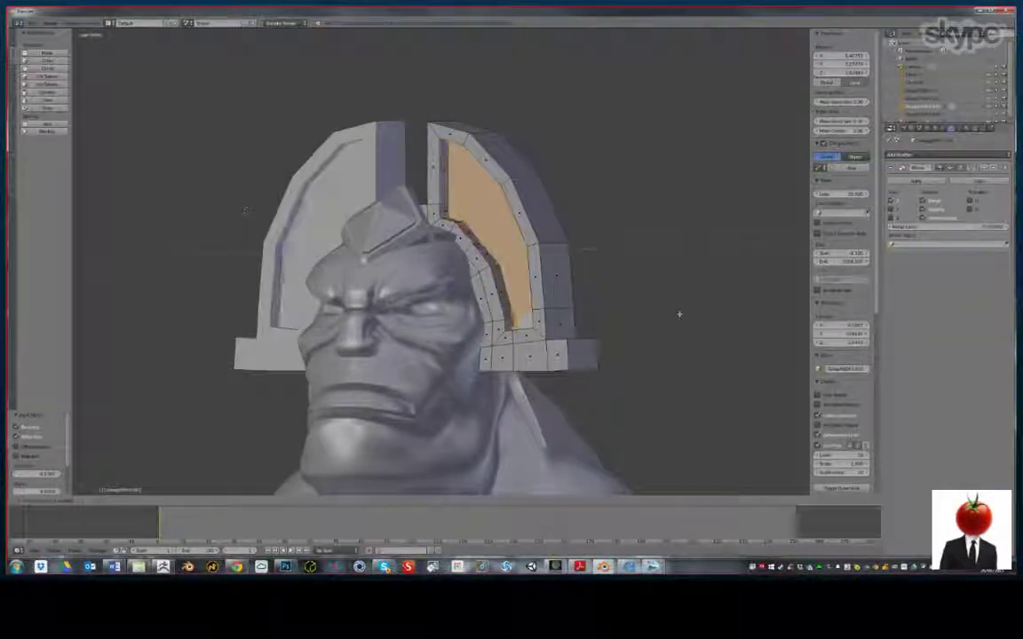
left_click(246, 209)
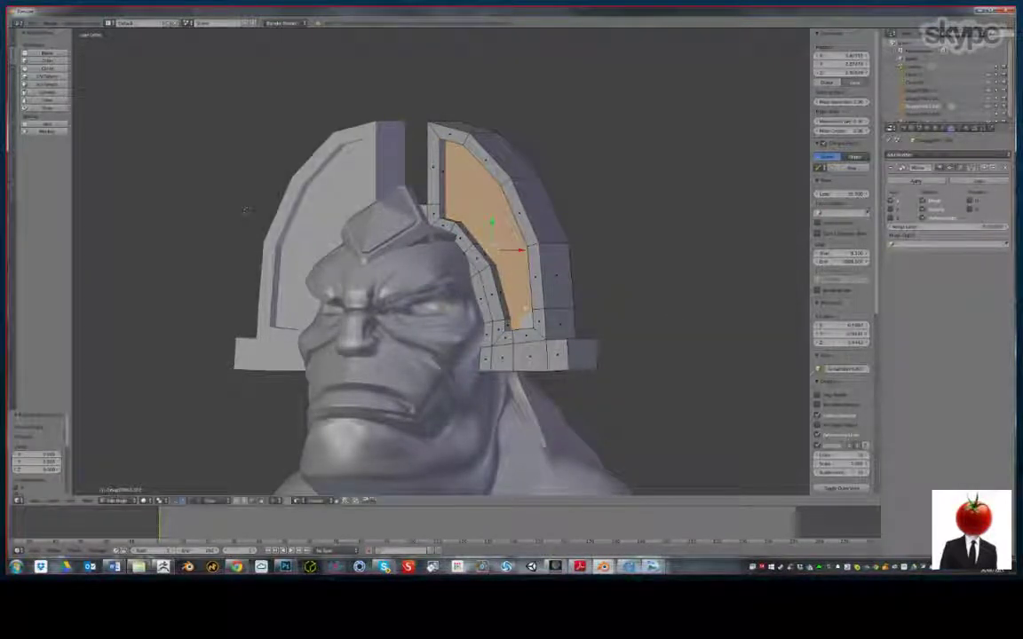
View the helmet from behind and check its design against the character reference pictures
middle_click_drag(245, 210, 566, 201)
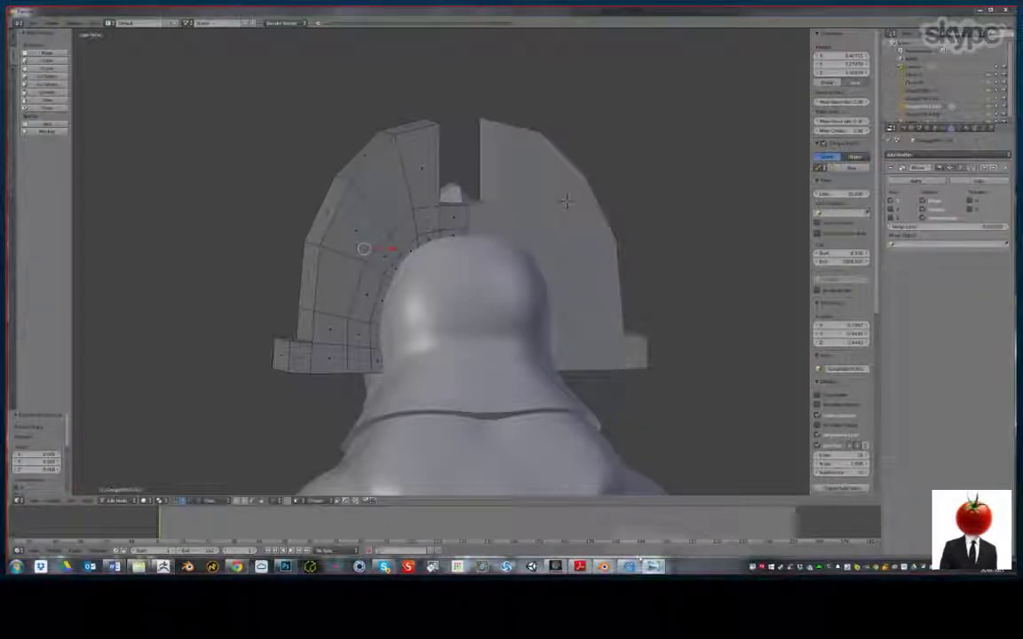
key("alt+Tab")
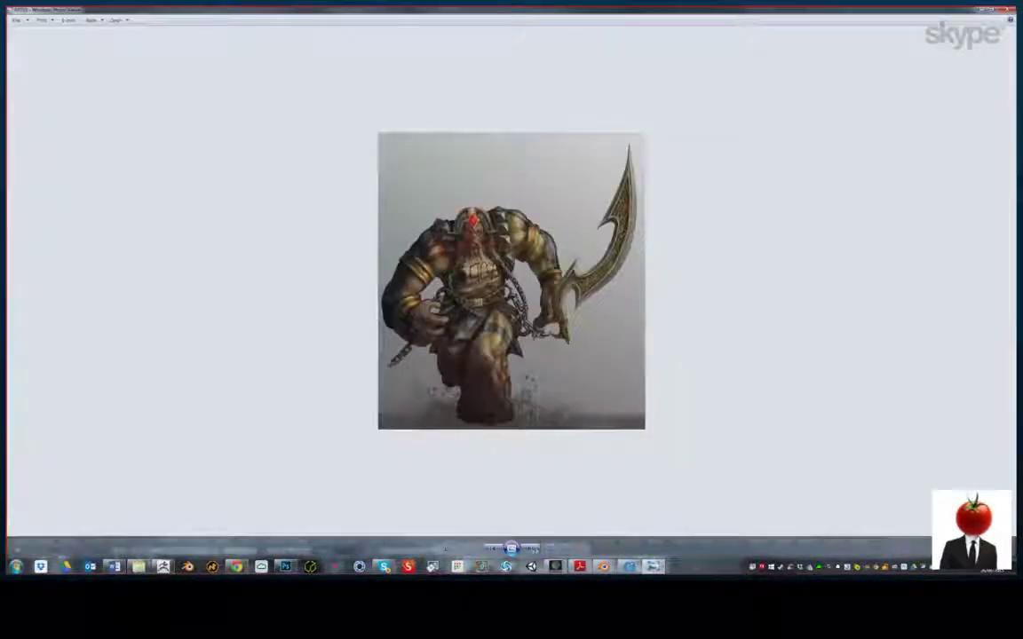
key("Right")
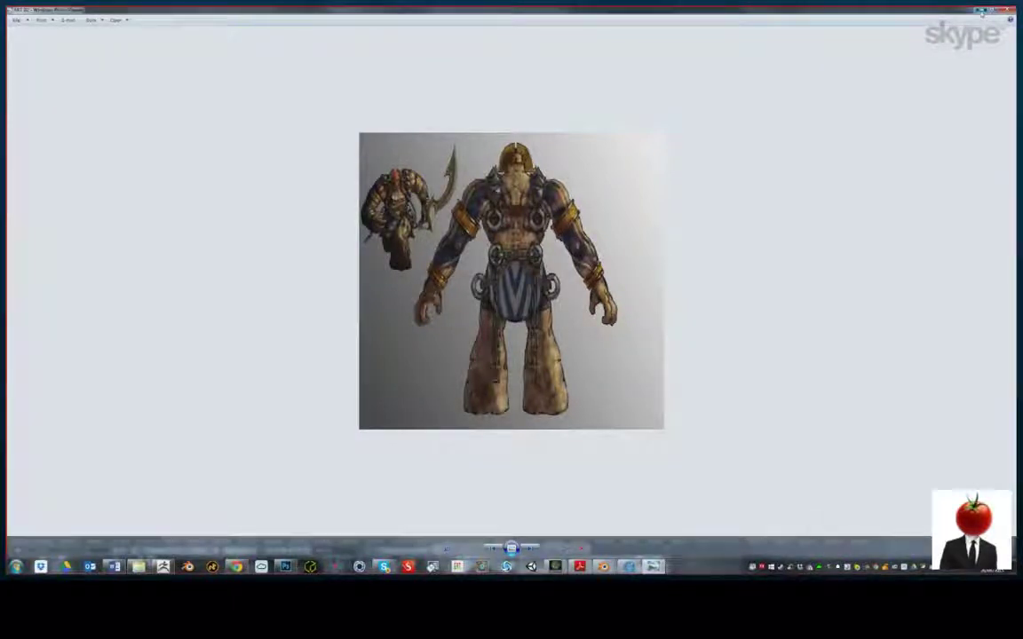
left_click(981, 12)
Select the outer top edge of the lower flange and raise it into an upturned tip
middle_click_drag(244, 299, 290, 351)
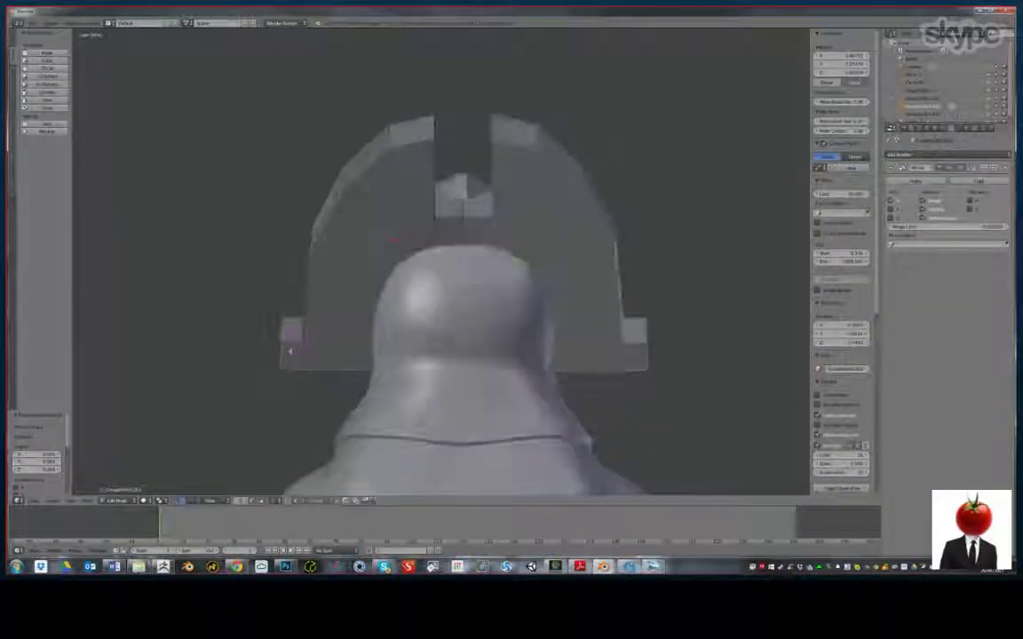
right_click(290, 352)
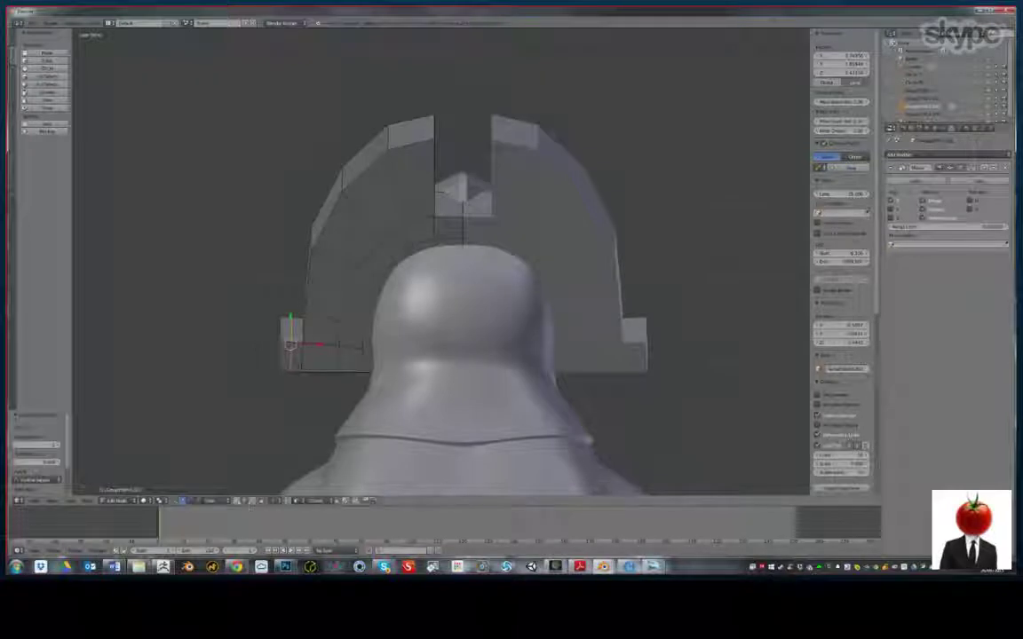
right_click(280, 327)
key("KP_7")
key("ctrl+r")
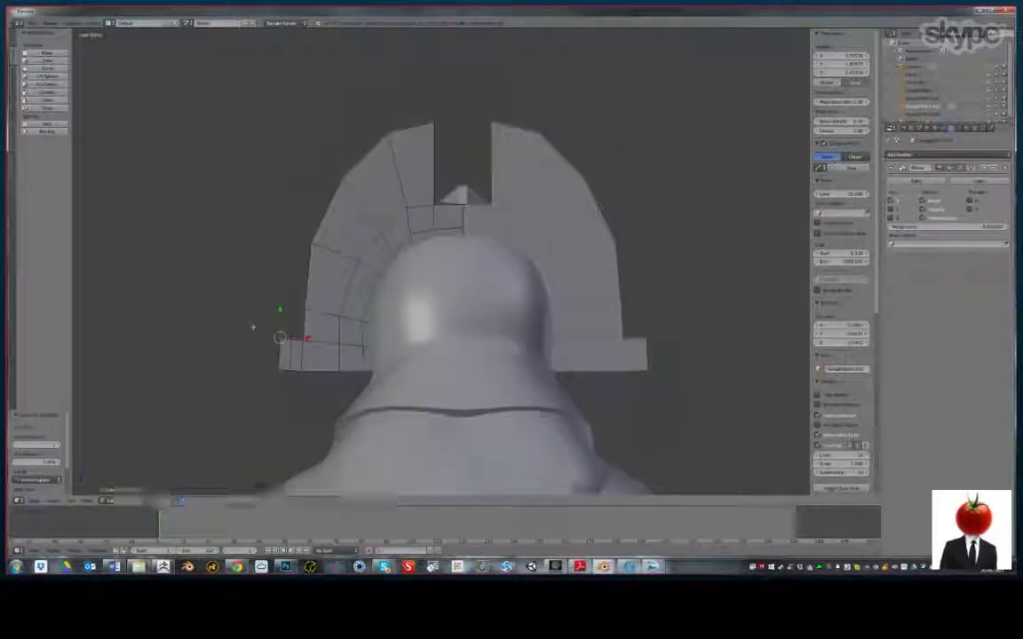
left_click(254, 312)
middle_click_drag(254, 312, 462, 331)
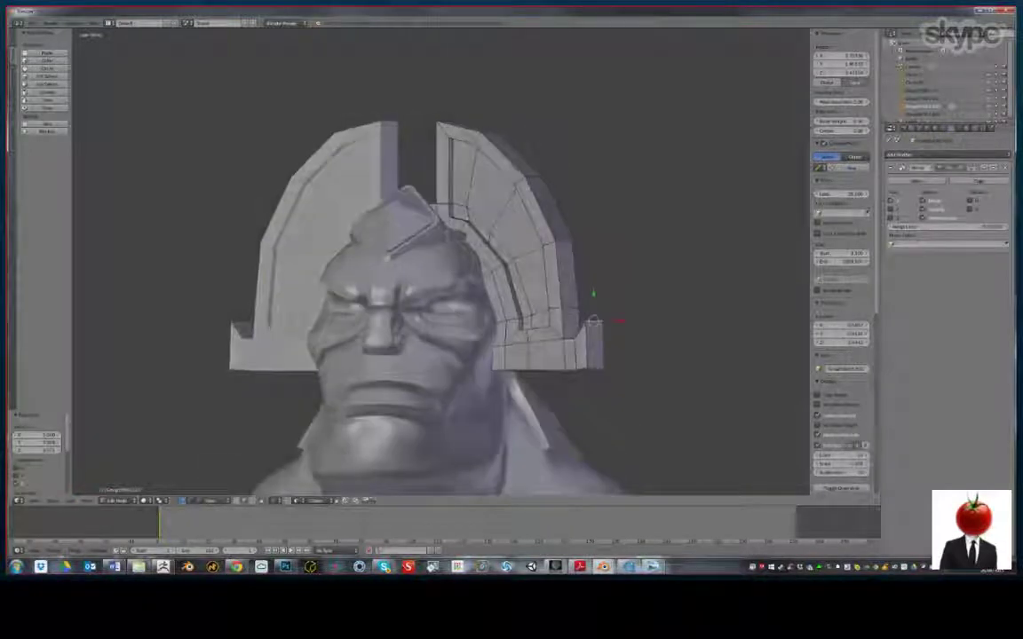
Add a level 2 Subdivision Surface to the helmet side piece and check the smoothed shape in Object Mode
key("ctrl+2")
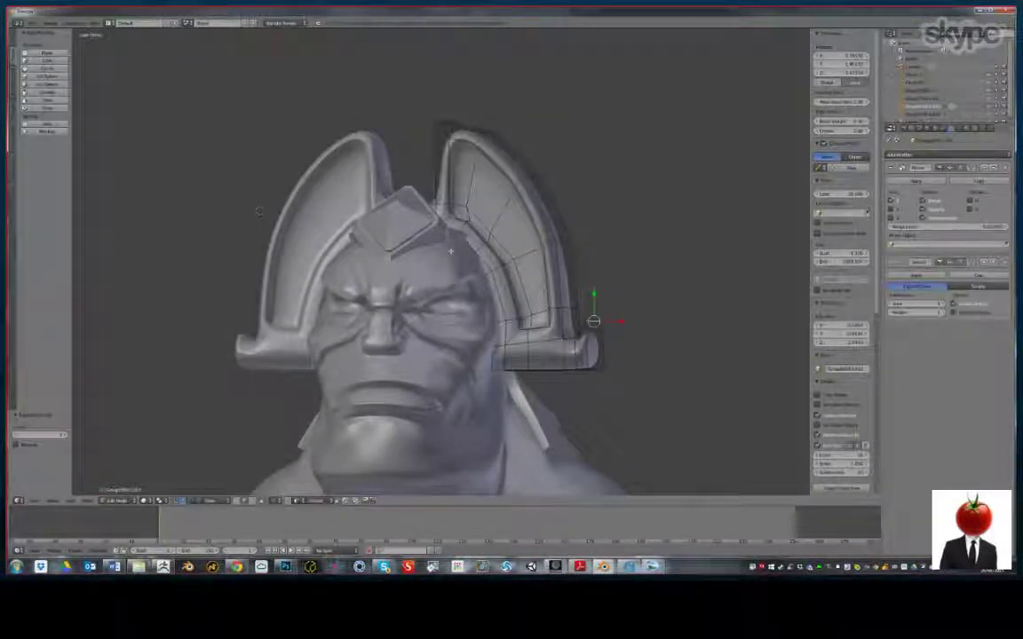
key("Tab")
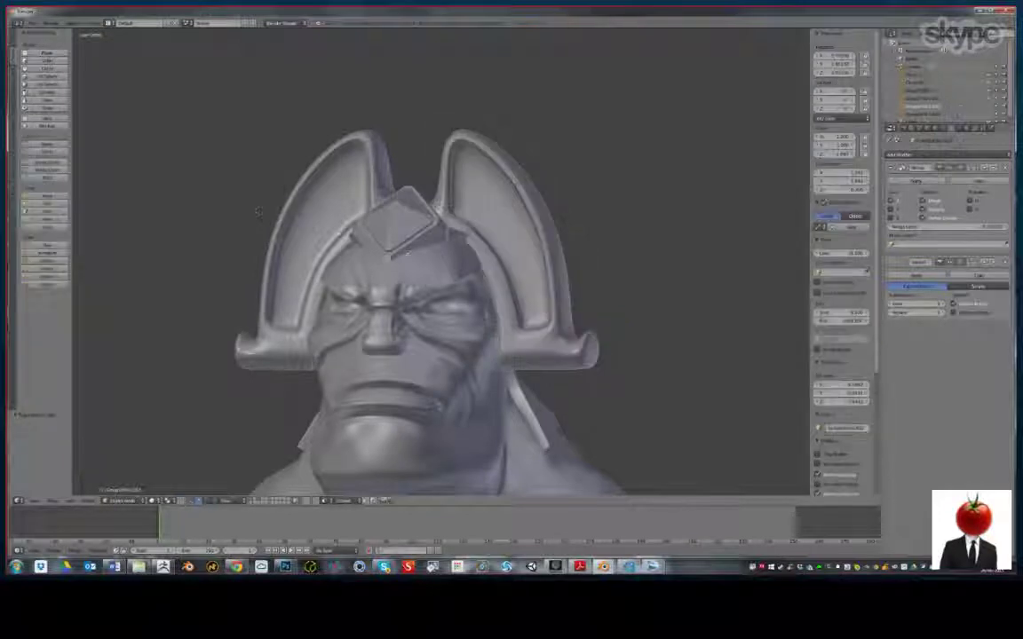
mouse_move(362, 258)
middle_mouse_down()
mouse_move(378, 218)
mouse_move(372, 234)
mouse_move(387, 249)
mouse_move(357, 252)
middle_mouse_up()
Reopen the side piece for editing and add an edge loop close to its vertical edge at the central gap
key("Tab")
key("ctrl+r")
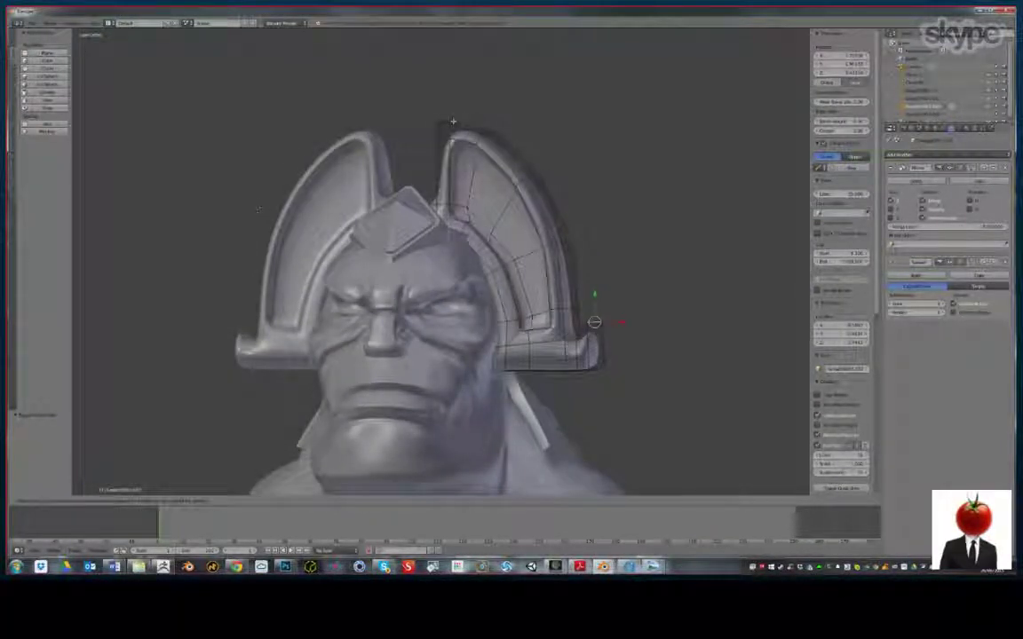
left_click(452, 123)
left_click(431, 124)
mouse_move(431, 125)
middle_mouse_down()
mouse_move(417, 133)
mouse_move(447, 130)
middle_mouse_up()
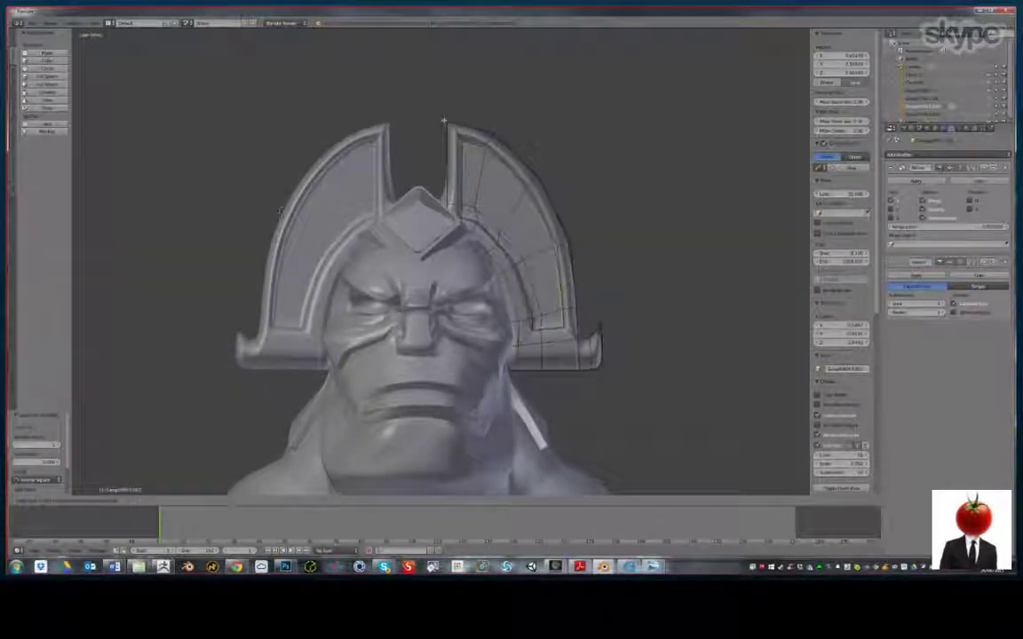
Add edge loops near the back and front edges of the side piece's curved outer rim to sharpen them
middle_click_drag(438, 120, 198, 217)
key("ctrl+r")
left_click(442, 151)
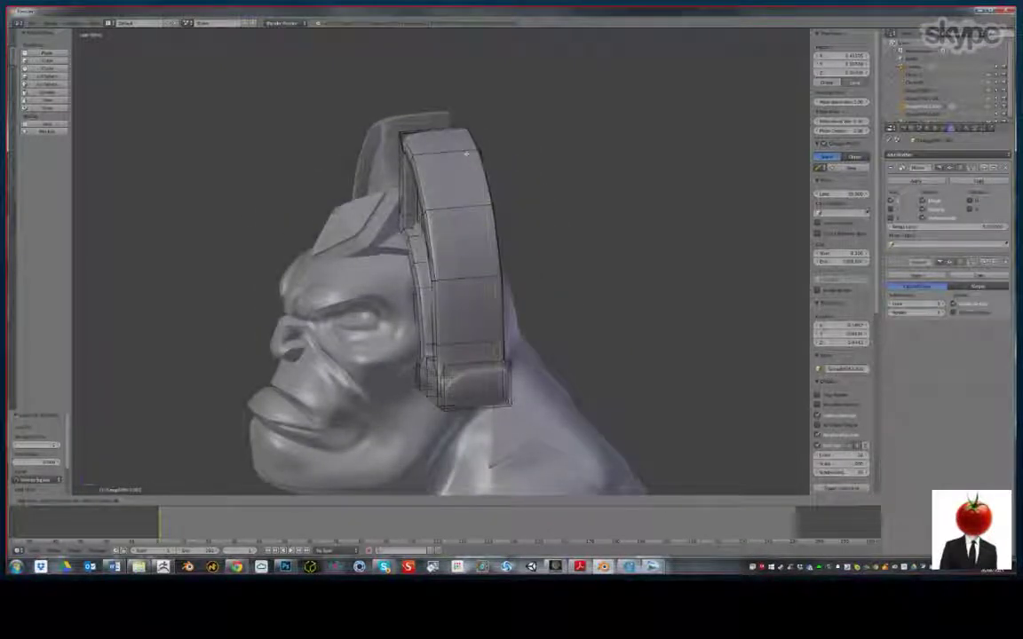
left_click(468, 153)
key("ctrl+r")
left_click(448, 150)
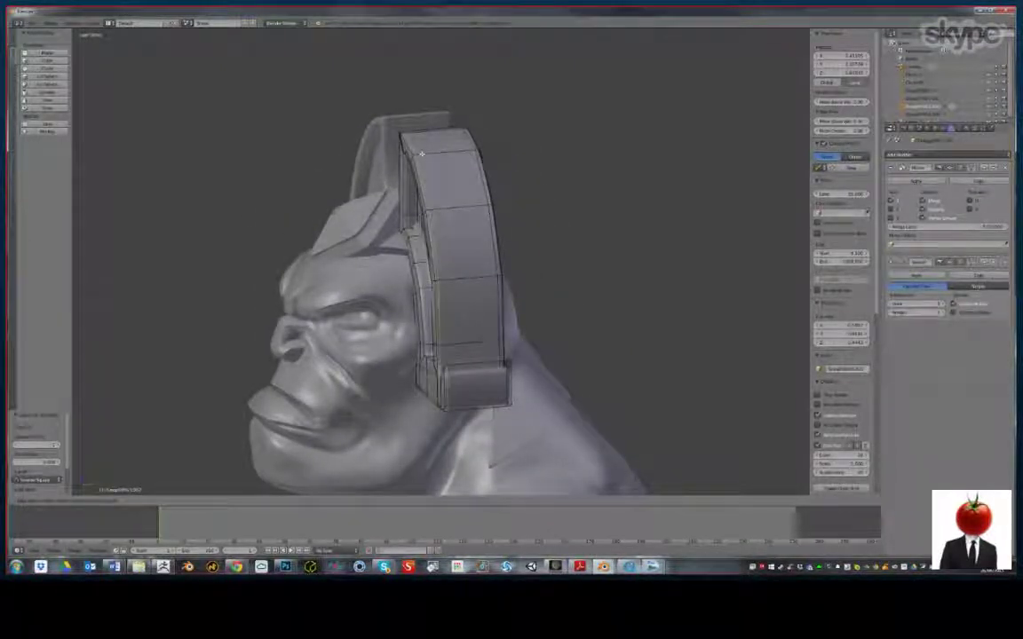
Add edge loops near the bottom and top edges of the side piece's lower band
middle_click_drag(451, 211, 538, 197)
key("ctrl+r")
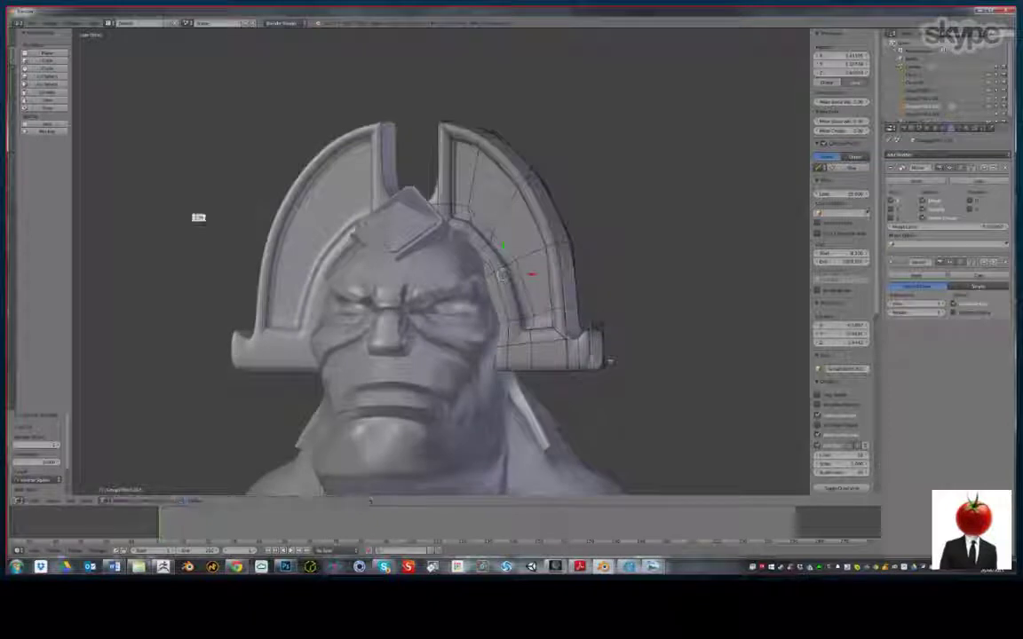
left_click(594, 360)
key("ctrl+r")
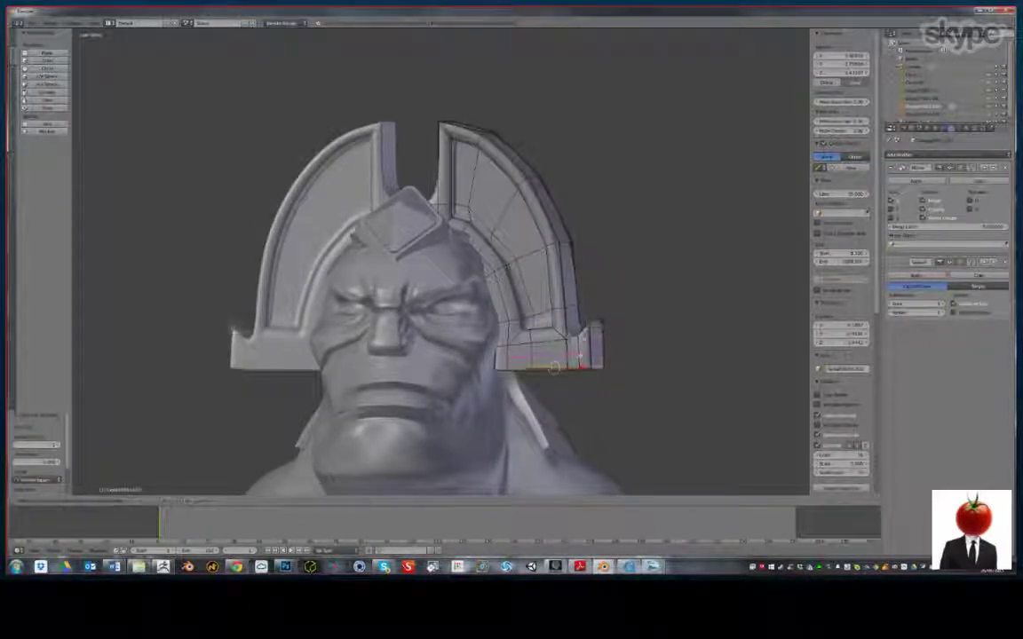
left_click(583, 342)
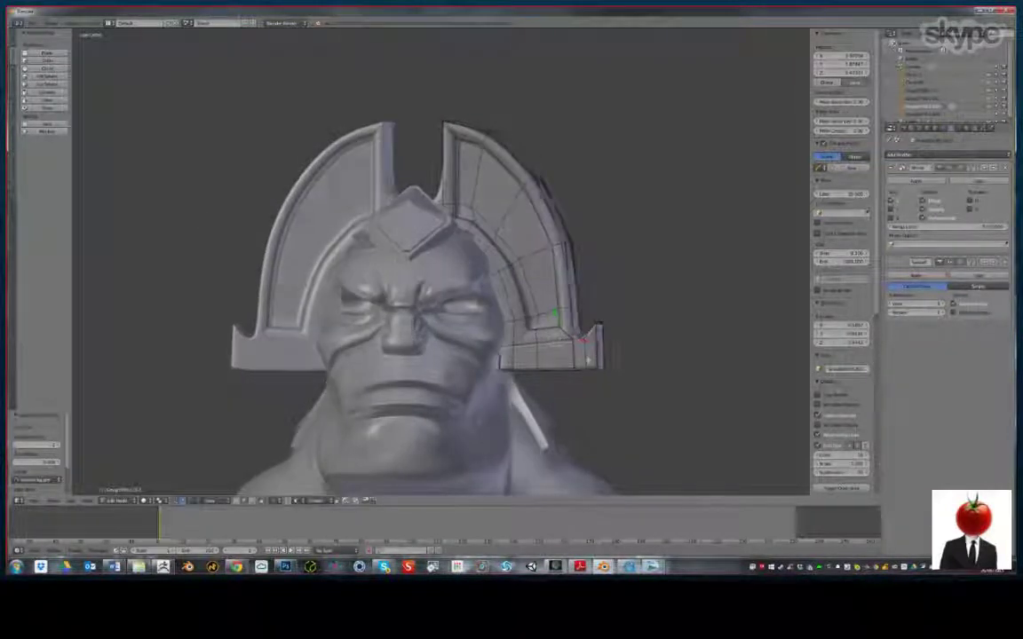
Add an edge loop along the inner arched border beside the recessed panel
middle_click_drag(588, 360, 586, 388)
scroll(586, 387, "up", 2)
key("ctrl+r")
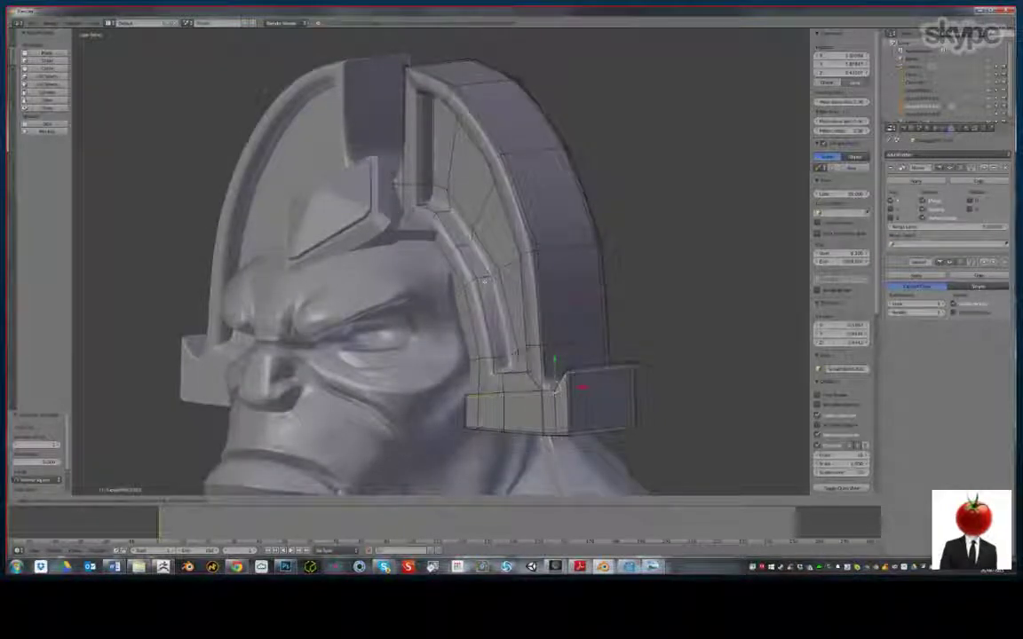
left_click(463, 274)
left_click(487, 279)
middle_click_drag(479, 240, 566, 358)
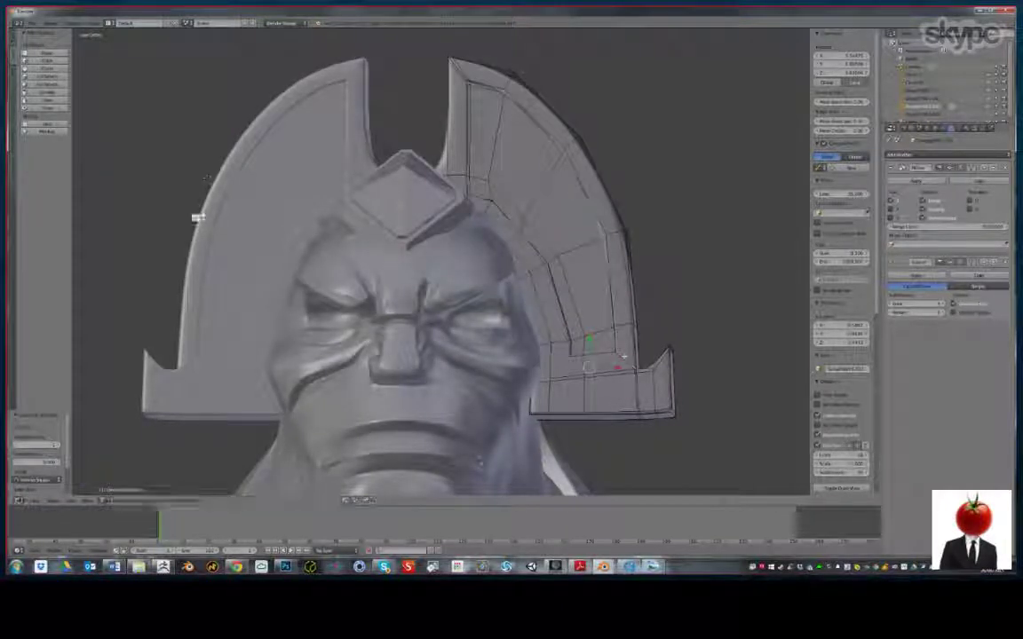
Add edge loops to the bridge section behind the gem, close to where it meets the side piece
middle_click_drag(484, 219, 512, 229)
key("ctrl+r")
left_click(458, 212)
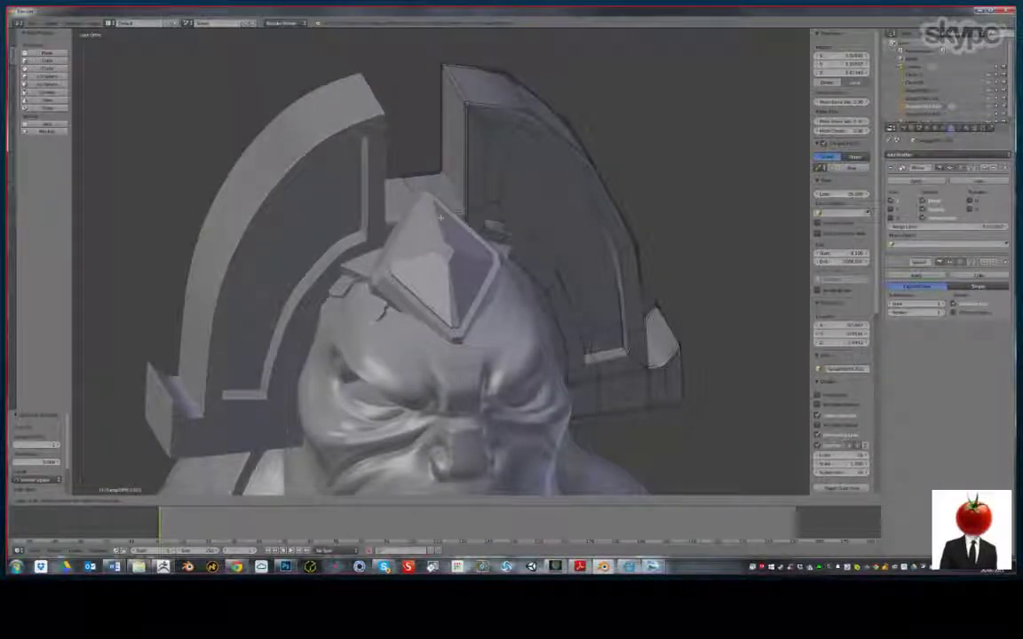
left_click(441, 217)
middle_click_drag(465, 226, 443, 221)
key("ctrl+r")
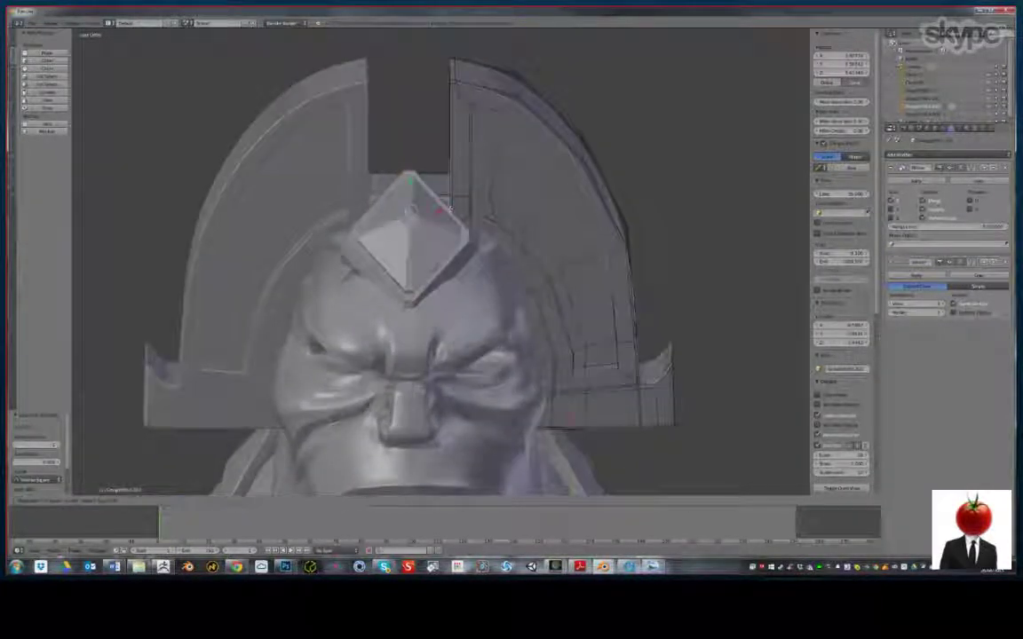
left_click(449, 192)
key("ctrl+r")
left_click(445, 174)
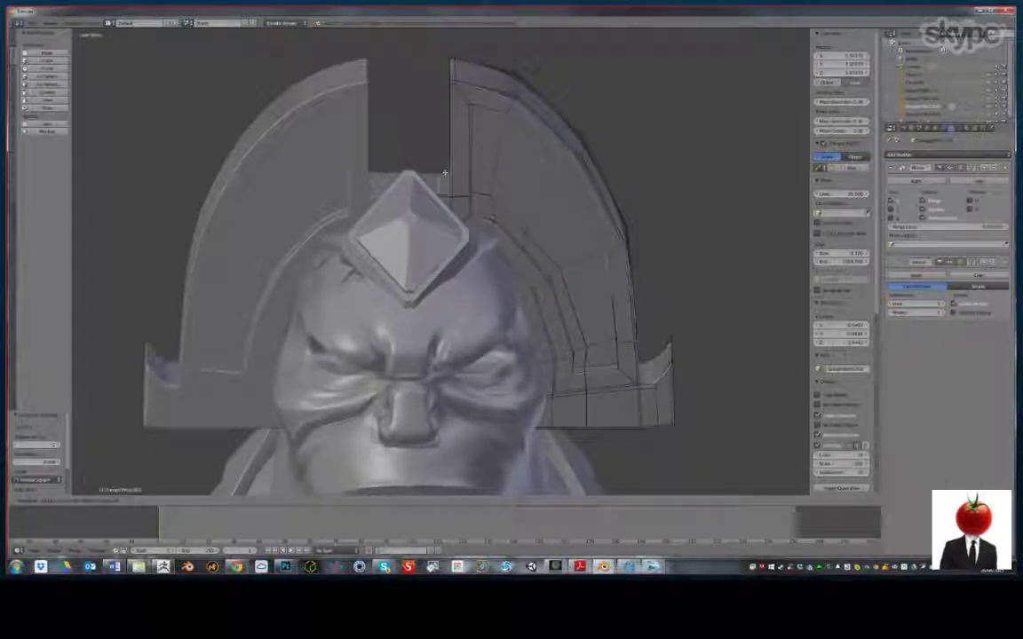
left_click(450, 174)
Add supporting edge loops beside the gap's vertical edge and along the front border of the side piece
middle_click_drag(450, 174, 480, 123)
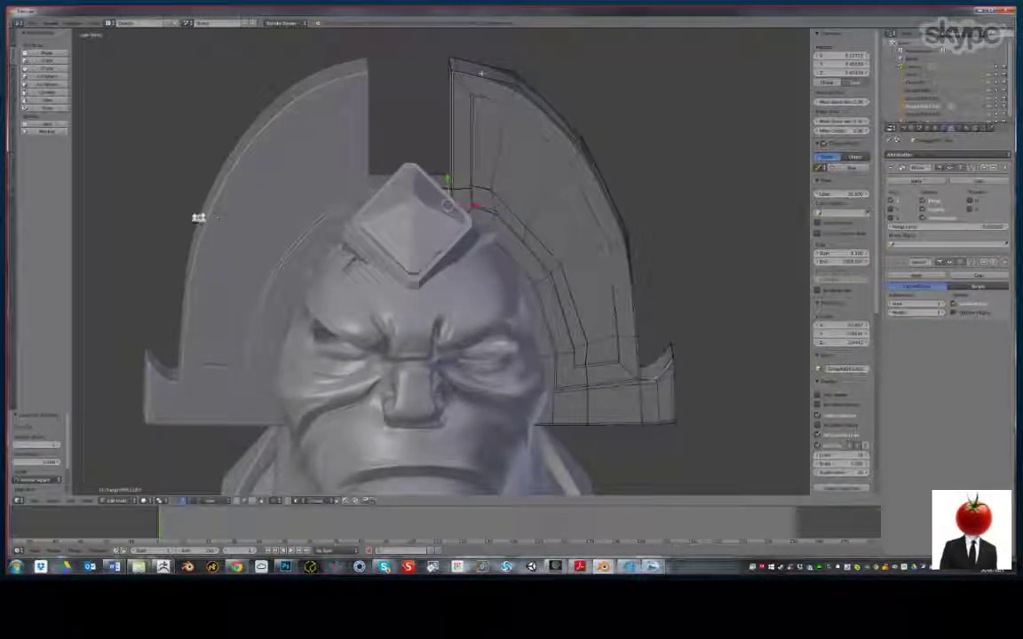
middle_click_drag(217, 213, 199, 217)
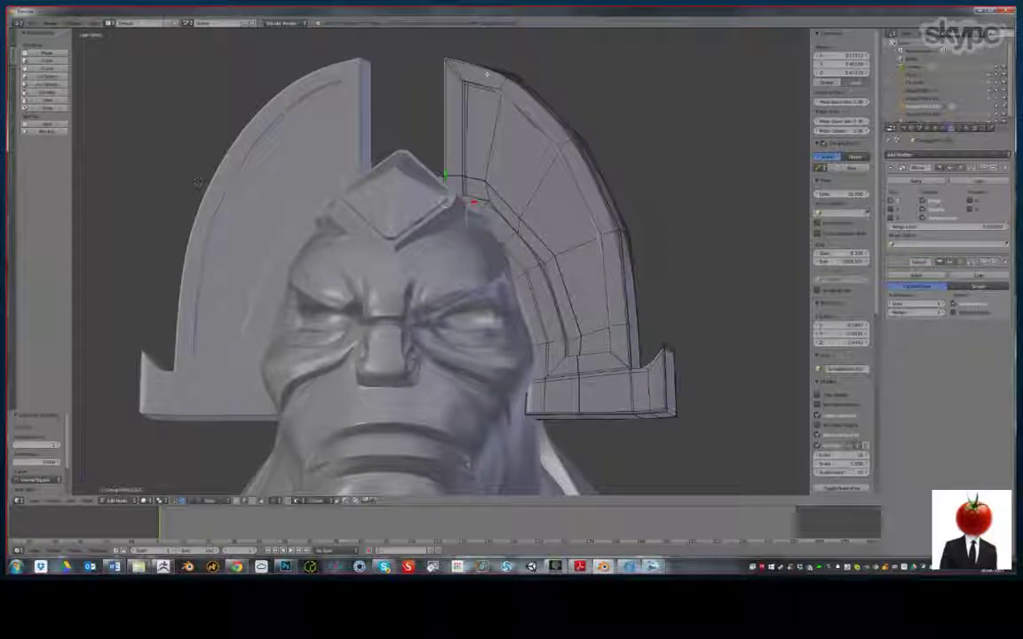
mouse_move(472, 118)
middle_mouse_down()
mouse_move(421, 126)
mouse_move(460, 71)
middle_mouse_up()
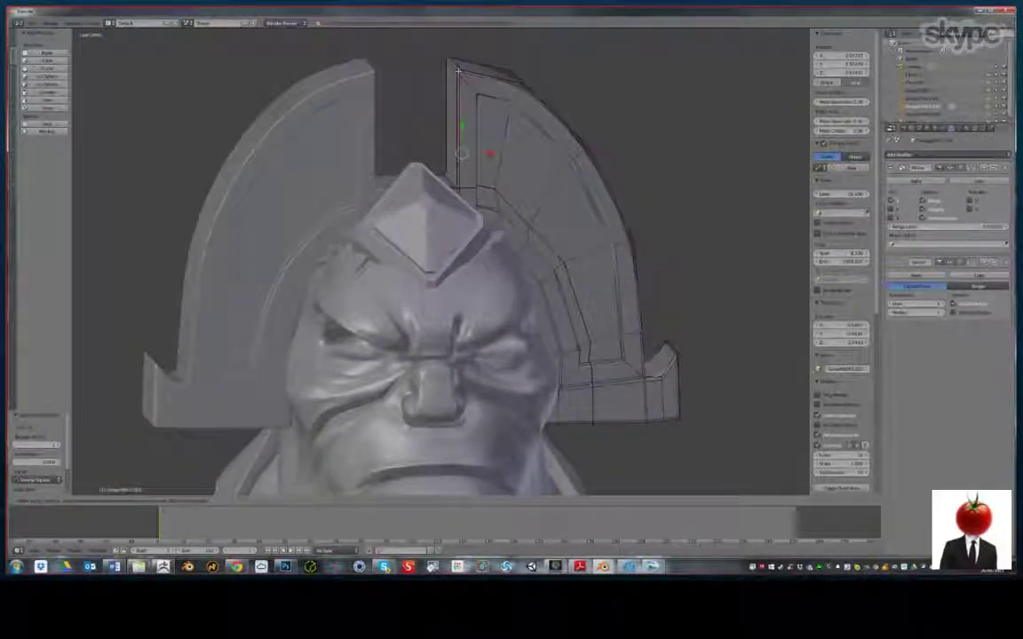
middle_click_drag(456, 71, 497, 82)
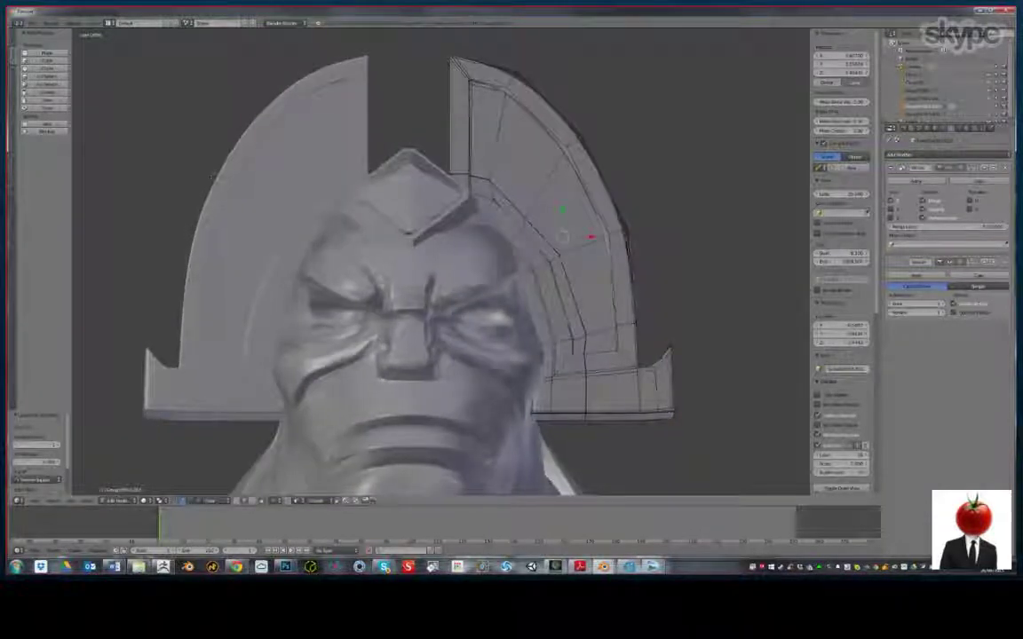
Add a supporting edge loop along the curved outer rim of the side piece and check the smoothed shape
key("Tab")
key("Tab")
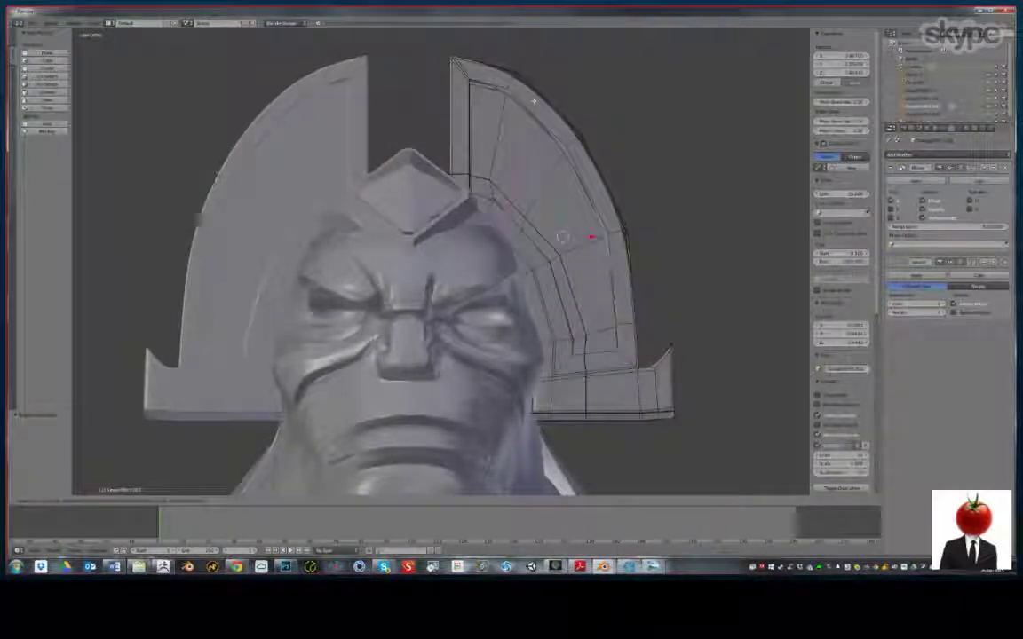
left_click(563, 134)
key("Tab")
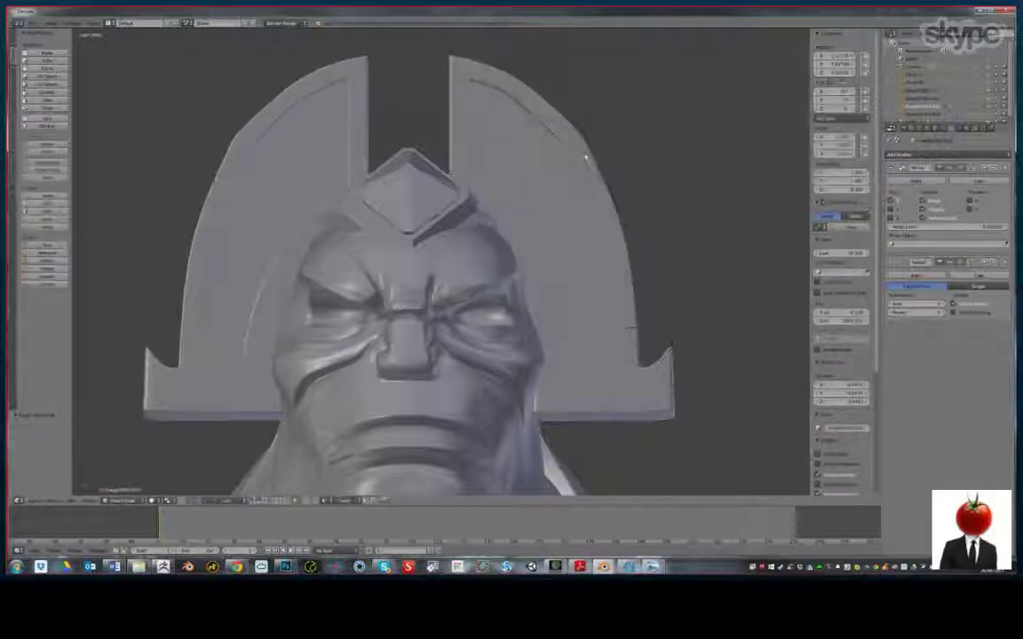
middle_click_drag(602, 137, 536, 157)
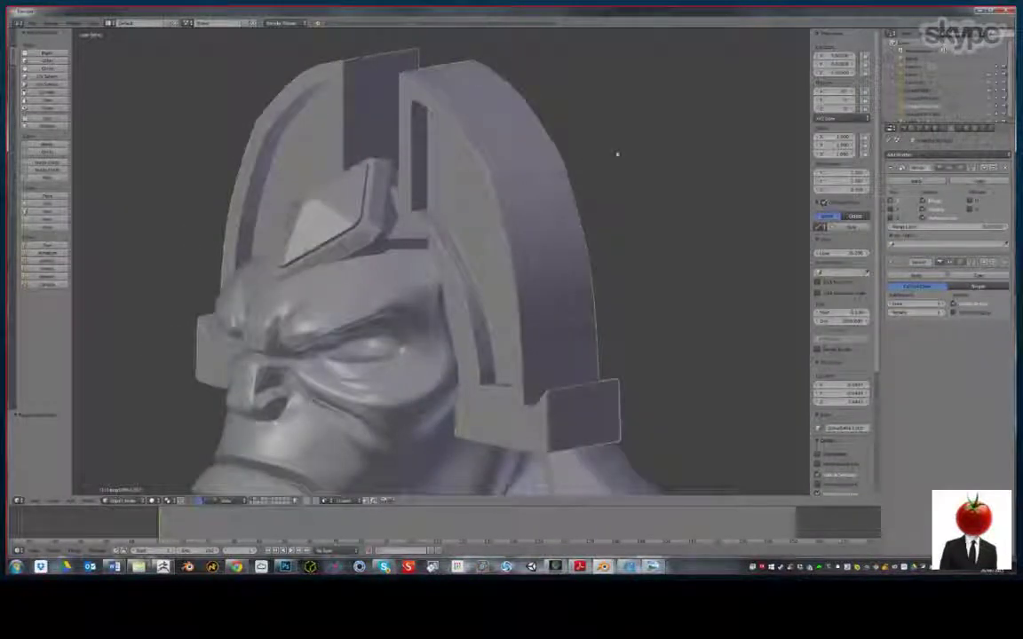
middle_click_drag(616, 153, 669, 151)
key("Tab")
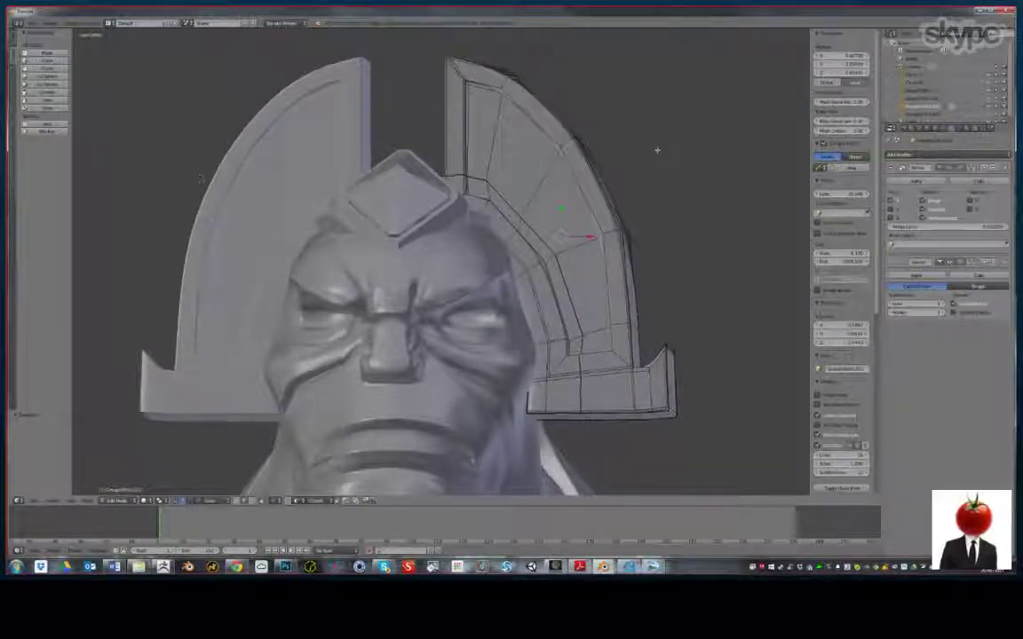
Add a supporting edge loop at the flared outer end of the side piece's lower band
key("Tab")
scroll(582, 218, "down", 3)
middle_click_drag(576, 231, 493, 313)
key("Tab")
left_click(429, 310)
left_click(430, 313)
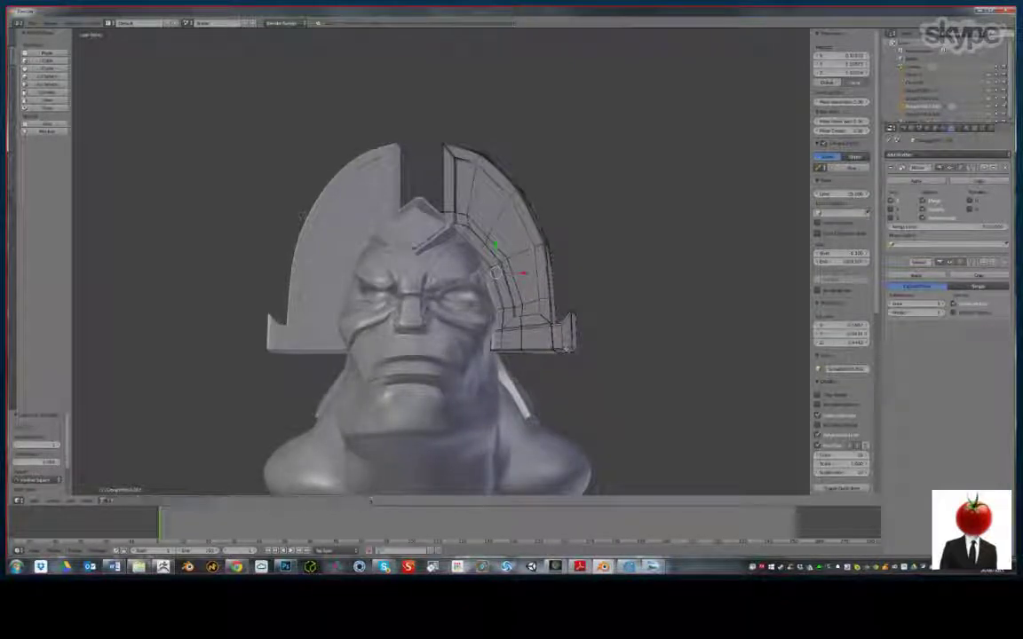
right_click(575, 347)
scroll(569, 355, "down", 2)
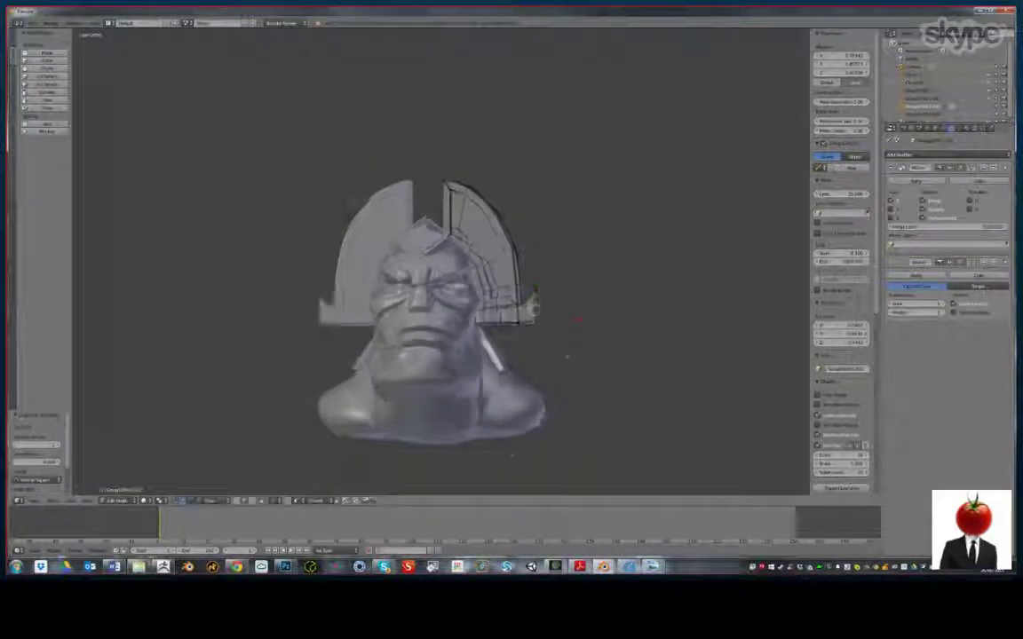
Inspect the helmet from the front and back, then hide the warrior head so only the helmet pieces show
key("Tab")
middle_click_drag(569, 354, 479, 356)
scroll(479, 354, "up", 3)
middle_click_drag(399, 295, 456, 315)
scroll(457, 313, "down", 2)
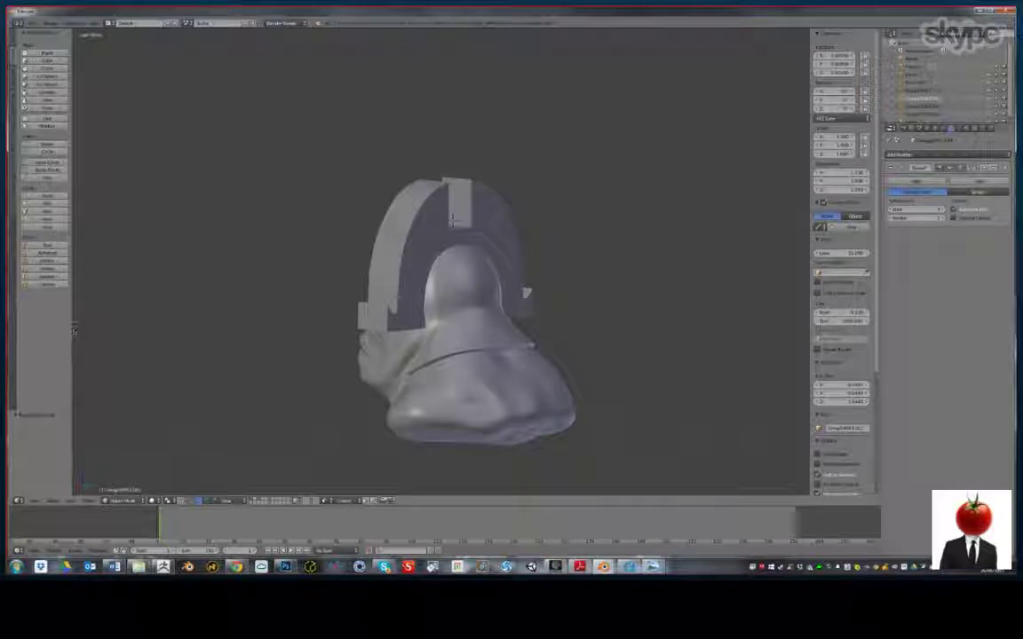
middle_click_drag(266, 285, 309, 276)
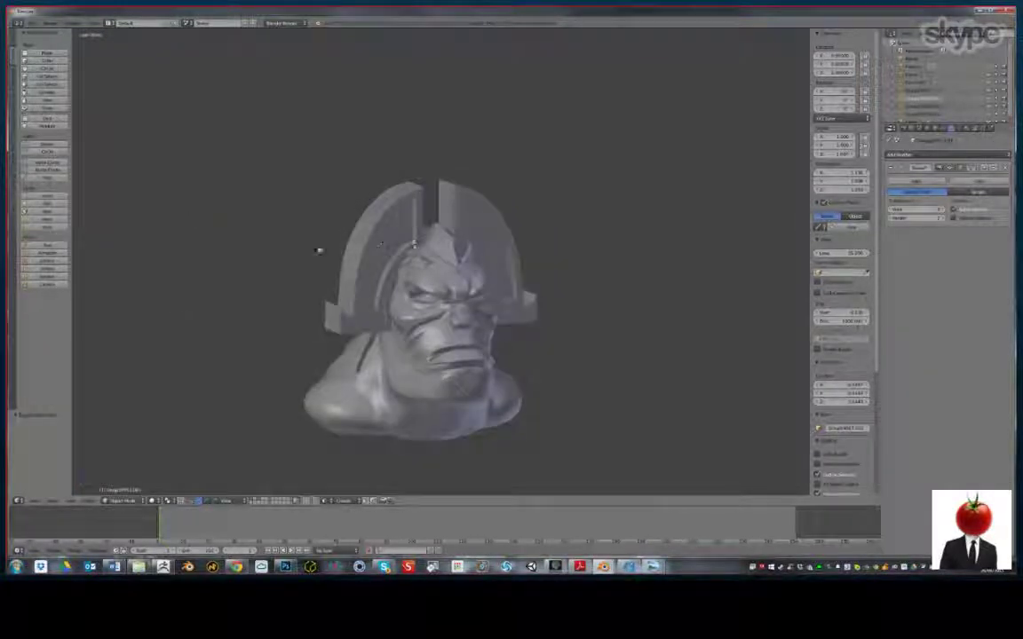
key("ctrl+z")
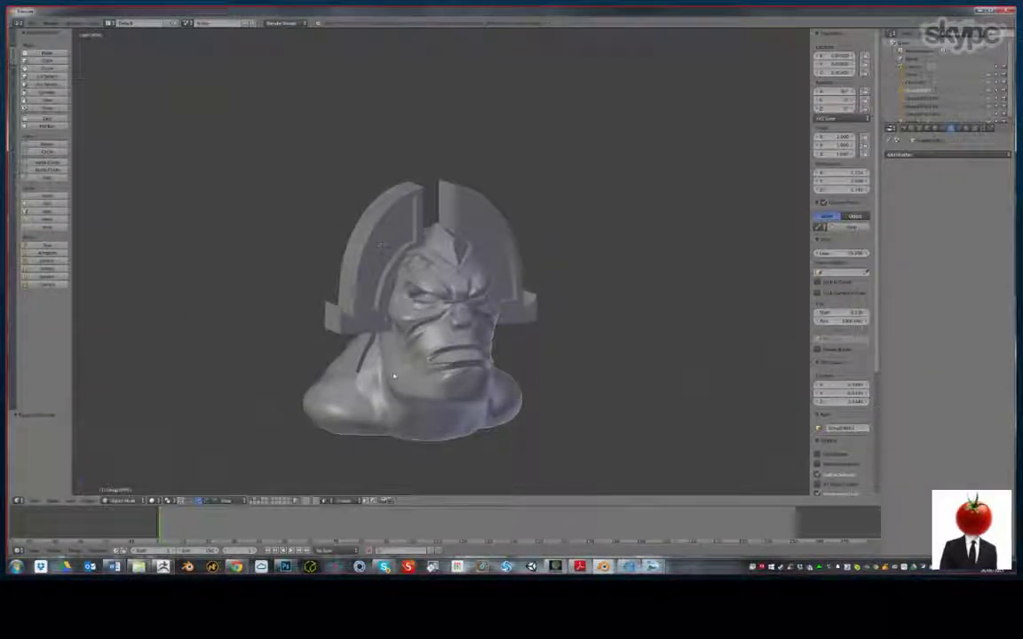
key("ctrl+z")
key("ctrl+z")
key("ctrl+z")
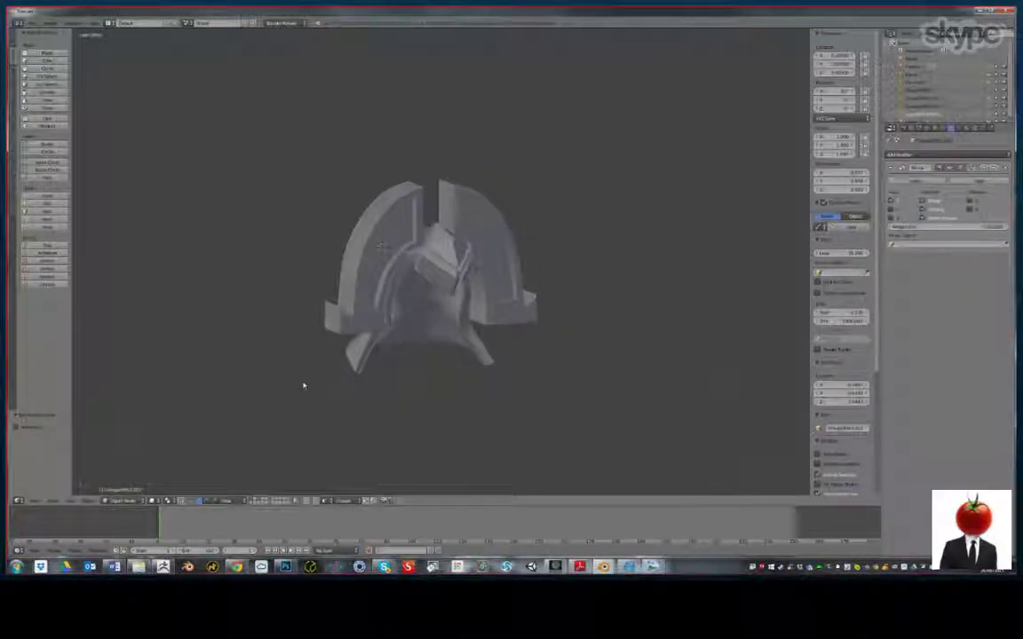
Select the helmet's side pieces, gem frame and back piece together for export
key("ctrl+z")
key("ctrl+z")
key("ctrl+z")
key("ctrl+z")
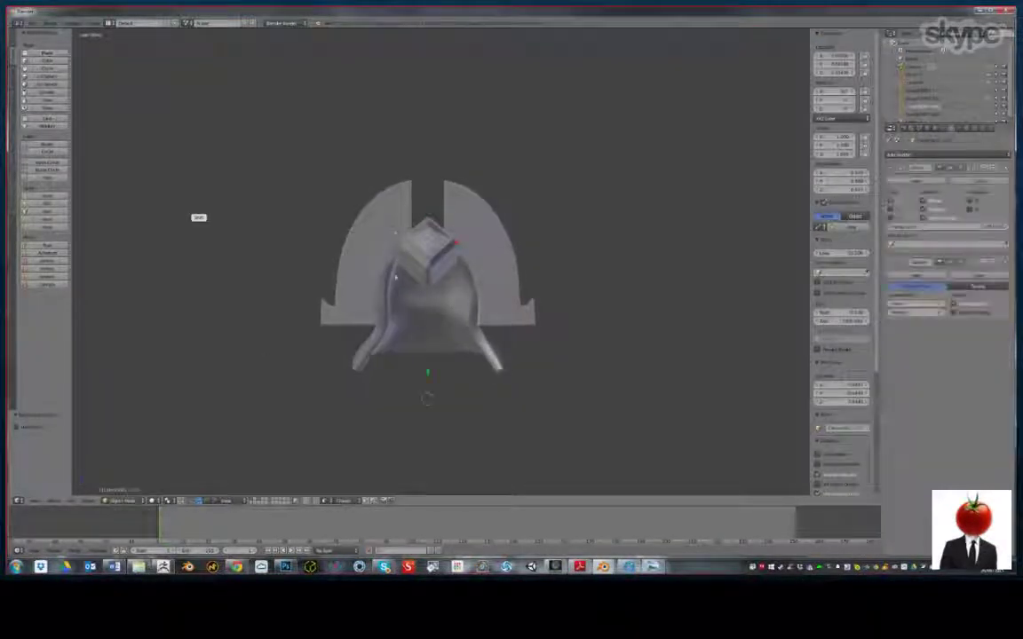
key("ctrl+z")
Export the helmet in OBJ format as HEAD-DRESS to the bookmarked project folder
left_click(33, 22)
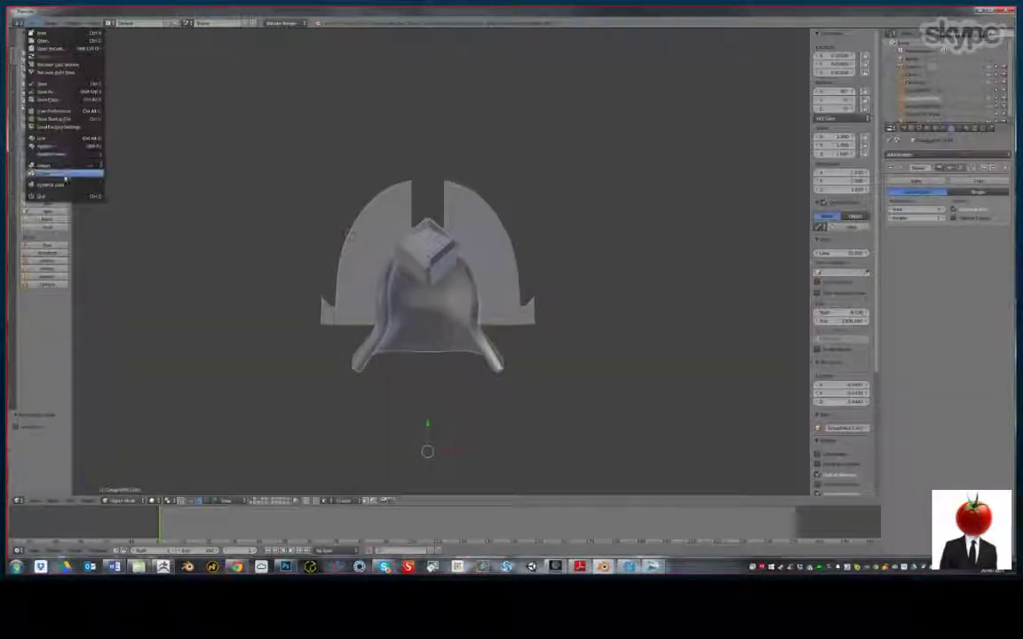
mouse_move(66, 176)
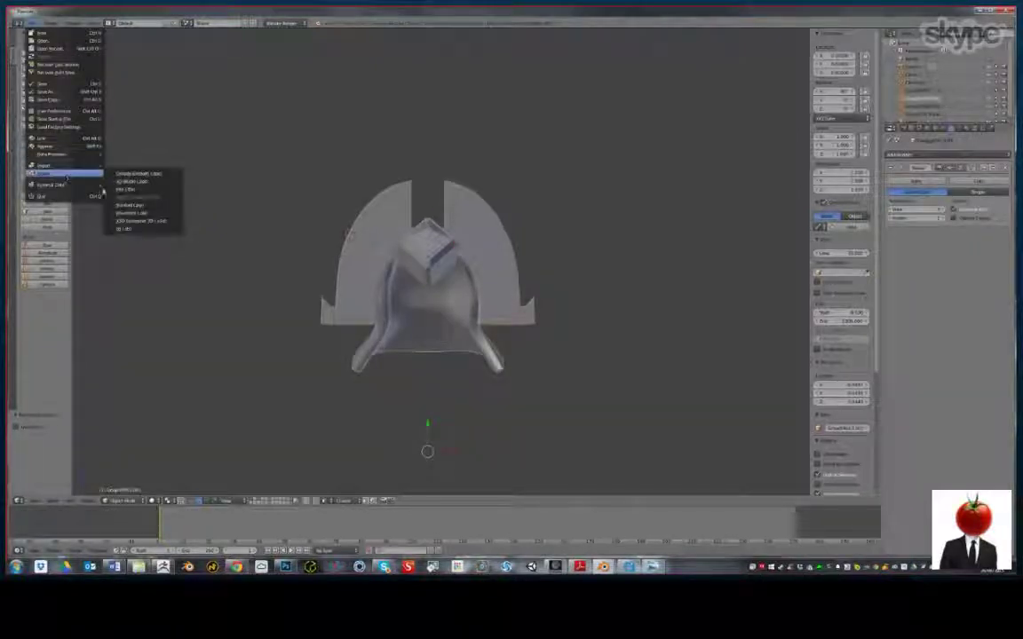
left_click(128, 212)
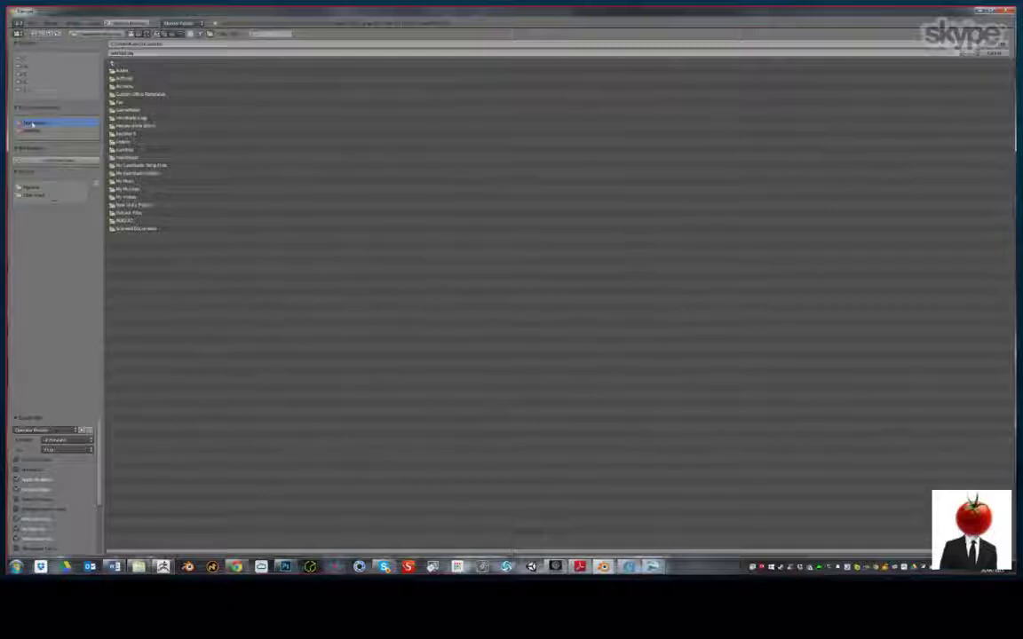
left_click(32, 188)
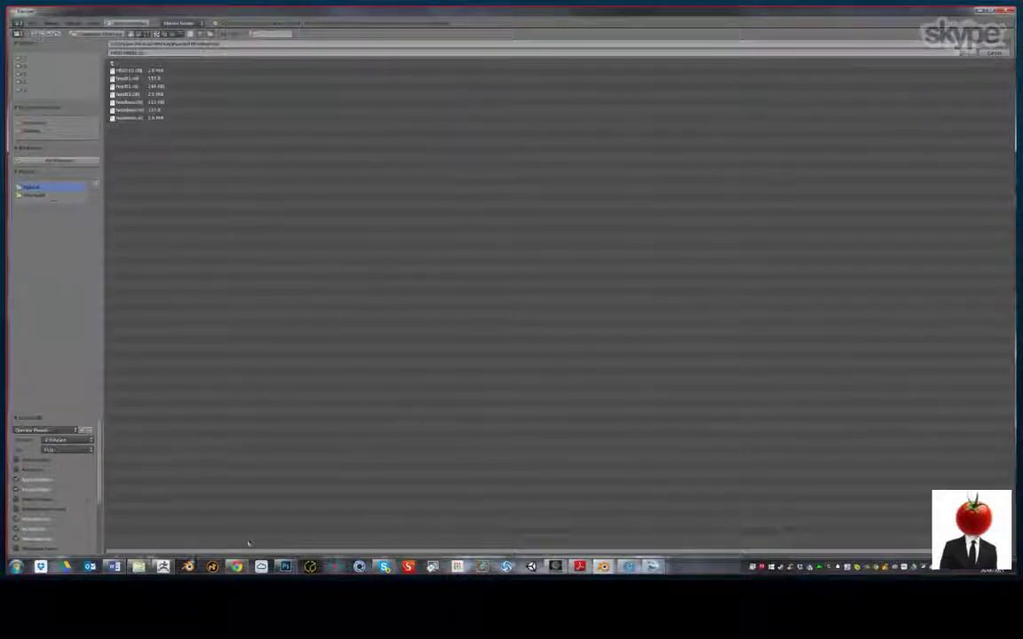
mouse_move(163, 566)
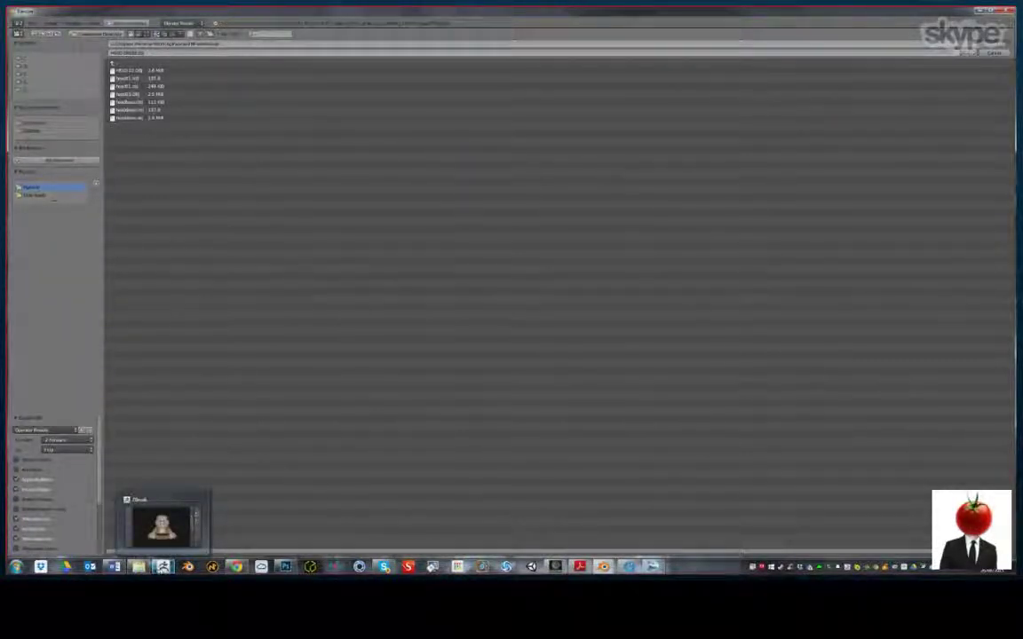
key("Escape")
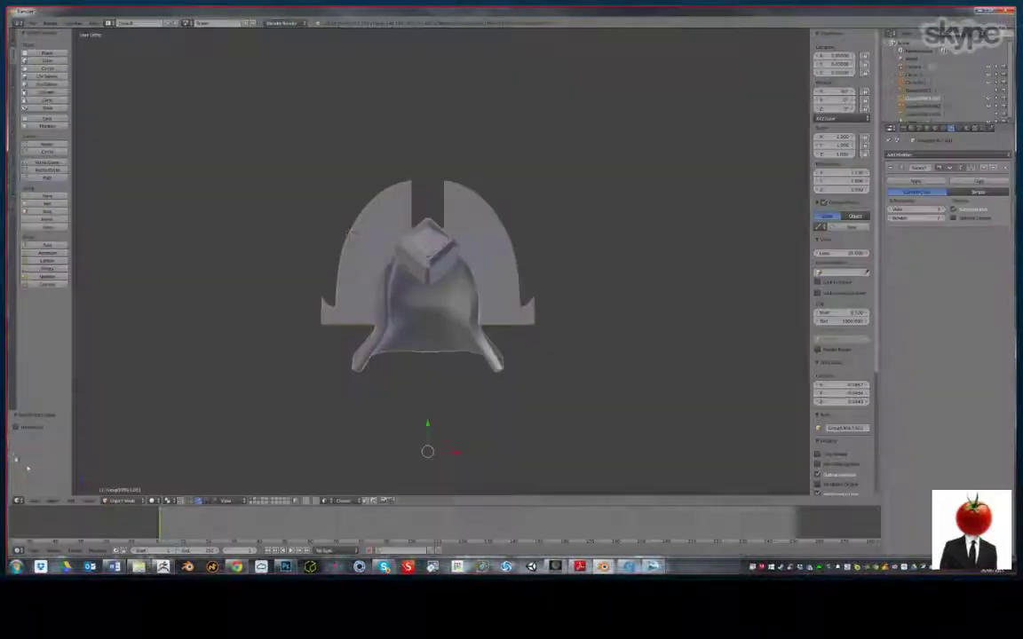
Export only the selected helmet pieces in OBJ format, overwriting the HEAD-DRESS file
left_click(31, 23)
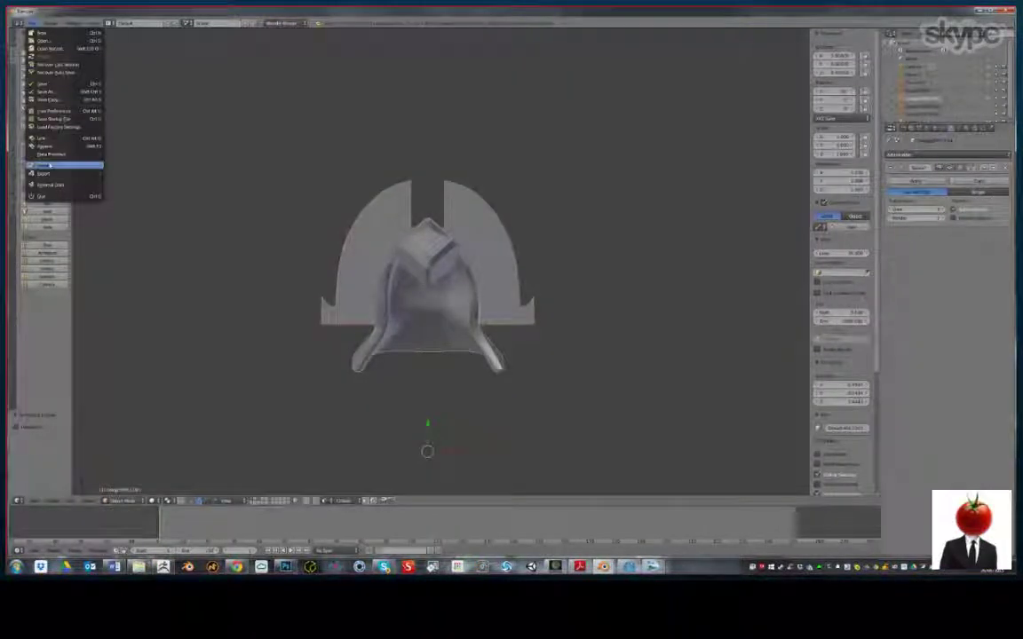
mouse_move(53, 173)
left_click(129, 214)
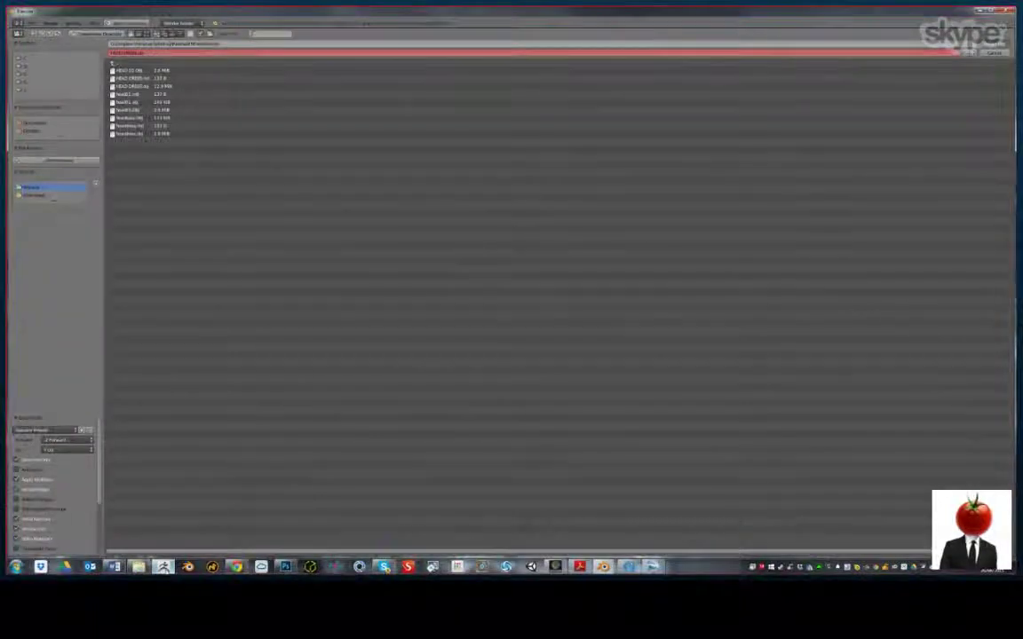
Switch to ZBrush, import the HEAD-DRESS mesh into the cylinder tool and frame it in the canvas
left_click(164, 567)
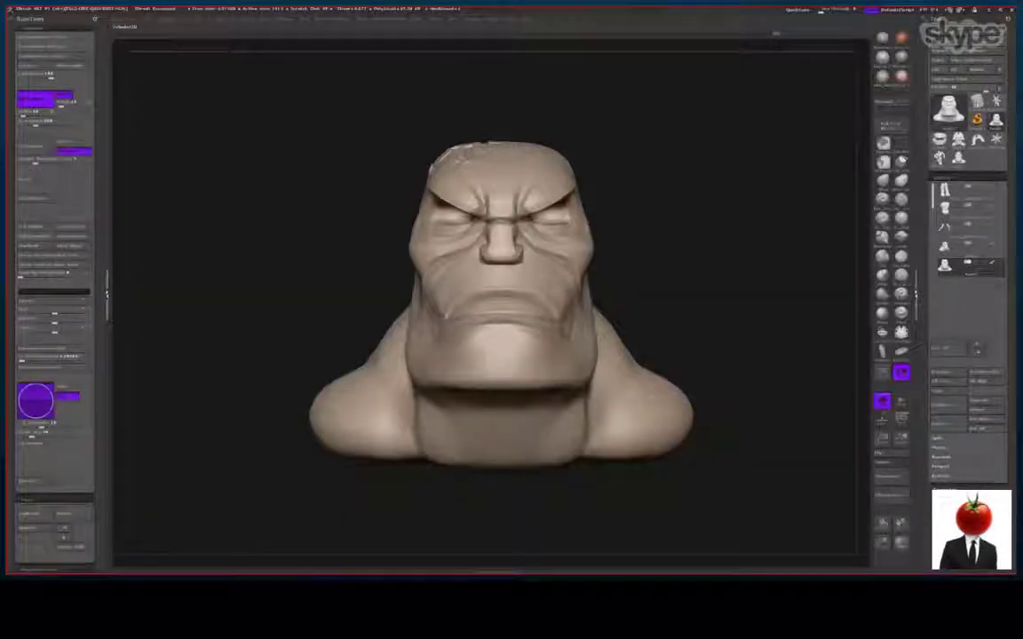
left_click(977, 102)
left_click(948, 51)
double_click(145, 72)
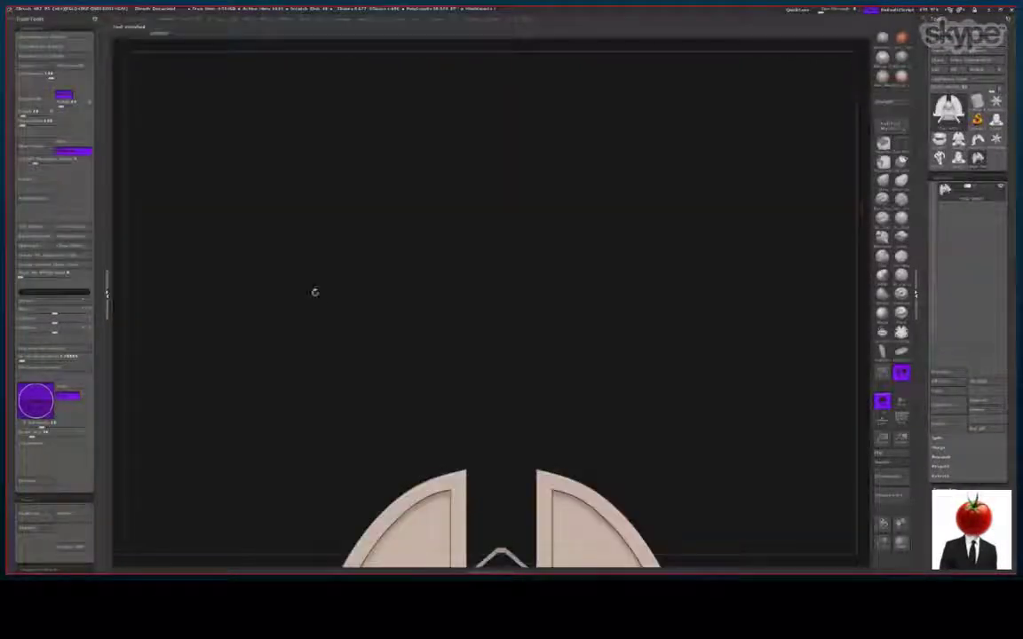
key("f")
left_click_drag(848, 531, 891, 467, "alt")
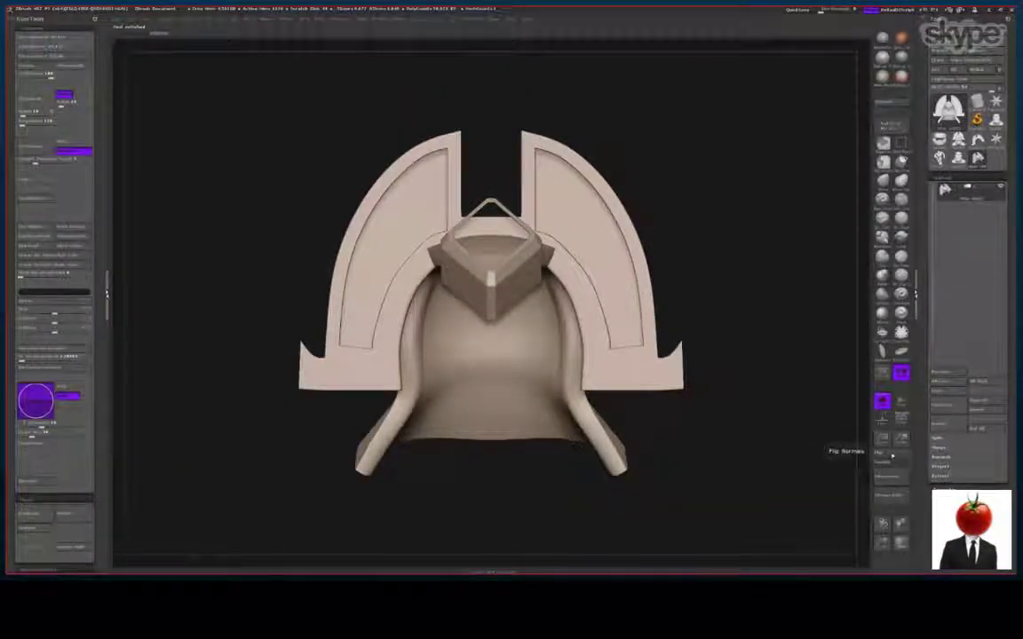
Try flipping the imported helmet's normals, inspect it from the side and flip them back
left_click(892, 454)
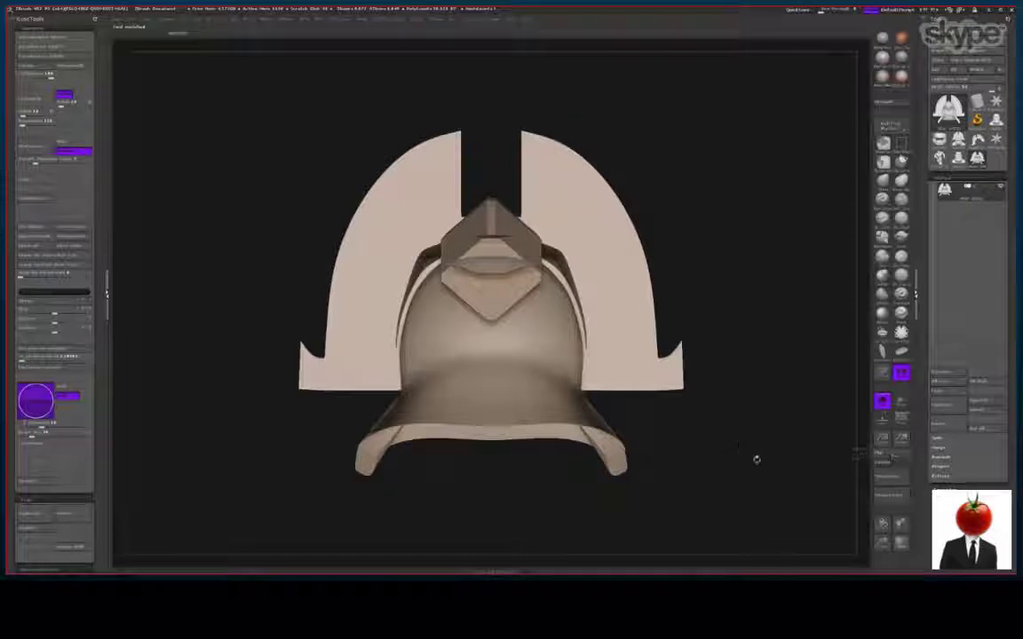
left_click_drag(756, 457, 770, 424)
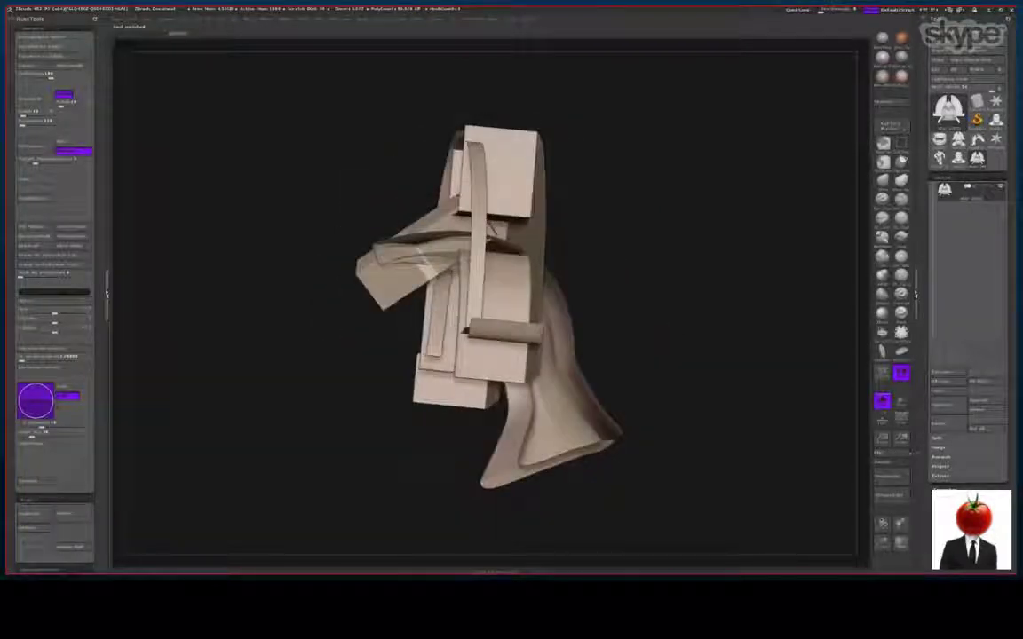
left_click(884, 457)
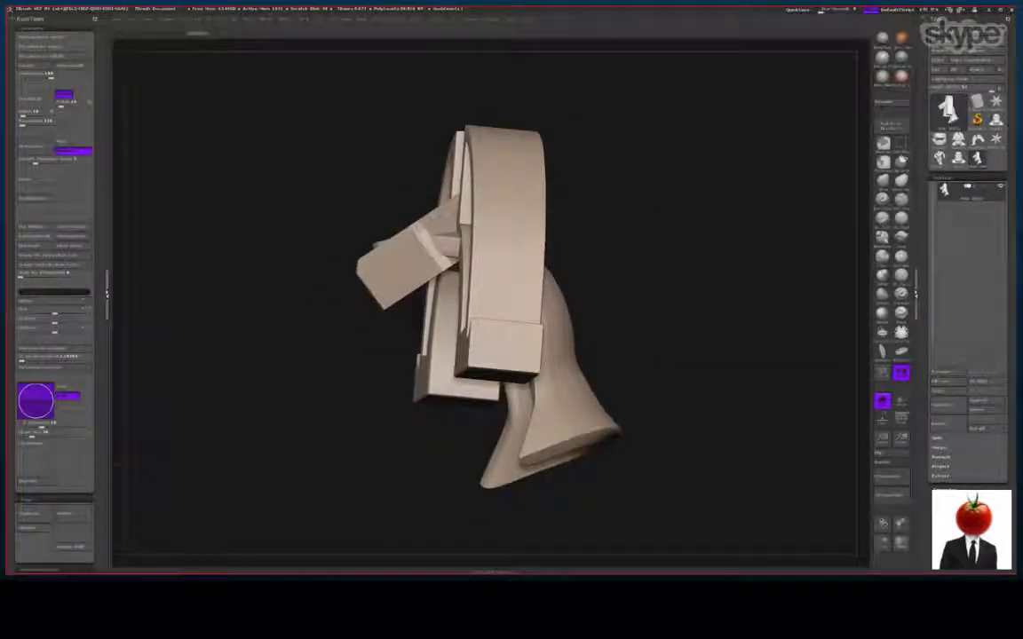
Switch back to the Blender helmet scene and add the forehead gem to the selected helmet pieces
mouse_move(603, 565)
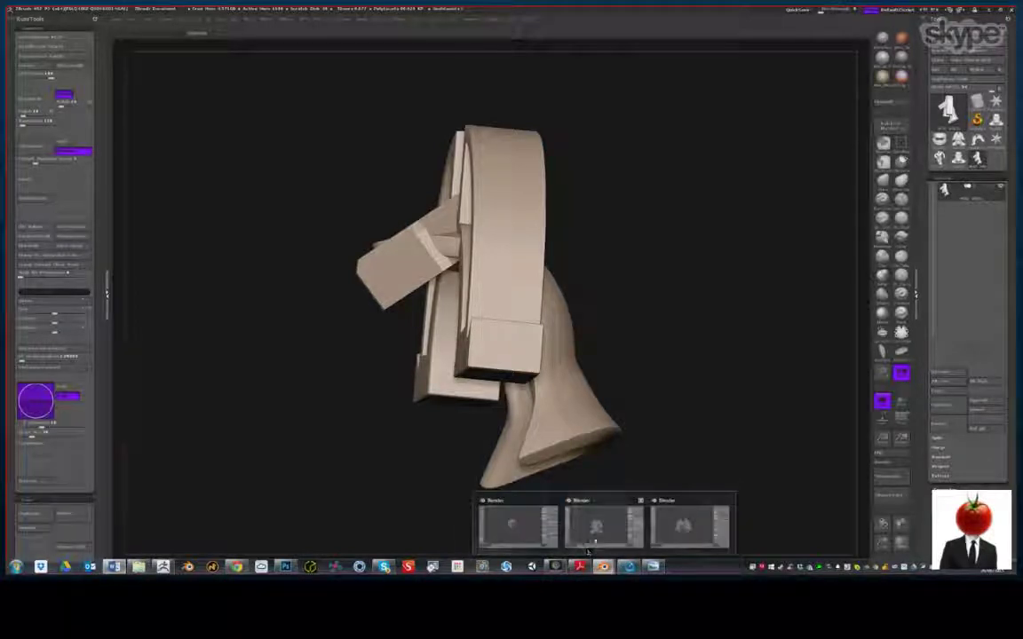
left_click(683, 530)
scroll(213, 287, "up", 2)
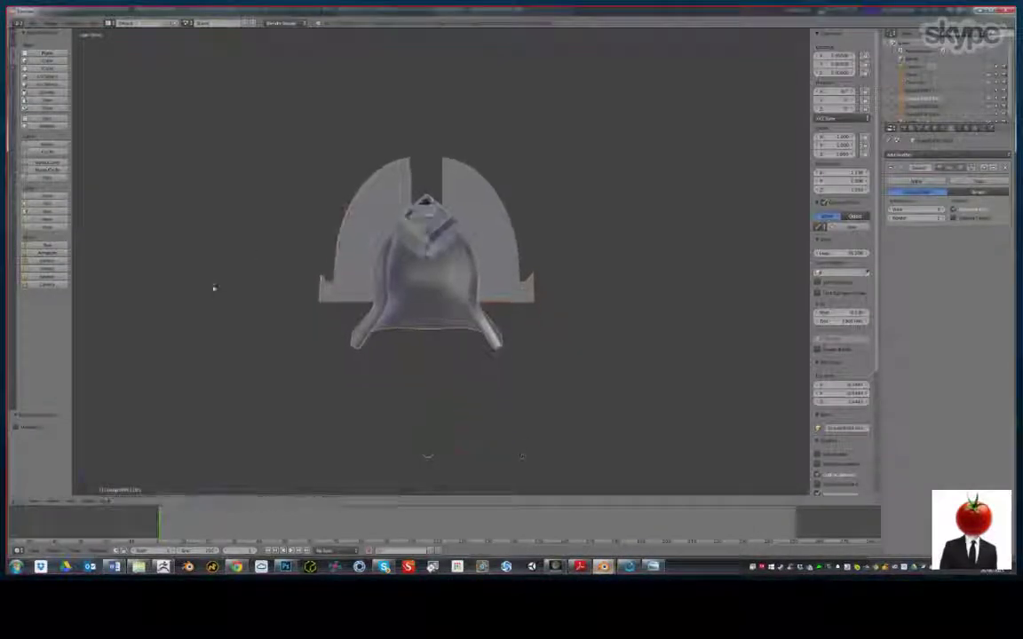
right_click(215, 289)
right_click(429, 231)
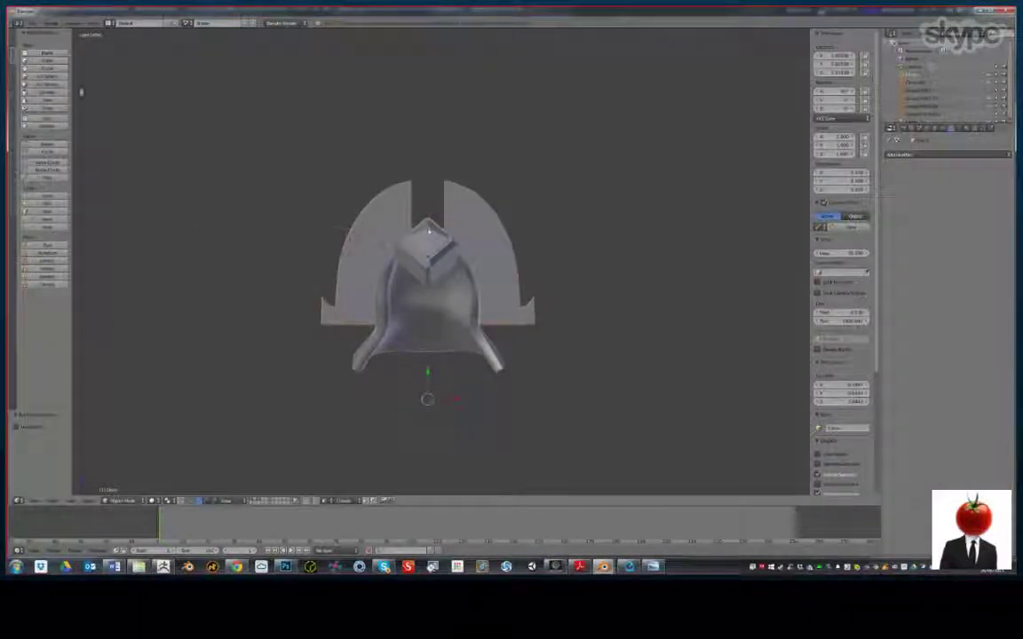
Export the selected helmet pieces including the gem in OBJ format, overwriting HEAD-DRESS again
left_click(34, 23)
mouse_move(67, 172)
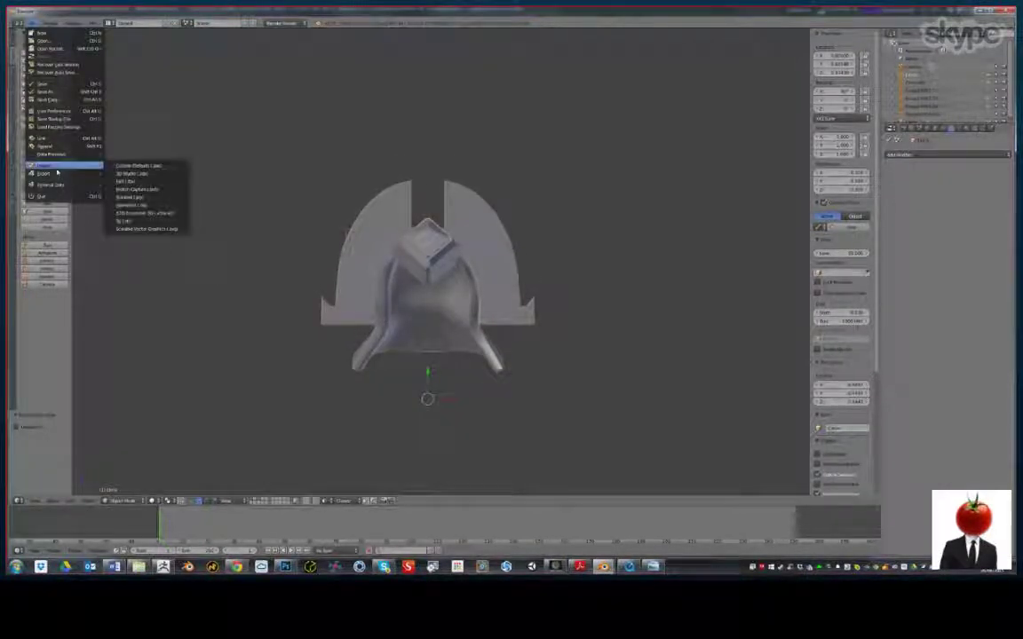
left_click(127, 214)
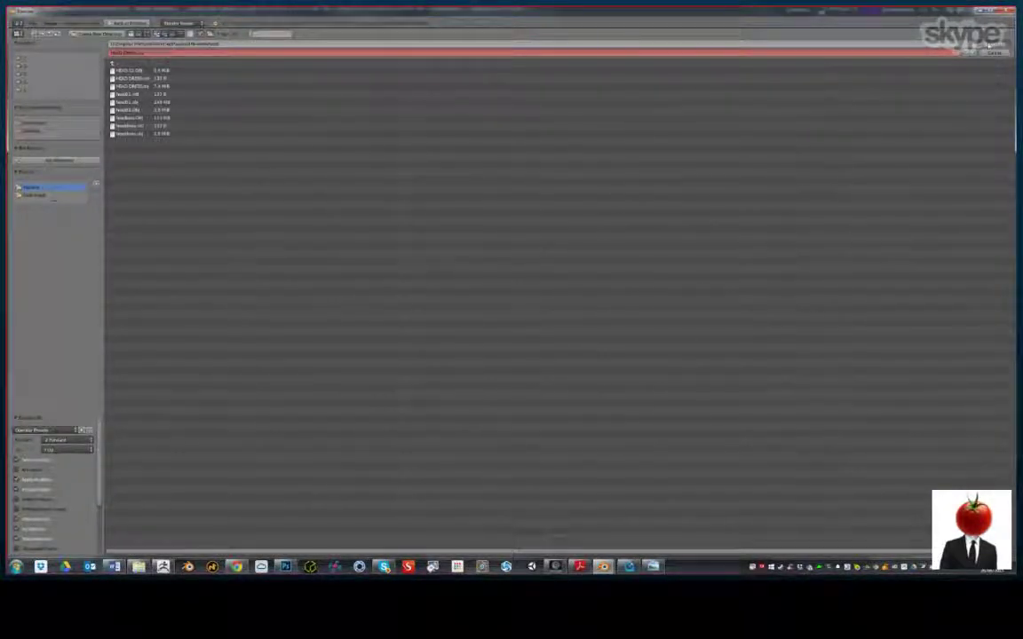
left_click(988, 44)
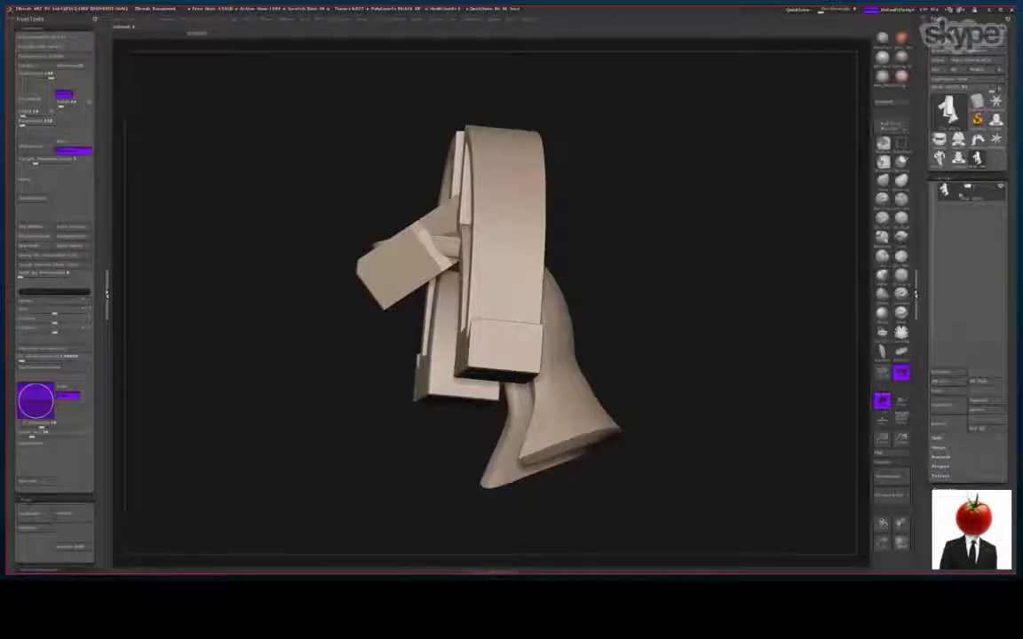
Switch to ZBrush, import the updated HEAD-DRESS mesh into a cylinder tool and check its wireframe from the front
left_click(977, 103)
left_click(944, 51)
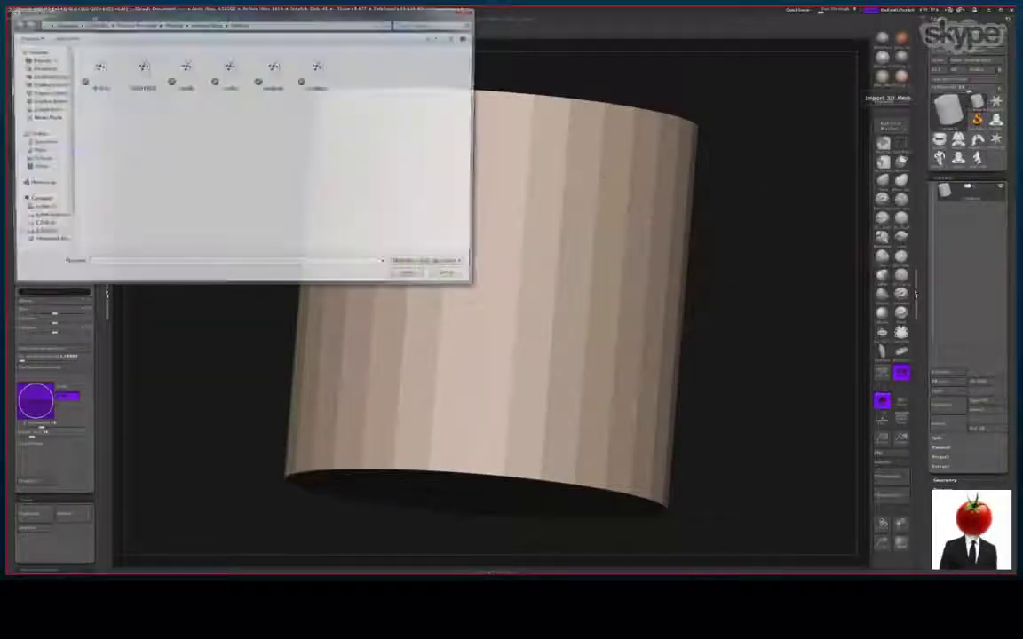
double_click(140, 69)
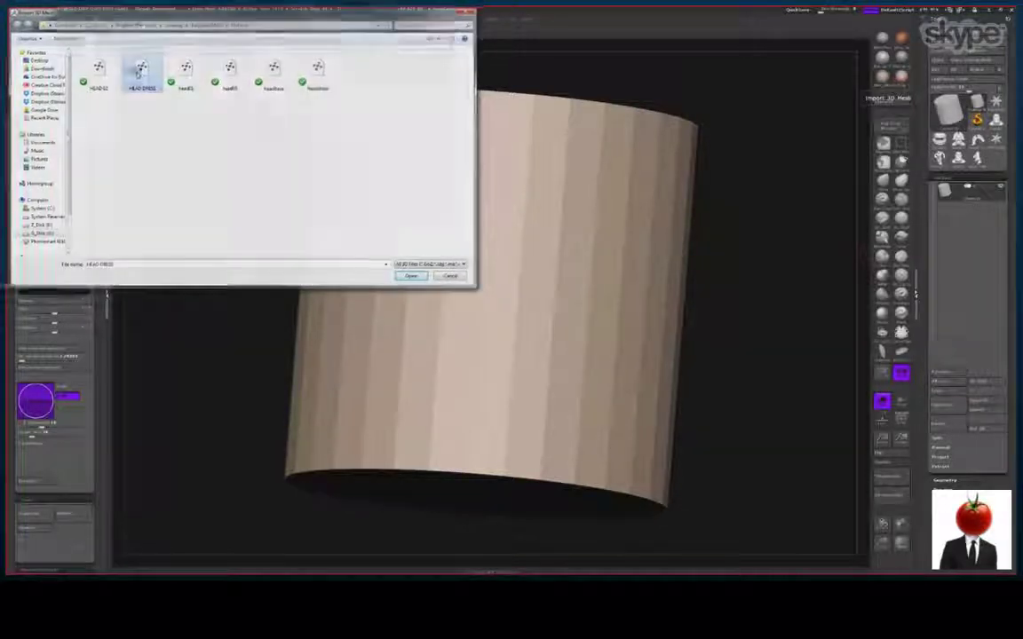
left_click_drag(212, 246, 291, 269)
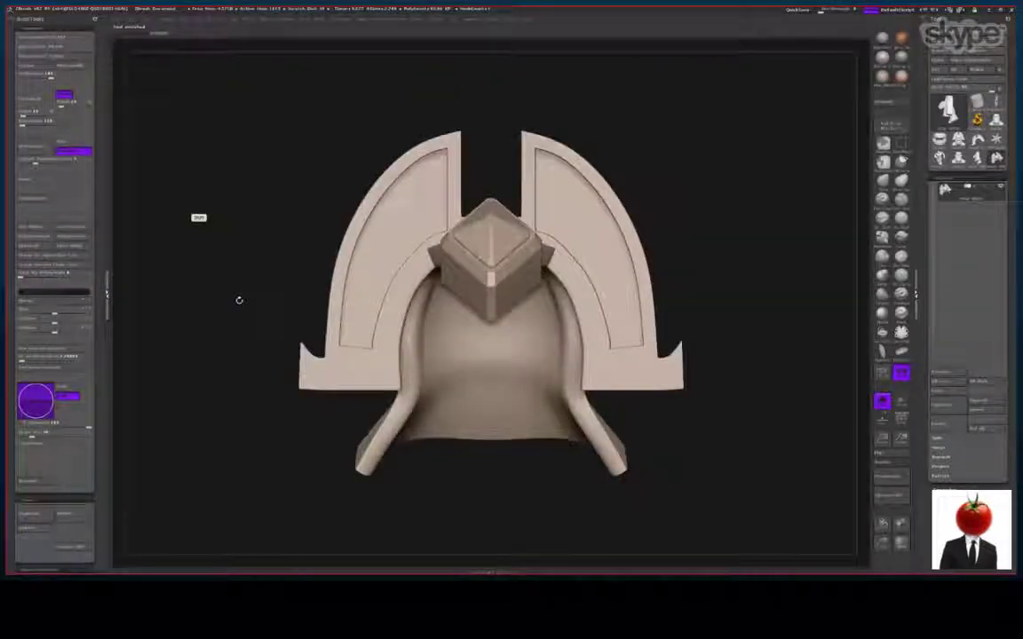
key("shift+f")
key("shift+f")
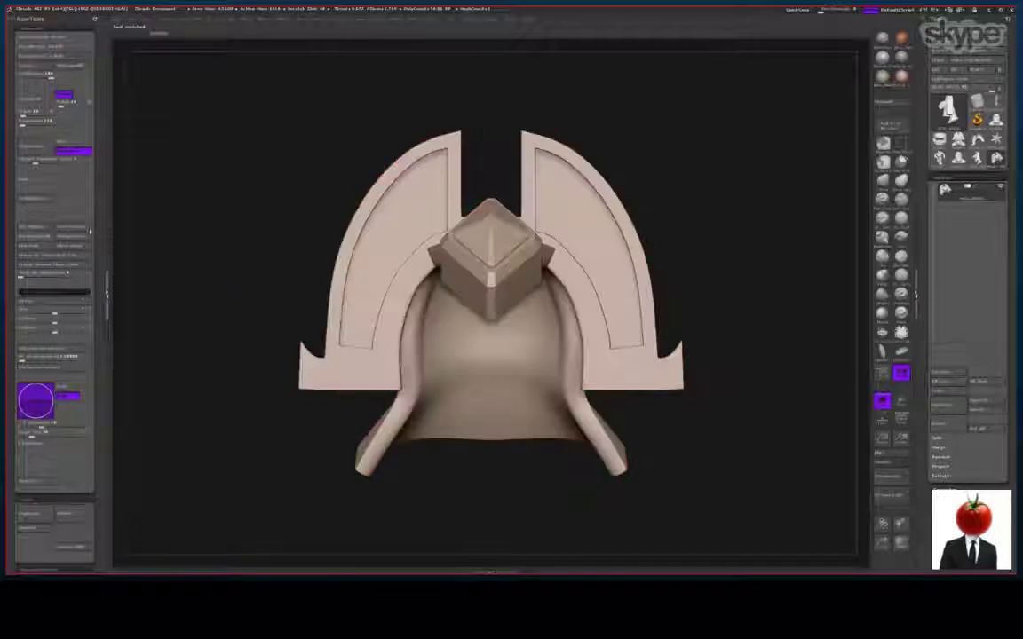
Auto-group the imported helmet so its separate pieces become their own polygroups, and check the grouping in the wireframe display
key("shift+f")
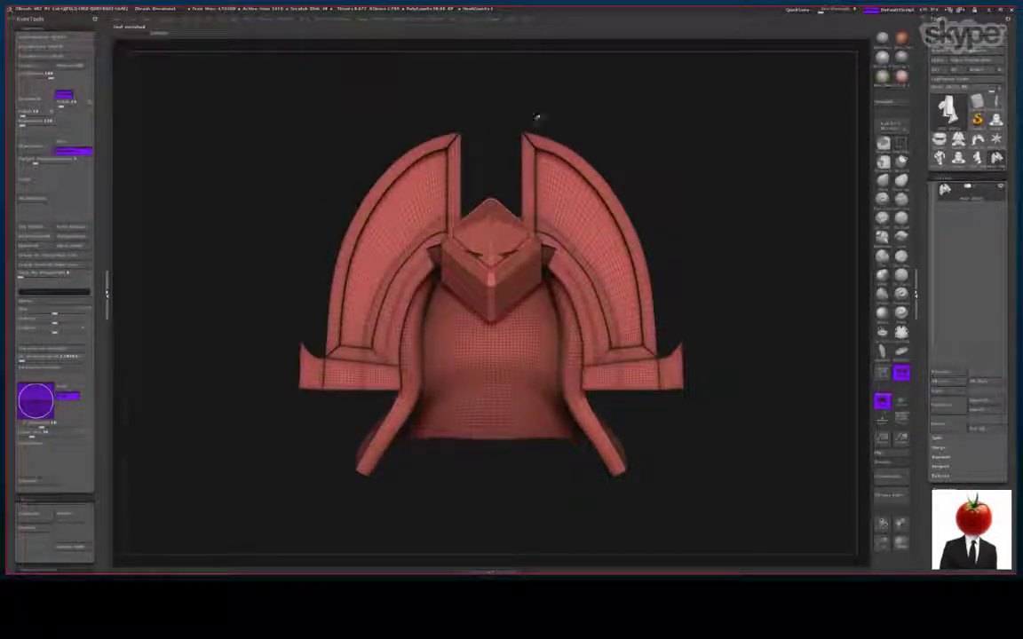
left_click(80, 230)
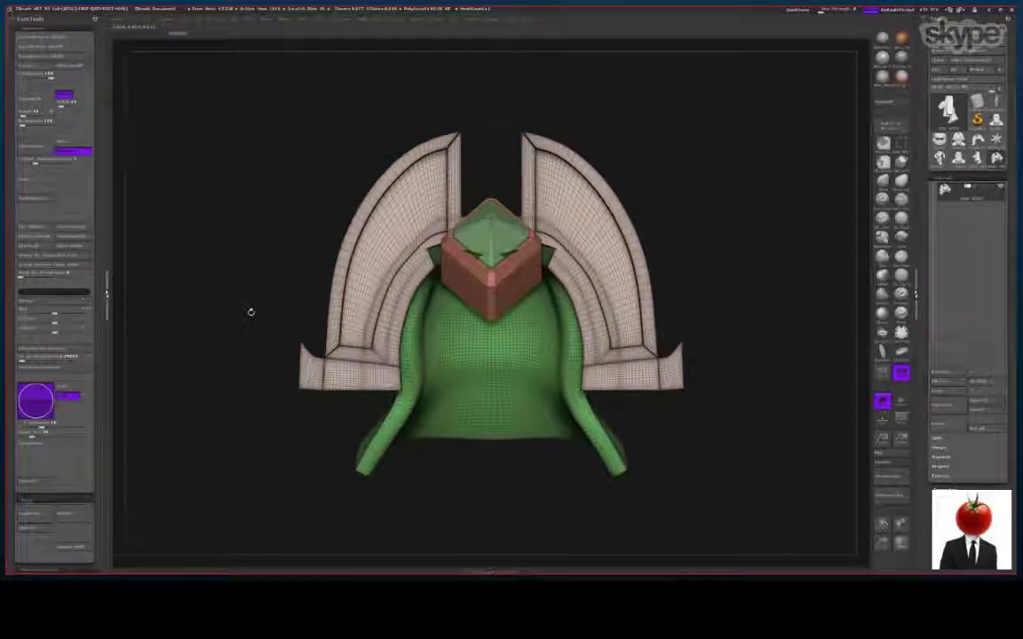
mouse_move(284, 261)
left_mouse_down()
mouse_move(337, 249)
mouse_move(400, 213)
mouse_move(526, 122)
mouse_move(541, 173)
mouse_move(495, 218)
mouse_move(357, 264)
mouse_move(373, 266)
mouse_move(269, 248)
mouse_move(288, 256)
left_mouse_up()
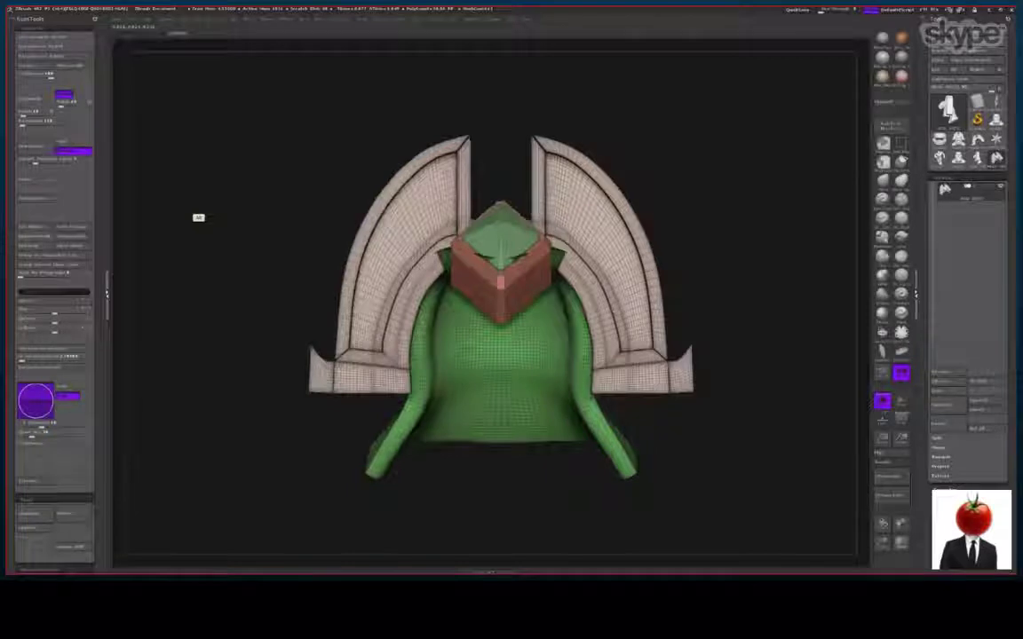
left_click_drag(191, 211, 216, 224, "alt")
left_click_drag(835, 515, 779, 374)
key("shift+f")
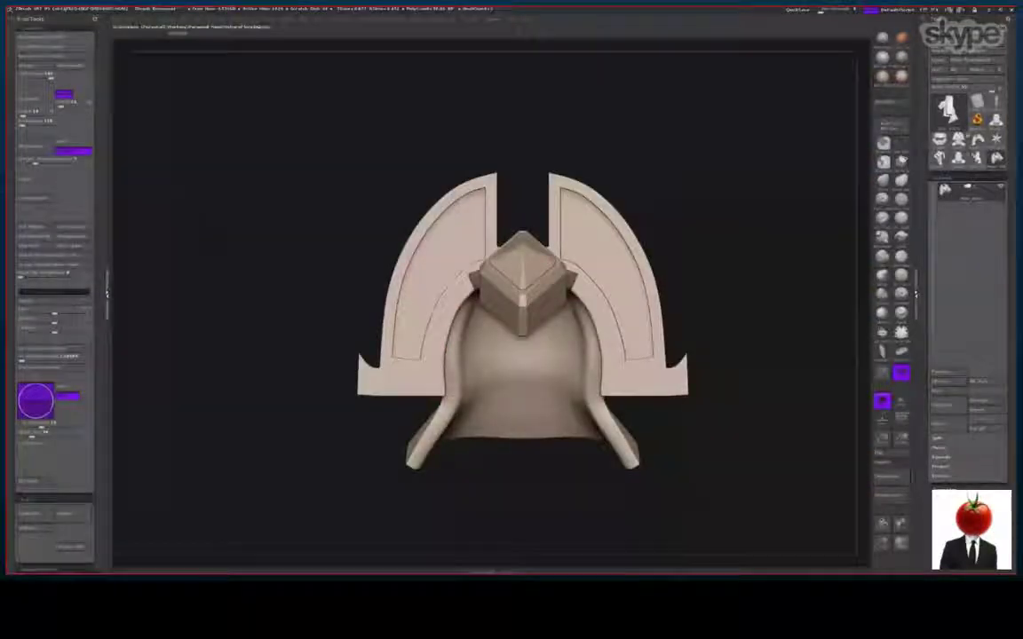
Return to the warrior head tool, append the HEAD-DRESS mesh as a subtool and toggle its visibility to check it
left_click(997, 119)
left_click_drag(726, 223, 741, 468, "alt")
left_click(901, 332)
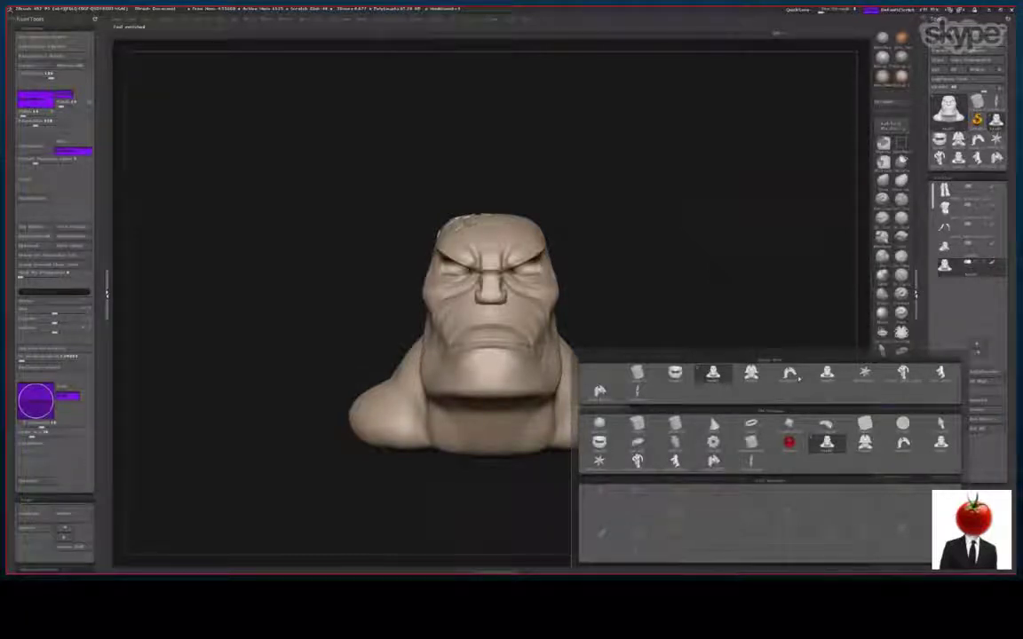
left_click(600, 392)
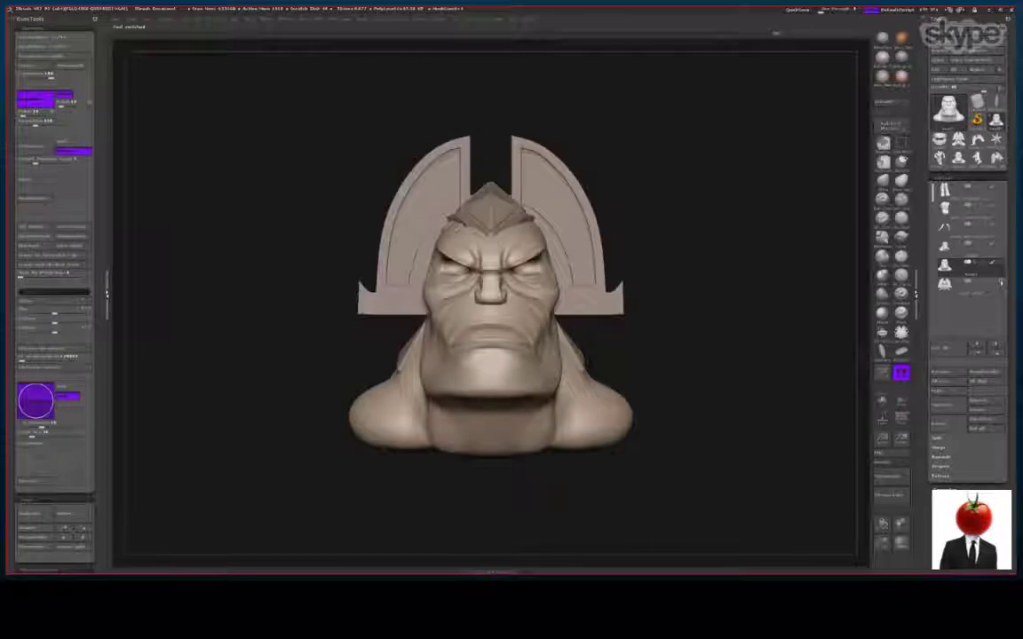
left_click(1002, 263)
left_click(1001, 263)
left_click(1001, 281)
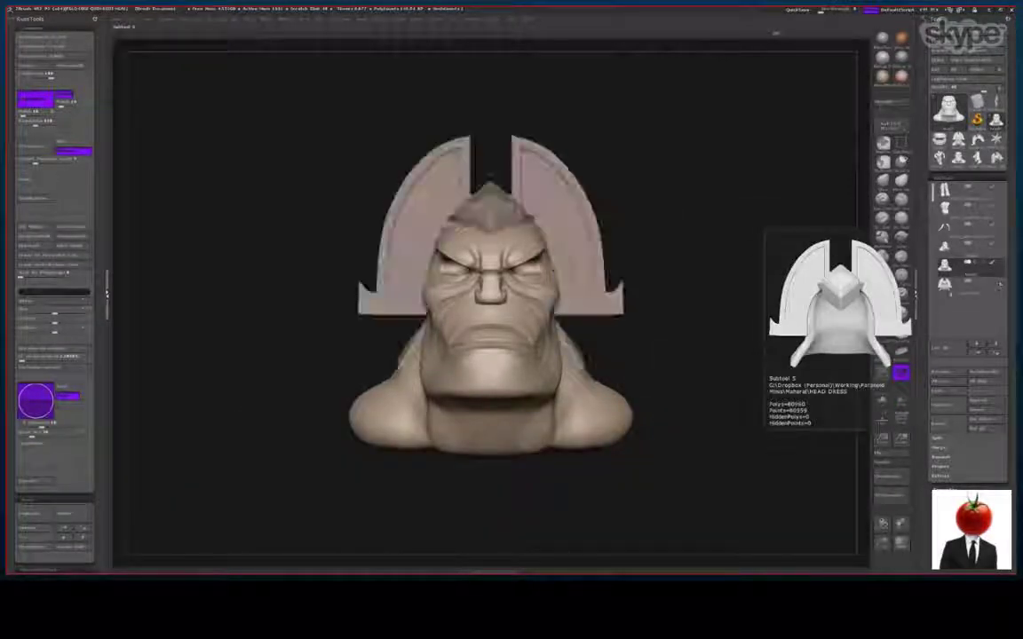
Select the helmet subtool, view it from the side and split it by polygroups into separate subtools
left_click(979, 284)
left_click(1000, 263)
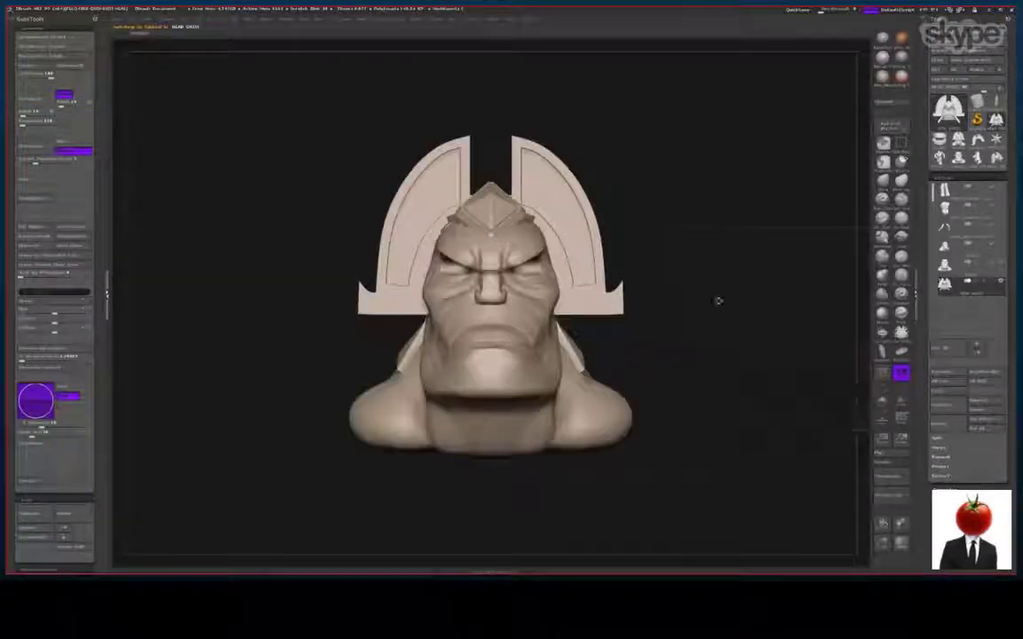
mouse_move(717, 301)
left_mouse_down()
mouse_move(817, 304)
mouse_move(707, 307)
left_mouse_up()
left_click_drag(774, 308, 684, 306)
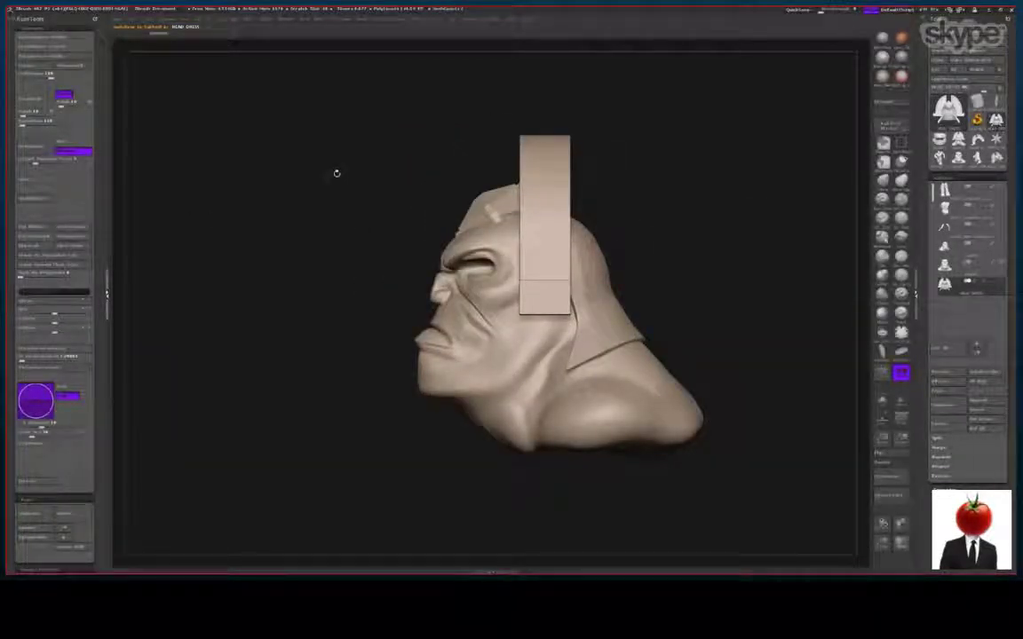
left_click(72, 519)
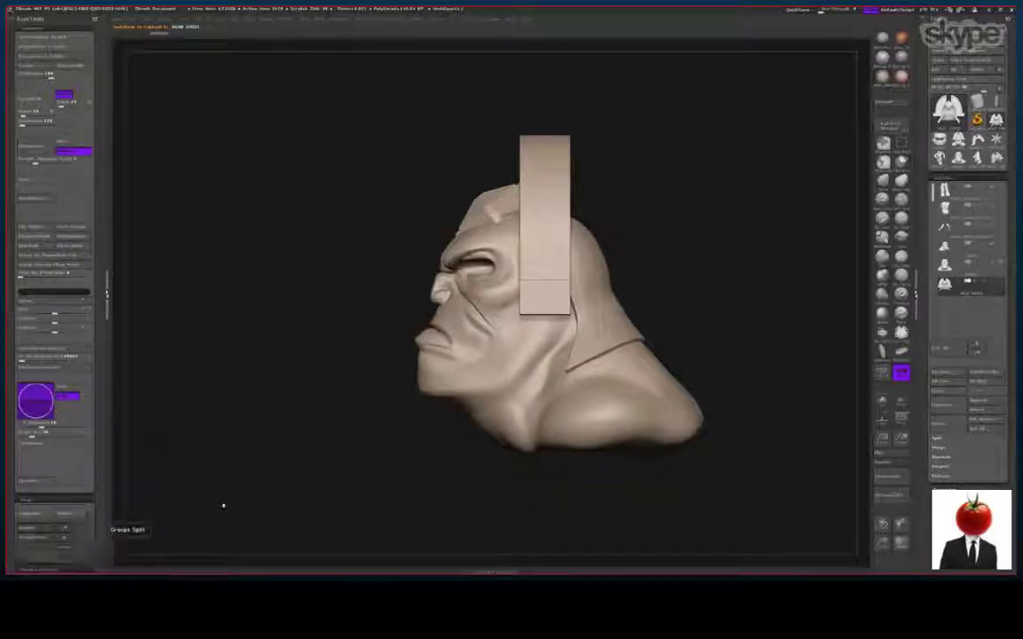
left_click(90, 563)
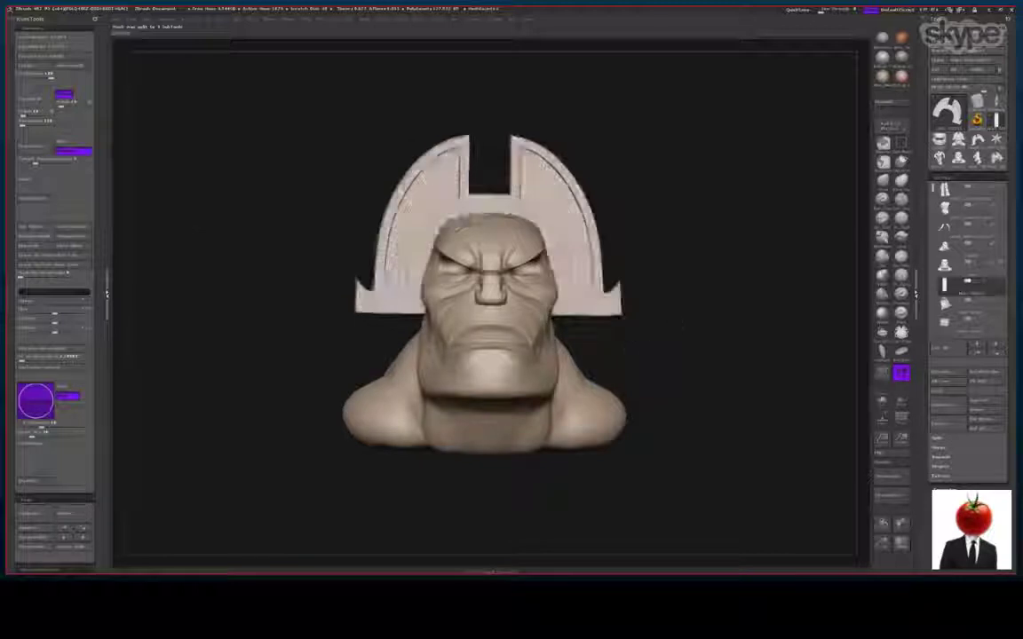
Identify the split crest, hood, gem frame and gem by toggling subtool visibility, and select the hood with the body hidden
left_click(1000, 302)
left_click(999, 302)
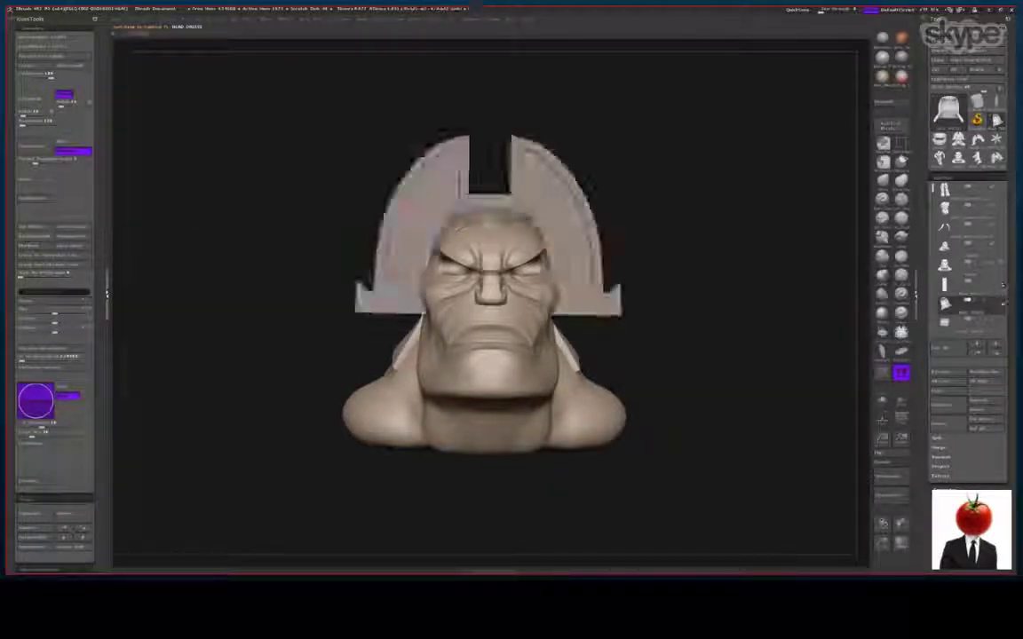
left_click(981, 303)
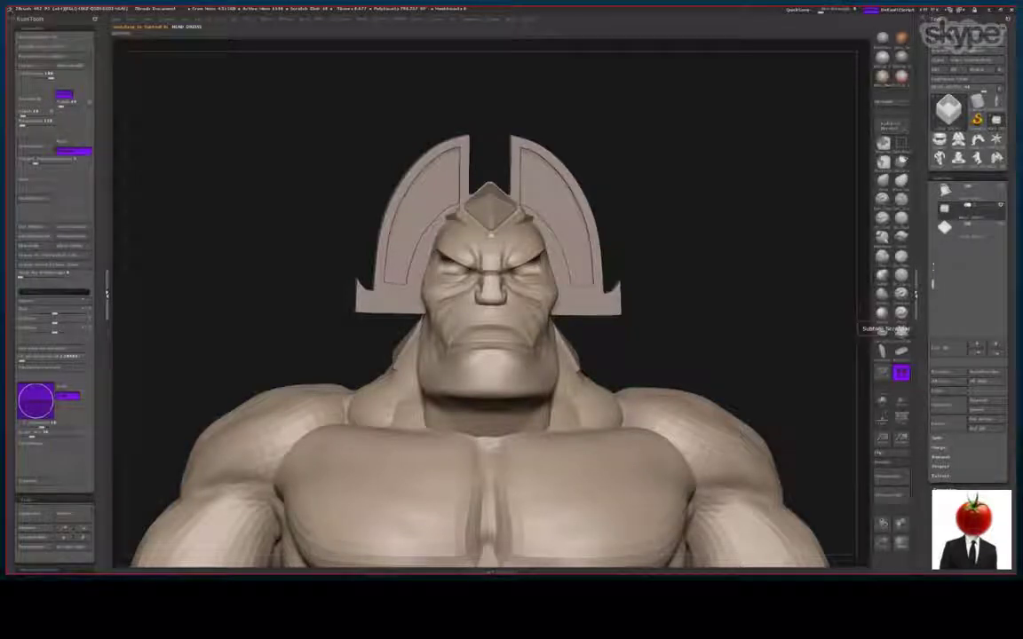
left_click_drag(933, 283, 919, 212)
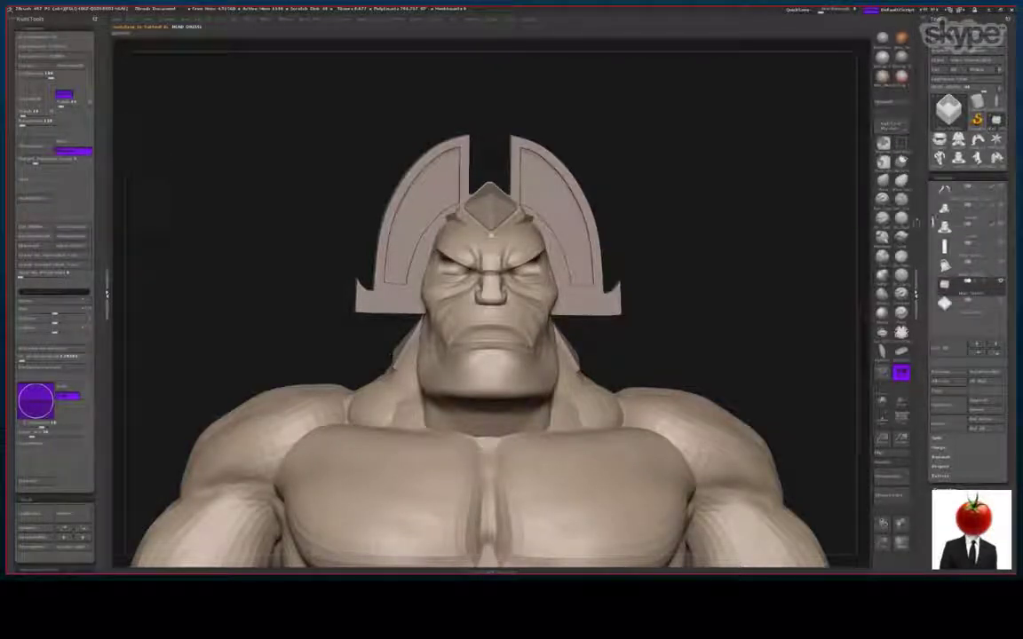
mouse_move(999, 229)
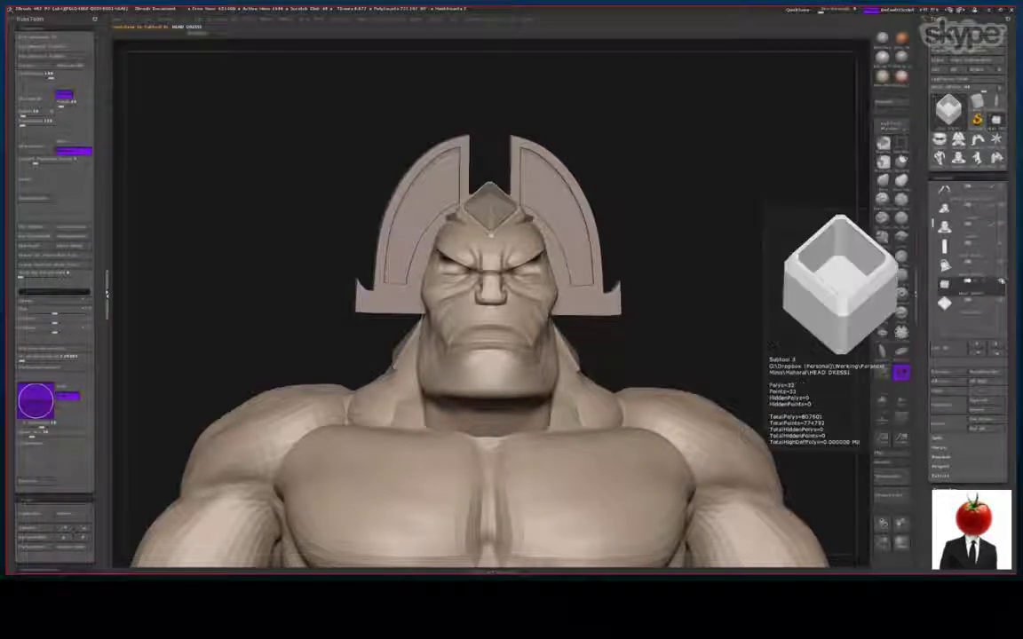
left_click(1000, 281)
left_click(1001, 227)
left_click(1001, 244)
left_click(1001, 263)
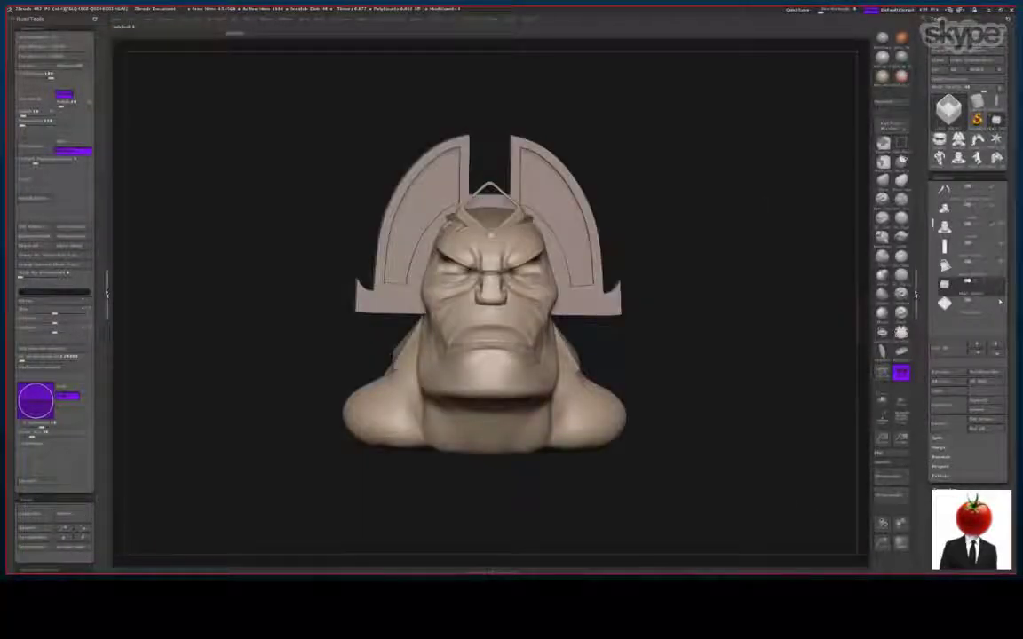
left_click(1001, 300)
left_click(948, 268)
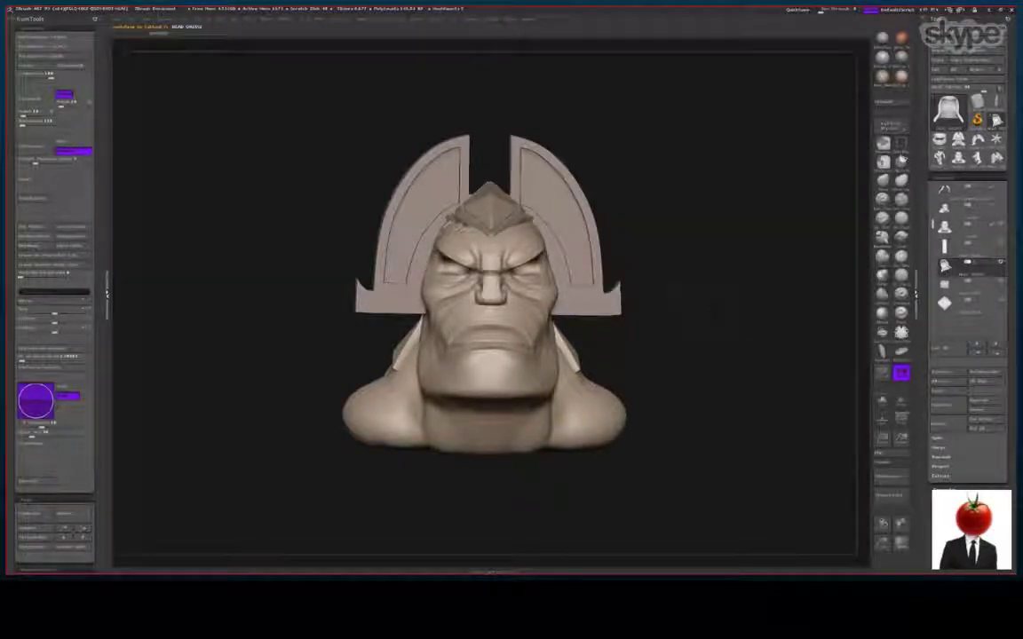
Examine the helmet's fit on the head from an angle and the front, and inspect the winged crest's wireframe
left_click_drag(771, 331, 717, 351)
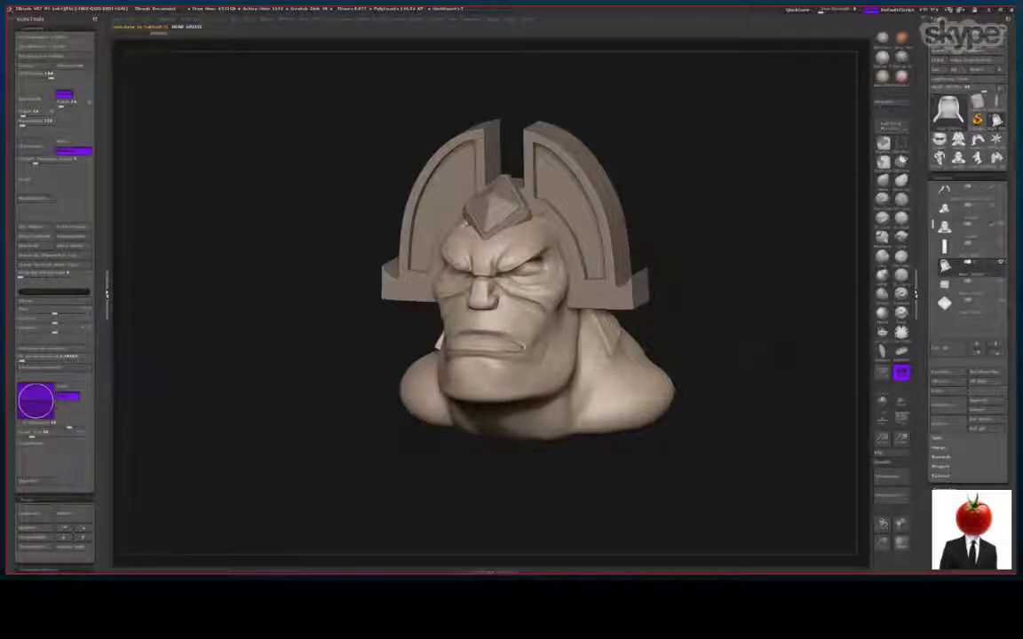
left_click_drag(753, 355, 803, 350)
left_click_drag(273, 205, 240, 208)
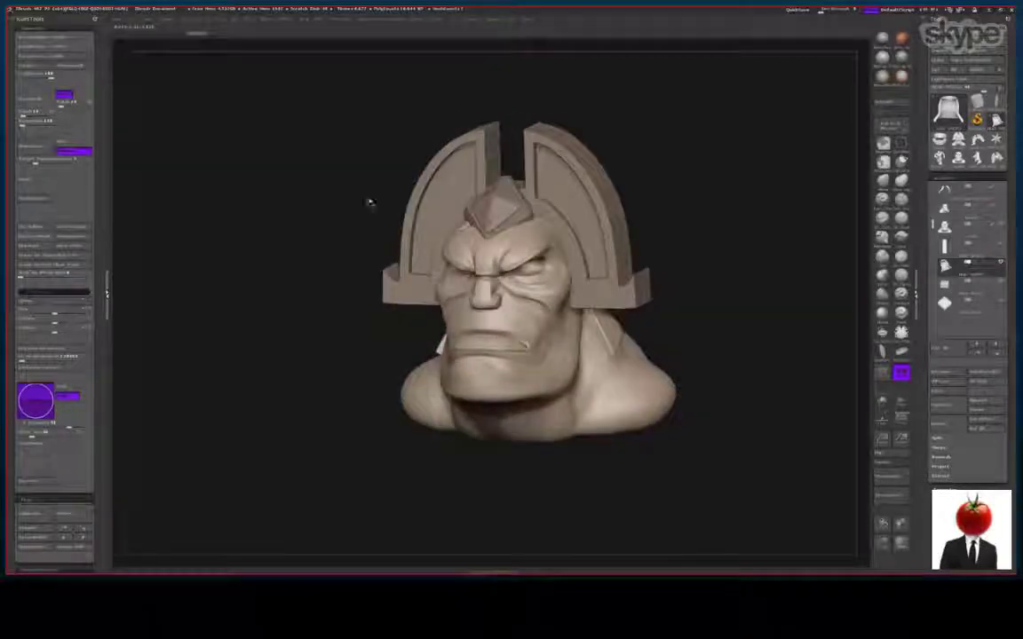
left_click_drag(370, 205, 198, 216, "shift")
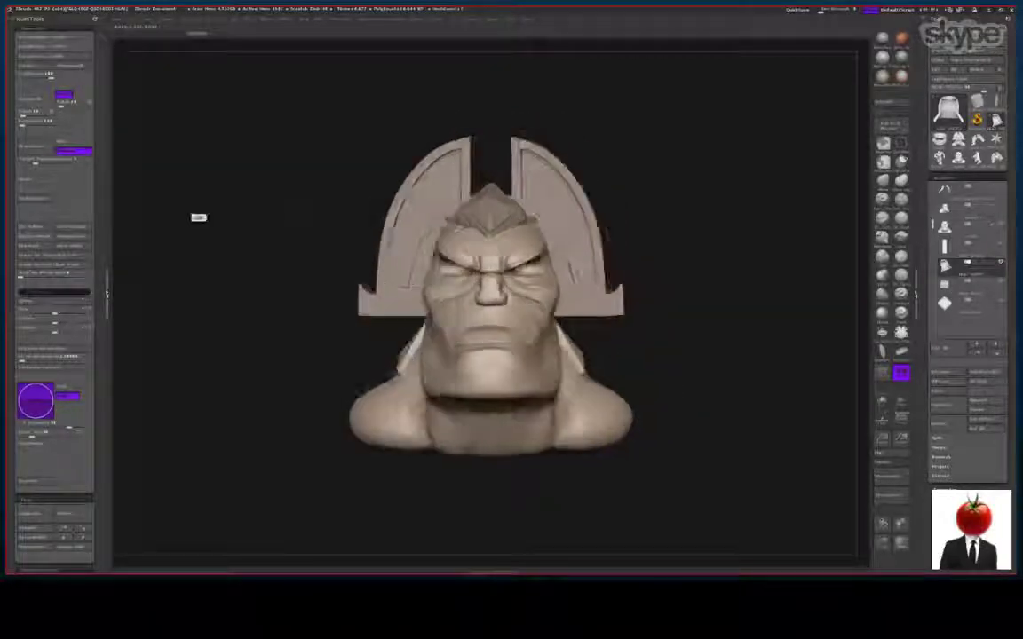
left_click(995, 266)
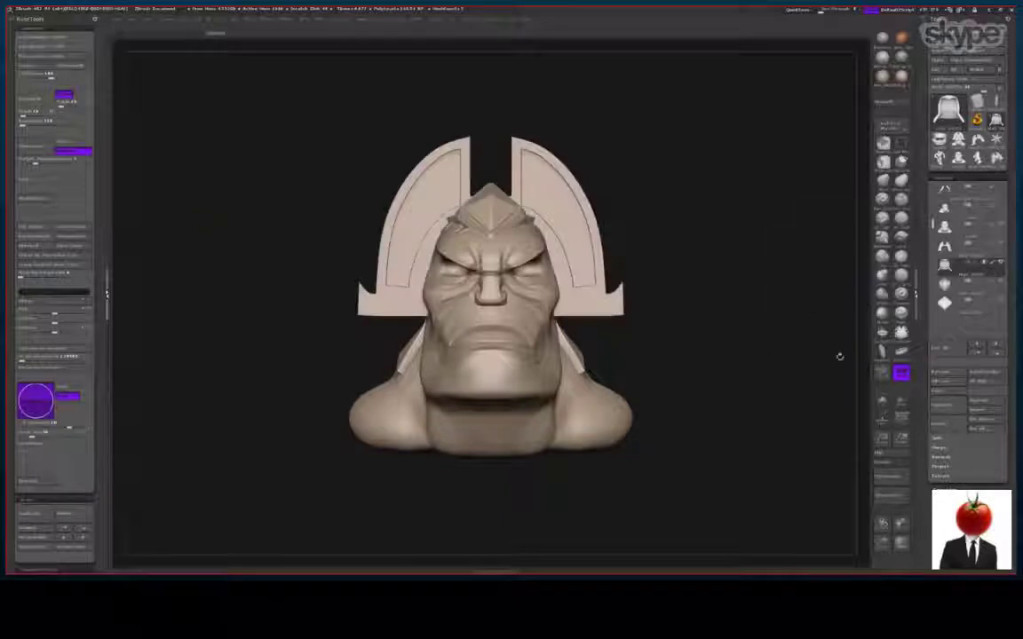
left_click(961, 252)
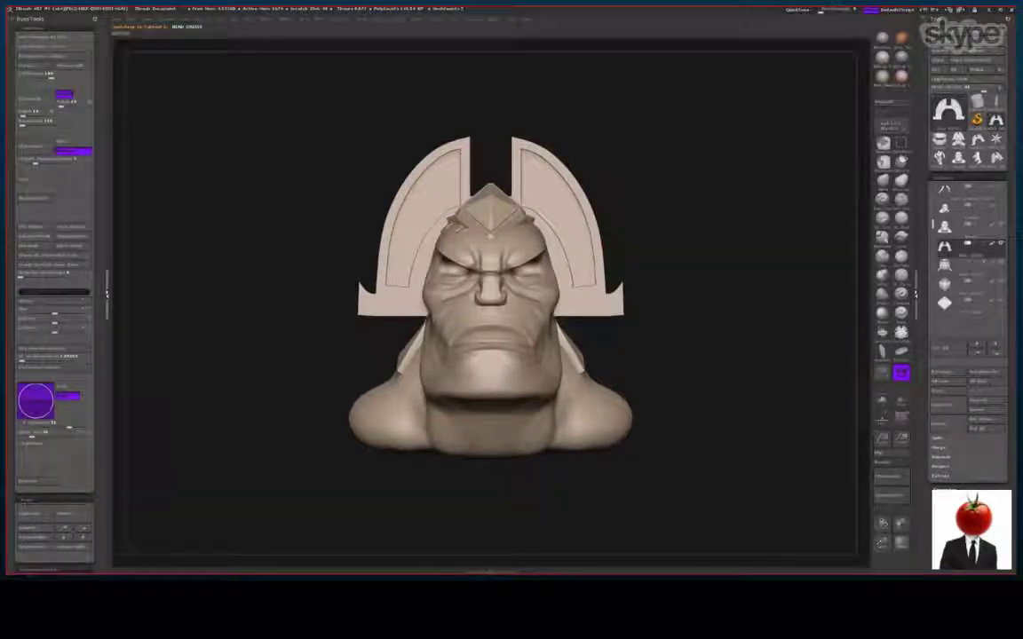
left_click_drag(897, 531, 897, 563)
key("shift+f")
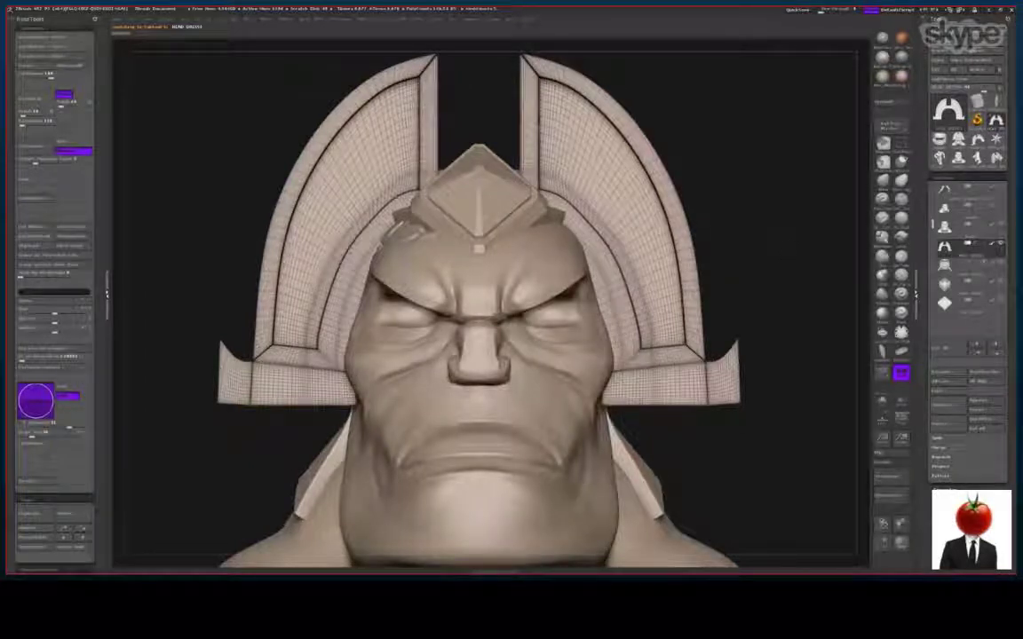
key("shift+f")
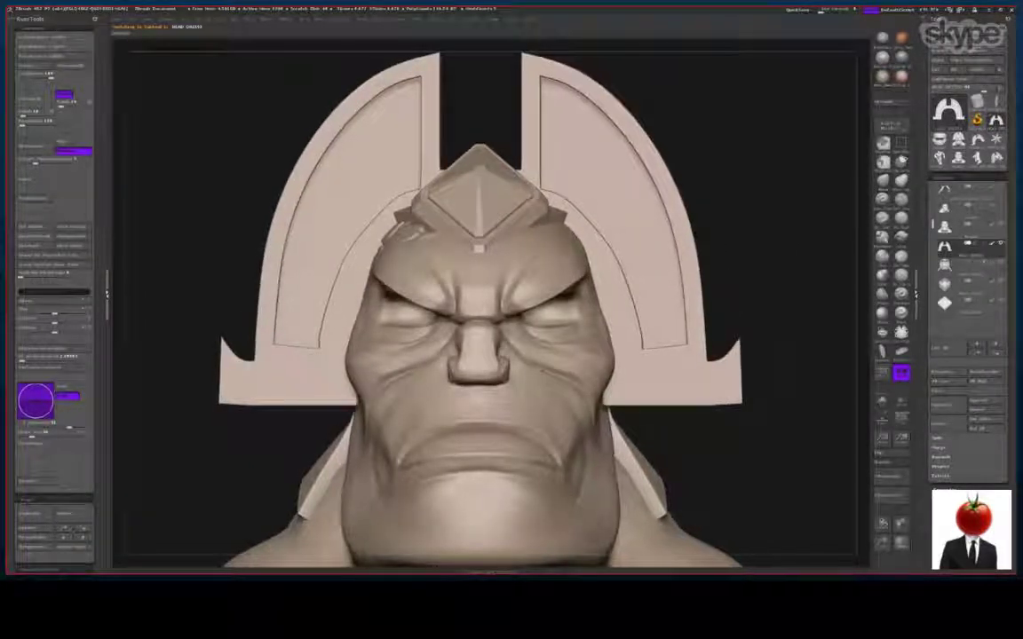
left_click_drag(835, 489, 833, 409, "alt")
left_click_drag(729, 305, 749, 340, "alt")
key("shift+f")
key("shift+f")
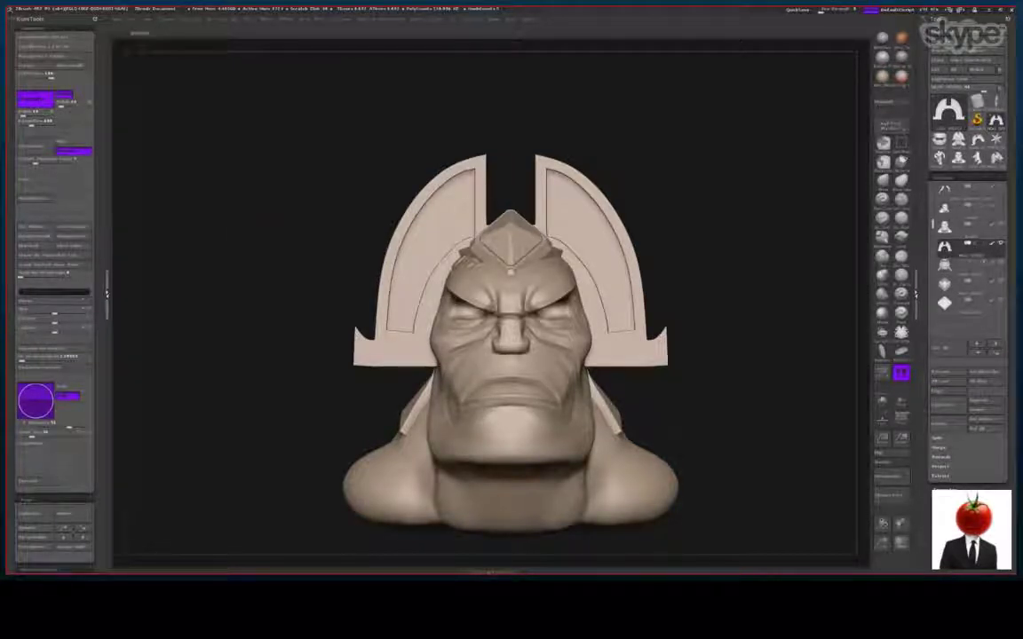
left_click_drag(169, 233, 190, 233)
key("shift+f")
key("shift+f")
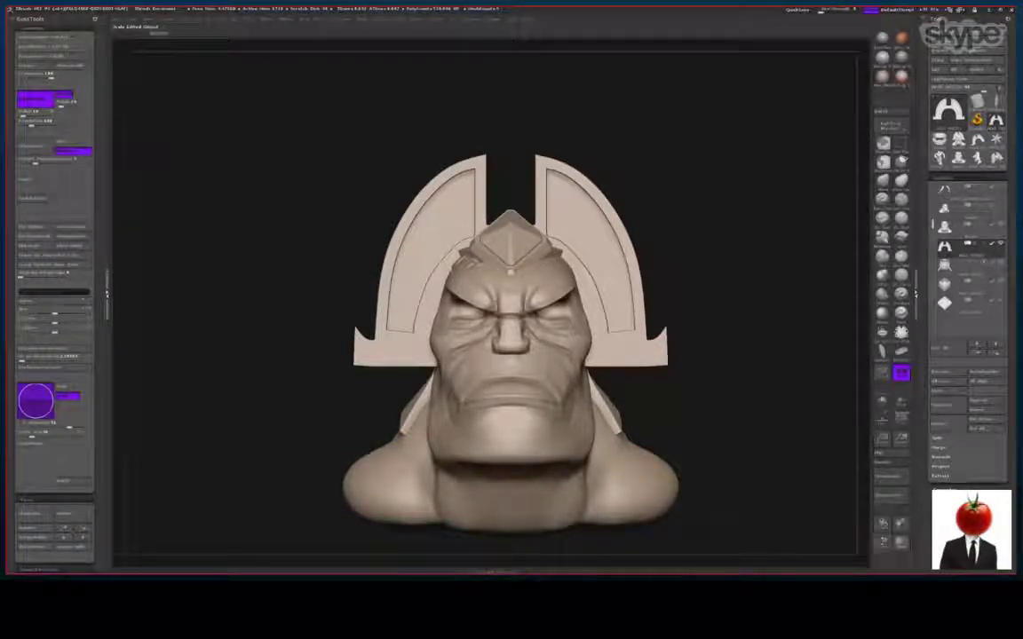
Set the masking brush to rectangular masking for work on the winged crest
left_click_drag(898, 525, 892, 564)
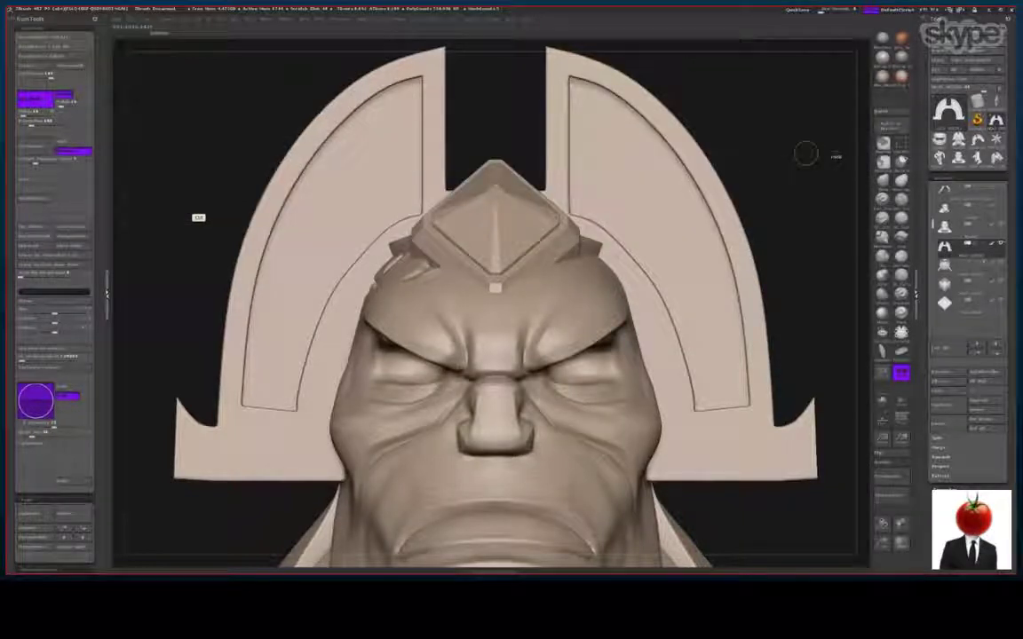
left_click(883, 144, "ctrl")
left_click(199, 162, "ctrl")
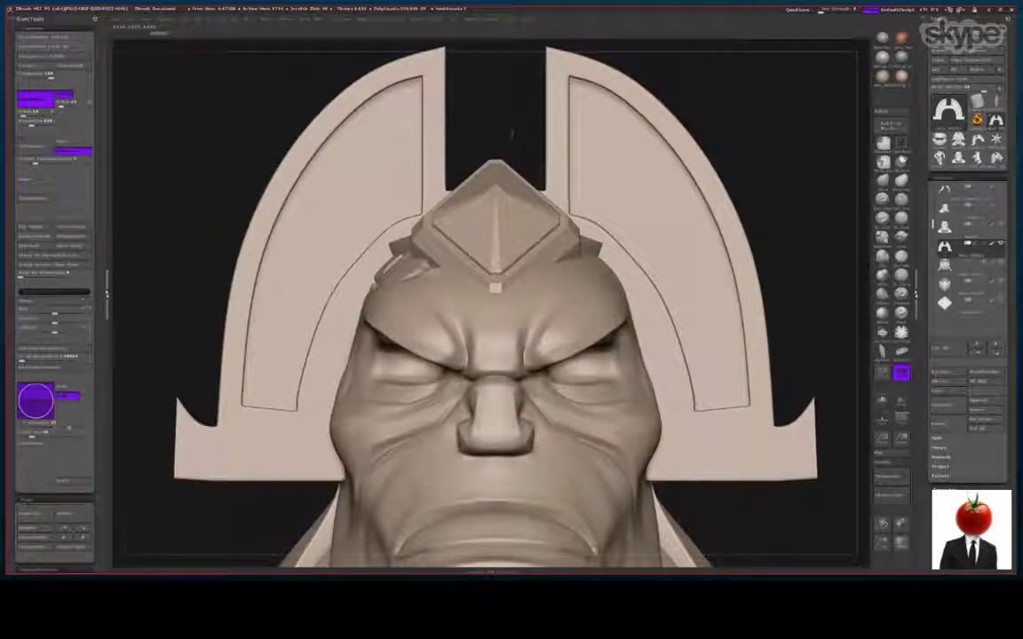
mouse_move(471, 119)
left_mouse_down("ctrl")
mouse_move(611, 142)
mouse_move(724, 178)
left_mouse_up("ctrl")
left_click_drag(793, 289, 480, 231, "ctrl")
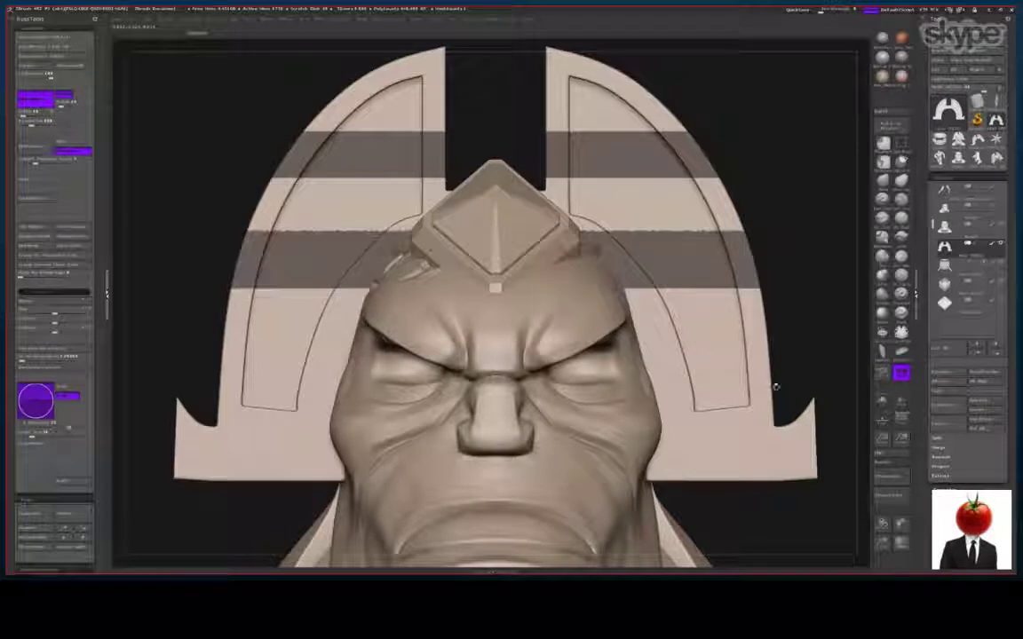
key("ctrl+z")
left_click_drag(805, 291, 502, 231, "ctrl")
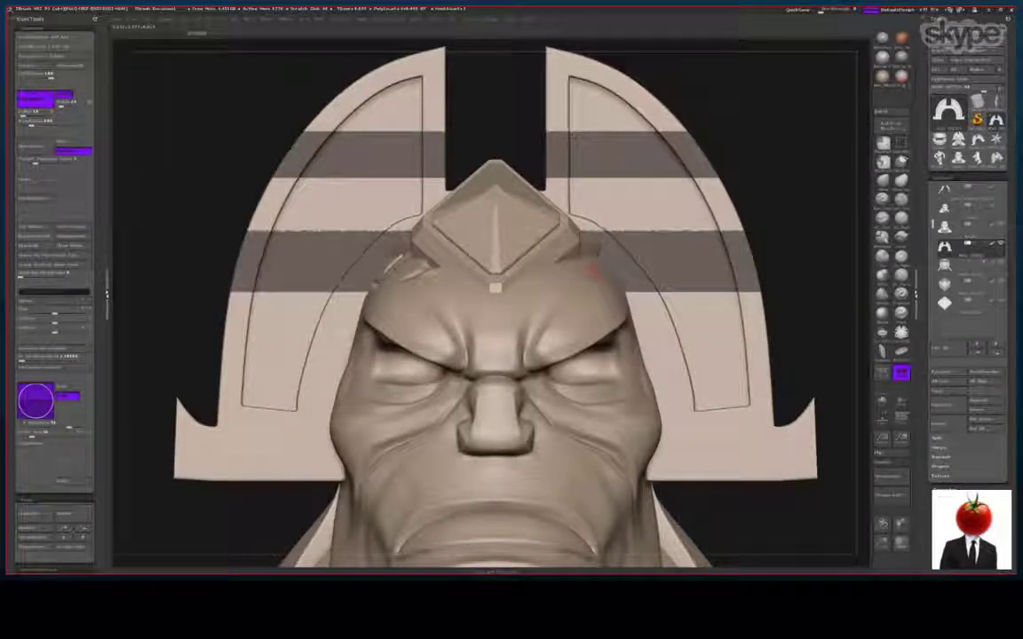
key("ctrl+z")
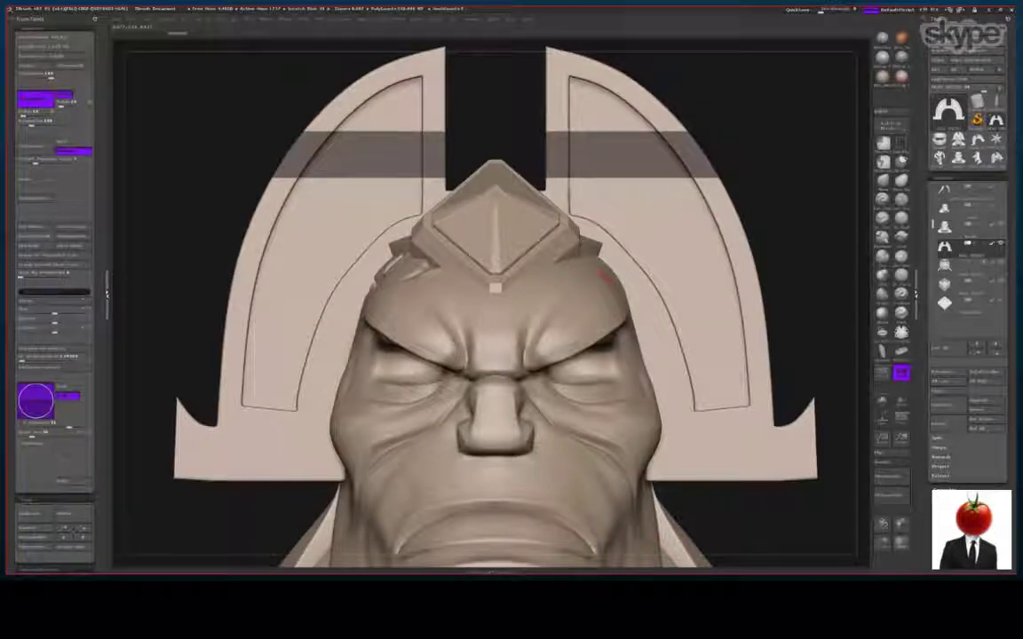
key("ctrl+z")
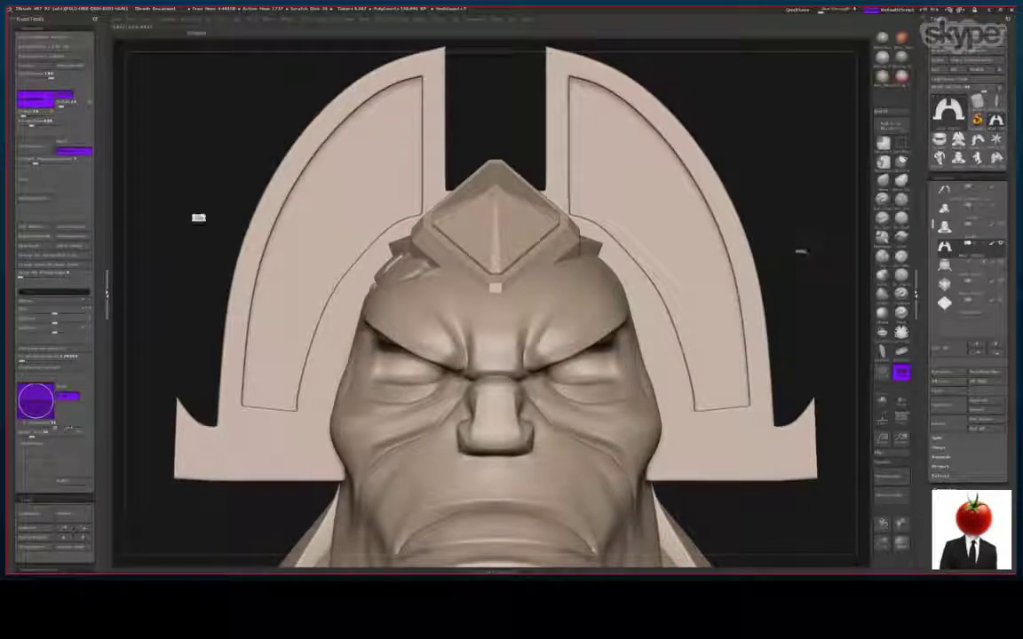
Mask three evenly spaced horizontal bands across both wings of the crest and invert the mask
left_click_drag(776, 125, 463, 164, "ctrl")
left_click_drag(785, 302, 463, 218, "ctrl")
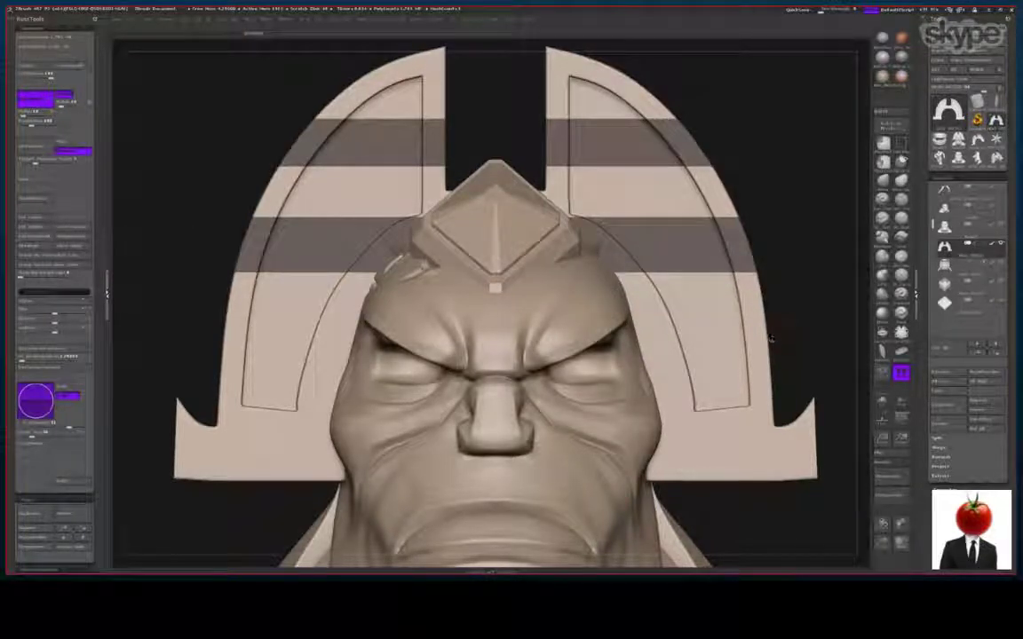
left_click_drag(800, 382, 521, 320, "ctrl")
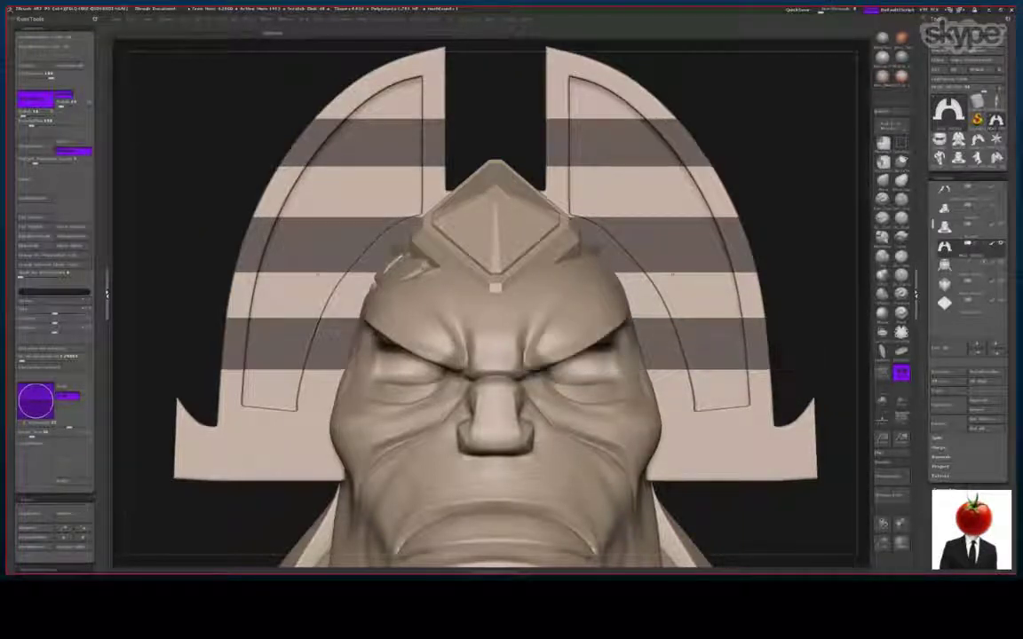
left_click(808, 318, "ctrl")
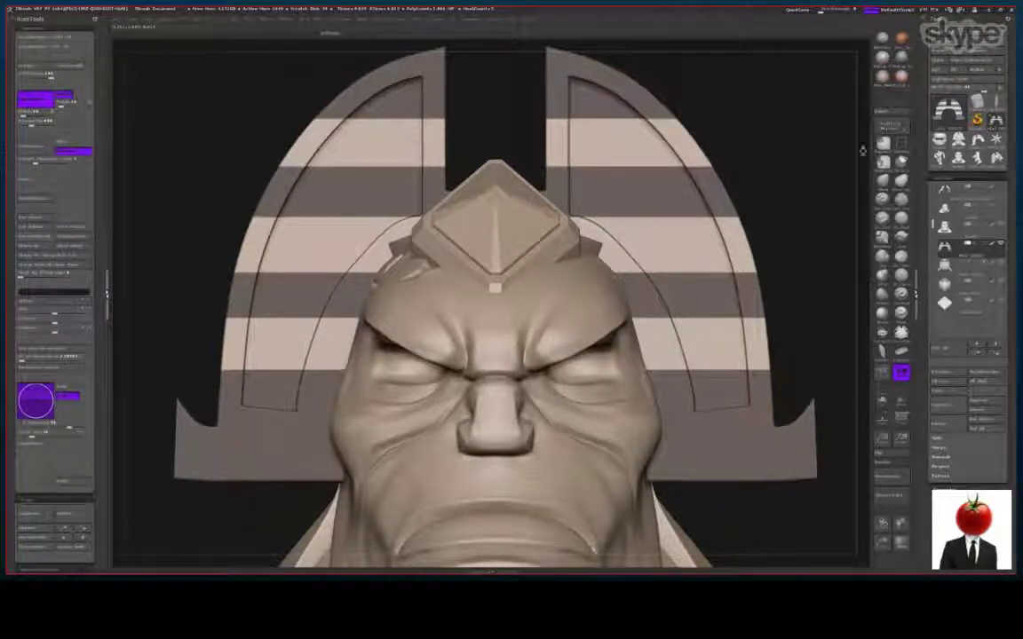
Mask the inner vertical borders of both wings and try to mask their curved outer rim with a different masking brush
left_click_drag(506, 73, 571, 249, "ctrl")
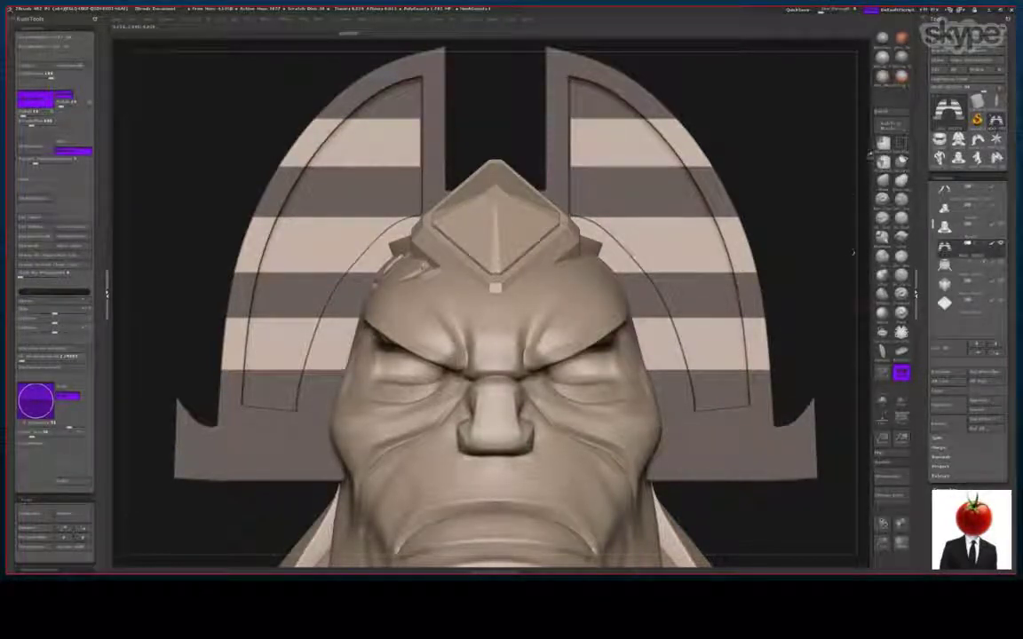
left_click(889, 165)
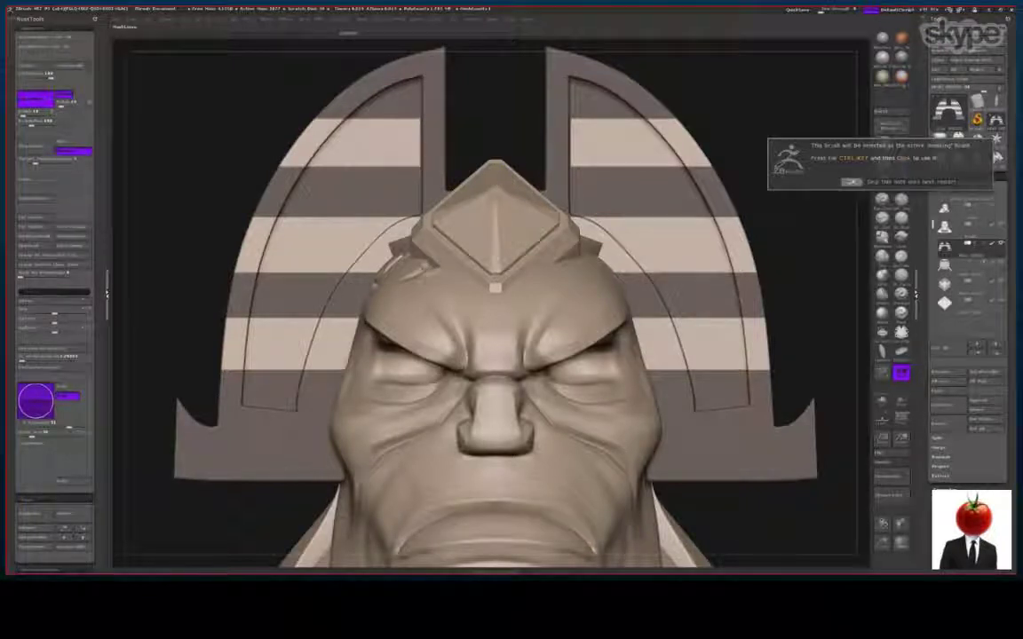
left_click(851, 181)
mouse_move(629, 104)
left_mouse_down("ctrl")
mouse_move(681, 158)
mouse_move(645, 108)
left_mouse_up("ctrl")
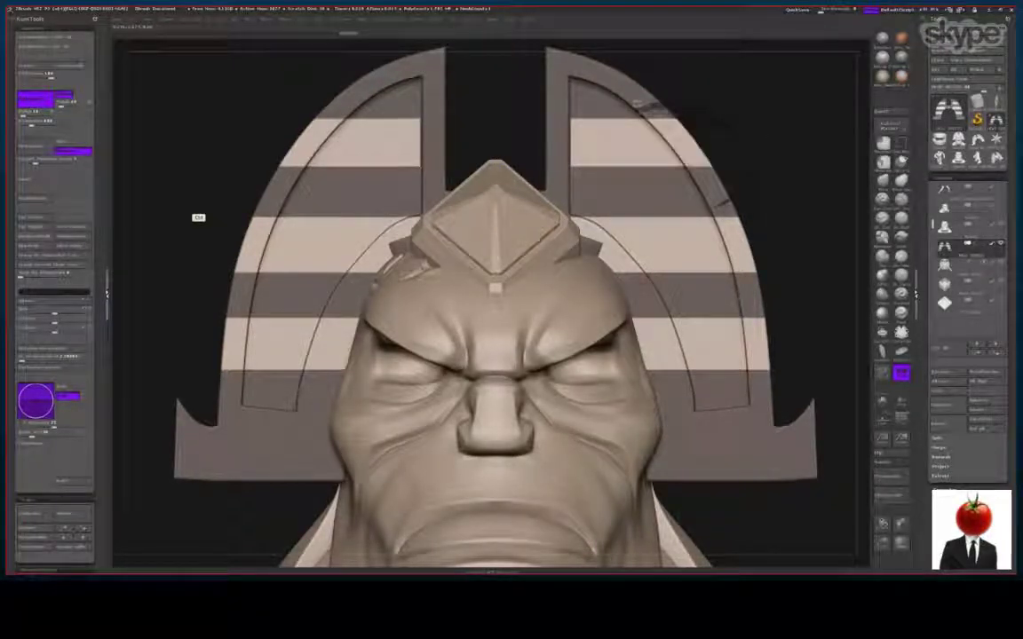
left_click_drag(731, 158, 740, 174, "ctrl")
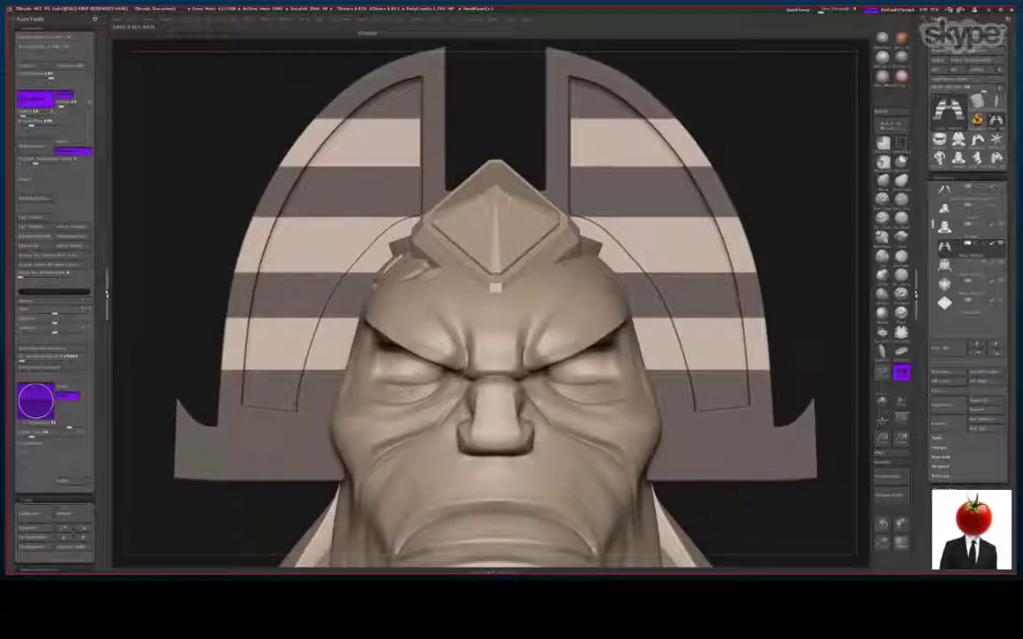
Mask a thin strip along the crest's front edge from the side so only the bands inside the recessed panels stay unmasked
left_click_drag(826, 293, 713, 340)
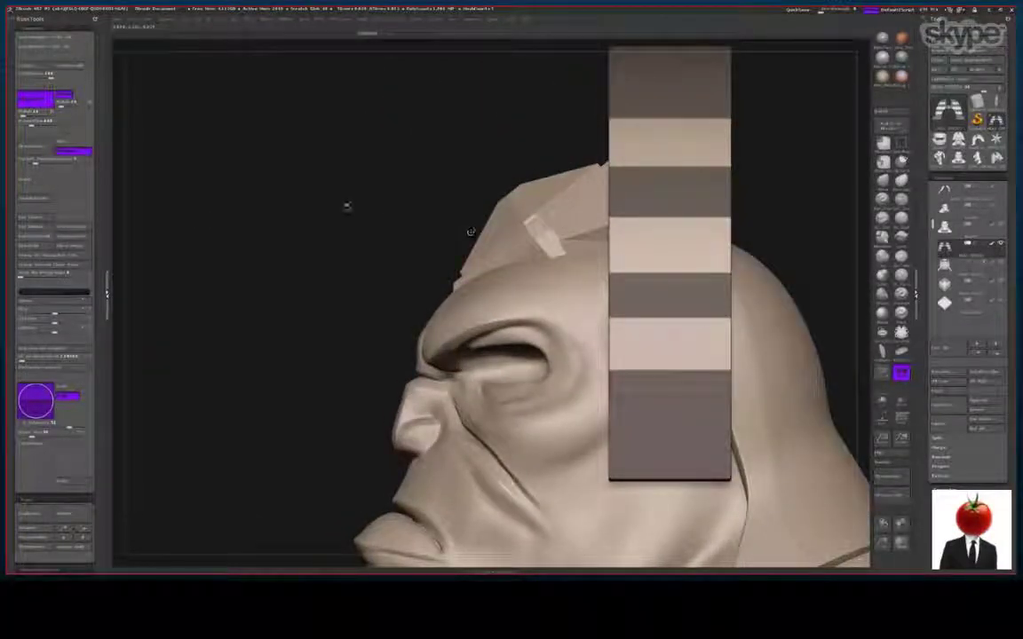
left_click_drag(470, 231, 199, 220)
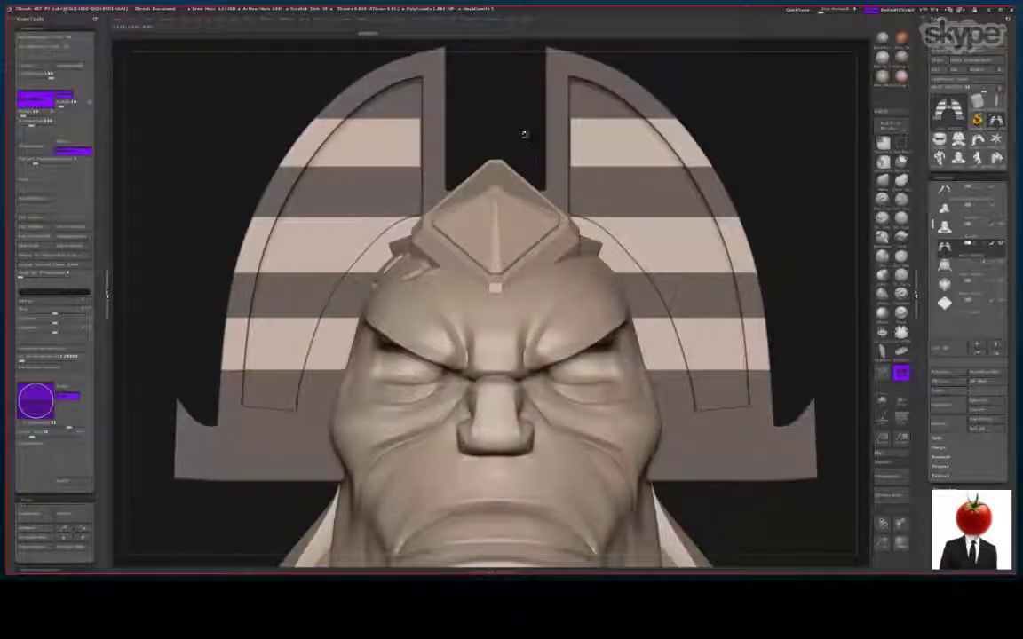
left_click_drag(373, 222, 192, 211)
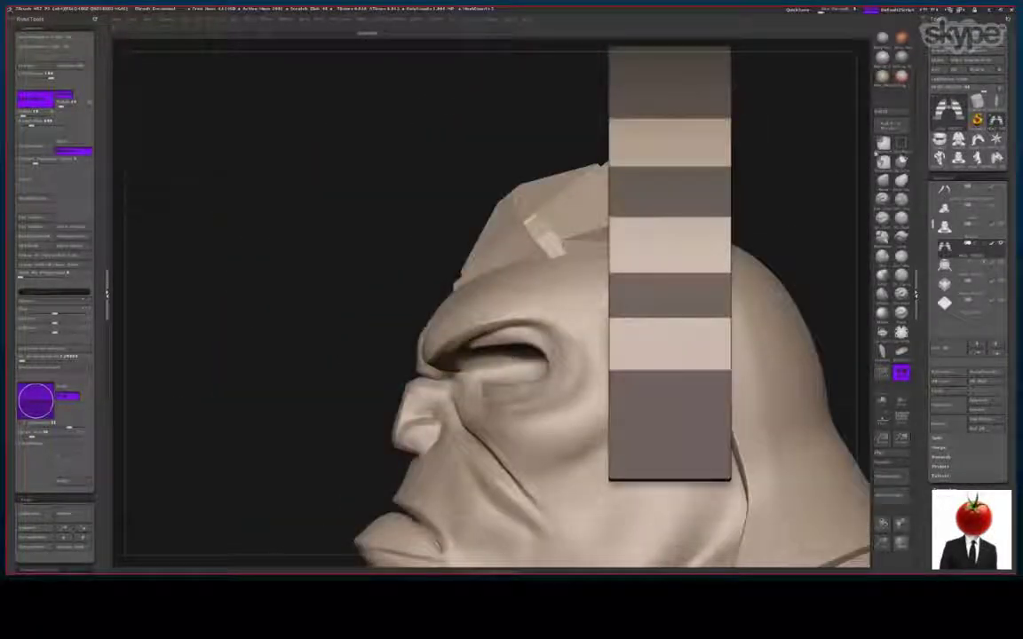
left_click_drag(538, 75, 627, 480, "ctrl")
mouse_move(197, 213)
left_mouse_down()
mouse_move(318, 219)
mouse_move(192, 211)
mouse_move(285, 250)
mouse_move(349, 262)
mouse_move(192, 211)
left_mouse_up()
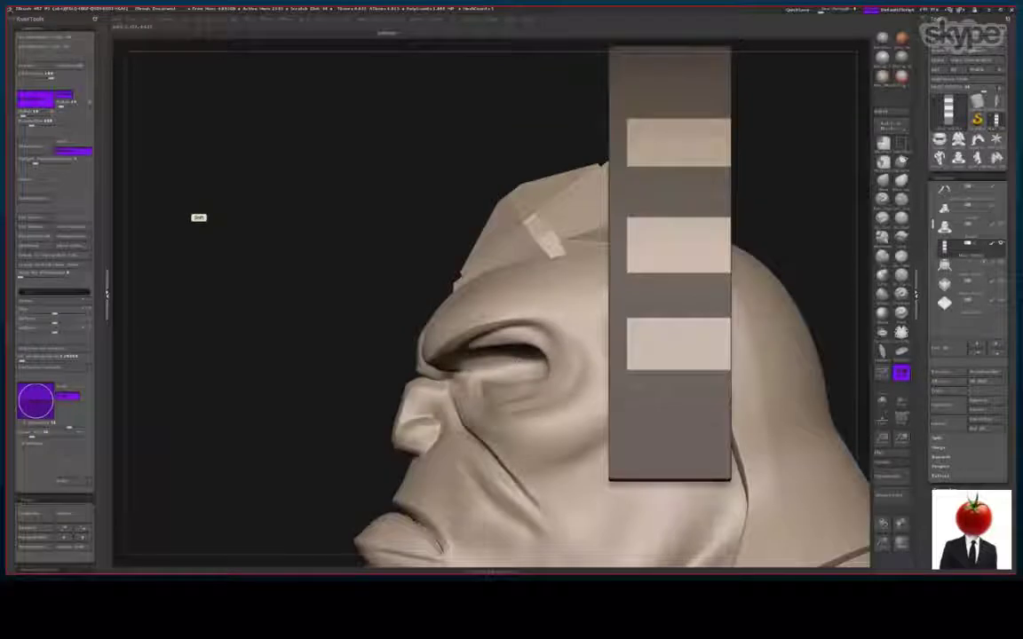
left_click_drag(462, 202, 635, 437, "ctrl")
left_click_drag(302, 267, 198, 217)
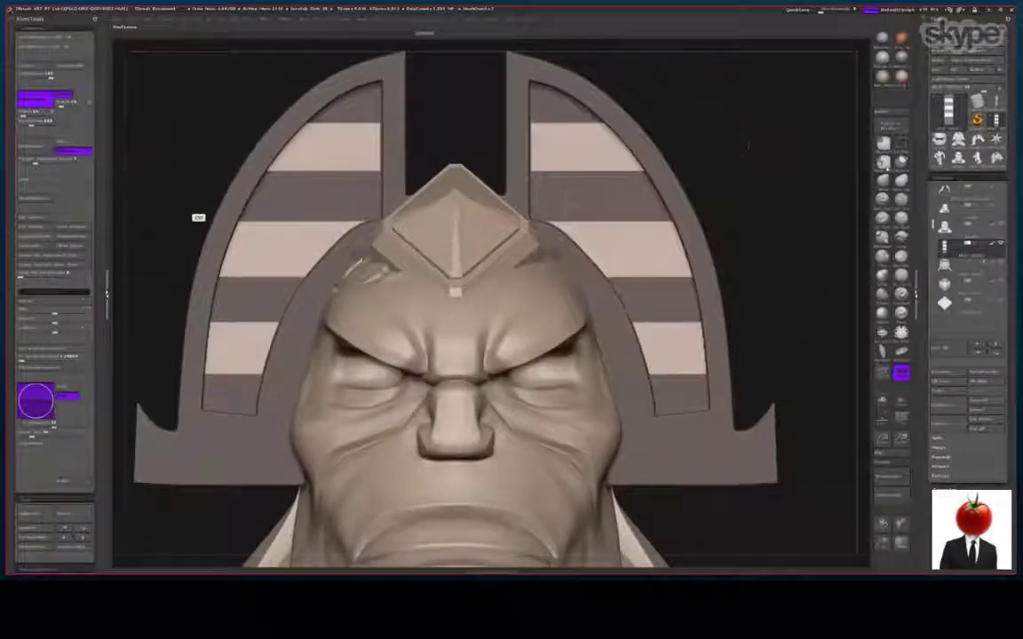
Extend the mask over the outer side surfaces of both wings
mouse_move(608, 91)
left_mouse_down("ctrl")
mouse_move(698, 216)
mouse_move(727, 404)
mouse_move(762, 356)
mouse_move(789, 182)
left_mouse_up("ctrl")
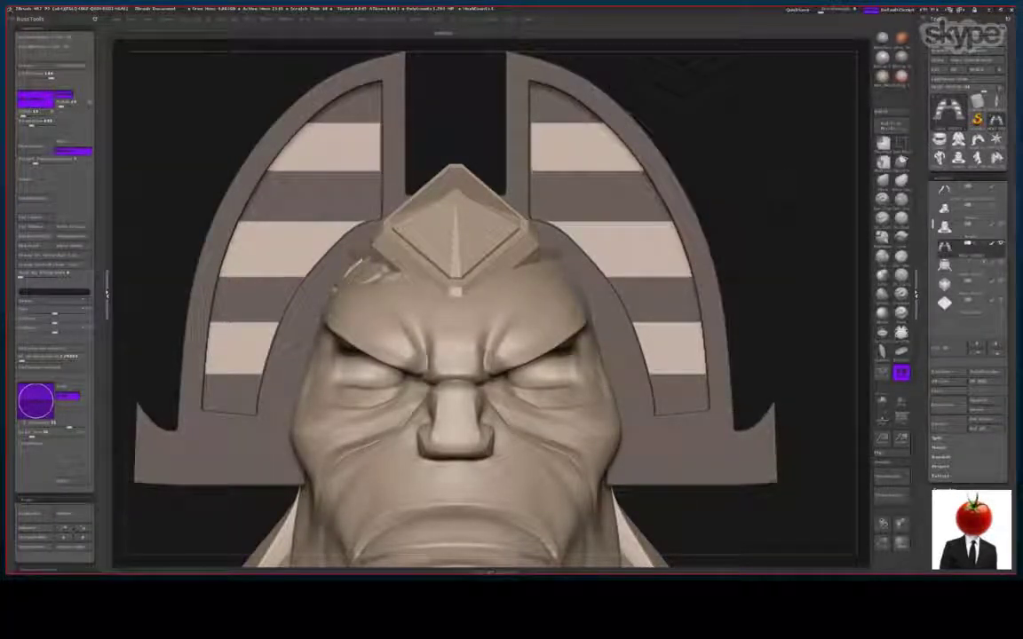
left_click_drag(781, 231, 844, 203)
left_click_drag(774, 185, 708, 203)
left_click_drag(703, 281, 672, 176, "ctrl")
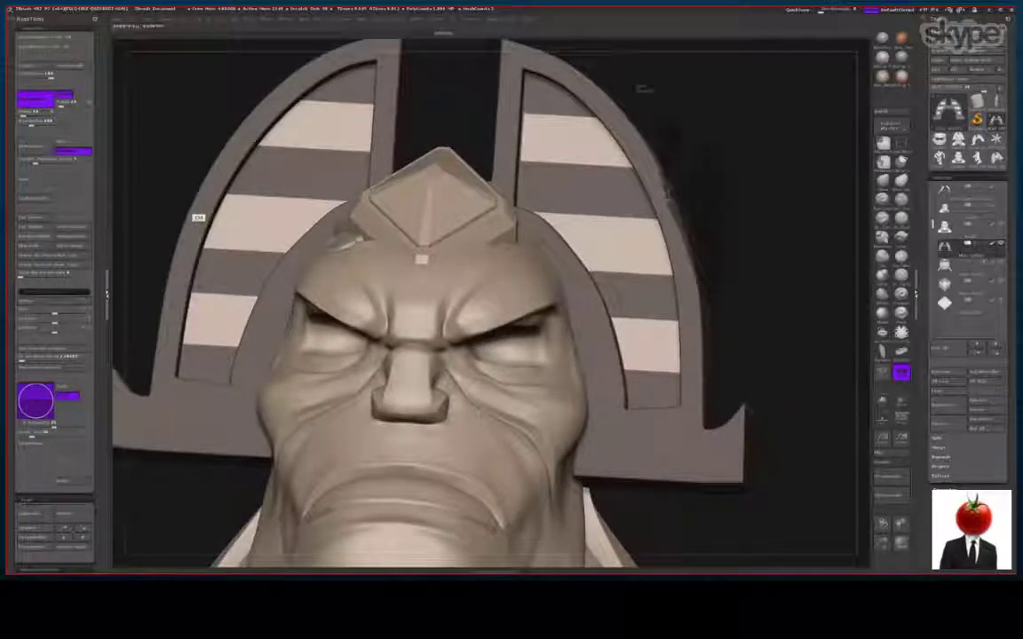
left_click_drag(644, 89, 810, 112, "ctrl")
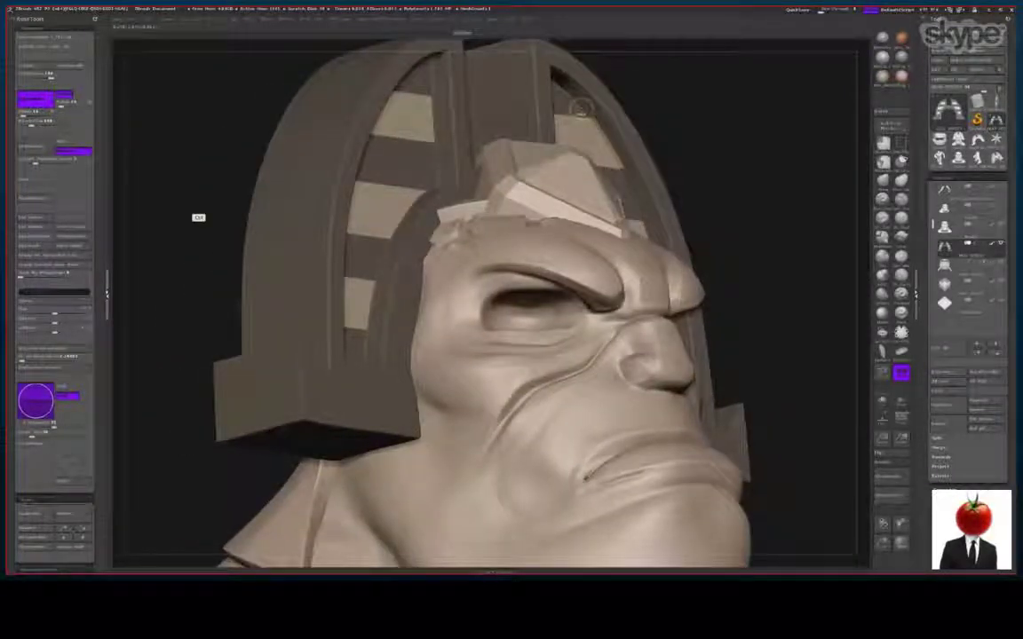
mouse_move(576, 104)
left_mouse_down("ctrl")
mouse_move(670, 184)
mouse_move(625, 195)
mouse_move(536, 149)
mouse_move(562, 111)
left_mouse_up("ctrl")
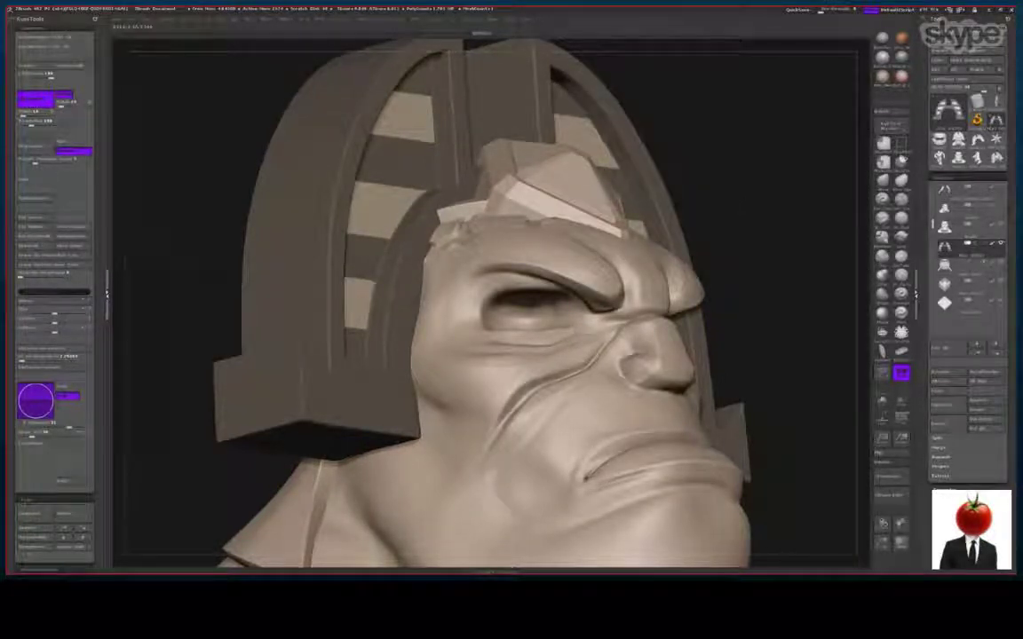
Move the unmasked bands outward from the recessed panels of both wings and clear the mask
left_click_drag(355, 191, 213, 159)
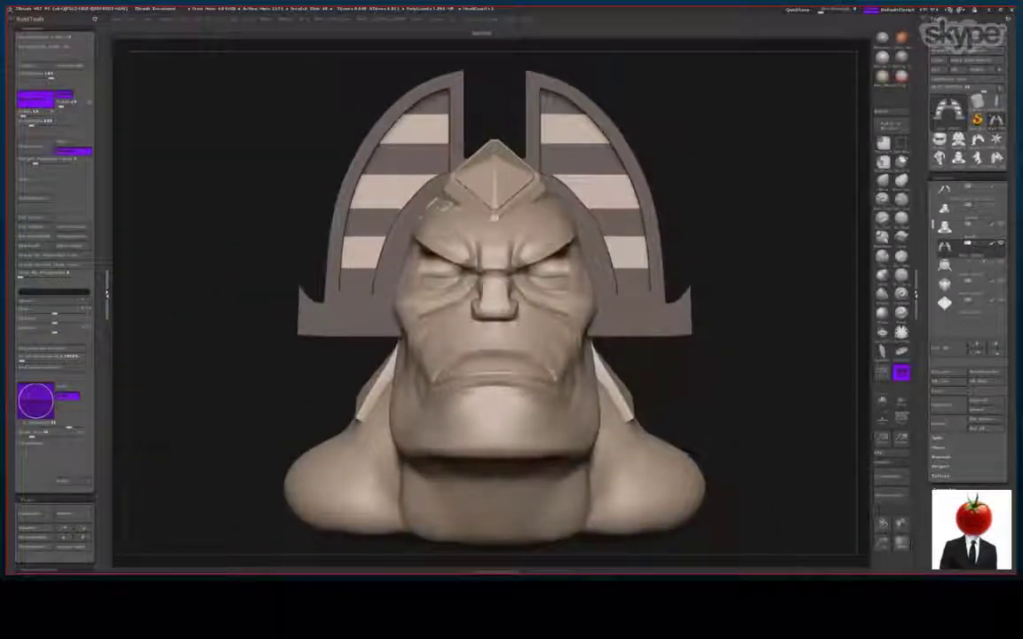
left_click_drag(293, 218, 198, 217)
left_click_drag(386, 269, 448, 271)
key("w")
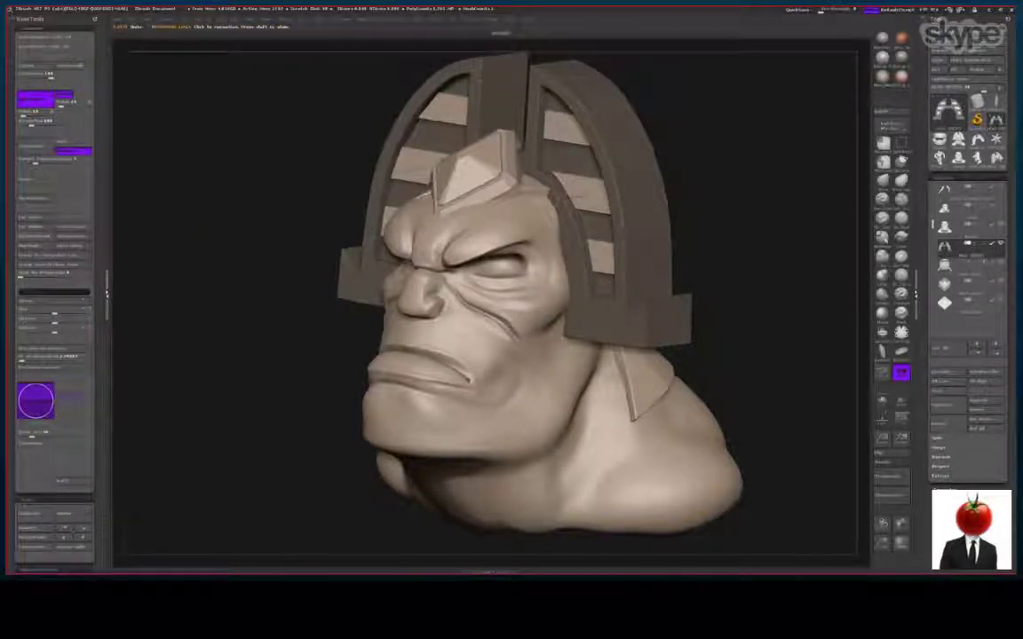
left_click_drag(134, 210, 820, 489)
left_click_drag(665, 443, 633, 458)
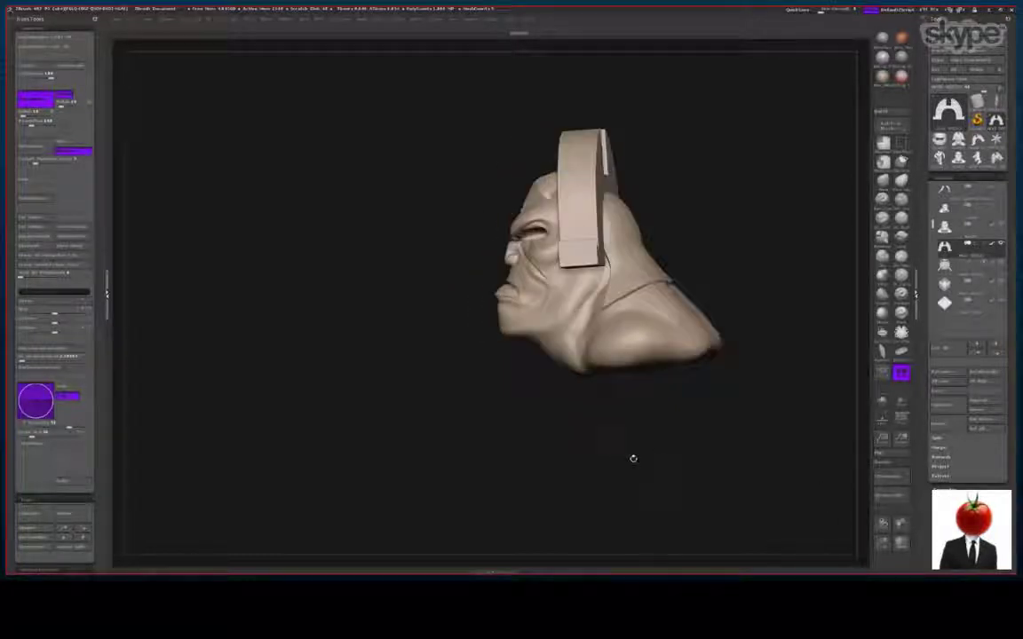
Try to mask two narrow vertical strips along the crest's side and clear the mask
mouse_move(511, 569)
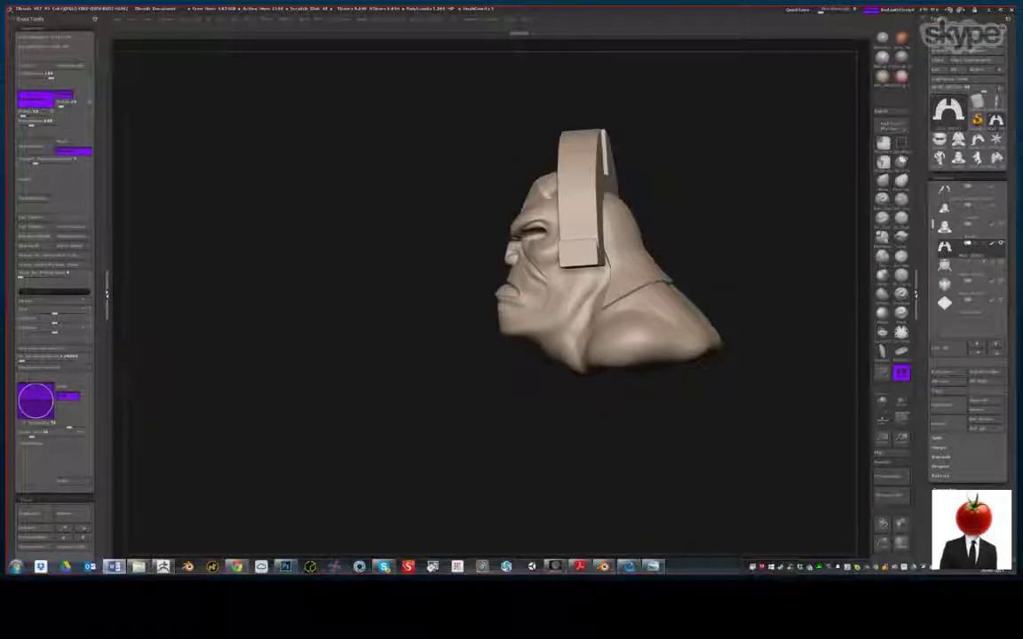
left_click_drag(417, 308, 436, 335)
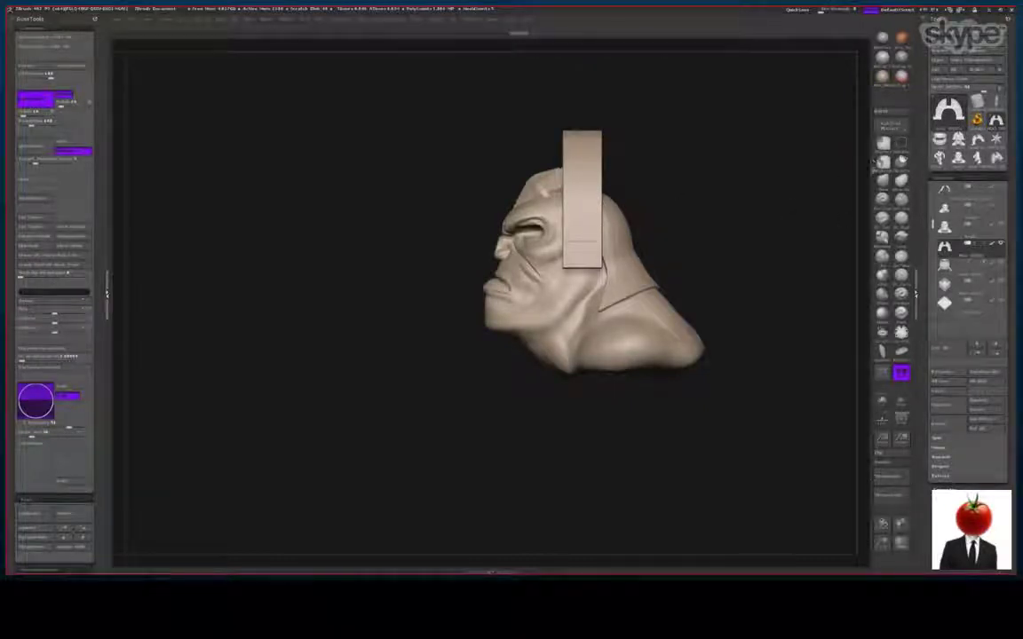
left_click_drag(592, 111, 595, 313)
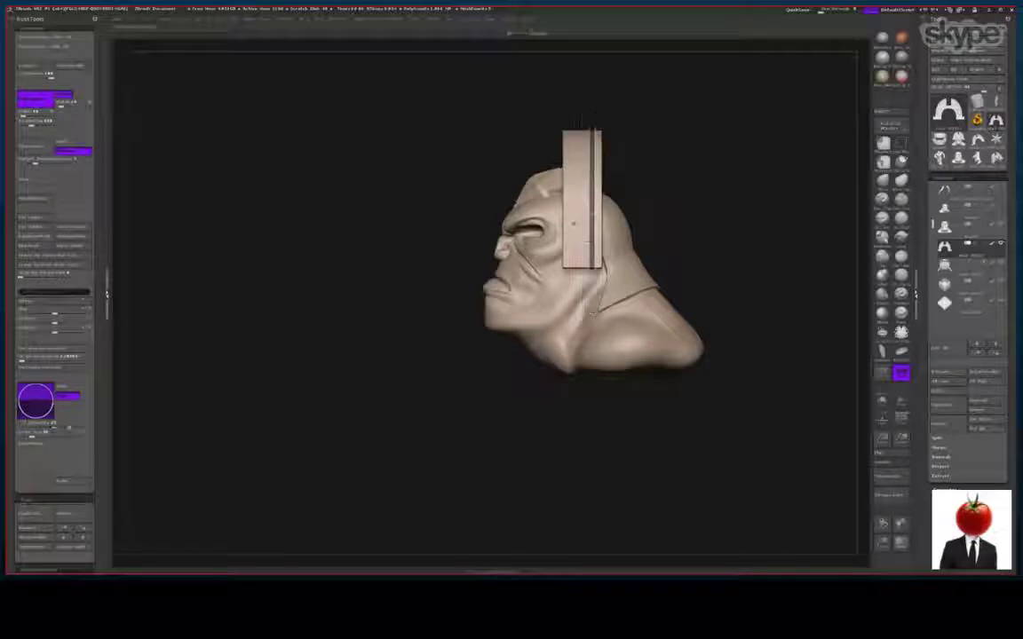
left_click_drag(570, 119, 575, 311, "ctrl")
left_click_drag(257, 321, 373, 326)
left_click_drag(284, 323, 365, 324)
left_click(380, 313, "ctrl")
mouse_move(435, 286)
left_mouse_down()
mouse_move(365, 287)
mouse_move(338, 261)
left_mouse_up()
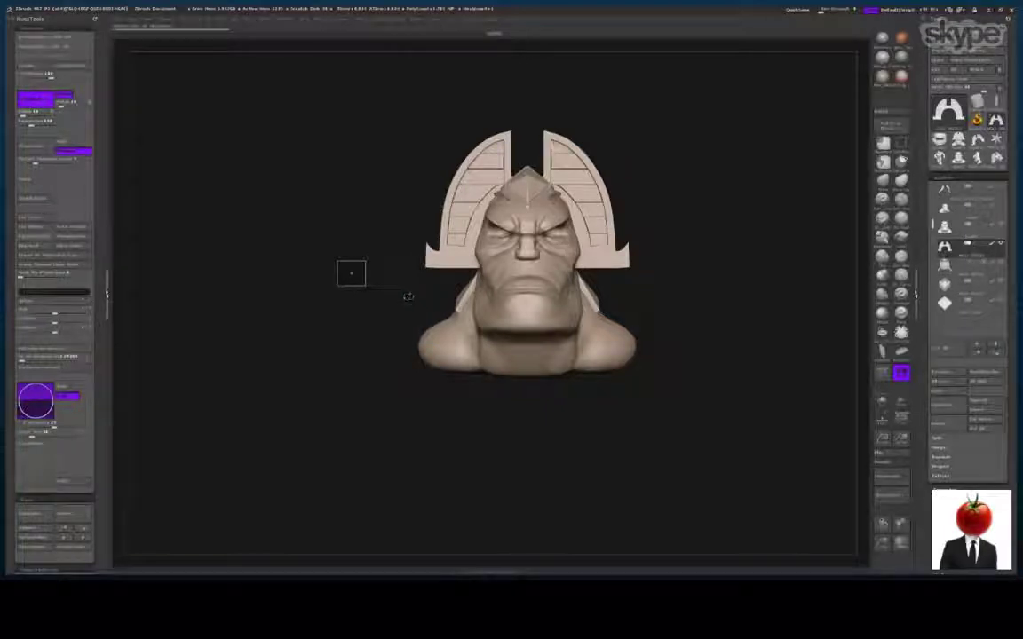
left_click_drag(387, 275, 312, 268)
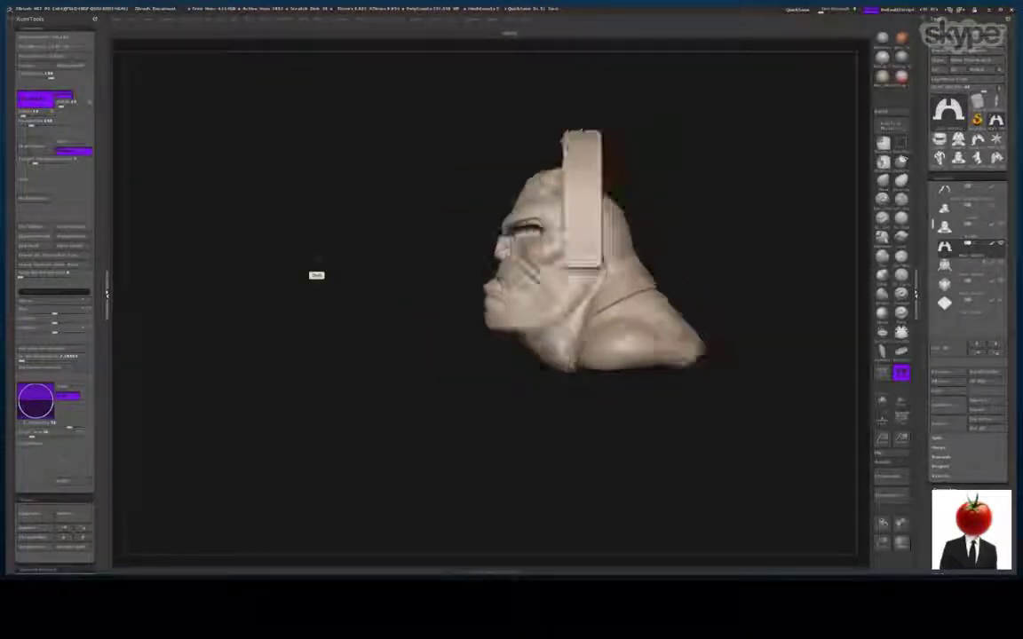
Isolate two vertical strips on the crest's side with an inverted mask and mask the recessed front panels of both wings
mouse_move(593, 113)
left_mouse_down()
mouse_move(595, 307)
mouse_move(583, 203)
mouse_move(577, 304)
left_mouse_up()
left_click_drag(387, 270, 320, 275)
left_click(687, 306, "ctrl")
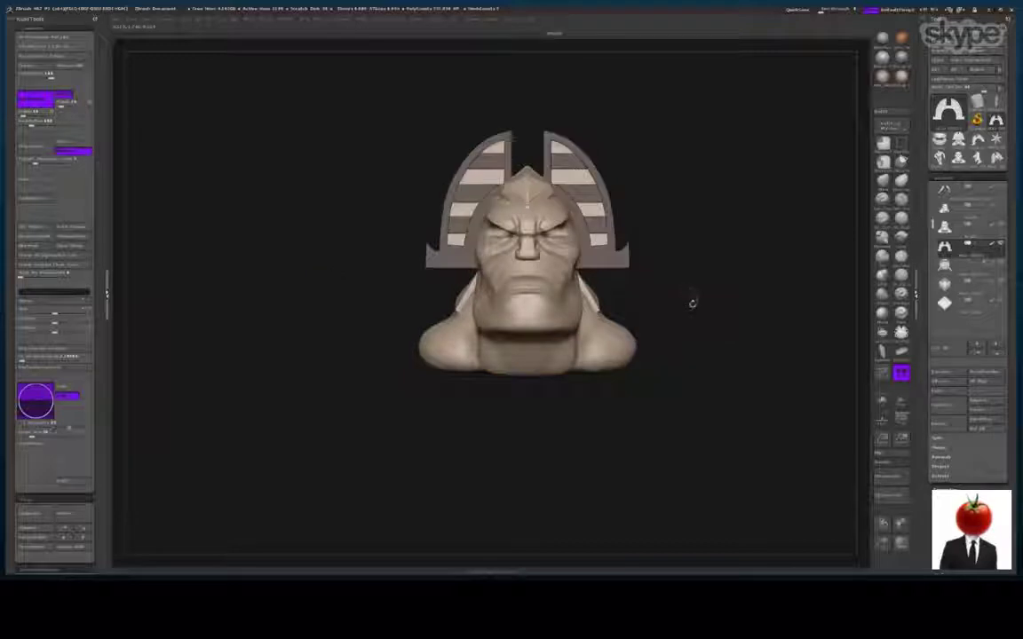
left_click_drag(692, 302, 529, 287)
left_click_drag(319, 274, 418, 272)
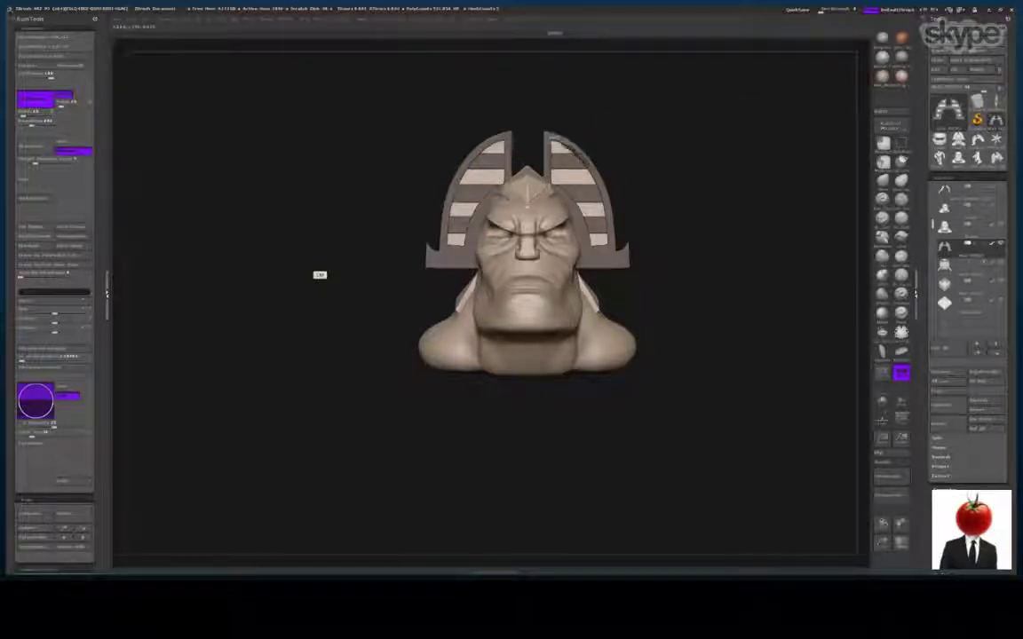
mouse_move(599, 206)
left_mouse_down("ctrl")
mouse_move(595, 233)
mouse_move(561, 175)
mouse_move(448, 169)
left_mouse_up("ctrl")
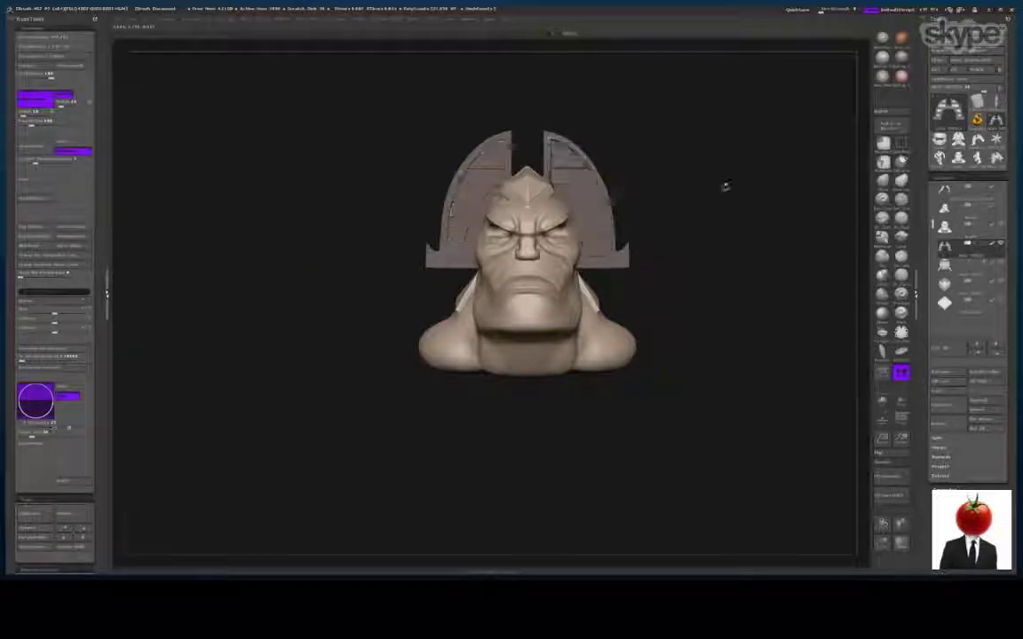
left_click_drag(726, 188, 644, 157)
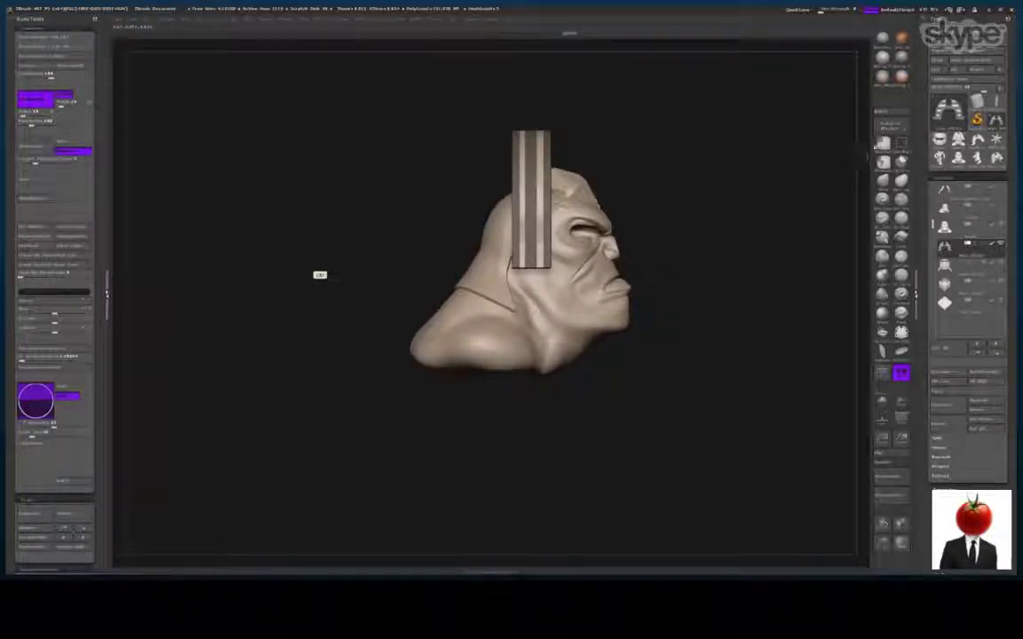
Narrow the two unmasked side strips to thin lines, sink them into grooves with the Inflate deformation and clear the mask
left_click_drag(544, 119, 533, 123, "ctrl")
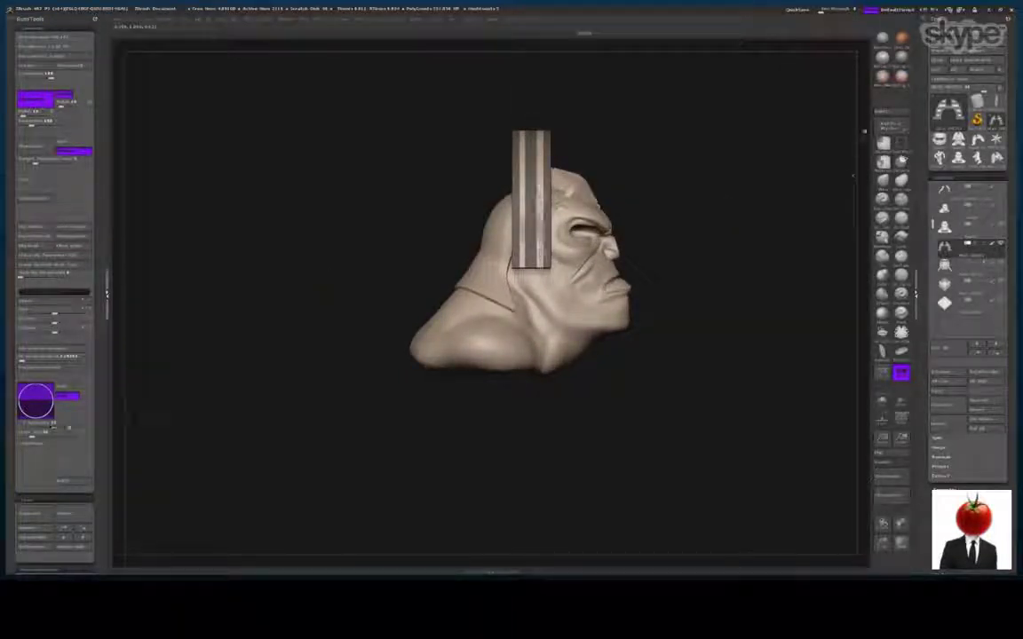
left_click_drag(537, 279, 537, 293, "ctrl")
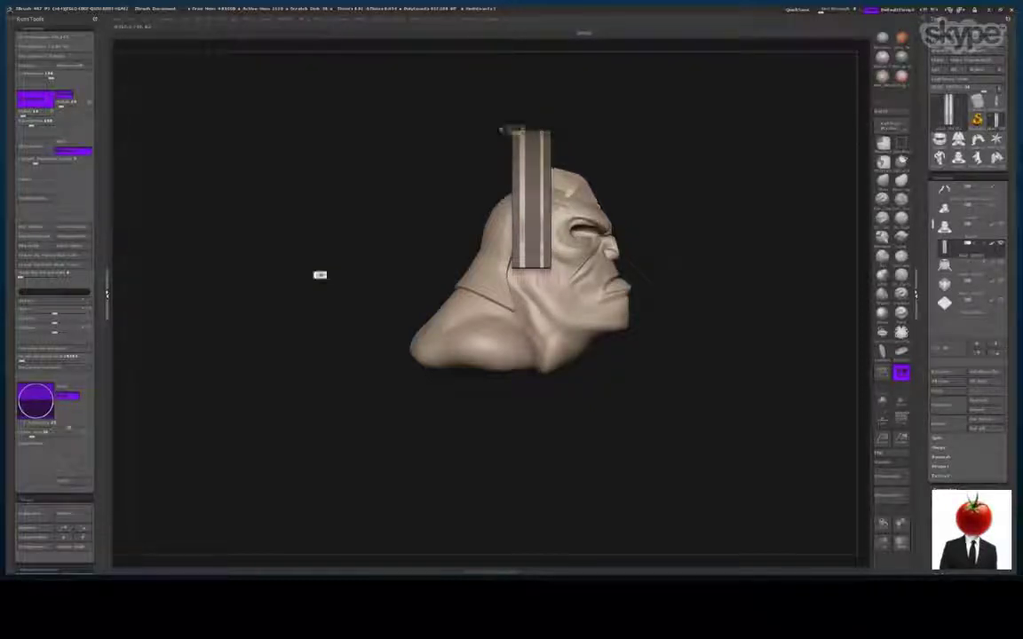
left_click_drag(320, 276, 369, 279, "ctrl")
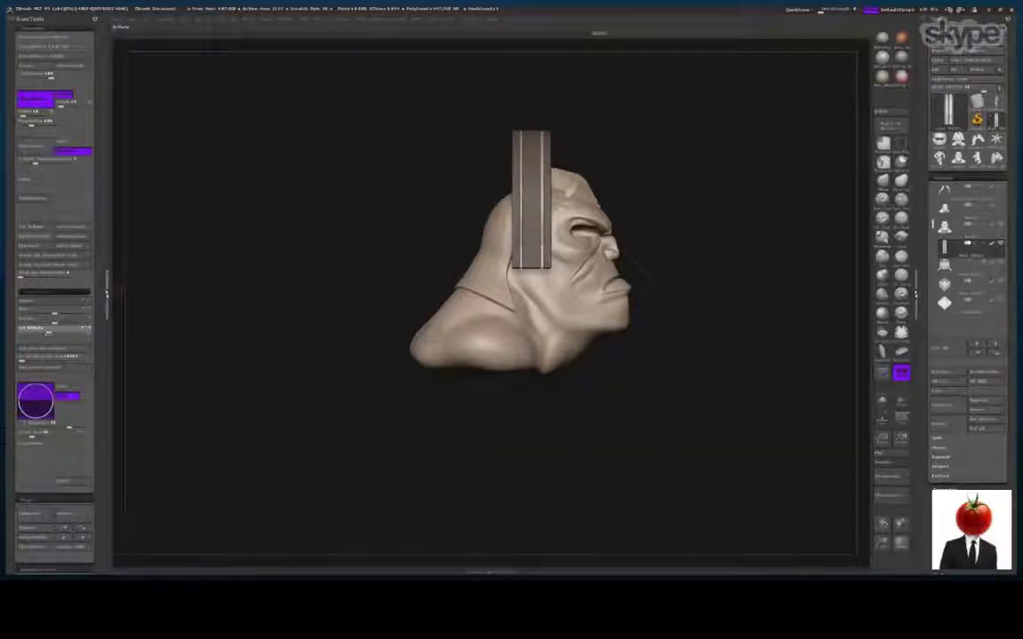
left_click_drag(213, 253, 182, 277)
left_click_drag(782, 440, 784, 499, "alt")
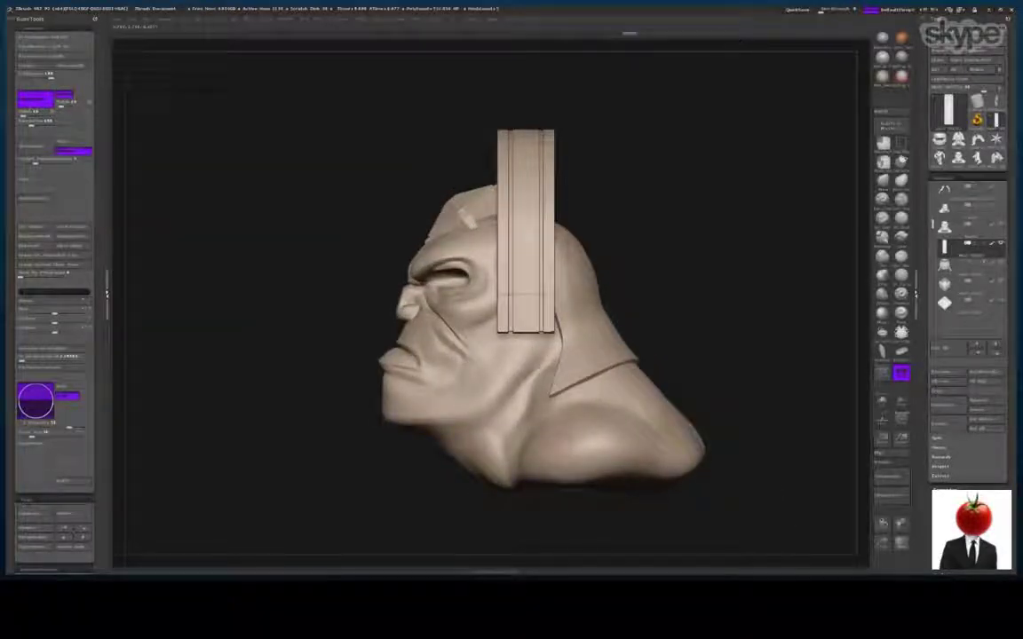
Insert a round fastener from the insert-mesh brush set between the two grooves near the lower end of the crest's side
key("b")
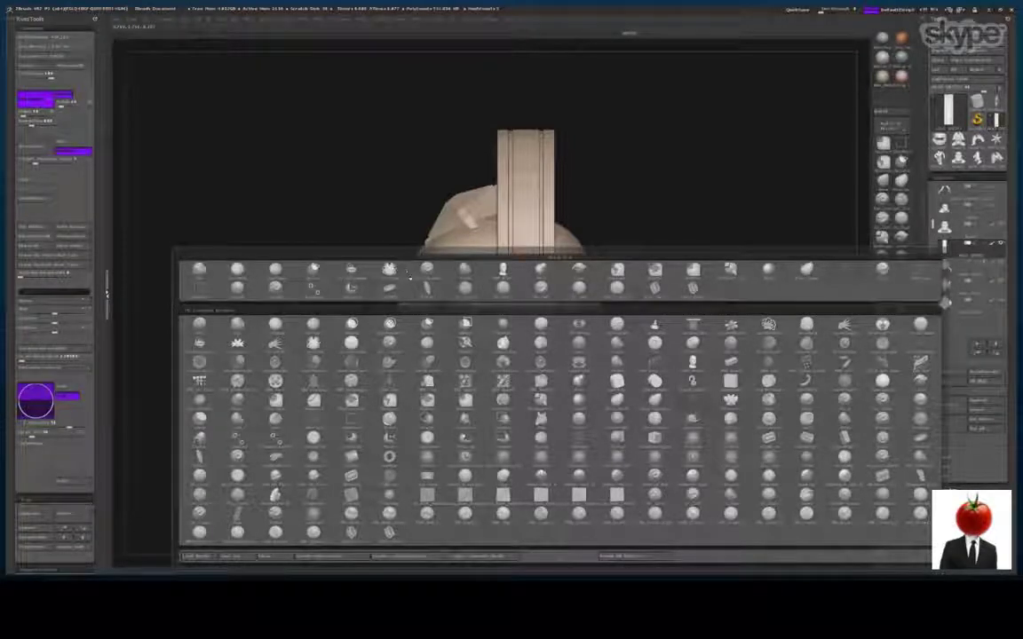
left_click(351, 285)
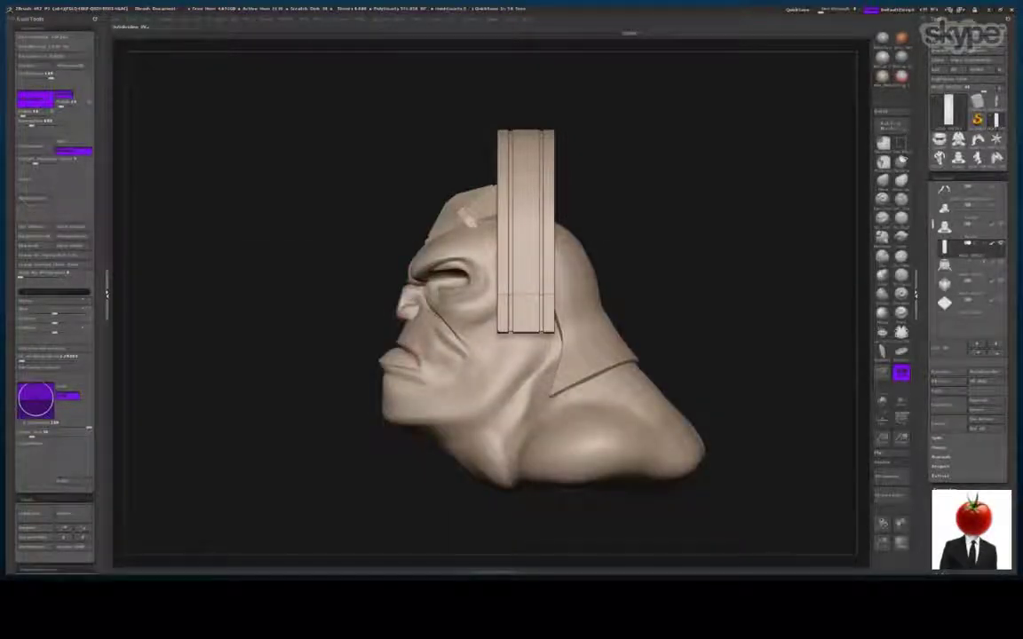
key("b")
left_click(322, 292)
key("b")
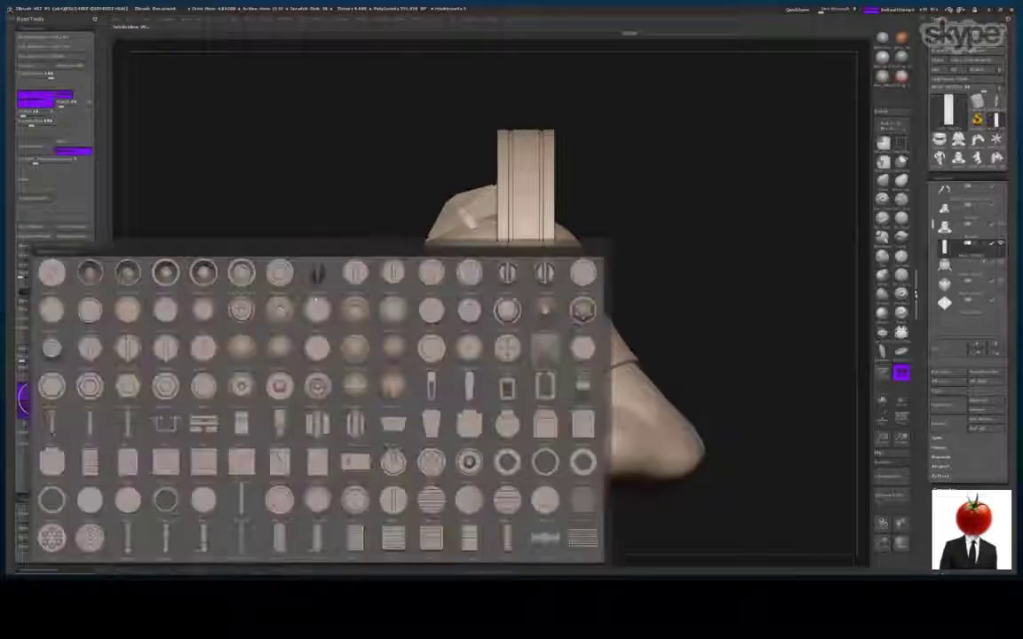
left_click(317, 302)
key("b")
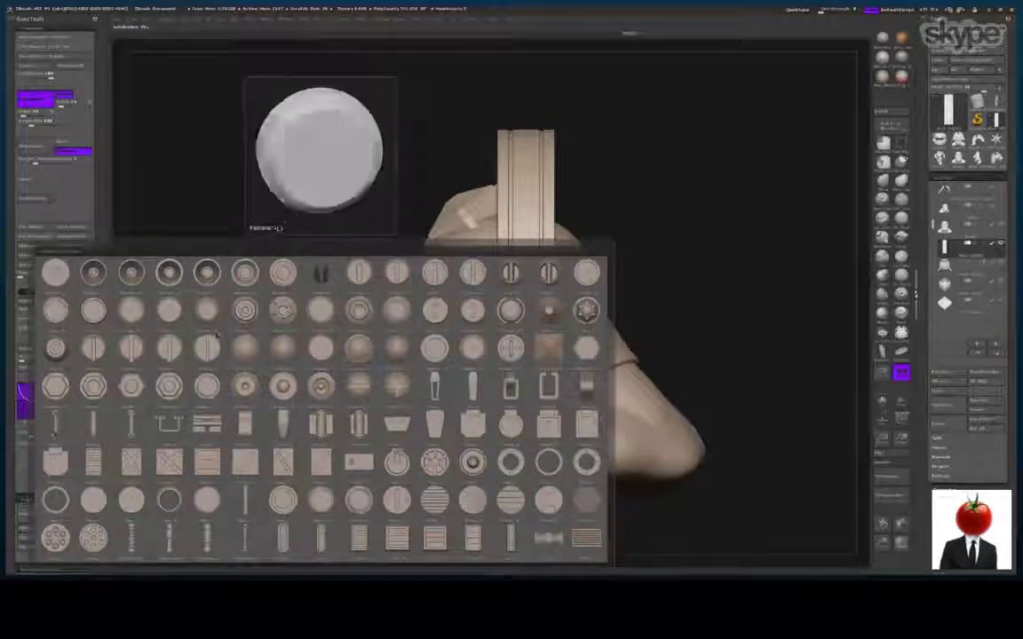
left_click(217, 336)
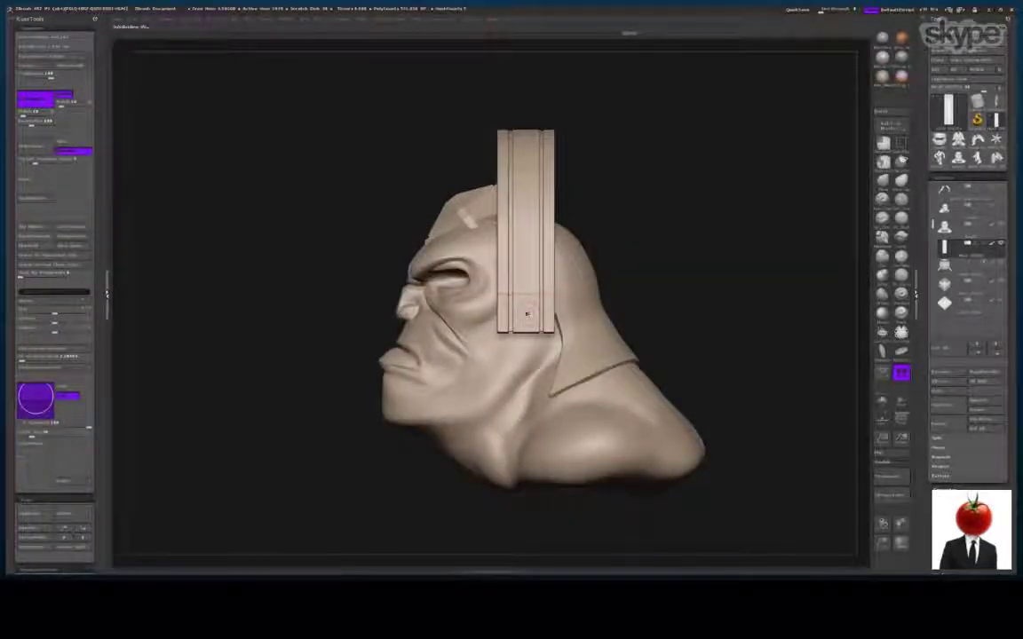
left_click(320, 274, "ctrl")
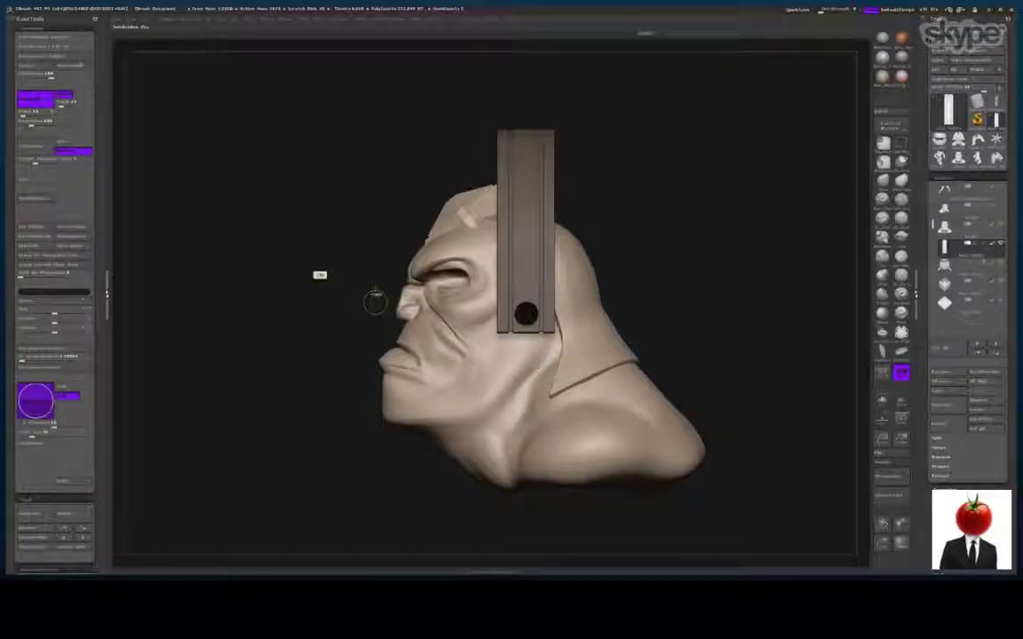
Redo the lowest round fastener and insert a vertical row of four round fasteners between the grooves on the crest's side
left_click(320, 275, "ctrl")
left_click(192, 24)
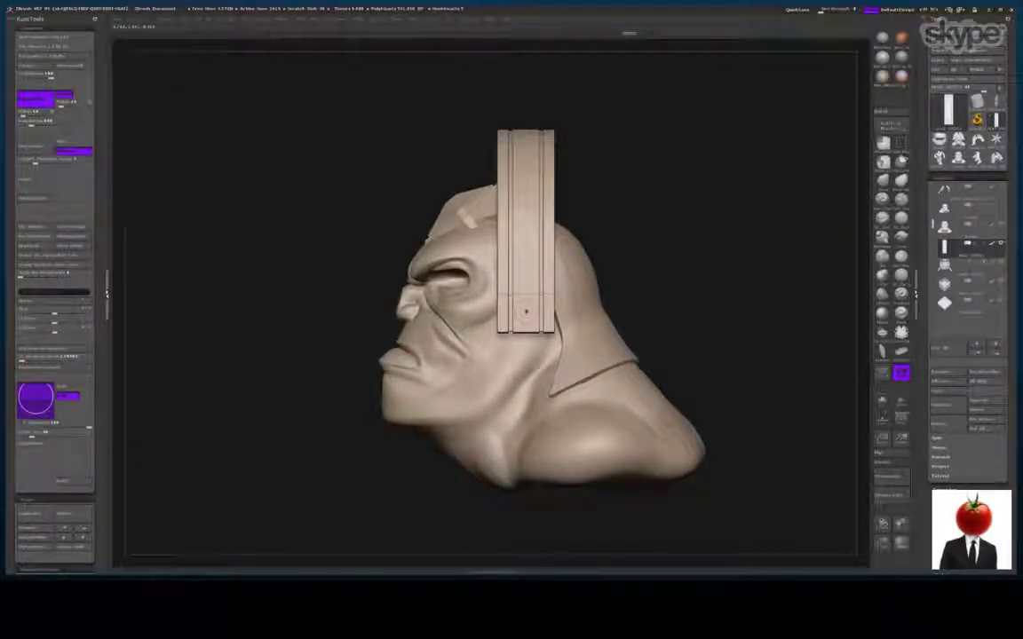
left_click(320, 274, "ctrl")
left_click(527, 312, "ctrl")
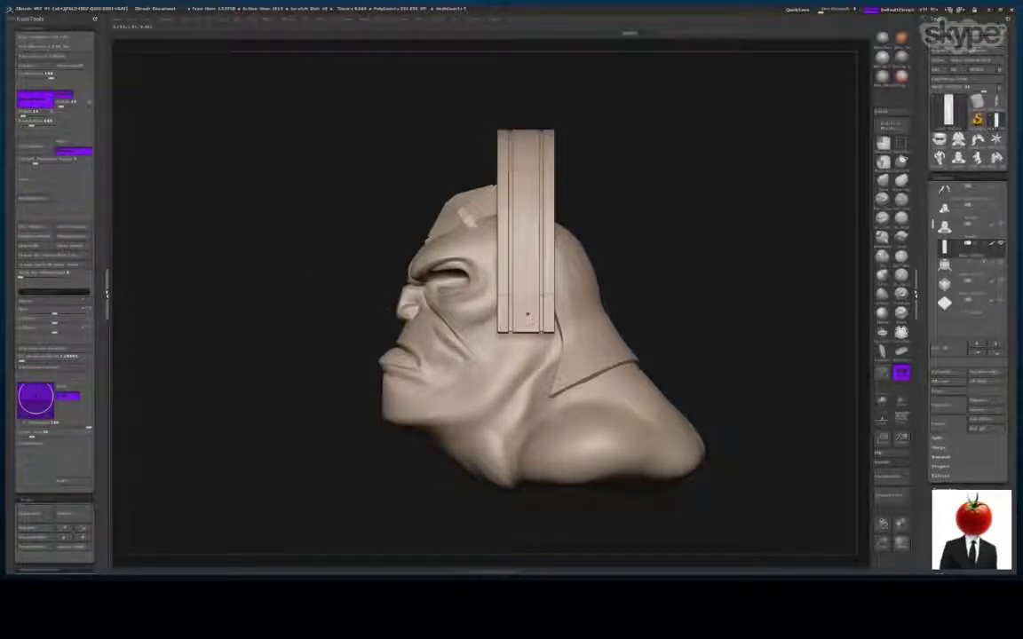
left_click(526, 312, "ctrl")
left_click_drag(693, 311, 799, 313)
left_click_drag(533, 275, 319, 275)
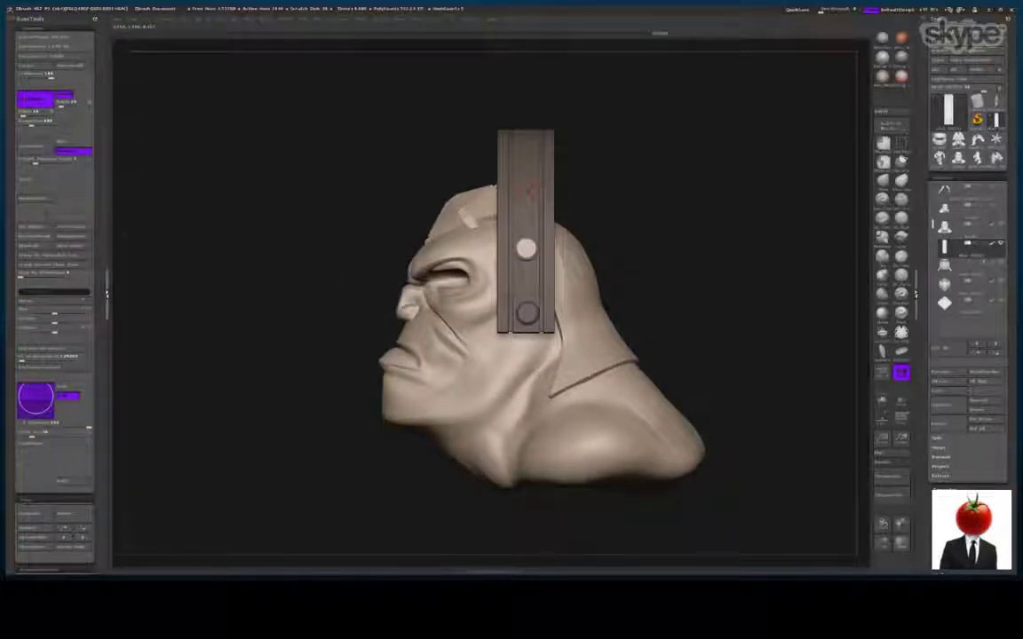
mouse_move(320, 276)
left_mouse_down()
mouse_move(320, 355)
mouse_move(320, 338)
left_mouse_up()
Split the round fasteners from the crest into their own subtool and make that subtool active
mouse_move(287, 248)
left_mouse_down()
mouse_move(337, 258)
mouse_move(319, 274)
left_mouse_up()
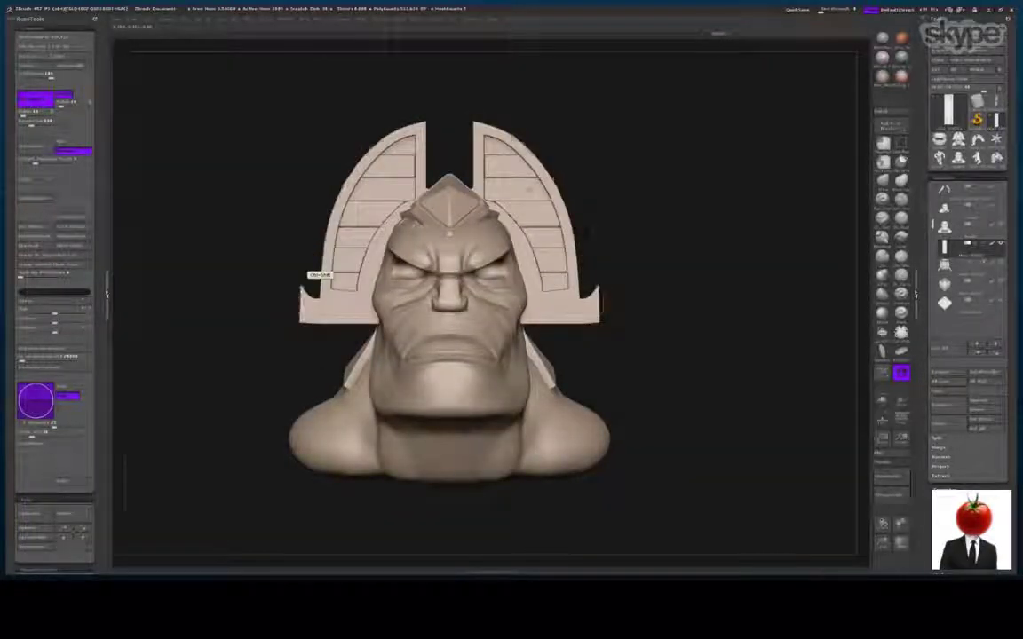
key("ctrl+shift+d")
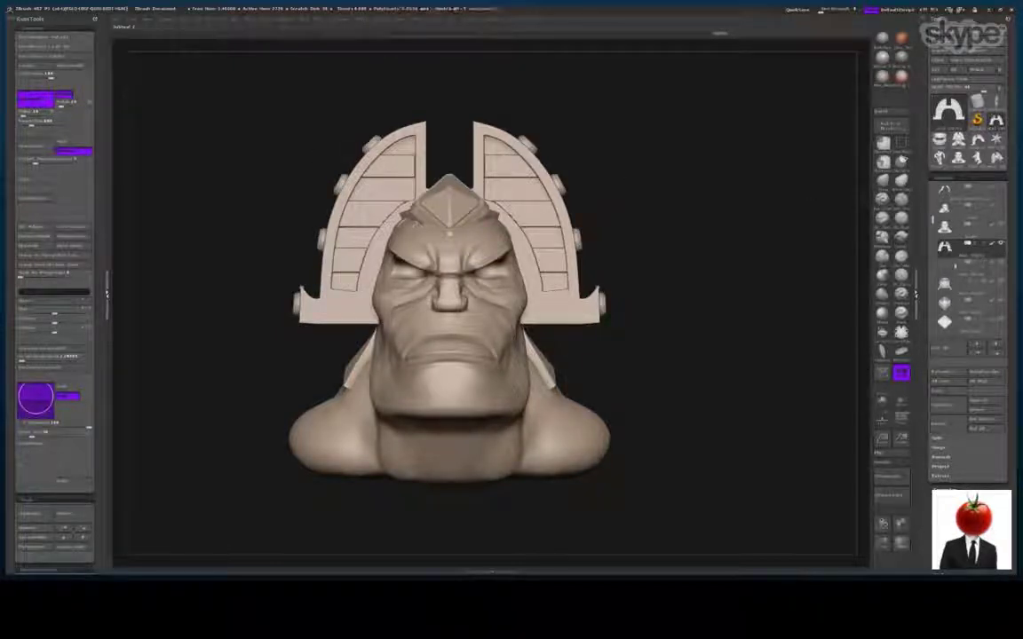
left_click_drag(826, 257, 680, 243)
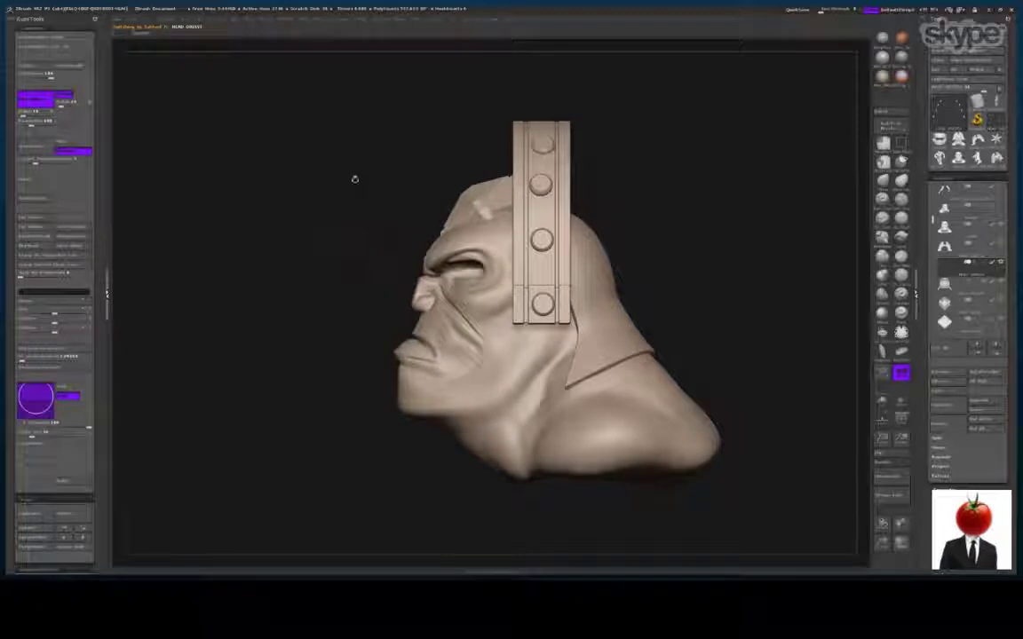
Insert a sphere centred on the lowest fastener with the insert-sphere brush to give it a domed cap
left_click_drag(253, 164, 254, 268, "alt")
left_click_drag(179, 285, 174, 245, "alt")
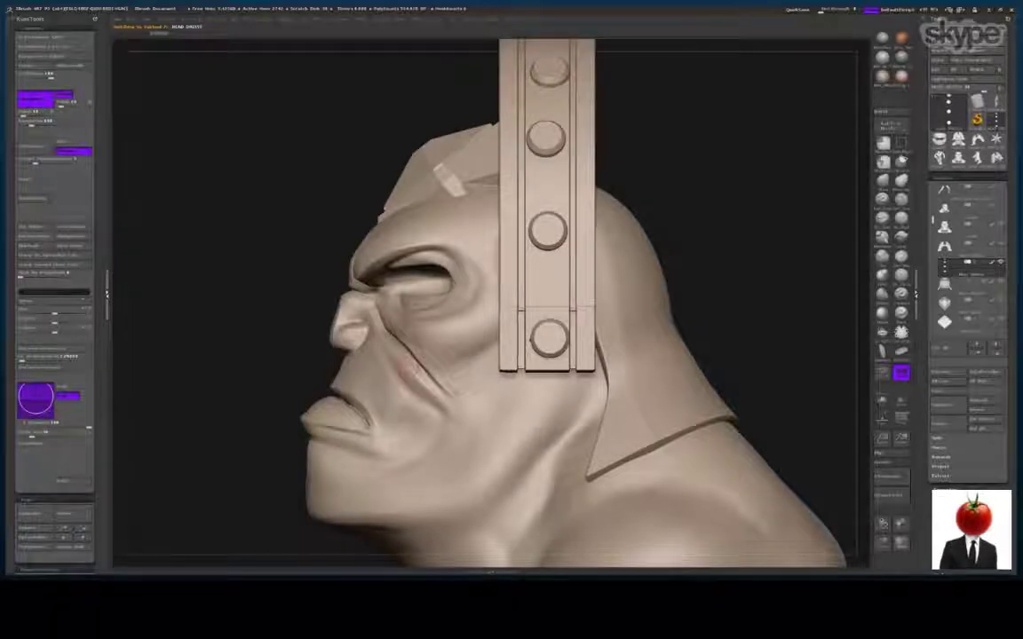
key("b")
key("d")
key("s")
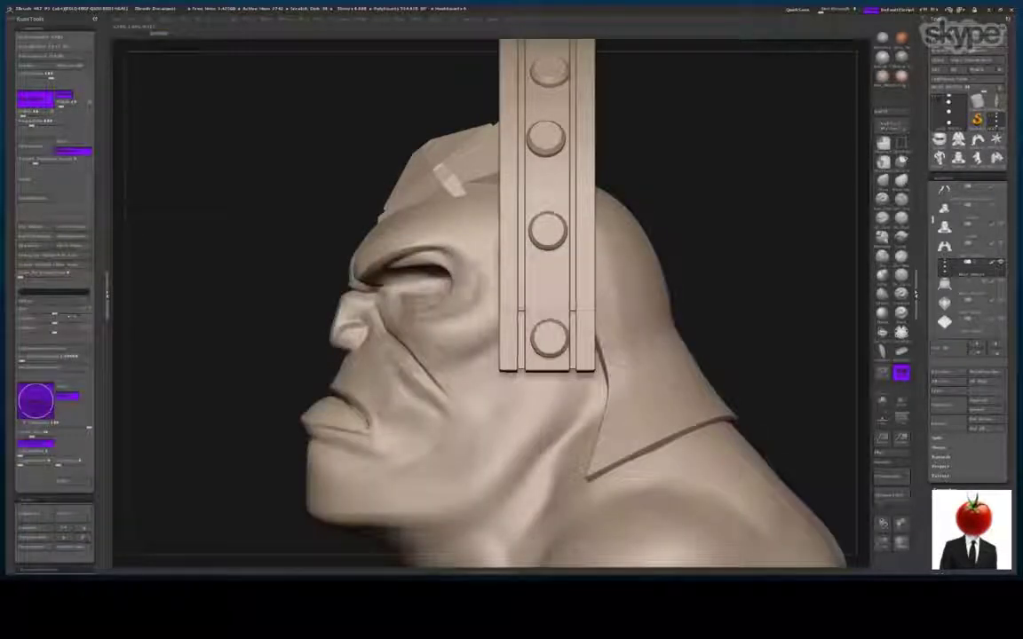
left_click_drag(270, 255, 165, 43)
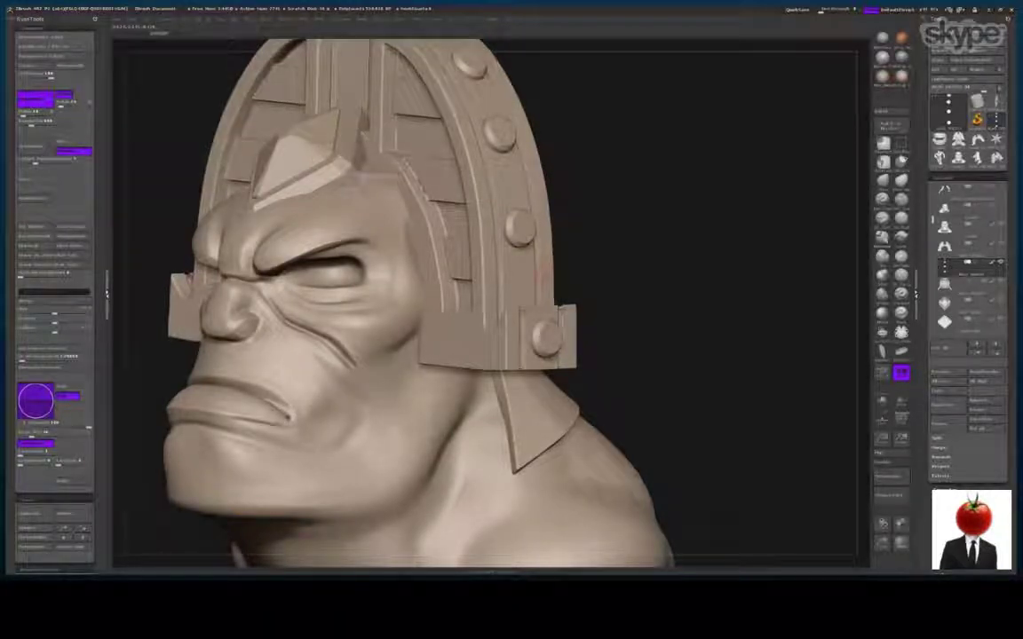
left_click_drag(696, 327, 148, 308)
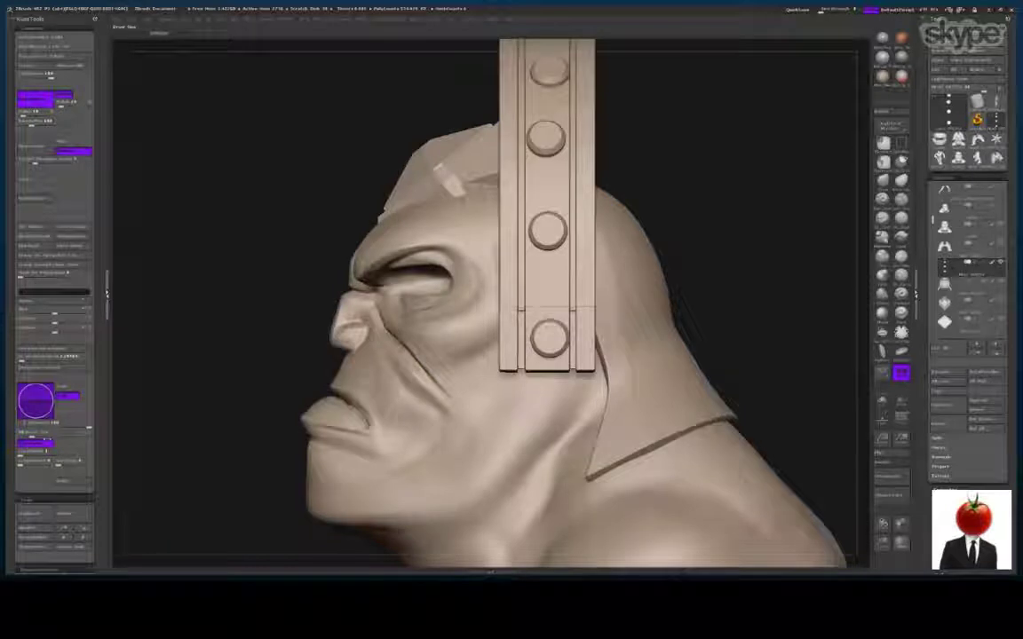
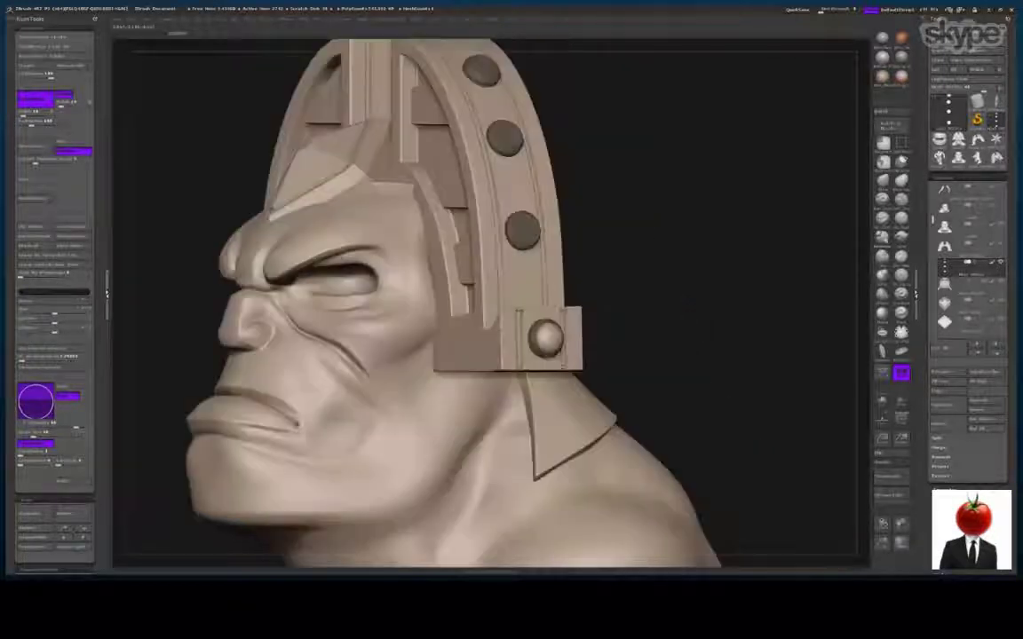
left_click_drag(351, 276, 313, 270)
key("ctrl+z")
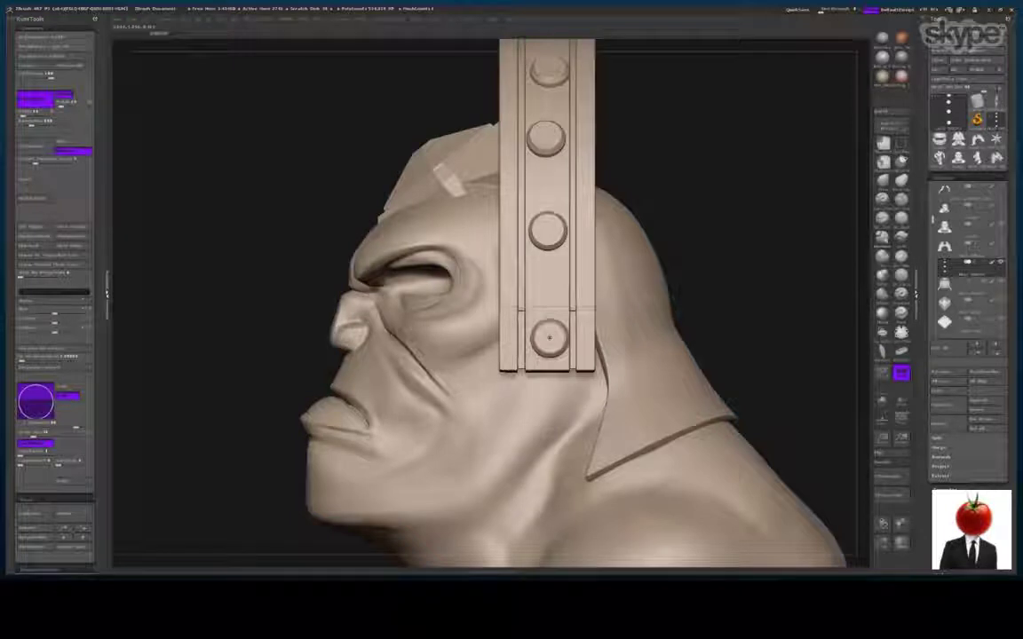
key("ctrl+shift+z")
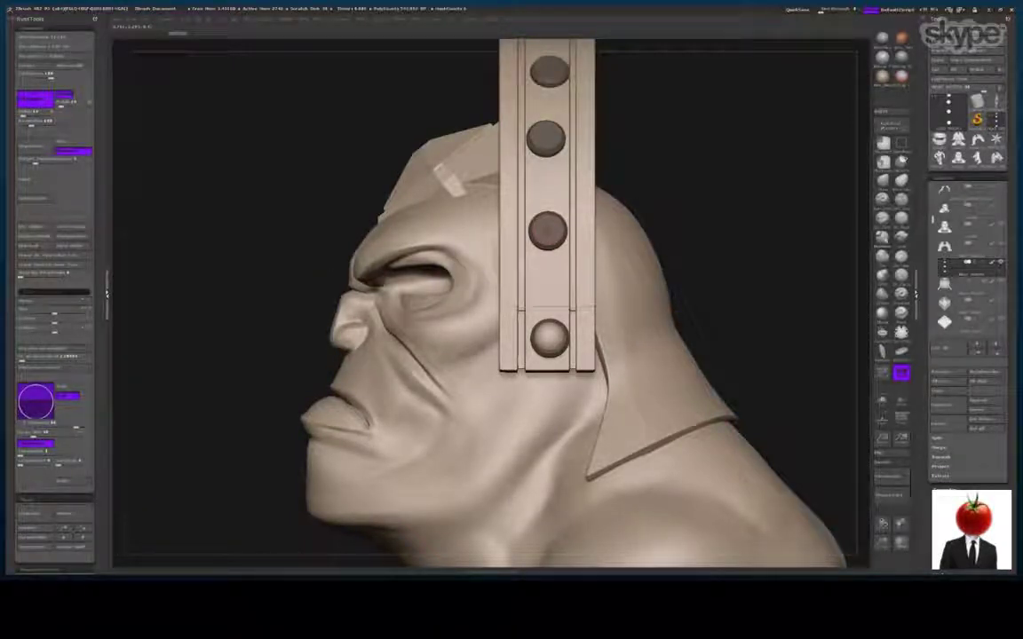
Insert matching sphere caps on the other three fasteners of the crest and clear the mask
left_click_drag(329, 201, 608, 270, "ctrl+alt")
left_click_drag(320, 276, 613, 386, "ctrl")
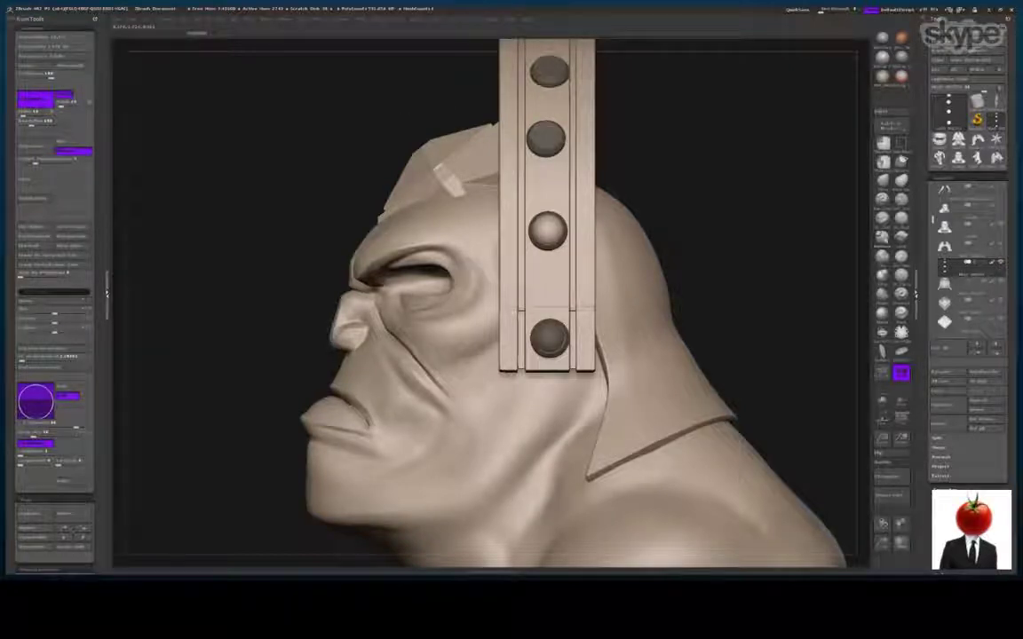
left_click_drag(772, 302, 759, 218)
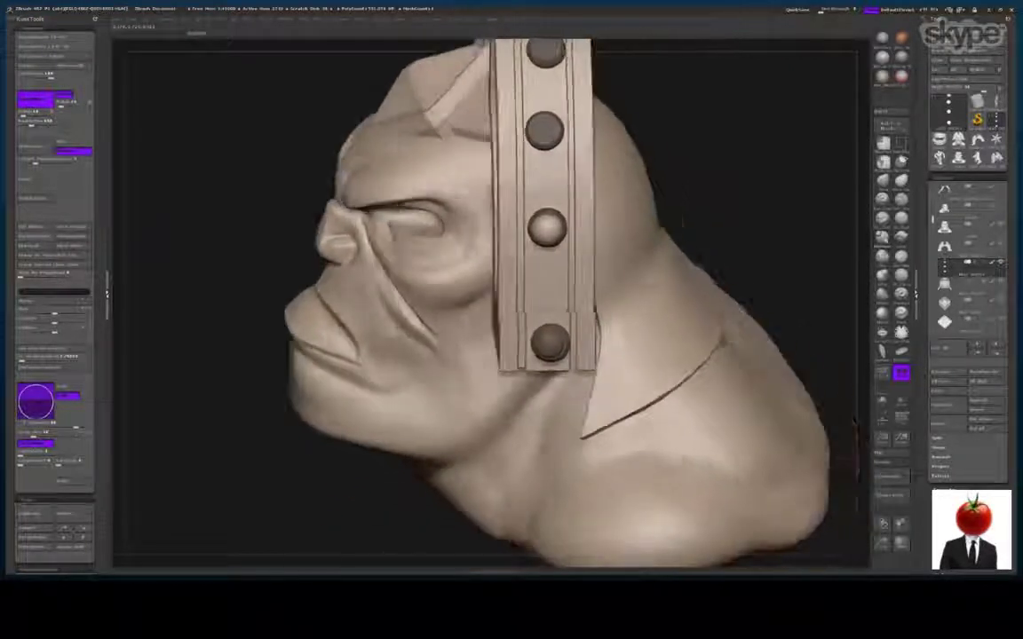
left_click_drag(311, 224, 322, 357, "alt")
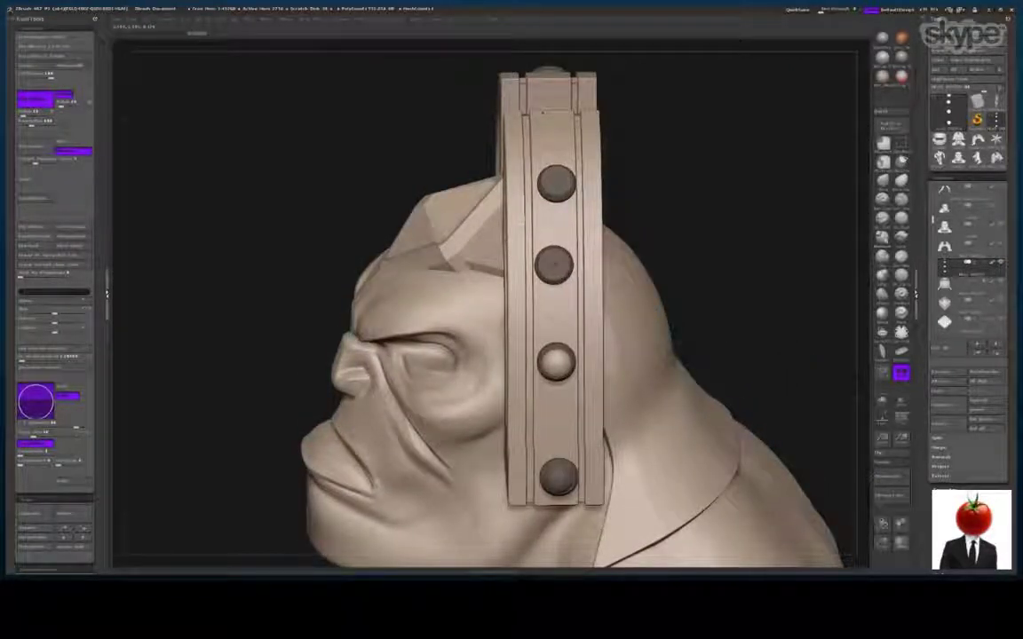
left_click(555, 265, "ctrl")
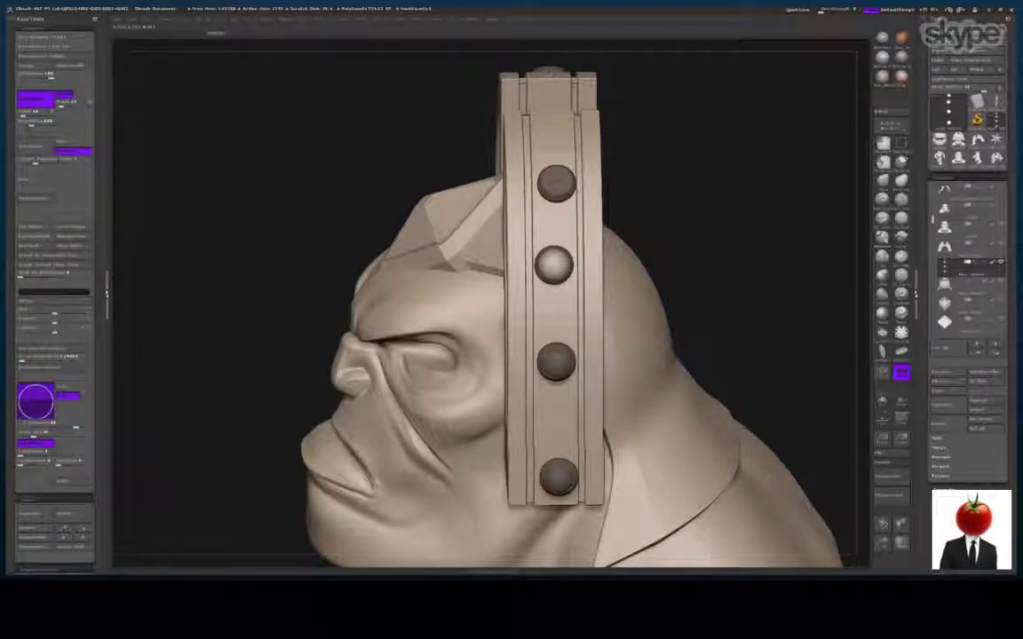
left_click(556, 183, "ctrl")
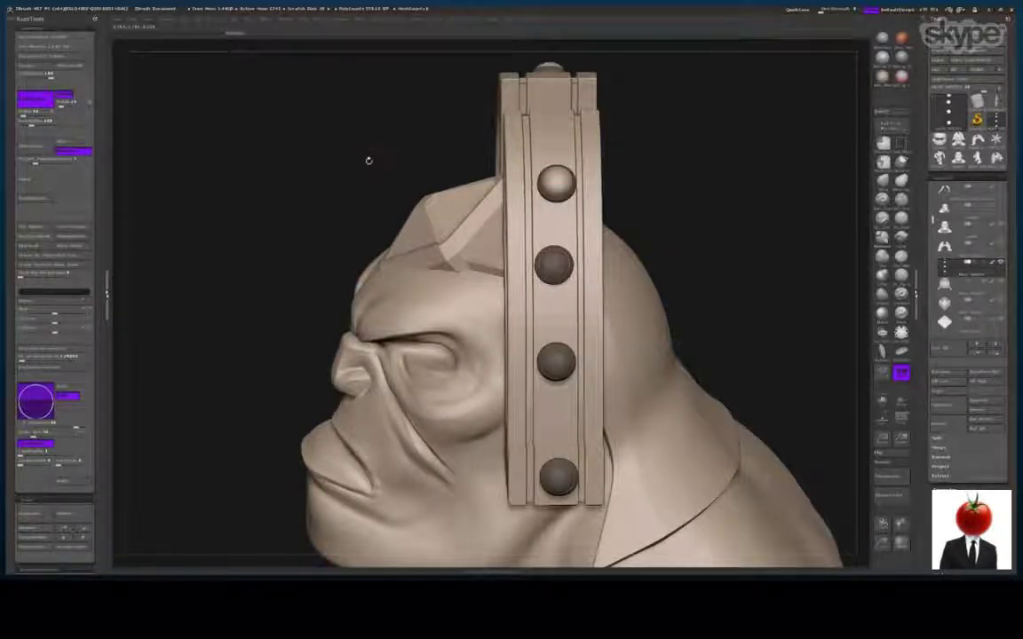
left_click_drag(352, 152, 380, 213, "ctrl")
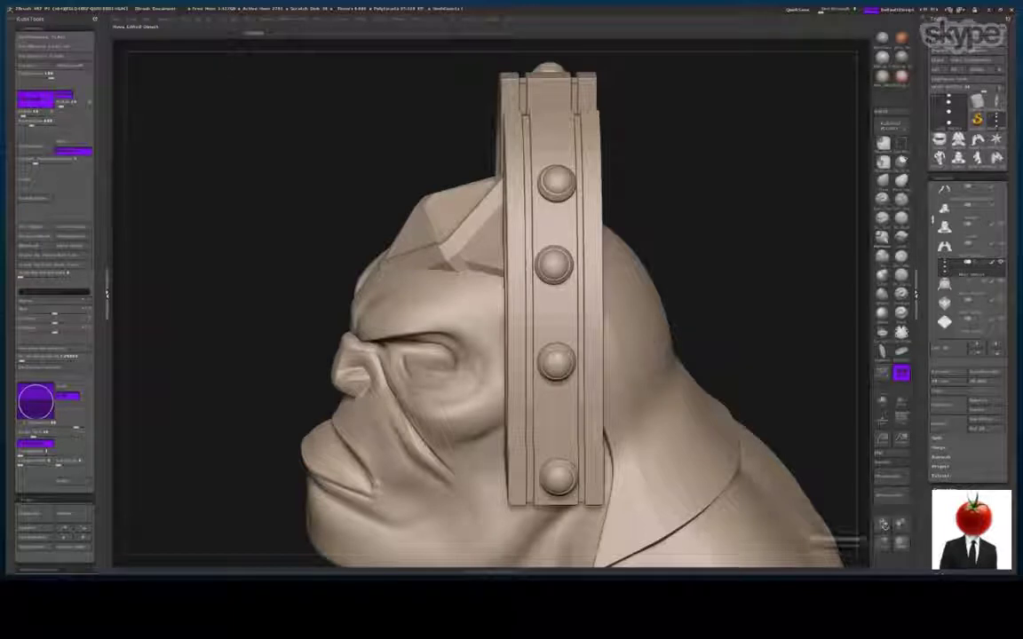
Select the helmet's rear cap and neck guard subtool and isolate it in the view
left_click_drag(886, 525, 320, 276)
left_click_drag(703, 338, 626, 304, "shift")
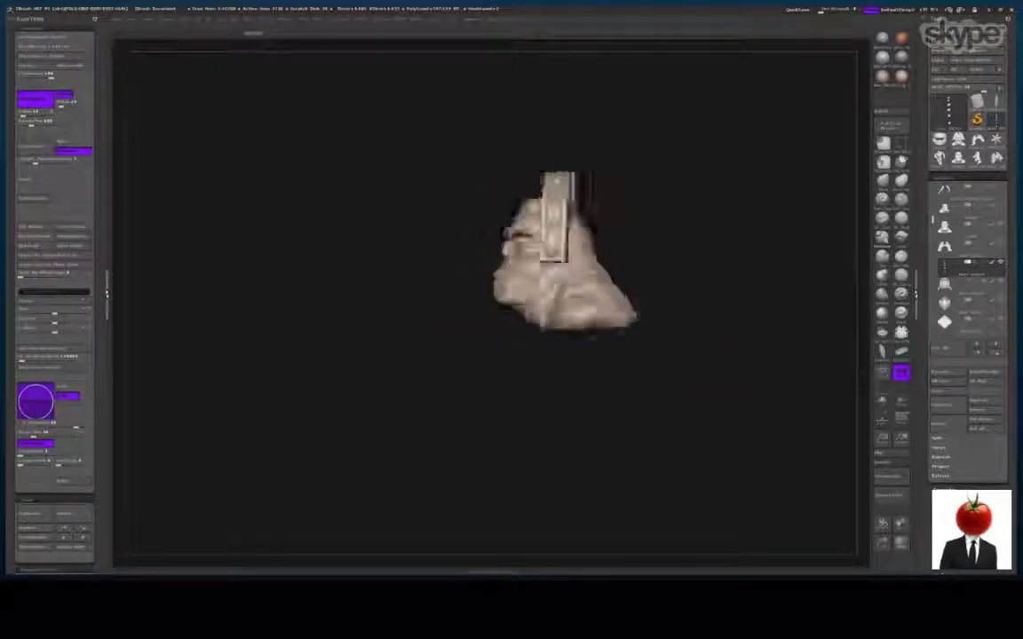
left_click(953, 286)
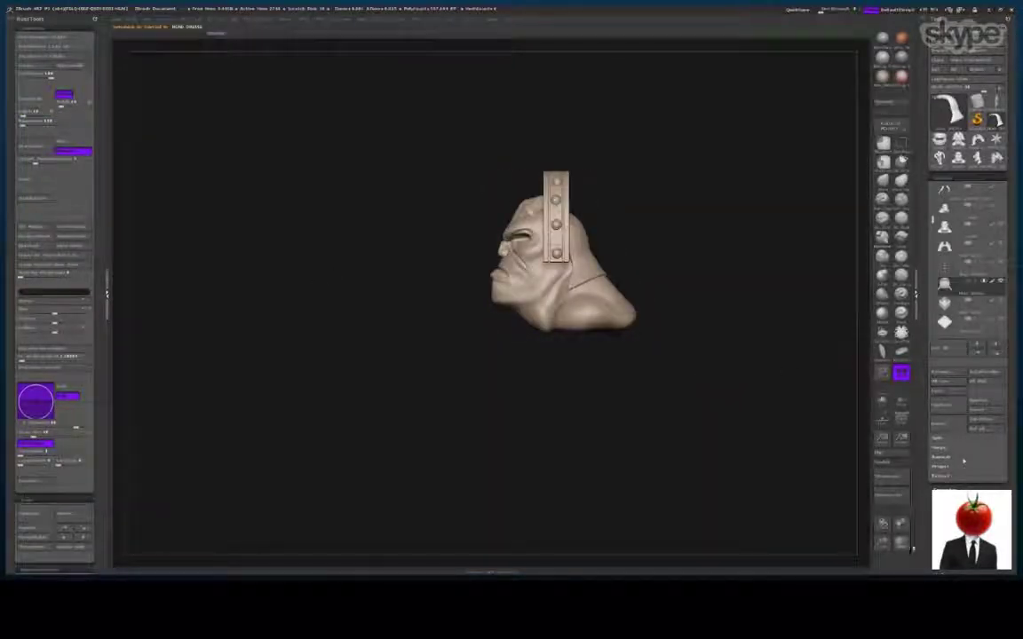
left_click_drag(887, 525, 923, 568)
key("shift+f")
key("shift+f")
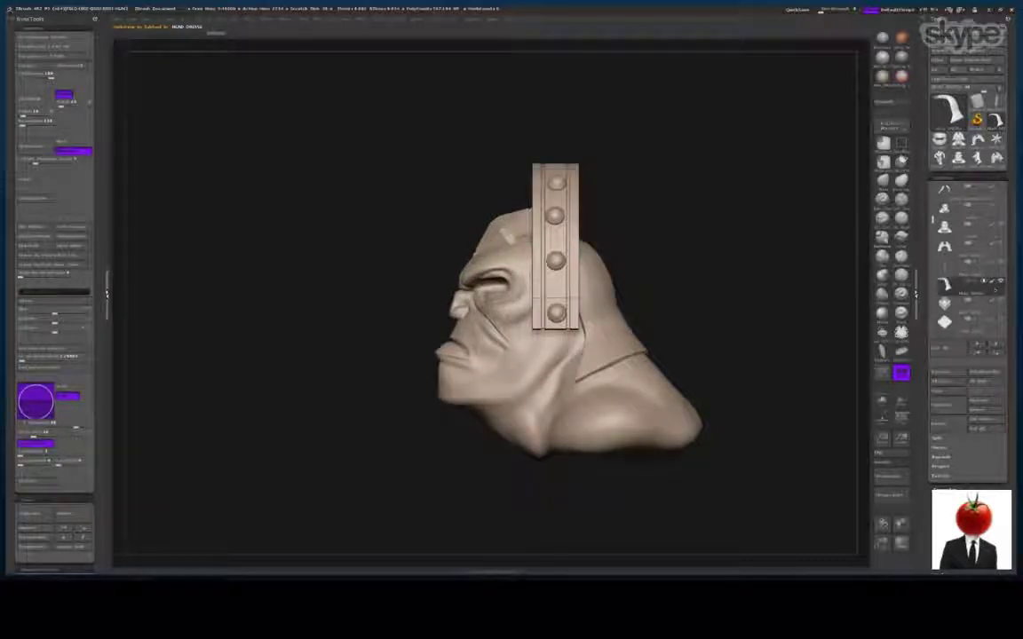
left_click(1001, 281)
key("shift+f")
key("shift+f")
left_click_drag(413, 327, 463, 324)
Raise the DynaMesh resolution and convert the isolated neck guard to a DynaMesh
left_click_drag(22, 122, 33, 123)
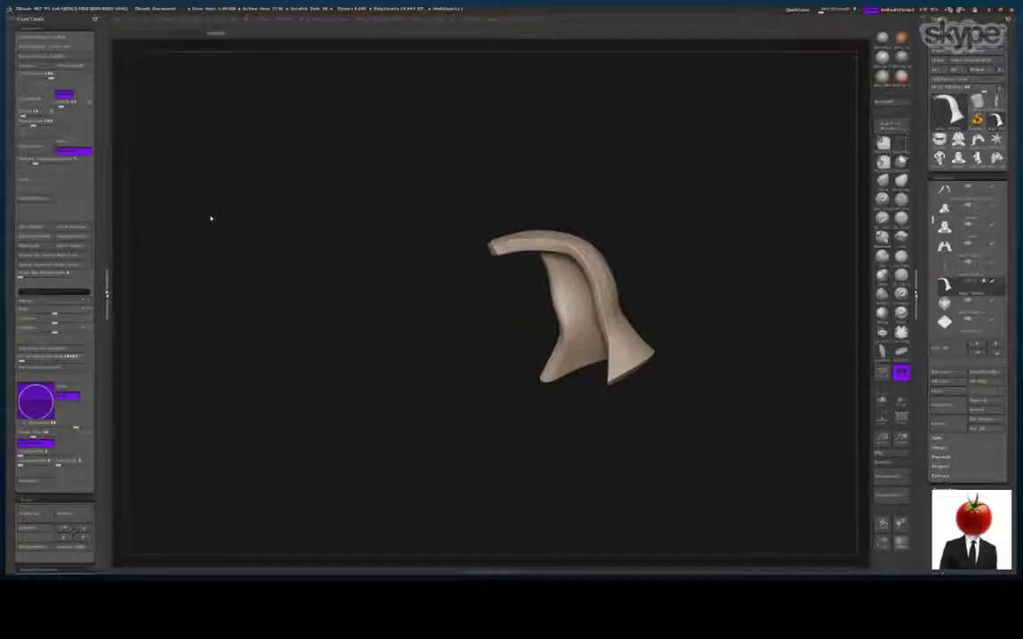
left_click(34, 98)
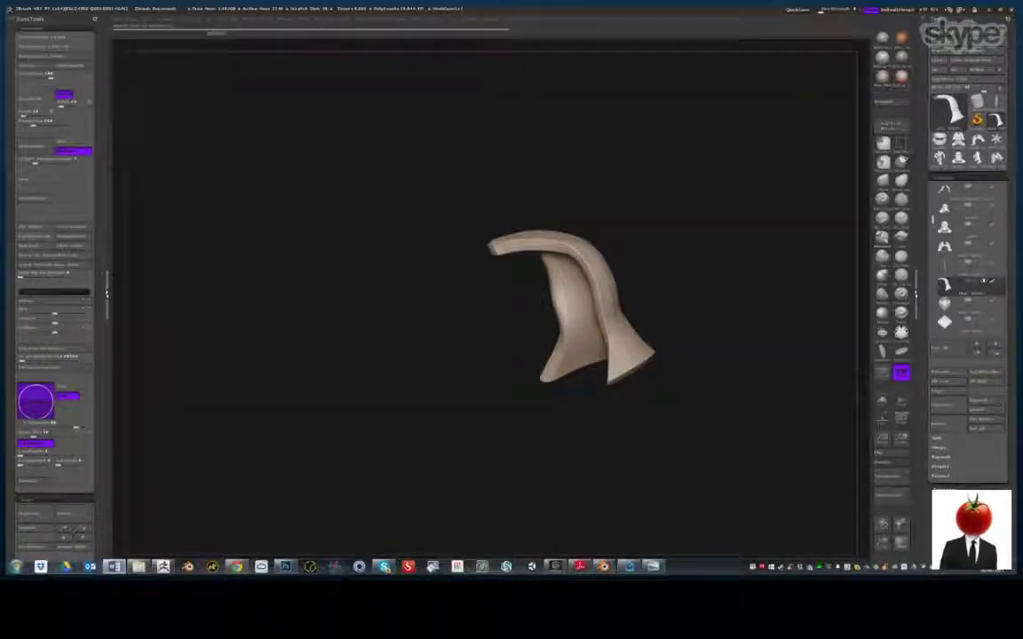
left_click_drag(344, 295, 487, 316)
left_click(342, 293, "ctrl")
left_click(348, 293, "ctrl")
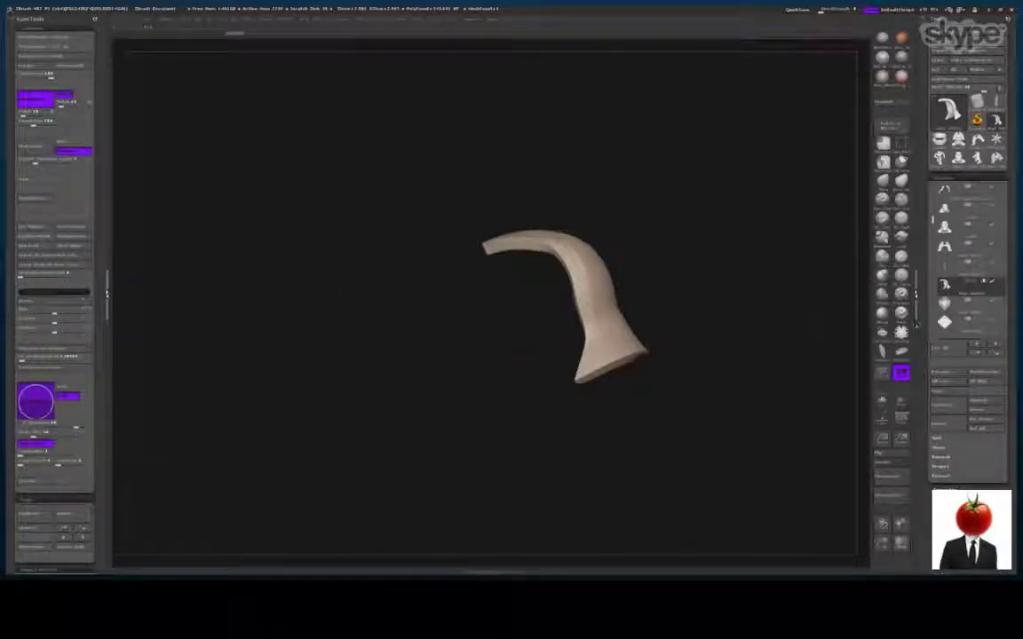
Examine the neck guard's wireframe and compare its mesh density before and after the DynaMesh conversion
left_click(1003, 282)
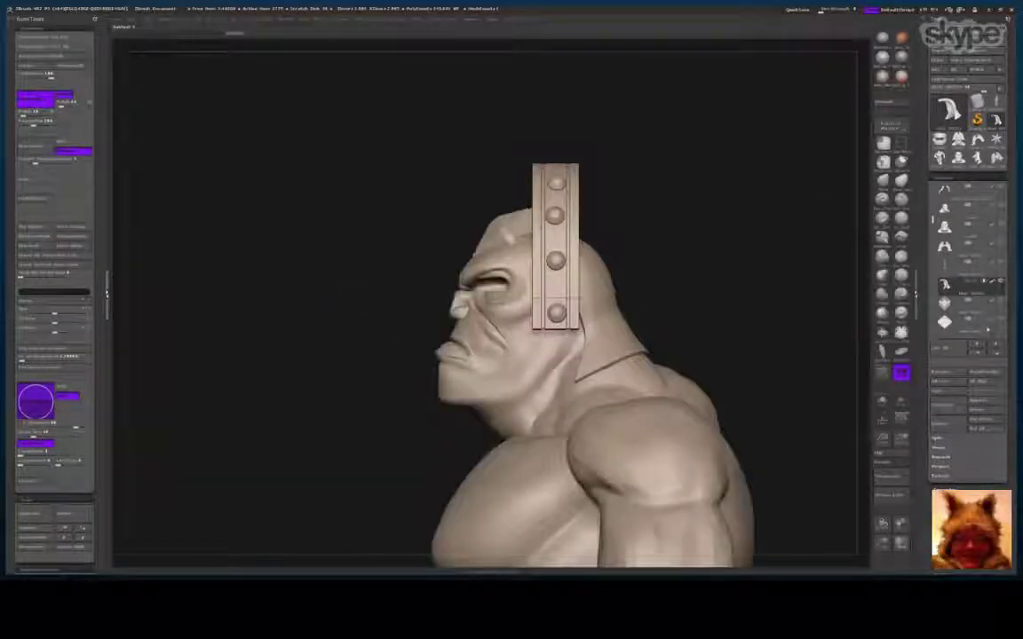
left_click(1002, 282)
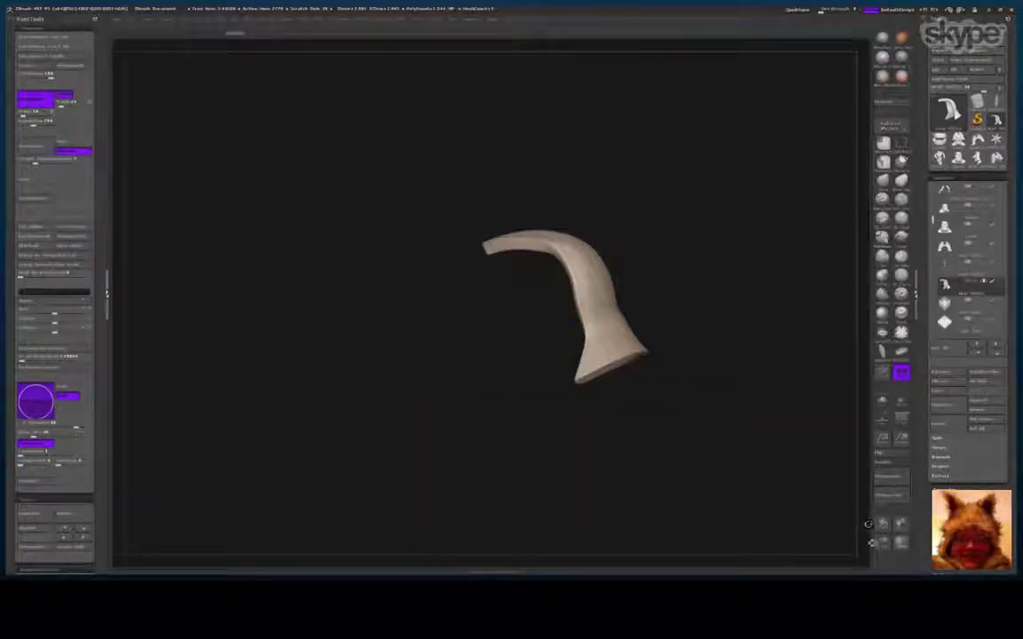
mouse_move(882, 543)
left_mouse_down()
mouse_move(908, 548)
mouse_move(950, 588)
left_mouse_up()
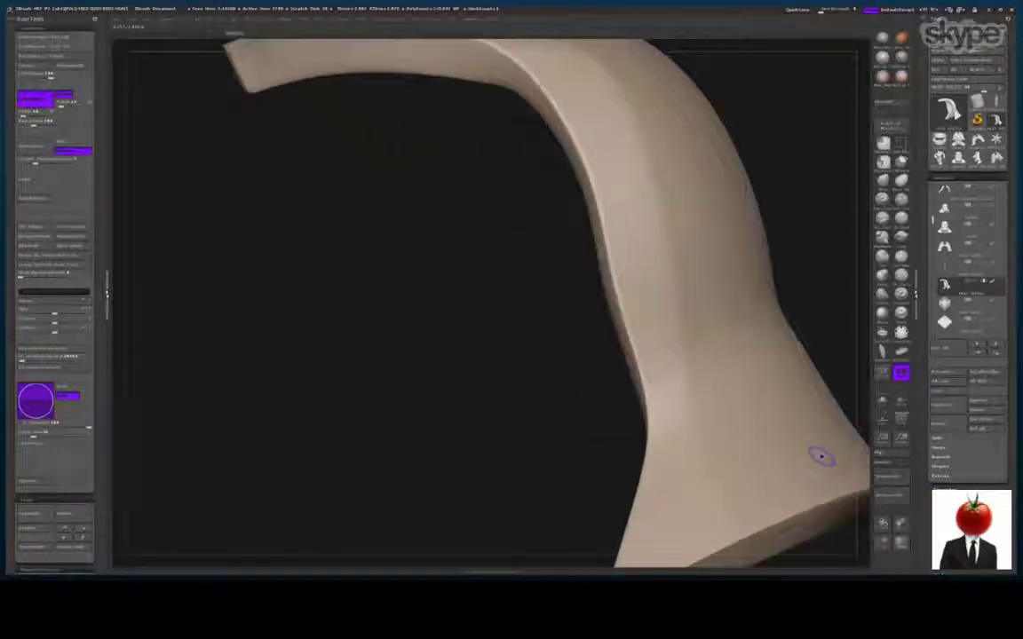
key("v")
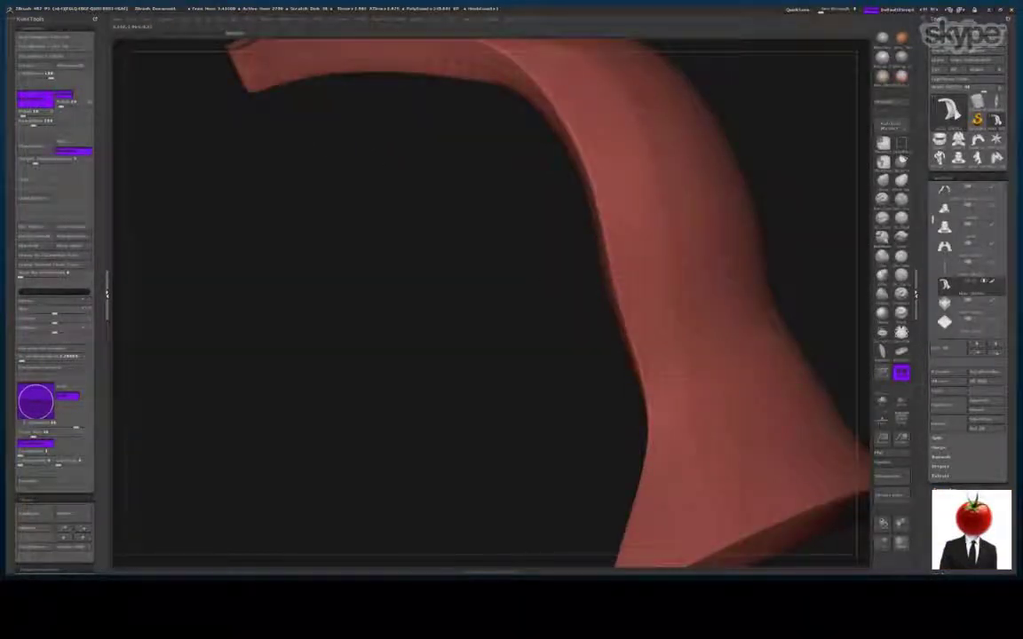
key("shift+f")
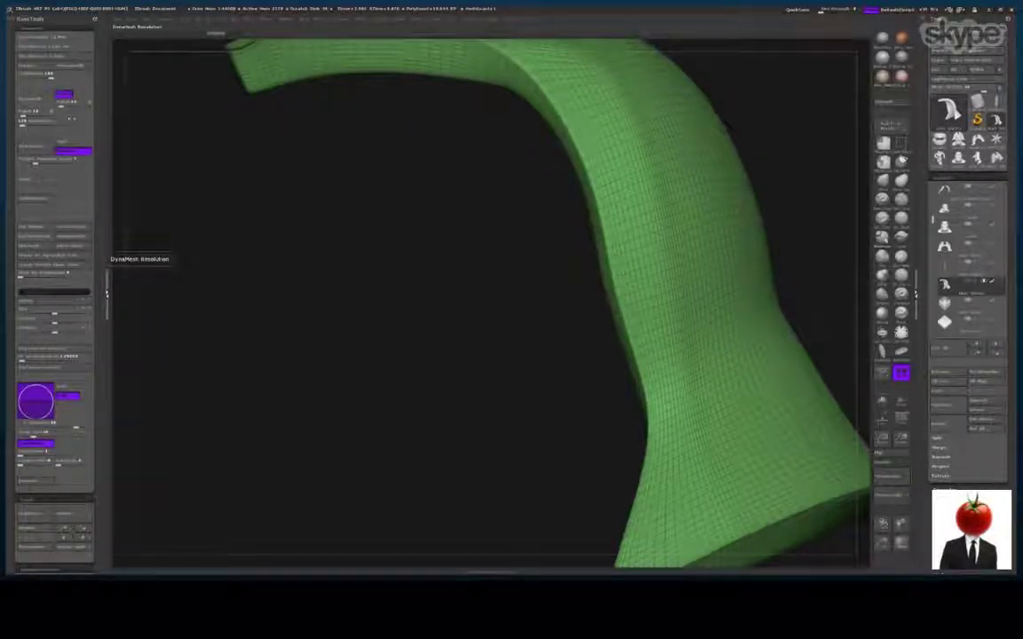
key("ctrl")
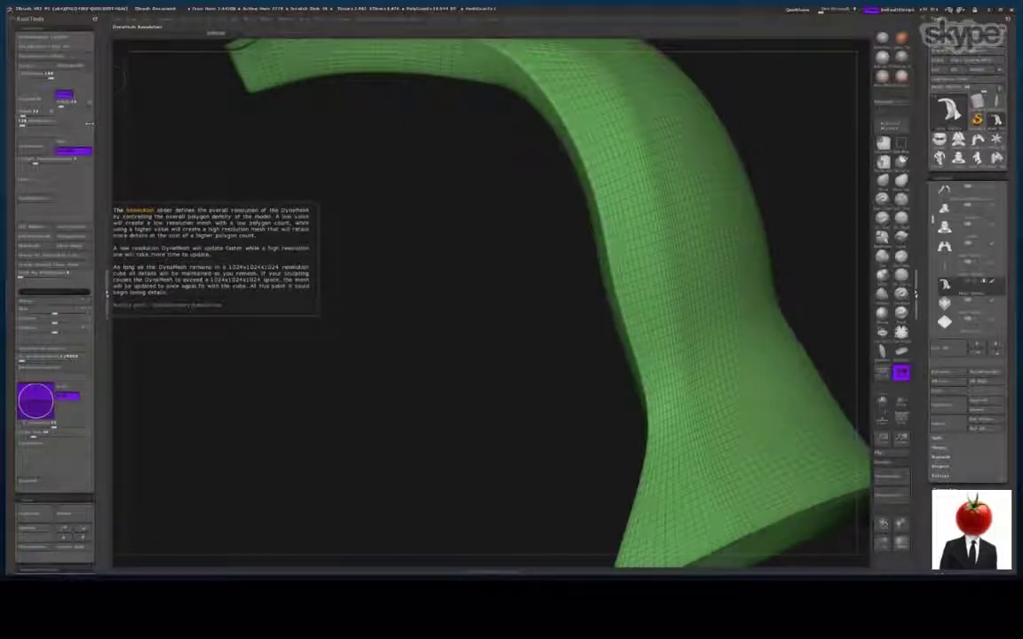
key("shift+f")
left_click_drag(399, 311, 275, 228)
key("shift+f")
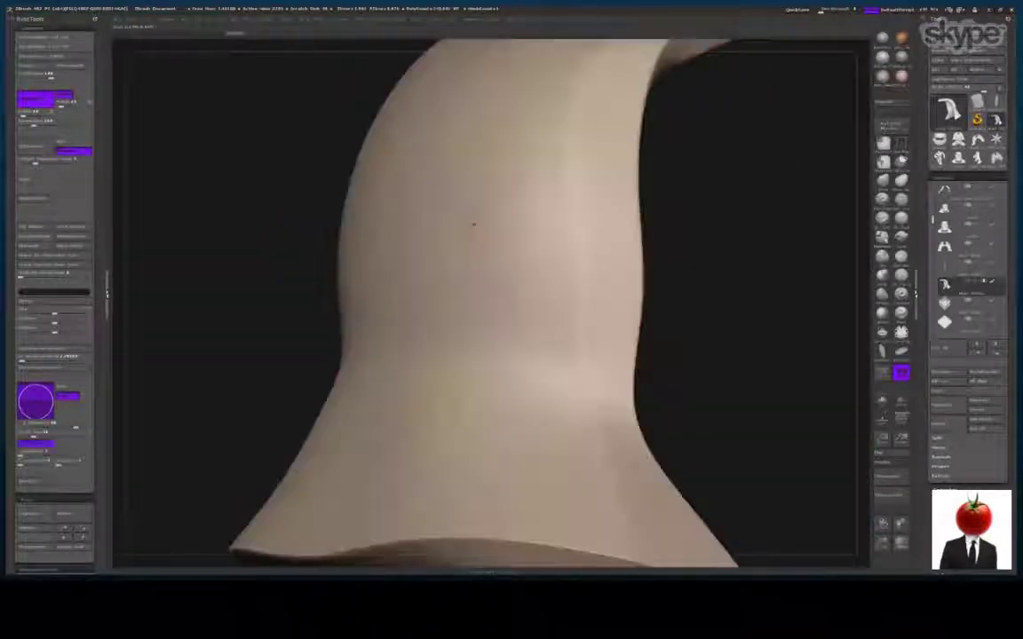
Insert a large sphere symmetrically on both sides of the neck guard, clear the mask and update the DynaMesh
key("b")
key("i")
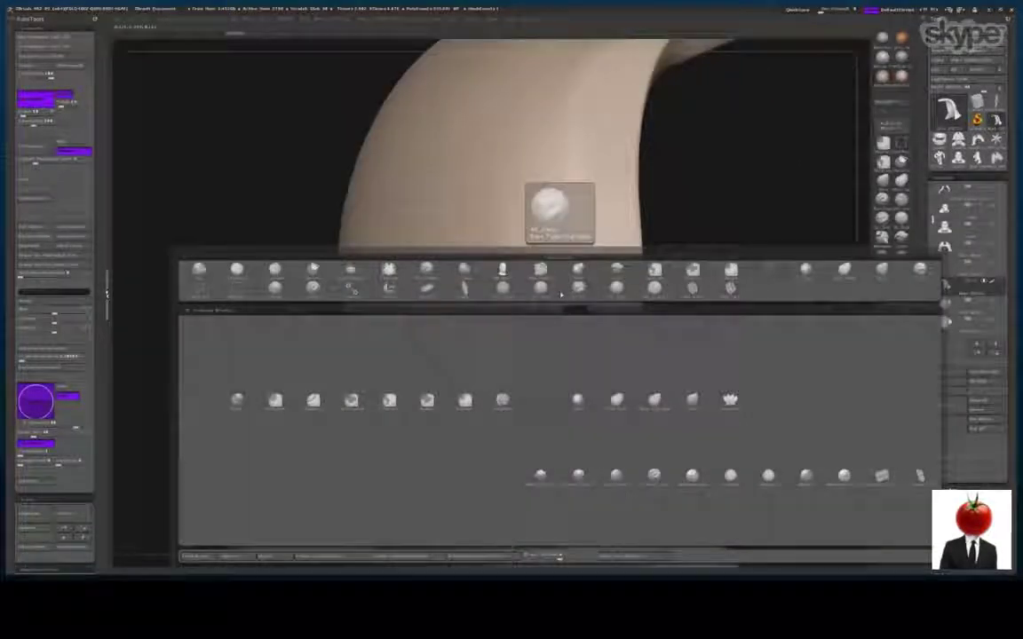
key("s")
left_click_drag(541, 227, 462, 257)
left_click_drag(227, 311, 391, 312)
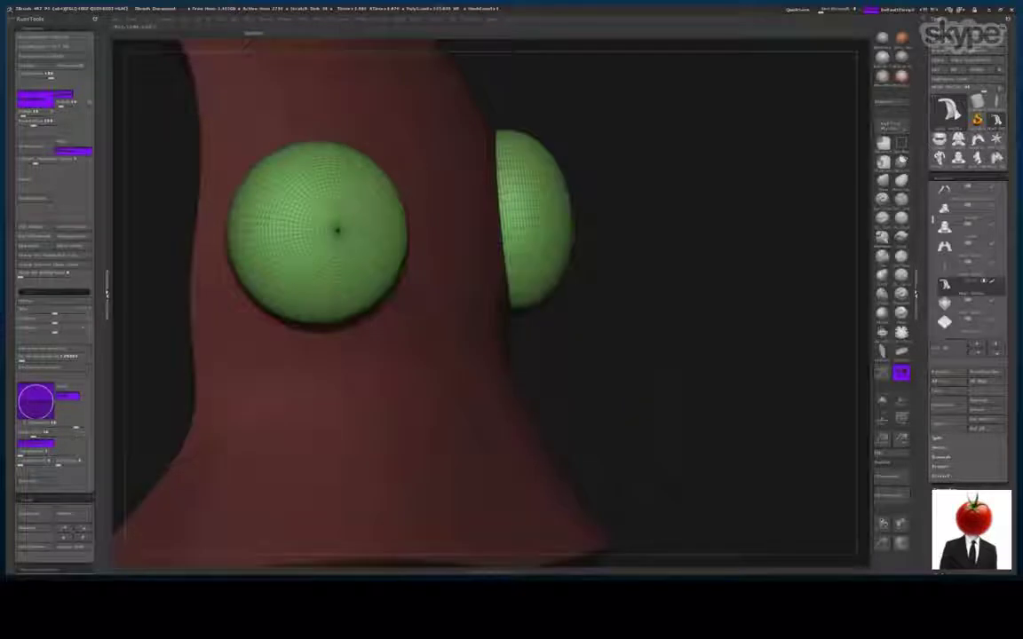
key("shift+f")
left_click_drag(679, 268, 766, 354, "ctrl")
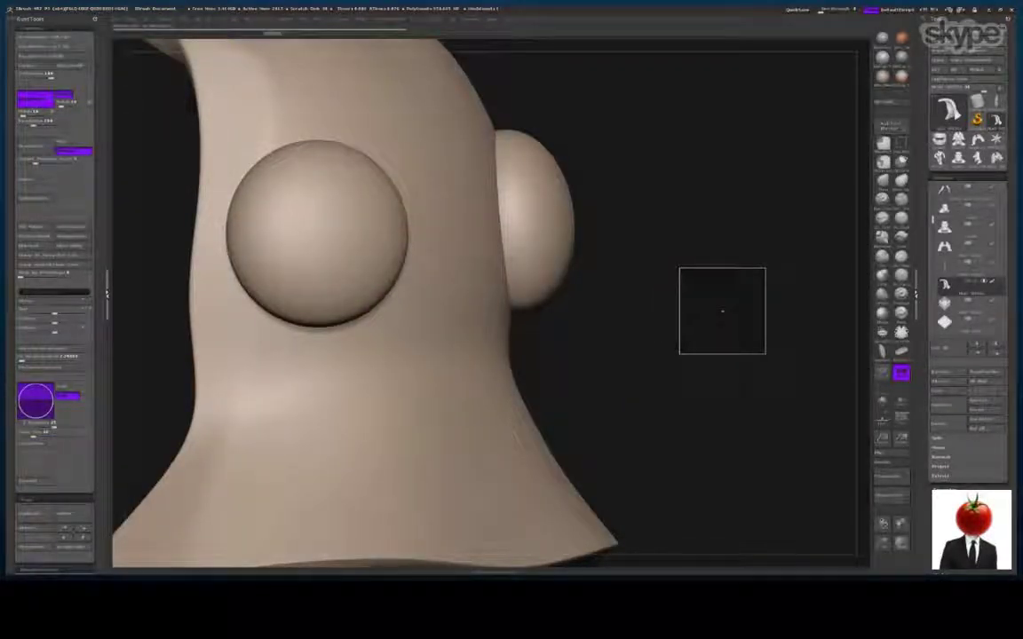
Undo the sphere insertion and the DynaMesh update on both sides of the neck guard
left_click_drag(796, 431, 702, 418)
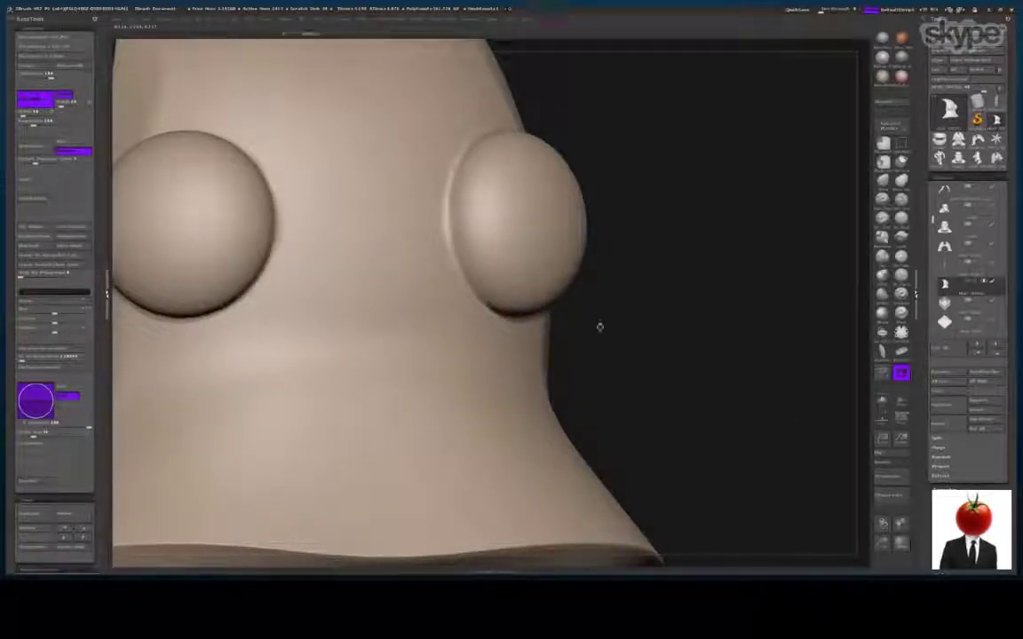
key("ctrl+z")
key("ctrl+z")
key("ctrl+z")
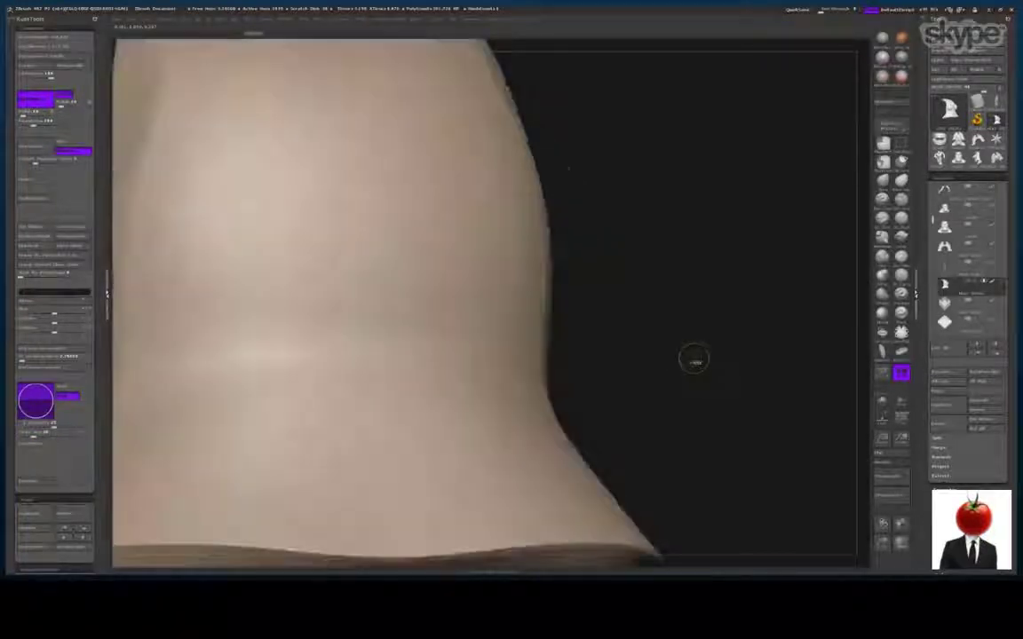
key("ctrl+z")
Smooth the surface along the crease where the helmet's rear cap flares into the neck guard
left_click_drag(778, 466, 706, 349)
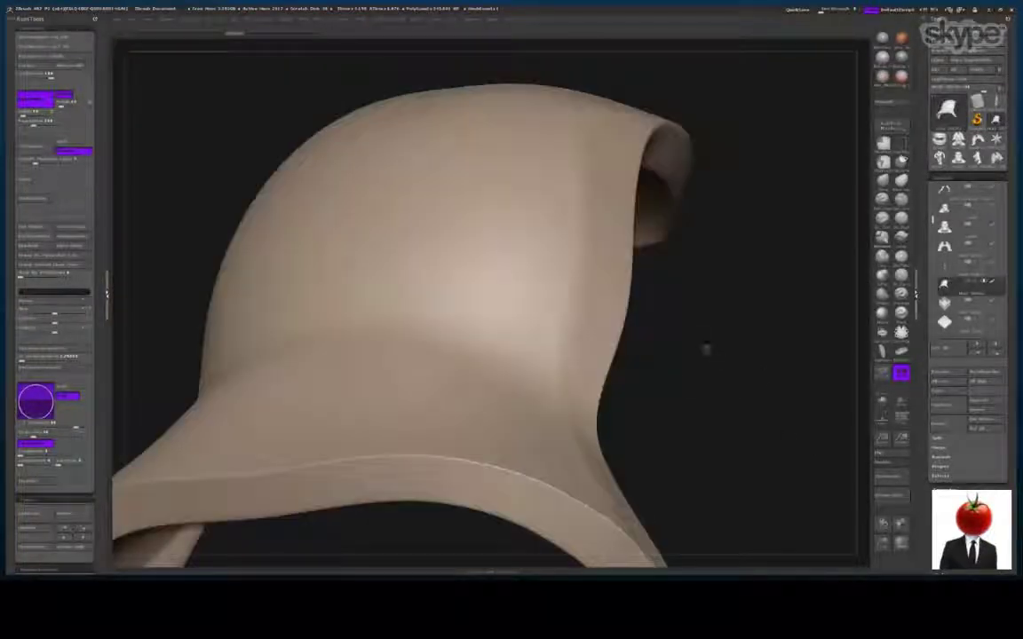
mouse_move(858, 535)
left_mouse_down("alt")
mouse_move(857, 523)
mouse_move(344, 230)
mouse_move(400, 275)
mouse_move(417, 253)
left_mouse_up("alt")
mouse_move(211, 258)
left_mouse_down()
mouse_move(315, 267)
mouse_move(306, 222)
left_mouse_up()
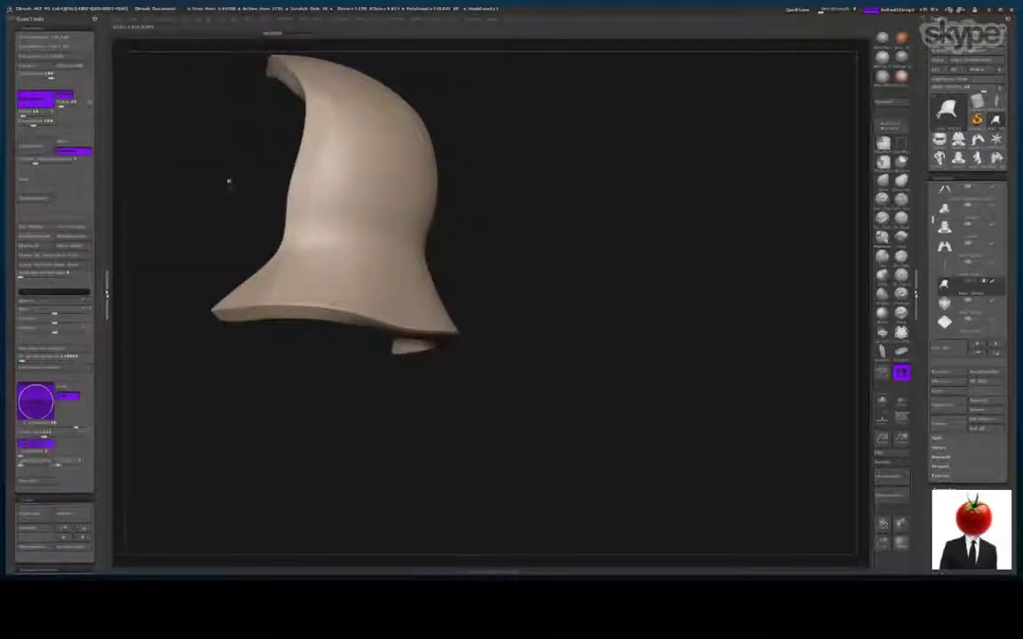
mouse_move(228, 183)
left_mouse_down()
mouse_move(451, 160)
mouse_move(404, 145)
mouse_move(323, 308)
left_mouse_up()
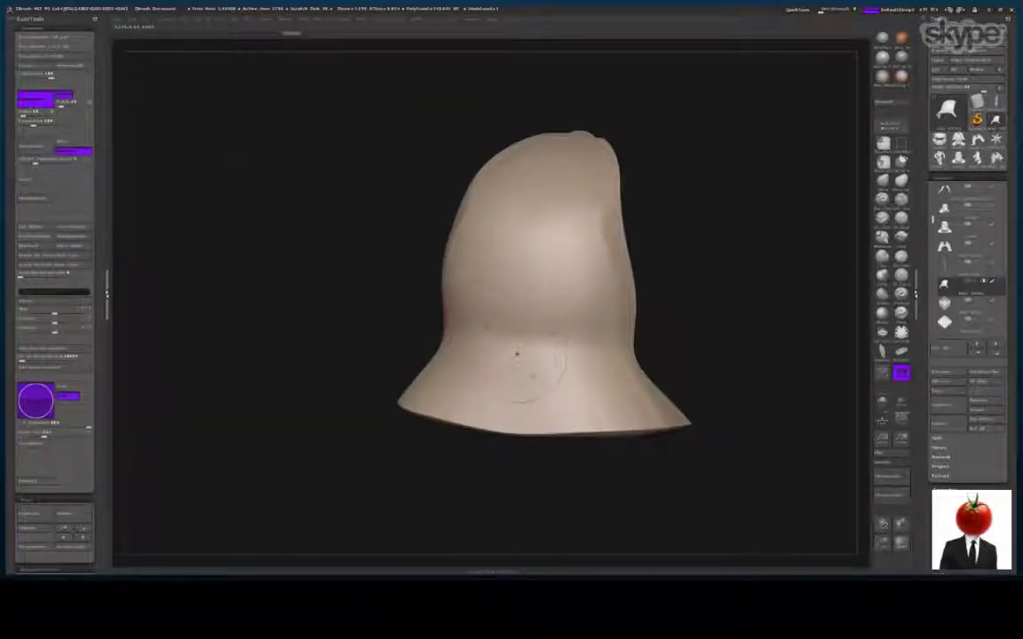
left_click_drag(516, 354, 552, 348, "shift")
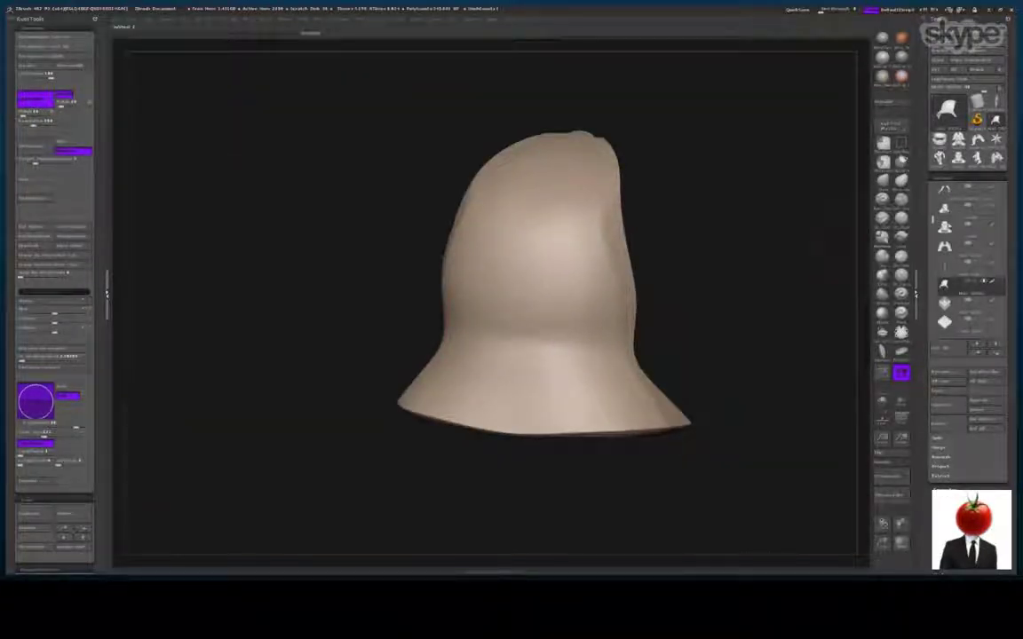
Select the head subtool and switch its display from the red look to the beige material
left_click(946, 212)
key("v")
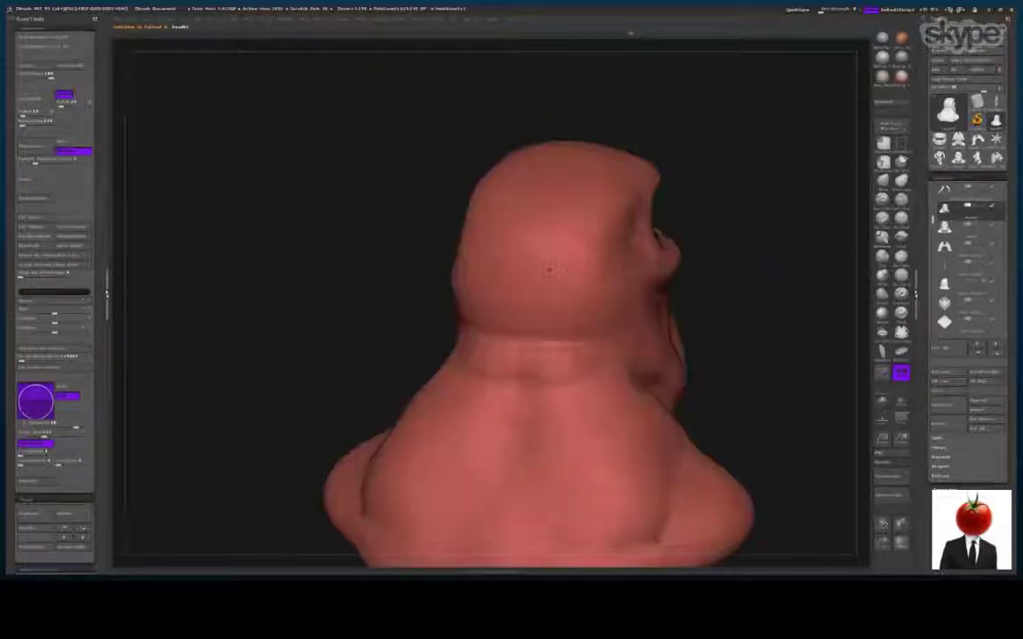
left_click_drag(299, 265, 444, 330)
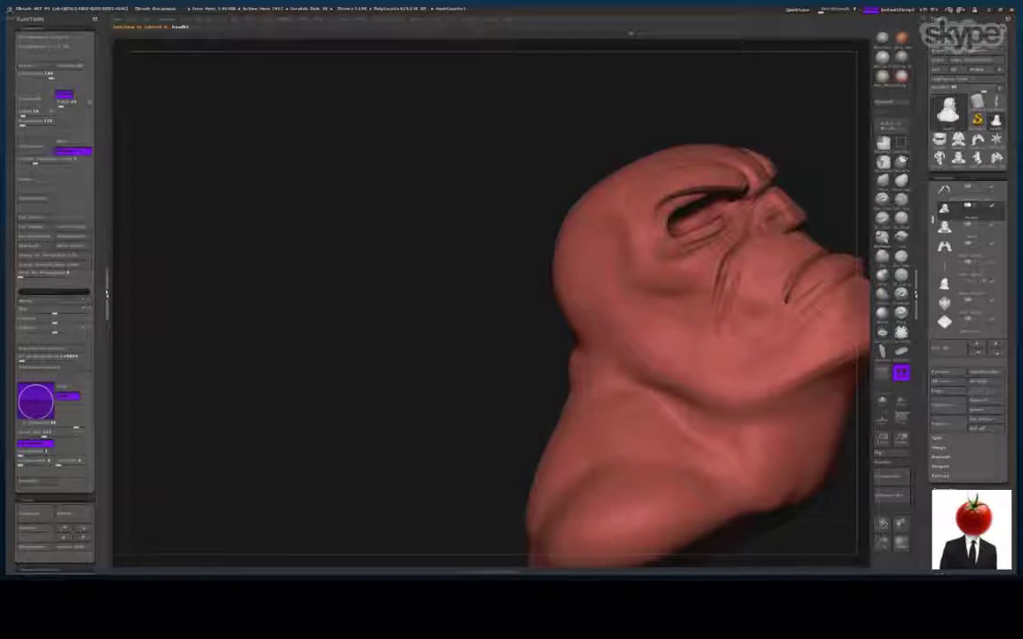
left_click_drag(488, 192, 510, 200)
left_click_drag(373, 222, 347, 373)
left_click(882, 77)
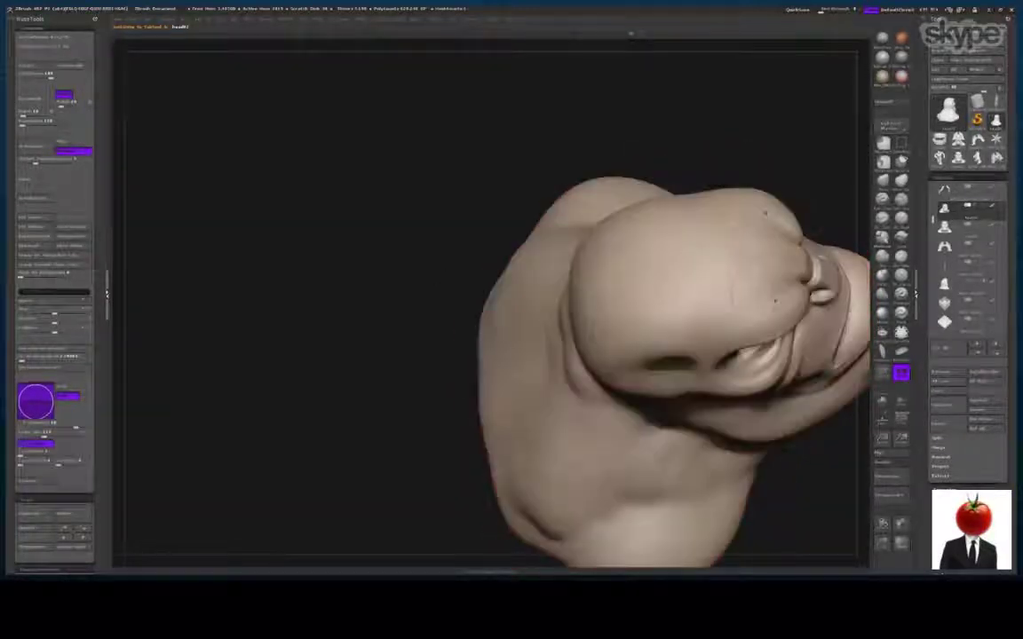
Try carving crossed strokes into the crown of the head and undo them
left_click_drag(799, 234, 744, 192, "shift")
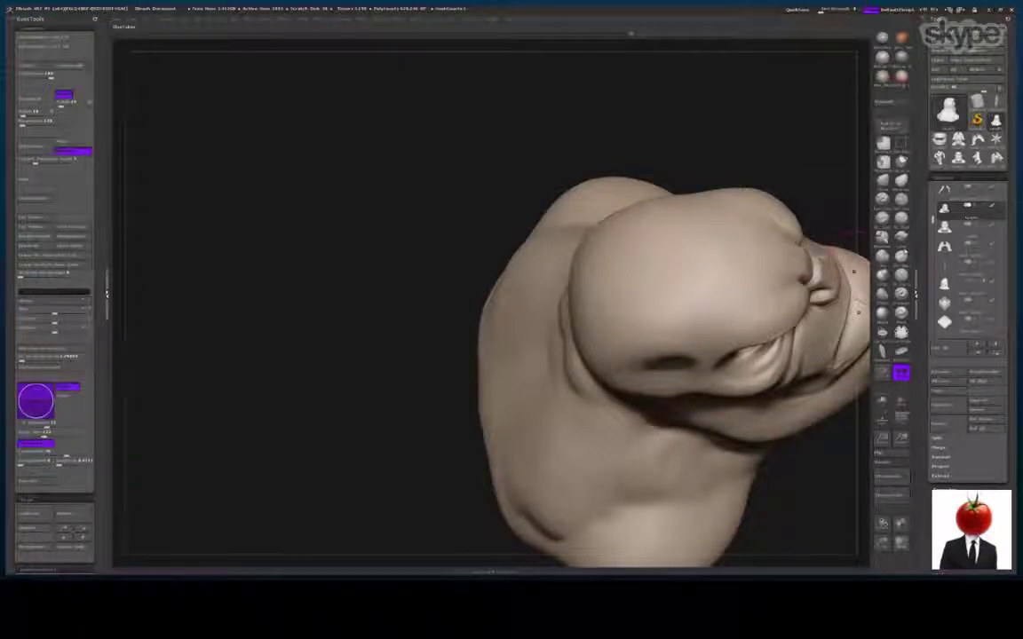
left_click(900, 283)
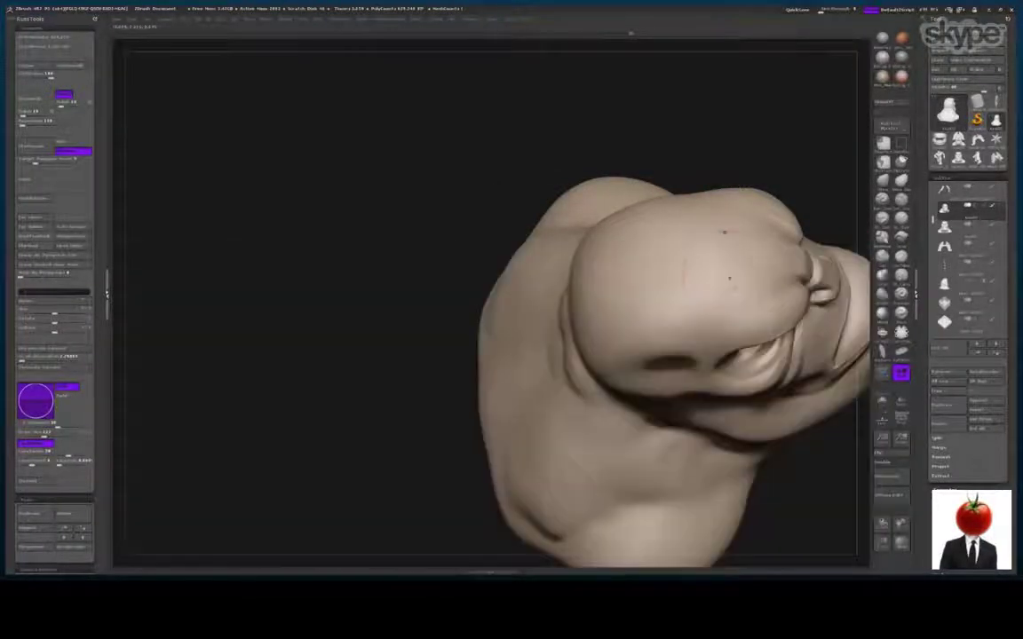
left_click_drag(766, 286, 646, 290)
key("ctrl+z")
left_click_drag(759, 238, 708, 312)
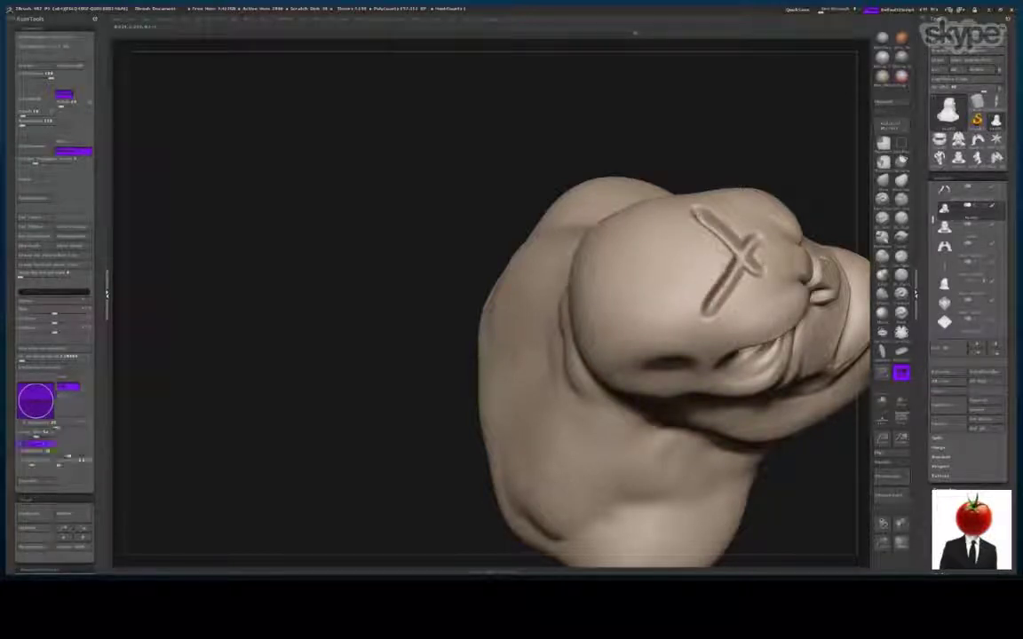
left_click_drag(707, 275, 632, 290)
key("ctrl+z")
key("ctrl+z")
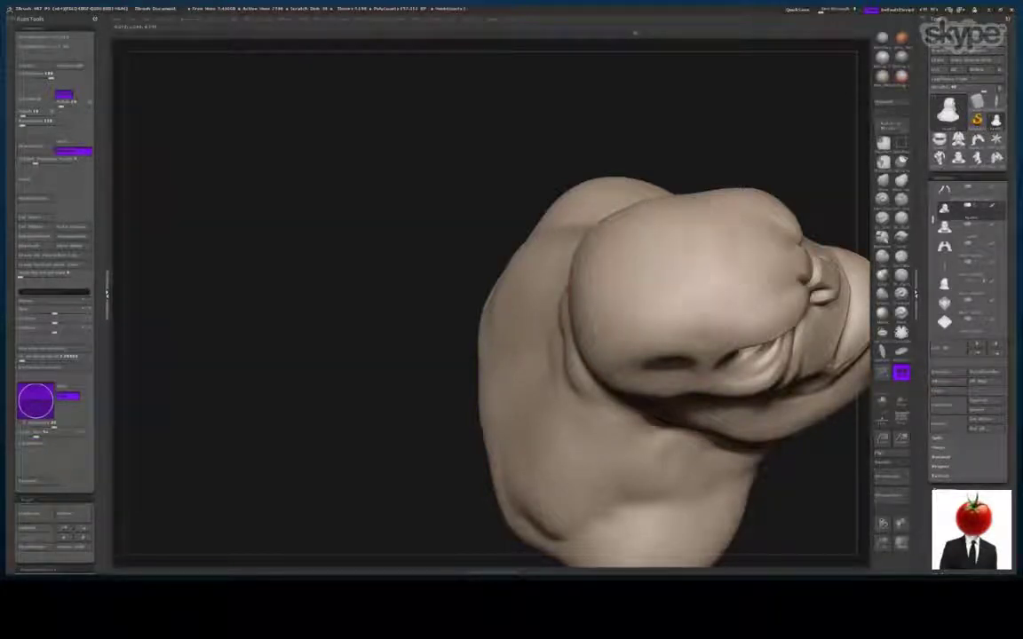
Select the curved armor piece covering the back of the head and briefly check its polygroups
left_click_drag(364, 297, 357, 208)
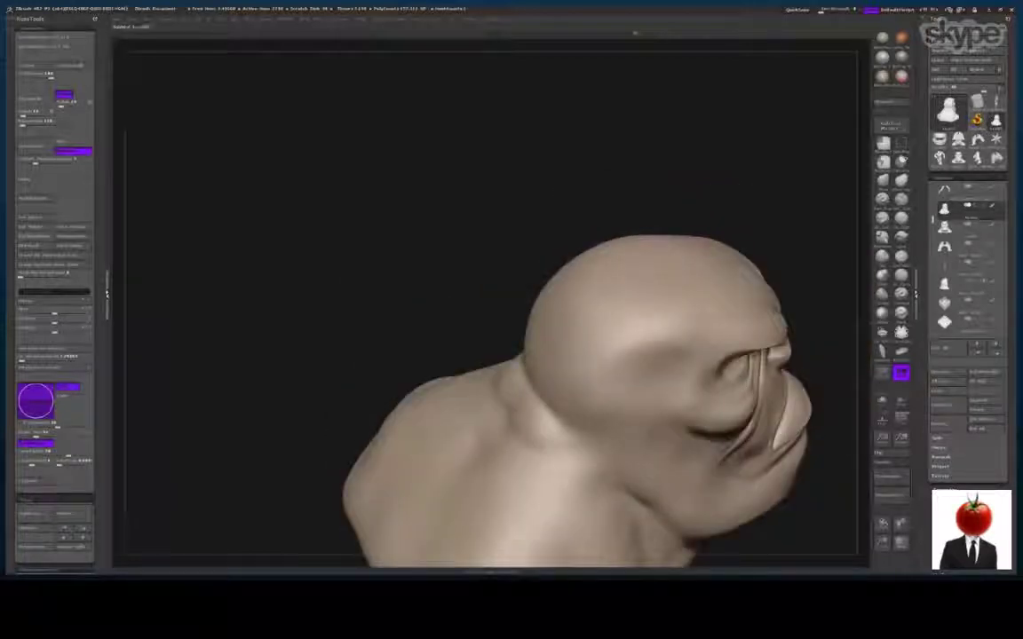
left_click_drag(933, 222, 947, 243)
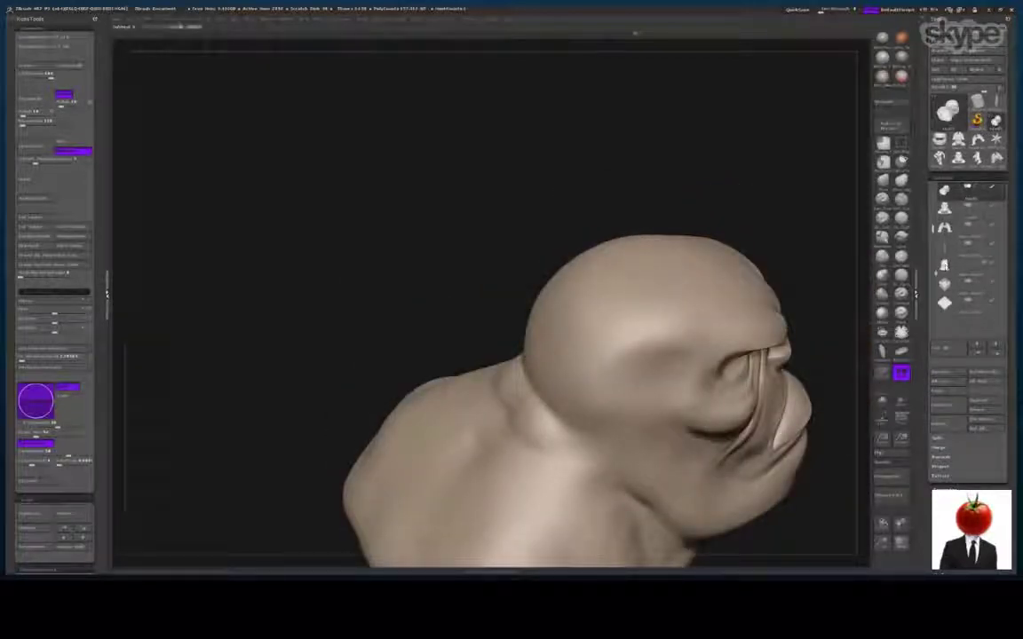
left_click(949, 266)
left_click_drag(730, 318, 626, 322, "shift")
key("shift+f")
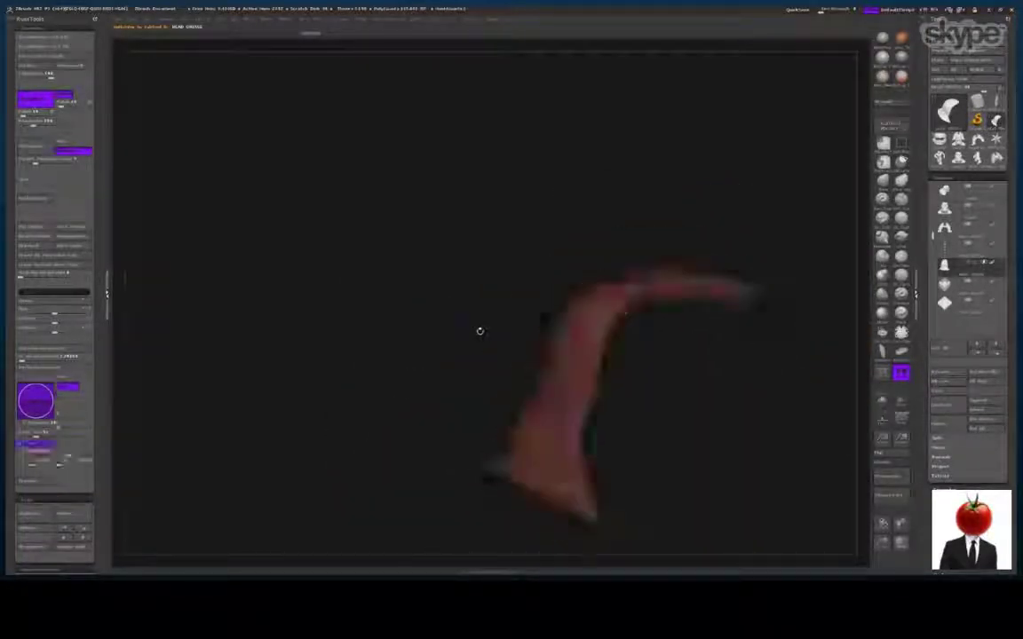
key("shift+f")
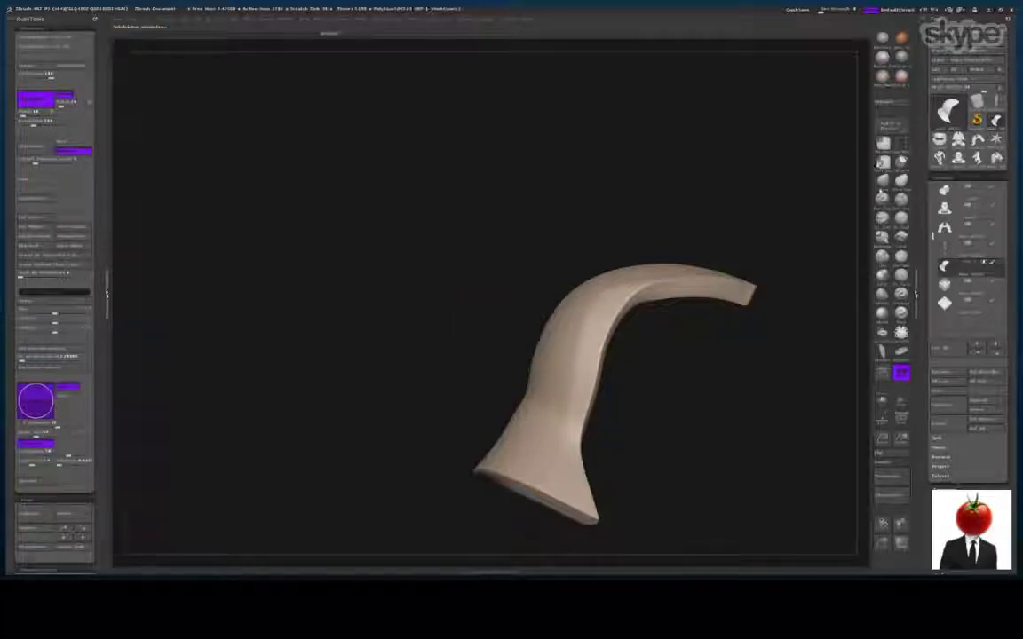
mouse_move(742, 182)
left_mouse_down()
mouse_move(782, 186)
mouse_move(764, 120)
left_mouse_up()
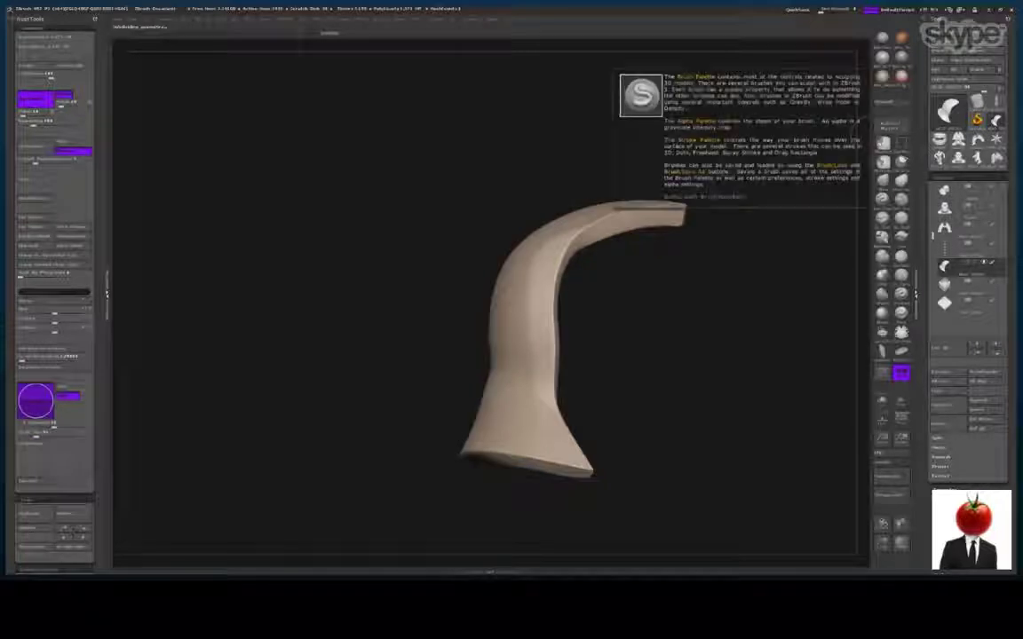
Try masking three horizontal bands across the head armor from its side, with an unmasked gap between each
left_click_drag(436, 384, 615, 421, "ctrl")
left_click_drag(457, 327, 600, 351, "ctrl")
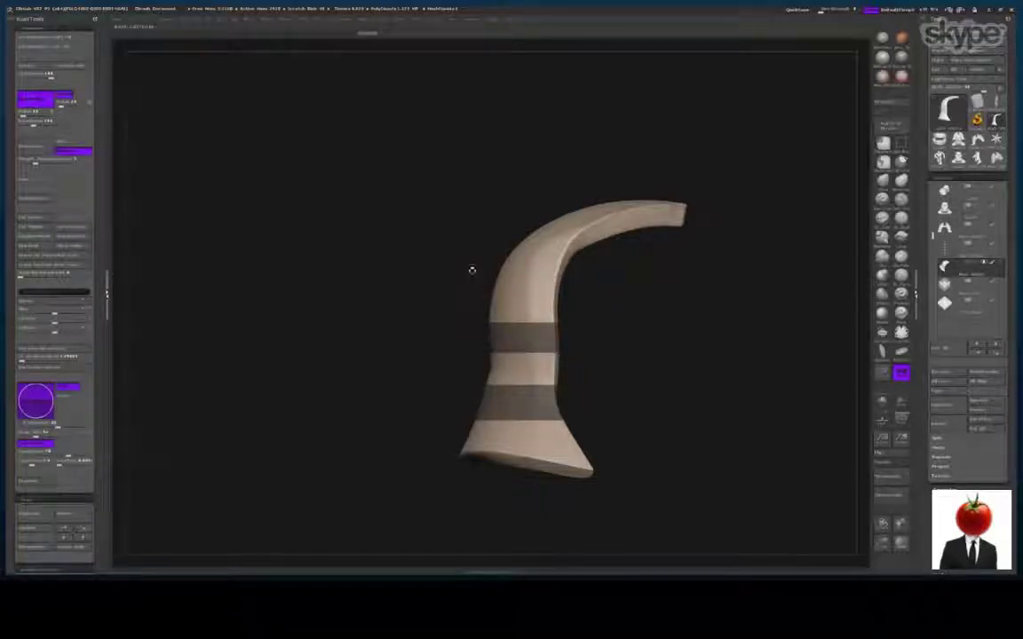
left_click_drag(462, 273, 607, 296, "ctrl")
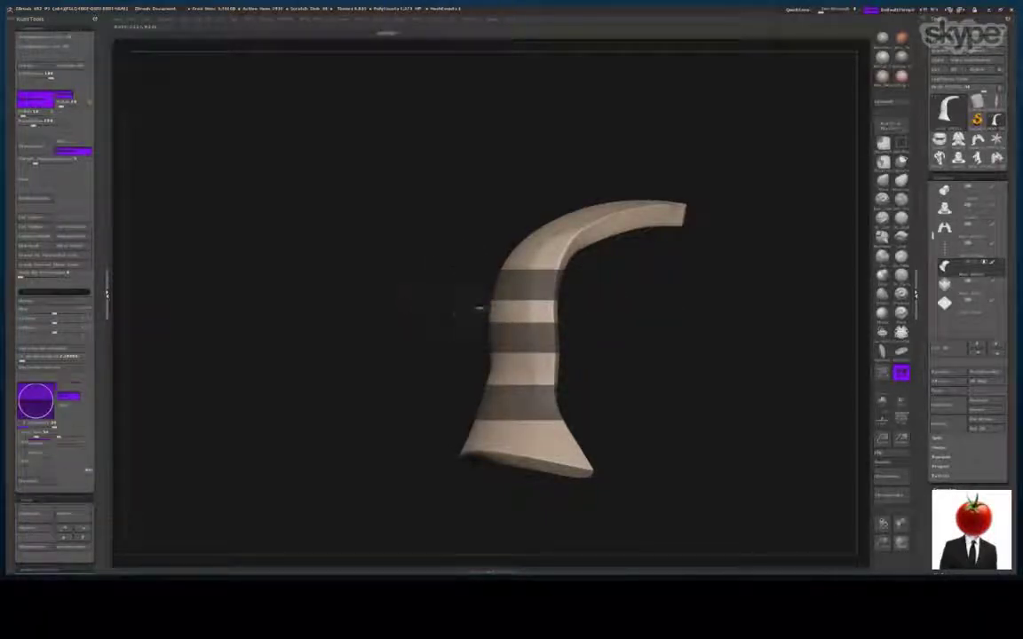
left_click_drag(466, 267, 595, 293, "ctrl")
left_click_drag(392, 327, 536, 334)
mouse_move(642, 372)
left_mouse_down("alt")
mouse_move(507, 360)
mouse_move(526, 389)
mouse_move(537, 383)
left_mouse_up("alt")
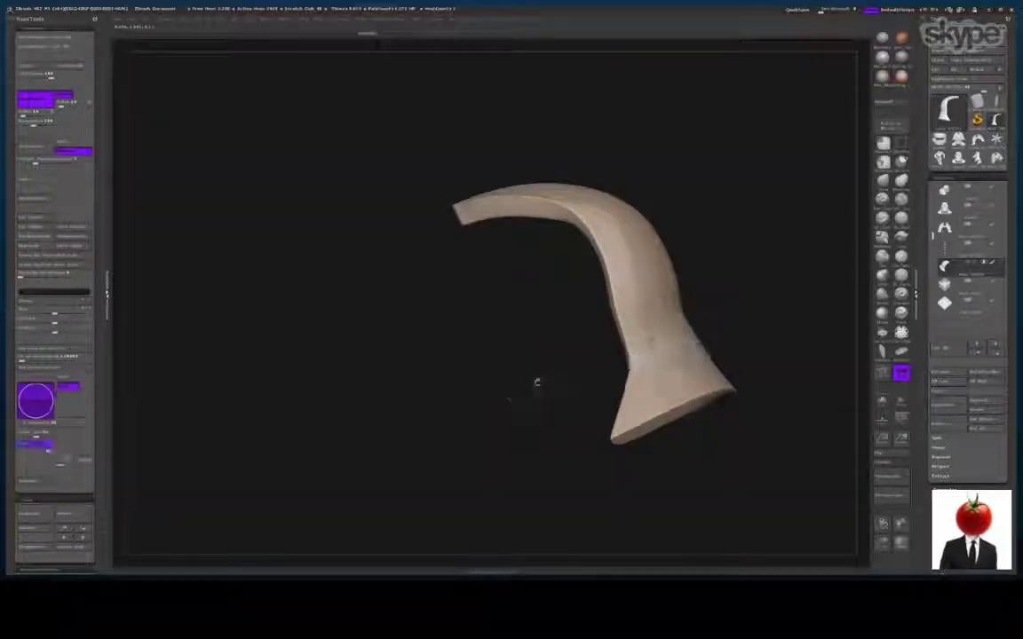
Mask three evenly spaced horizontal bands across the head armor and invert the mask
left_click_drag(486, 338, 691, 372)
left_click_drag(510, 390, 675, 427, "ctrl")
left_click_drag(571, 349, 649, 341, "ctrl")
left_click_drag(530, 271, 658, 302, "ctrl")
left_click_drag(450, 340, 356, 344, "shift")
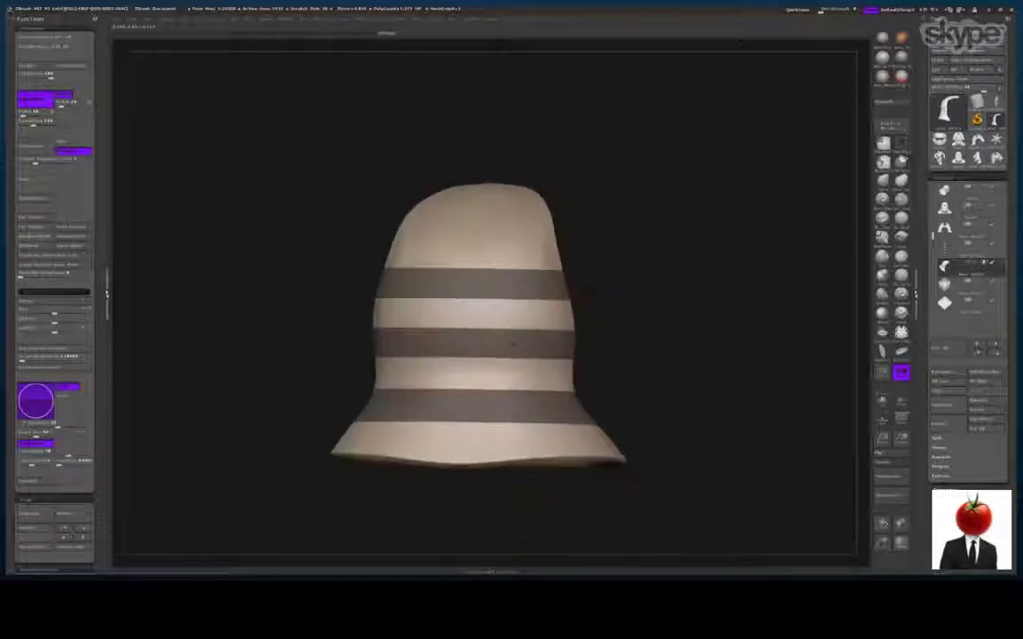
left_click(723, 358, "ctrl")
Inflate the three unmasked bands of the head armor into raised plates and clear the mask
left_click_drag(732, 361, 637, 357)
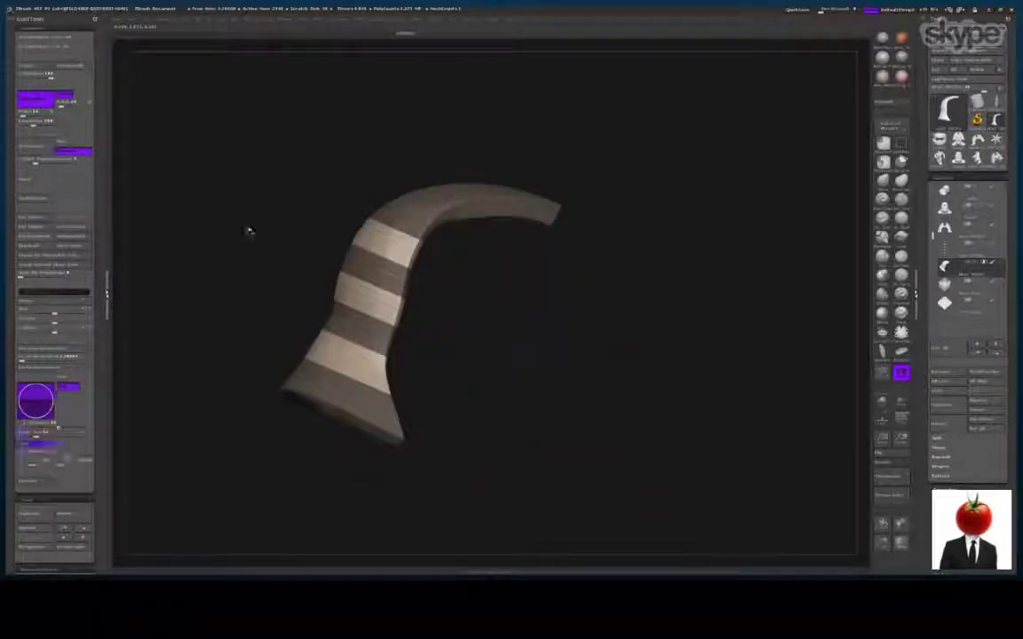
left_click(42, 293)
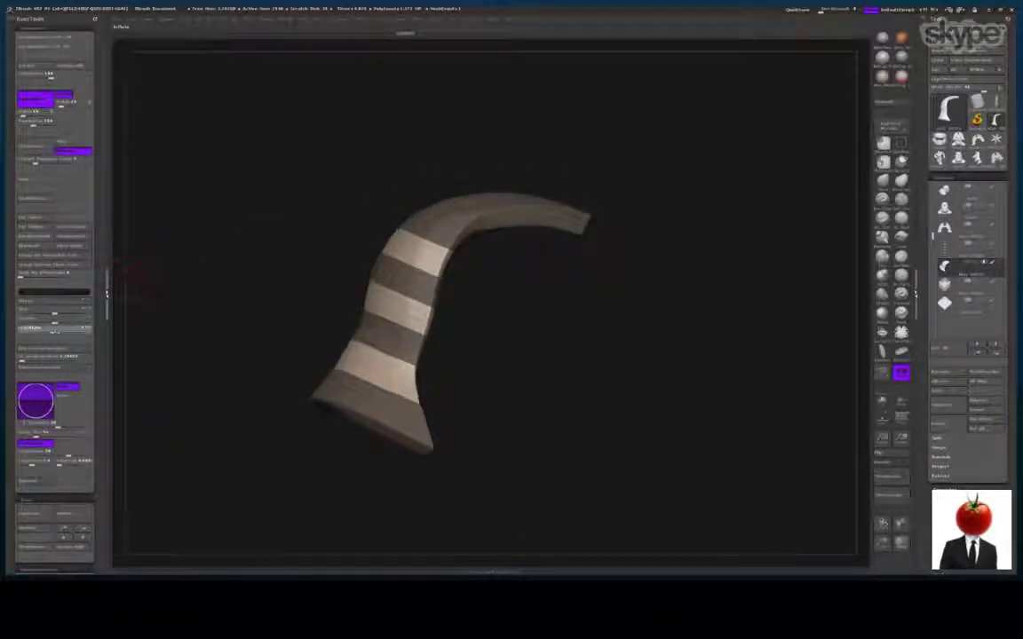
left_click_drag(54, 331, 68, 330)
left_click_drag(250, 329, 284, 293)
left_click_drag(800, 319, 817, 327, "ctrl")
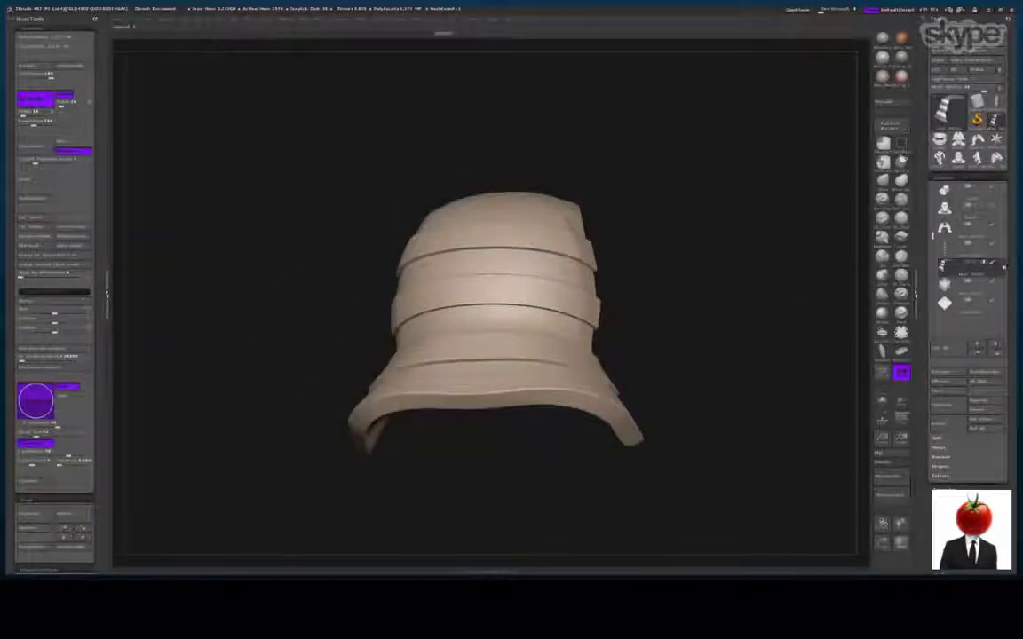
Show the complete figure again and select the studded side headdress subtool in Move mode
left_click(1003, 265)
left_click_drag(791, 490, 711, 522)
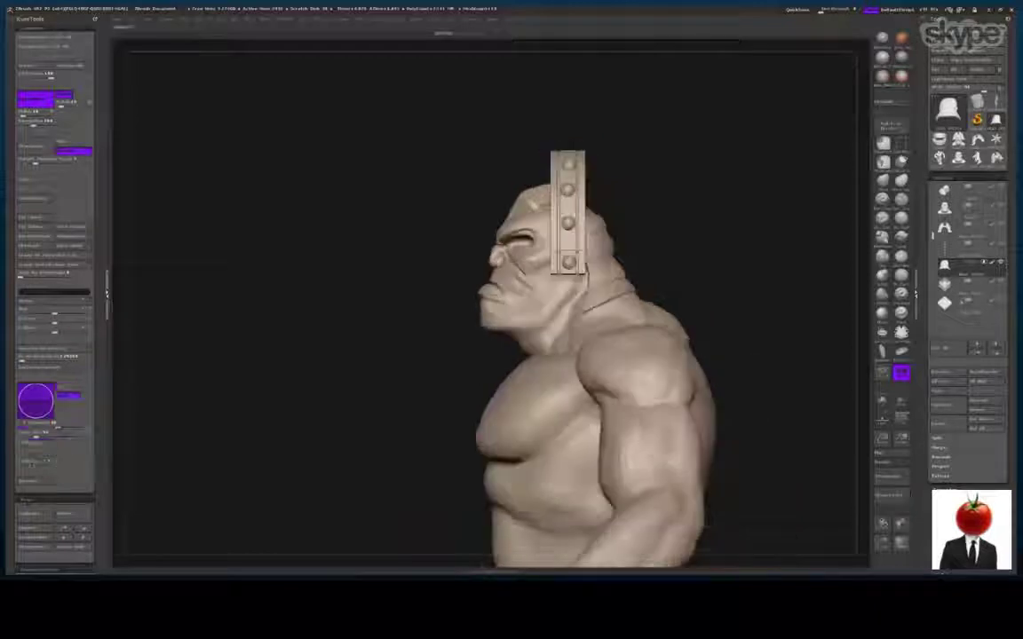
left_click(962, 291)
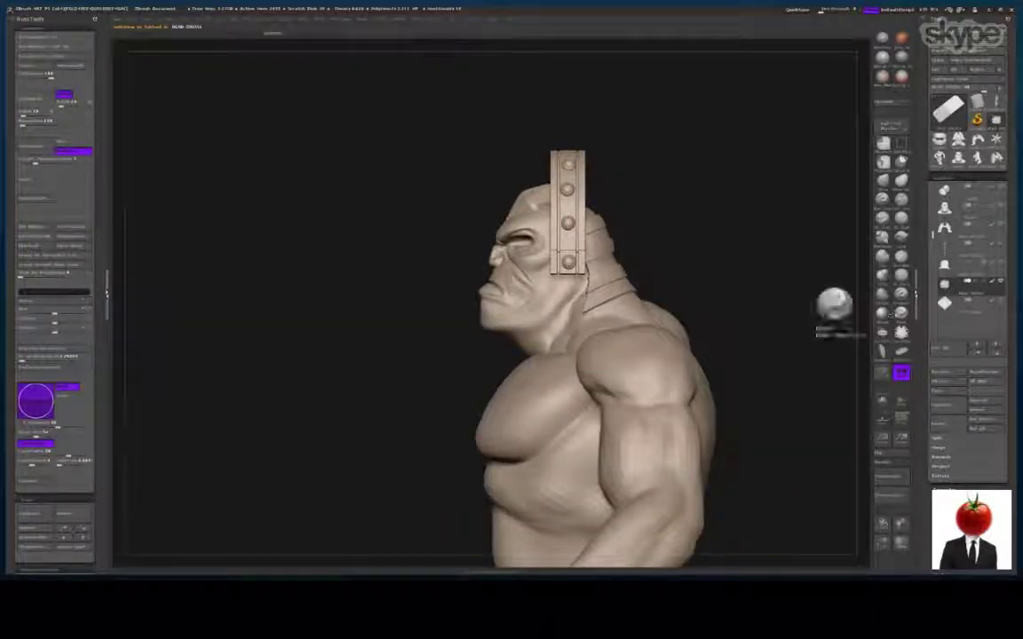
left_click_drag(835, 435, 835, 510, "alt")
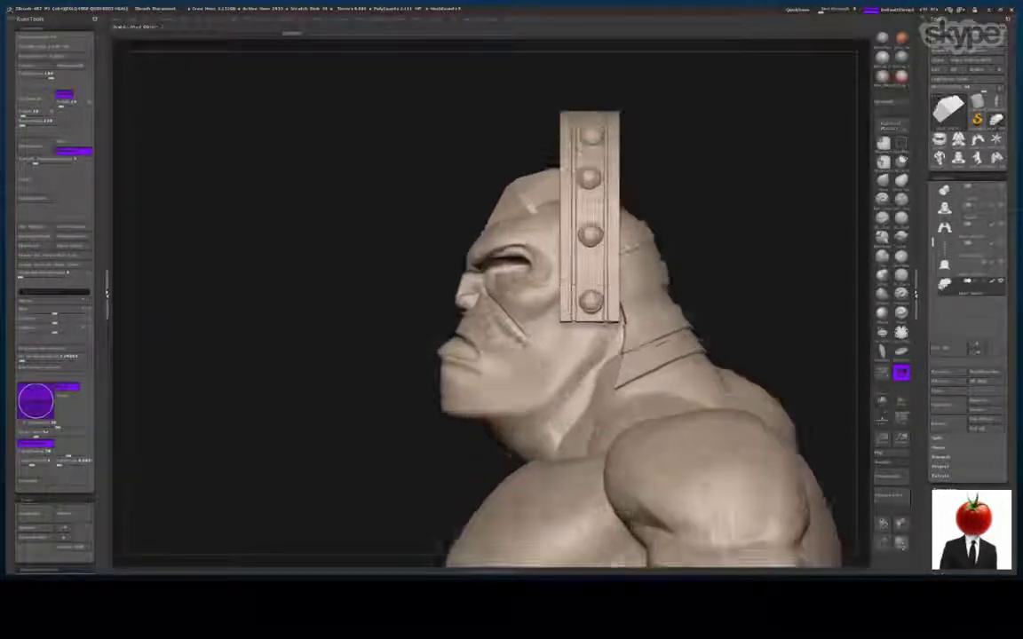
key("w")
Examine how the headdress fits the head from the front, the sides and at full-figure distance
left_click_drag(524, 206, 455, 202, "shift")
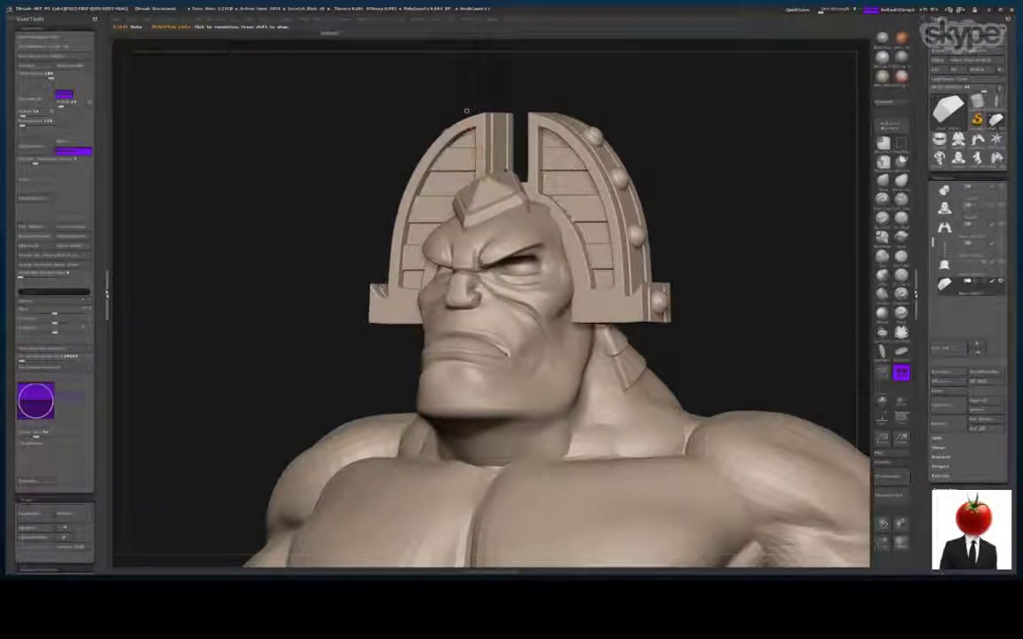
left_click_drag(467, 111, 406, 119)
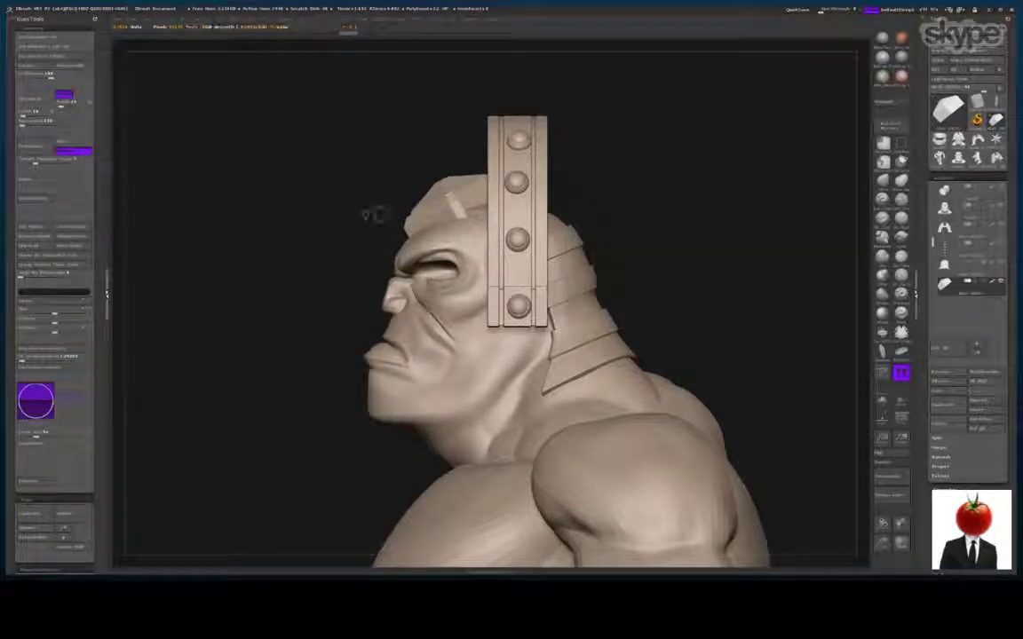
left_click_drag(367, 173, 423, 174)
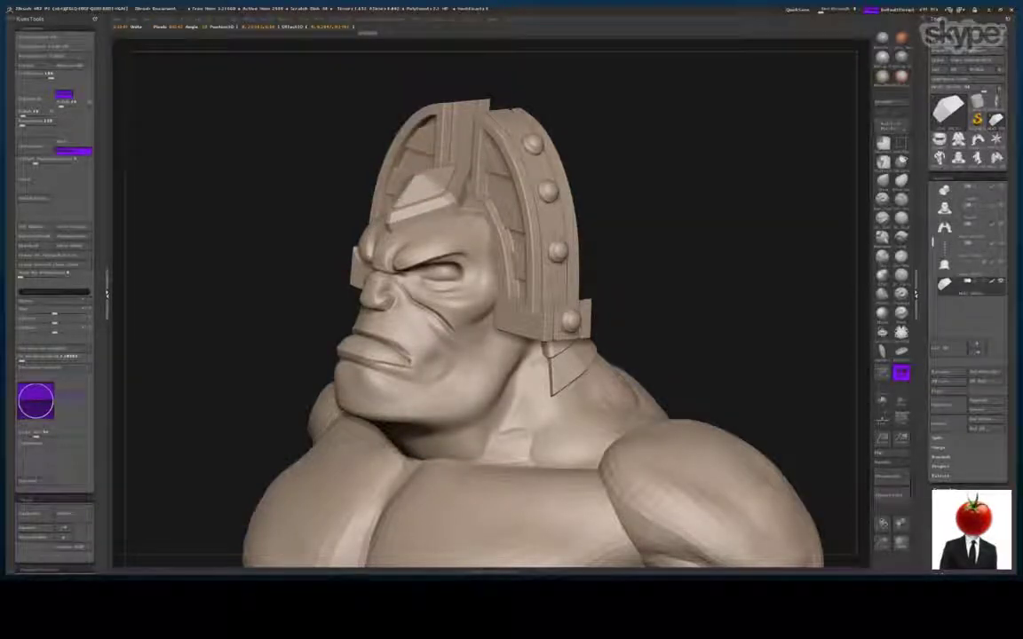
left_click_drag(396, 106, 445, 93)
left_click_drag(245, 223, 400, 222)
left_click_drag(711, 334, 560, 337)
mouse_move(711, 356)
left_mouse_down("alt")
mouse_move(737, 293)
mouse_move(710, 355)
left_mouse_up("alt")
left_click_drag(694, 278, 448, 377)
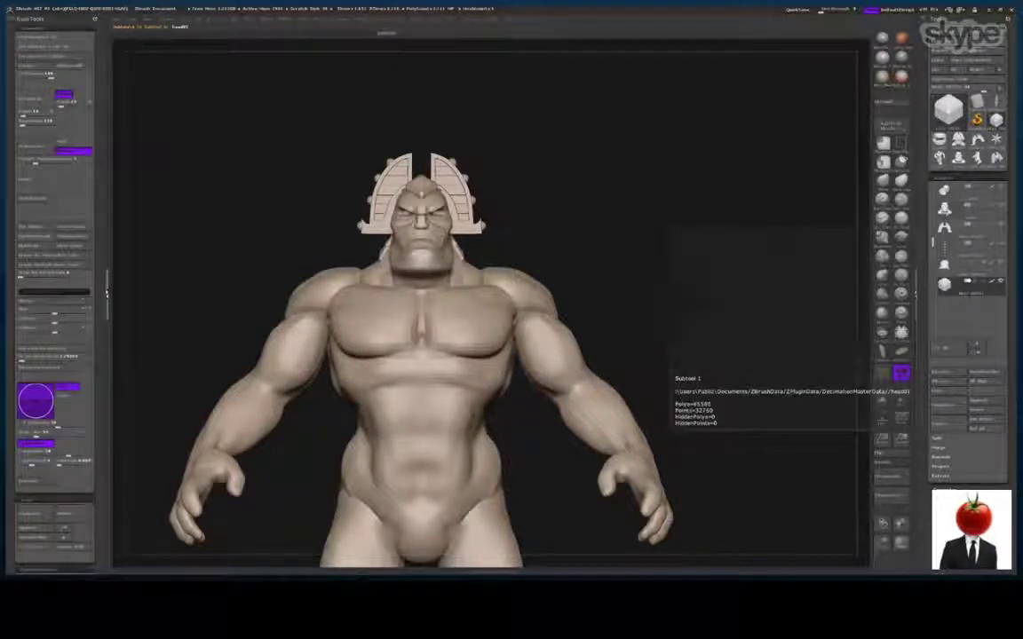
Select the head subtool and choose the second mesh of an insert-mesh brush
left_click(962, 205)
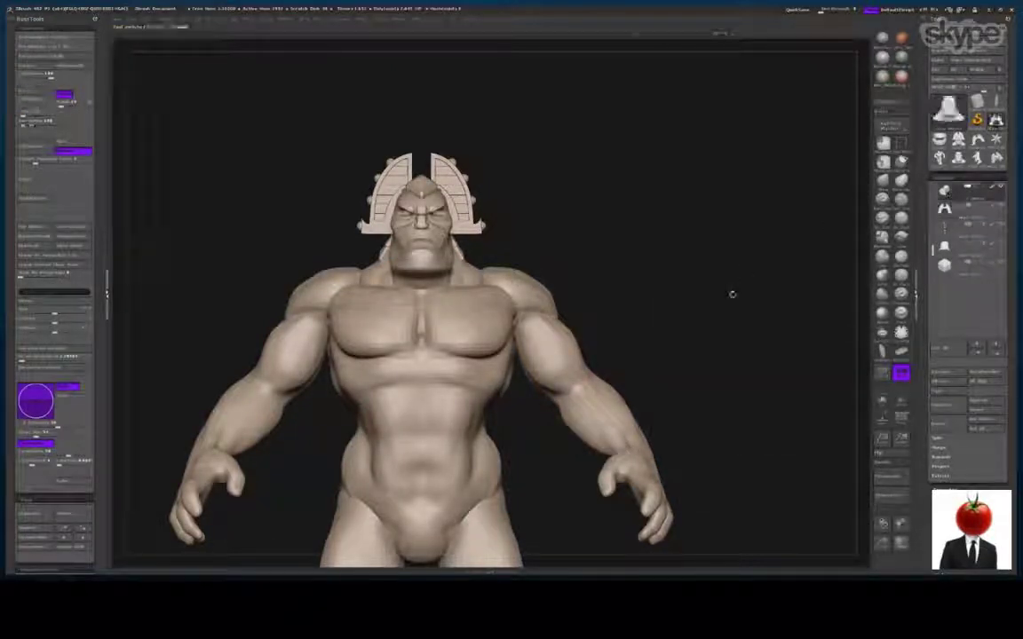
left_click_drag(731, 292, 299, 262)
left_click_drag(365, 322, 374, 344)
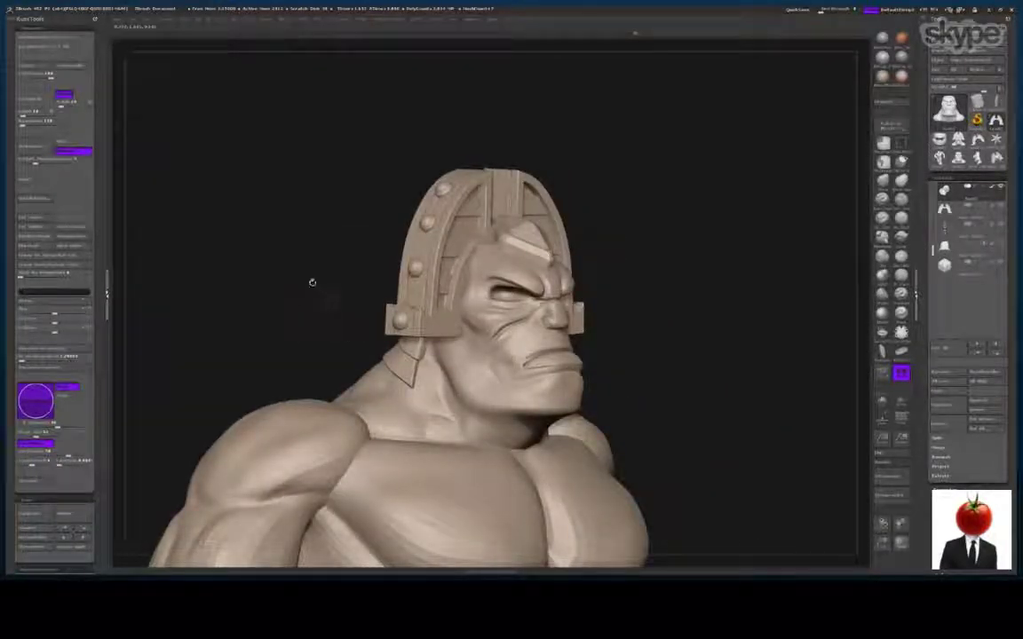
mouse_move(312, 282)
left_mouse_down()
mouse_move(343, 297)
mouse_move(373, 280)
mouse_move(307, 292)
left_mouse_up()
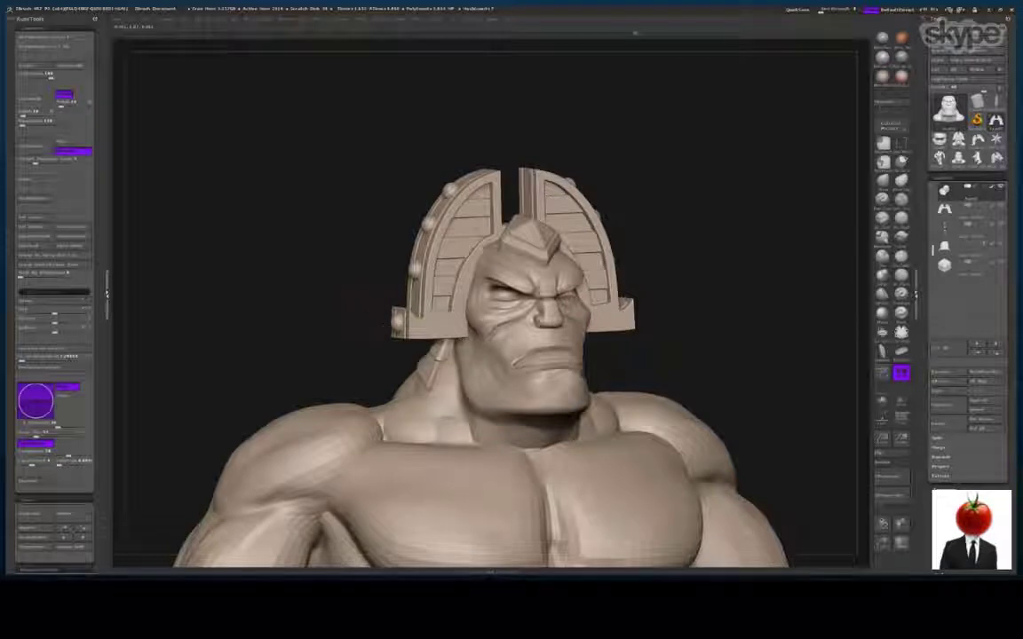
key("b")
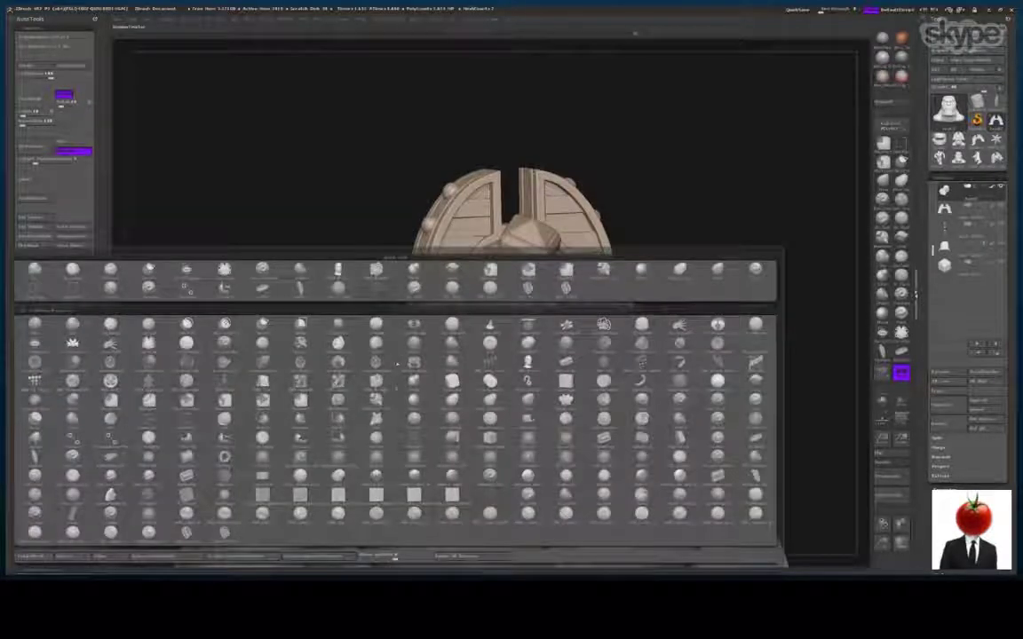
key("m")
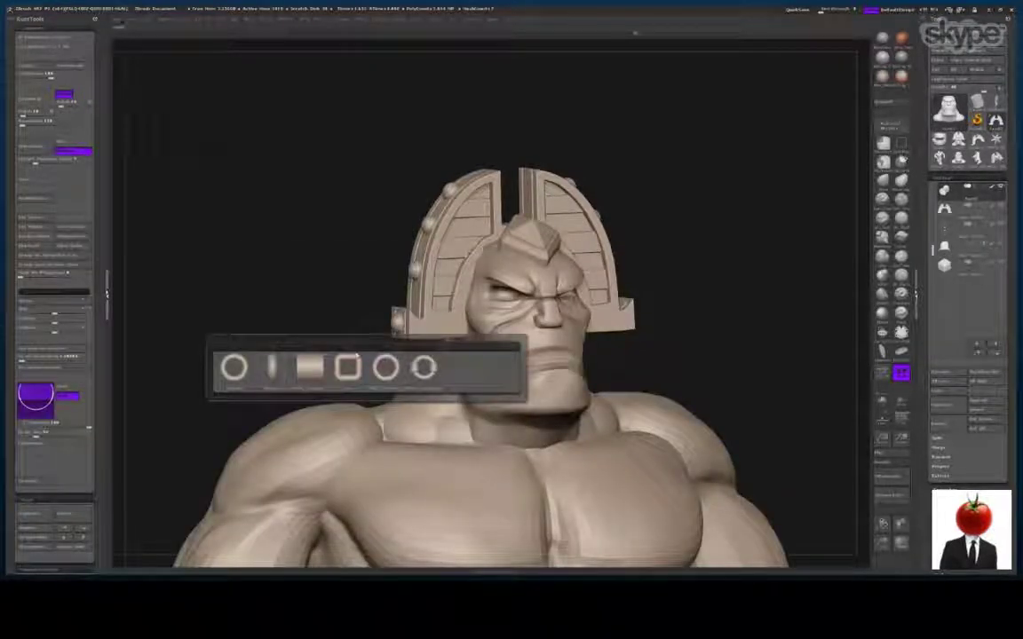
left_click(279, 371)
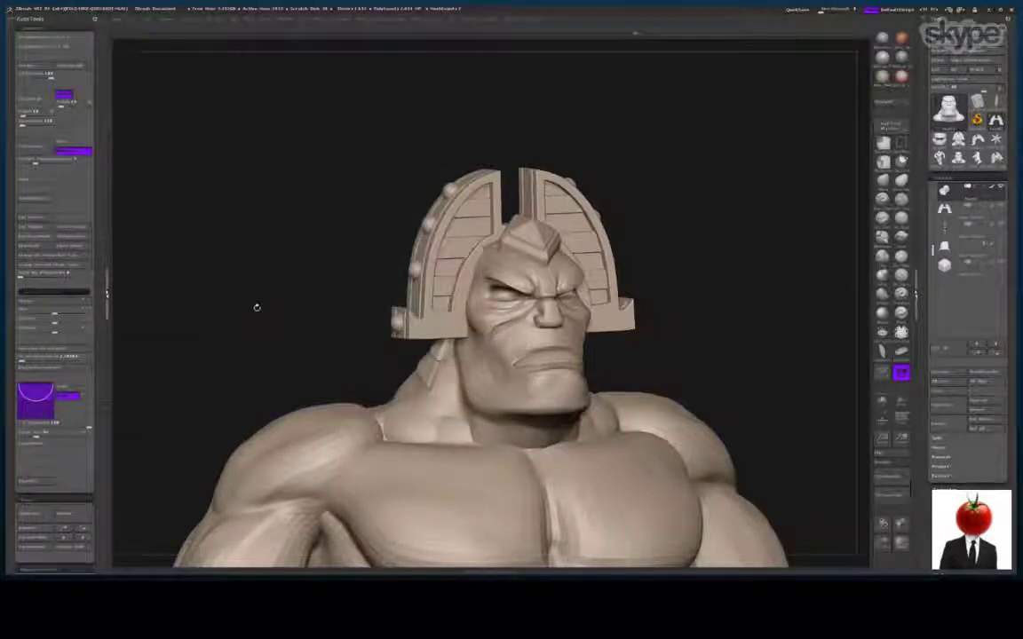
Make the head the active subtool again and face it in exact side profile
left_click_drag(256, 308, 400, 312)
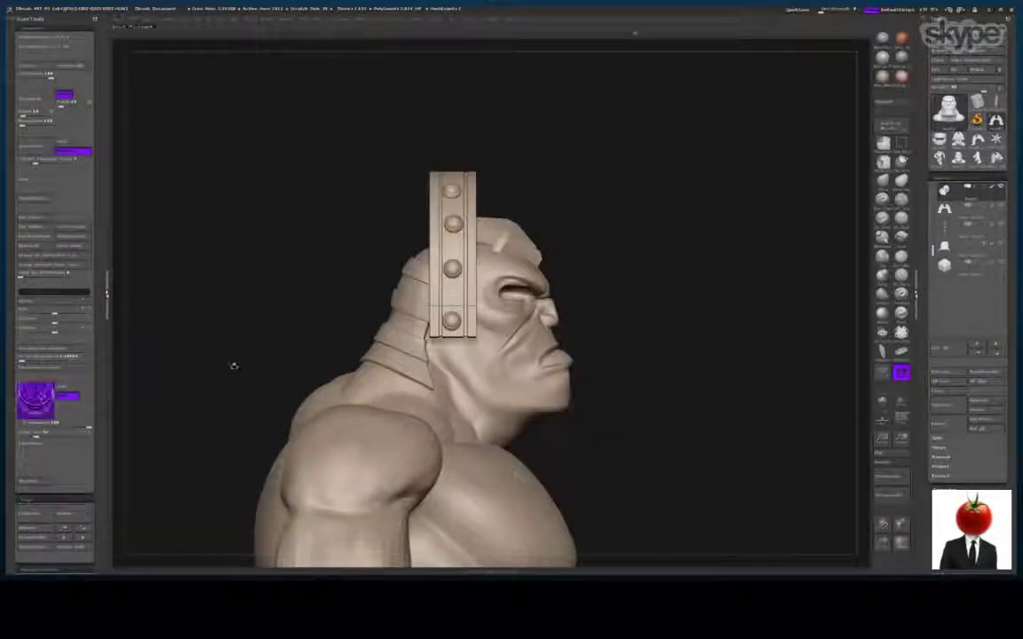
right_click_drag(452, 321, 419, 322)
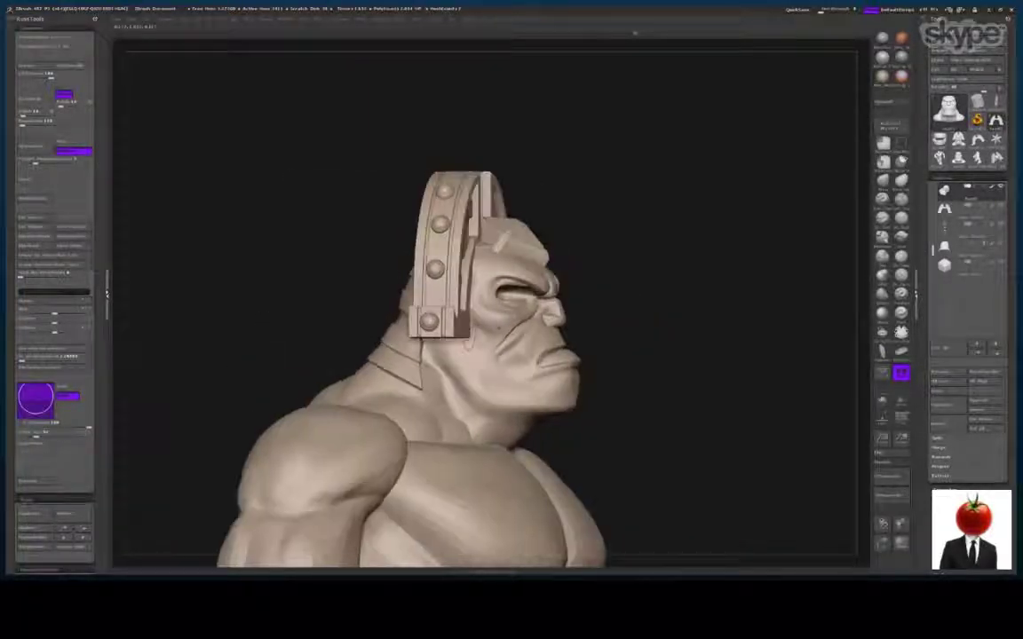
left_click(481, 329)
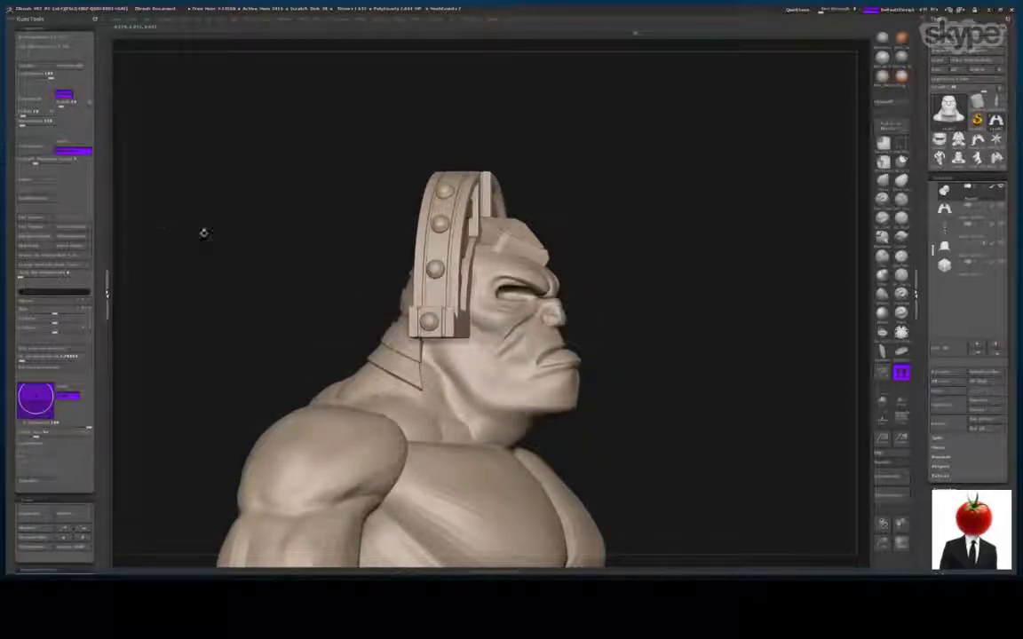
left_click(539, 281, "alt")
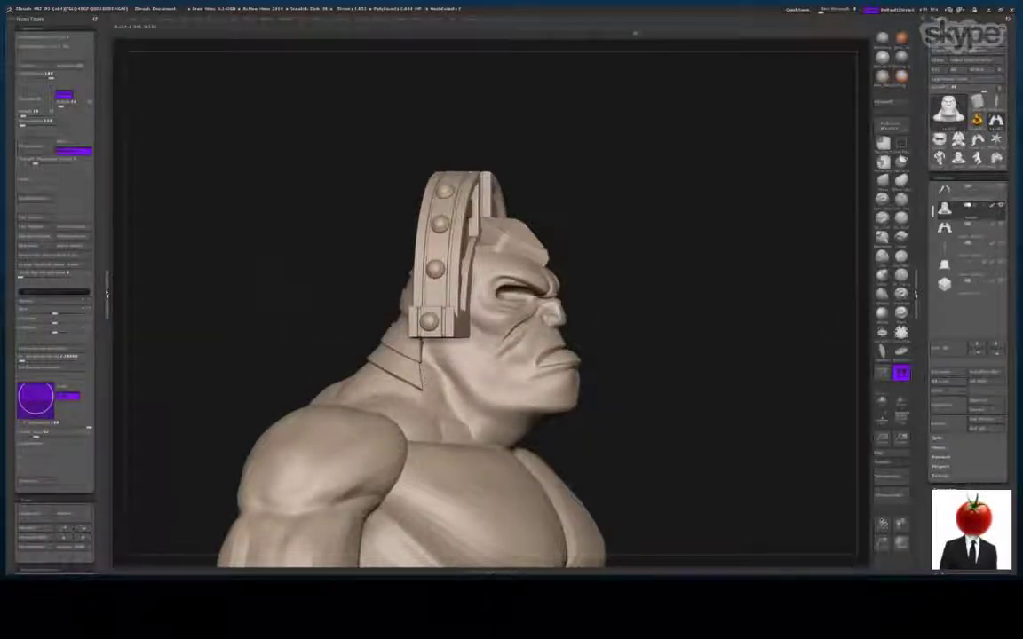
right_click_drag(462, 323, 494, 325, "shift")
key("d")
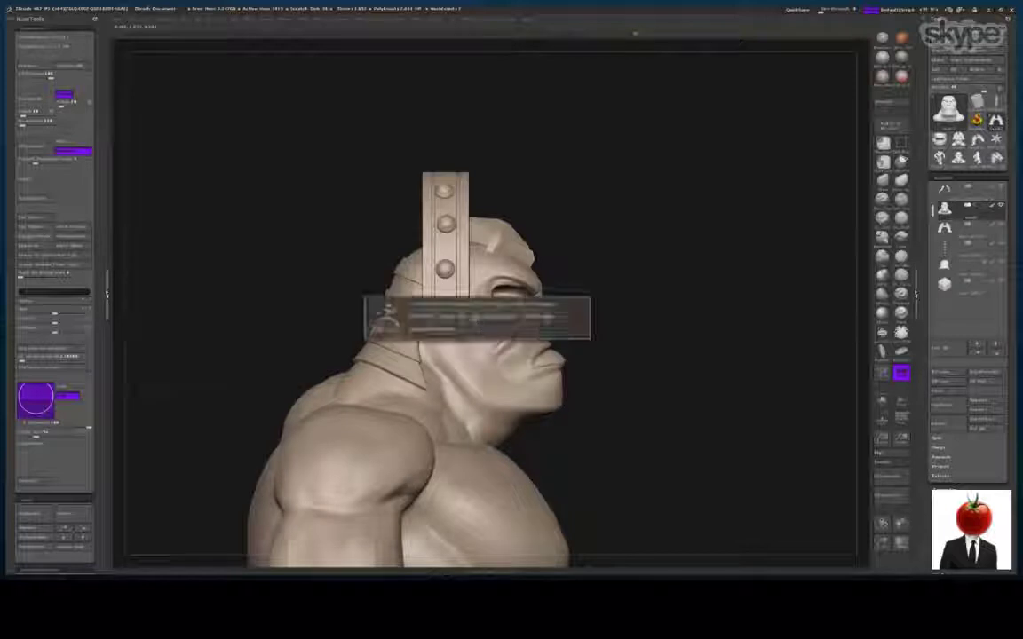
left_click(40, 218)
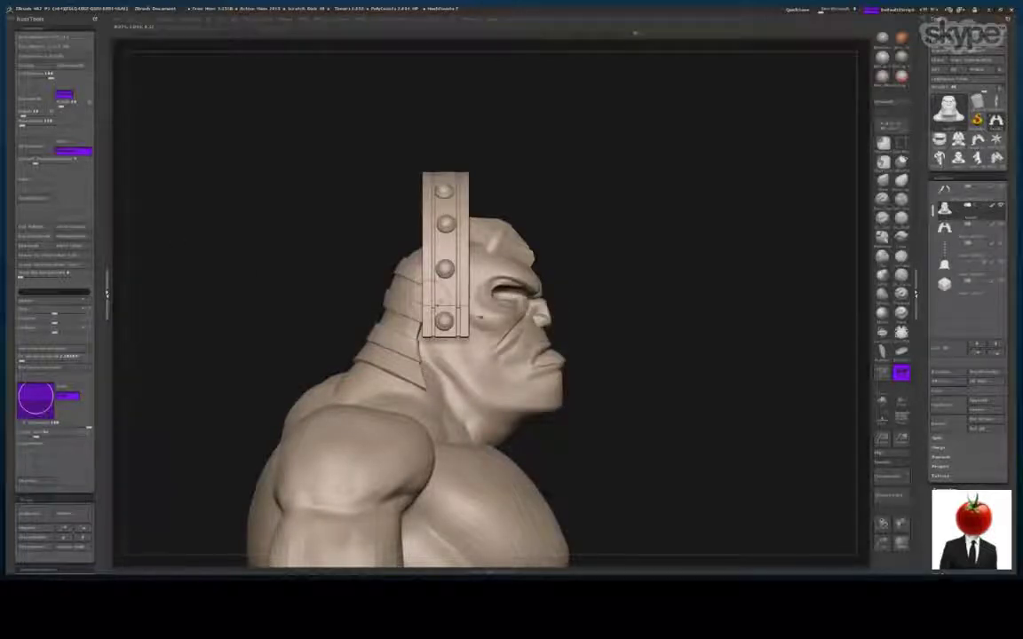
Insert a ring beside the headdress on each side of the face and build it into a chain hanging to the chest
left_click(478, 320)
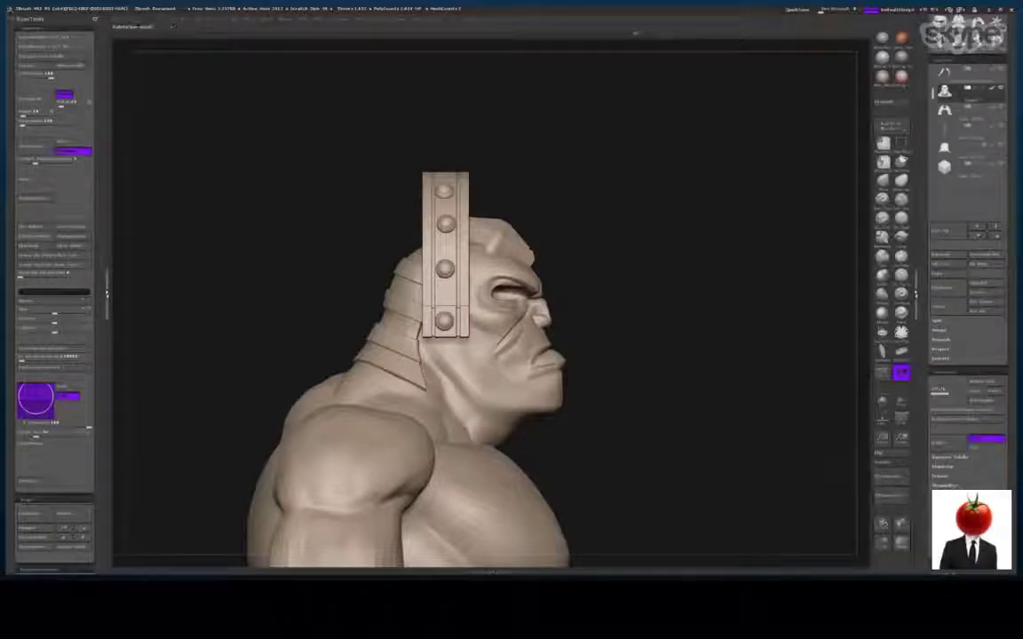
left_click(976, 410)
left_click(949, 402)
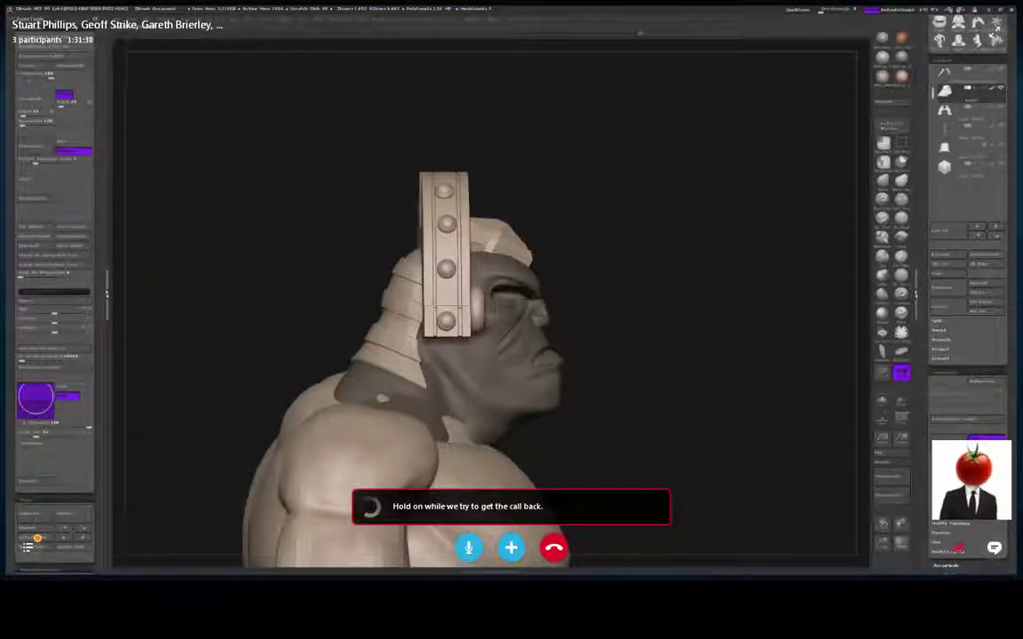
left_click_drag(728, 267, 612, 269)
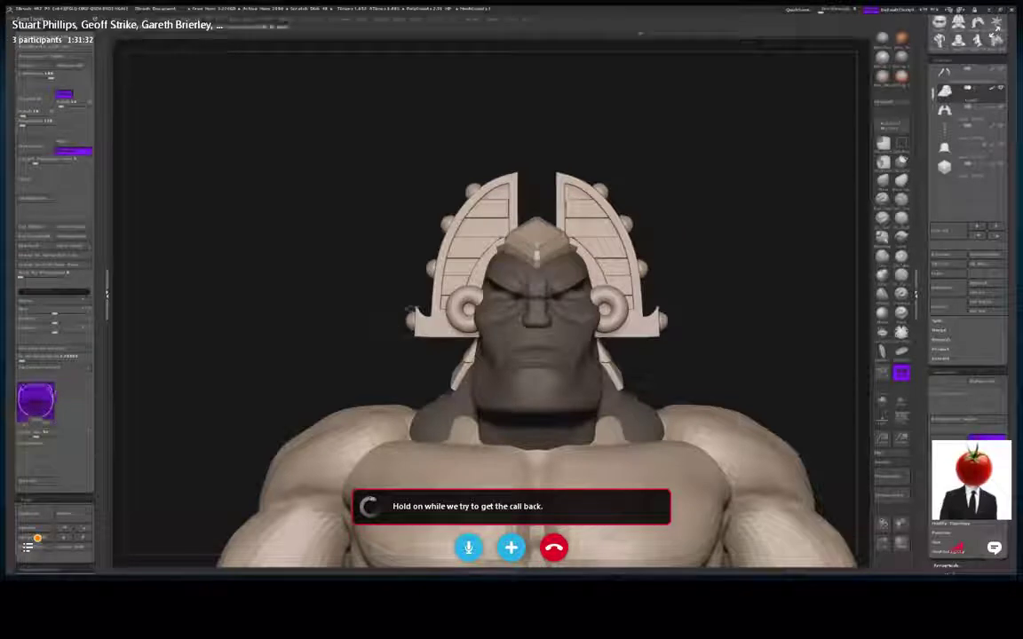
left_click_drag(392, 348, 418, 343)
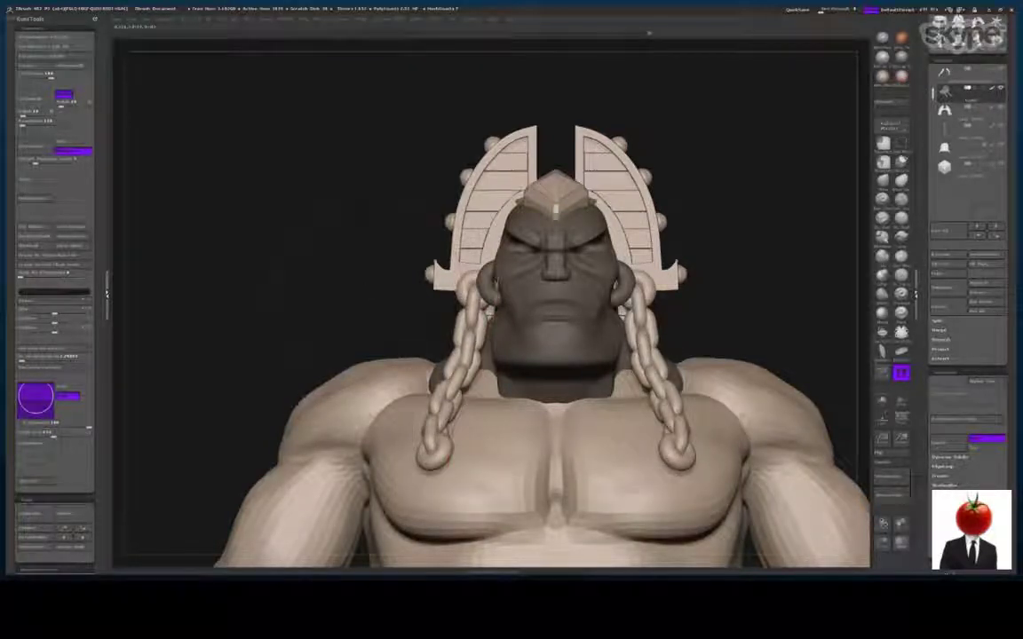
Move both hanging chains inward, close against the sides of the face, and clear the mask
mouse_move(240, 338)
left_mouse_down()
mouse_move(506, 351)
mouse_move(493, 373)
mouse_move(504, 335)
mouse_move(409, 311)
left_mouse_up()
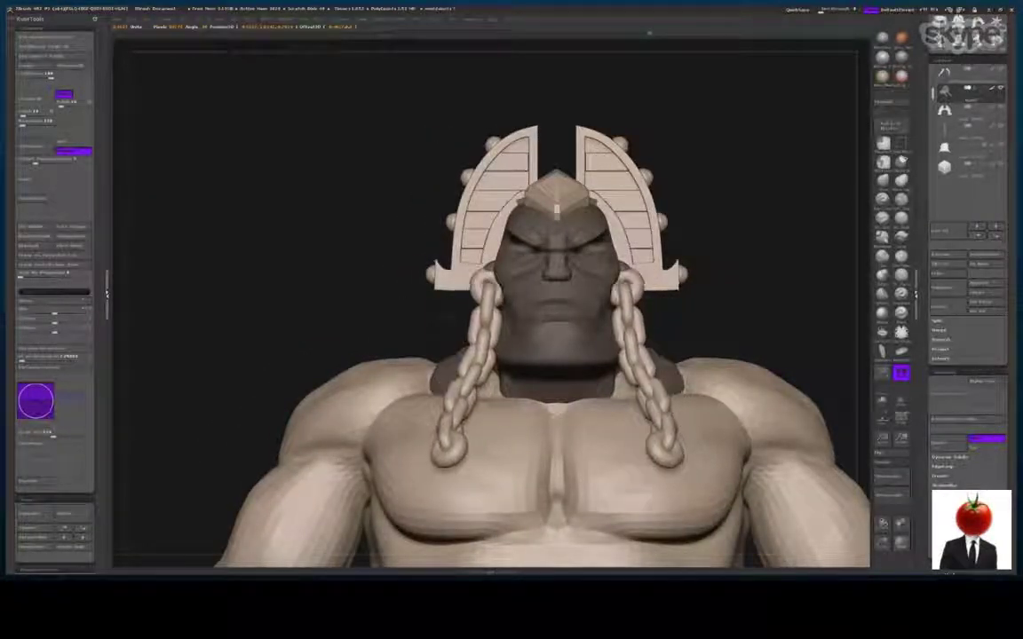
left_click_drag(384, 308, 433, 308, "ctrl")
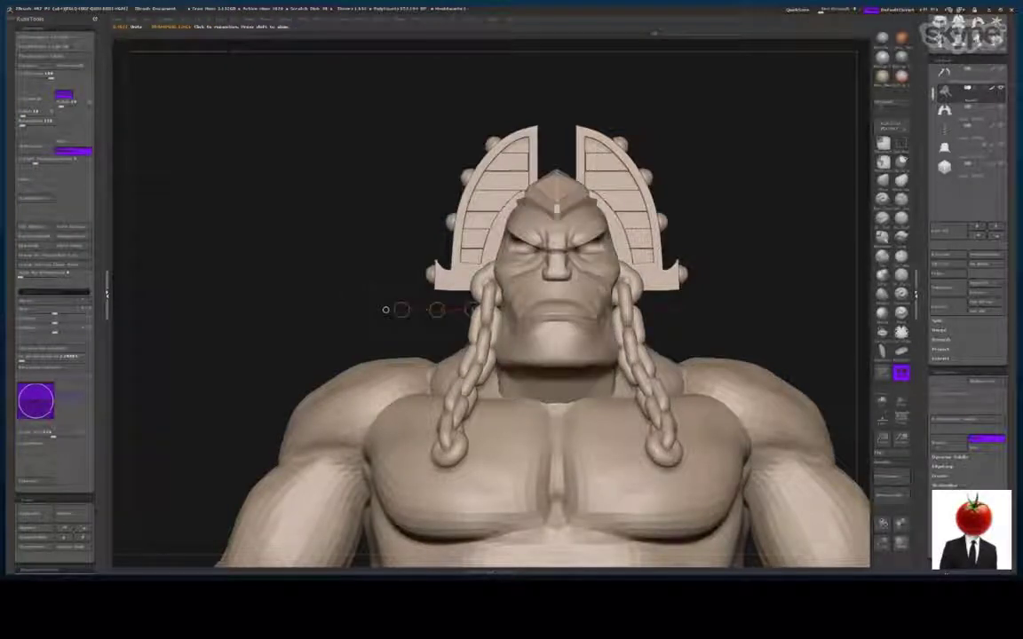
left_click_drag(342, 283, 410, 297)
left_click_drag(328, 227, 354, 254, "ctrl+shift")
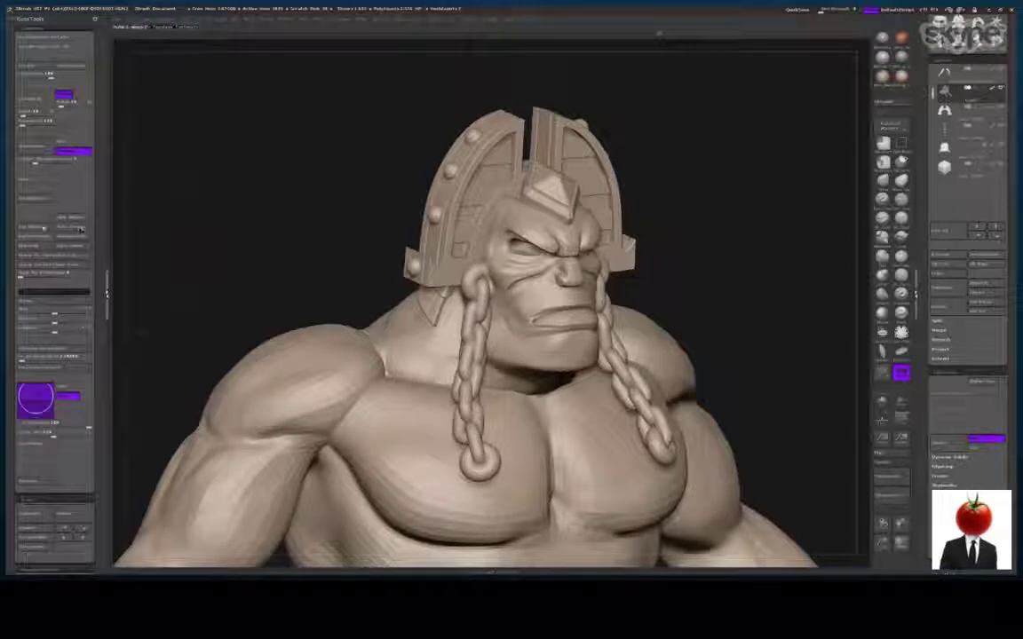
left_click_drag(293, 215, 409, 240)
left_click_drag(830, 444, 827, 390, "alt")
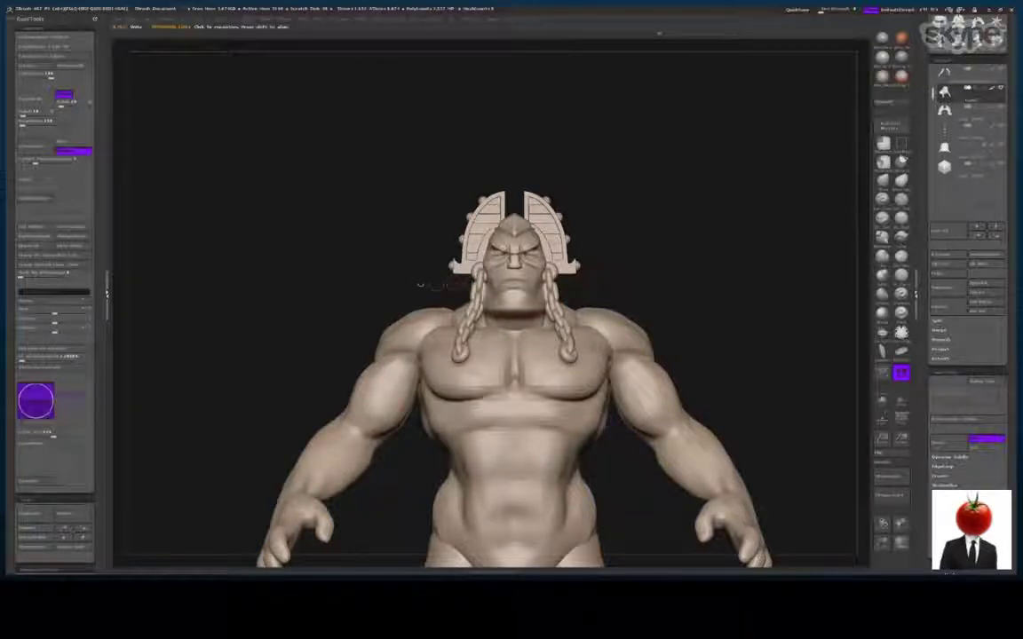
Mask the head, bring the lower ends of both chains closer together over the chest and clear the mask
mouse_move(575, 267)
left_mouse_down("ctrl")
mouse_move(632, 267)
mouse_move(579, 266)
left_mouse_up("ctrl")
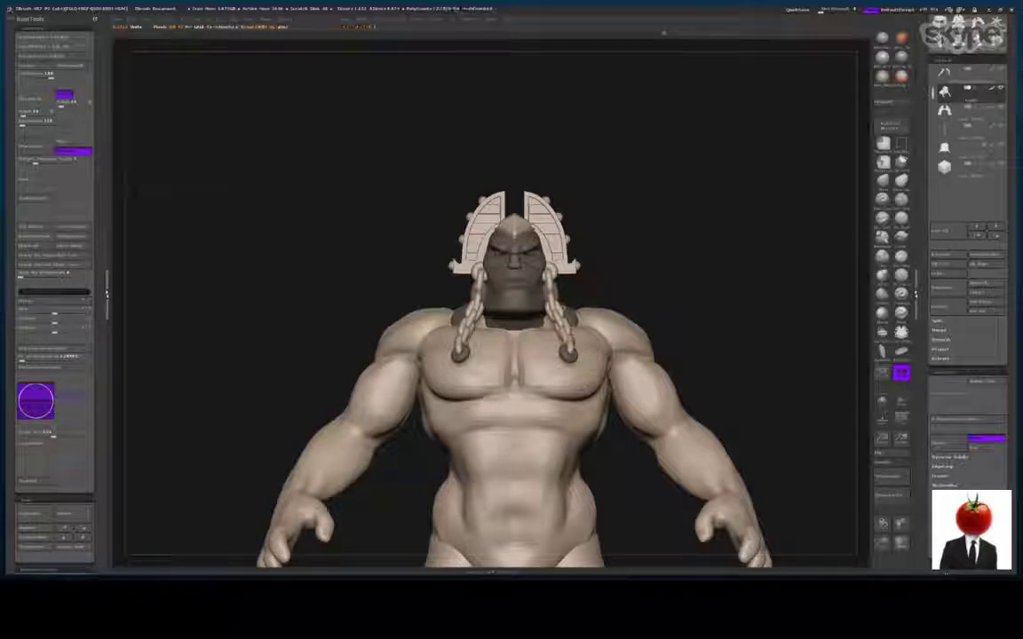
mouse_move(586, 280)
left_mouse_down("ctrl")
mouse_move(602, 294)
mouse_move(503, 291)
left_mouse_up("ctrl")
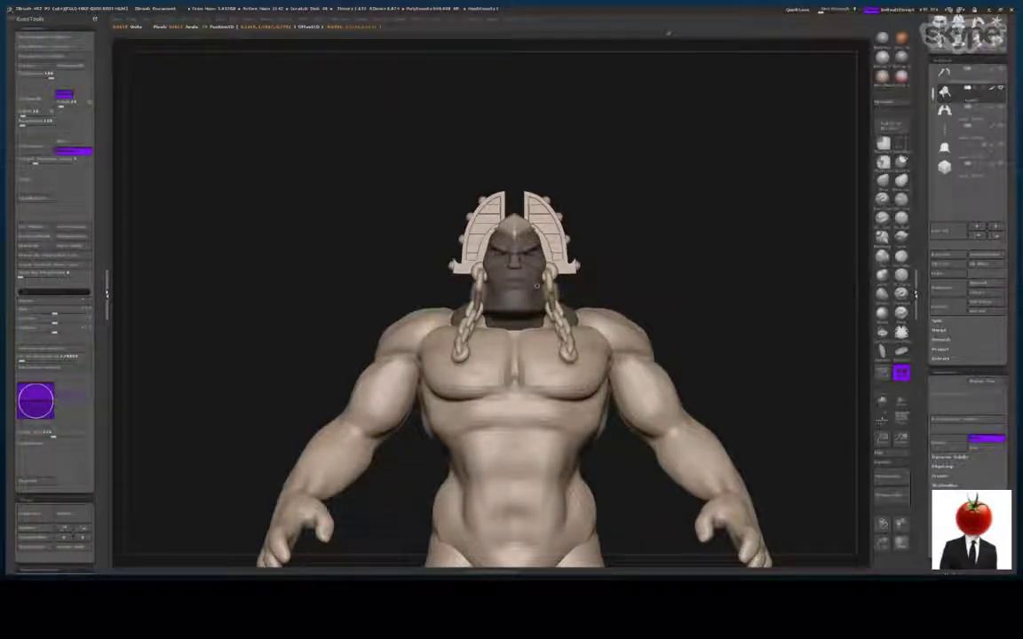
right_click_drag(517, 277, 488, 262, "ctrl")
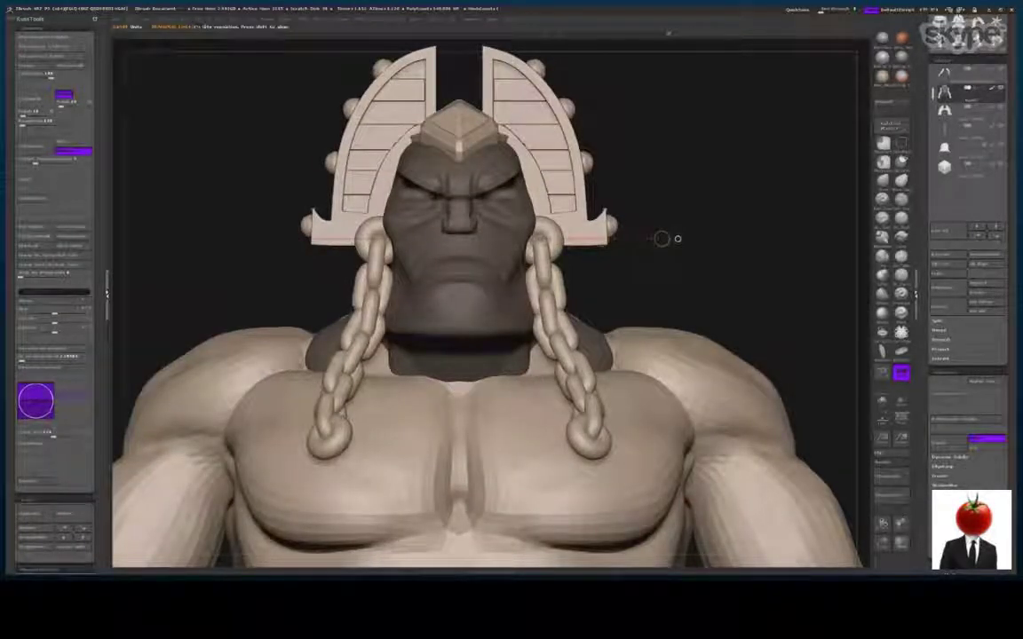
key("ctrl+z")
key("ctrl+z")
key("ctrl+z")
key("ctrl+z")
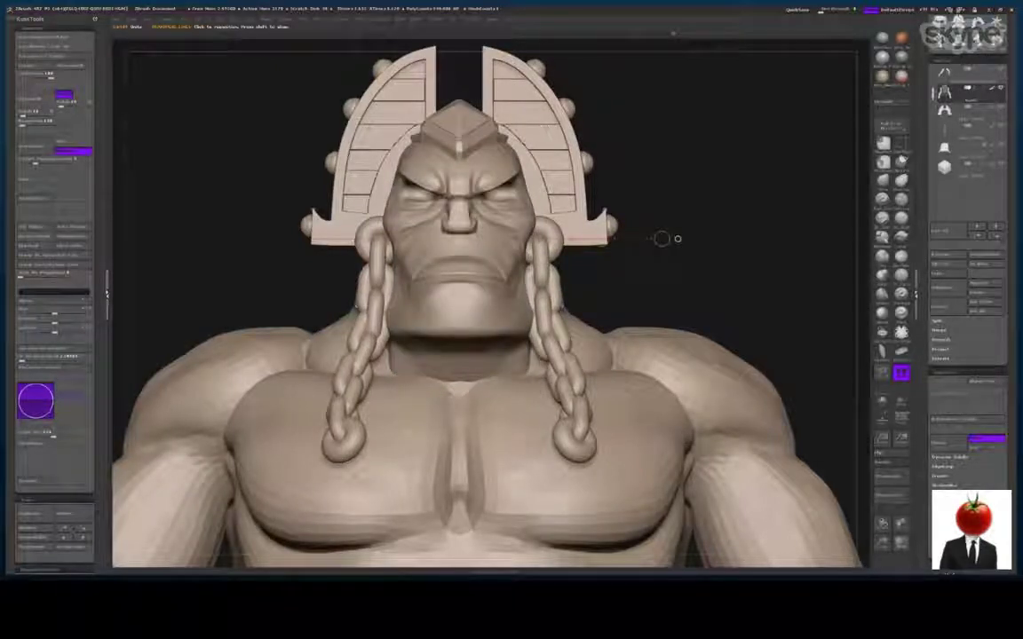
left_click_drag(861, 526, 848, 497, "alt")
key("q")
Split the hanging chains off the head into their own subtool
mouse_move(713, 276)
left_mouse_down()
mouse_move(875, 285)
mouse_move(632, 284)
mouse_move(683, 286)
left_mouse_up()
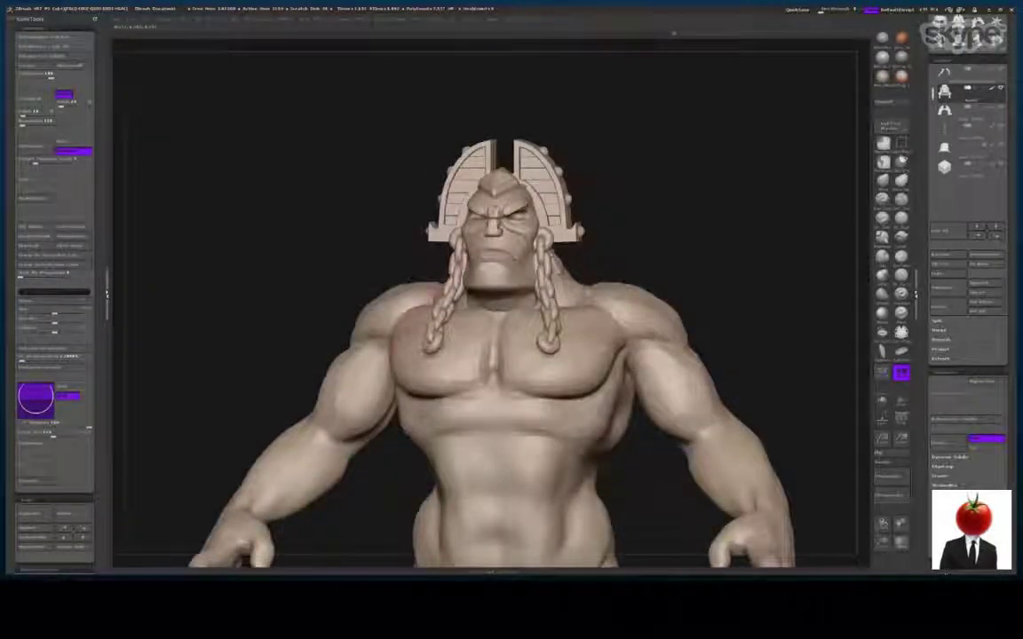
left_click_drag(757, 252, 750, 333)
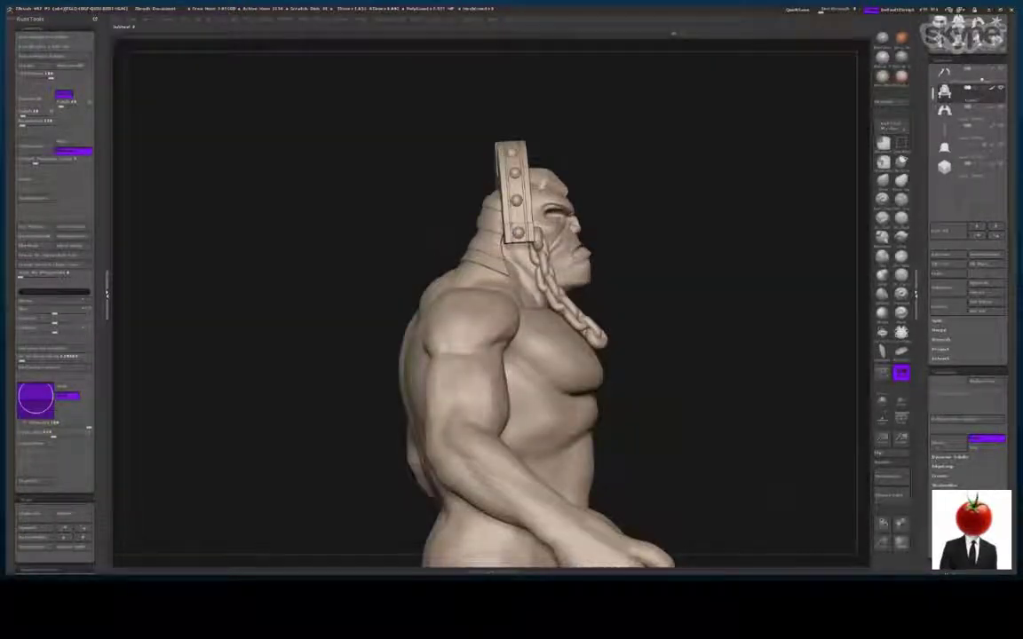
left_click_drag(679, 212, 568, 236)
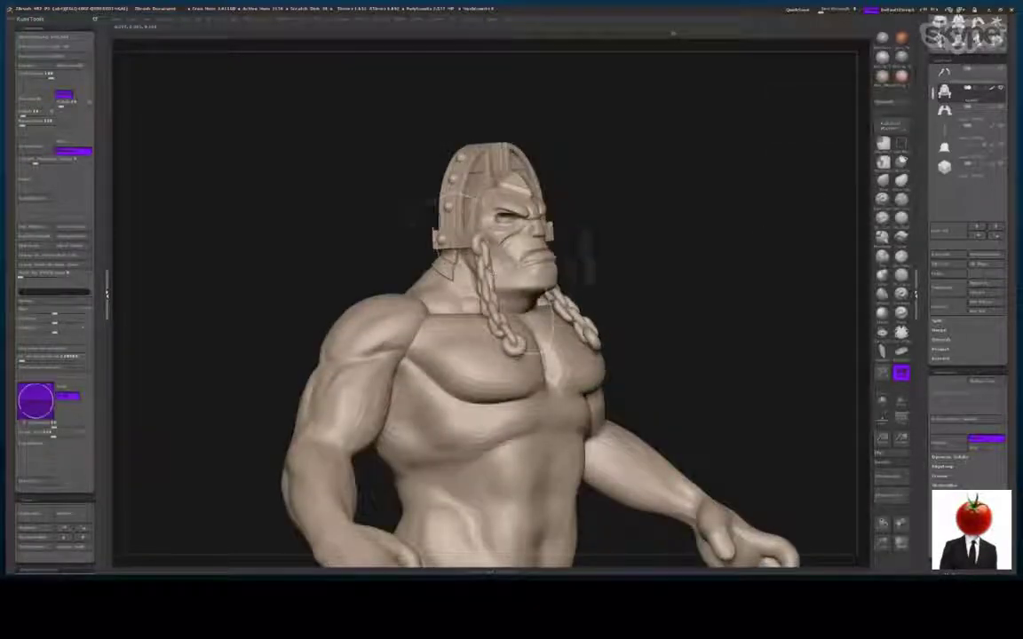
key("ctrl+z")
left_click(61, 220)
Examine the face and the hanging chains in profile, front and three-quarter views
left_click_drag(783, 306, 423, 267)
left_click_drag(281, 232, 489, 250)
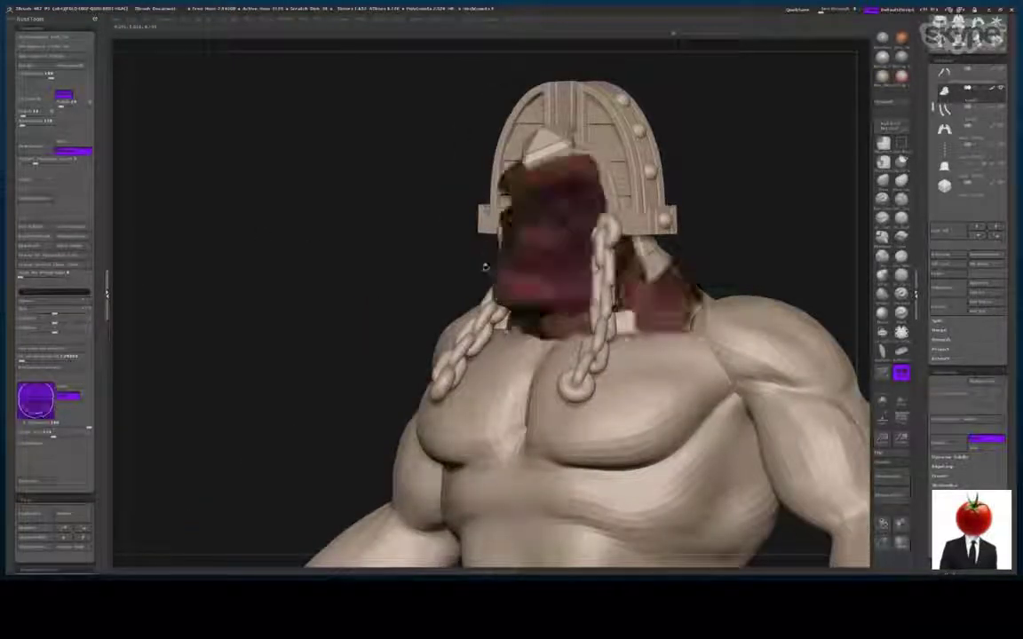
left_click_drag(233, 253, 656, 271)
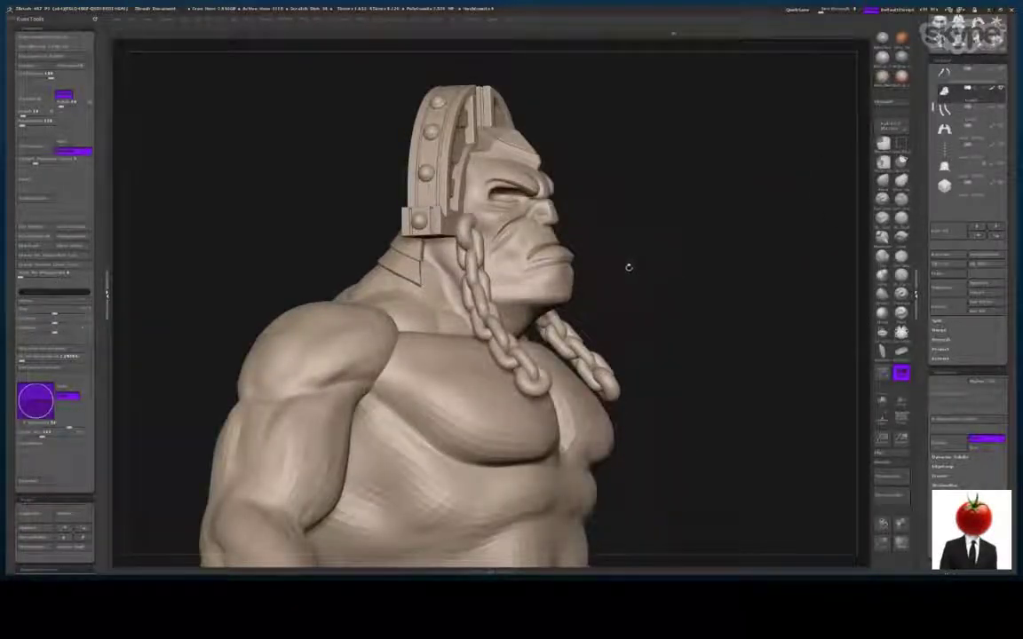
left_click_drag(628, 267, 621, 239)
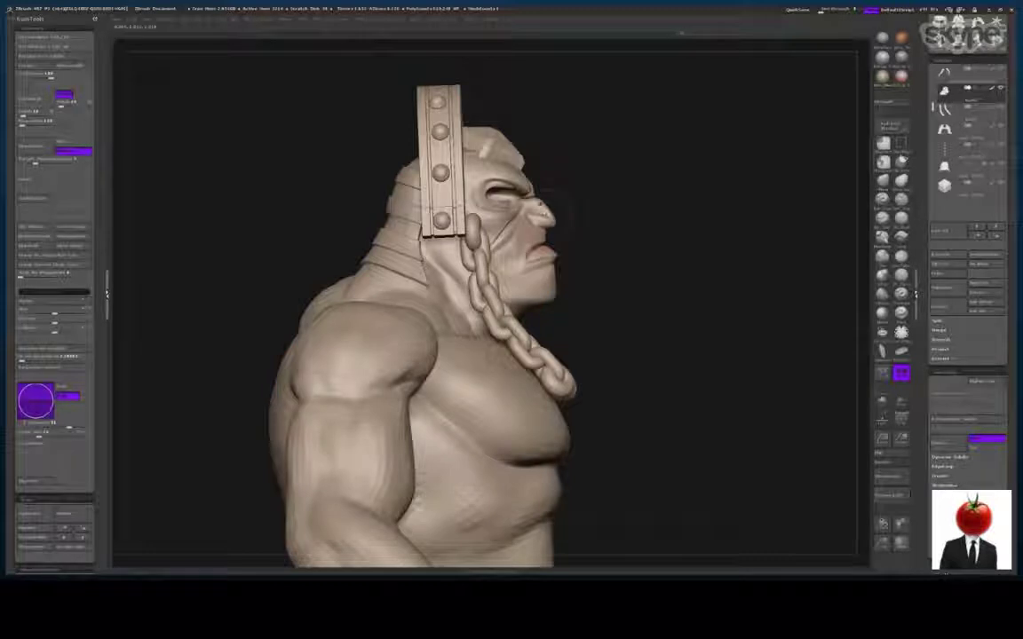
left_click_drag(627, 235, 444, 251)
left_click_drag(826, 267, 766, 271, "shift")
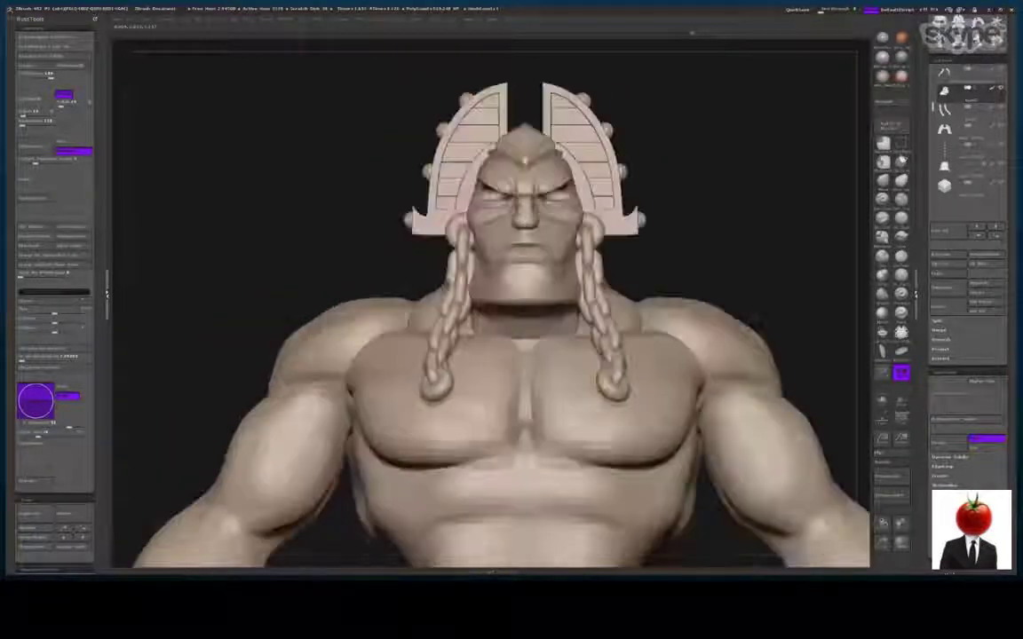
left_click_drag(613, 249, 662, 245)
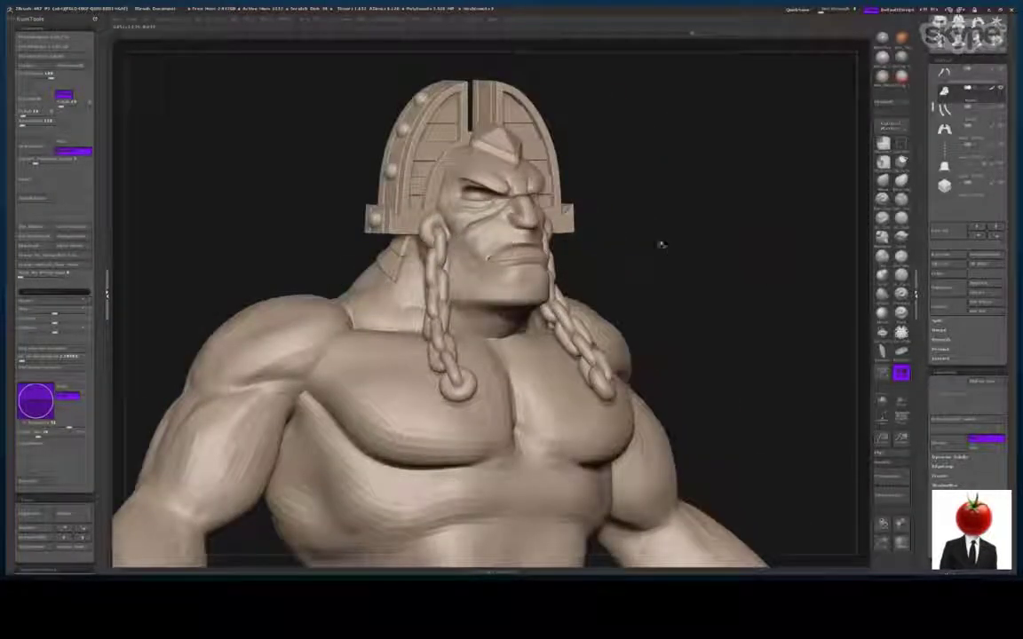
left_click_drag(813, 378, 832, 302)
Try carving deep cracks across the cheek, mouth and chin of the face
key("d")
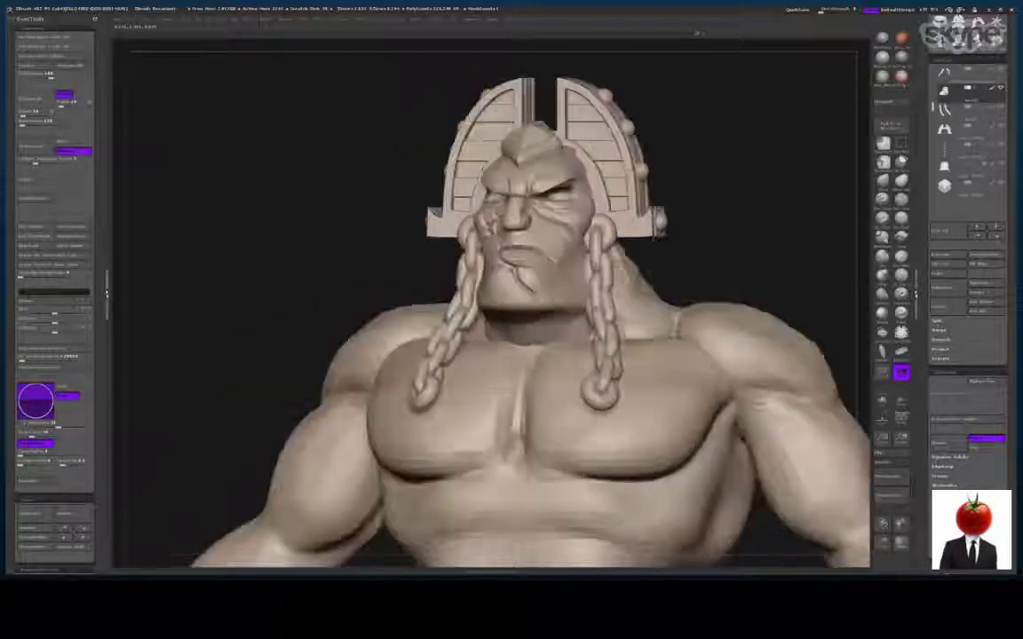
left_click_drag(318, 222, 453, 233)
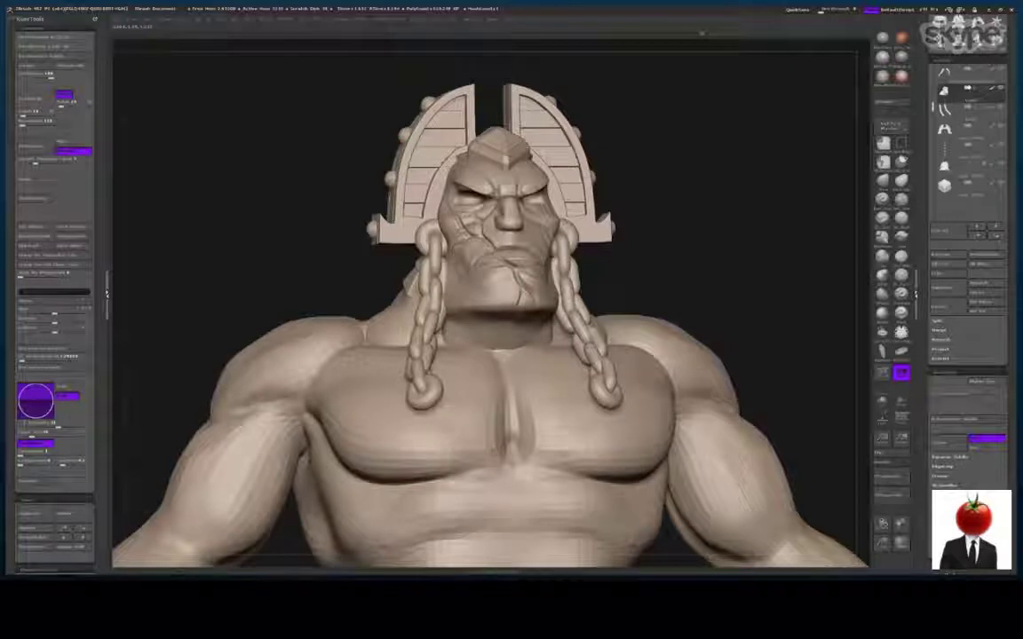
left_click_drag(296, 220, 261, 163)
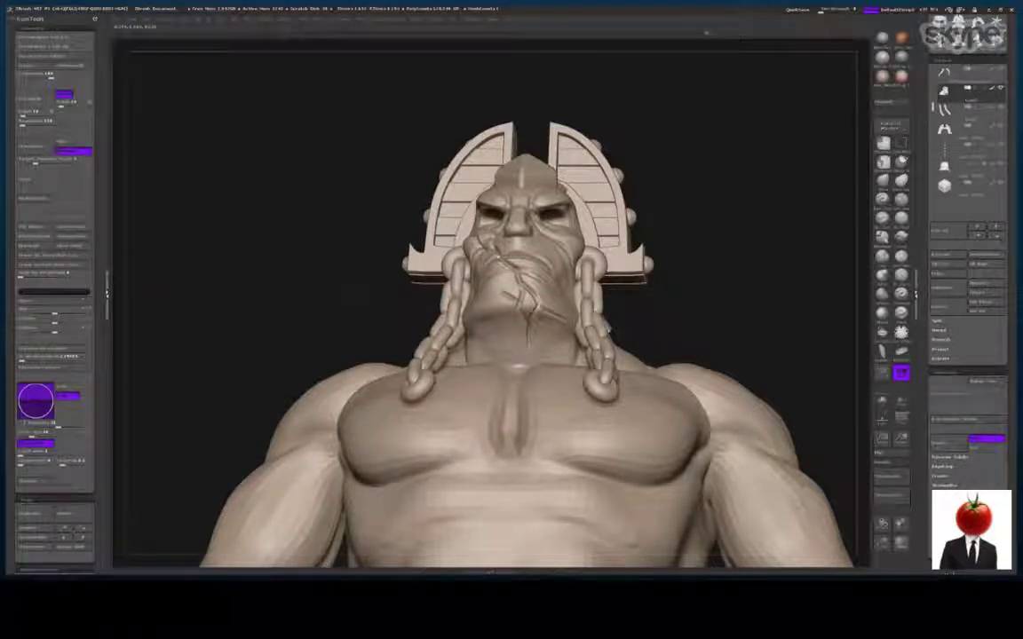
left_click_drag(355, 298, 348, 388)
left_click_drag(528, 322, 508, 313)
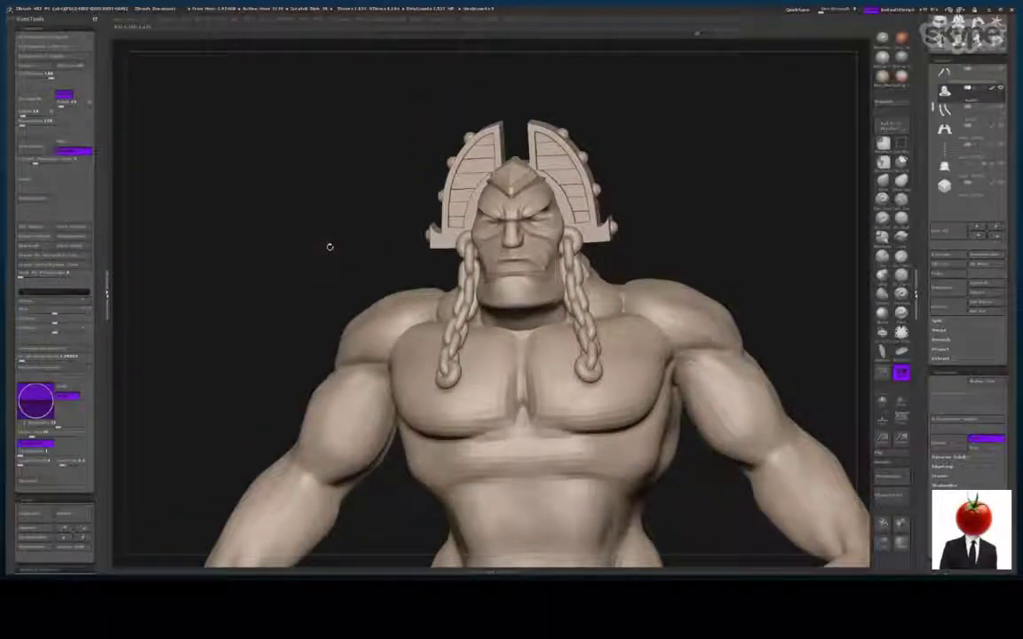
Mask the whole head mesh, leaving only the two eyeballs unmasked
left_click_drag(289, 213, 422, 220)
left_click_drag(300, 299, 293, 211)
mouse_move(933, 106)
left_mouse_down()
mouse_move(931, 60)
mouse_move(933, 99)
left_mouse_up()
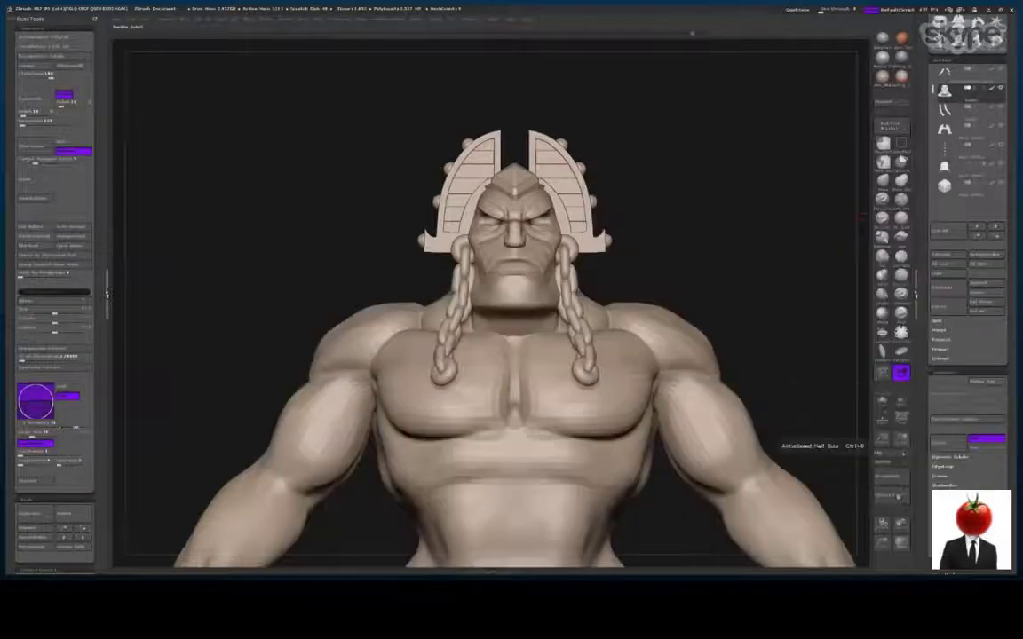
left_click_drag(901, 546, 897, 565)
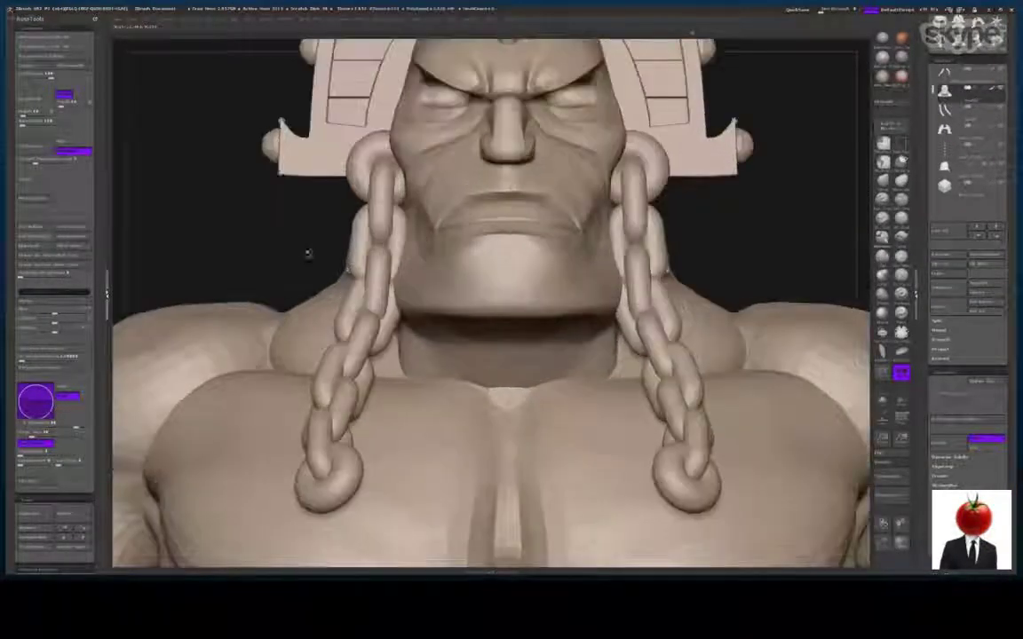
left_click_drag(193, 199, 215, 319, "alt")
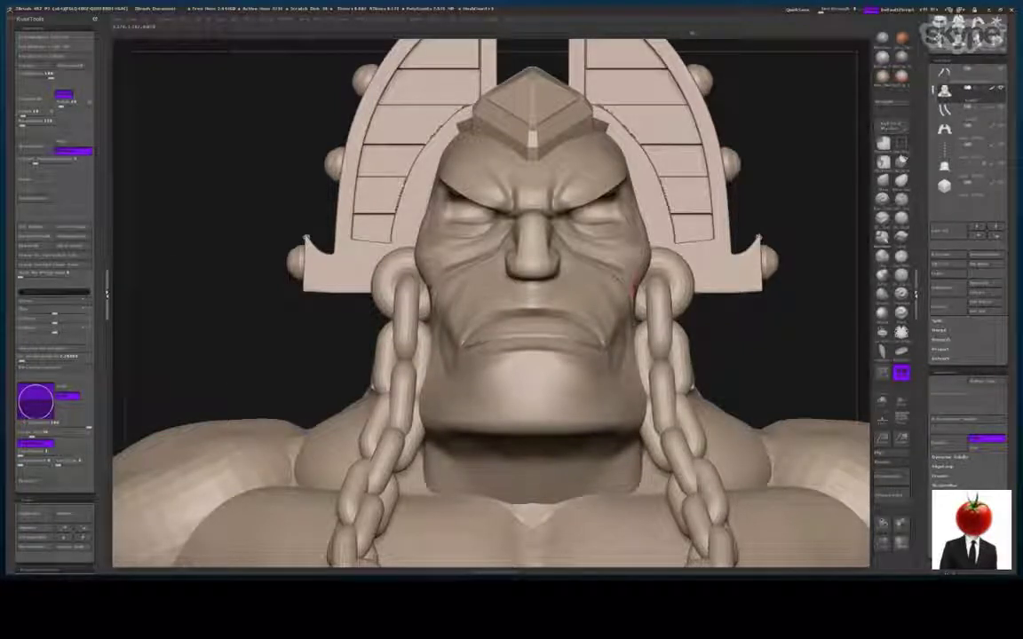
left_click_drag(470, 211, 448, 209)
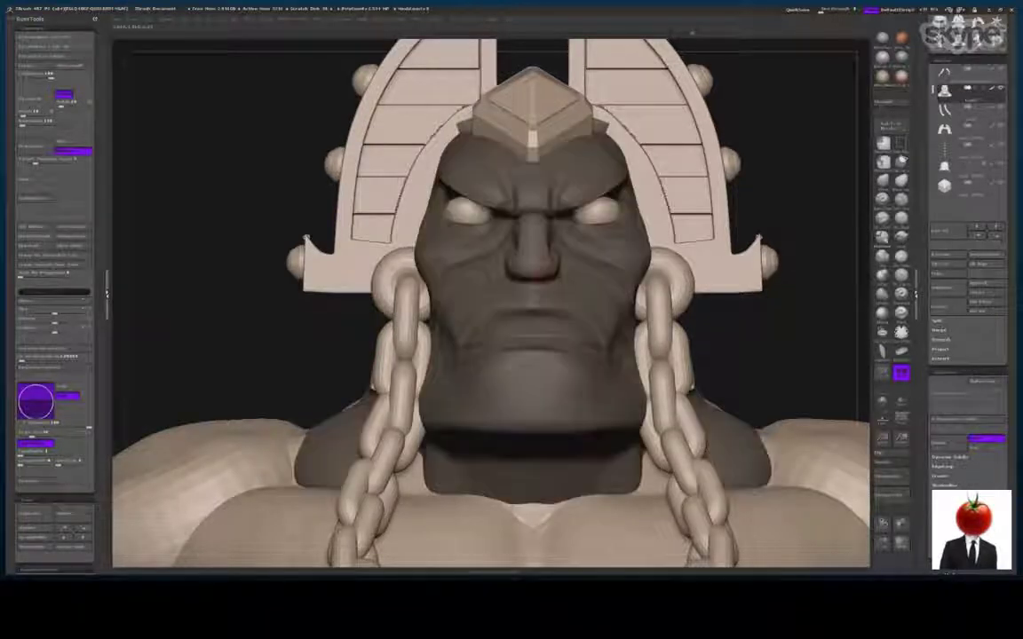
Move the eyeballs slightly closer together and deeper into their sockets, and clear the mask from the head
mouse_move(777, 213)
left_mouse_down()
mouse_move(393, 209)
mouse_move(502, 208)
left_mouse_up()
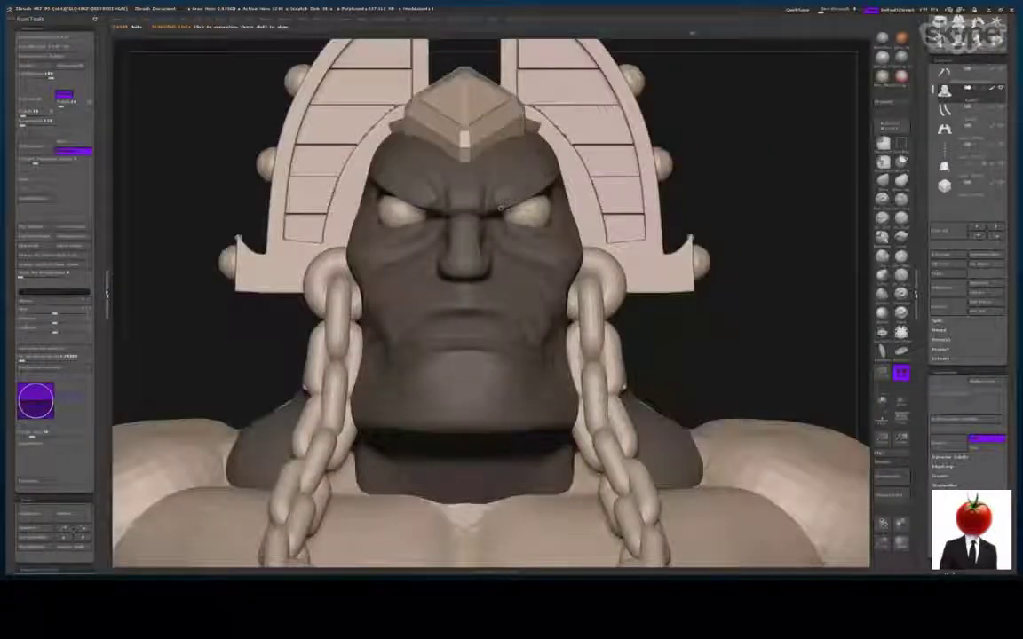
key("d")
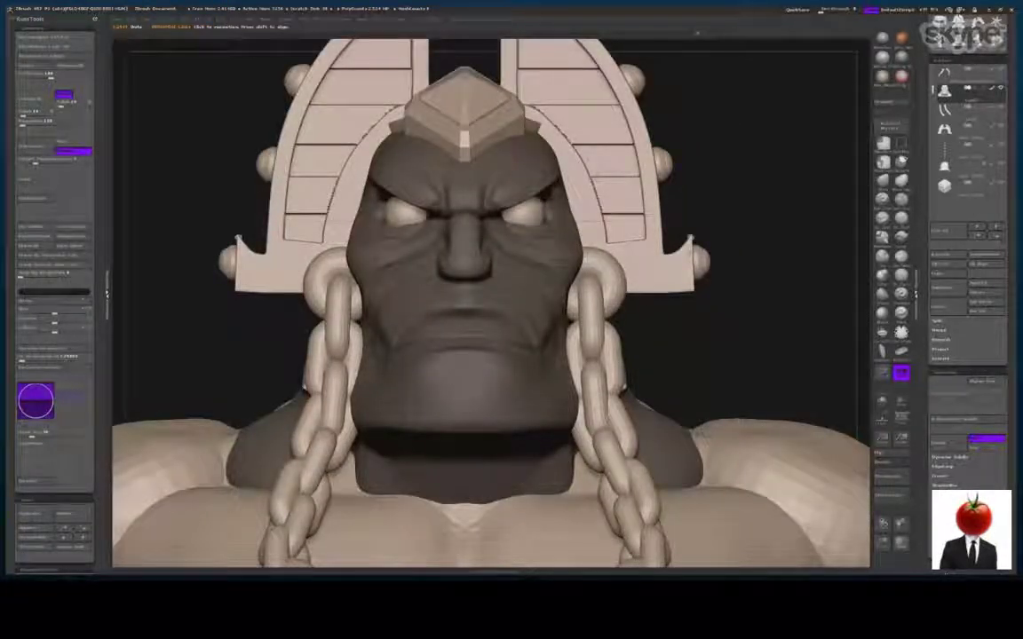
left_click_drag(501, 209, 405, 209)
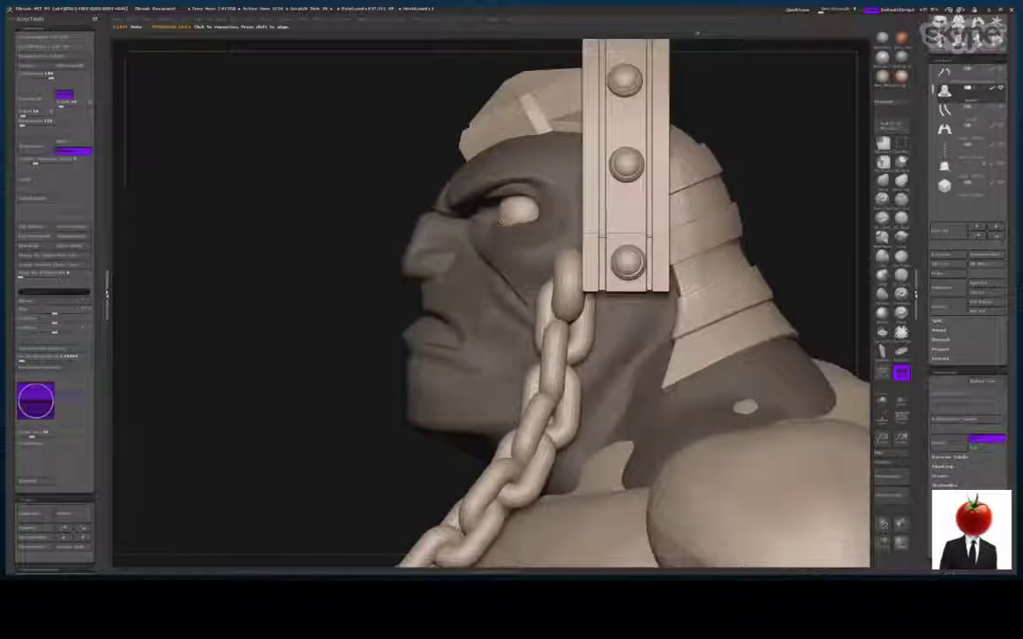
left_click_drag(515, 209, 473, 210)
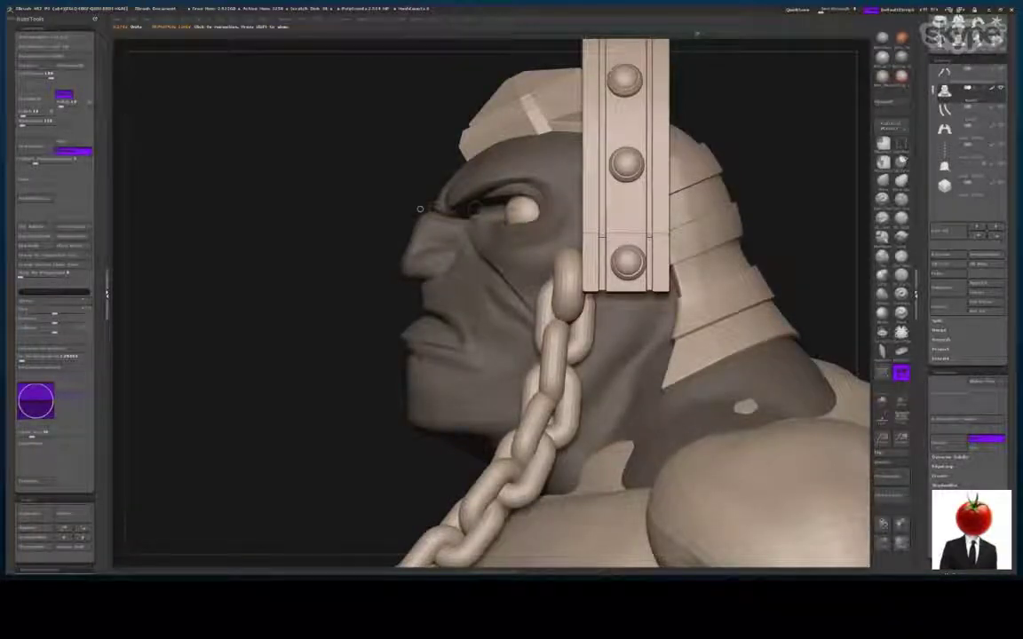
mouse_move(410, 210)
left_mouse_down()
mouse_move(640, 233)
mouse_move(763, 275)
mouse_move(799, 477)
mouse_move(802, 401)
left_mouse_up()
key("q")
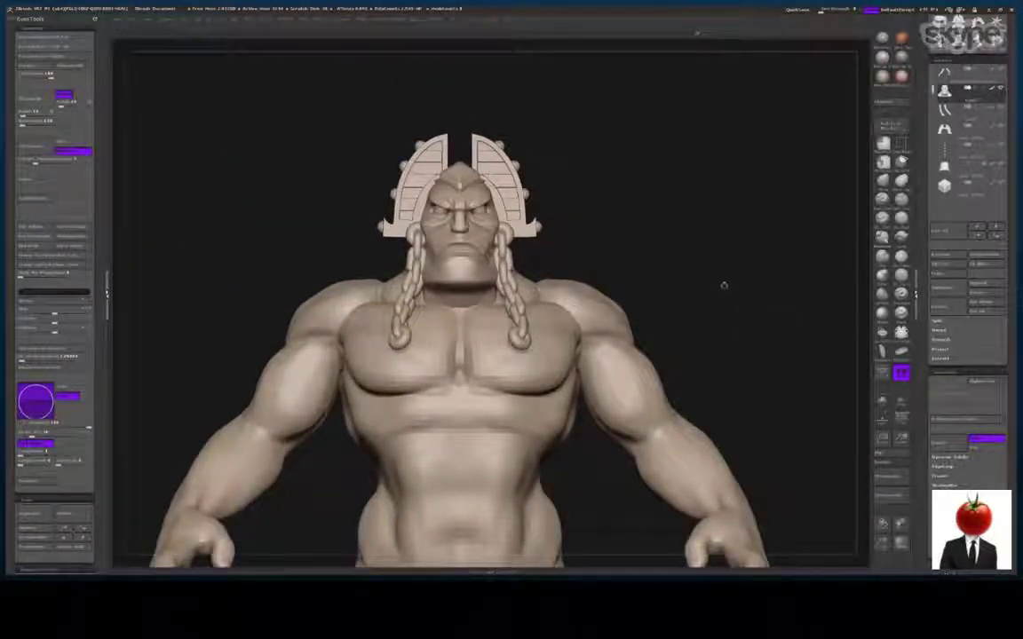
Refine the nose with more defined nostrils and a sharper tip, working from front, three-quarter and profile views
mouse_move(725, 286)
left_mouse_down()
mouse_move(786, 290)
mouse_move(648, 291)
mouse_move(746, 289)
mouse_move(716, 302)
mouse_move(723, 297)
left_mouse_up()
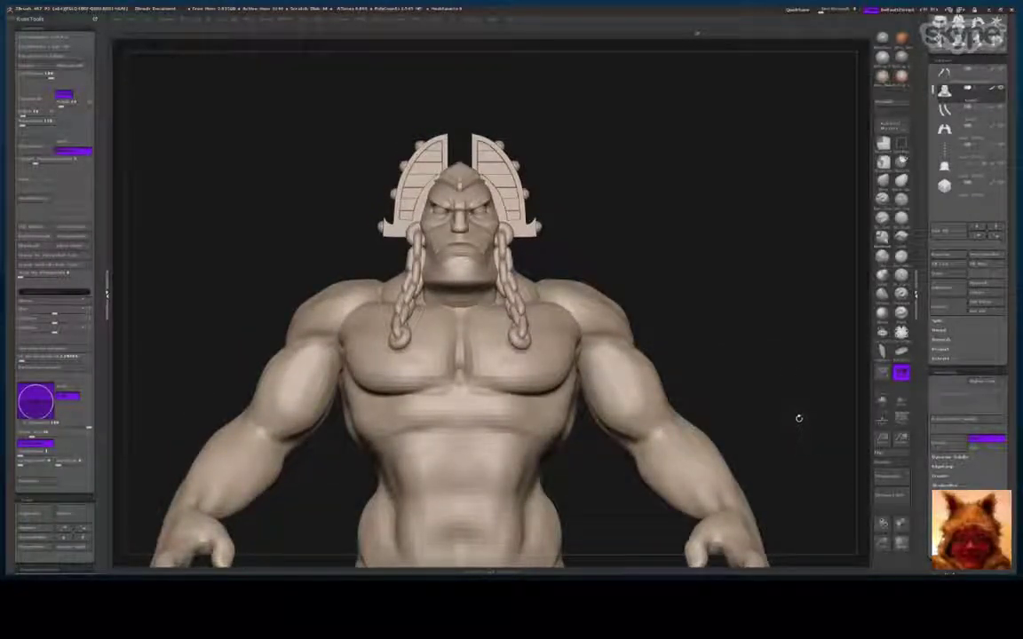
mouse_move(755, 482)
left_mouse_down("alt")
mouse_move(761, 537)
mouse_move(757, 462)
left_mouse_up("alt")
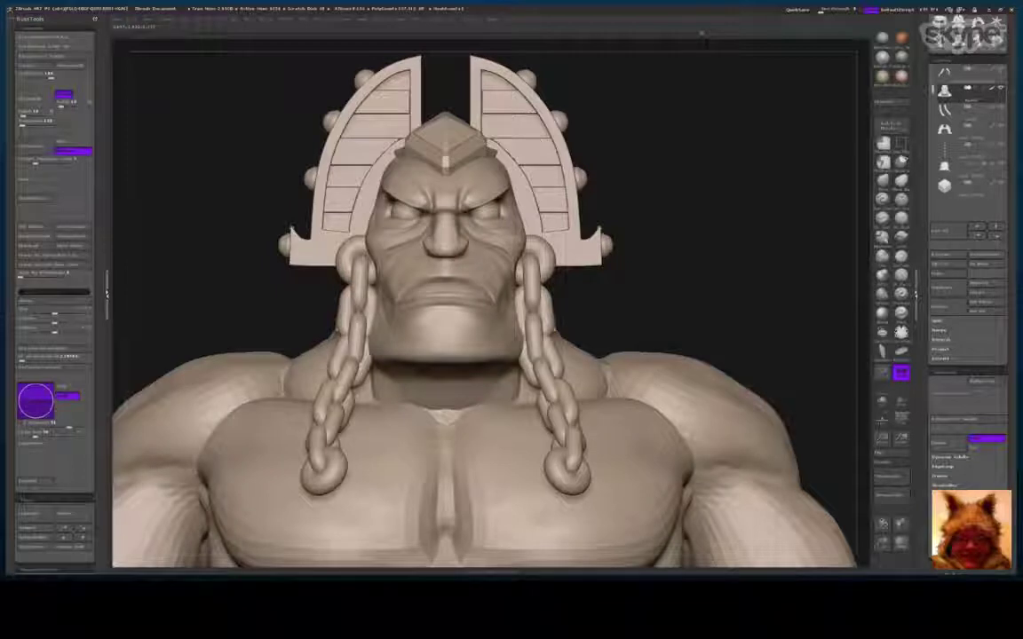
left_click_drag(603, 269, 497, 275)
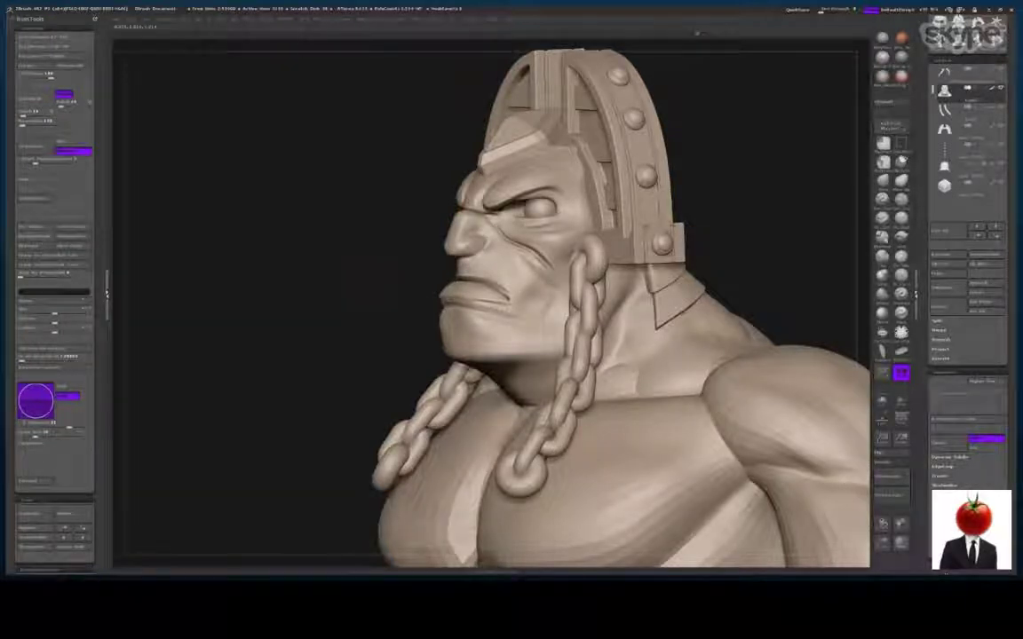
left_click_drag(209, 271, 342, 267)
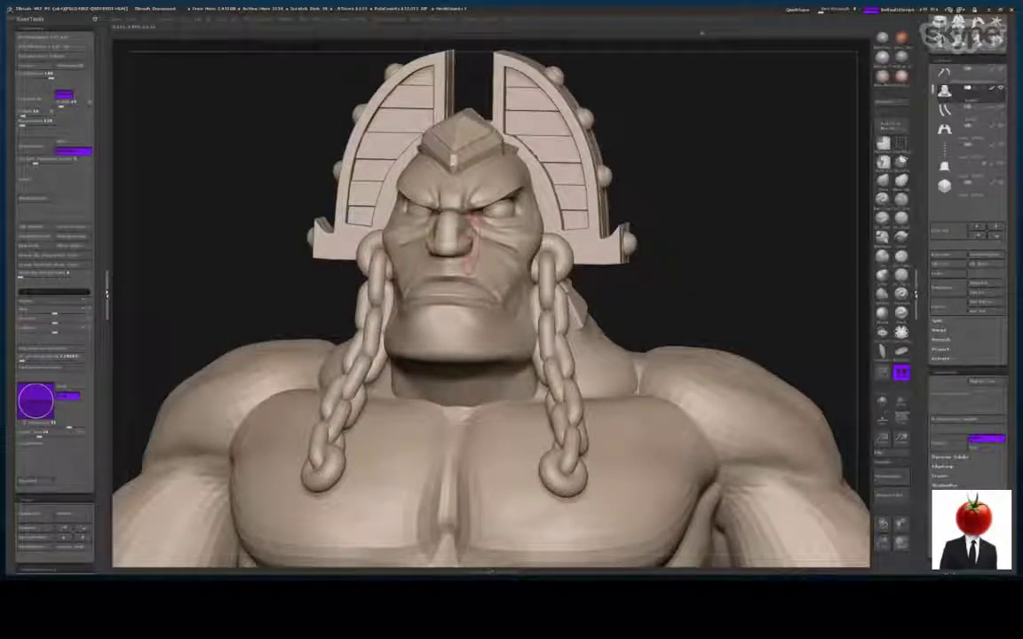
left_click_drag(312, 288, 382, 287)
left_click_drag(594, 273, 476, 417)
left_click_drag(417, 280, 351, 278)
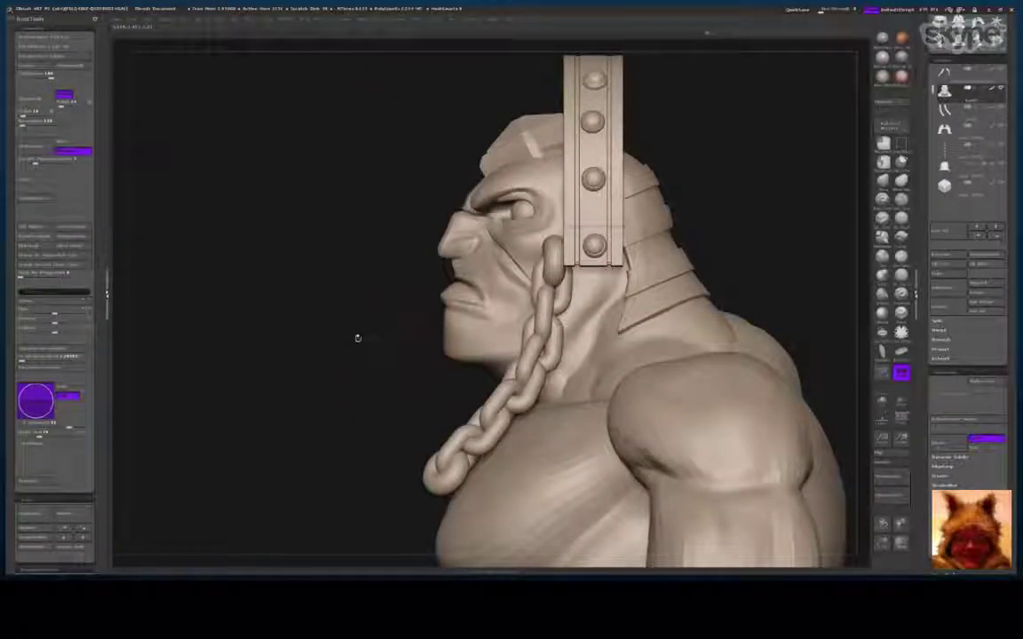
left_click_drag(351, 278, 407, 303)
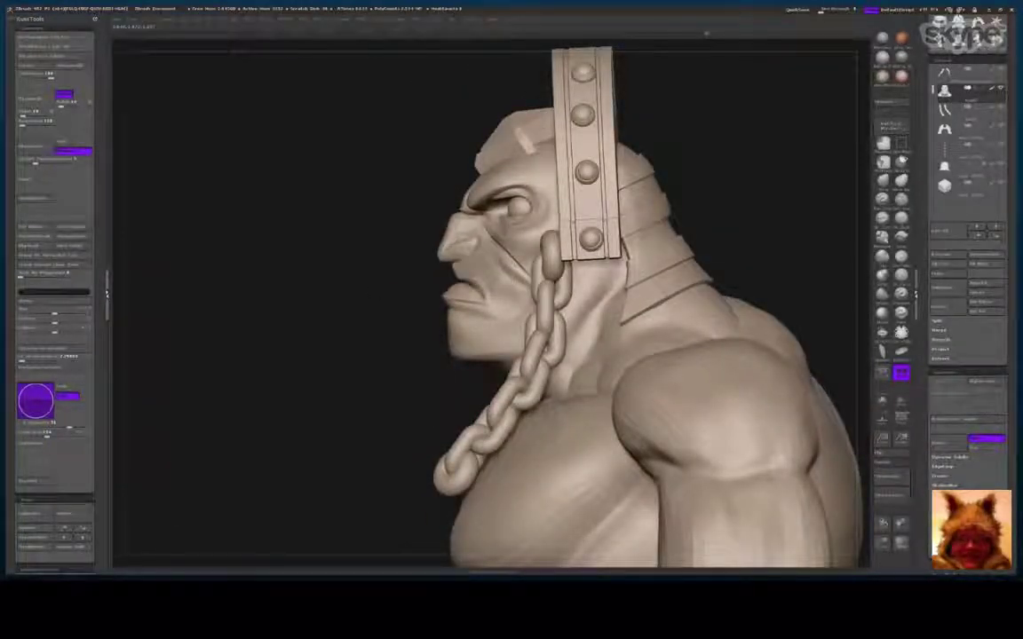
mouse_move(407, 304)
left_mouse_down()
mouse_move(451, 304)
mouse_move(405, 304)
left_mouse_up()
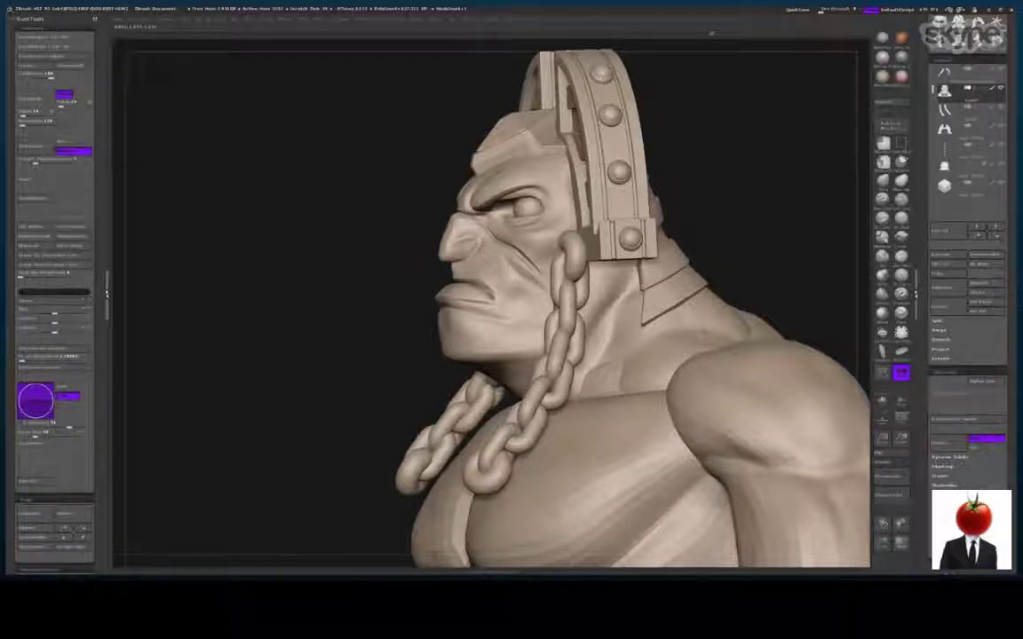
left_click_drag(405, 303, 484, 304)
mouse_move(657, 434)
left_mouse_down()
mouse_move(753, 422)
mouse_move(706, 401)
mouse_move(698, 419)
left_mouse_up()
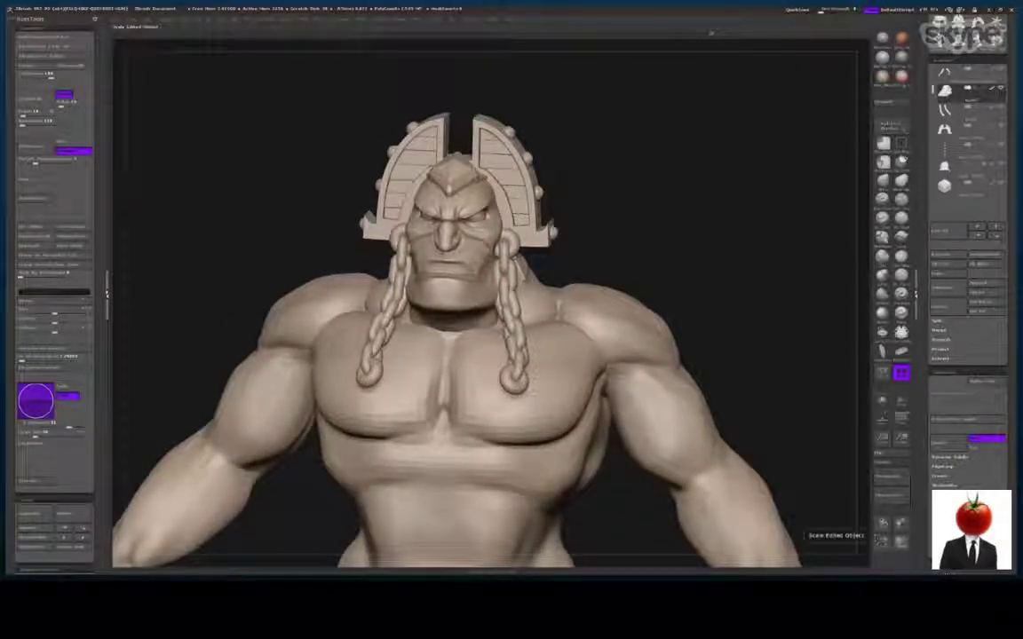
Examine the reshaped face close up from both three-quarter sides, and its proportions against the whole body from the front
left_click_drag(888, 538, 890, 571)
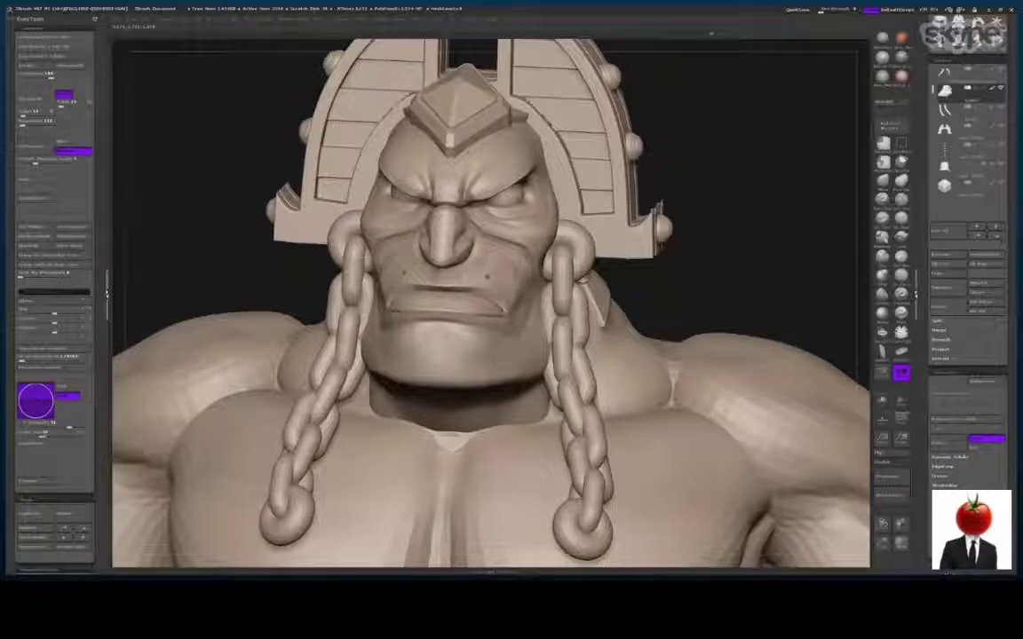
left_click_drag(138, 244, 84, 247)
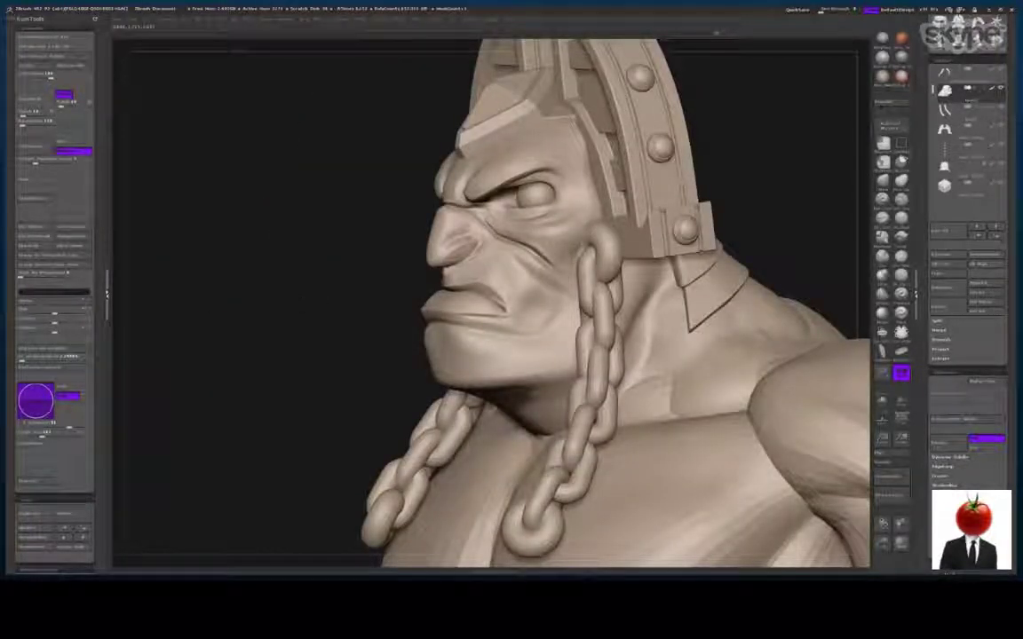
left_click_drag(240, 256, 344, 257)
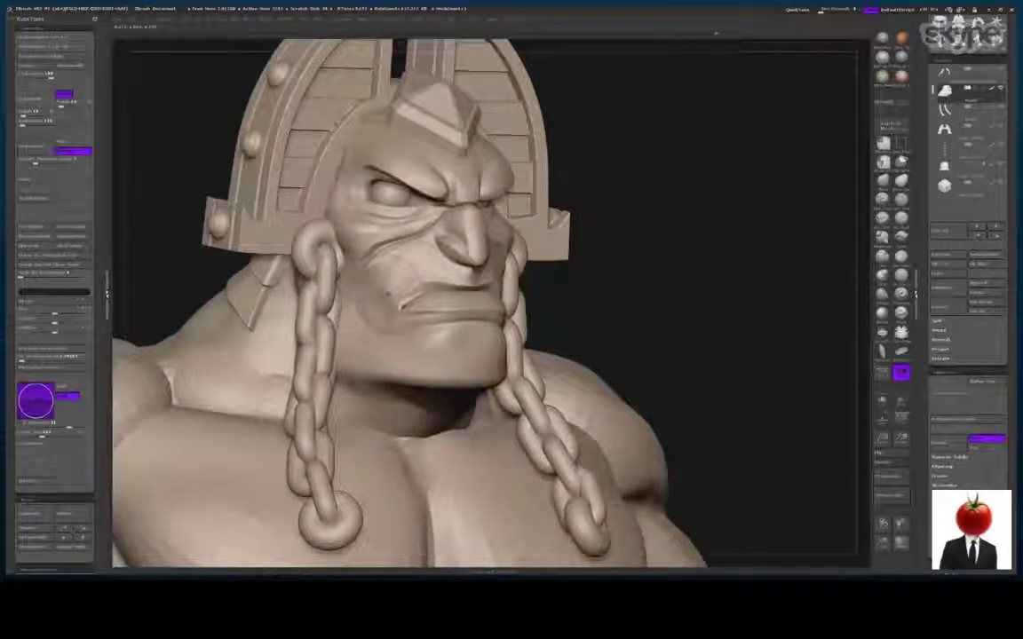
left_click_drag(609, 305, 552, 306)
left_click_drag(497, 393, 444, 390)
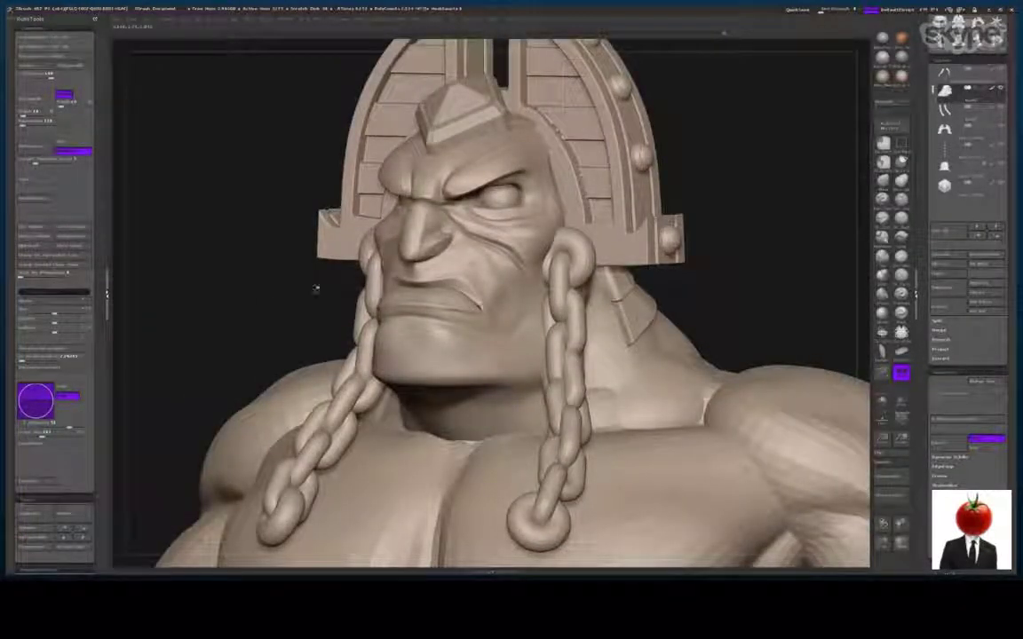
left_click_drag(316, 288, 382, 290)
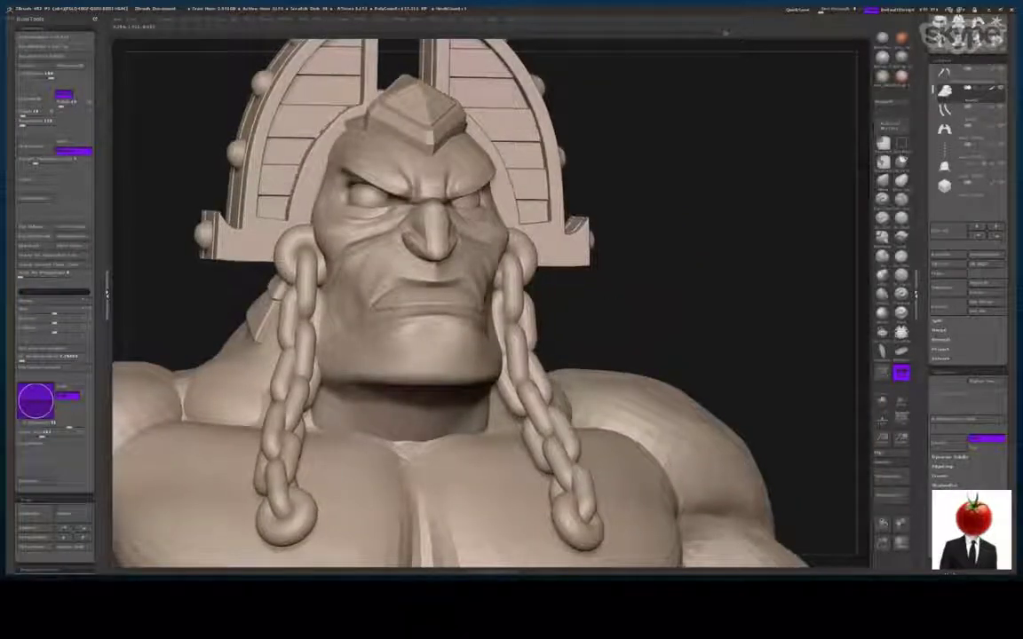
left_click_drag(617, 355, 504, 359)
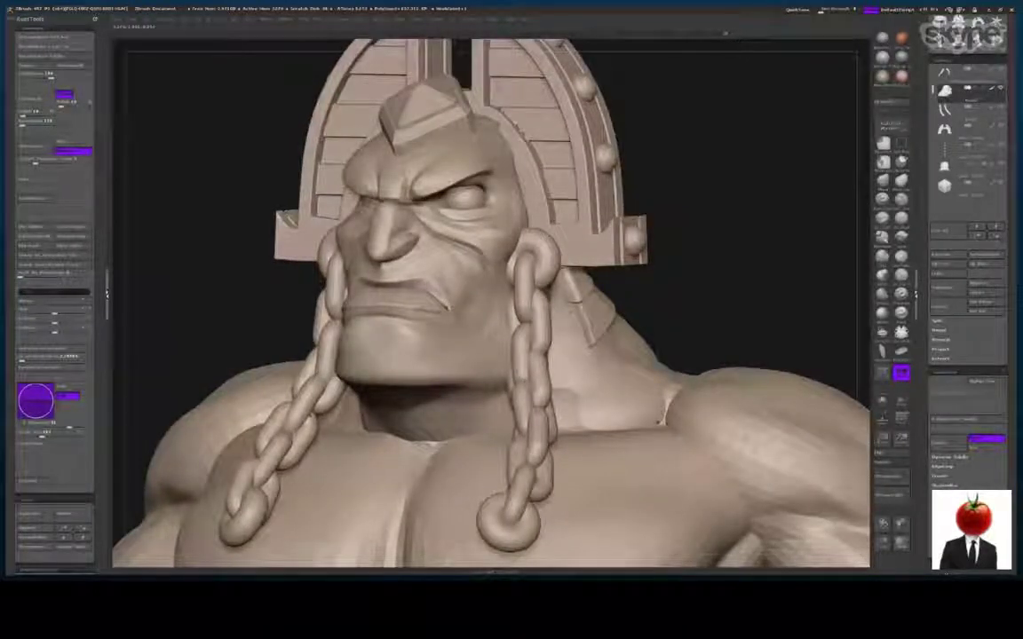
left_click_drag(863, 520, 857, 373, "alt")
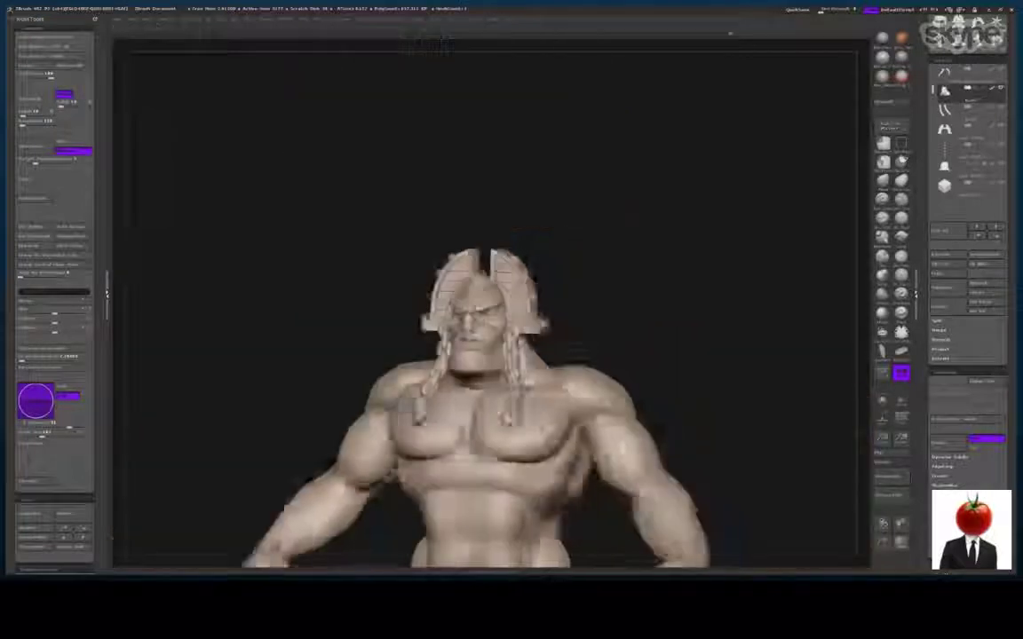
left_click_drag(693, 355, 755, 355, "shift")
left_click_drag(231, 506, 233, 369, "alt")
mouse_move(653, 312)
left_mouse_down()
mouse_move(754, 310)
mouse_move(595, 312)
mouse_move(737, 311)
mouse_move(697, 302)
mouse_move(657, 261)
mouse_move(538, 266)
mouse_move(707, 258)
left_mouse_up()
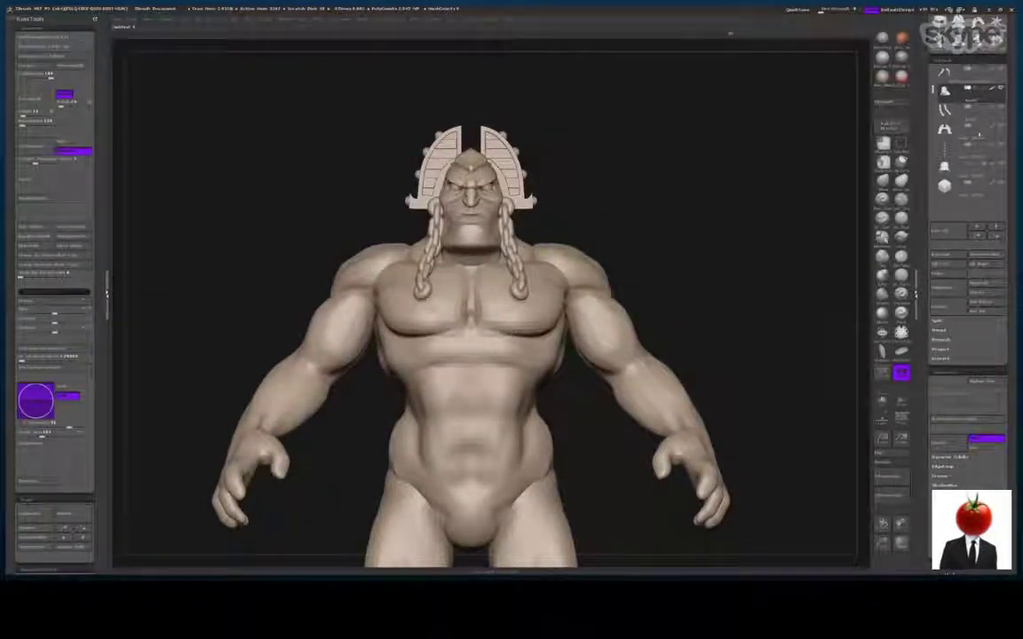
Make the torso the active subtool and raise its subdivision level
left_click_drag(933, 90, 933, 72)
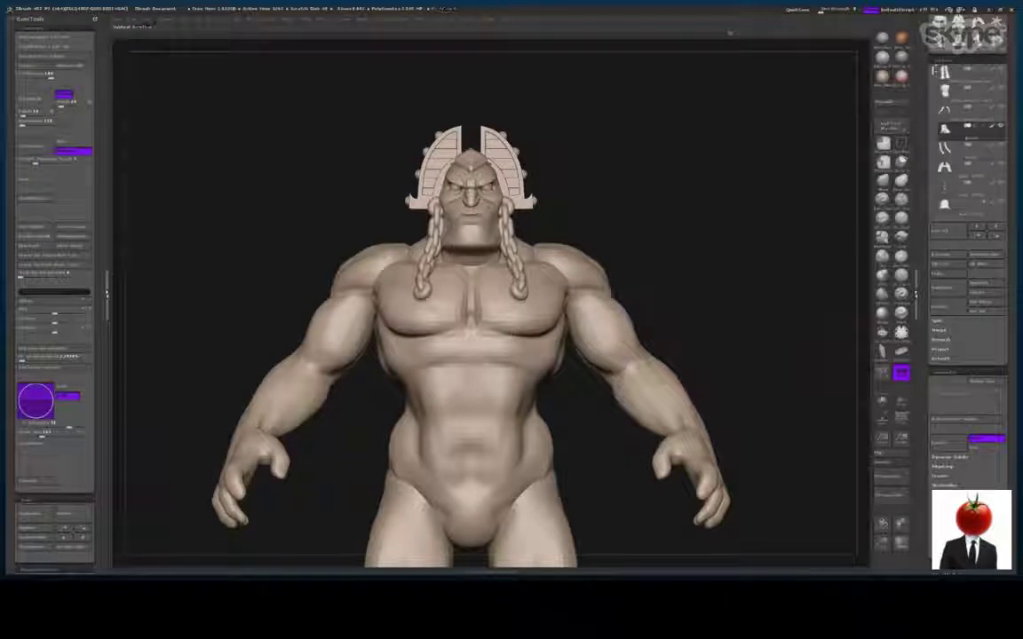
left_click(955, 91)
left_click_drag(786, 441, 855, 268, "alt")
key("d")
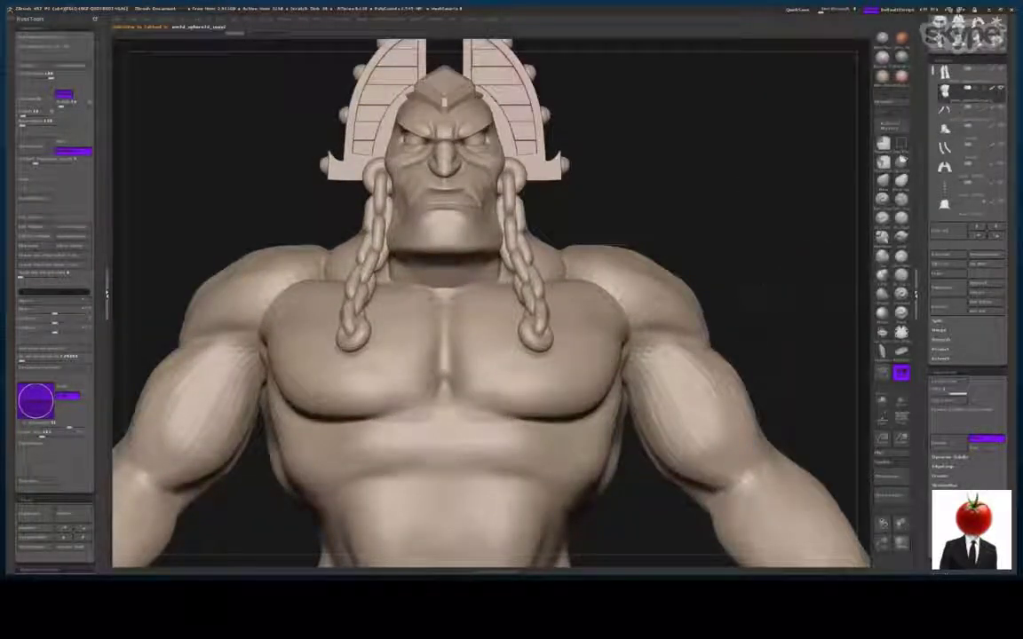
Switch to another sculpting brush and carve muscle bands into the inner part of both pectorals beside the sternum
left_click_drag(790, 315, 770, 317, "alt")
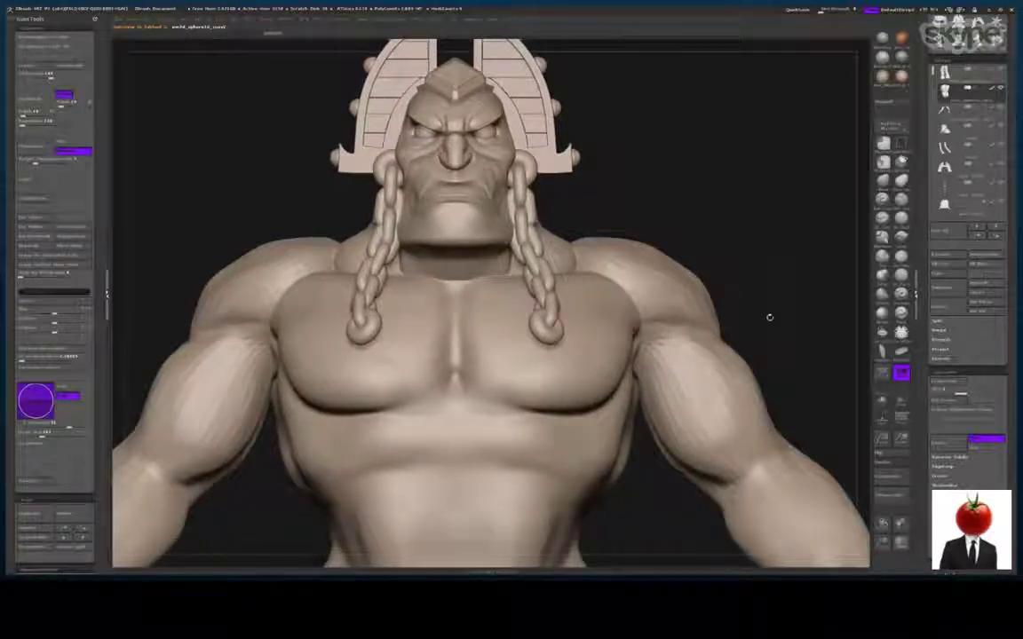
left_click_drag(783, 230, 801, 300, "alt")
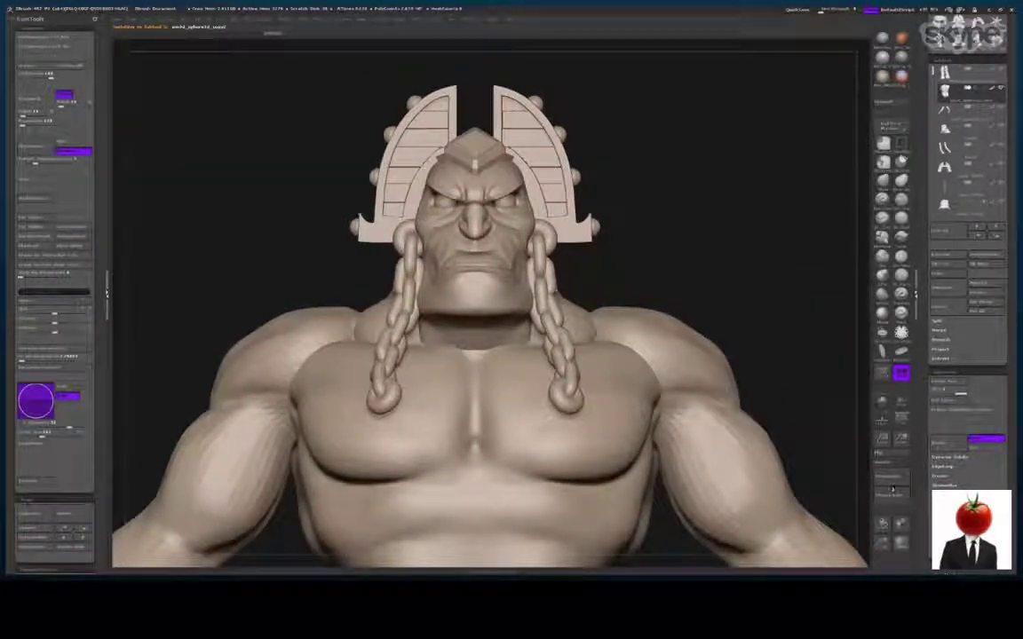
mouse_move(772, 487)
left_mouse_down("alt")
mouse_move(774, 374)
mouse_move(581, 368)
left_mouse_up("alt")
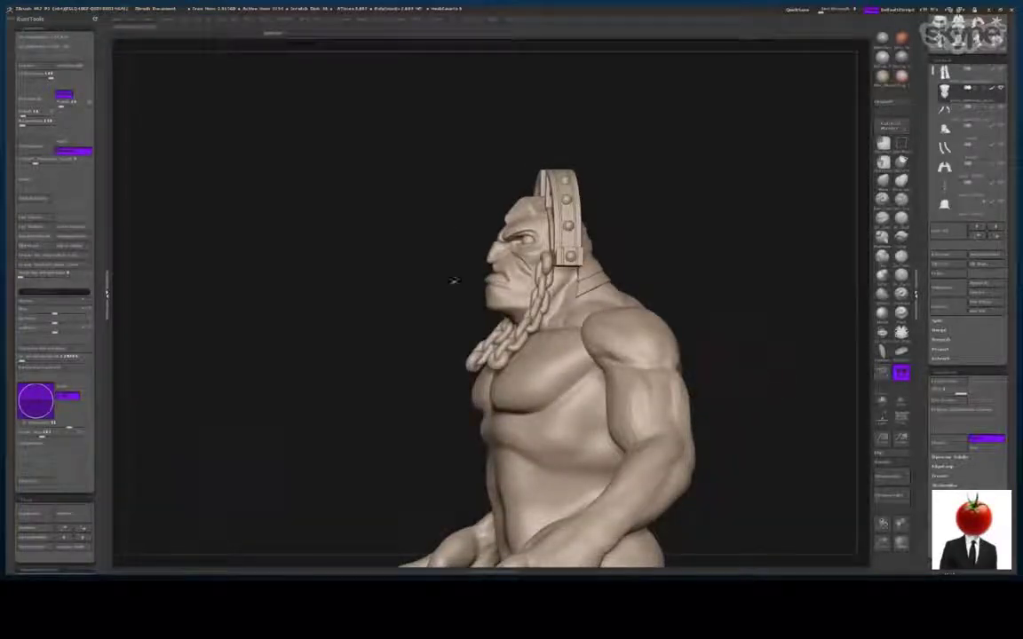
left_click_drag(150, 261, 314, 260)
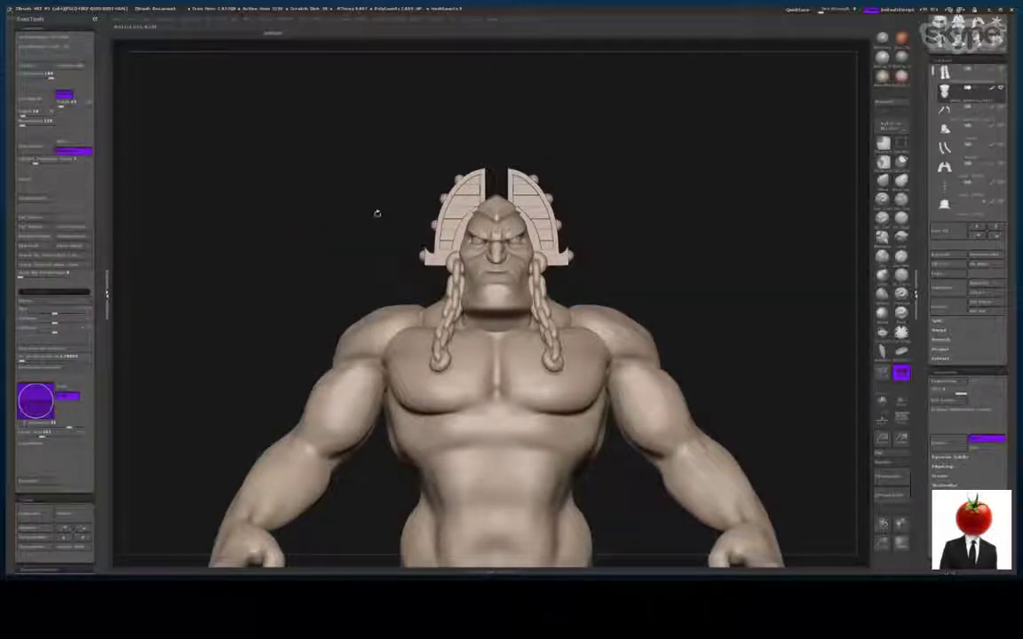
left_click_drag(799, 238, 804, 237)
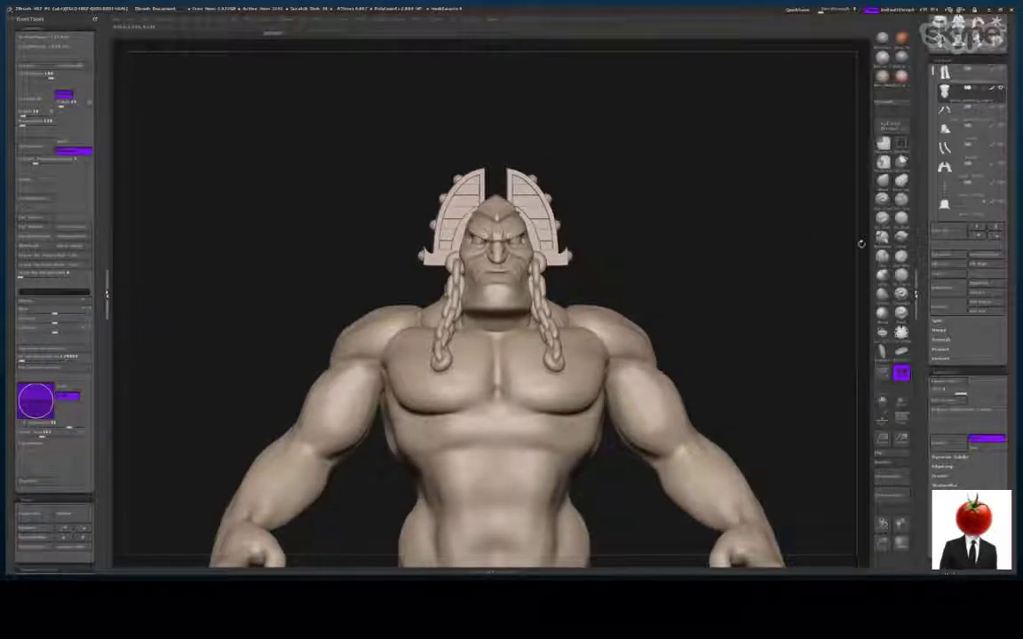
left_click(883, 259)
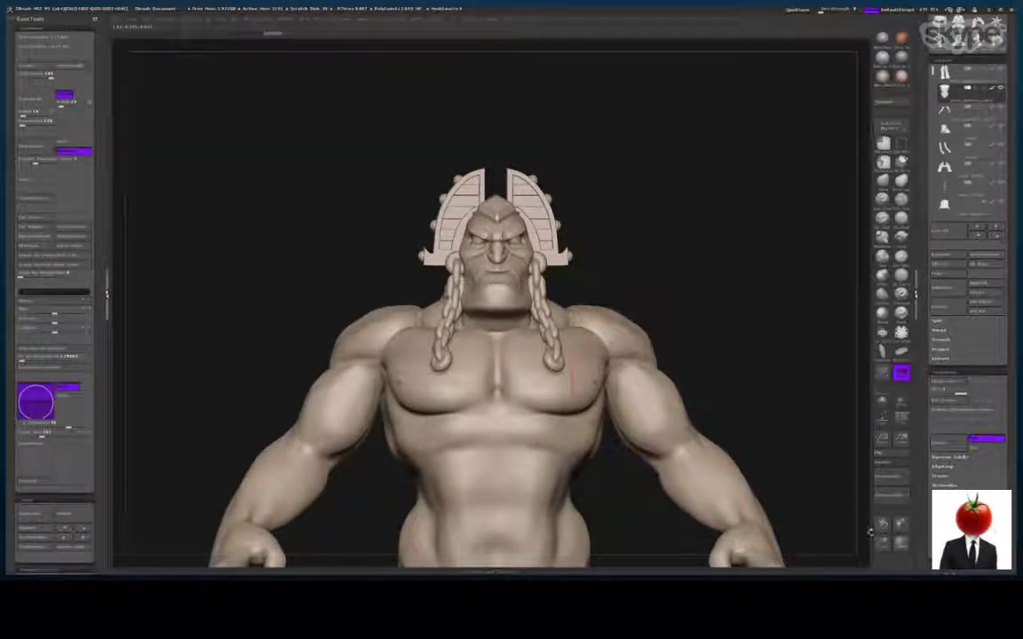
left_click_drag(893, 542, 895, 538)
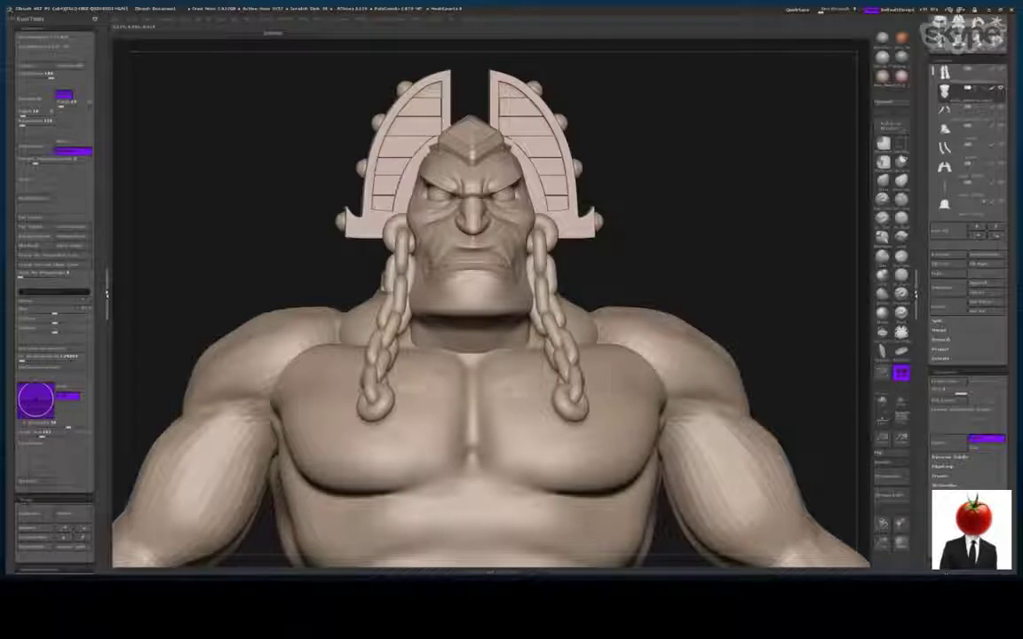
mouse_move(350, 450)
left_mouse_down()
mouse_move(407, 466)
mouse_move(443, 457)
left_mouse_up()
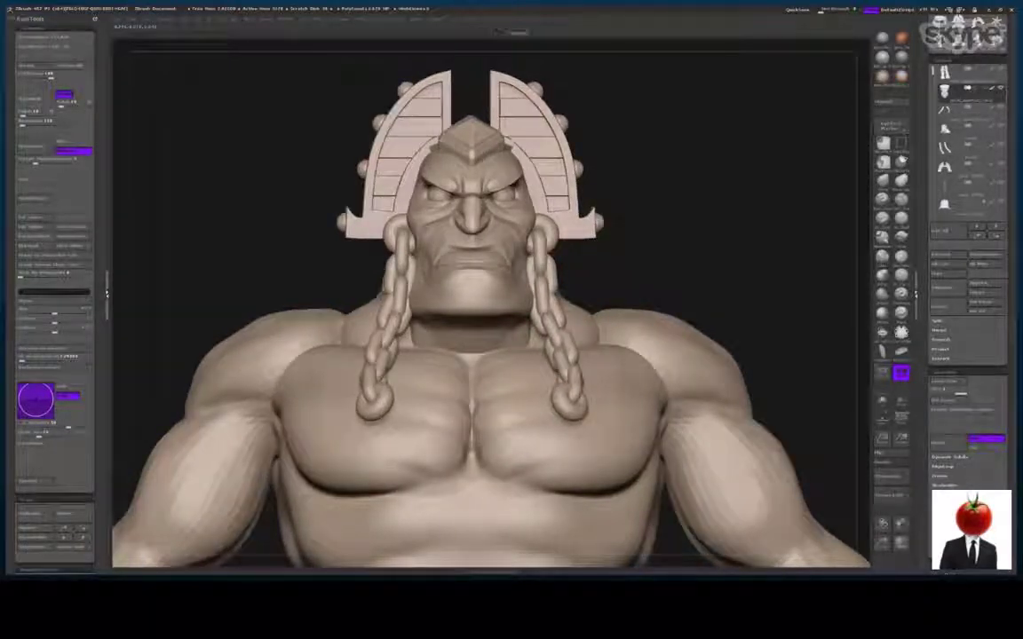
Deepen the creases between the pectoral muscle bands and define the lower inner edges of the chest, checking three-quarter views
left_click_drag(229, 287, 302, 246, "alt")
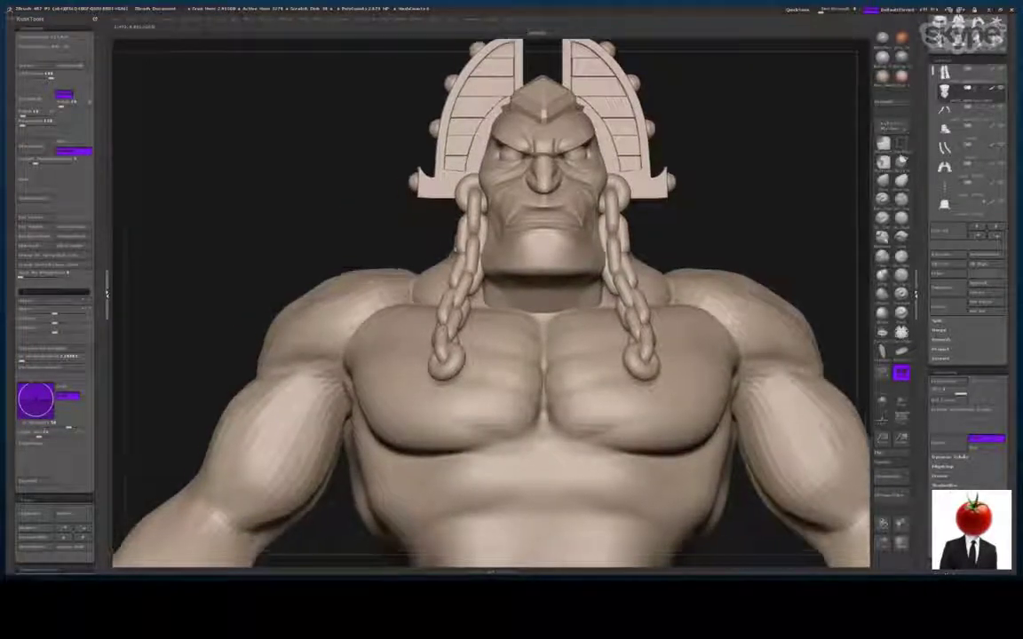
left_click_drag(147, 301, 218, 304)
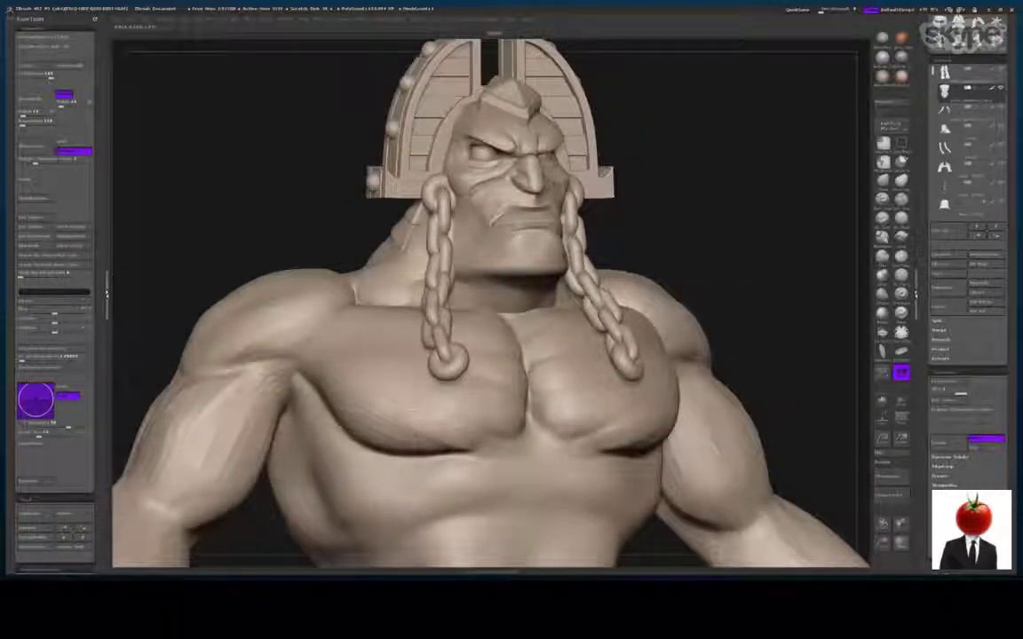
left_click_drag(178, 233, 267, 241)
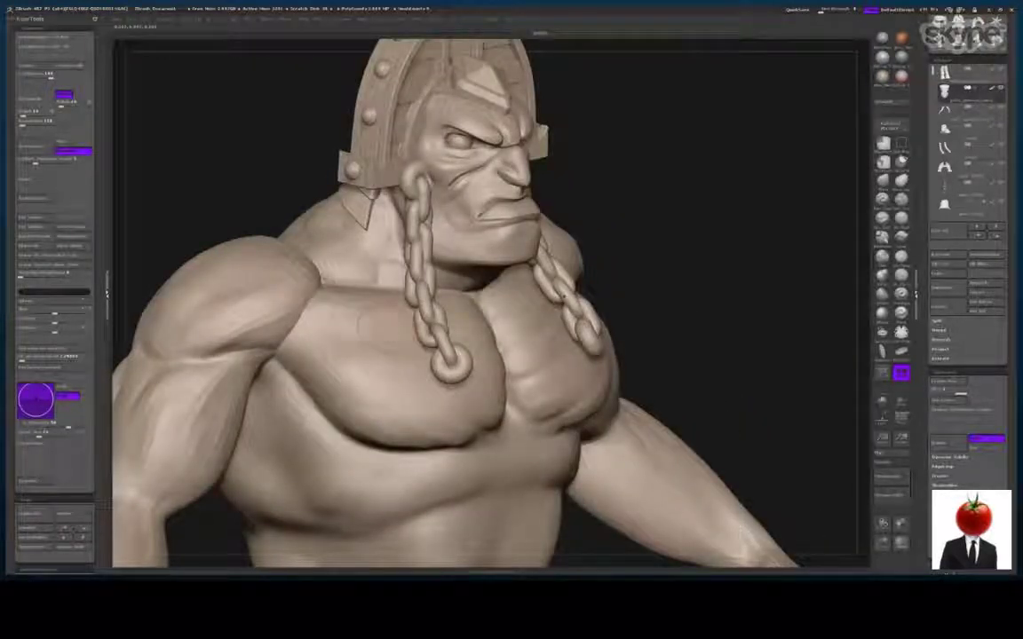
left_click_drag(283, 198, 169, 203)
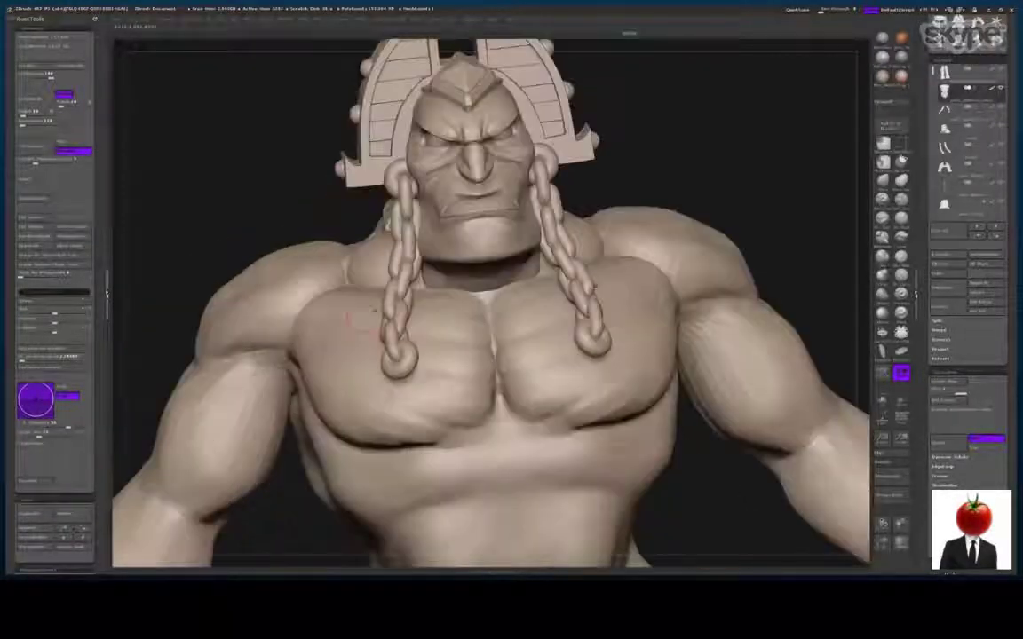
left_click_drag(224, 246, 129, 240)
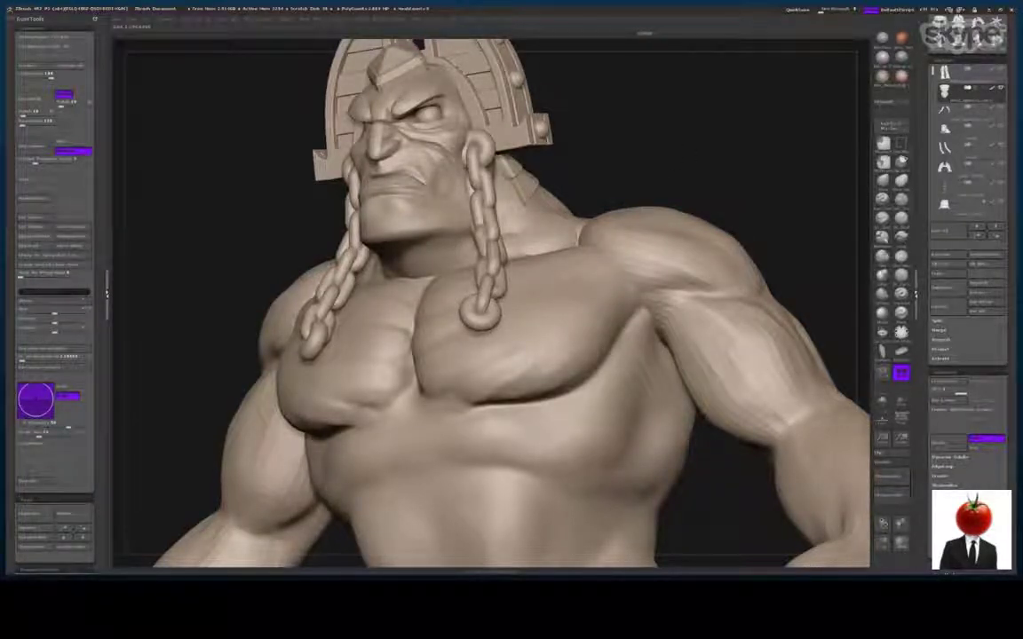
Refine the pectoral surfaces out to the shoulders and sharpen the ridges along their lower edges from front and three-quarter views
mouse_move(693, 502)
left_mouse_down()
mouse_move(766, 511)
mouse_move(692, 508)
mouse_move(702, 479)
left_mouse_up()
mouse_move(537, 395)
left_mouse_down()
mouse_move(588, 366)
mouse_move(610, 388)
left_mouse_up()
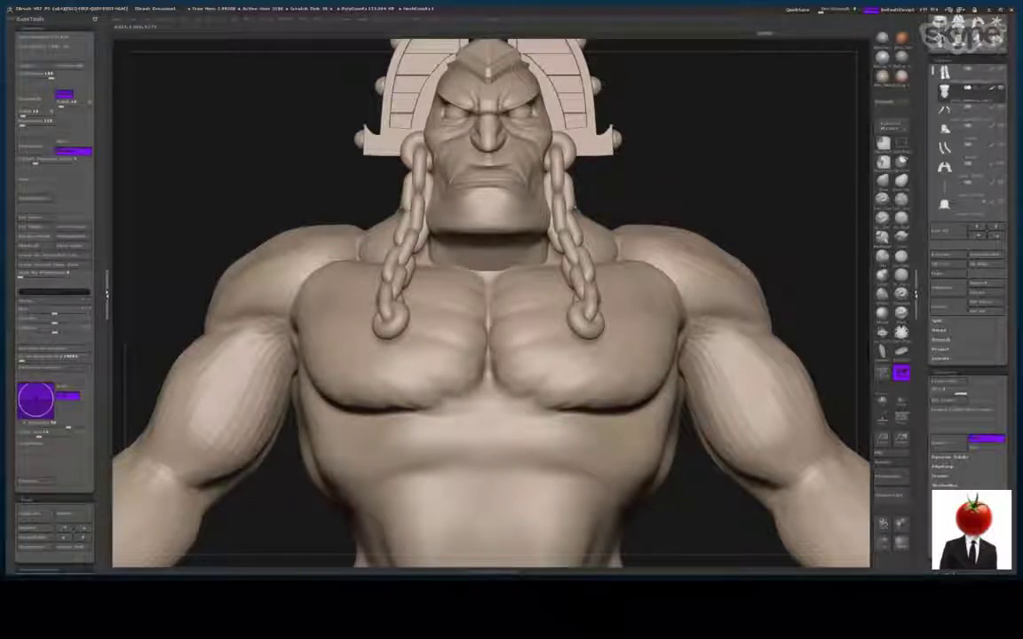
left_click_drag(706, 160, 573, 169)
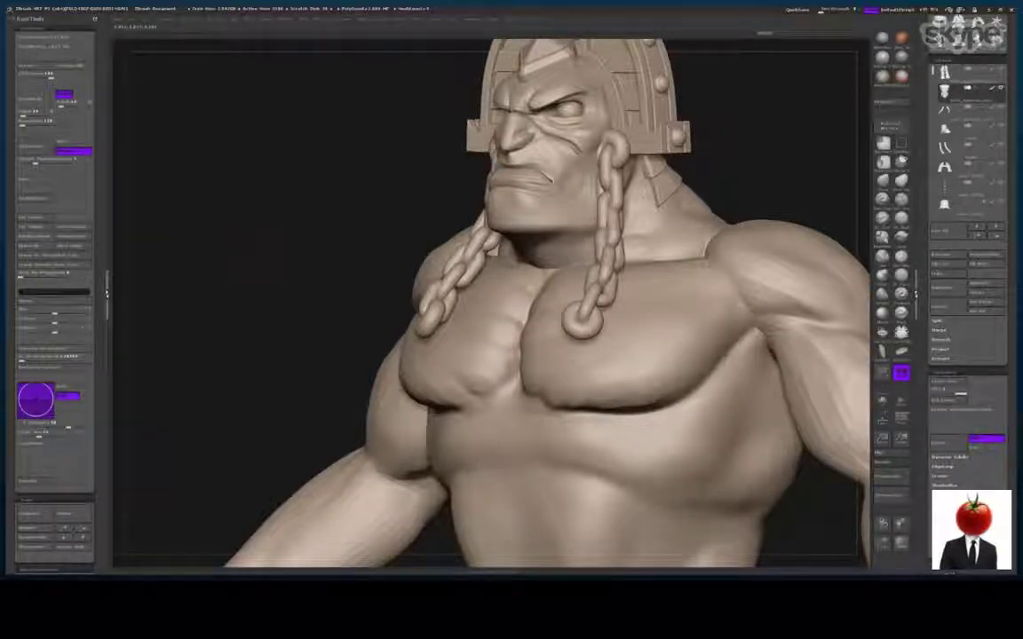
left_click_drag(221, 227, 355, 232)
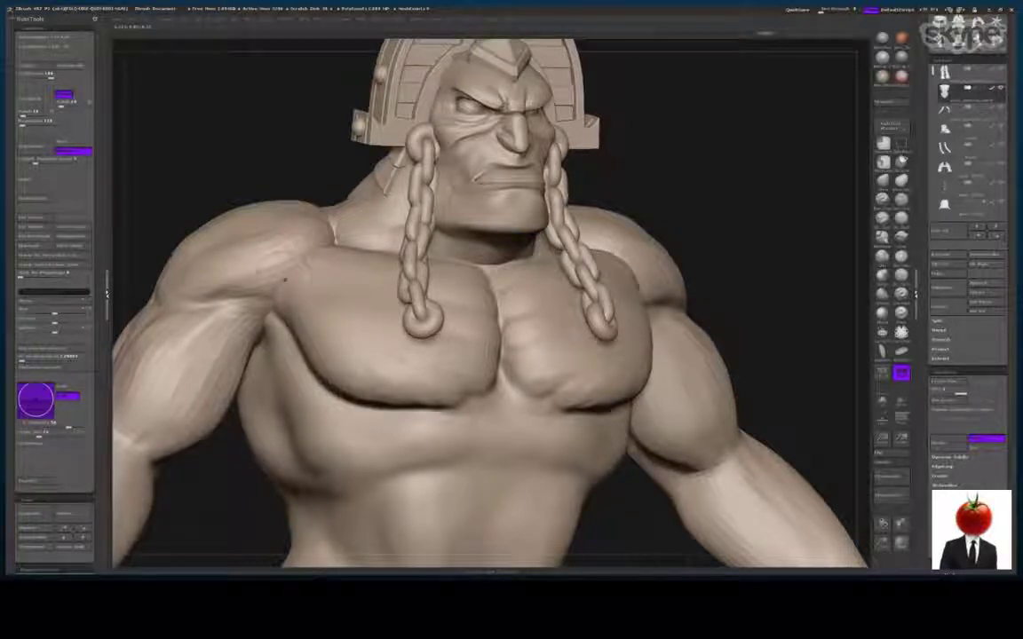
left_click_drag(806, 224, 730, 229)
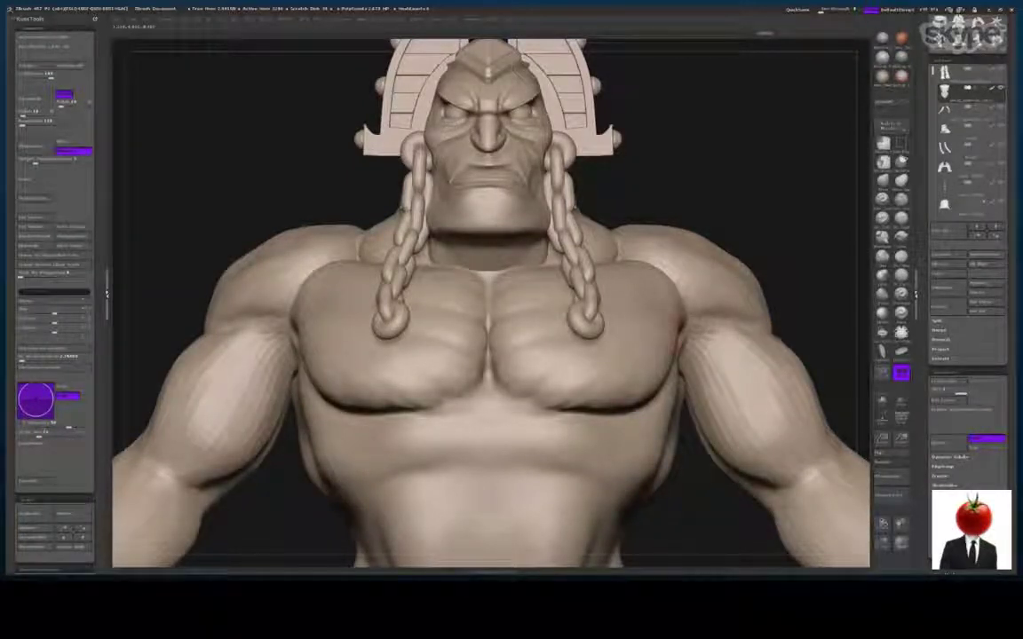
Sculpt serratus and rib muscle bulges with dark creases between them along the sides of the rib cage below the armpits
left_click_drag(205, 267, 222, 143)
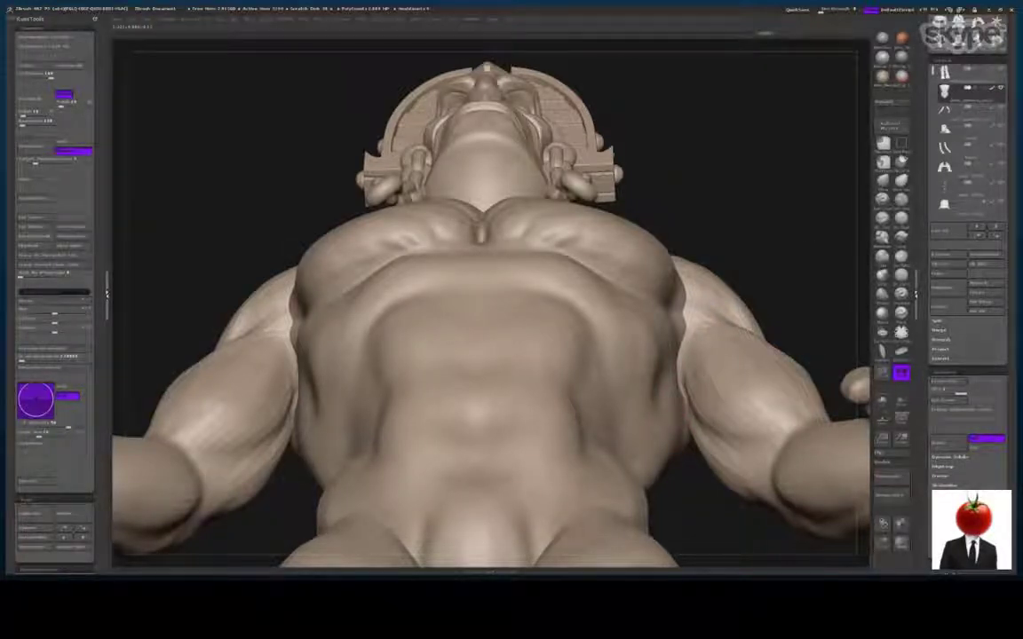
left_click_drag(222, 143, 381, 260)
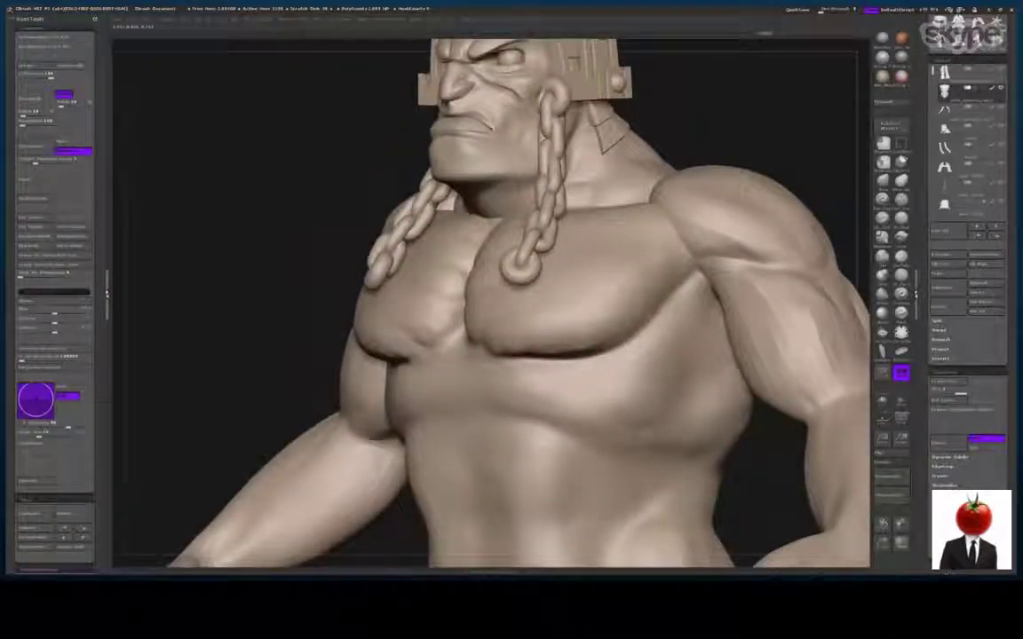
left_click_drag(640, 433, 692, 444)
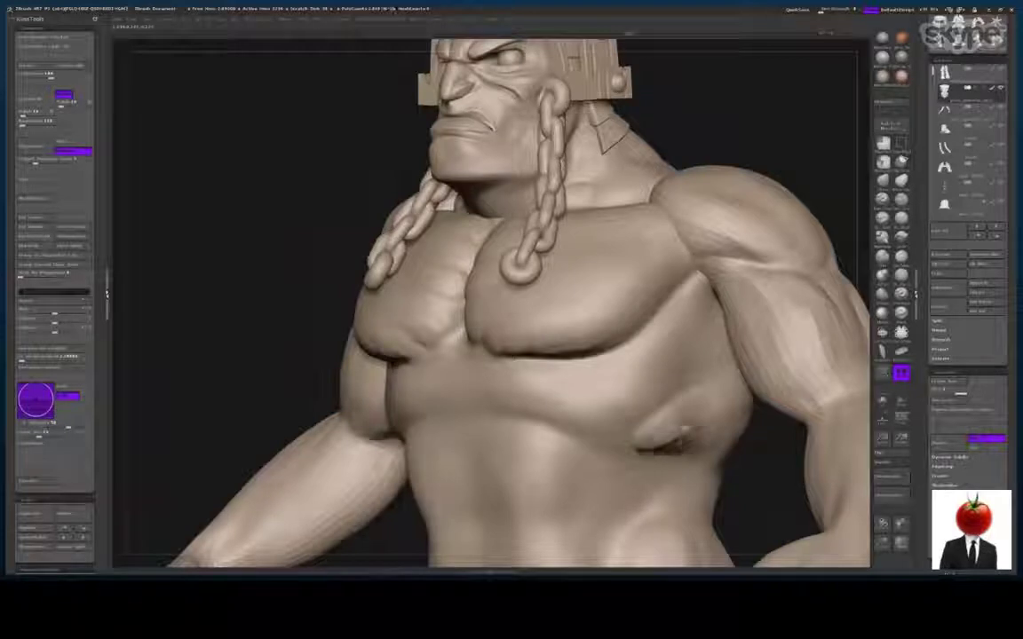
left_click_drag(621, 410, 668, 431)
mouse_move(659, 366)
left_mouse_down()
mouse_move(635, 420)
mouse_move(626, 411)
left_mouse_up()
left_click_drag(621, 351, 591, 360)
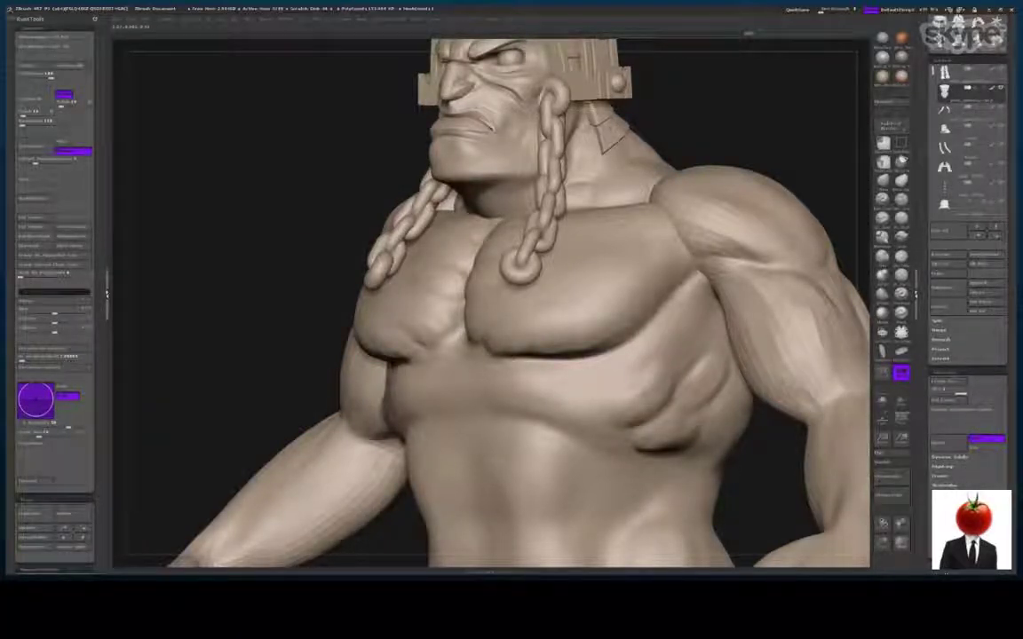
mouse_move(666, 372)
left_mouse_down()
mouse_move(629, 405)
mouse_move(635, 390)
left_mouse_up()
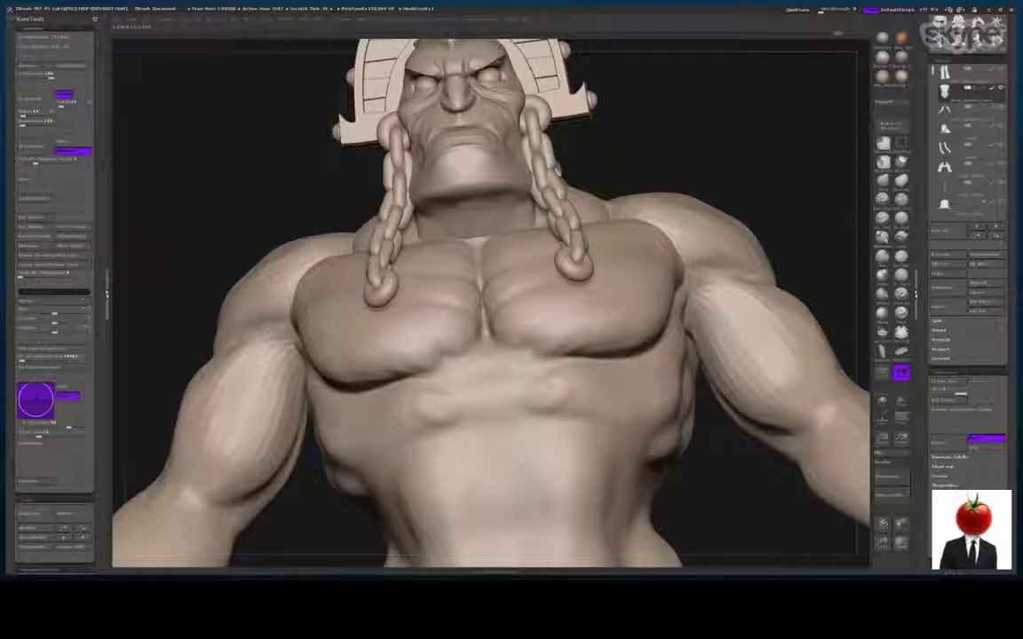
Build up the lower rib arch beneath the pectorals and smooth the transition at the base of the sternum
mouse_move(573, 383)
left_mouse_down()
mouse_move(436, 407)
mouse_move(543, 368)
mouse_move(616, 384)
mouse_move(620, 372)
left_mouse_up()
left_click_drag(544, 364, 517, 393)
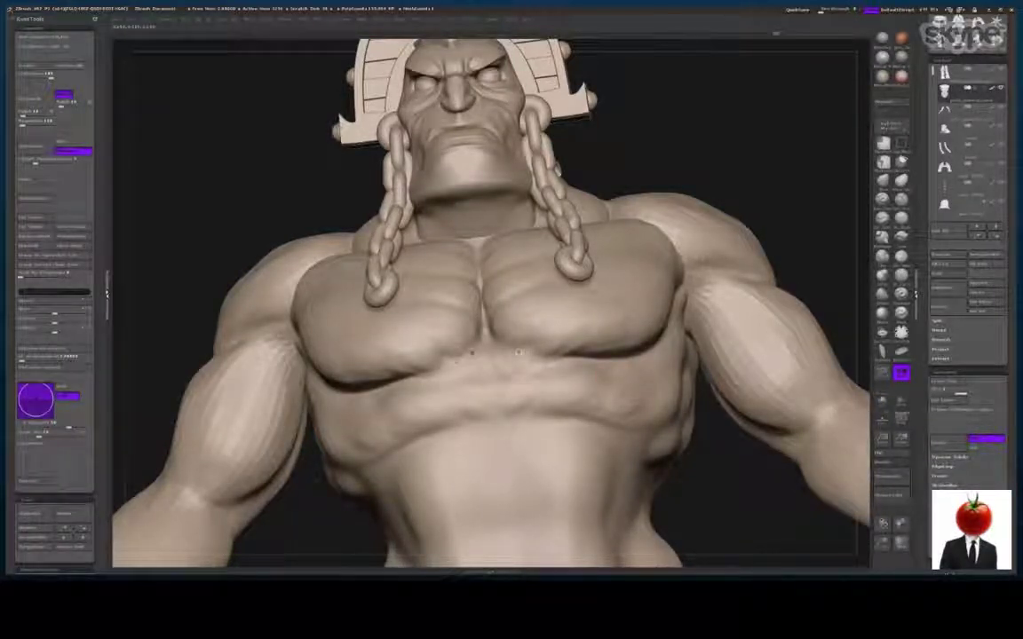
mouse_move(477, 349)
left_mouse_down()
mouse_move(495, 338)
mouse_move(520, 347)
mouse_move(493, 351)
left_mouse_up()
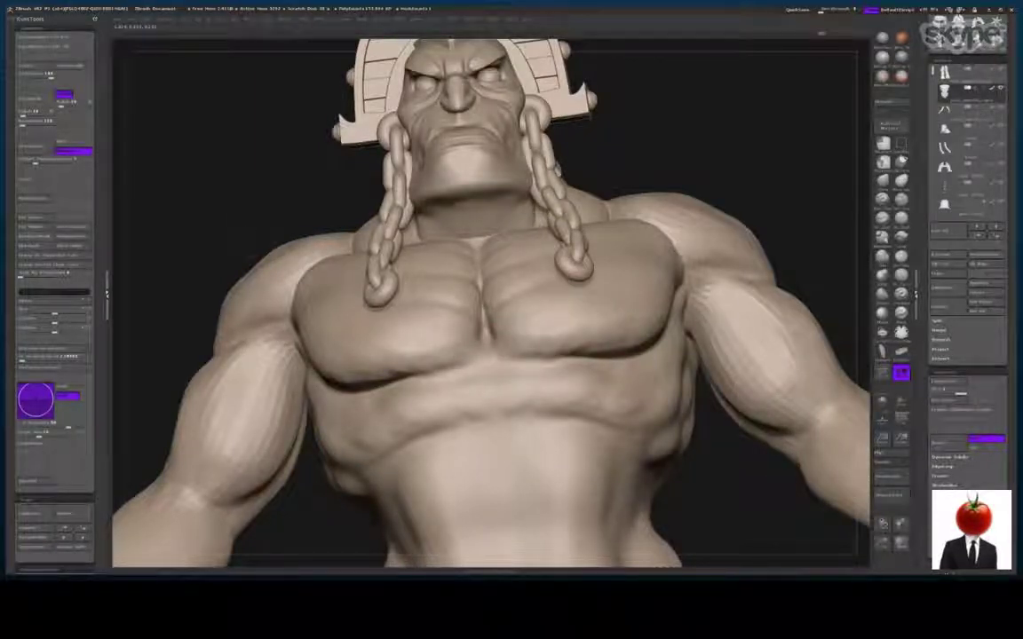
mouse_move(523, 339)
left_mouse_down("shift")
mouse_move(530, 376)
mouse_move(504, 371)
left_mouse_up("shift")
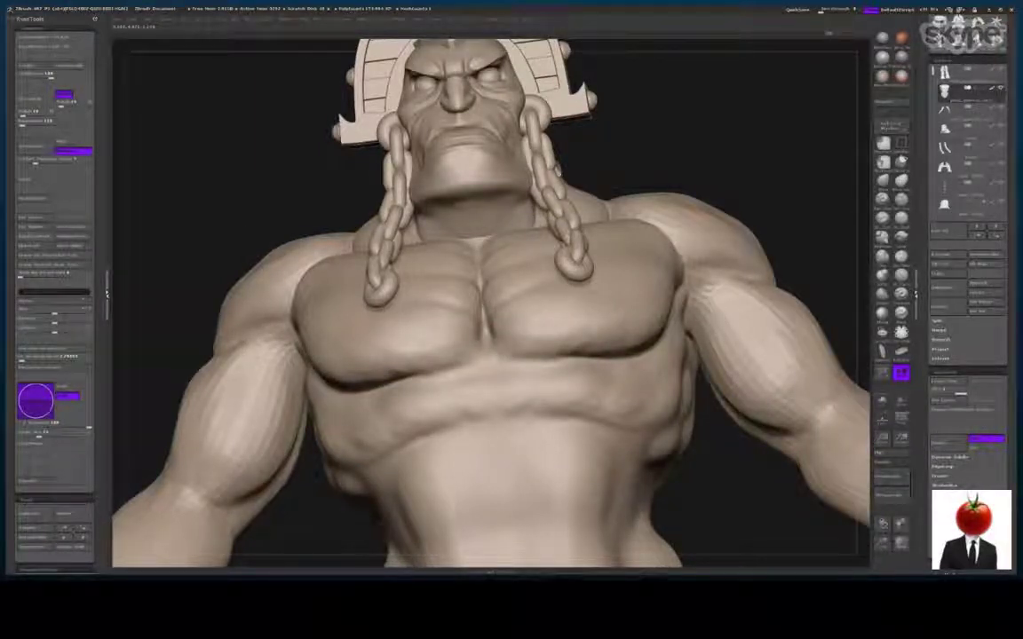
Sculpt paired abdominal muscles with a central groove and horizontal divisions, checking the torso from front and three-quarter views
left_click_drag(753, 503, 749, 443)
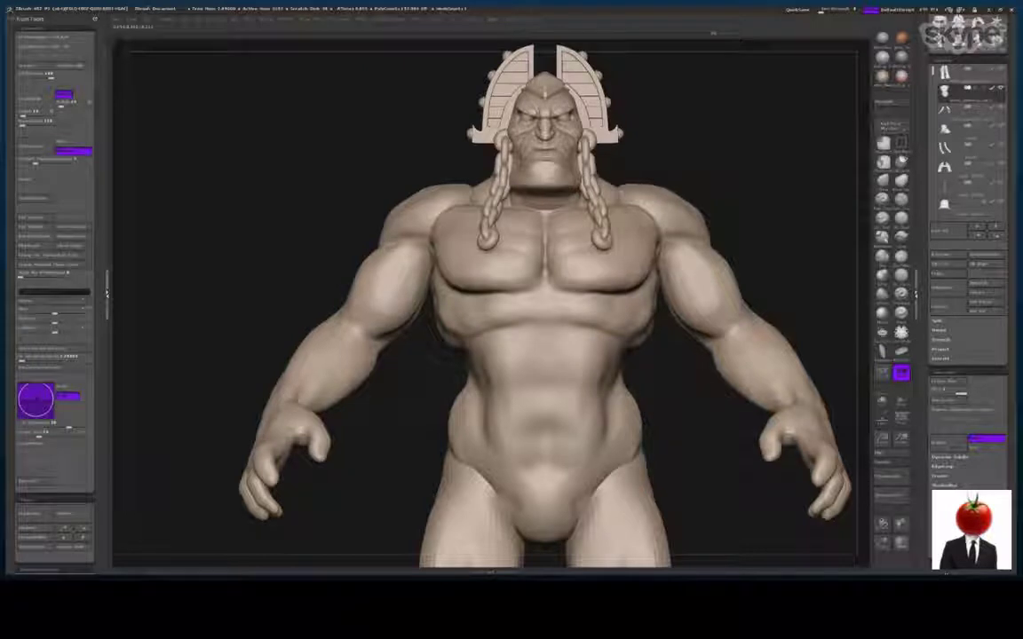
left_click_drag(730, 428, 656, 414)
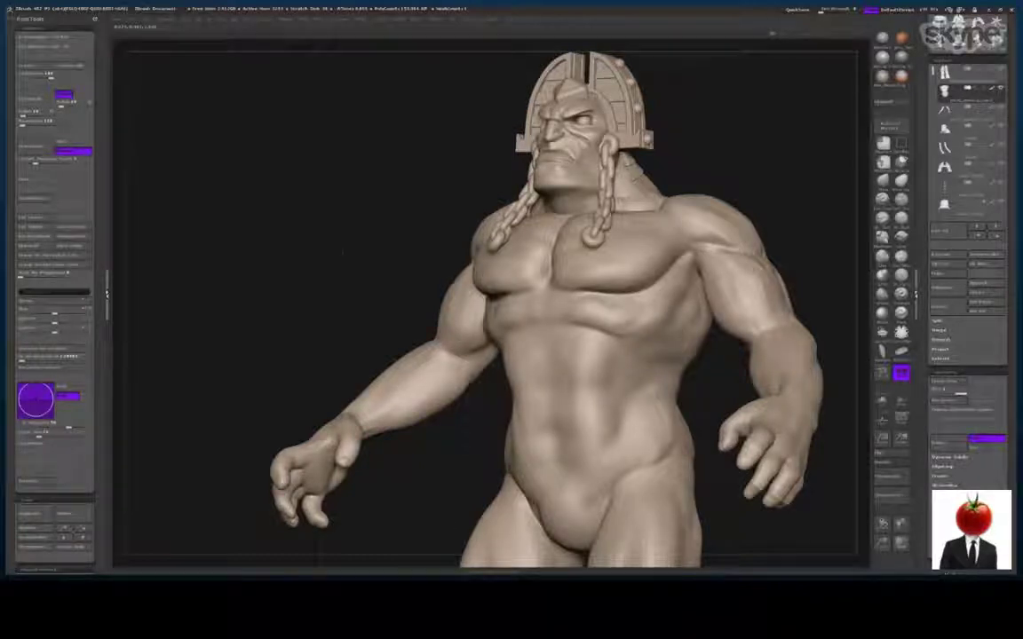
left_click_drag(342, 253, 169, 253)
mouse_move(267, 248)
left_mouse_down("alt")
mouse_move(171, 262)
mouse_move(395, 262)
mouse_move(524, 284)
left_mouse_up("alt")
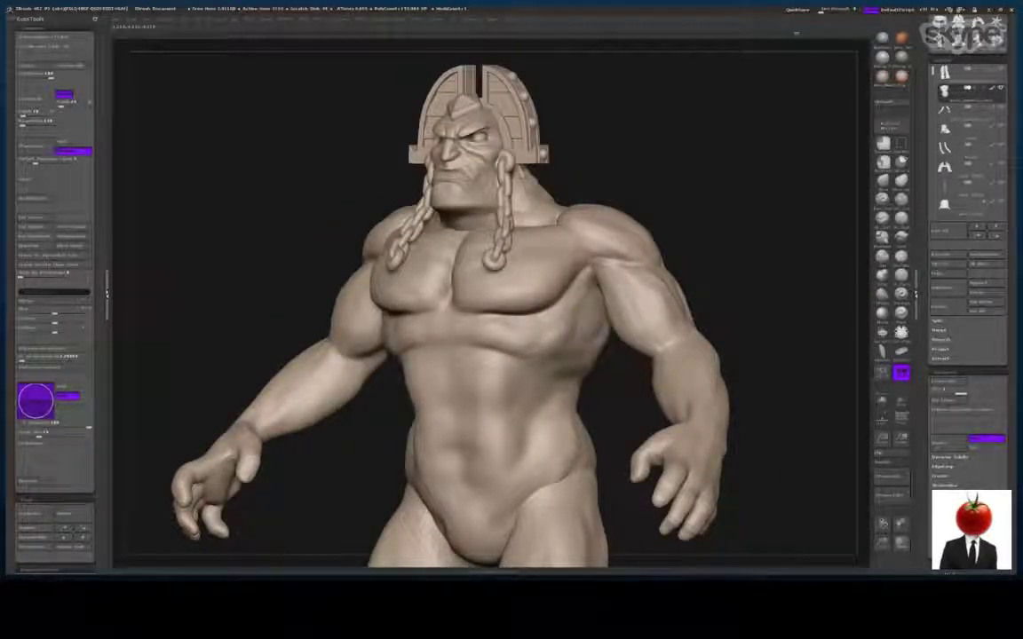
mouse_move(327, 217)
left_mouse_down()
mouse_move(283, 338)
mouse_move(177, 338)
mouse_move(215, 266)
mouse_move(253, 231)
left_mouse_up()
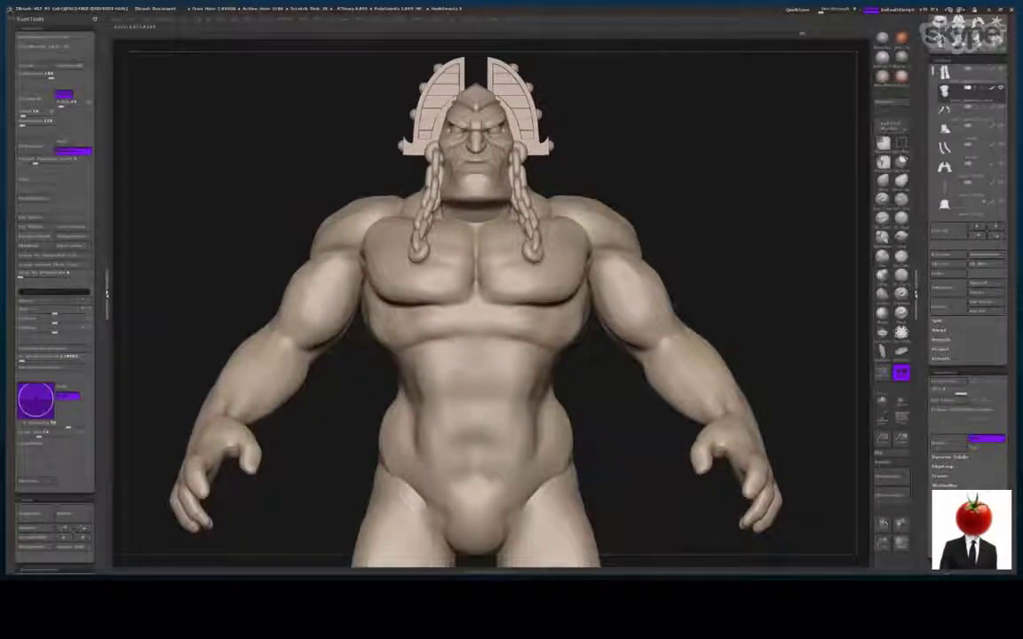
left_click_drag(331, 216, 257, 227)
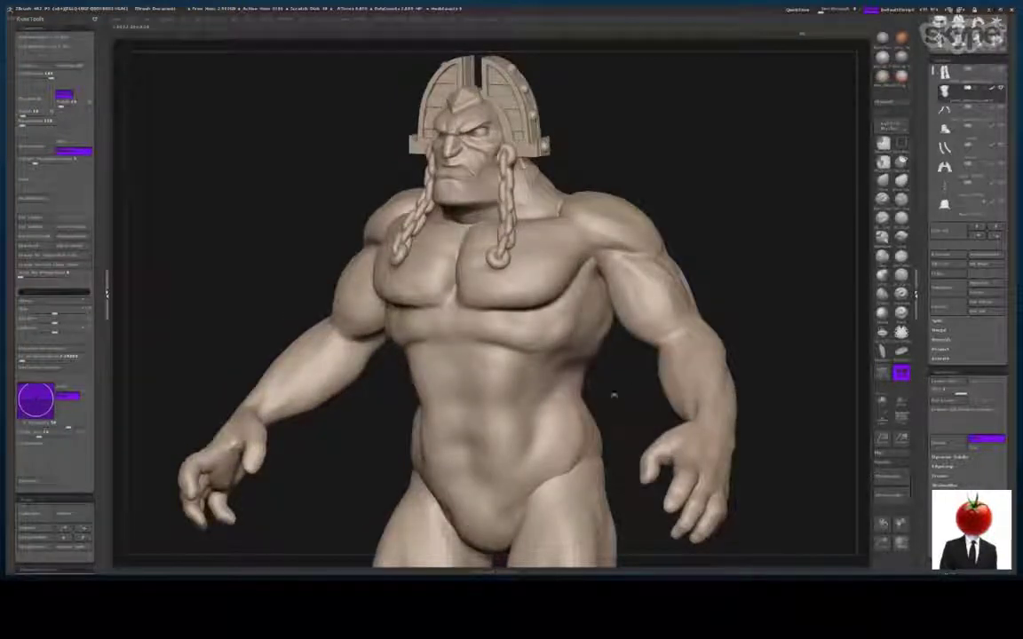
mouse_move(297, 424)
left_mouse_down()
mouse_move(365, 437)
mouse_move(321, 439)
left_mouse_up()
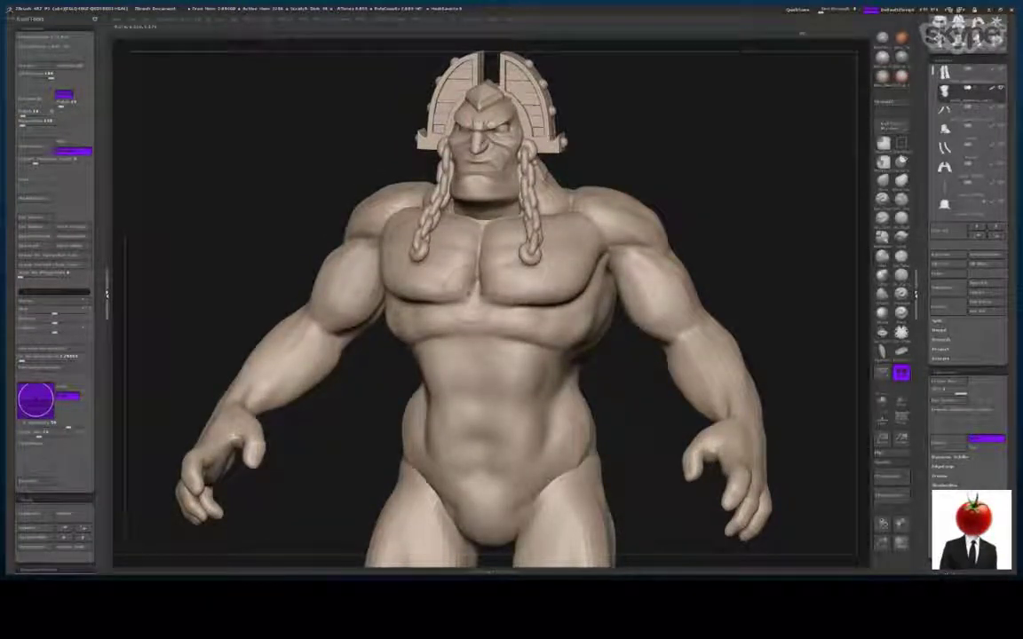
mouse_move(252, 212)
left_mouse_down()
mouse_move(283, 186)
mouse_move(349, 191)
left_mouse_up()
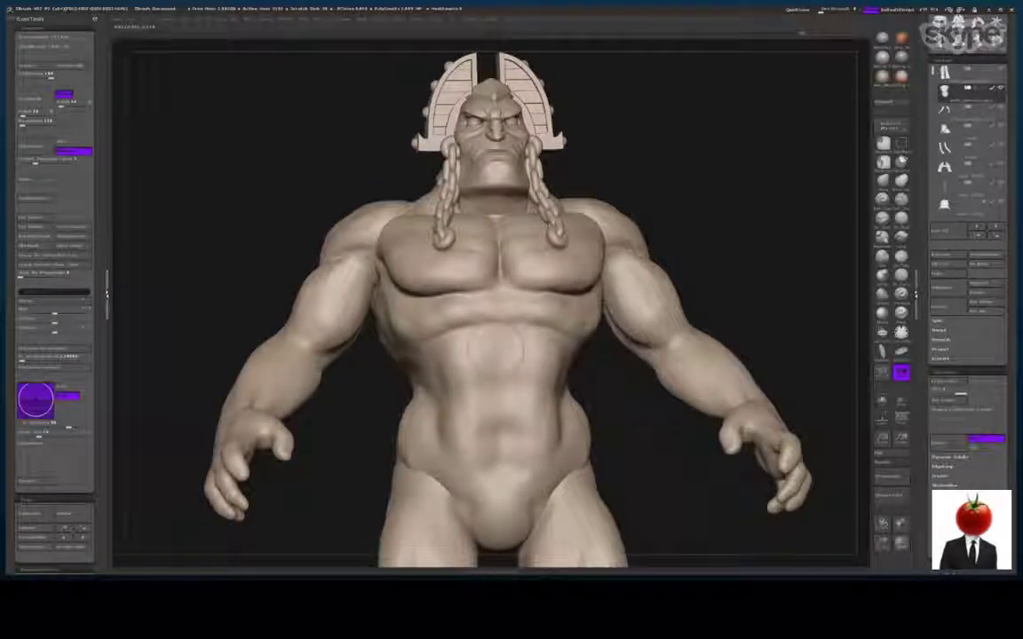
mouse_move(535, 411)
left_mouse_down()
mouse_move(514, 405)
mouse_move(533, 400)
mouse_move(517, 400)
mouse_move(531, 398)
mouse_move(523, 472)
mouse_move(524, 444)
left_mouse_up()
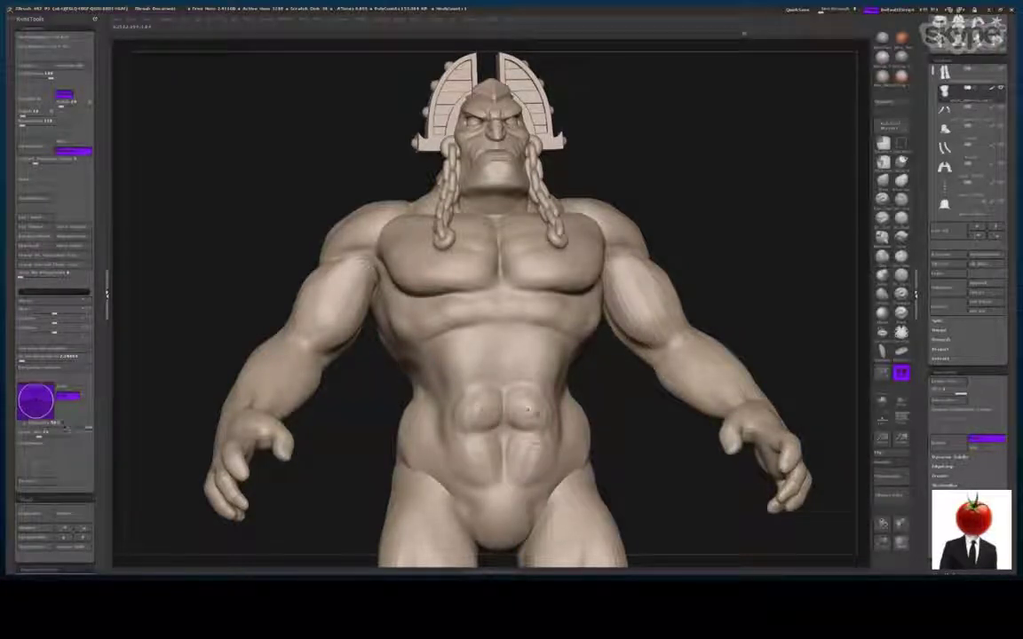
mouse_move(524, 384)
left_mouse_down()
mouse_move(531, 342)
mouse_move(524, 378)
mouse_move(501, 381)
mouse_move(543, 366)
mouse_move(553, 414)
left_mouse_up()
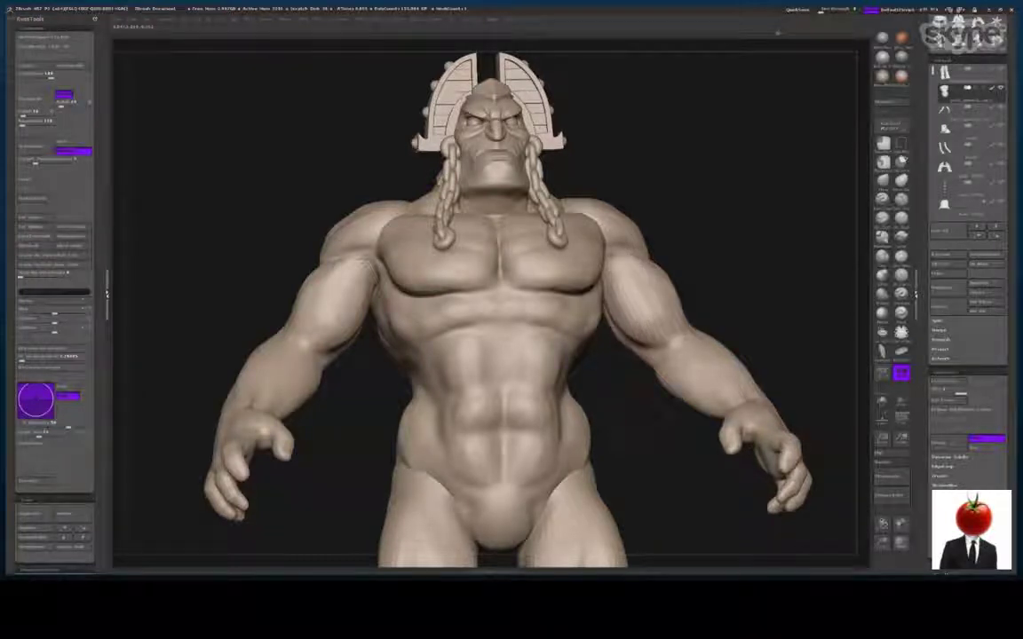
mouse_move(684, 408)
left_mouse_down()
mouse_move(568, 391)
mouse_move(597, 369)
mouse_move(581, 390)
mouse_move(613, 407)
mouse_move(589, 383)
mouse_move(578, 412)
mouse_move(585, 377)
left_mouse_up()
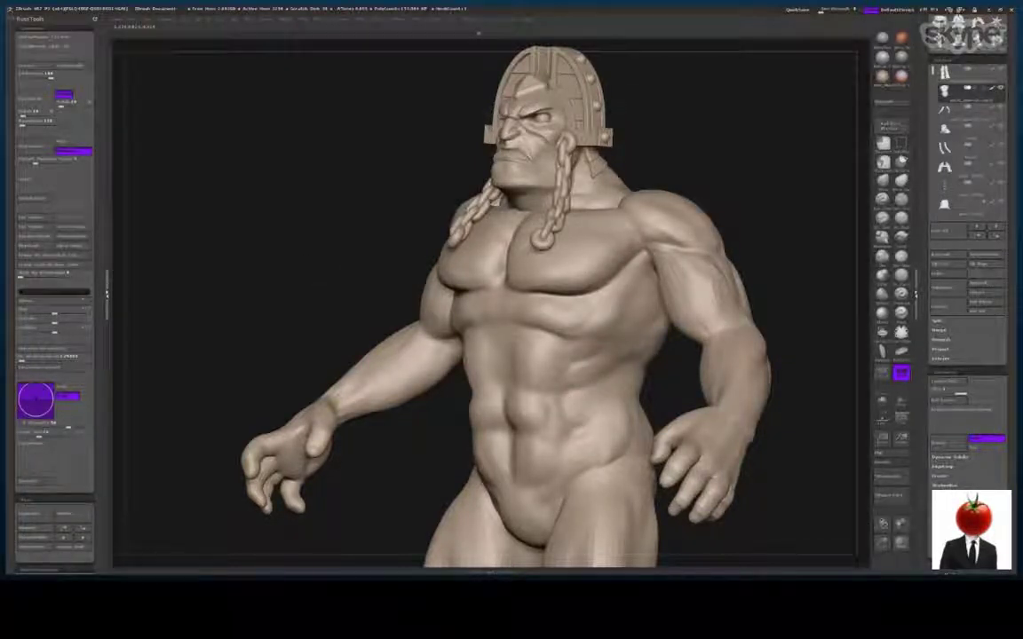
Check the torso from three-quarter and front views, make the head the active subtool and duplicate it
mouse_move(232, 354)
left_mouse_down()
mouse_move(370, 377)
mouse_move(537, 381)
left_mouse_up()
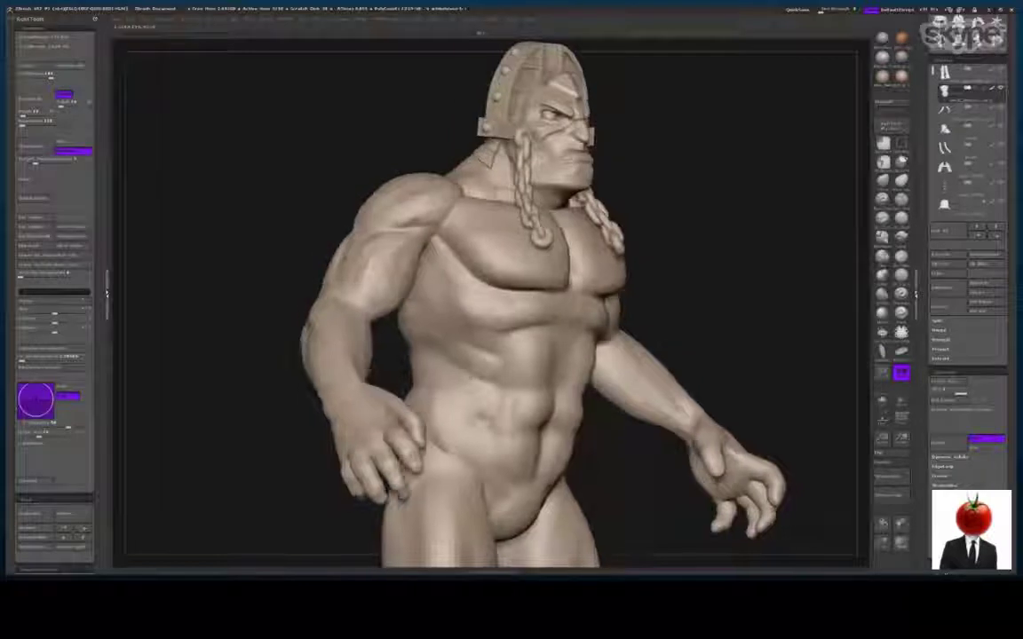
mouse_move(655, 113)
left_mouse_down()
mouse_move(559, 117)
mouse_move(686, 199)
left_mouse_up()
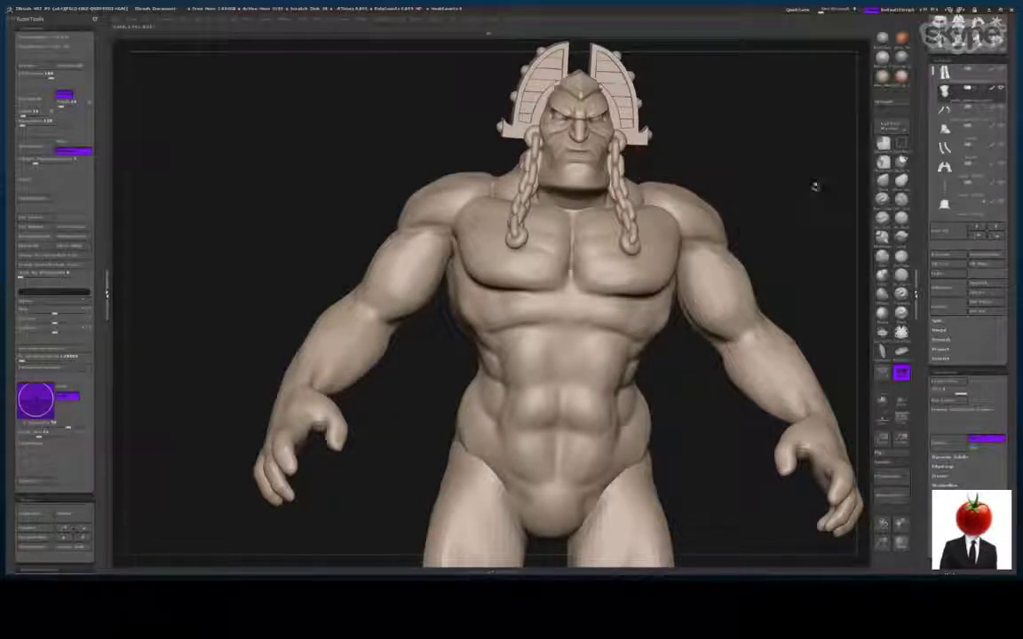
mouse_move(760, 159)
left_mouse_down()
mouse_move(360, 149)
mouse_move(393, 137)
mouse_move(400, 192)
left_mouse_up()
left_click_drag(822, 88, 811, 132, "alt")
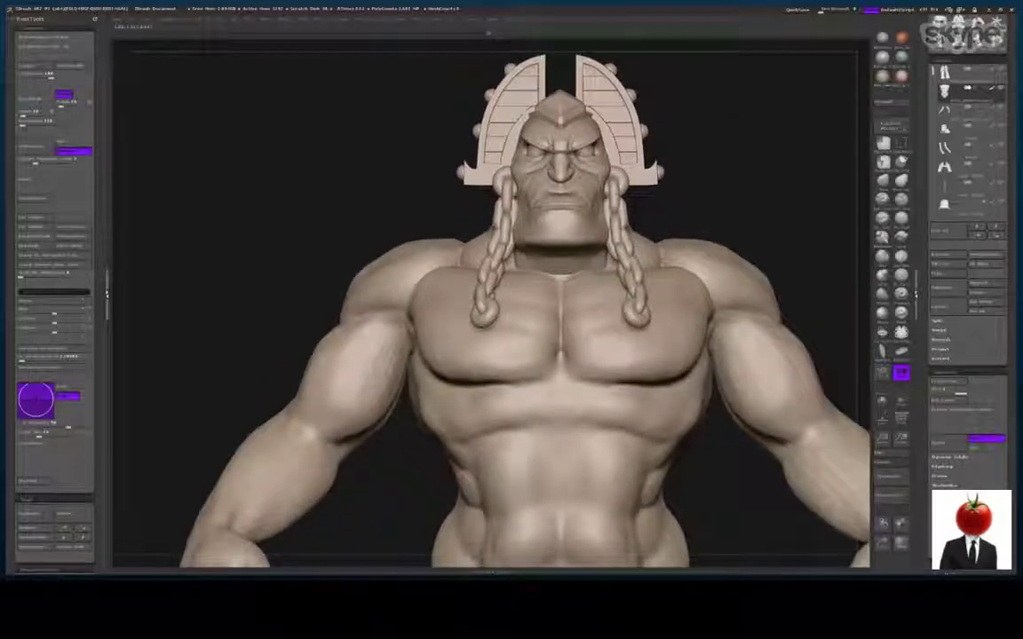
left_click_drag(470, 231, 457, 267, "alt")
left_click(945, 129)
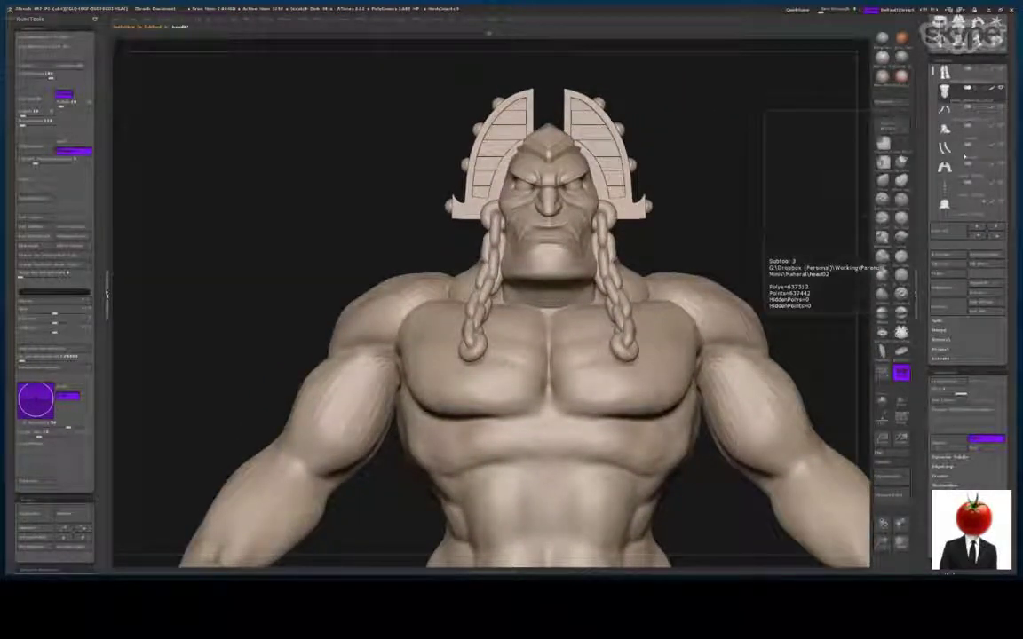
left_click(943, 293)
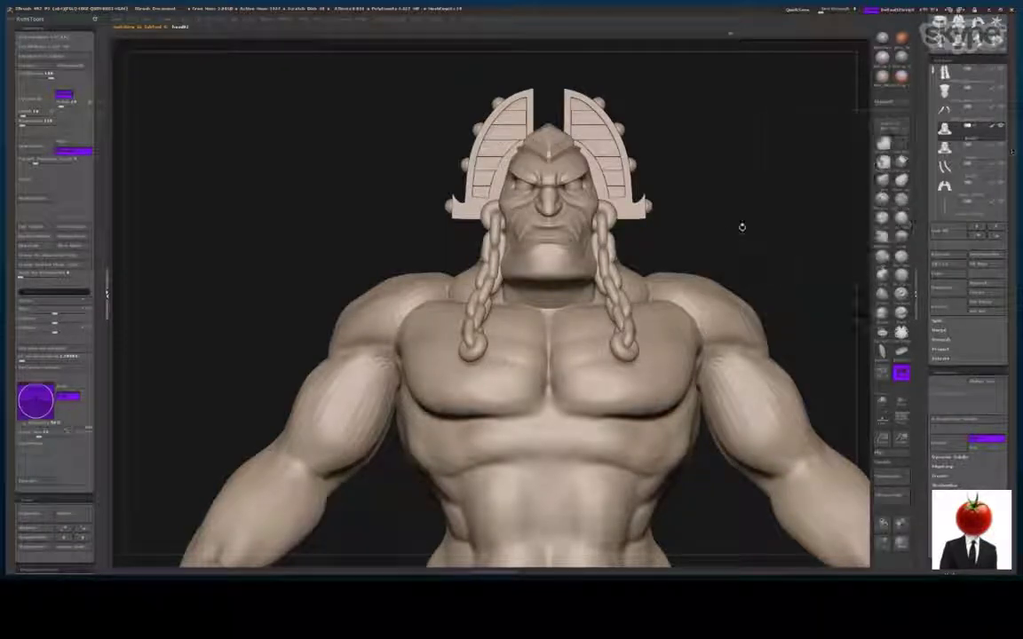
left_click_drag(400, 233, 435, 355, "ctrl")
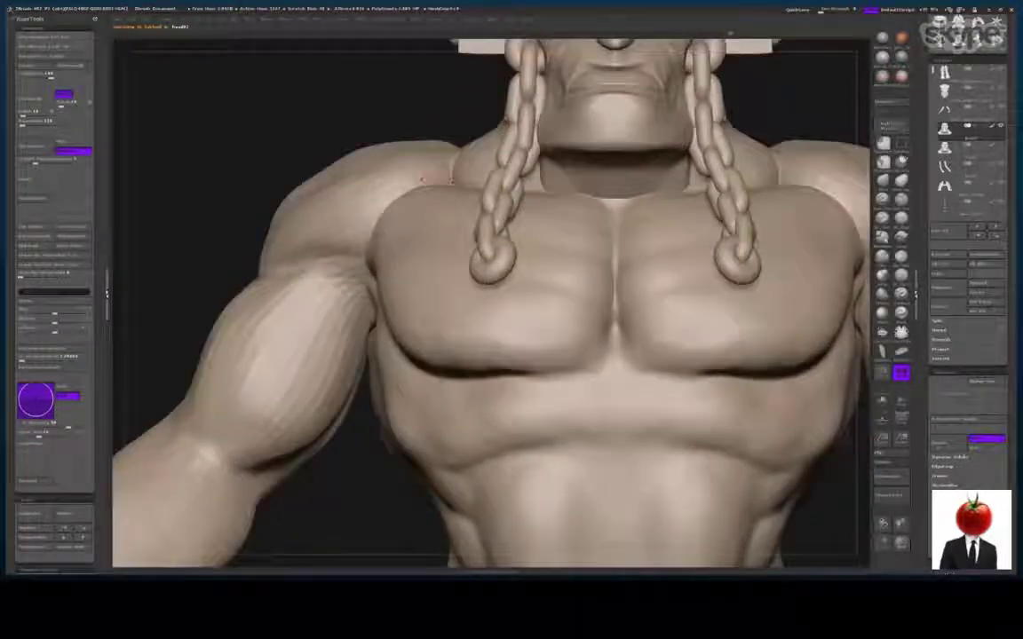
Try a small test mask stroke on the lower cheek beside the chin and clear it
left_click_drag(497, 89, 480, 274, "alt")
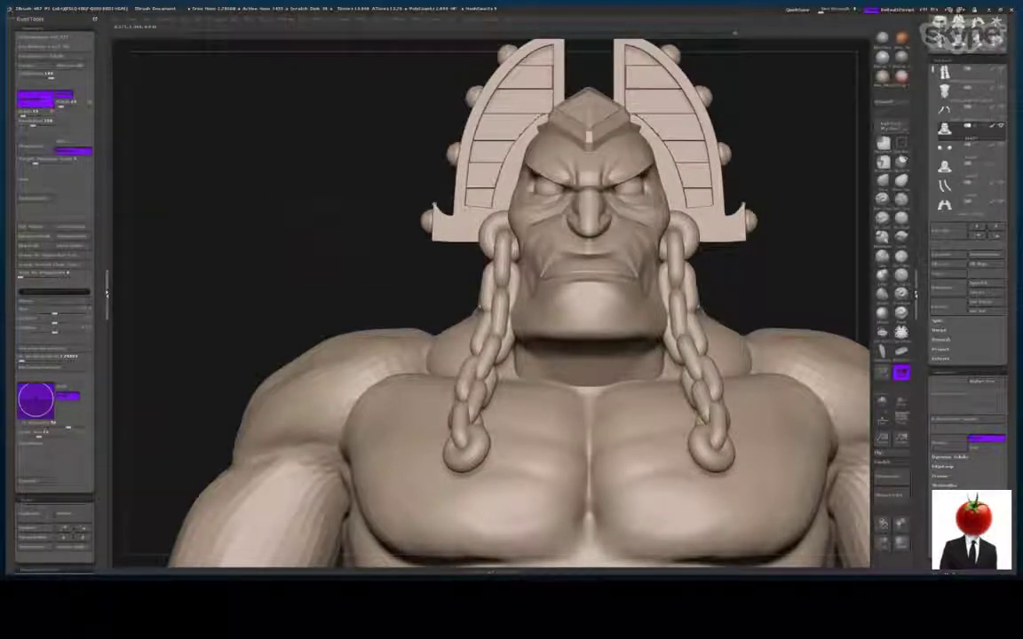
left_click_drag(211, 235, 305, 237)
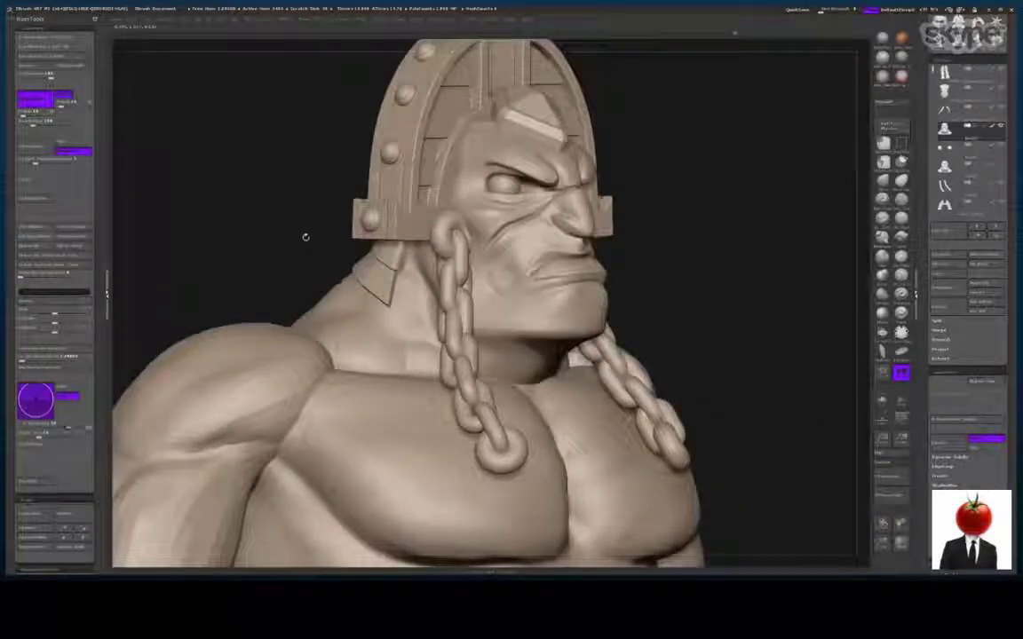
left_click_drag(740, 254, 679, 253)
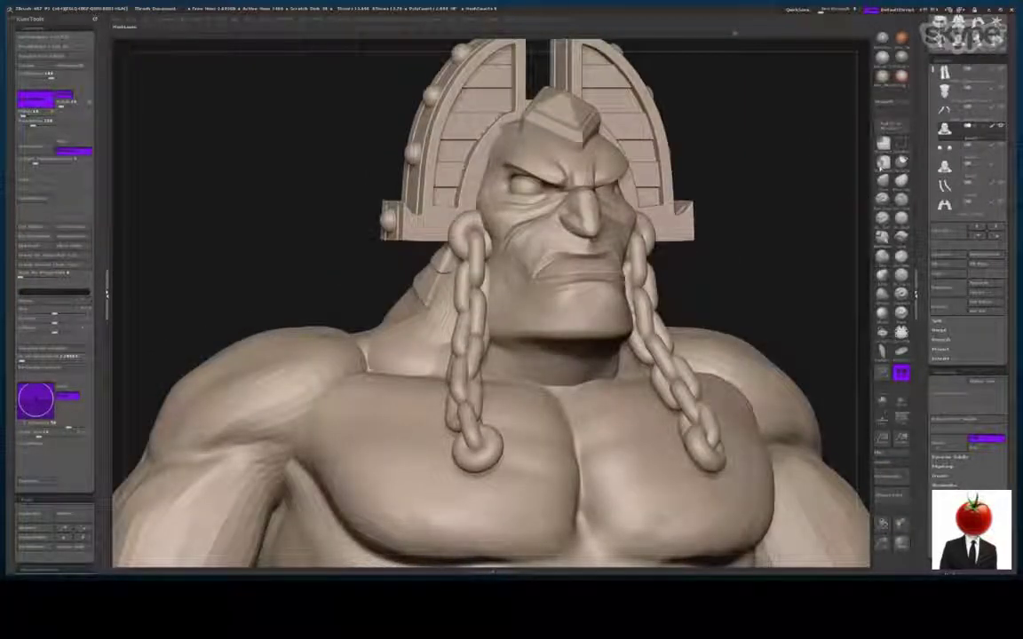
left_click(884, 146, "ctrl")
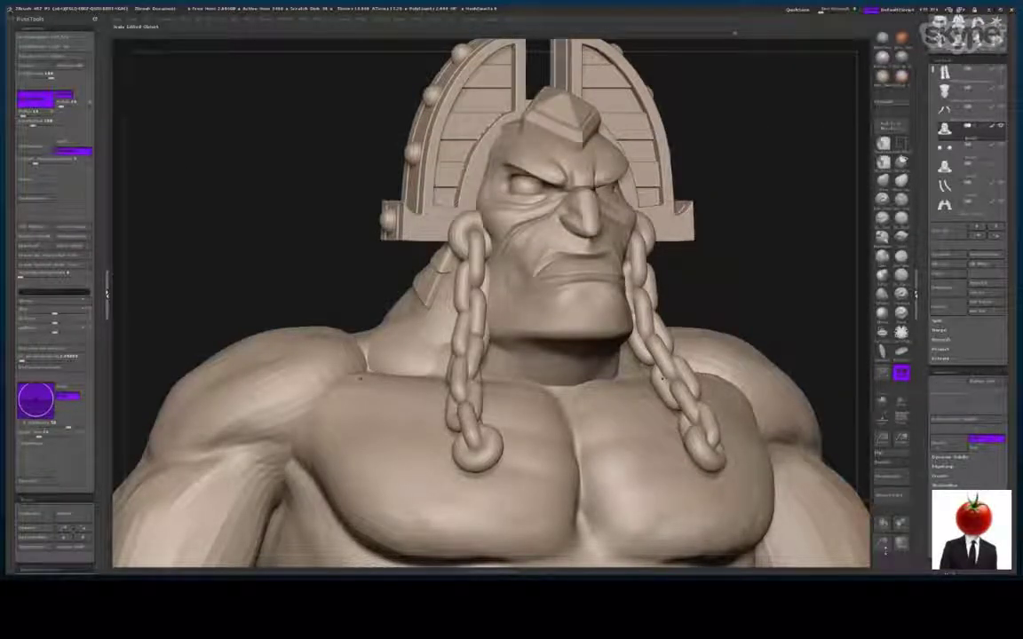
left_click_drag(885, 551, 888, 586)
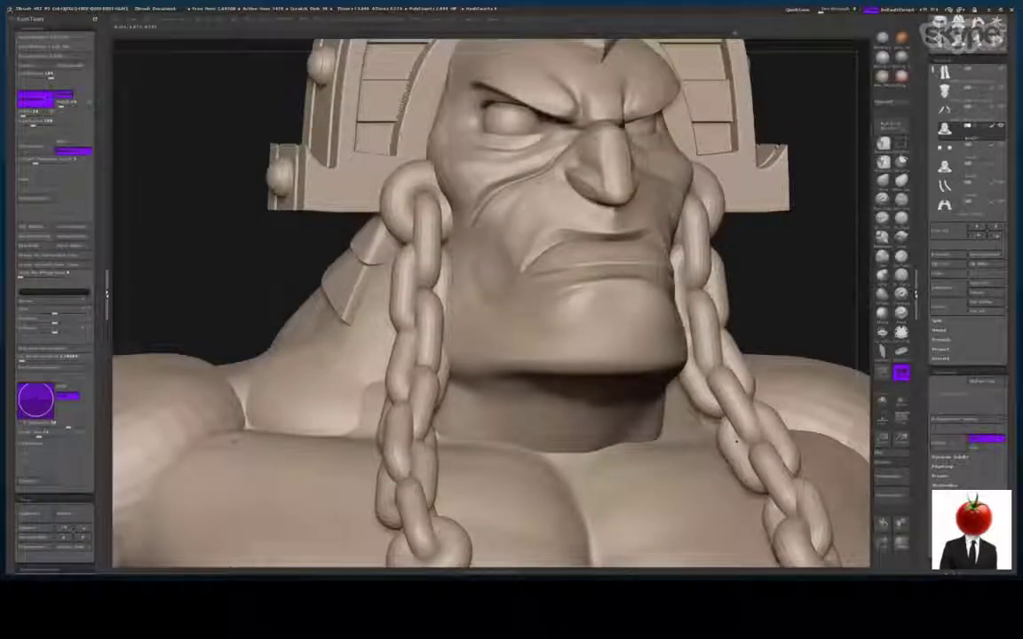
right_click_drag(736, 441, 789, 441)
key("[")
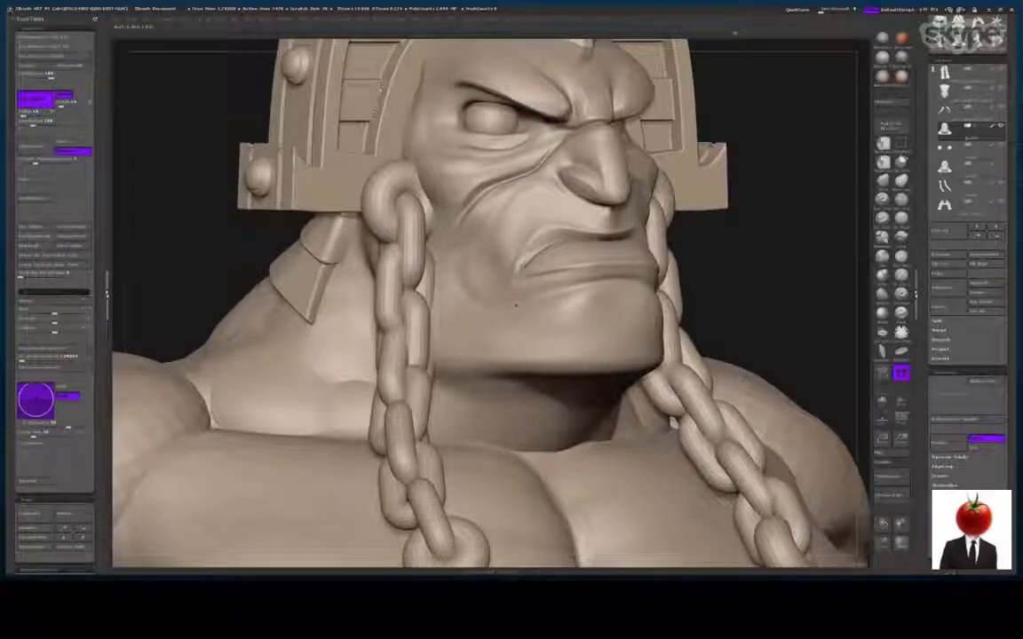
mouse_move(506, 324)
left_mouse_down("ctrl")
mouse_move(475, 340)
mouse_move(510, 334)
left_mouse_up("ctrl")
left_click_drag(830, 177, 845, 193, "ctrl")
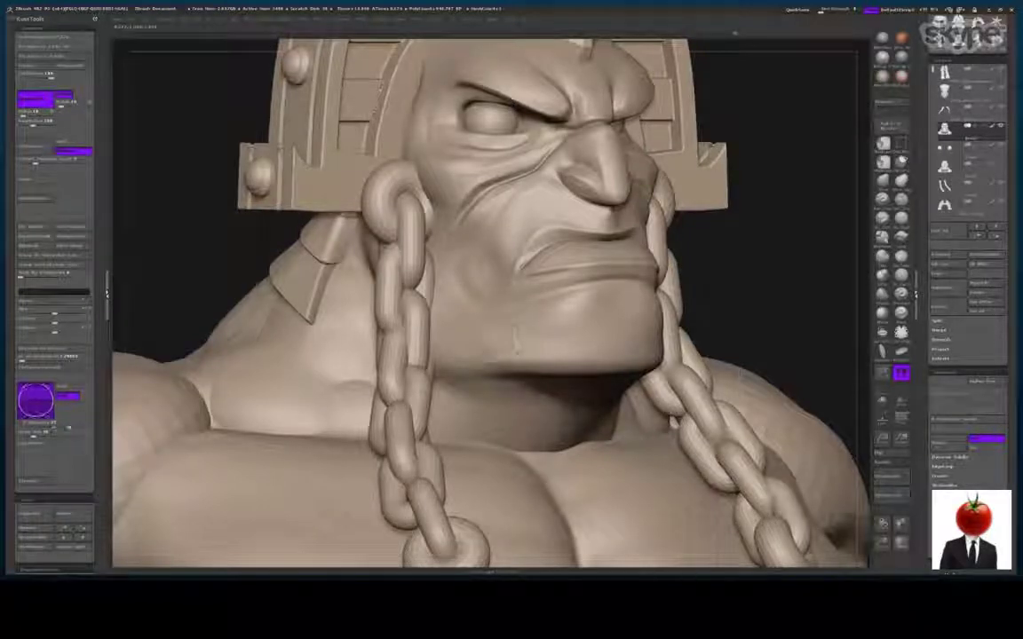
key("d")
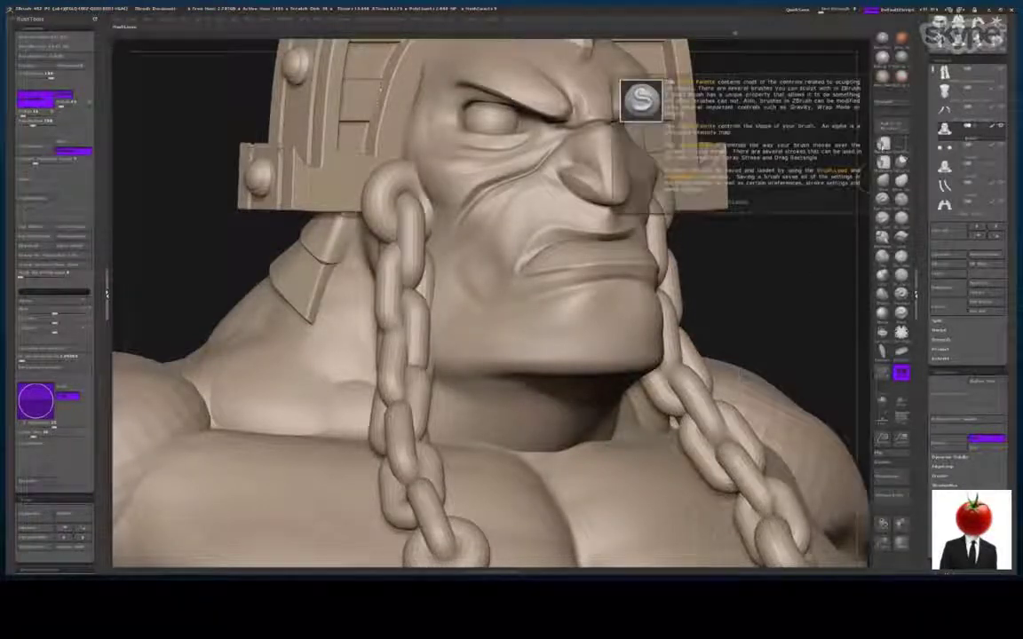
Isolate the head and mask five rounded, closely spaced patches across the cheek beside the mouth
key("b")
mouse_move(488, 341)
left_mouse_down("ctrl")
mouse_move(505, 327)
mouse_move(480, 321)
mouse_move(522, 320)
mouse_move(505, 337)
left_mouse_up("ctrl")
mouse_move(485, 281)
left_mouse_down("ctrl")
mouse_move(477, 258)
mouse_move(495, 270)
mouse_move(459, 298)
mouse_move(452, 288)
mouse_move(453, 310)
left_mouse_up("ctrl")
key("alt+s")
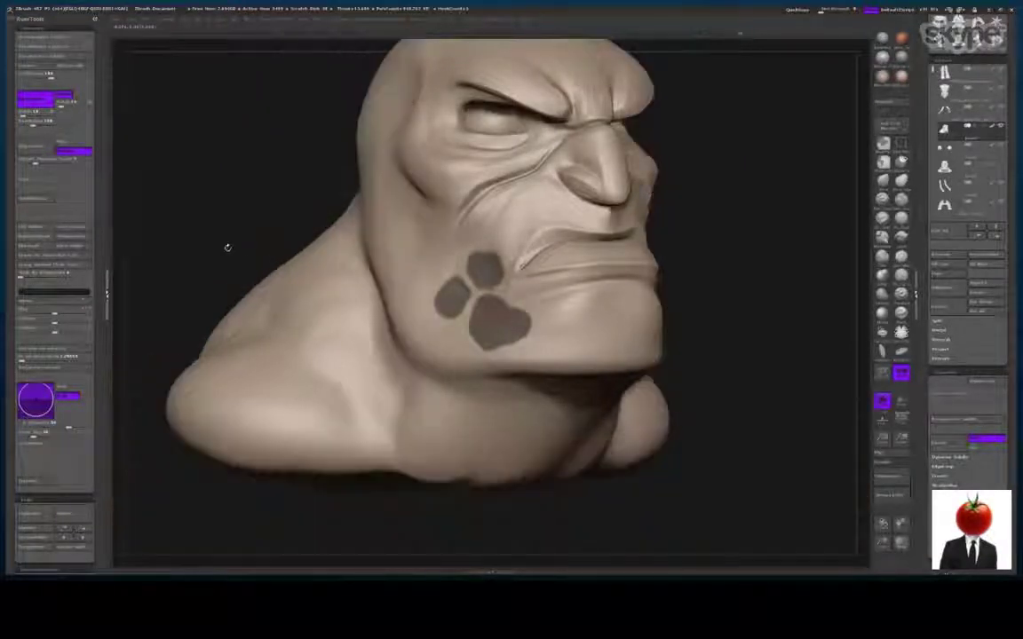
left_click_drag(226, 247, 311, 251)
mouse_move(446, 251)
left_mouse_down("ctrl")
mouse_move(452, 234)
mouse_move(437, 254)
mouse_move(457, 253)
mouse_move(413, 288)
mouse_move(392, 264)
mouse_move(411, 270)
left_mouse_up("ctrl")
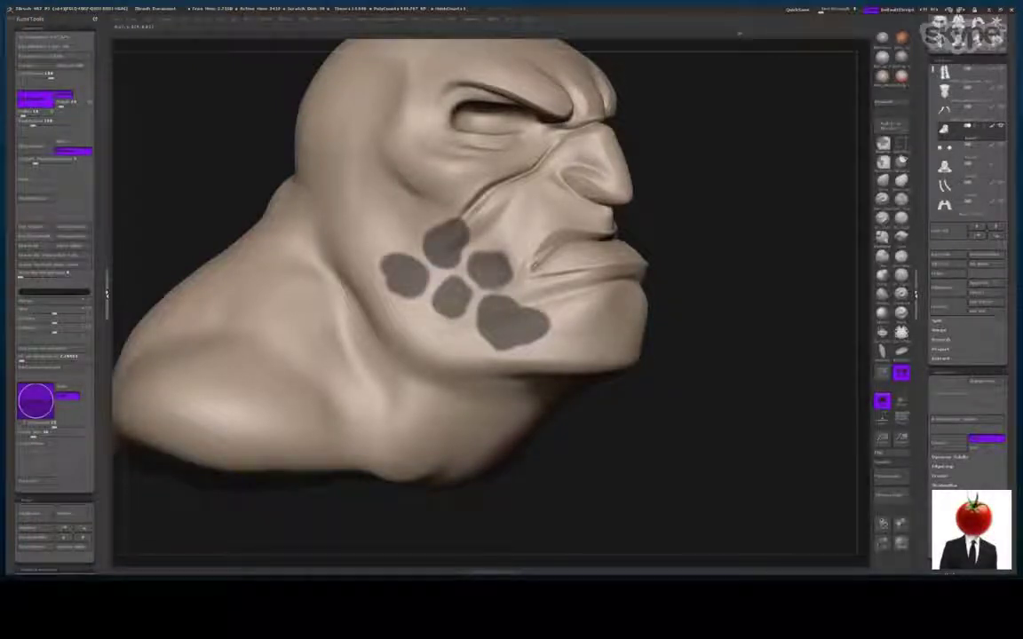
Mask five more patches along the jaw, near the mouth corner and on the upper cheek, trimming all outlines into angular shapes
mouse_move(434, 332)
left_mouse_down("ctrl")
mouse_move(457, 333)
mouse_move(457, 351)
mouse_move(395, 318)
mouse_move(414, 324)
left_mouse_up("ctrl")
mouse_move(555, 333)
left_mouse_down("ctrl")
mouse_move(568, 344)
mouse_move(557, 347)
left_mouse_up("ctrl")
left_click_drag(552, 300, 568, 299, "ctrl")
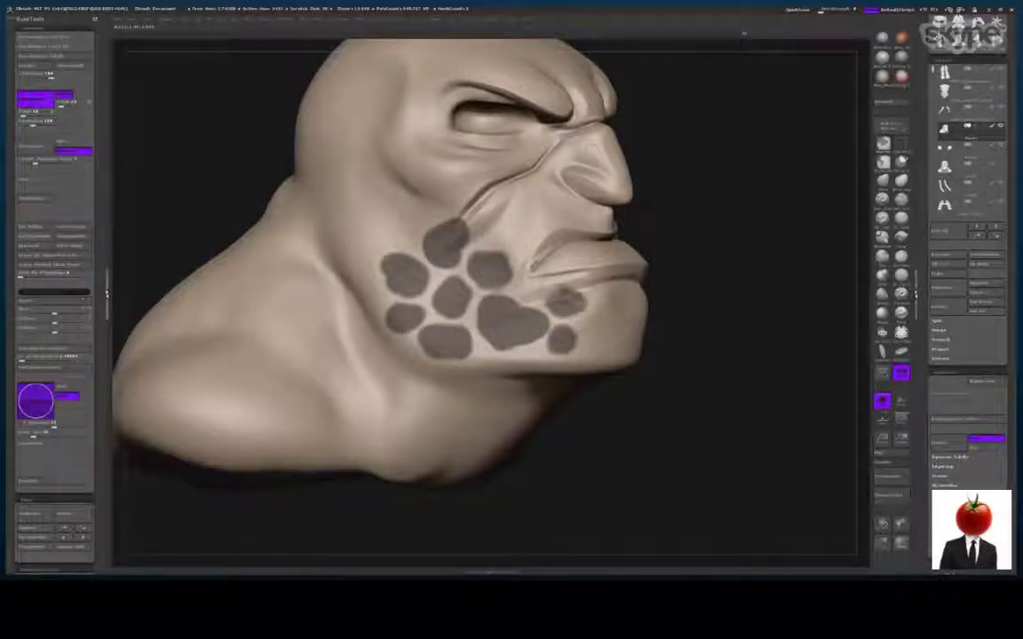
mouse_move(498, 225)
left_mouse_down("ctrl")
mouse_move(488, 226)
mouse_move(508, 226)
left_mouse_up("ctrl")
left_click_drag(539, 290, 556, 297, "ctrl")
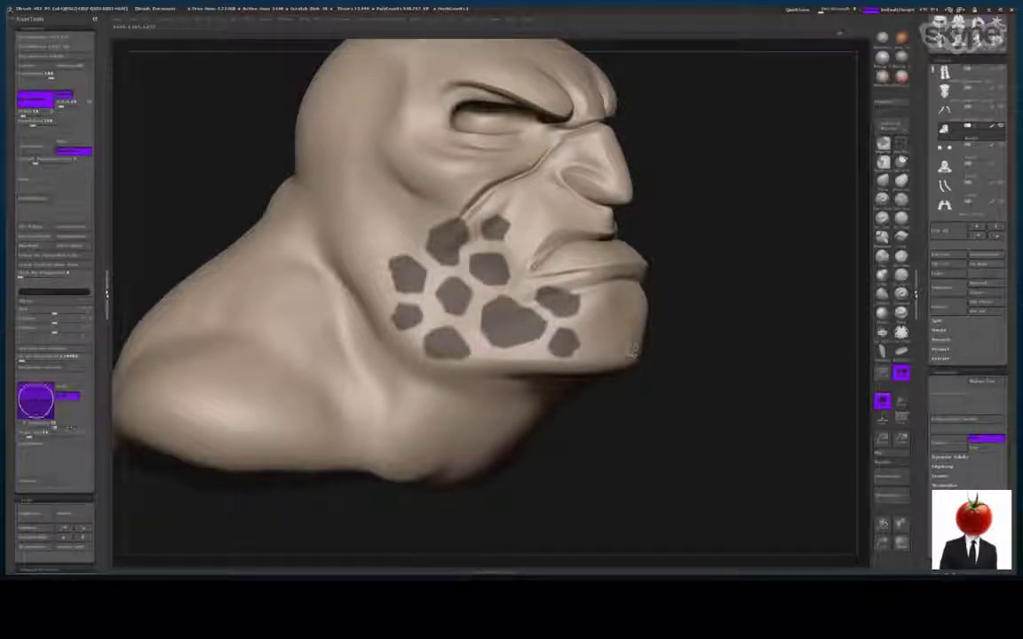
Carve down the unmasked skin between the cheek patches with a larger brush and invert the mask
left_click(890, 262)
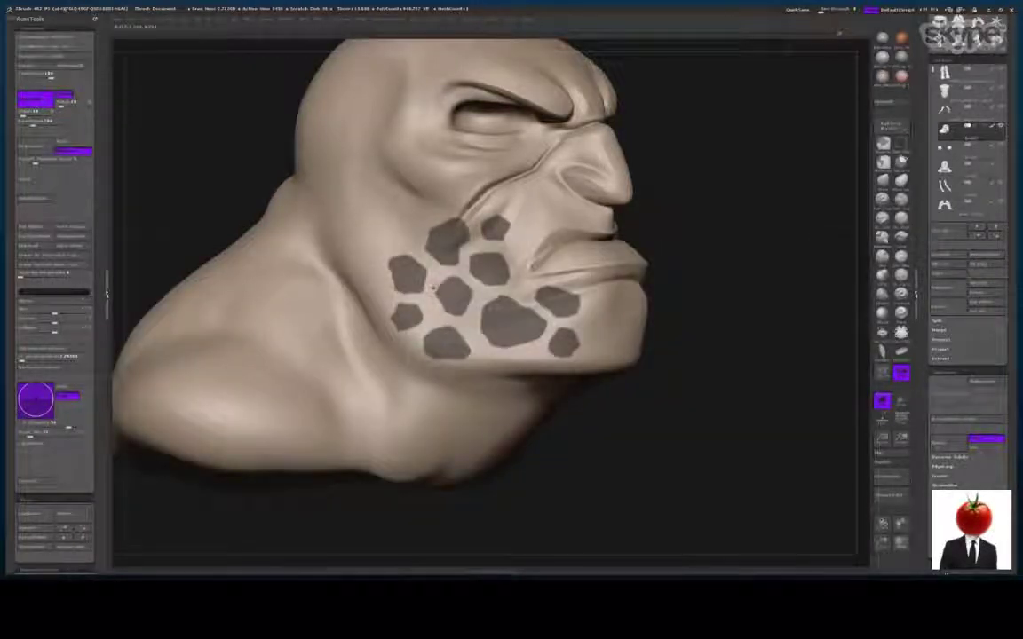
key("]")
key("]")
key("]")
right_click_drag(491, 299, 471, 277)
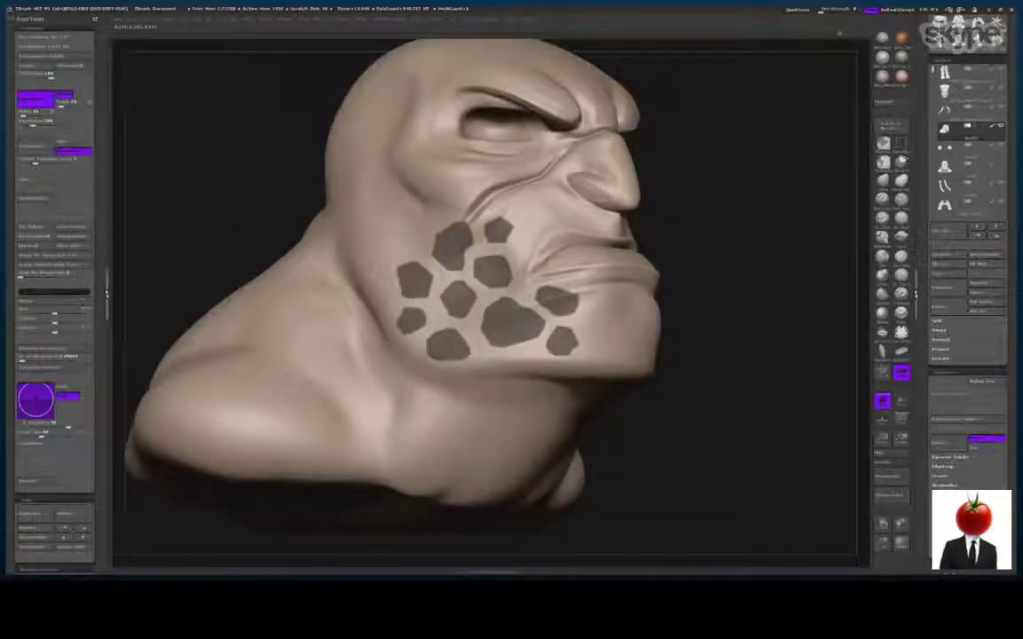
right_click_drag(279, 229, 184, 253)
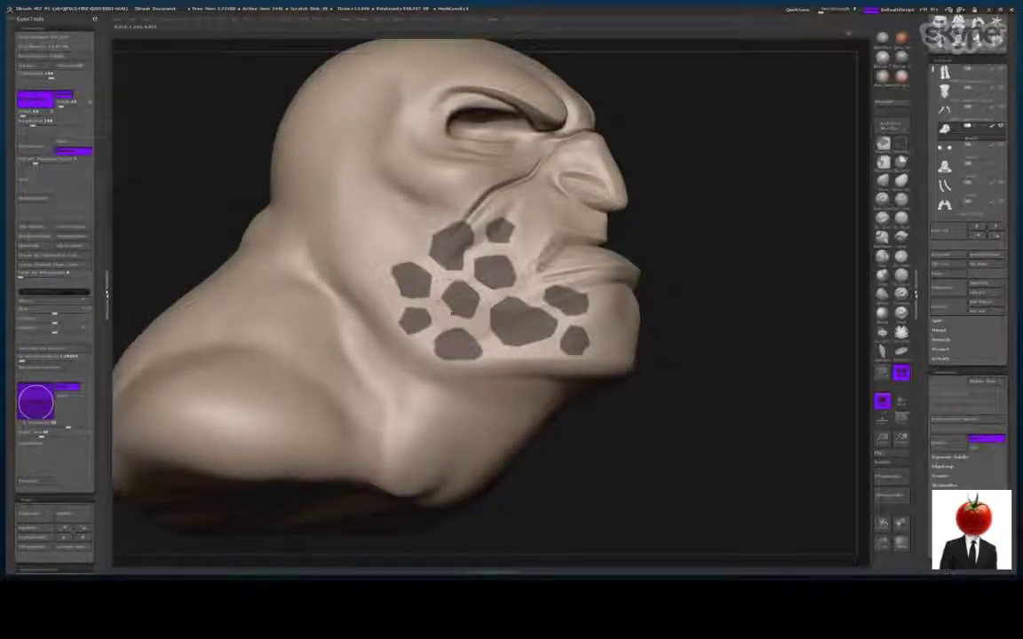
mouse_move(259, 147)
left_mouse_down()
mouse_move(237, 221)
mouse_move(254, 211)
left_mouse_up()
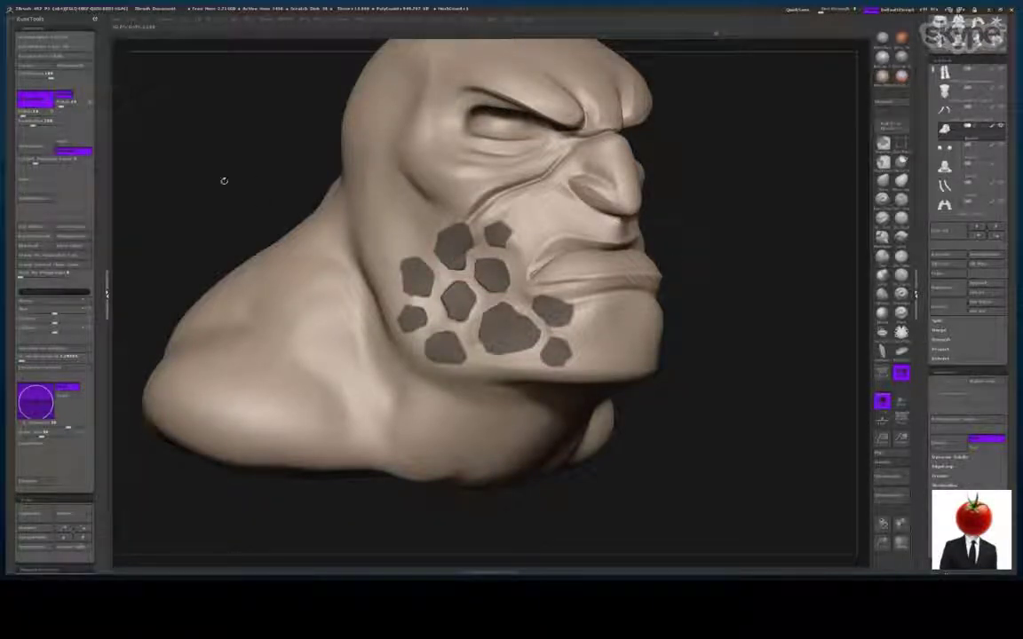
mouse_move(223, 180)
left_mouse_down()
mouse_move(241, 174)
mouse_move(224, 183)
left_mouse_up()
left_click(266, 268, "ctrl")
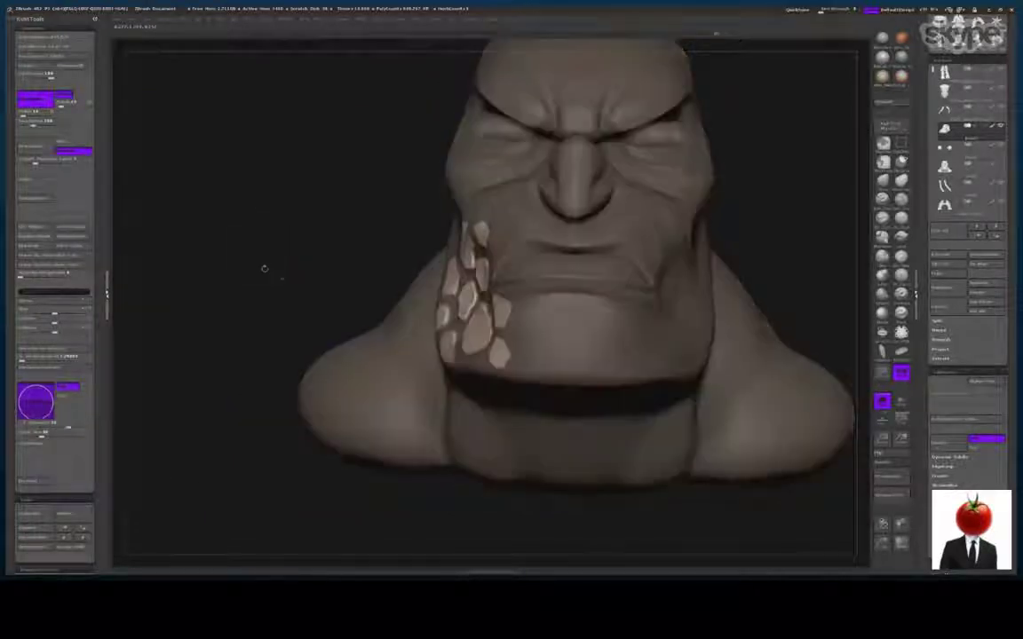
Sculpt the exposed cheek patches into faceted, stone-like plates and clear the mask
left_click_drag(263, 267, 850, 269)
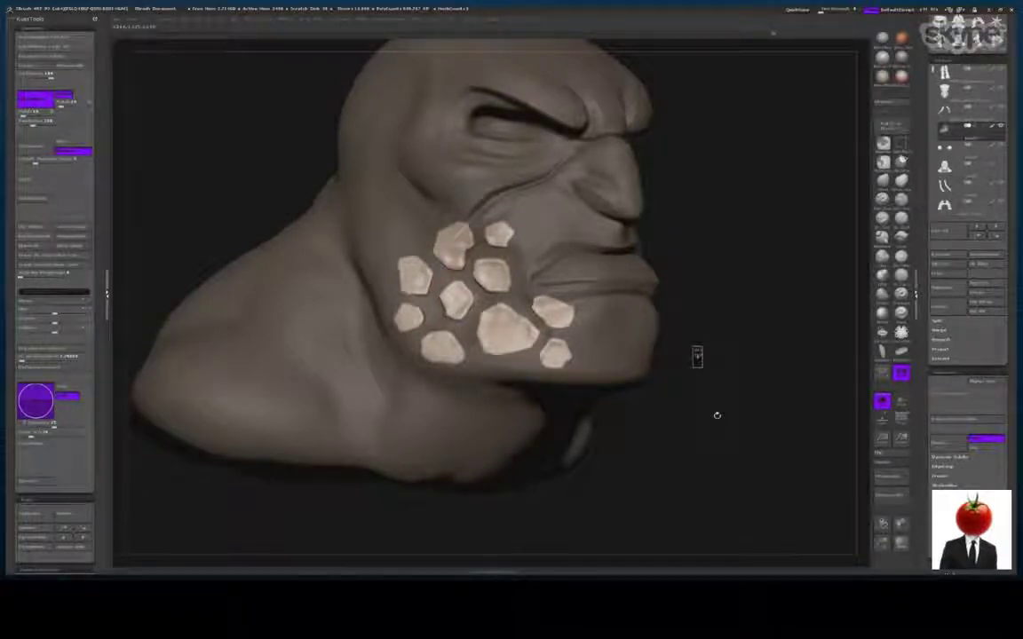
left_click_drag(717, 415, 613, 428, "ctrl")
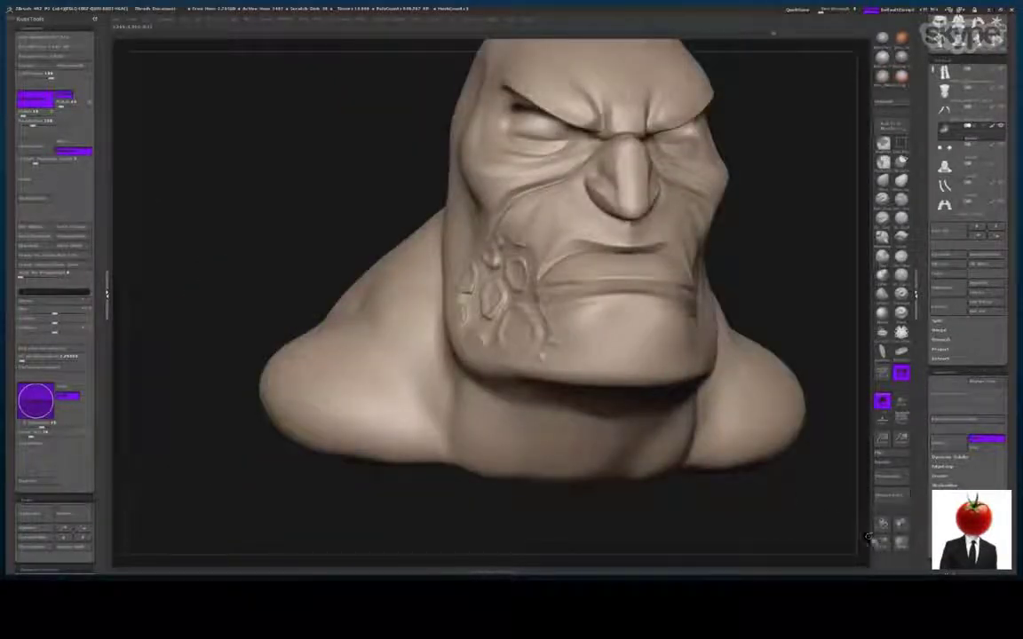
Examine the cheek plates on the full character from side, three-quarter and front views, close up and at a distance
left_click_drag(785, 486, 866, 406, "alt")
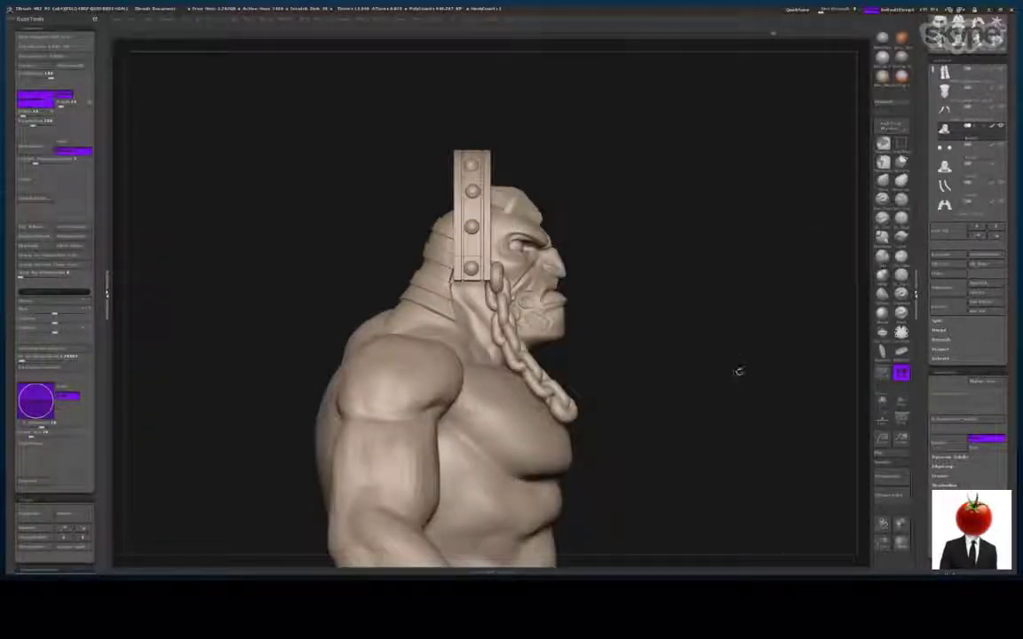
left_click_drag(738, 370, 622, 373)
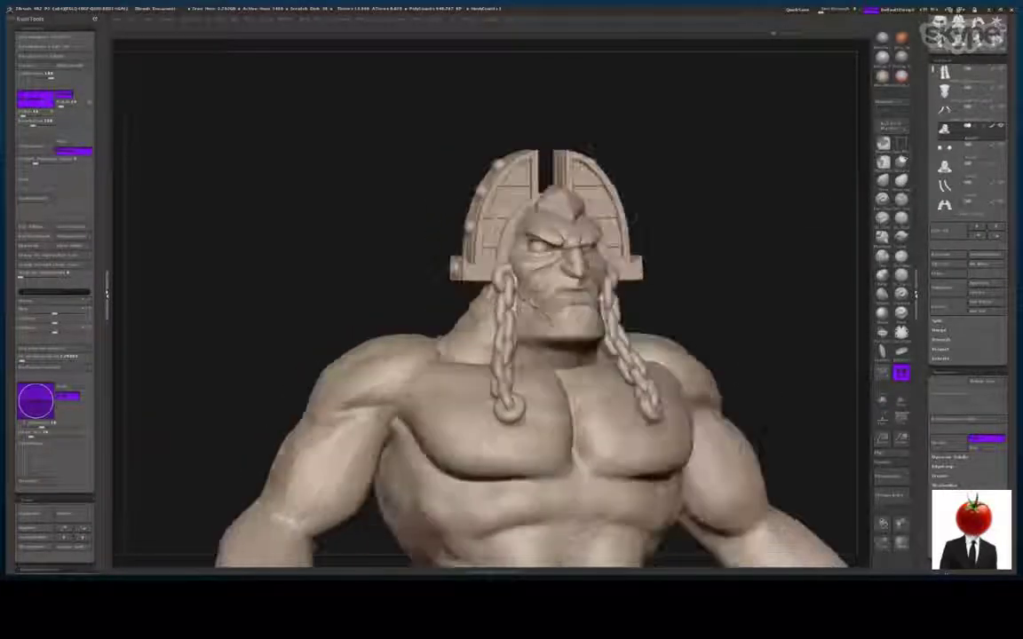
left_click_drag(689, 381, 746, 383)
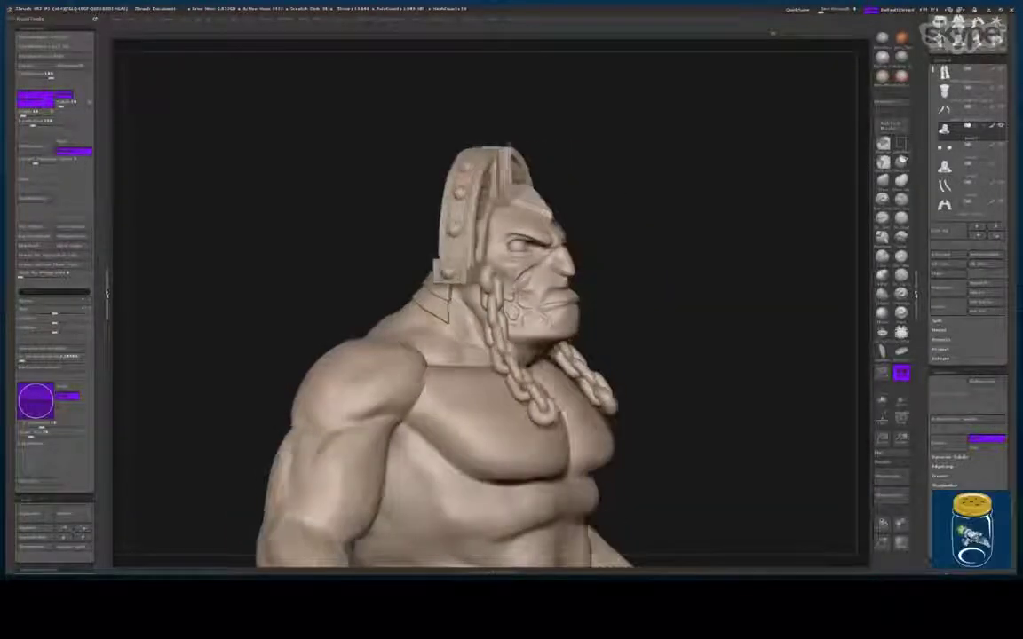
left_click_drag(812, 421, 735, 423)
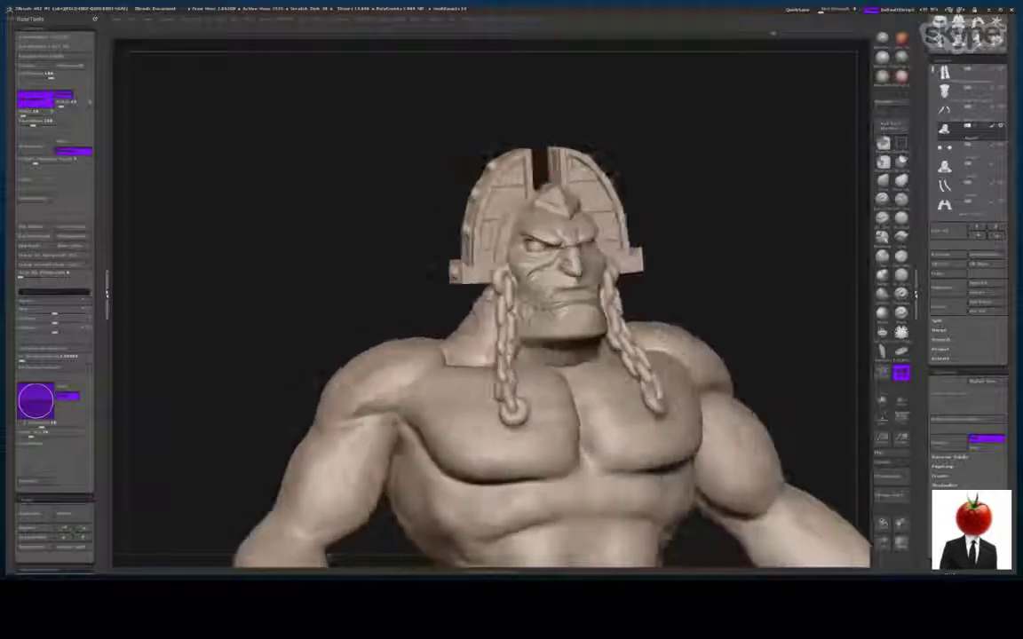
left_click_drag(799, 382, 776, 355)
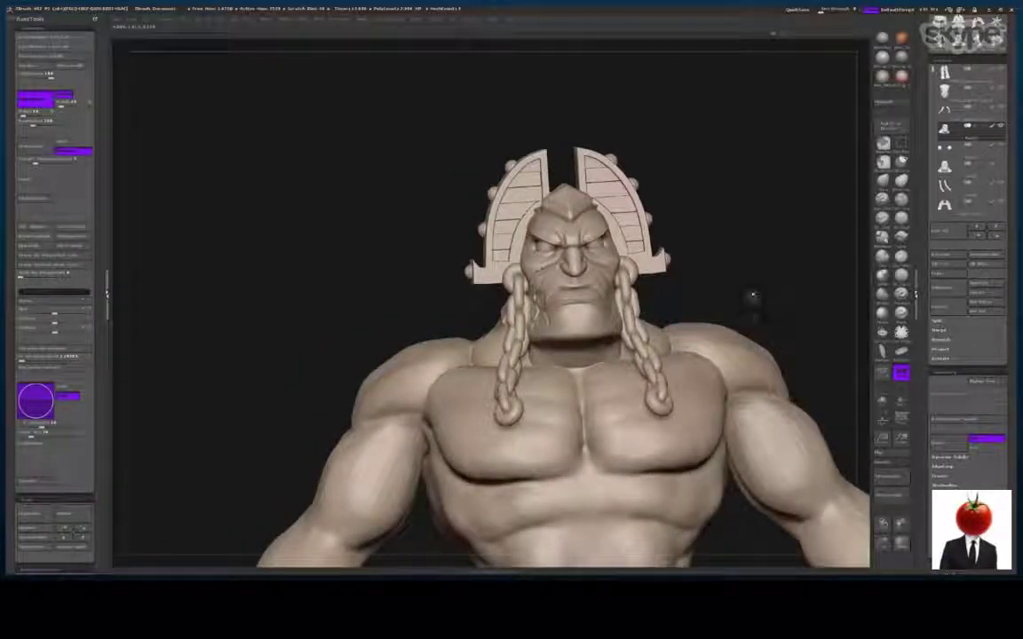
left_click_drag(692, 298, 655, 233)
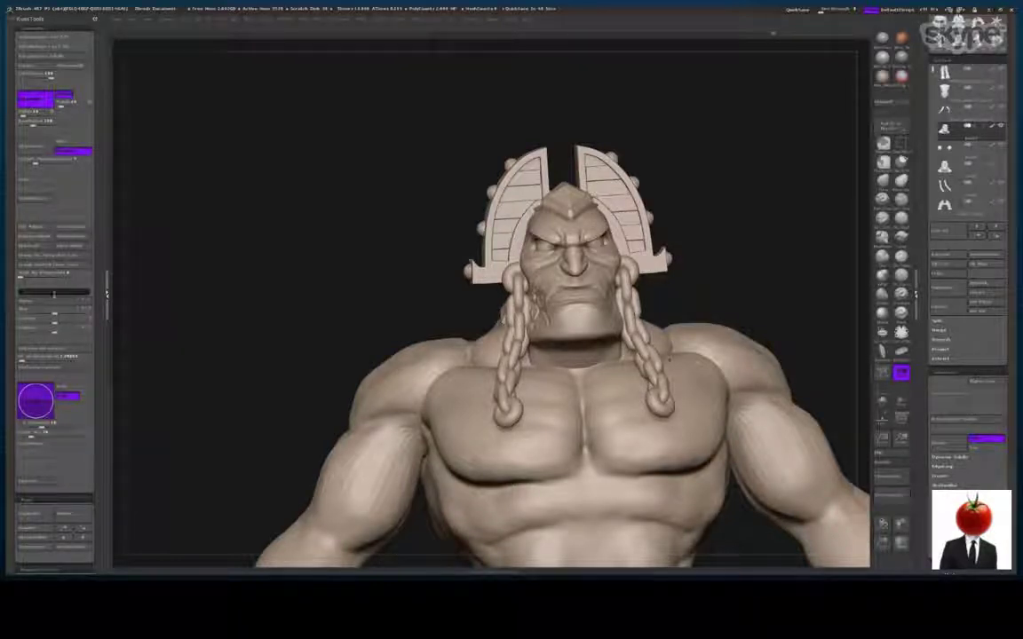
left_click_drag(748, 240, 799, 243)
left_click_drag(406, 275, 390, 311)
left_click_drag(259, 124, 617, 266)
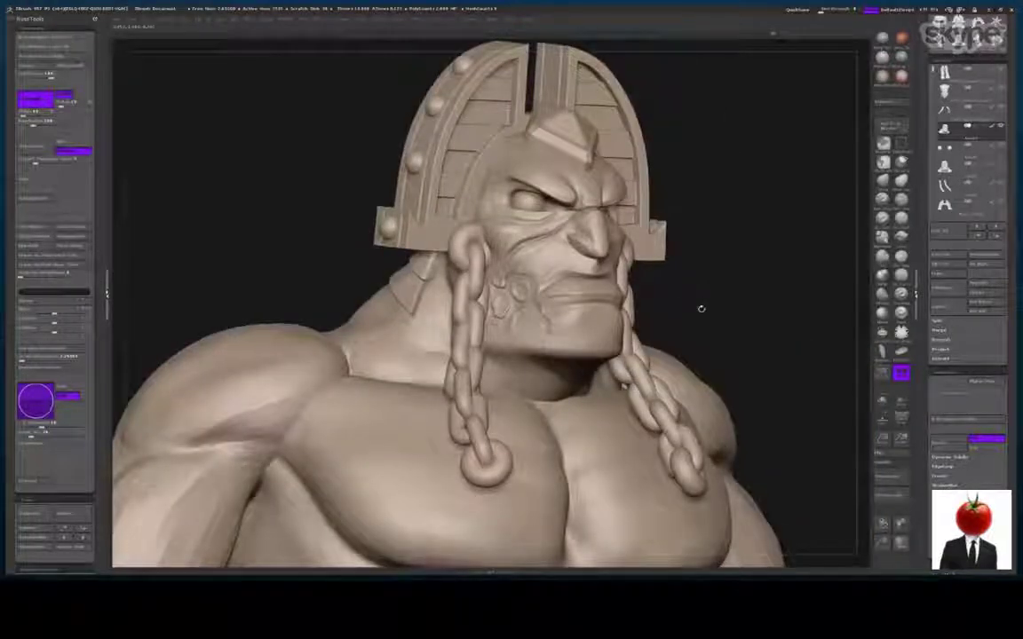
left_click_drag(835, 418, 497, 328)
left_click_drag(449, 235, 462, 306)
left_click_drag(336, 274, 506, 277)
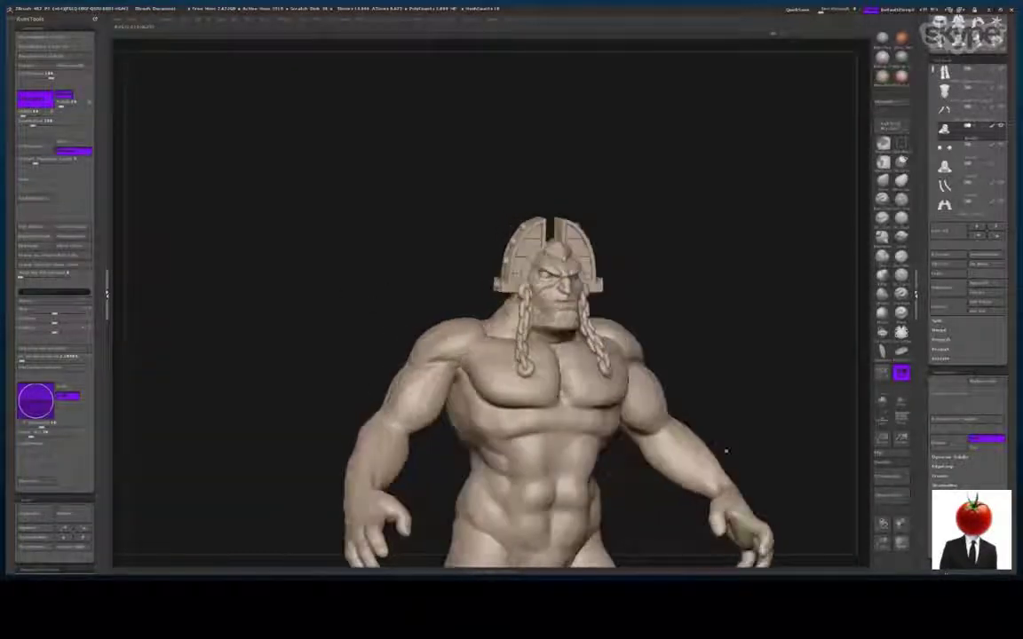
scroll(550, 267, "up", 5)
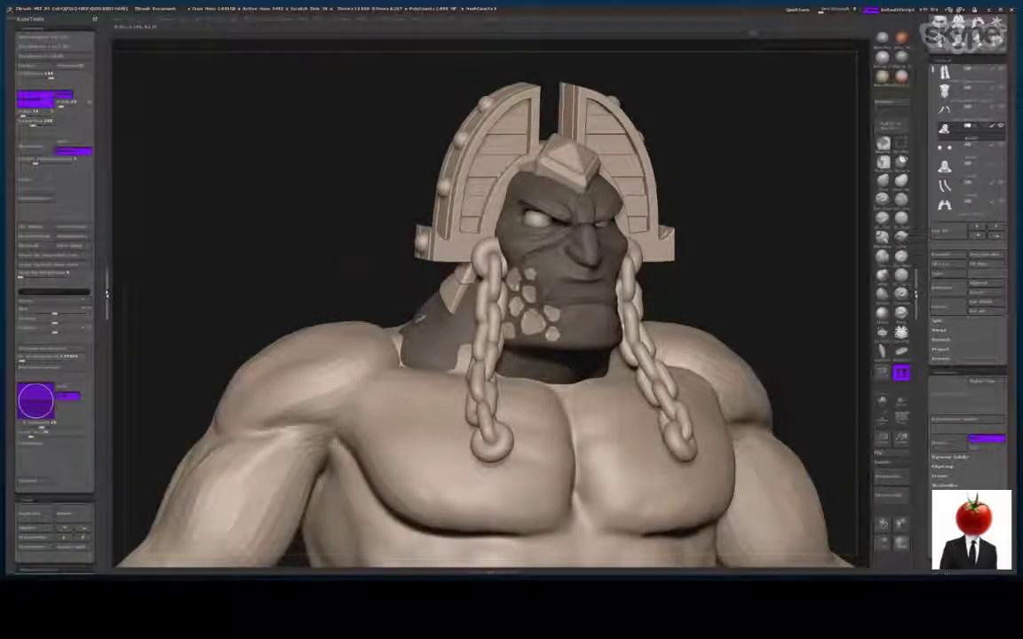
left_click_drag(293, 266, 236, 268)
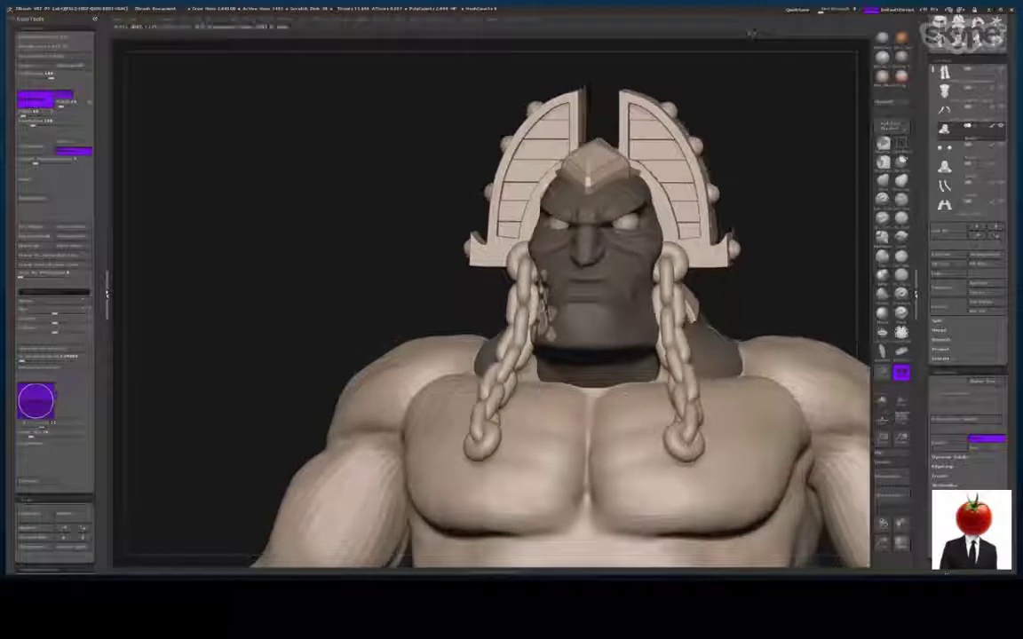
left_click_drag(533, 293, 486, 307)
key("ctrl+z")
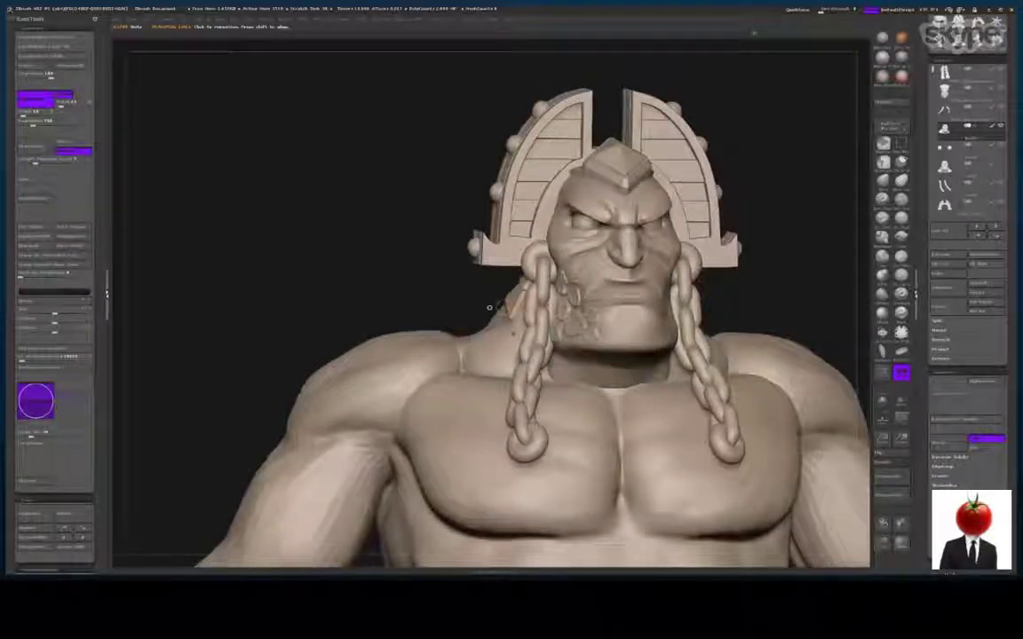
Try carving two parallel diagonal scar grooves into the chin and undo them
mouse_move(720, 386)
right_mouse_down("ctrl")
mouse_move(634, 442)
mouse_move(577, 252)
right_mouse_up("ctrl")
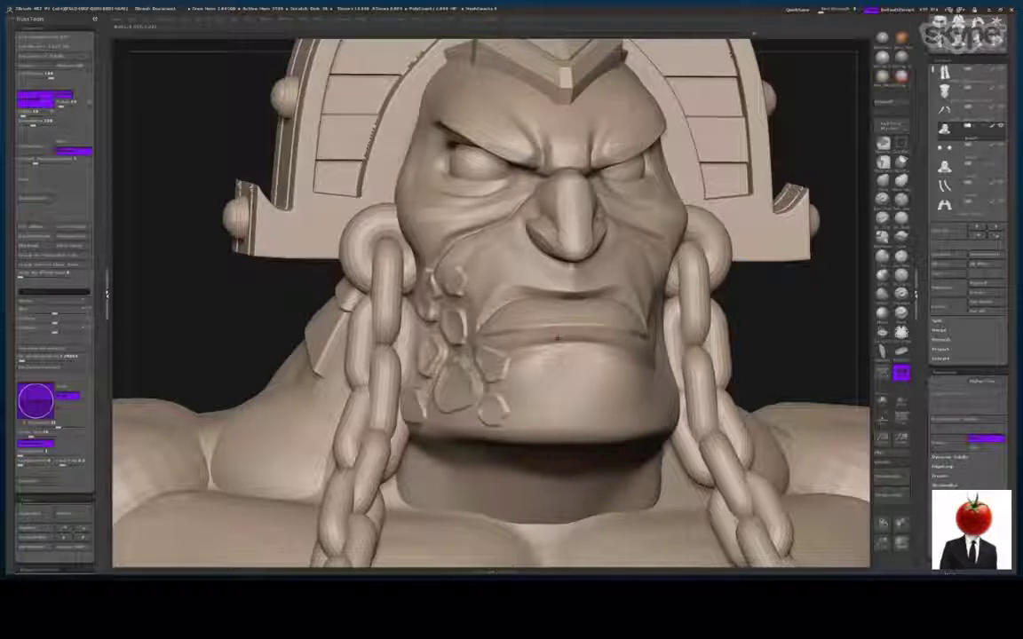
left_click_drag(605, 353, 556, 387)
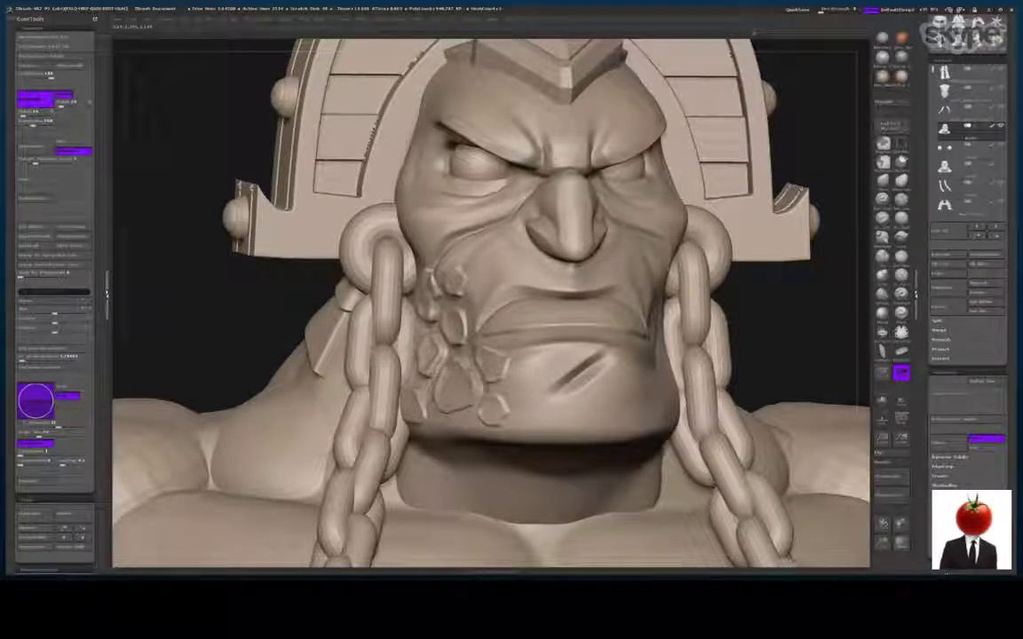
left_click_drag(595, 405, 639, 380)
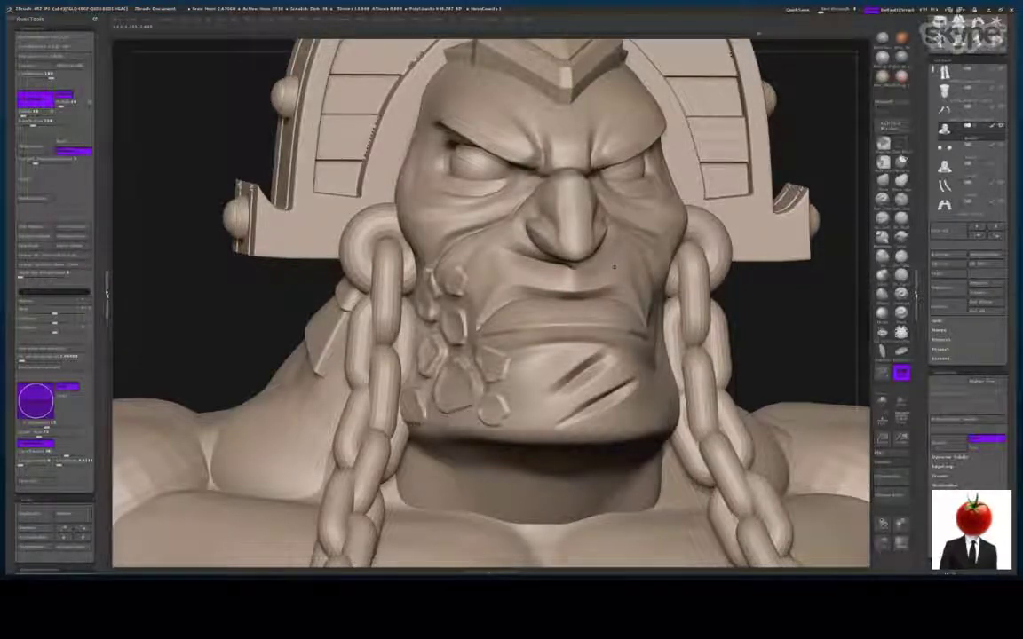
left_click_drag(614, 267, 589, 261, "shift")
key("ctrl+z")
key("ctrl+z")
key("ctrl+z")
key("ctrl+z")
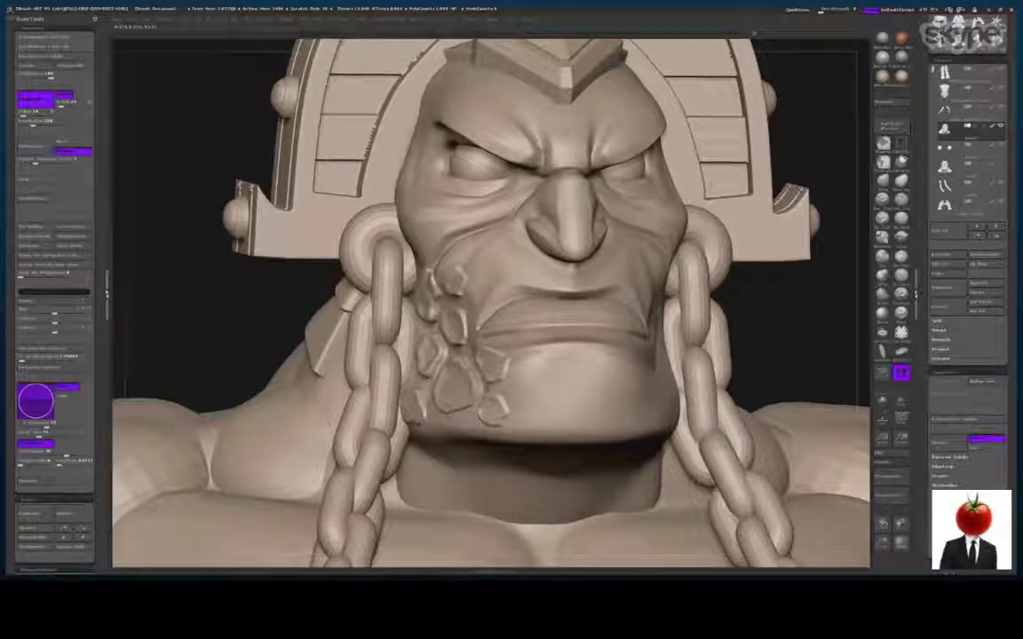
Soften the skin above the cheek plates and refine the plates' edges and surfaces near the chain and mouth corner
right_click_drag(483, 357, 558, 357)
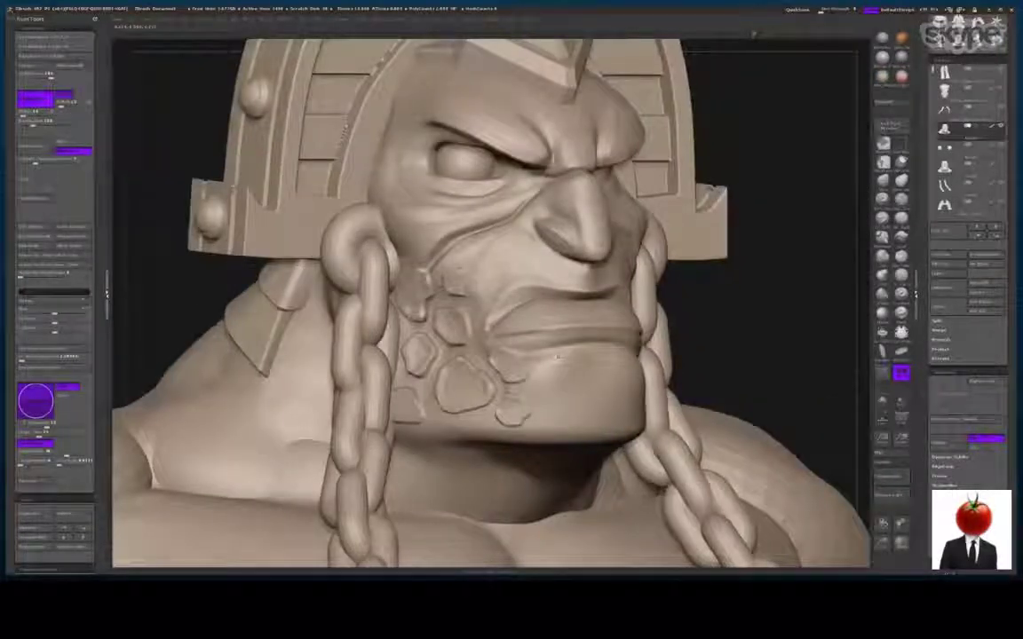
left_click_drag(418, 246, 489, 219, "shift")
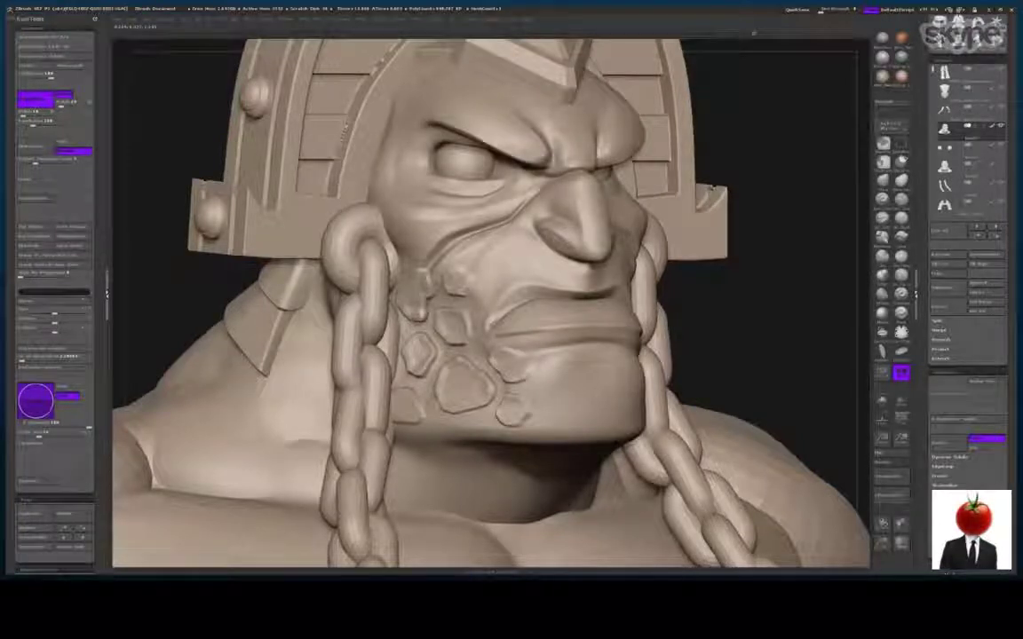
left_click_drag(420, 278, 427, 311)
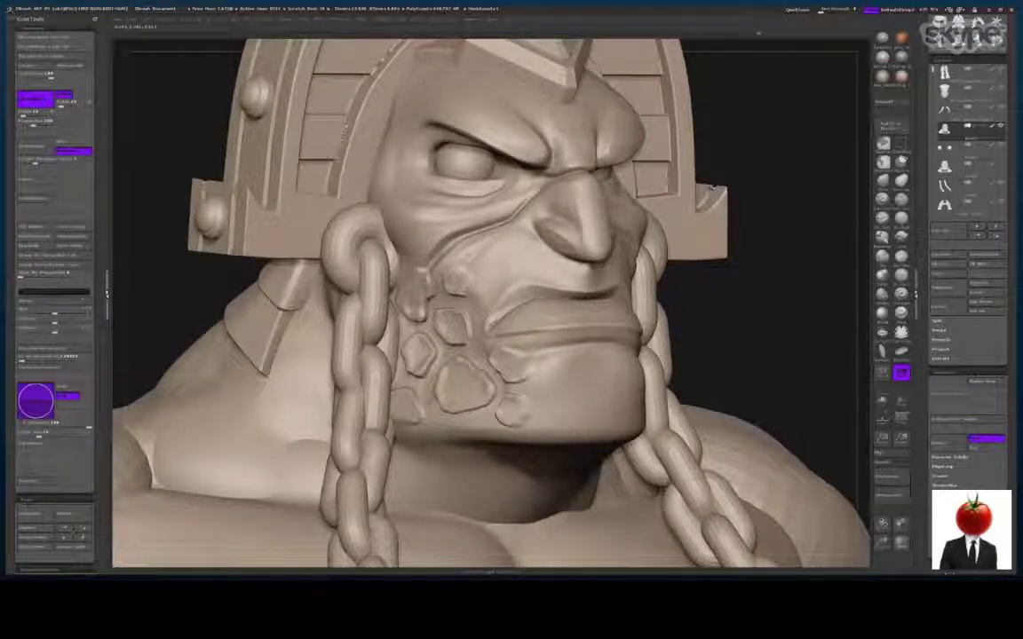
left_click_drag(499, 380, 522, 386)
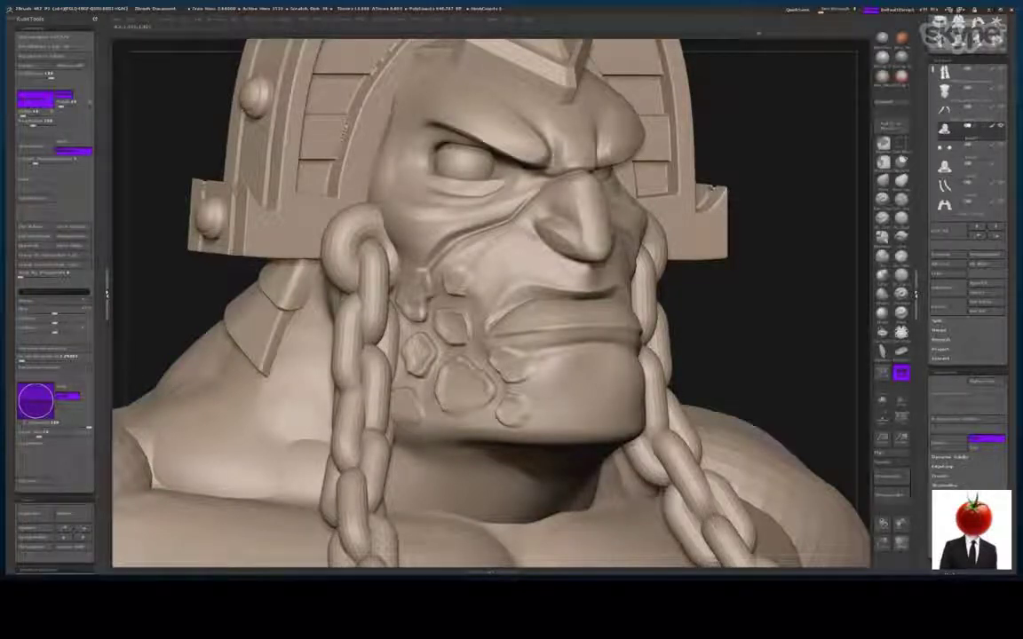
left_click_drag(471, 269, 447, 266)
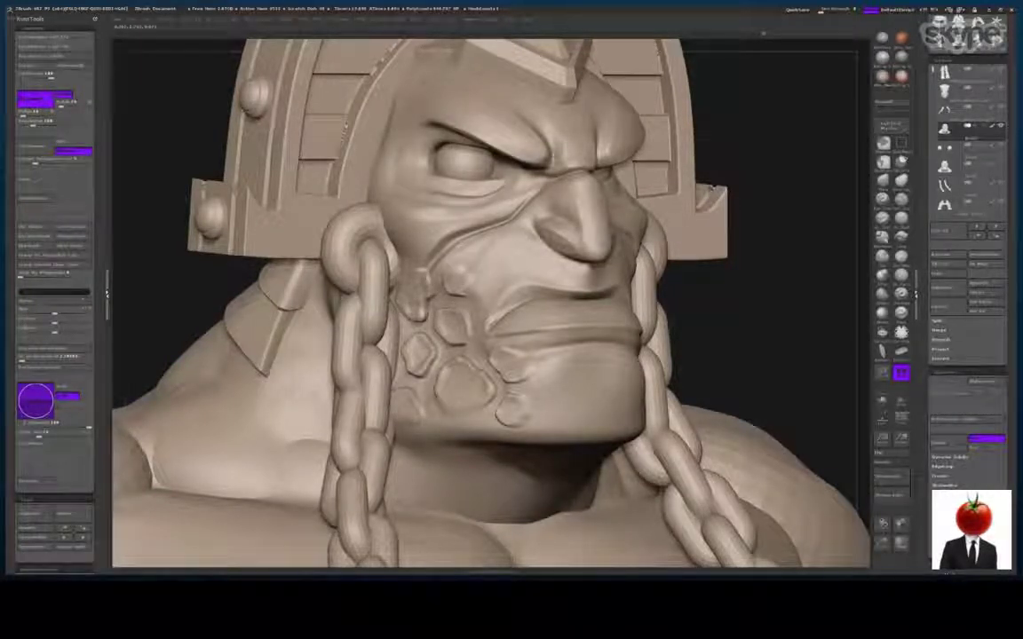
left_click_drag(409, 341, 428, 365)
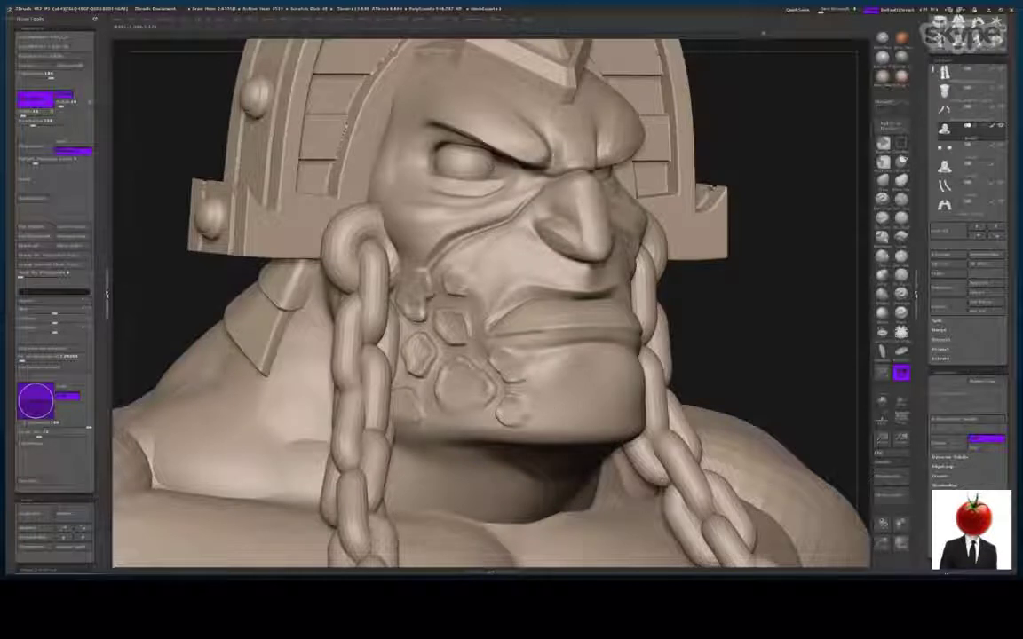
Make the torso the active subtool, toggle its wireframe display on and off, and frame the chest
left_click(903, 161)
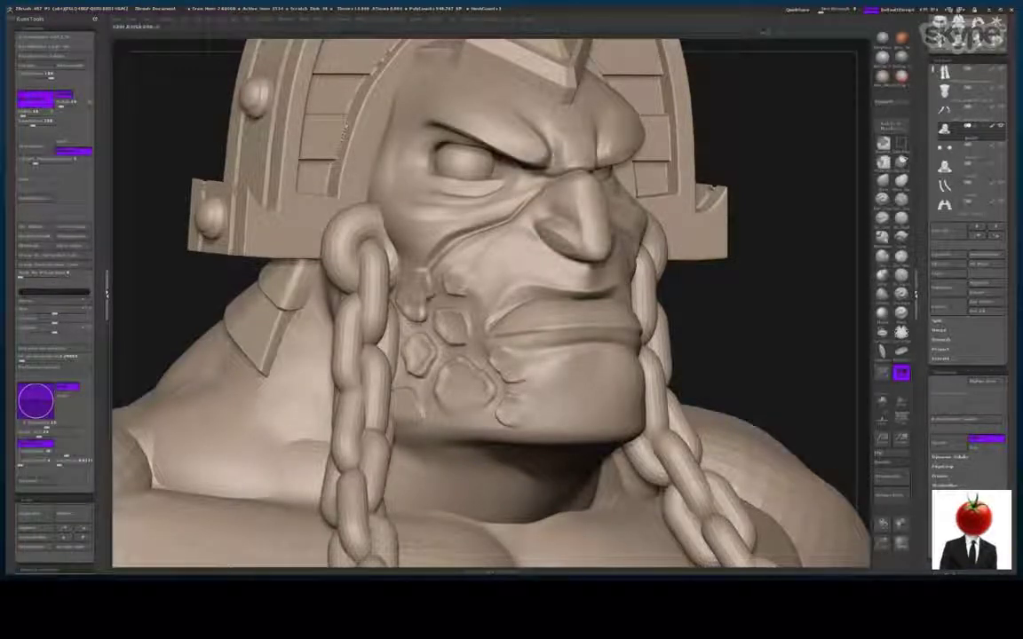
left_click_drag(883, 543, 848, 506)
left_click_drag(744, 387, 815, 413)
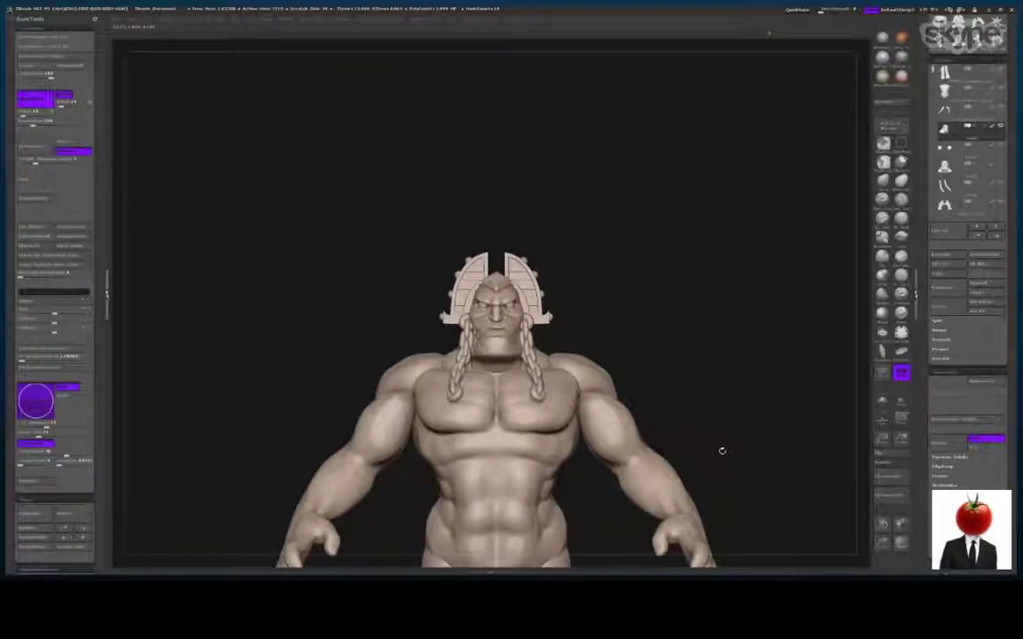
left_click_drag(722, 451, 853, 351, "alt")
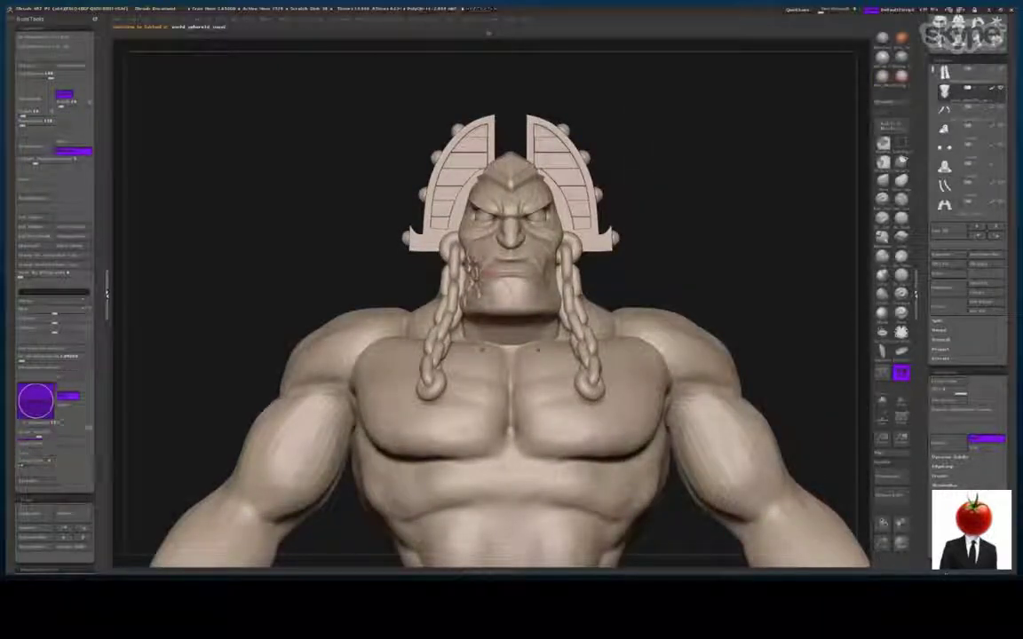
key("shift+f")
key("shift+f")
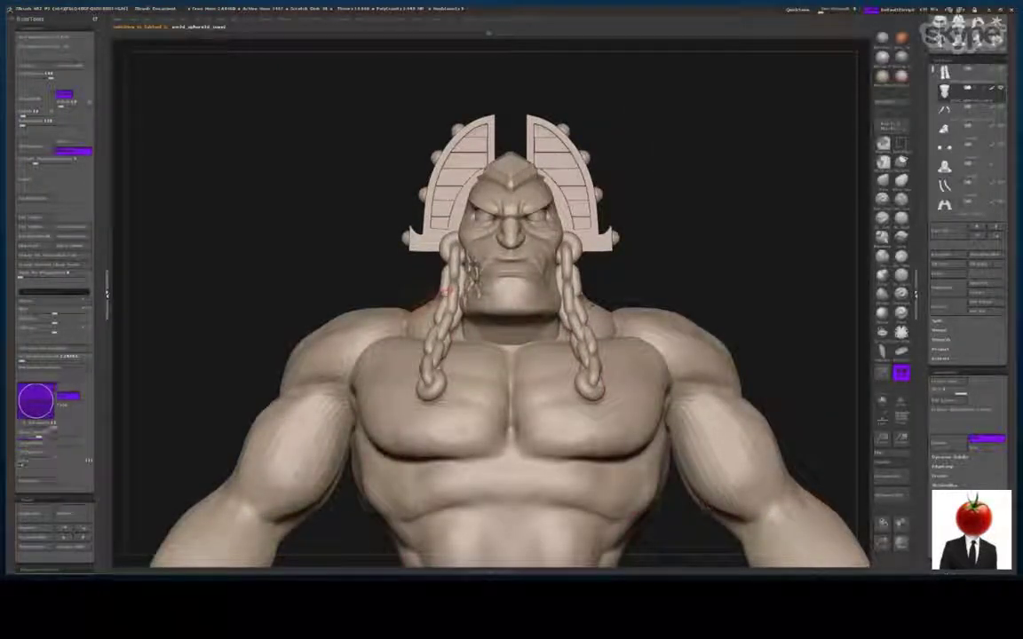
left_click_drag(790, 487, 839, 334, "alt")
mouse_move(804, 378)
left_mouse_down("alt")
mouse_move(811, 353)
mouse_move(816, 466)
left_mouse_up("alt")
left_click_drag(825, 204, 835, 281, "alt")
left_click_drag(806, 221, 797, 198)
Carve a mirrored pair of slanting muscle creases from the hanging chains across the upper chest to the sternum
left_click(883, 219)
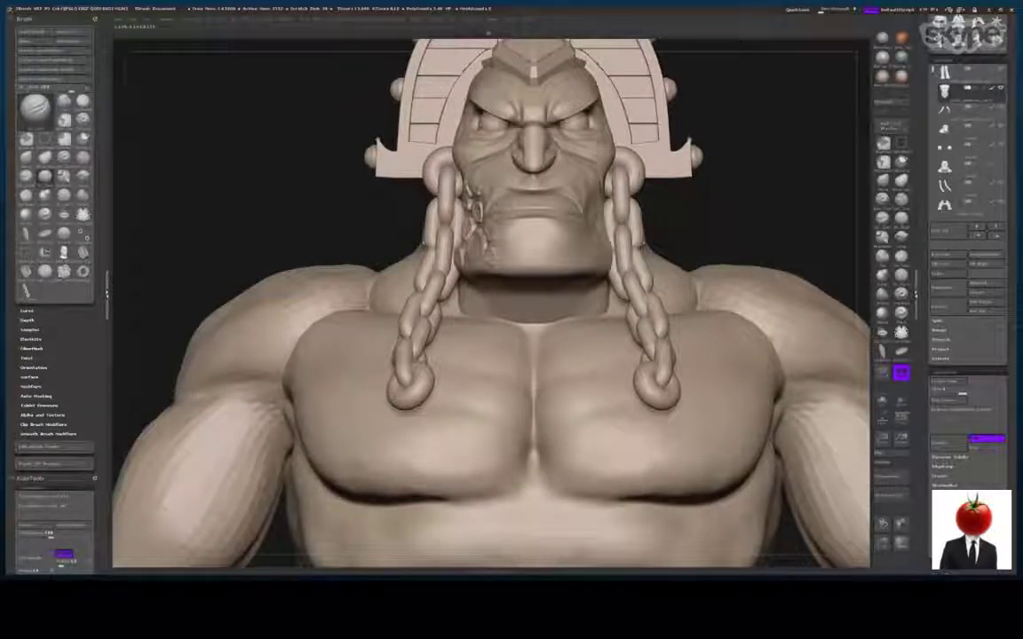
left_click_drag(142, 212, 198, 213)
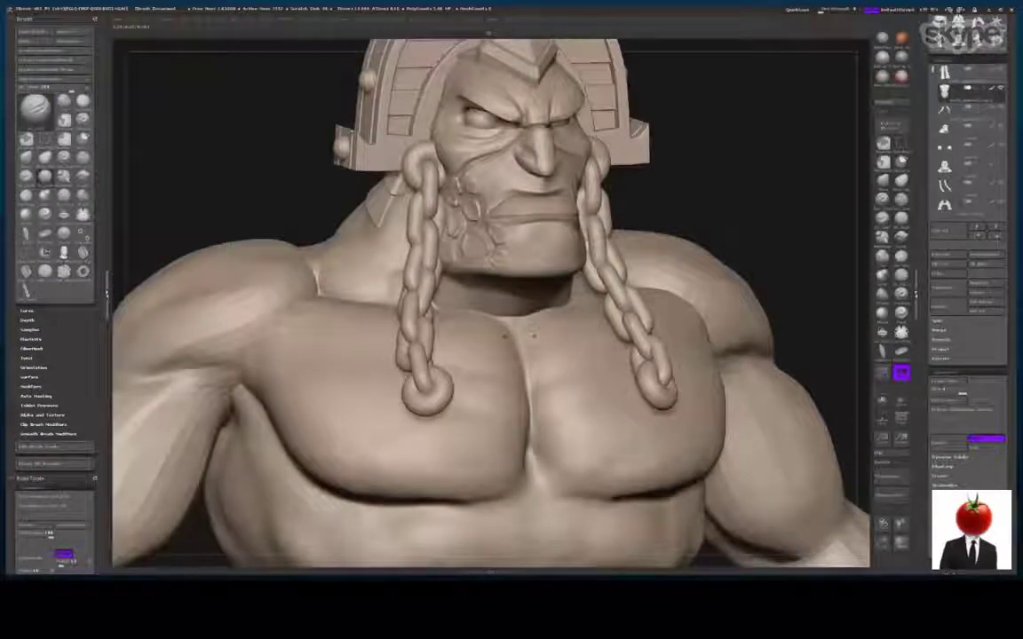
left_click_drag(755, 200, 717, 201)
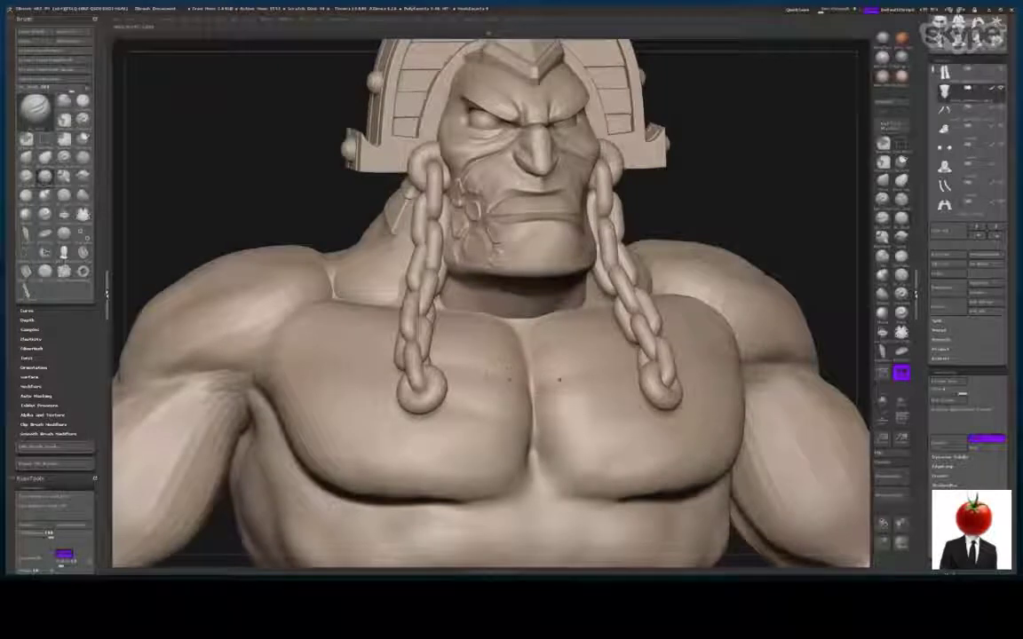
left_click_drag(182, 156, 149, 144)
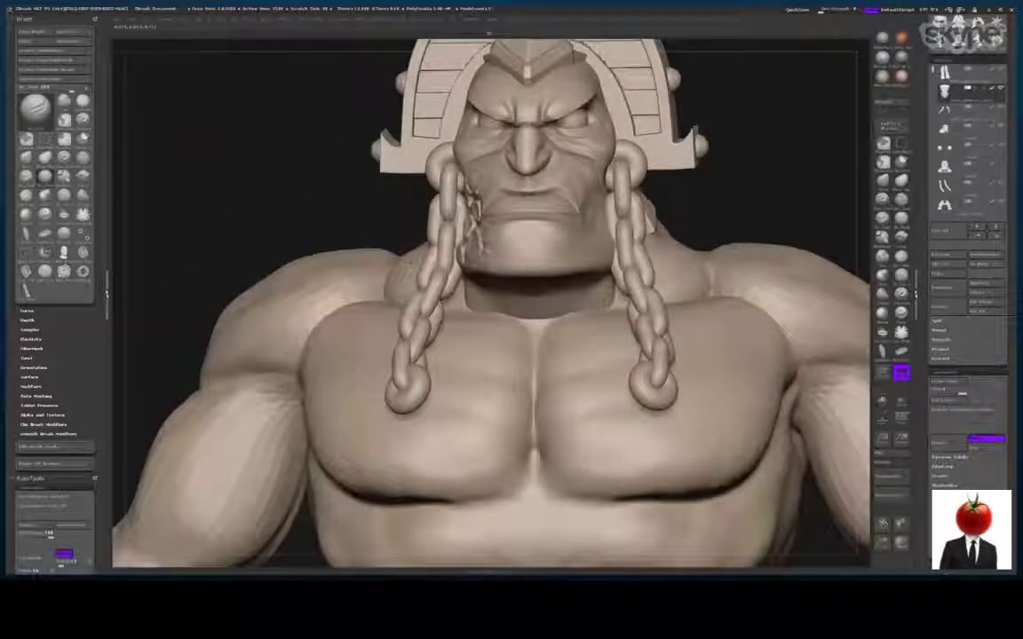
left_click_drag(433, 360, 611, 364)
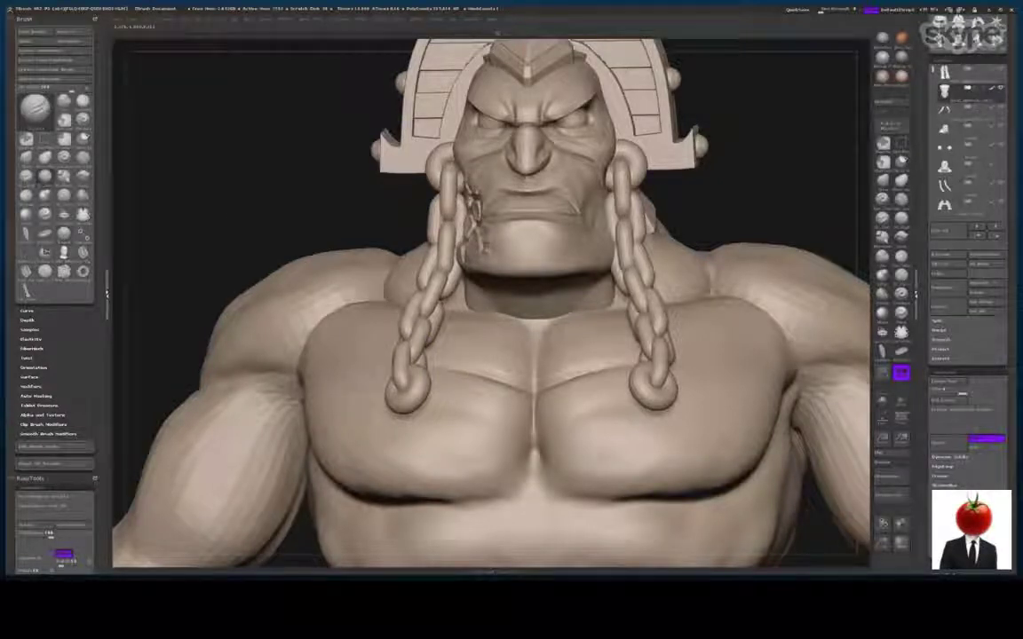
mouse_move(197, 194)
left_mouse_down()
mouse_move(182, 191)
mouse_move(180, 218)
left_mouse_up()
left_click_drag(455, 373, 517, 391)
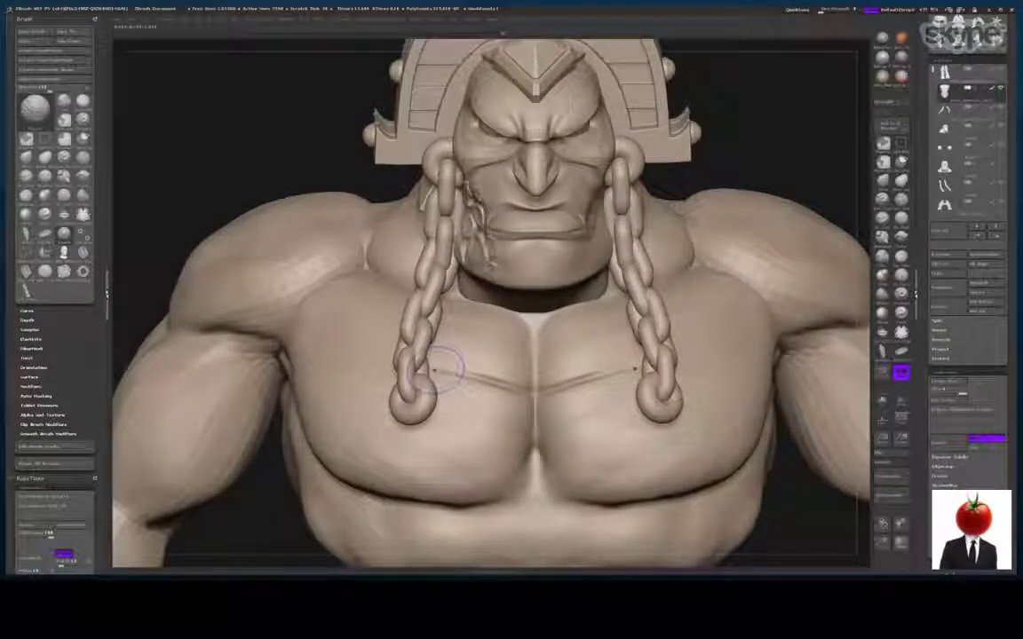
left_click_drag(445, 365, 525, 390)
Subdivide the torso mesh once and soften the mirrored chest creases, tapering their outer ends
key("b")
key("c")
key("b")
key("ctrl+d")
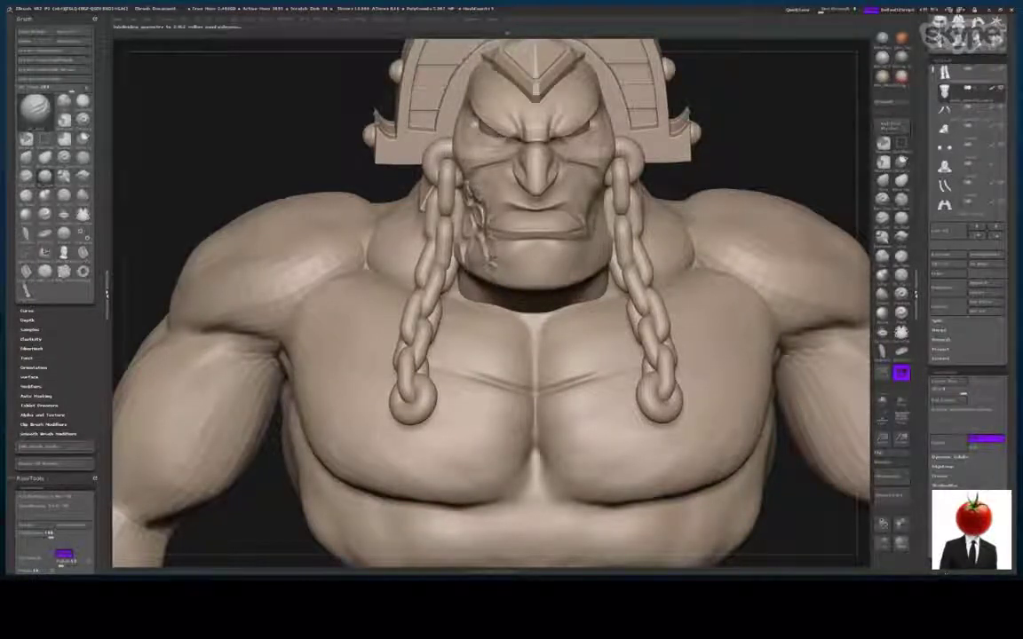
left_click_drag(441, 371, 468, 384, "shift")
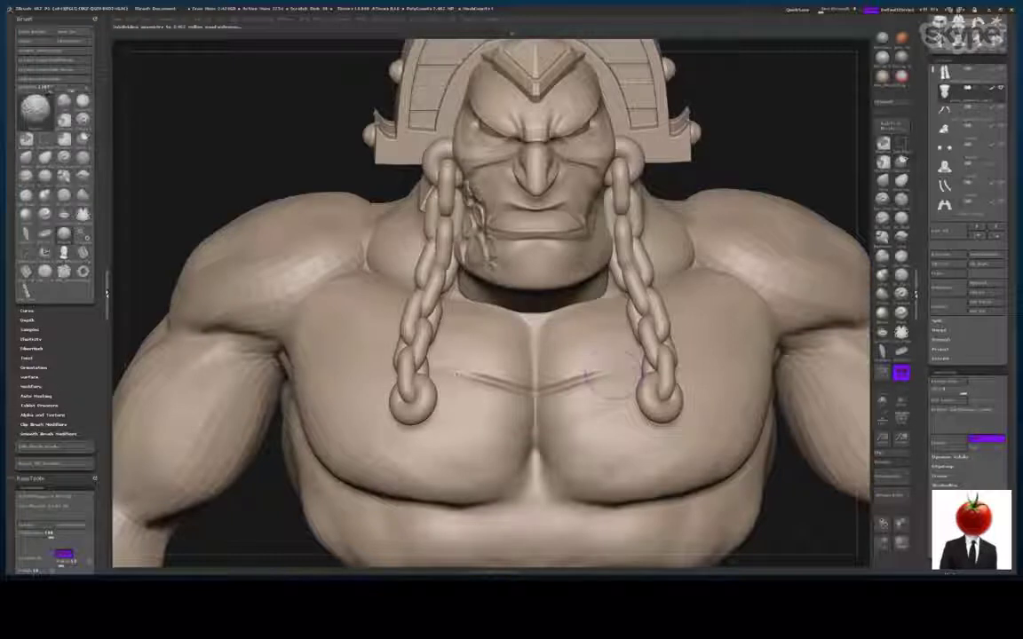
left_click_drag(457, 374, 524, 398, "shift")
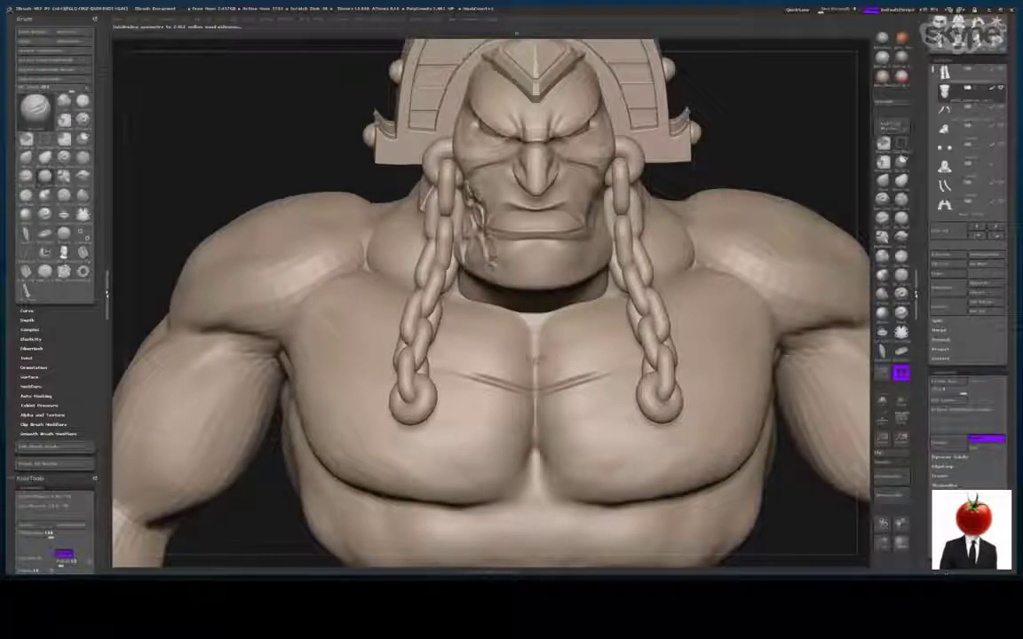
Add a second mirrored pair of creases higher on the chest, just below the collarbones, and smooth them
left_click_drag(456, 329, 530, 362)
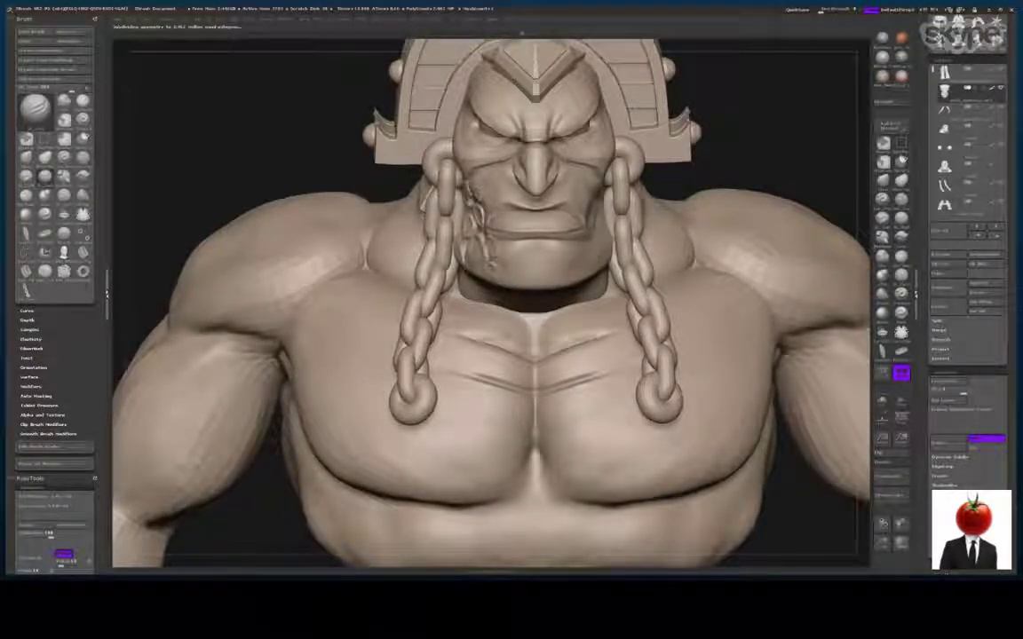
left_click_drag(455, 329, 529, 356)
left_click_drag(460, 332, 524, 355, "shift")
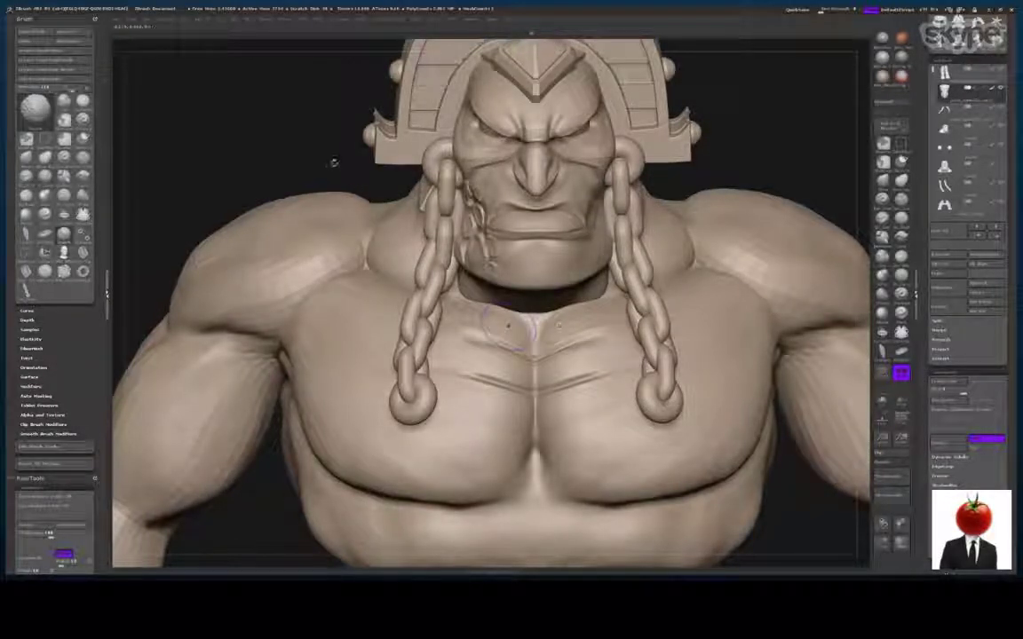
Strengthen the upper chest striations, add a short mirrored pair lower beside the sternum, and blend the new pair into the pecs
left_click_drag(333, 163, 314, 112)
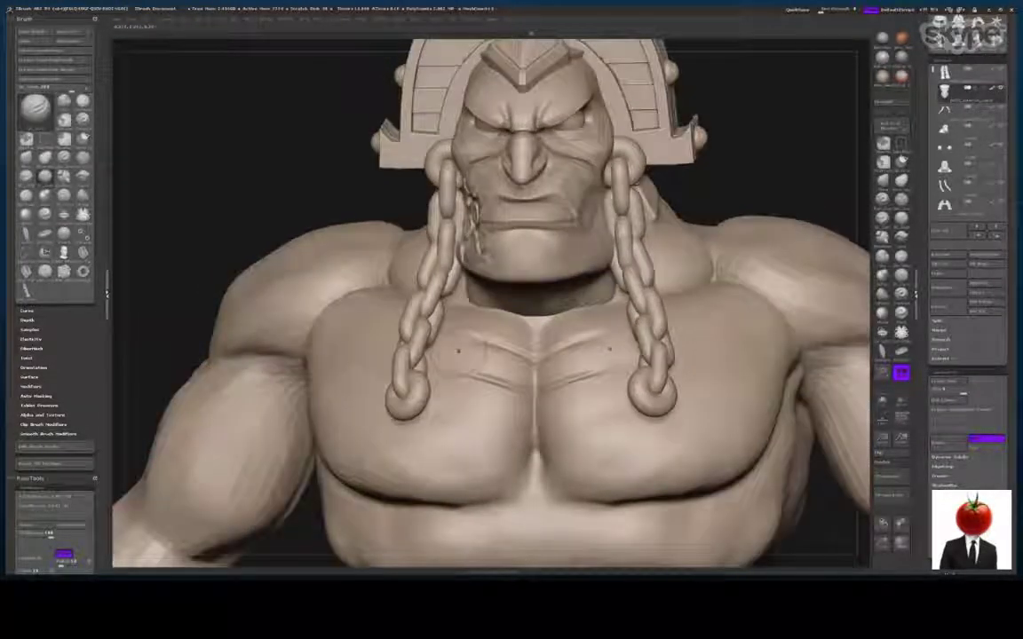
left_click_drag(456, 349, 527, 388)
left_click_drag(484, 421, 513, 429)
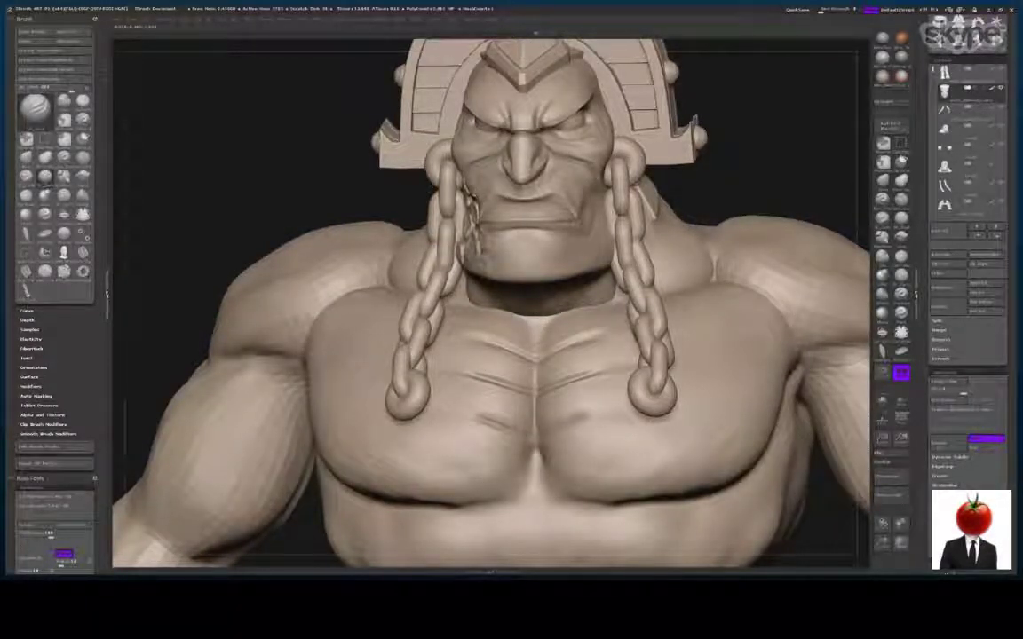
left_click_drag(587, 416, 569, 421, "shift")
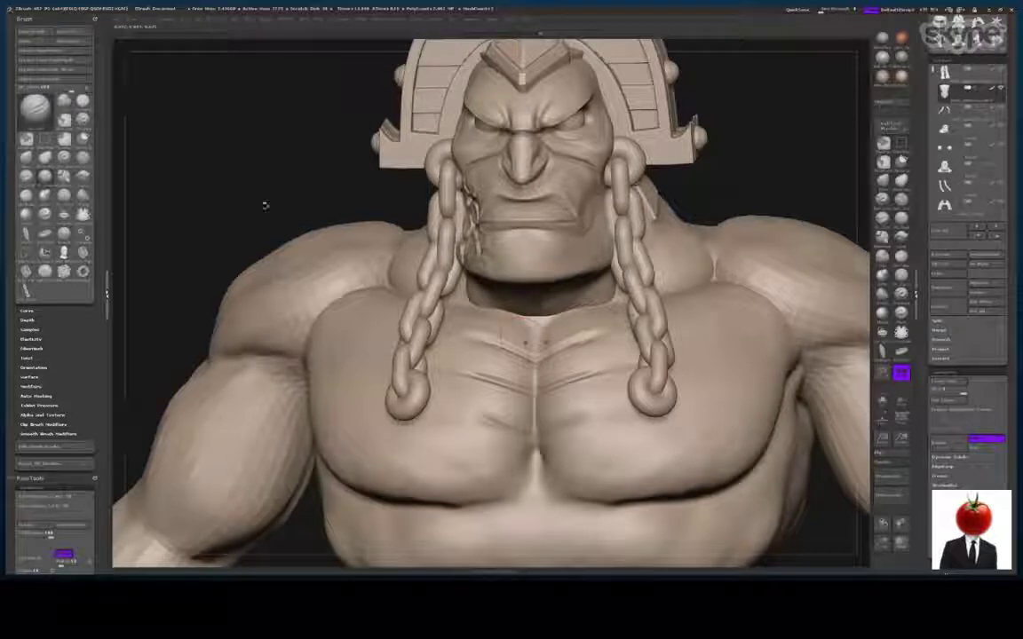
left_click_drag(486, 418, 515, 428, "shift")
left_click_drag(265, 205, 306, 203)
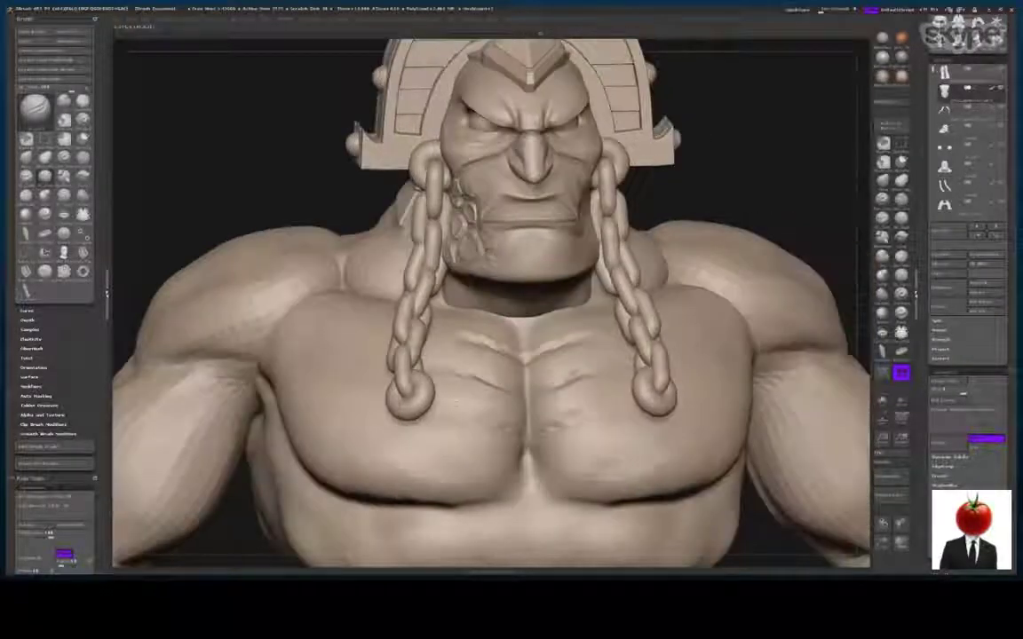
Sculpt further muscle fibres across the inner pecs and smooth the chest surface from the side
mouse_move(455, 402)
left_mouse_down()
mouse_move(607, 391)
mouse_move(828, 301)
mouse_move(142, 289)
left_mouse_up()
mouse_move(775, 328)
left_mouse_down()
mouse_move(676, 362)
mouse_move(724, 325)
left_mouse_up()
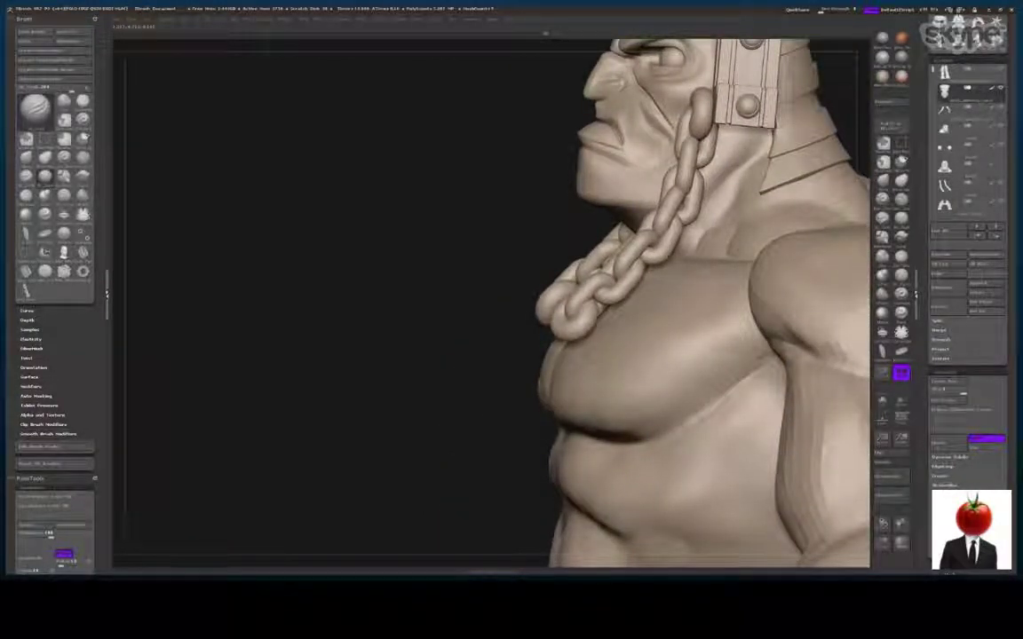
left_click_drag(627, 371, 579, 394, "shift")
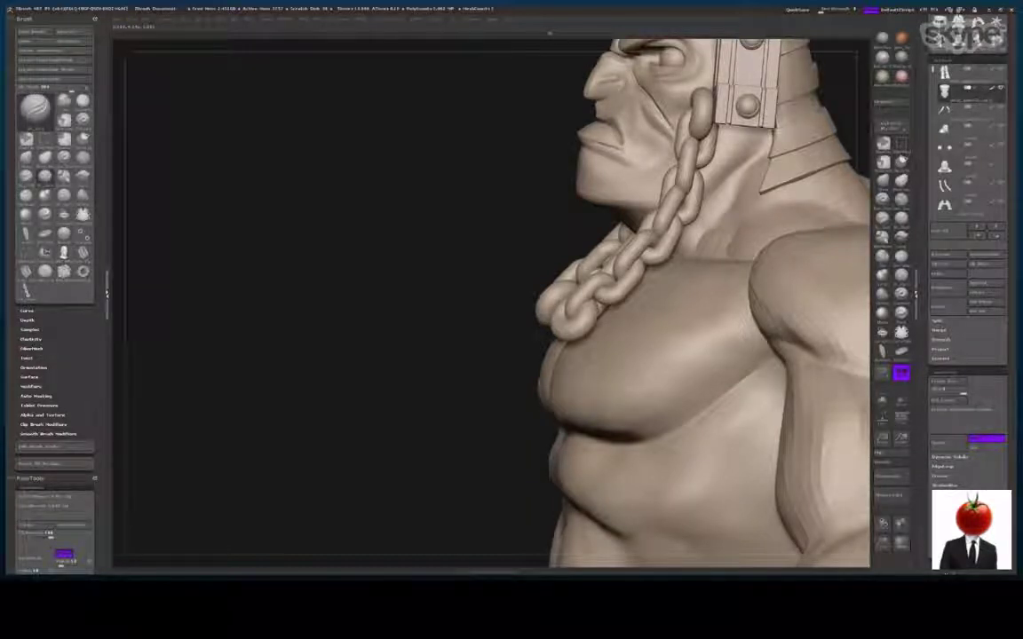
mouse_move(153, 321)
left_mouse_down()
mouse_move(213, 311)
mouse_move(229, 323)
mouse_move(266, 320)
left_mouse_up()
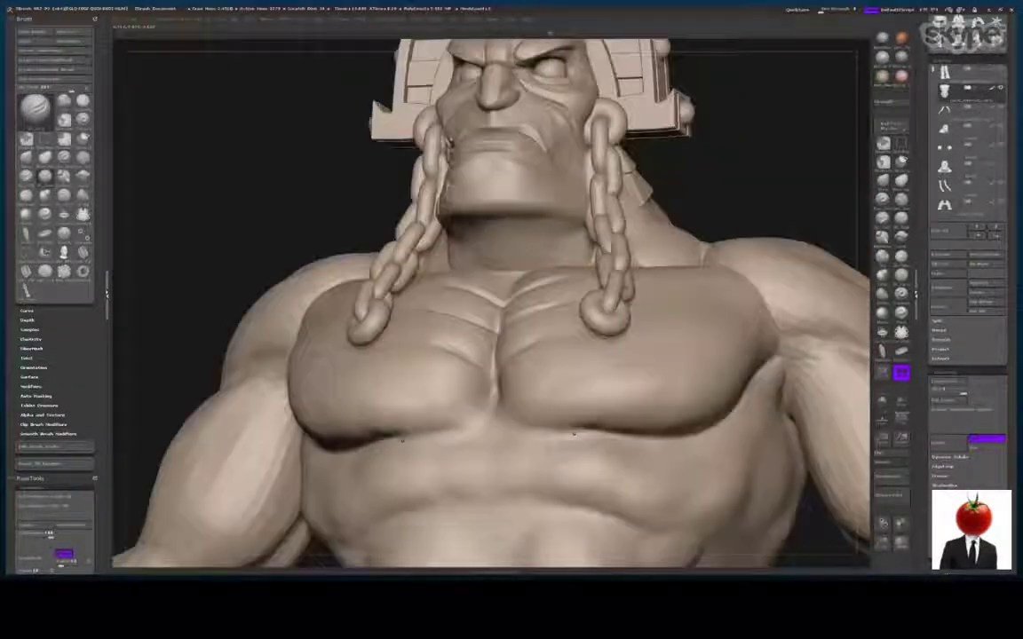
Carve two mirrored pairs of short diagonal creases across the lower pecs and smooth their edges into the muscle
left_click_drag(619, 409, 648, 383)
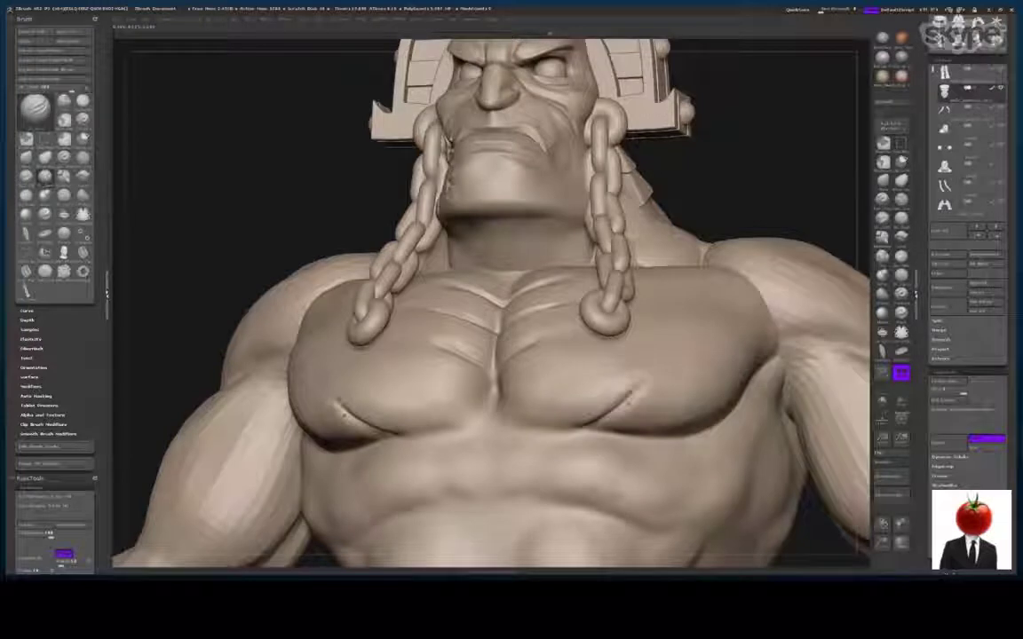
left_click_drag(603, 421, 650, 384)
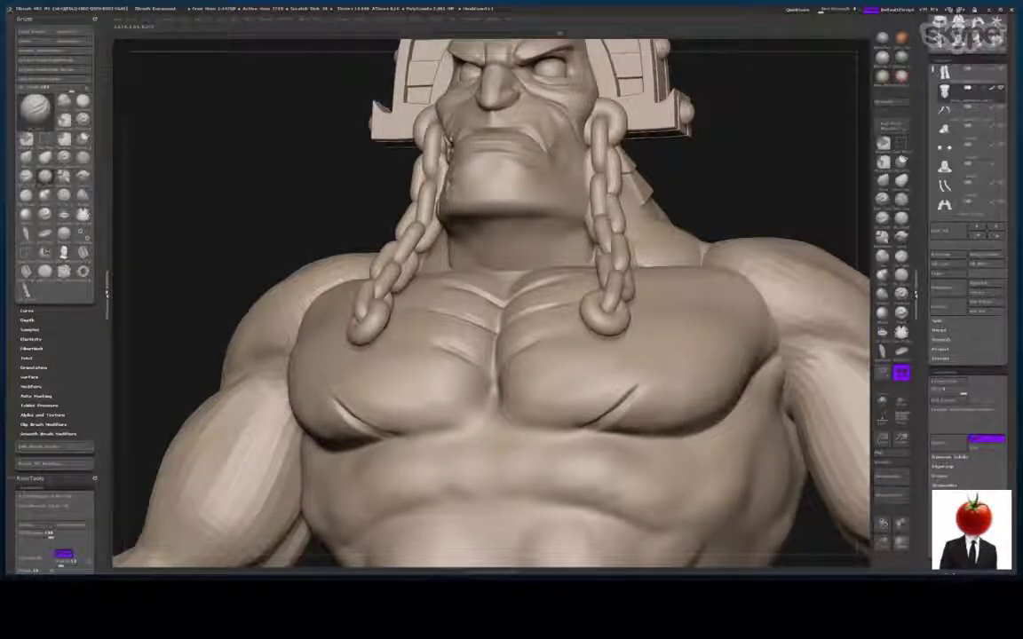
right_click_drag(299, 384, 396, 383)
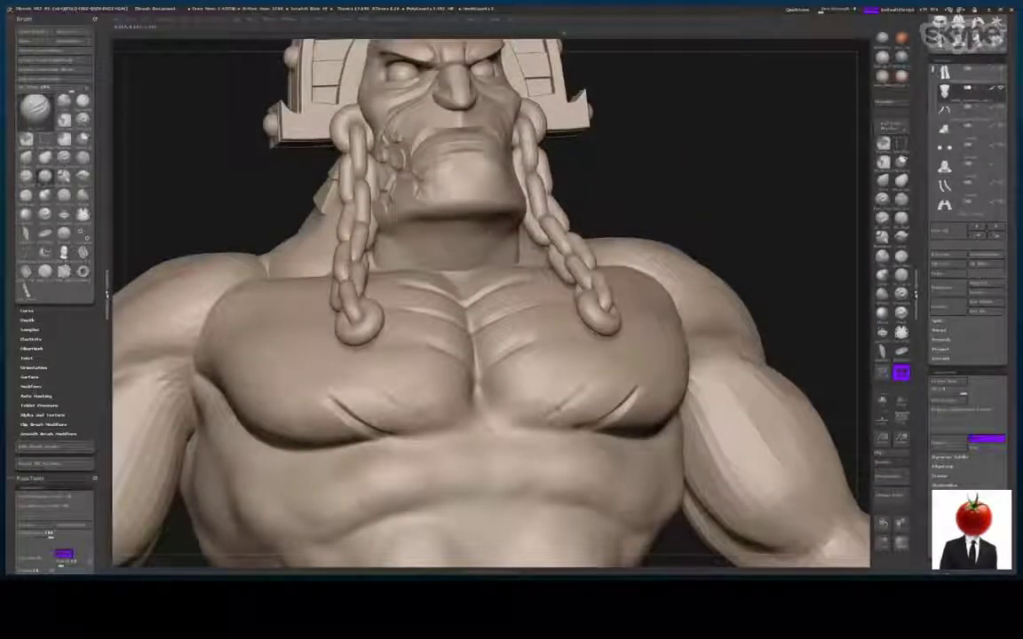
left_click_drag(436, 353, 460, 370, "shift")
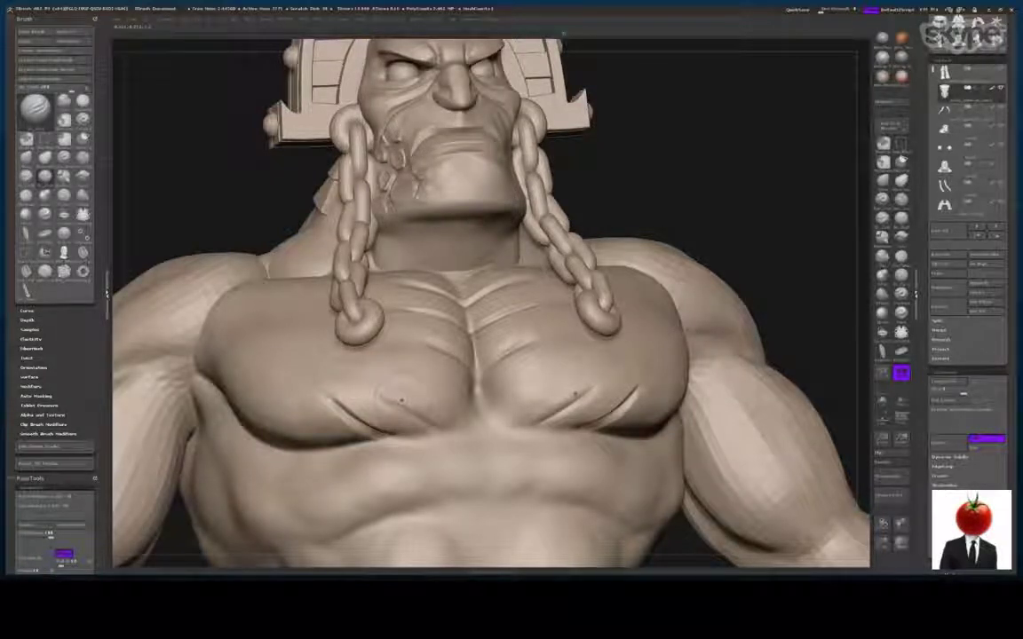
left_click_drag(354, 337, 417, 356, "shift")
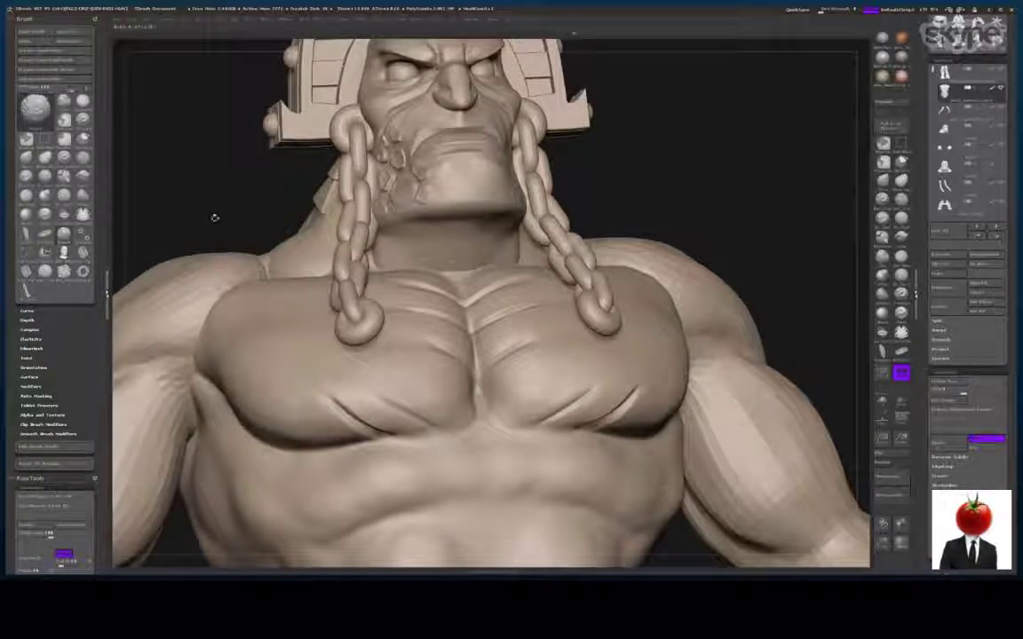
mouse_move(165, 197)
left_mouse_down()
mouse_move(170, 254)
mouse_move(206, 286)
left_mouse_up()
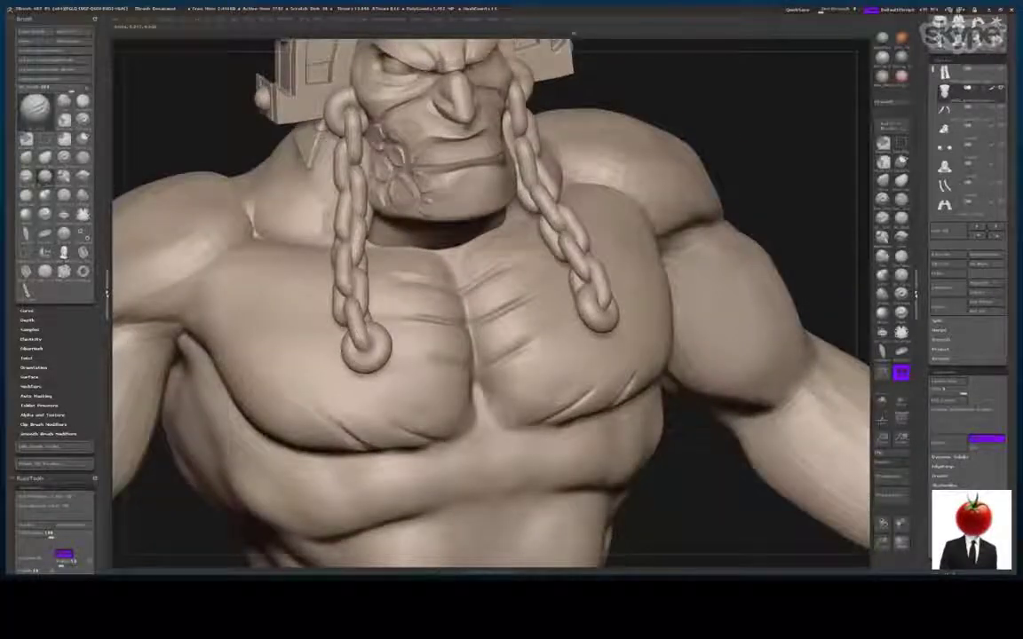
Refine the mirrored creases along the lower pec edges, working them from several angles around the torso
mouse_move(806, 282)
left_mouse_down()
mouse_move(691, 295)
mouse_move(799, 293)
left_mouse_up()
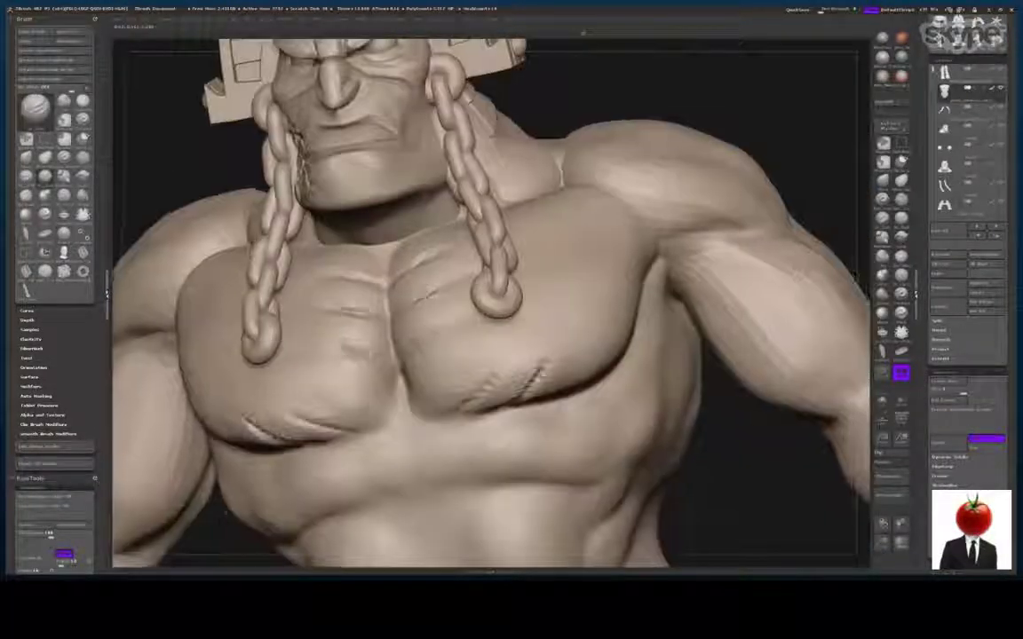
left_click_drag(551, 377, 526, 399)
mouse_move(758, 486)
left_mouse_down()
mouse_move(803, 435)
mouse_move(789, 428)
left_mouse_up()
left_click_drag(548, 269, 497, 306)
left_click_drag(799, 417, 710, 422)
left_click_drag(531, 307, 547, 266)
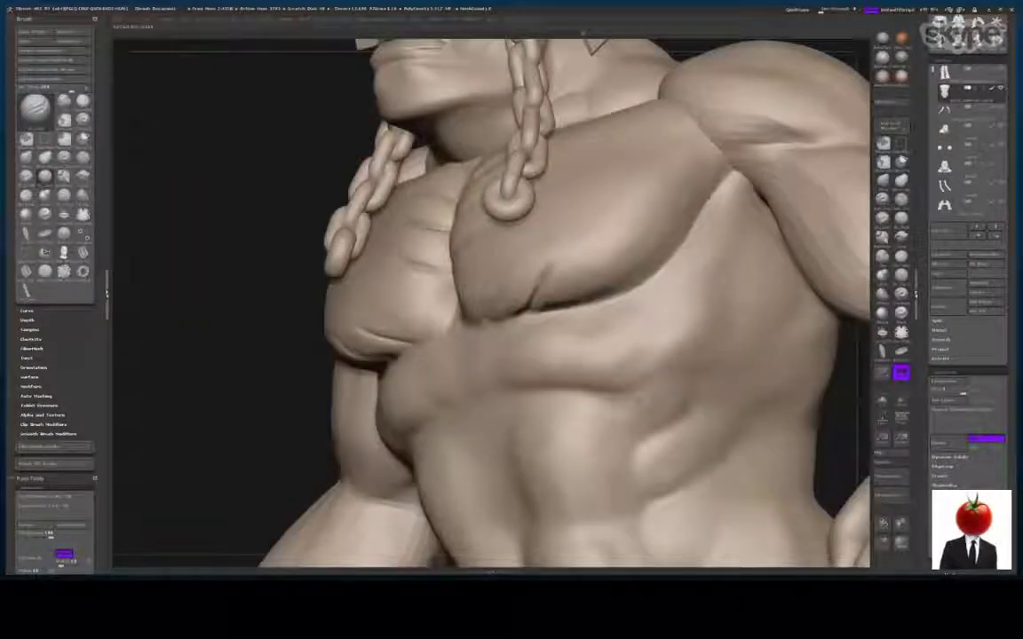
Cut mirrored slanted creases between the serratus muscles on the side ribs and sharpen the lower rib edge
left_click_drag(616, 394, 681, 372)
key("shift")
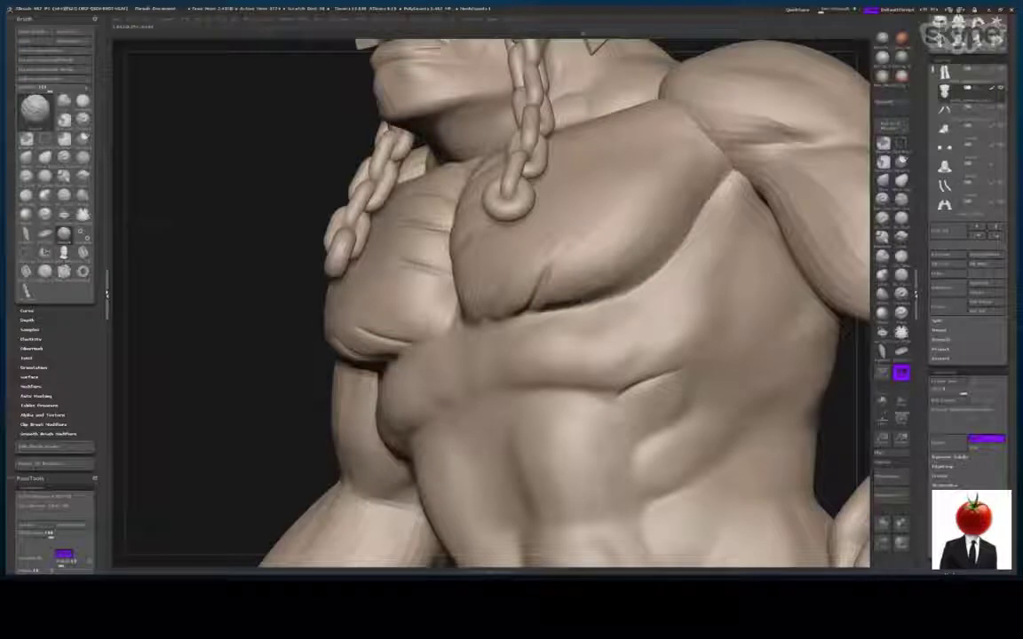
left_click_drag(639, 444, 664, 436)
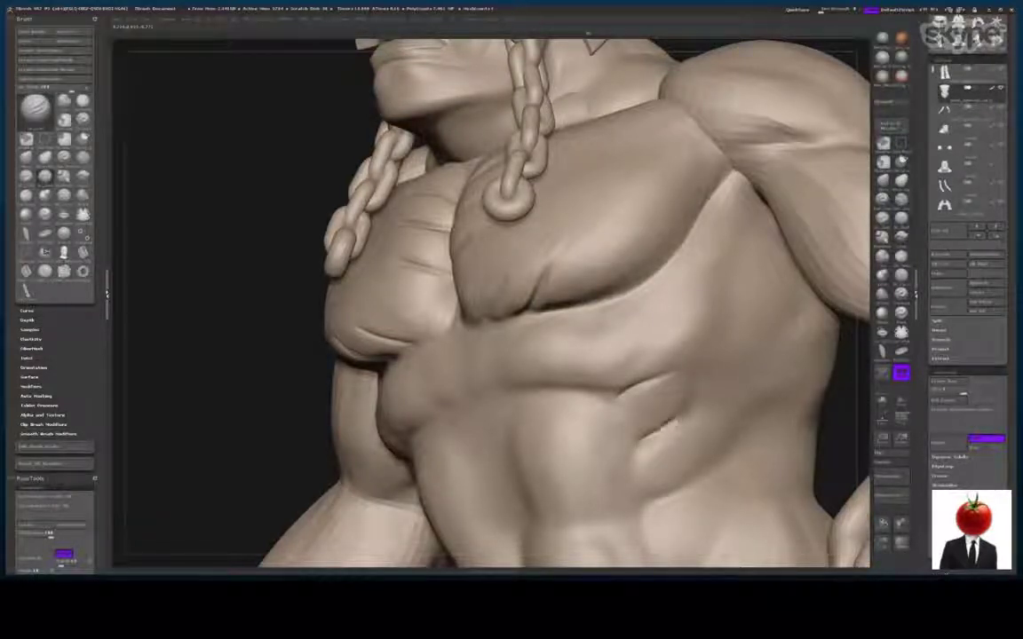
key("shift")
left_click_drag(678, 454, 626, 433, "shift")
left_click_drag(589, 401, 551, 359)
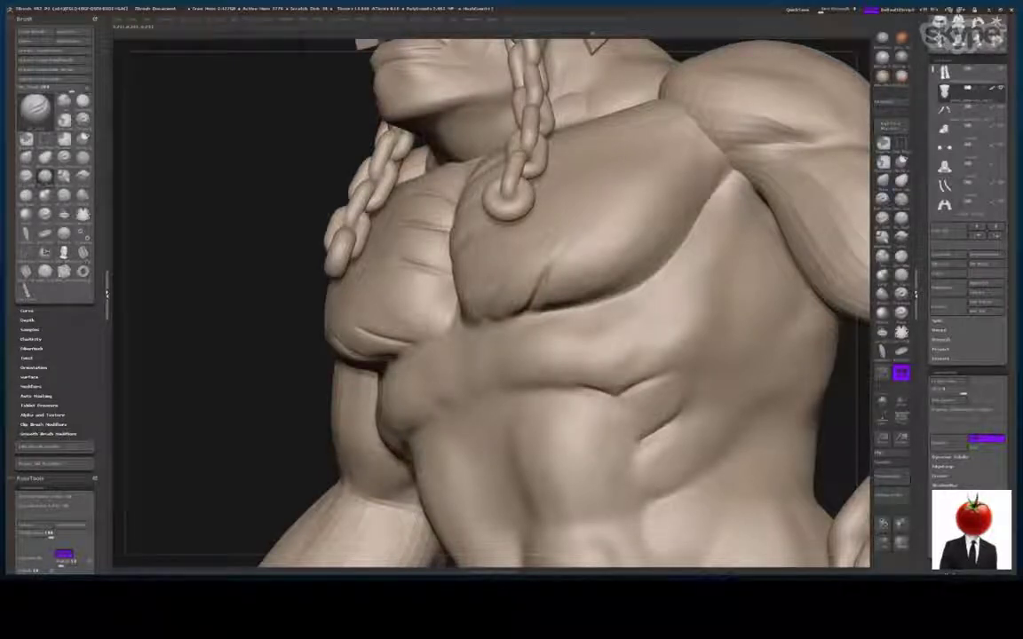
Carve a mirrored diagonal crease across the rib muscles beneath the outer pecs and soften its ends
left_click_drag(231, 365, 568, 355)
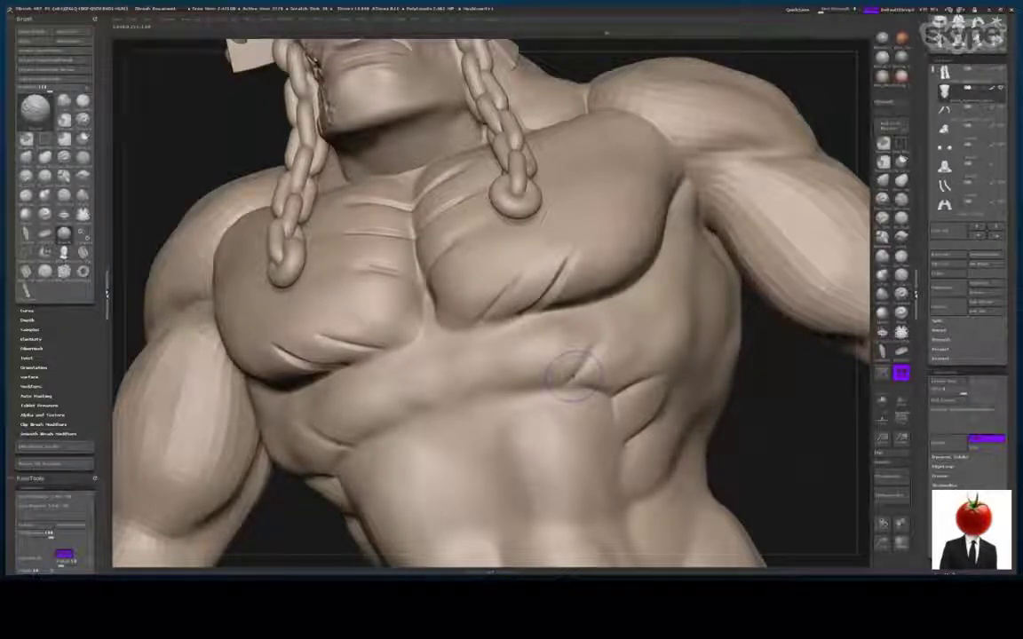
left_click_drag(303, 429, 346, 445)
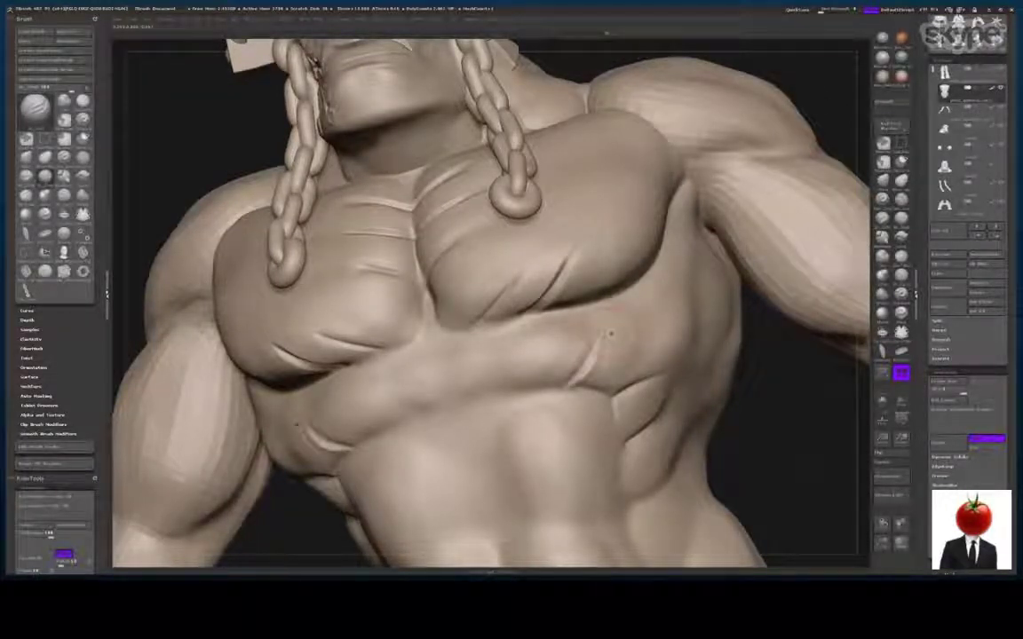
key("ctrl+z")
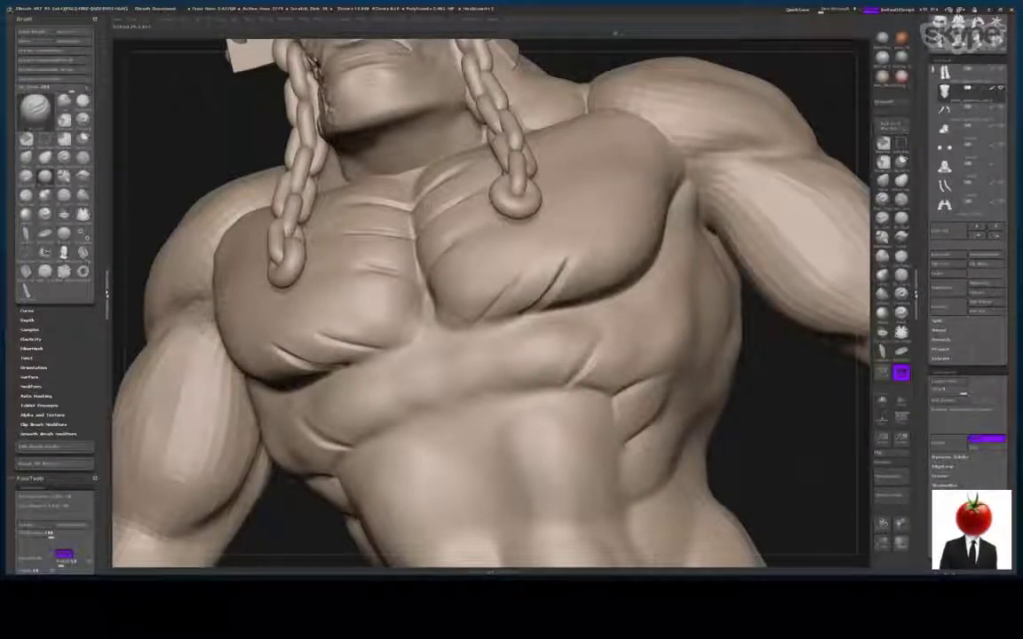
mouse_move(572, 382)
left_mouse_down()
mouse_move(615, 333)
mouse_move(533, 284)
left_mouse_up()
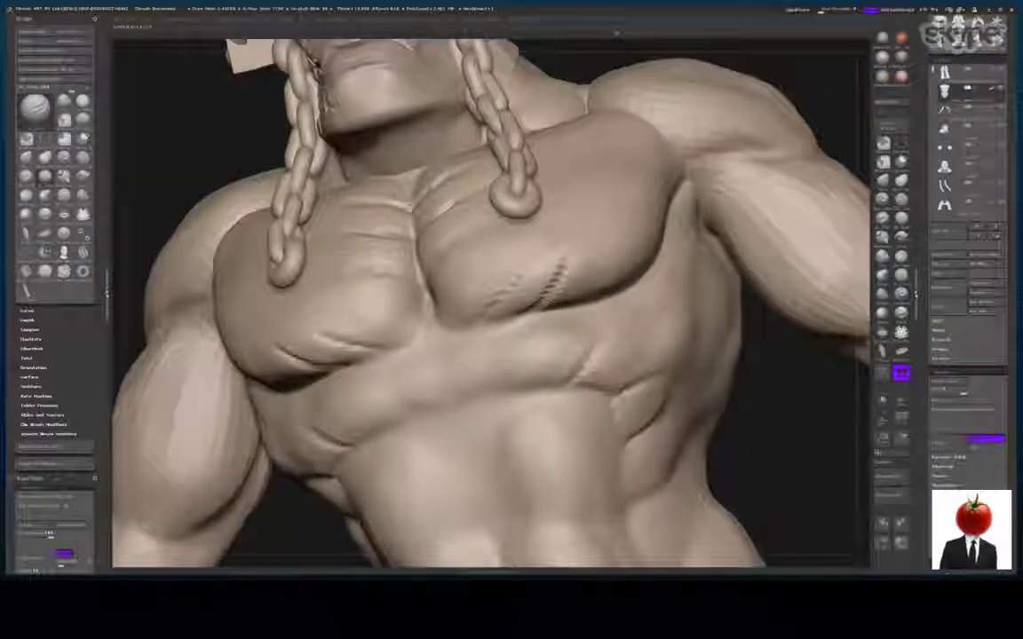
left_click_drag(759, 418, 773, 462)
key("ctrl+z")
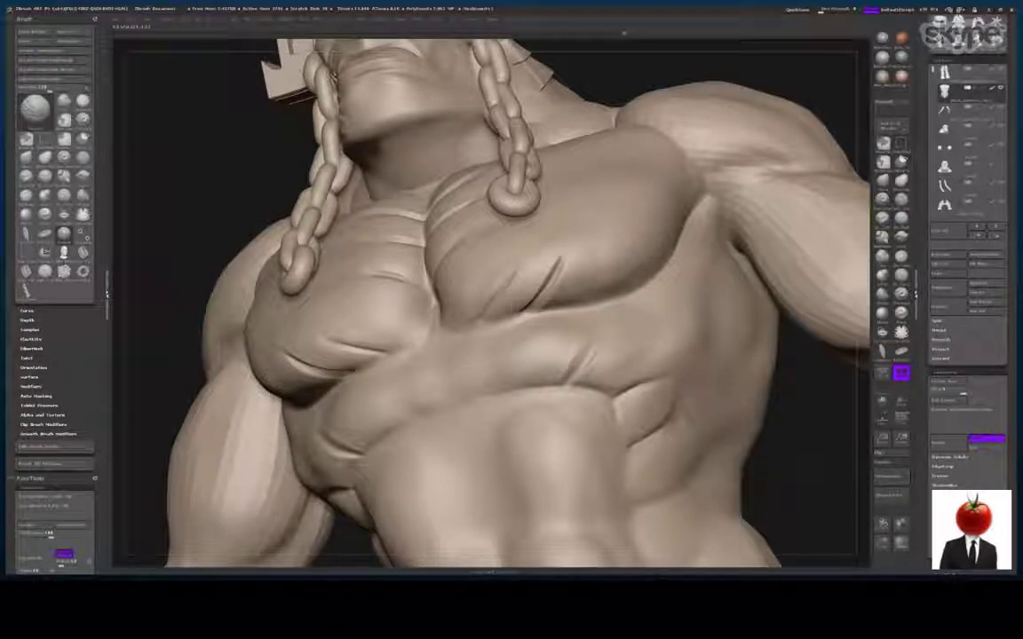
key("ctrl+shift+z")
key("ctrl+z")
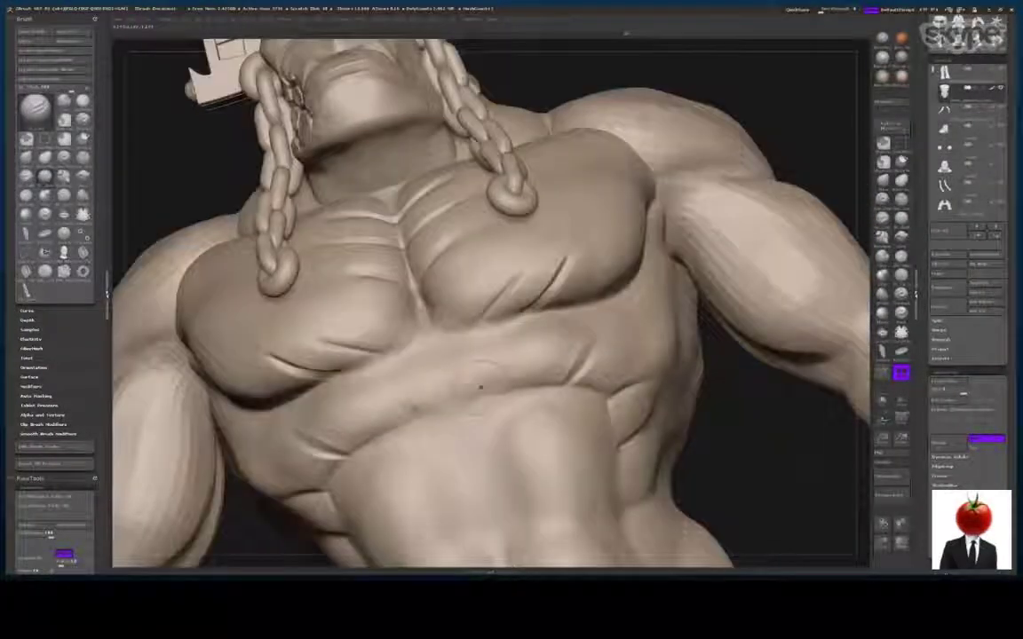
Add a second mirrored pair of creases nearer the sternum, just above the abs, and blend them into the ribs
left_click_drag(495, 391, 514, 355)
left_click_drag(364, 400, 396, 423)
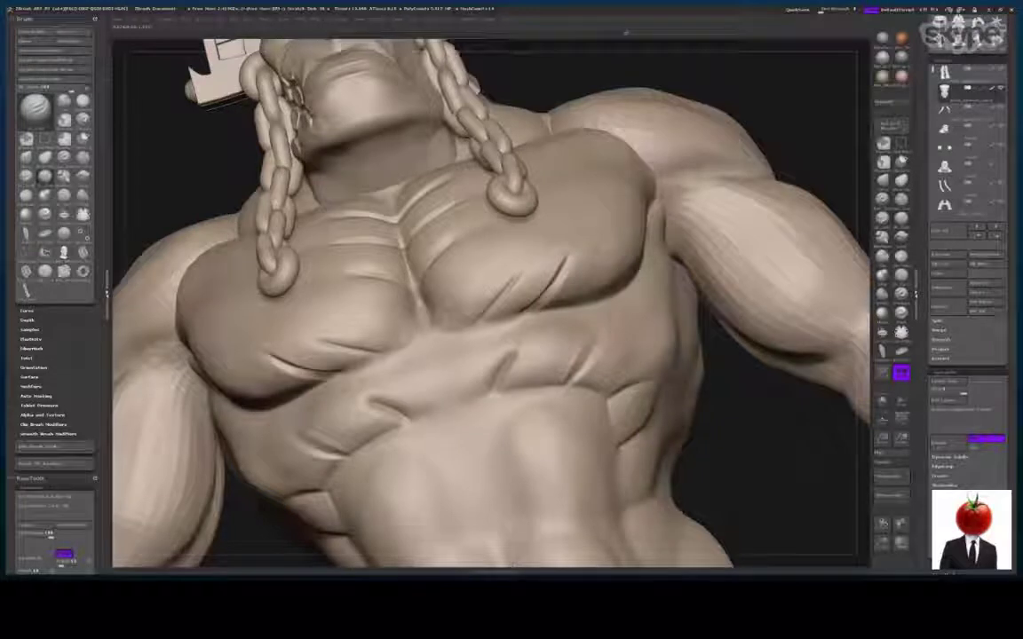
mouse_move(499, 391)
left_mouse_down("shift")
mouse_move(484, 370)
mouse_move(487, 379)
left_mouse_up("shift")
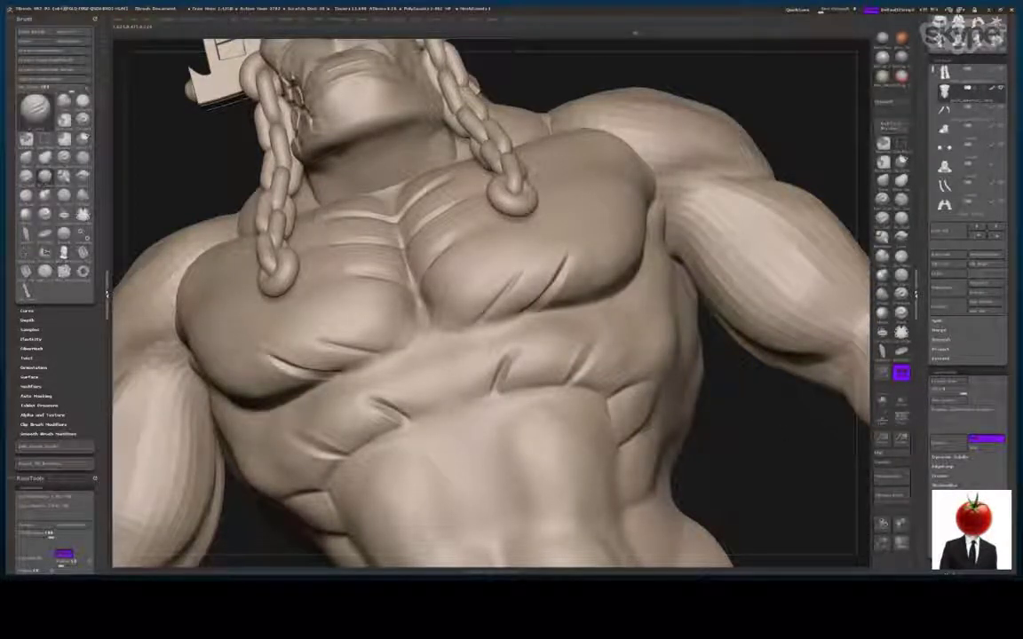
left_click_drag(756, 423, 719, 448)
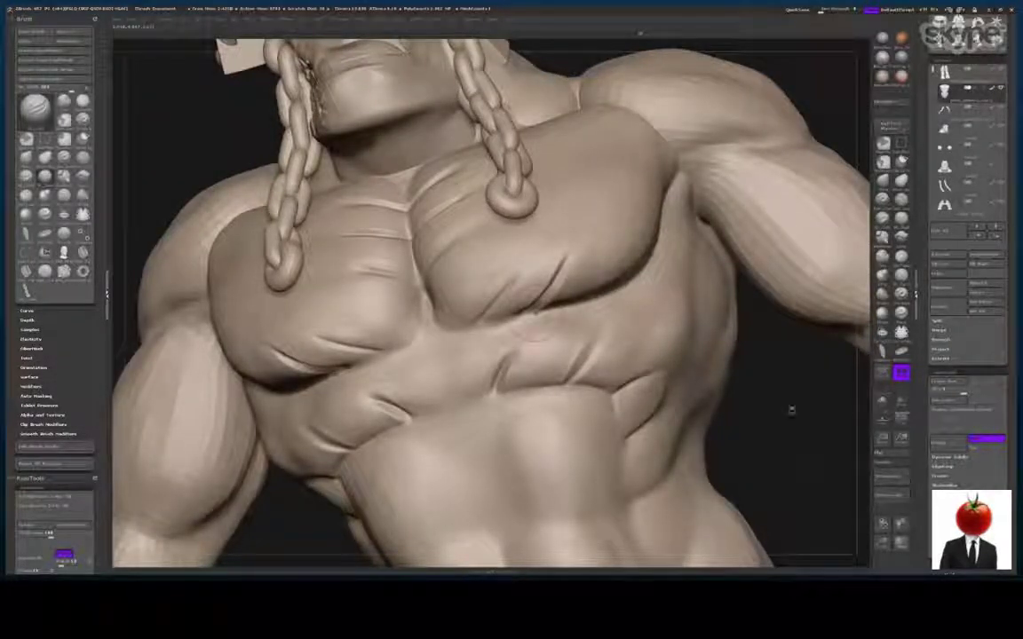
left_click_drag(791, 410, 463, 441)
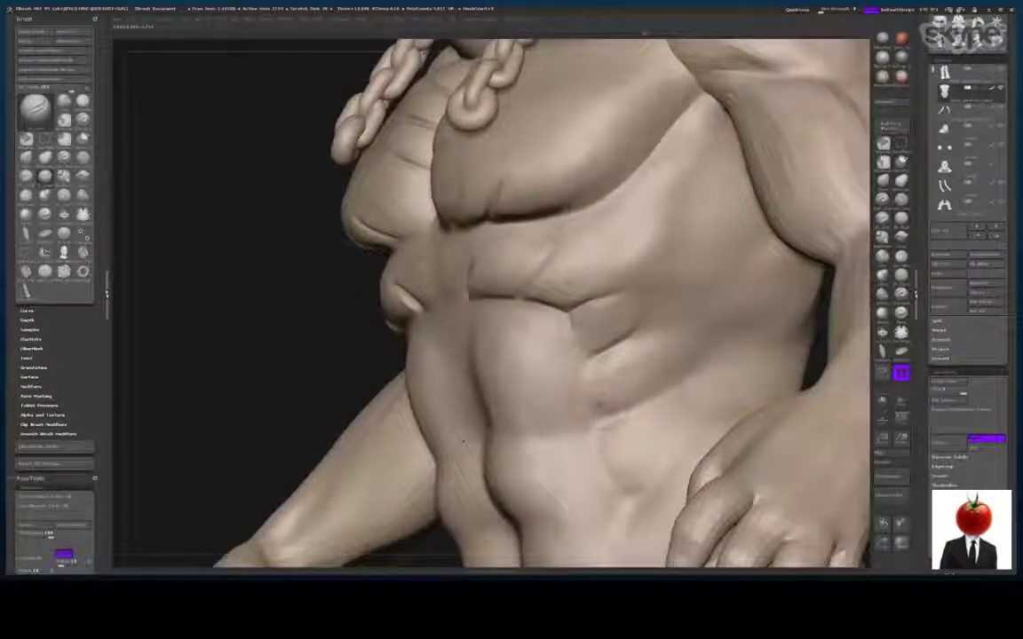
Carve additional mirrored creases into the lower serratus on the flank, smoothing them and strengthening the neighbouring rib crease
left_click_drag(532, 351, 577, 330)
mouse_move(635, 371)
left_mouse_down()
mouse_move(588, 391)
mouse_move(658, 355)
mouse_move(635, 366)
left_mouse_up()
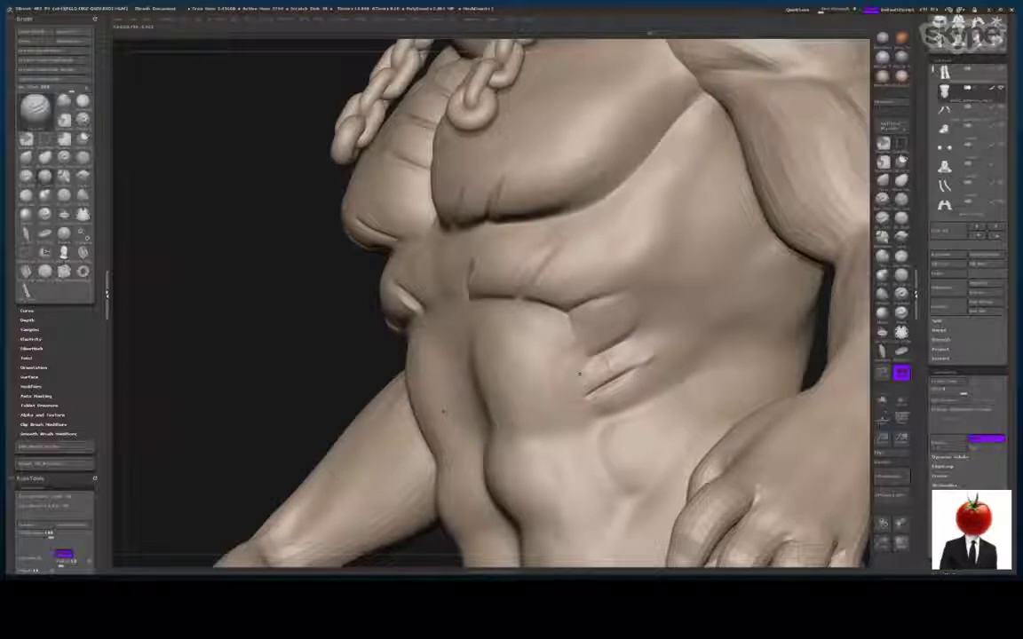
mouse_move(587, 393)
left_mouse_down()
mouse_move(652, 355)
mouse_move(636, 365)
left_mouse_up()
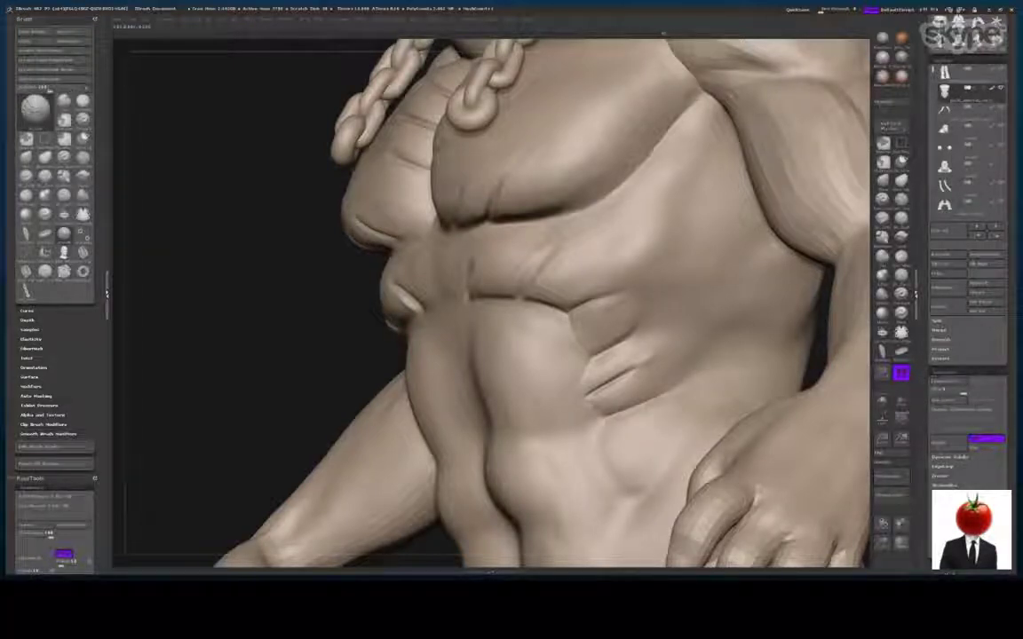
left_click_drag(636, 363, 618, 371, "shift")
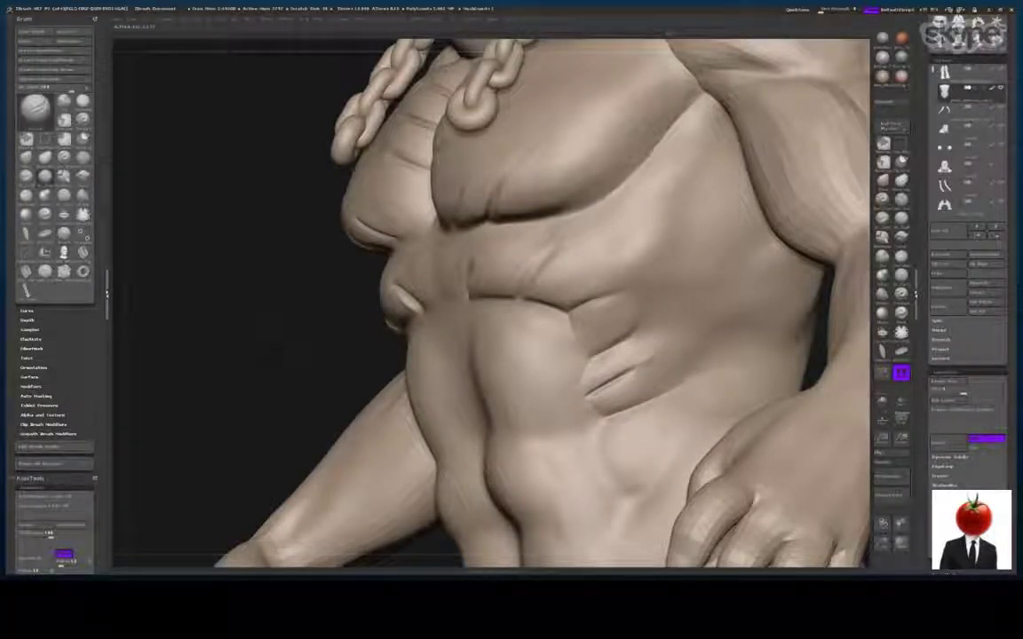
left_click_drag(265, 347, 355, 347)
mouse_move(777, 363)
left_mouse_down()
mouse_move(734, 362)
mouse_move(773, 363)
left_mouse_up()
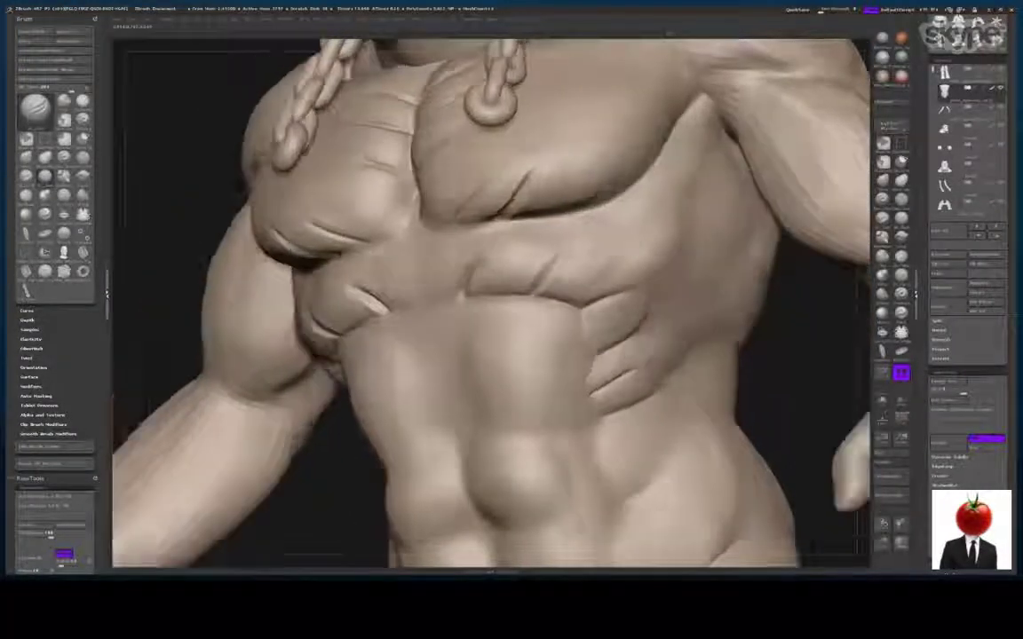
left_click_drag(559, 265, 542, 287)
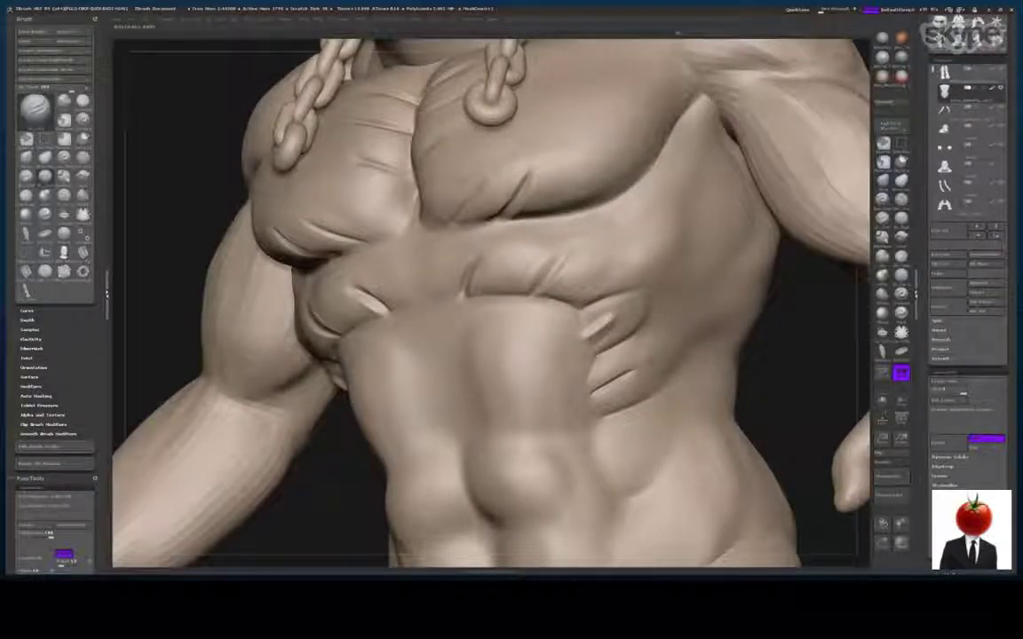
left_click_drag(777, 363, 849, 363)
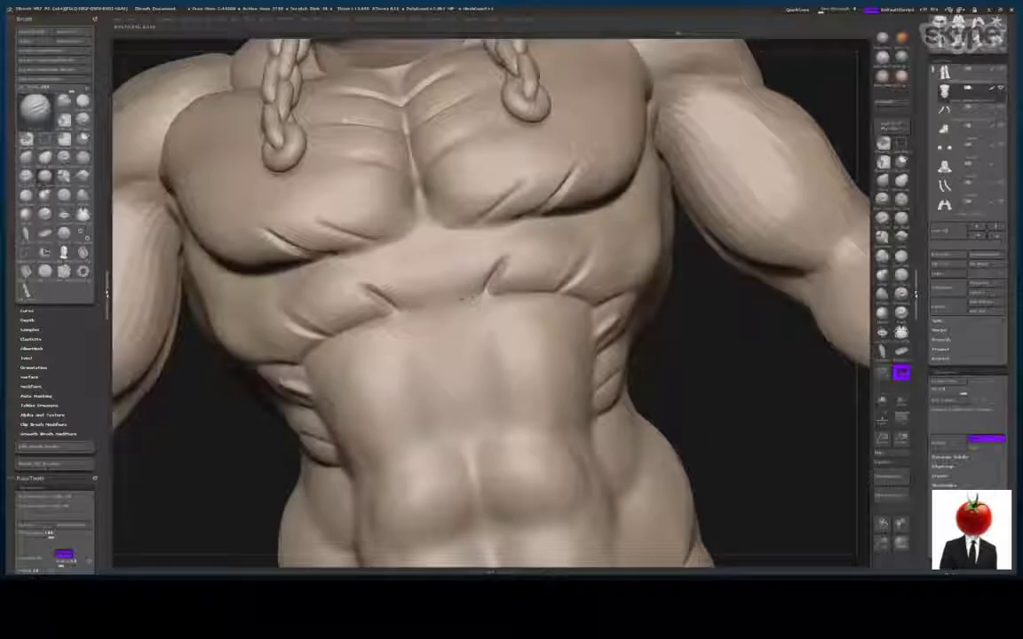
Sculpt small mirrored folds at the centre of the ribcage below the sternum and smooth them into the surrounding muscle
mouse_move(451, 288)
left_mouse_down()
mouse_move(436, 233)
mouse_move(432, 256)
mouse_move(423, 245)
mouse_move(437, 272)
left_mouse_up()
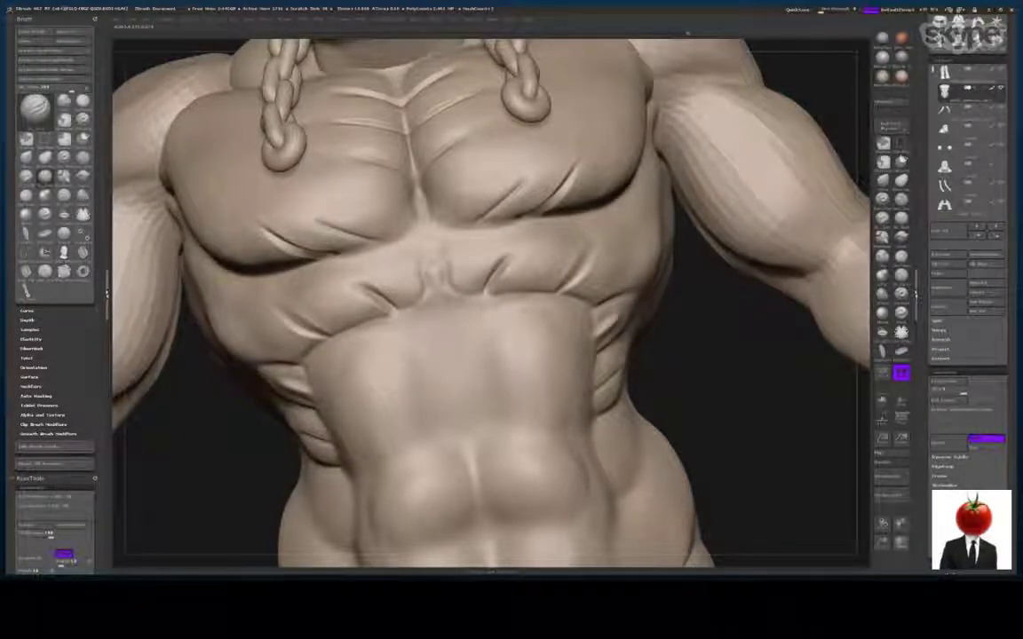
left_click_drag(212, 422, 312, 416)
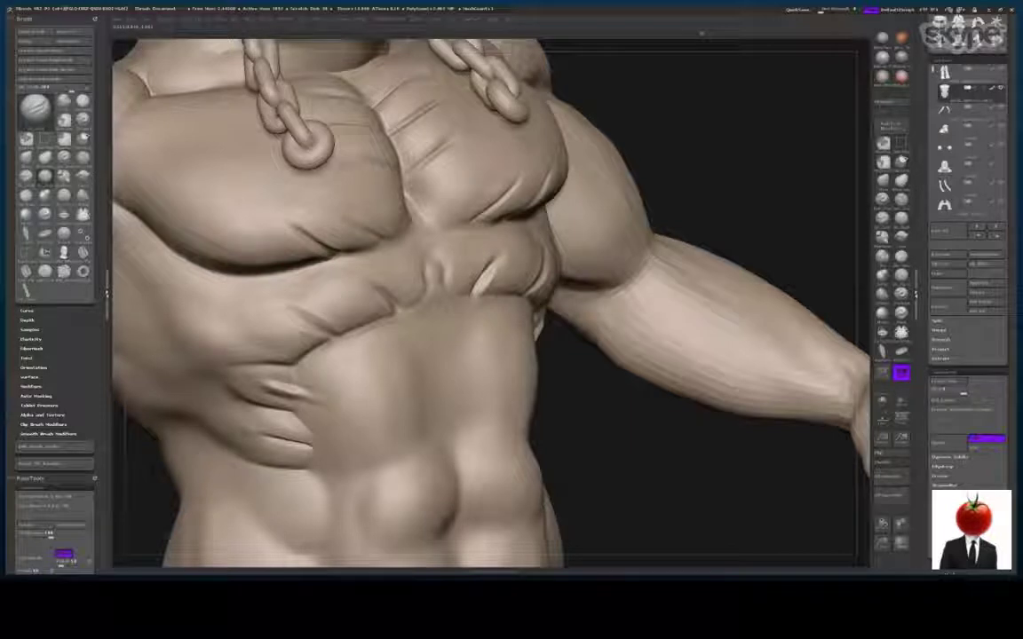
left_click_drag(637, 391, 510, 382)
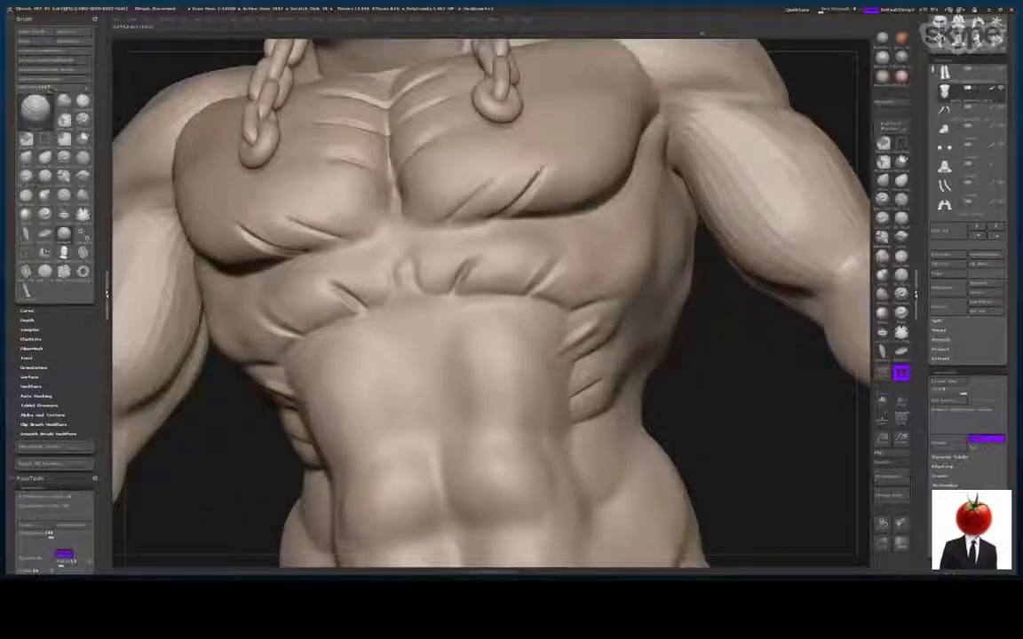
left_click_drag(223, 465, 124, 435)
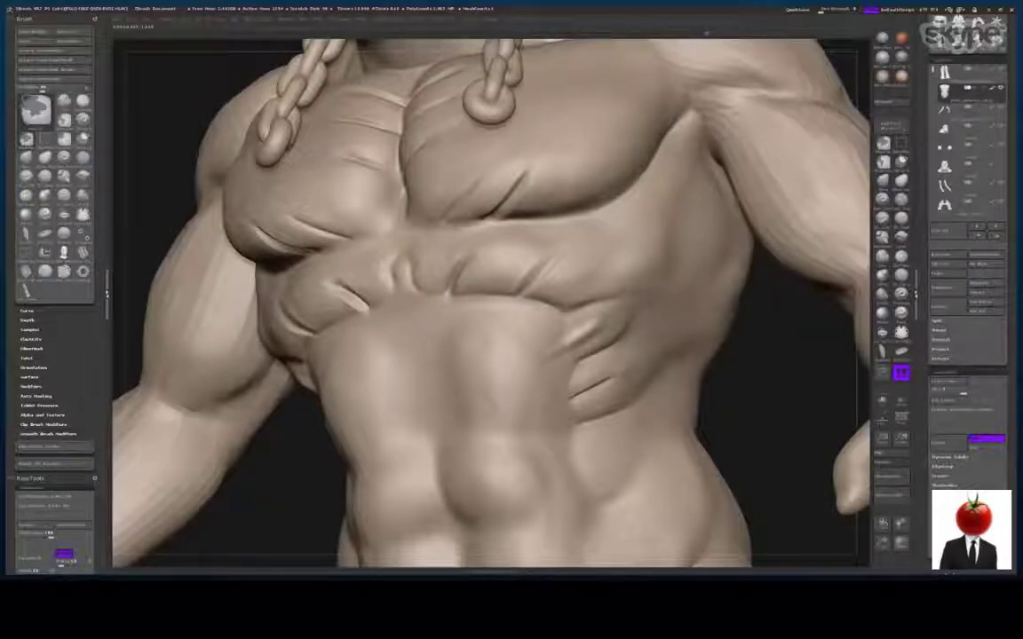
mouse_move(388, 293)
left_mouse_down("shift")
mouse_move(382, 262)
mouse_move(353, 236)
left_mouse_up("shift")
mouse_move(424, 286)
left_mouse_down("shift")
mouse_move(356, 254)
mouse_move(362, 245)
left_mouse_up("shift")
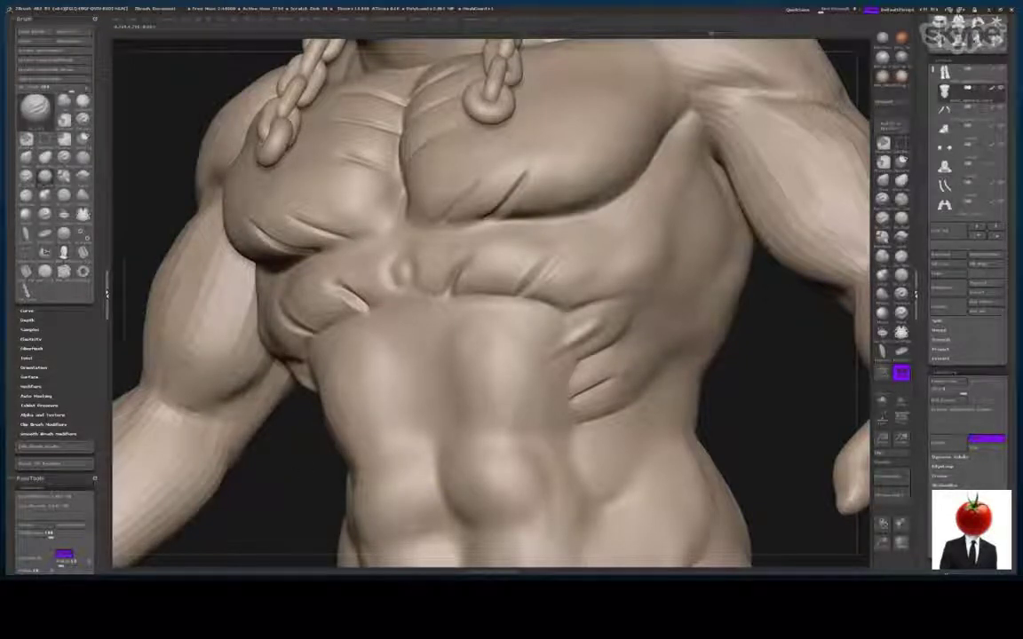
Drop the torso to a lower subdivision level, sculpt broader lat and flank muscle forms, and raise the subdivision again
left_click_drag(300, 473, 692, 246)
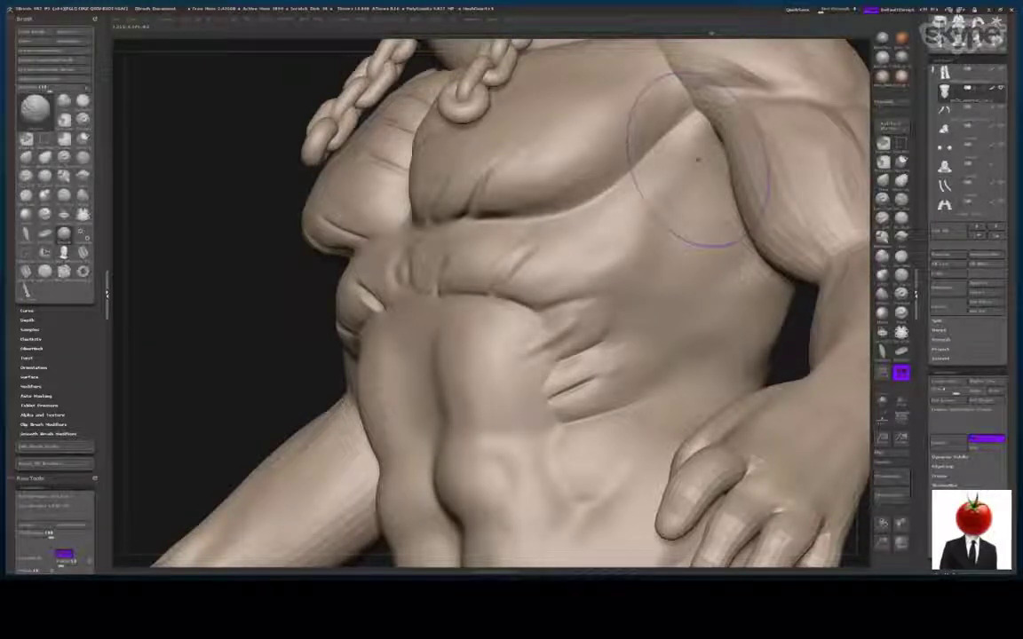
key("shift+d")
left_click_drag(624, 162, 601, 254)
mouse_move(682, 185)
left_mouse_down()
mouse_move(662, 281)
mouse_move(627, 258)
mouse_move(593, 259)
left_mouse_up()
mouse_move(752, 277)
left_mouse_down()
mouse_move(689, 293)
mouse_move(721, 295)
left_mouse_up()
left_click_drag(735, 347, 683, 372)
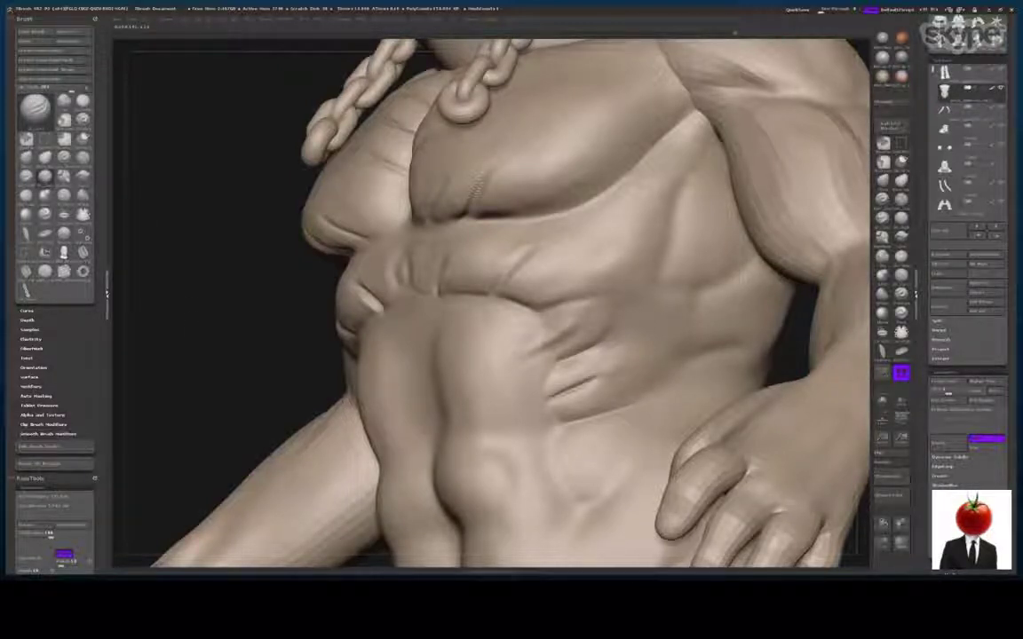
left_click_drag(191, 288, 310, 291)
key("ctrl+d")
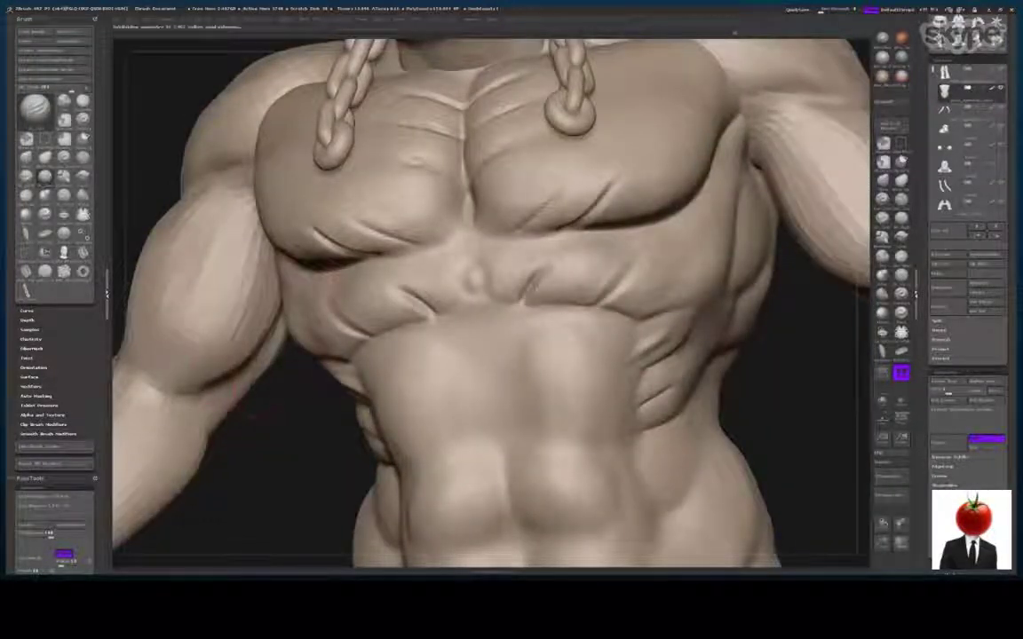
Carve the abdominal midline and the horizontal separations between the ab blocks, extending the midline toward the upper abs
left_click_drag(282, 450, 396, 400)
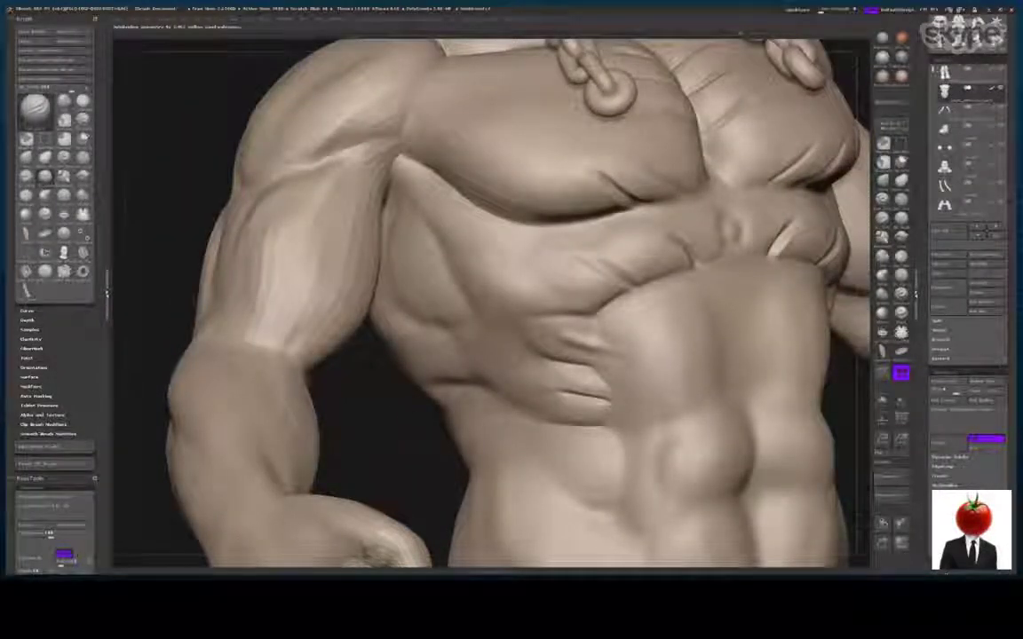
mouse_move(354, 369)
left_mouse_down()
mouse_move(267, 371)
mouse_move(295, 429)
mouse_move(464, 388)
mouse_move(468, 429)
mouse_move(459, 377)
left_mouse_up()
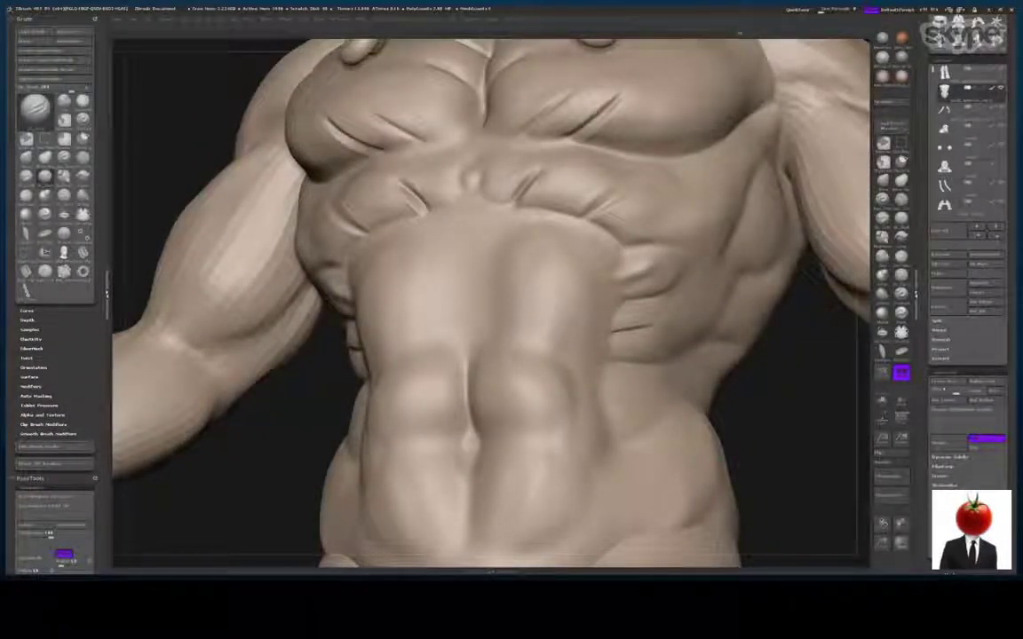
left_click_drag(468, 390, 468, 442)
left_click_drag(356, 431, 551, 439)
left_click_drag(470, 357, 549, 356)
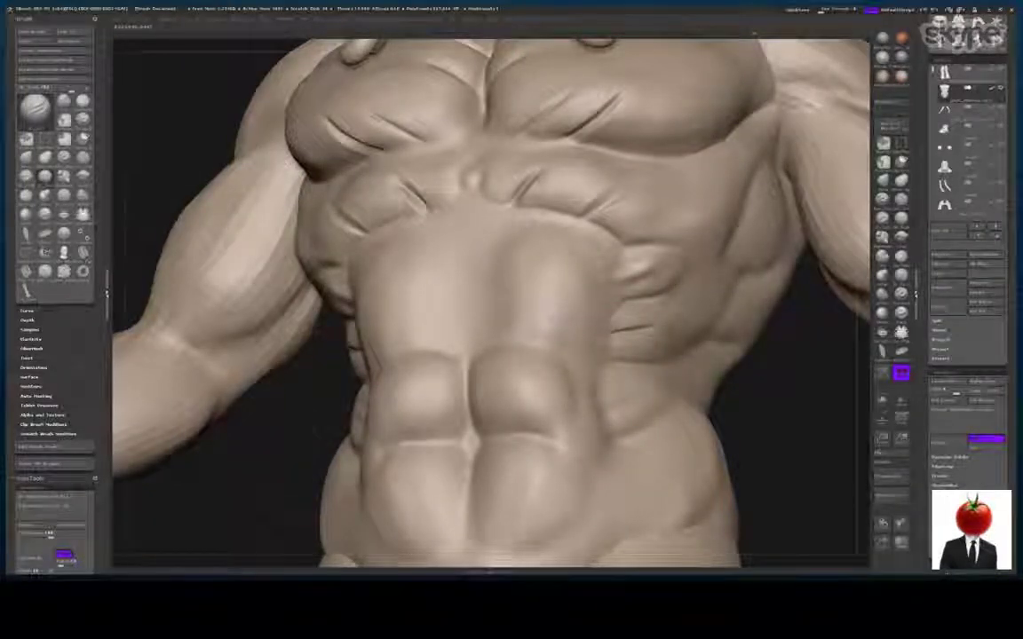
left_click_drag(314, 430, 364, 430, "shift")
left_click_drag(470, 357, 468, 315)
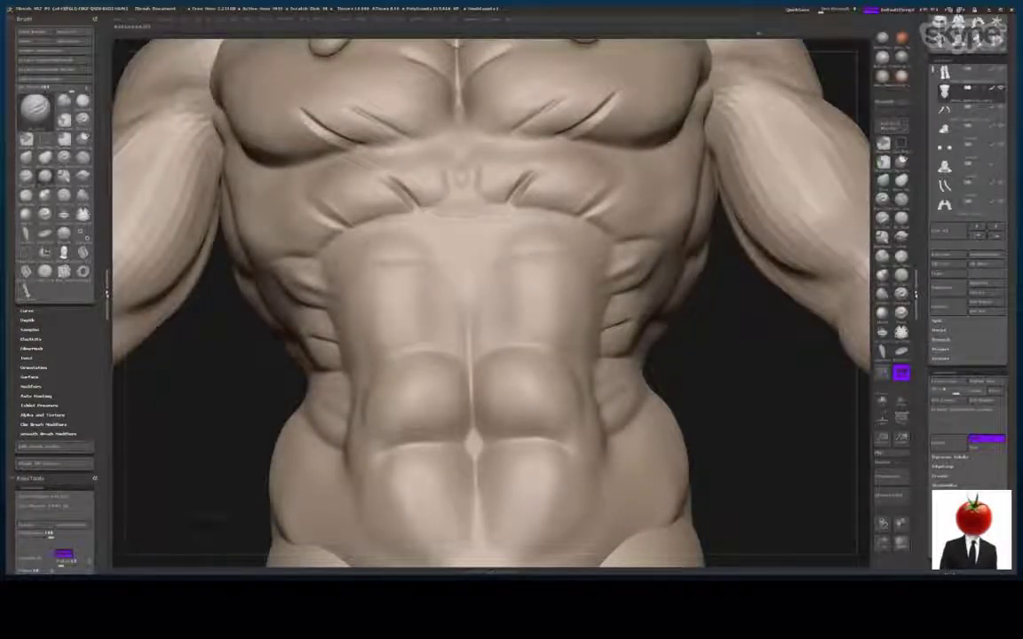
Sculpt and deepen the mirrored oblique creases above the hips, running them diagonally down toward the lower abs
left_click_drag(213, 427, 355, 427)
left_click_drag(621, 435, 444, 430)
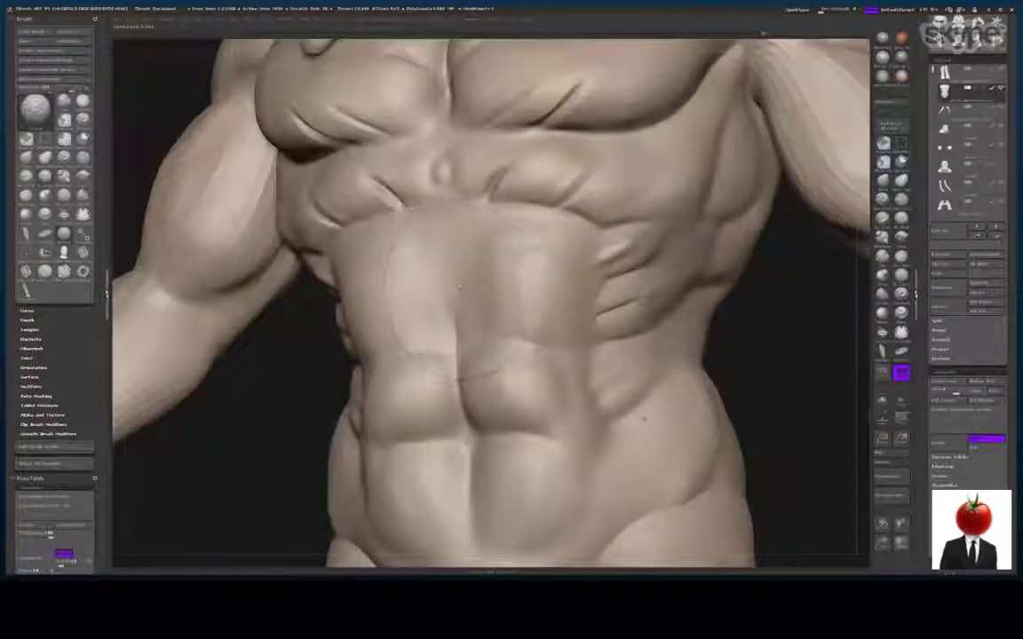
left_click_drag(800, 384, 651, 396)
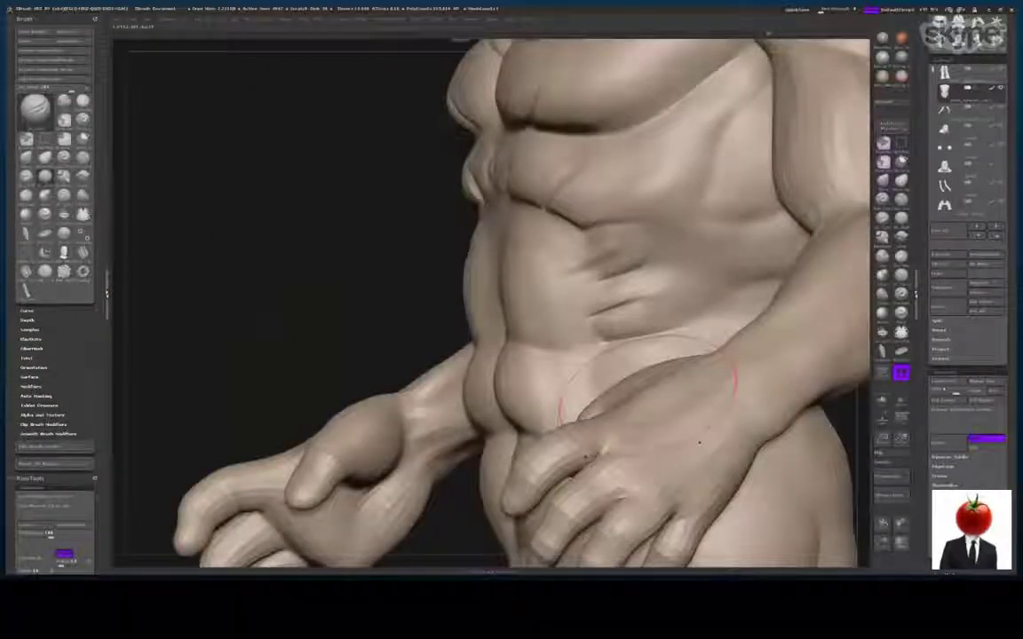
left_click_drag(240, 300, 351, 304)
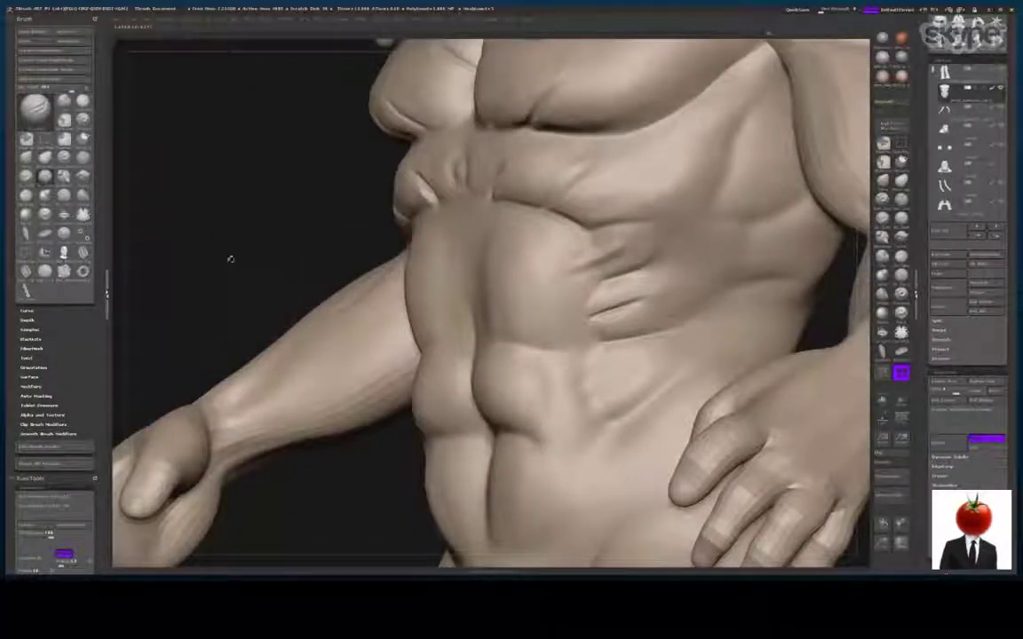
left_click_drag(231, 259, 544, 261)
left_click_drag(334, 341, 398, 416)
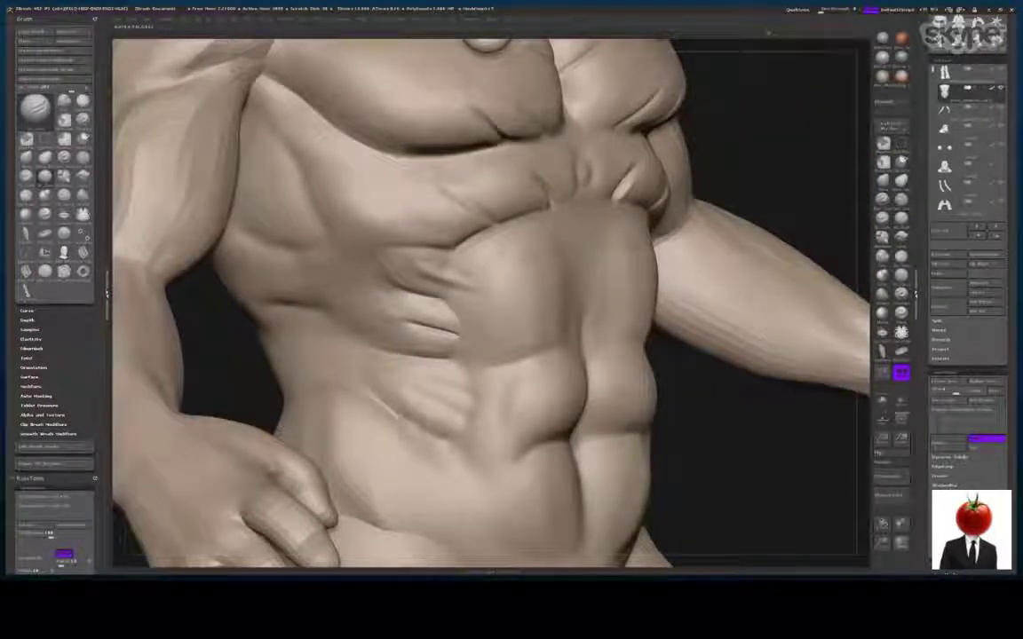
left_click_drag(357, 375, 467, 471)
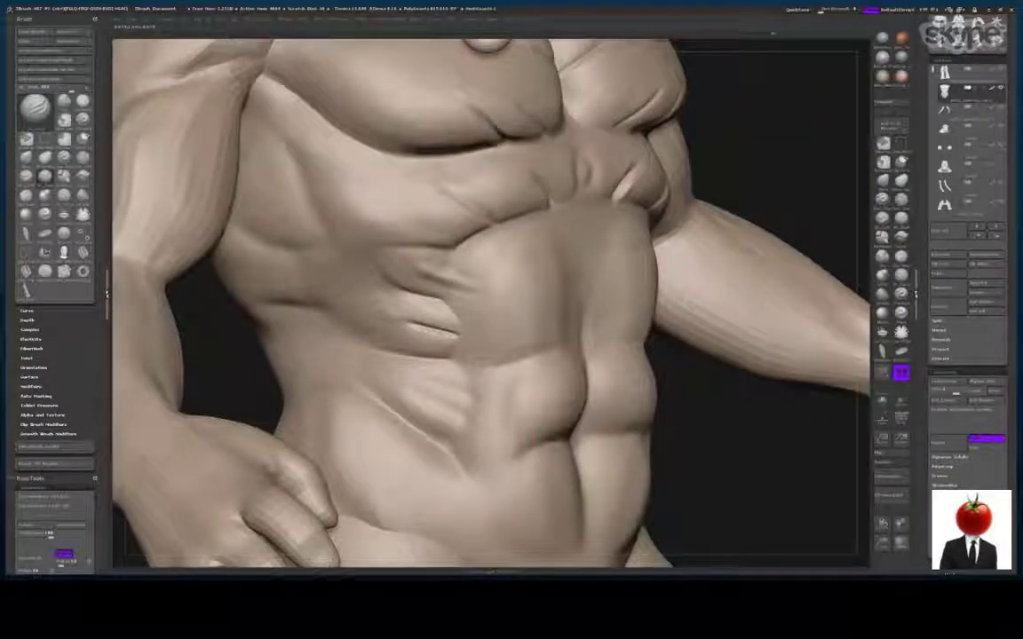
mouse_move(410, 412)
left_mouse_down()
mouse_move(482, 502)
mouse_move(426, 435)
left_mouse_up()
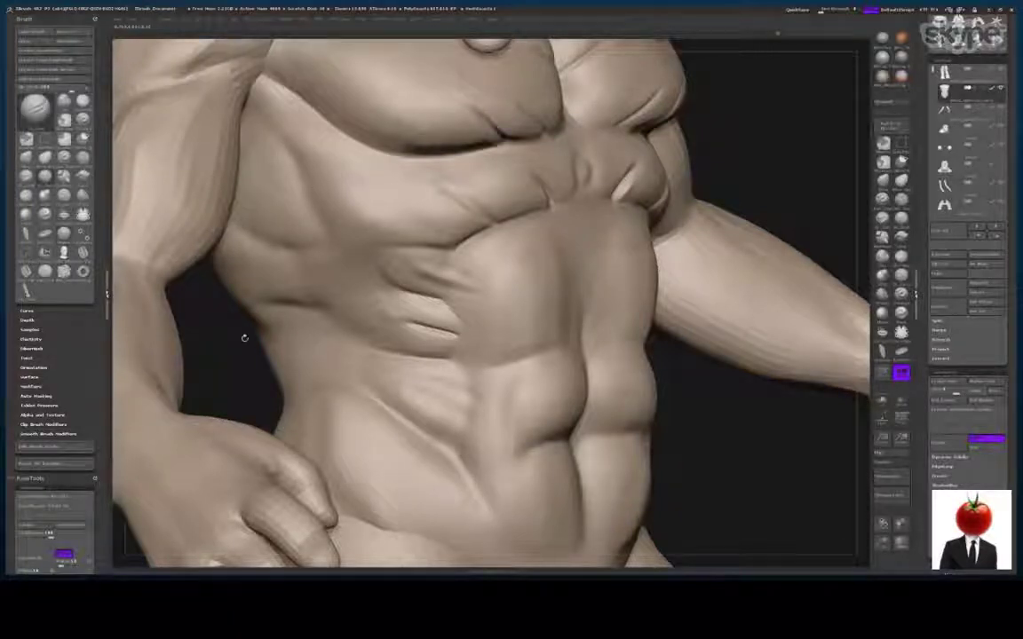
Smooth the mirrored striations along the lower outer edge of the pecs and soften those on the inner chest
left_click_drag(238, 339, 149, 343)
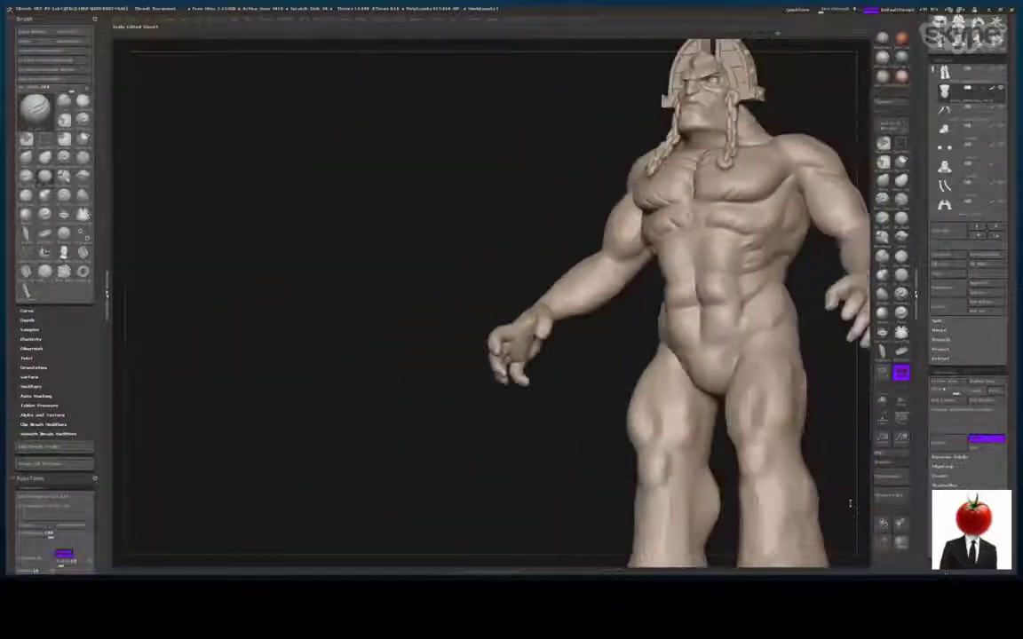
mouse_move(462, 169)
left_mouse_down()
mouse_move(495, 176)
mouse_move(453, 160)
left_mouse_up()
left_click_drag(822, 515, 836, 524, "shift")
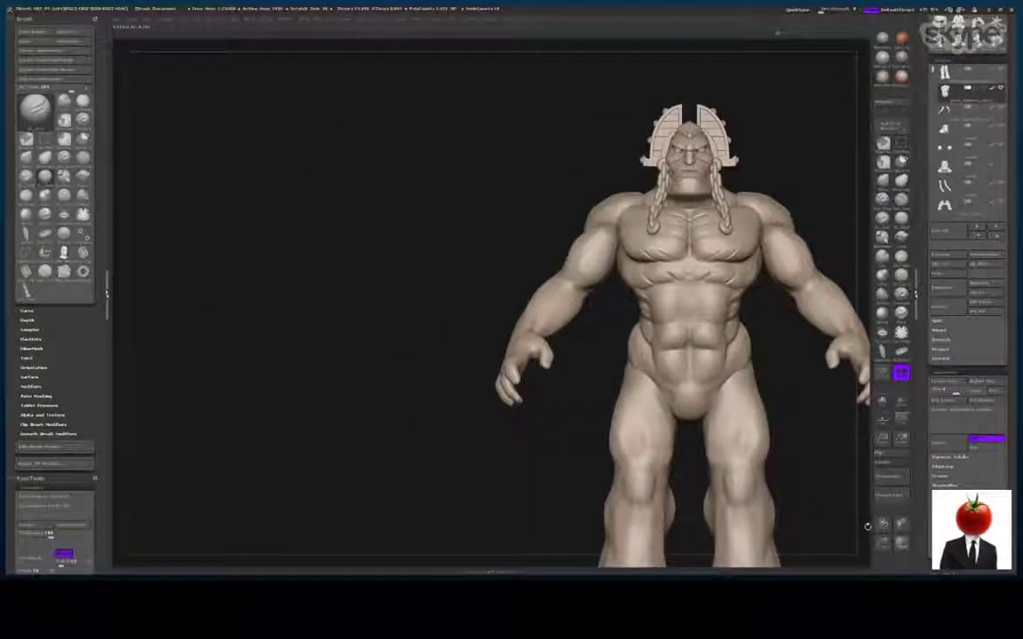
left_click_drag(788, 474, 794, 523, "alt")
left_click_drag(770, 383, 881, 524, "alt")
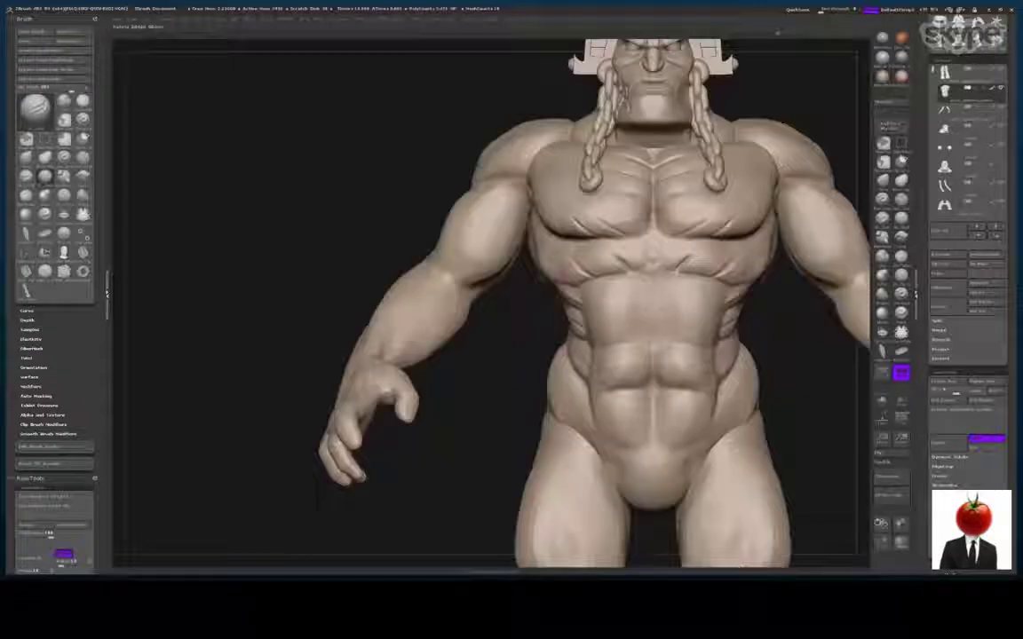
left_click_drag(765, 302, 801, 381, "alt")
left_click_drag(787, 281, 674, 432, "alt")
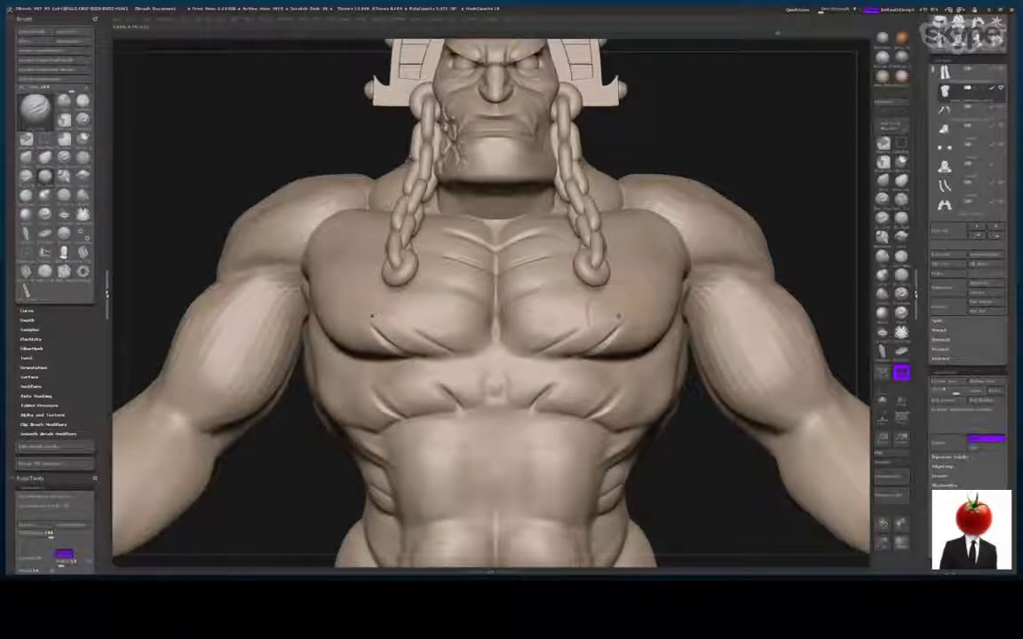
left_click_drag(621, 323, 590, 315, "shift")
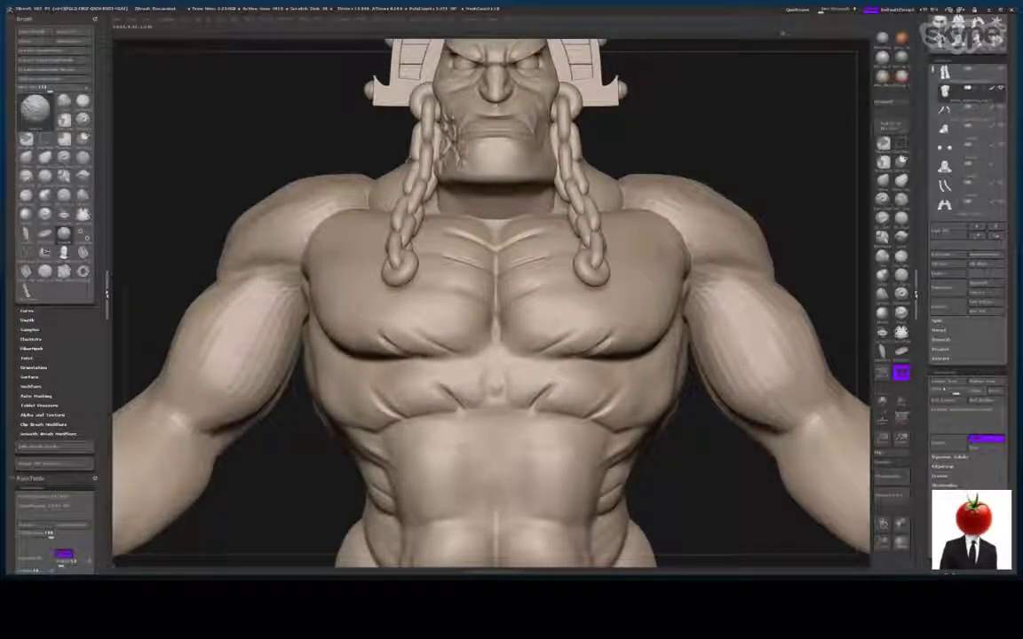
left_click_drag(399, 348, 383, 336, "shift")
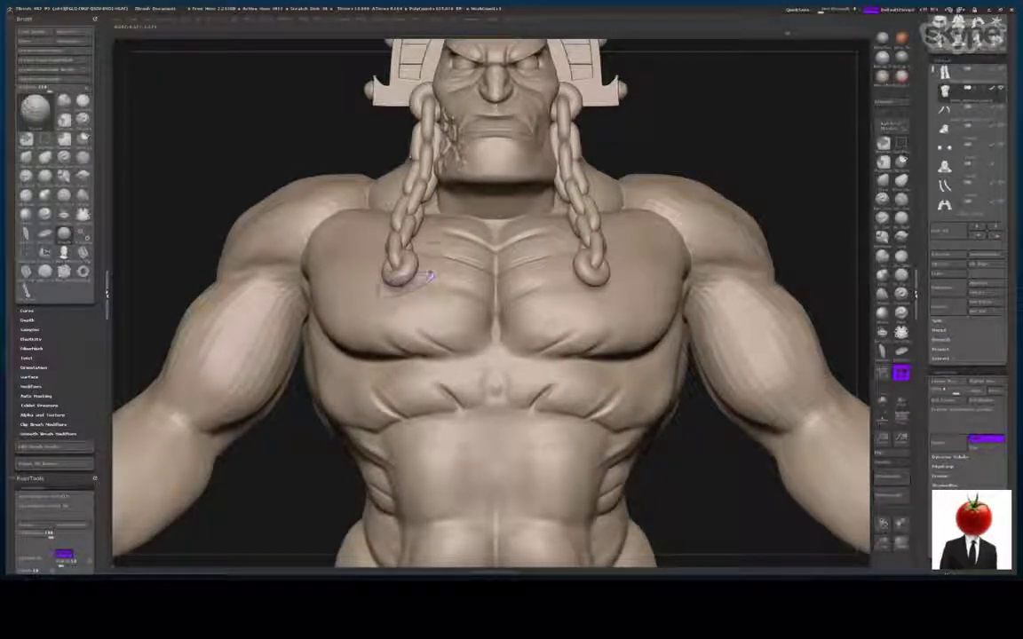
left_click_drag(541, 252, 536, 247, "shift")
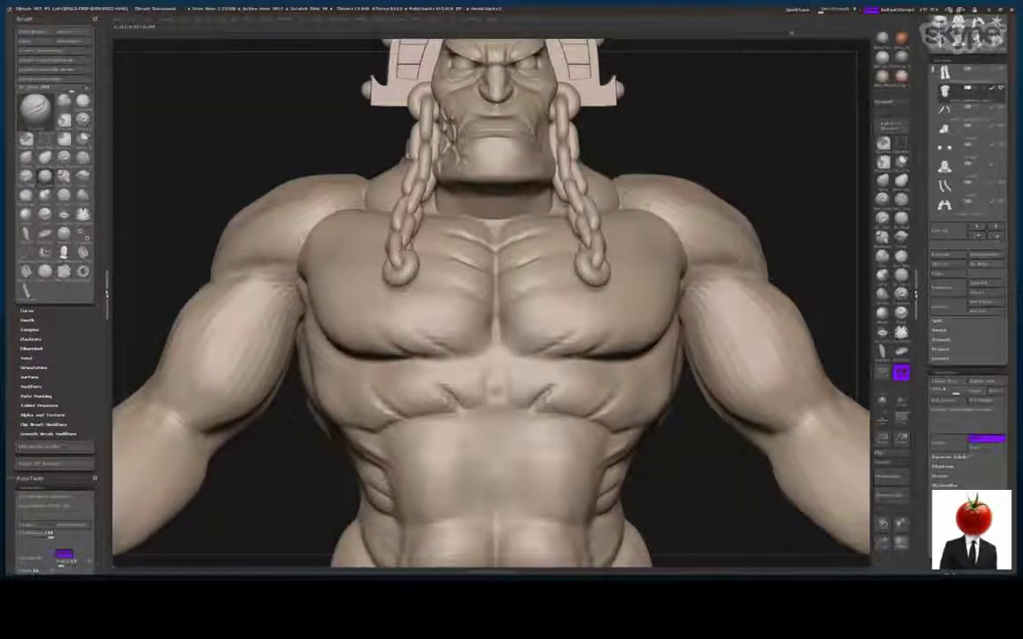
Adjust the mirrored lat silhouette below the armpits with the Move brush
left_click_drag(181, 182, 258, 188)
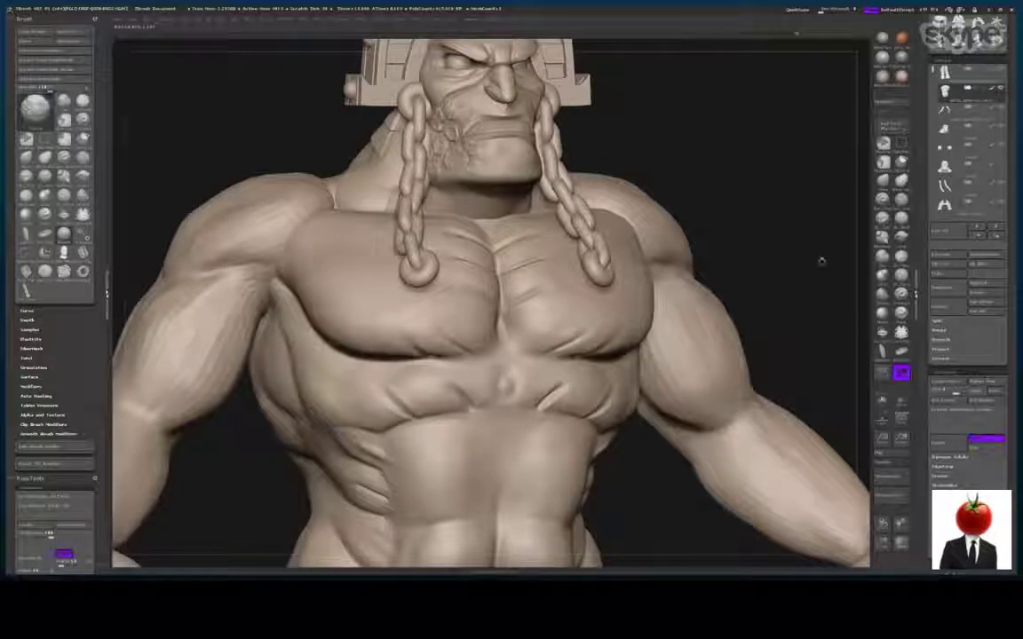
left_click_drag(821, 261, 655, 259)
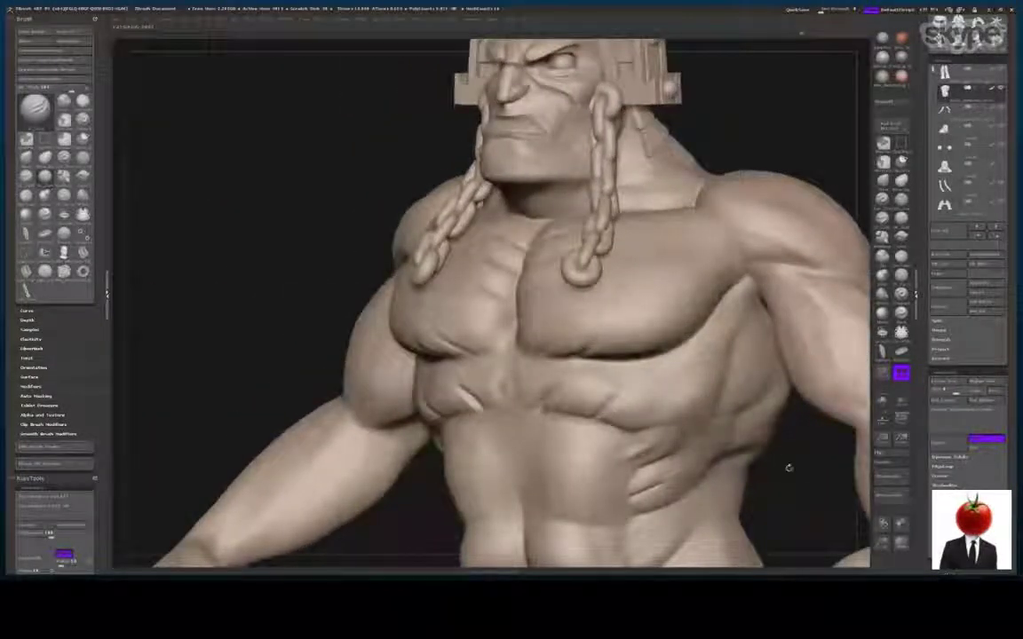
left_click_drag(883, 540, 863, 469)
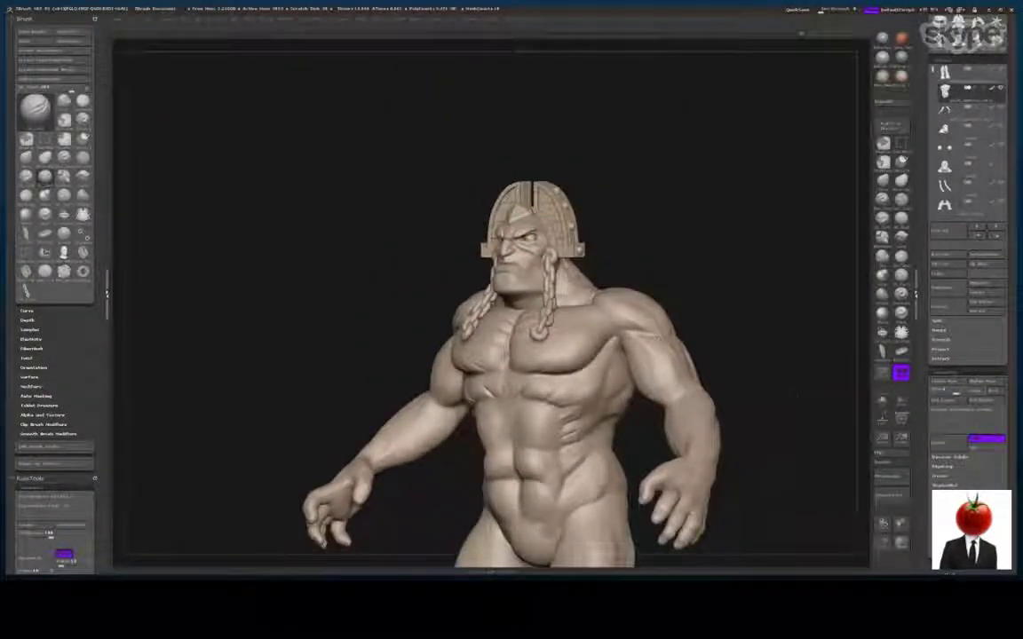
left_click_drag(707, 349, 723, 266, "shift")
left_click_drag(793, 288, 741, 286)
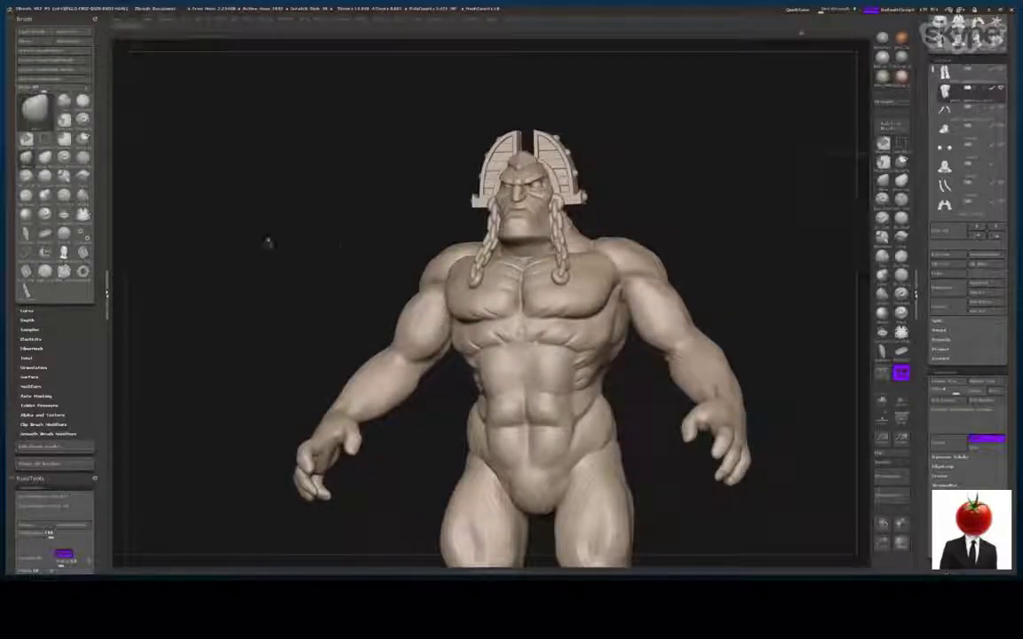
left_click_drag(242, 217, 267, 219)
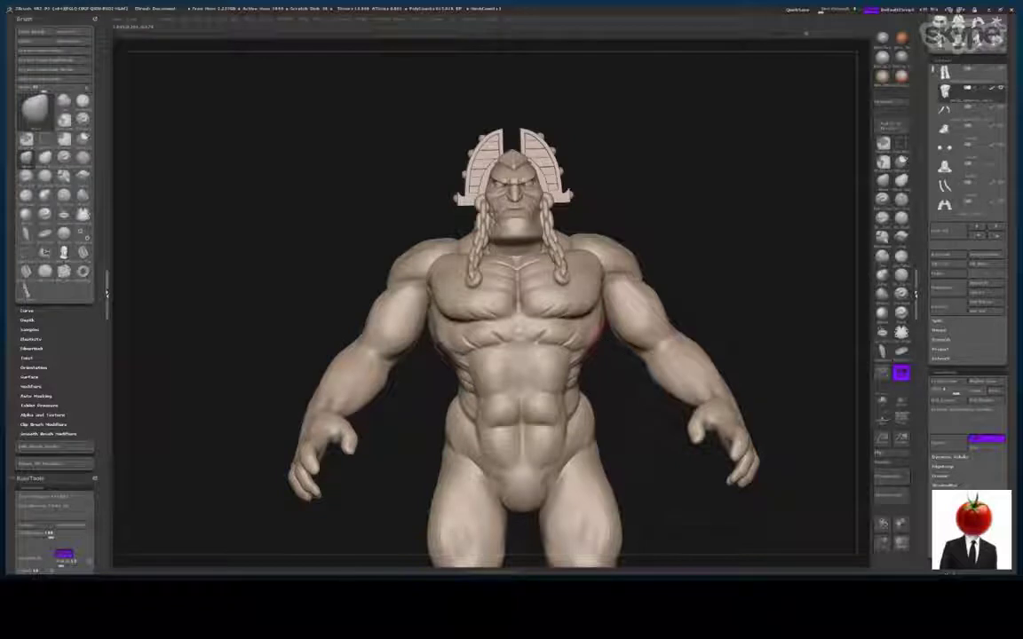
mouse_move(627, 362)
left_mouse_down()
mouse_move(594, 340)
mouse_move(604, 340)
left_mouse_up()
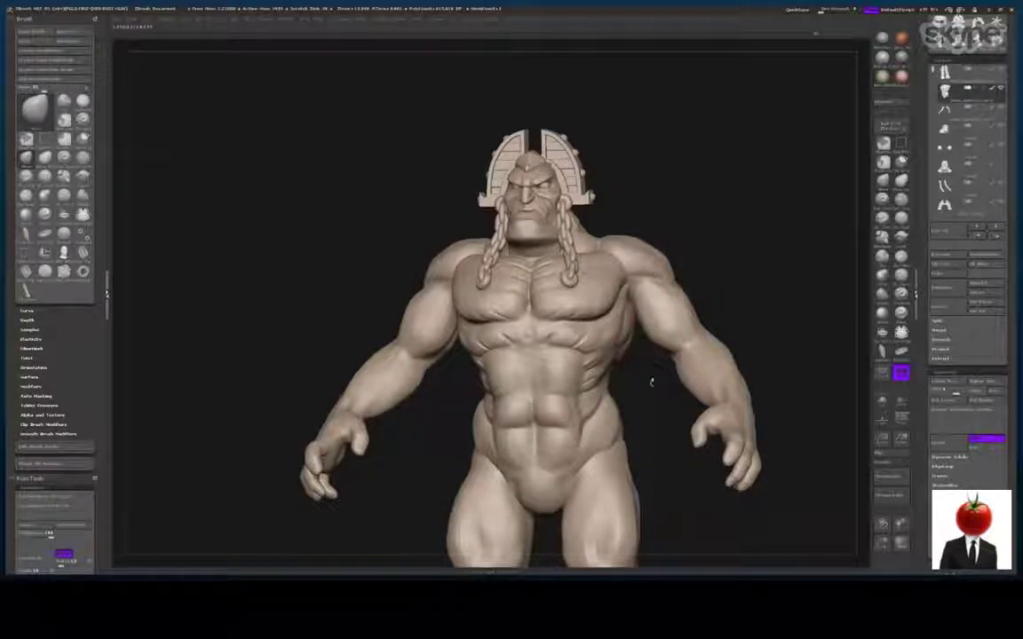
Examine the whole figure's proportions and torso silhouette from the front and both three-quarter sides
left_click_drag(651, 382, 677, 461)
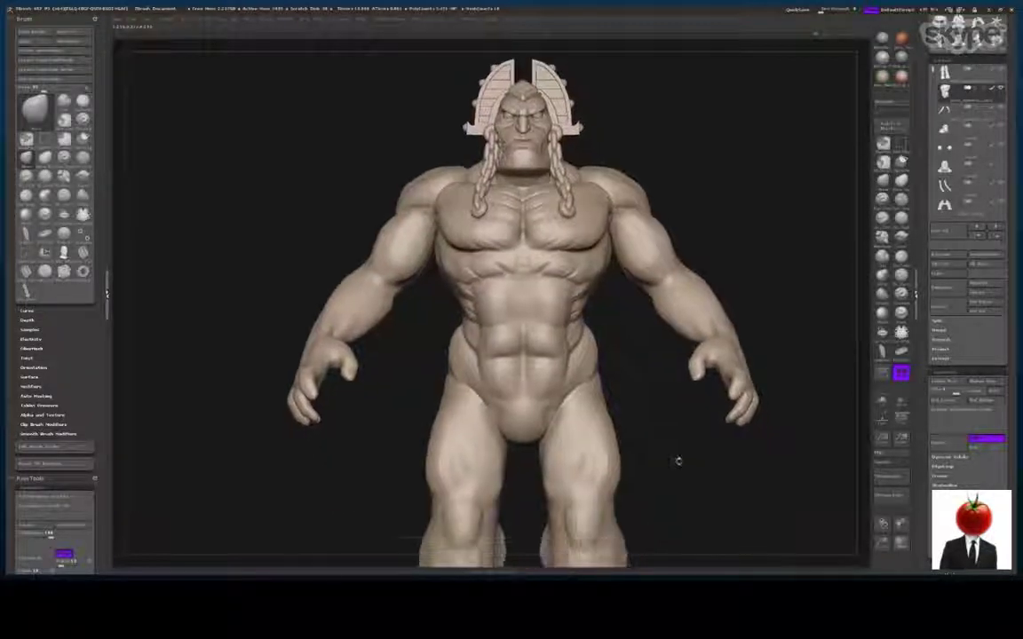
left_click_drag(799, 418, 425, 300)
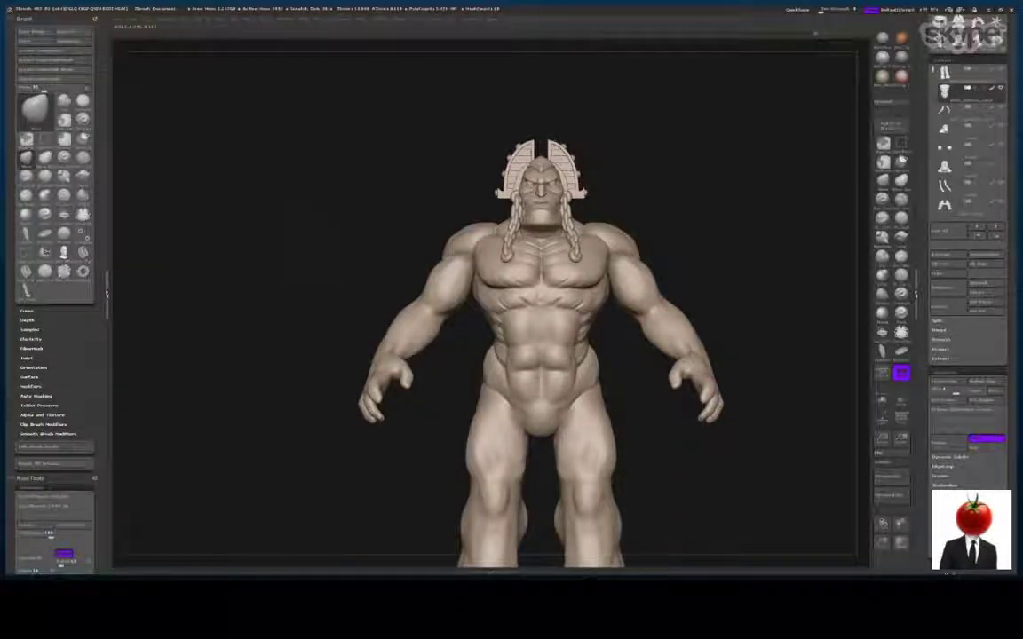
mouse_move(325, 253)
left_mouse_down()
mouse_move(411, 248)
mouse_move(425, 279)
mouse_move(401, 353)
mouse_move(382, 355)
left_mouse_up()
mouse_move(435, 262)
left_mouse_down()
mouse_move(657, 364)
mouse_move(441, 231)
mouse_move(647, 246)
left_mouse_up()
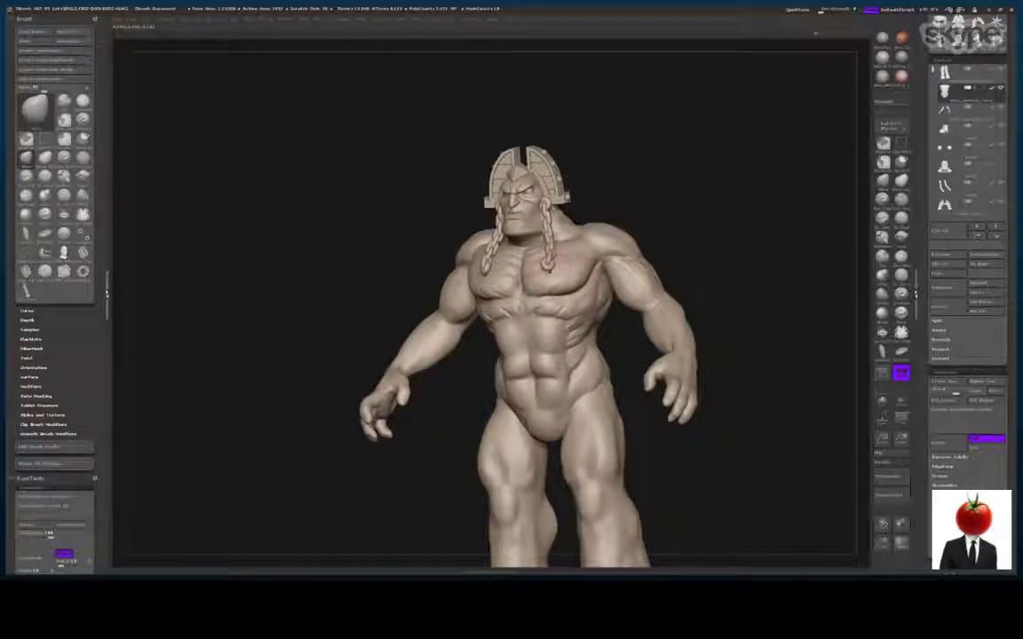
left_click_drag(654, 229, 691, 224)
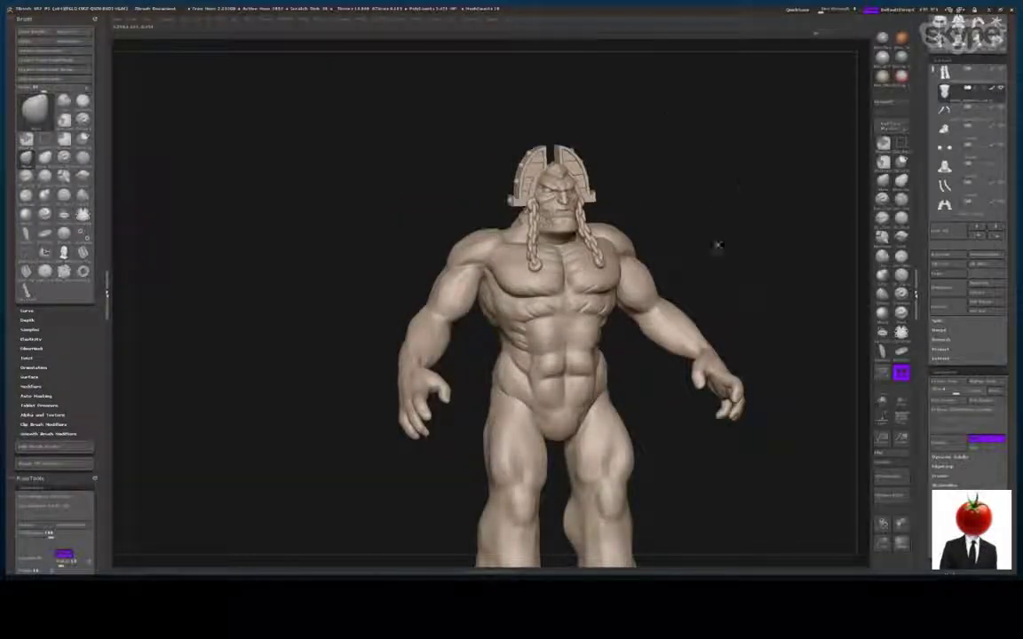
mouse_move(755, 479)
left_mouse_down()
mouse_move(831, 484)
mouse_move(737, 501)
mouse_move(772, 462)
mouse_move(749, 391)
mouse_move(853, 390)
mouse_move(826, 498)
left_mouse_up()
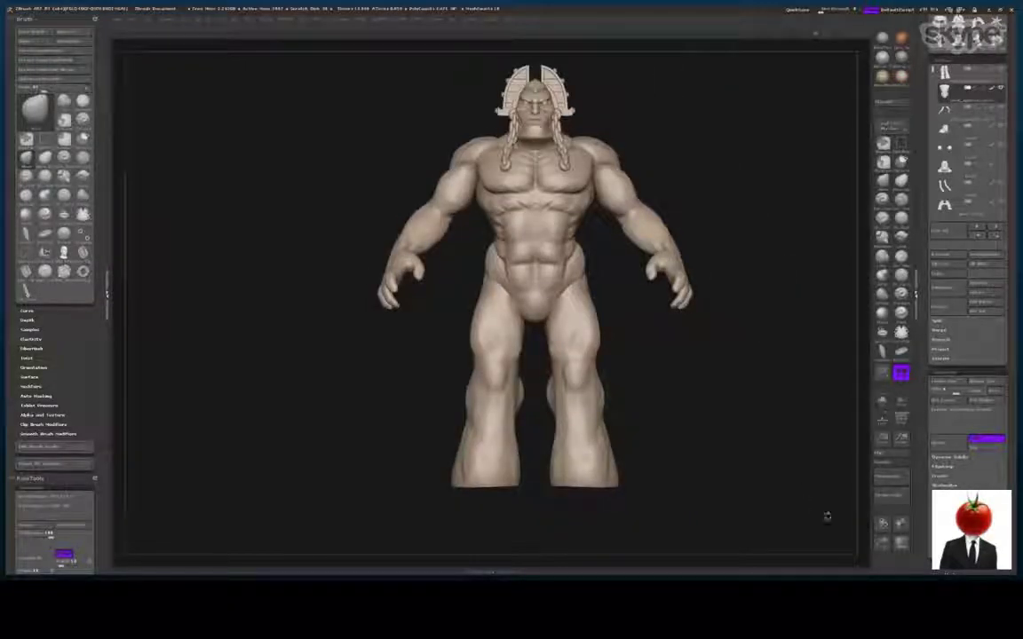
mouse_move(886, 544)
left_mouse_down()
mouse_move(913, 571)
mouse_move(867, 529)
mouse_move(800, 299)
mouse_move(809, 400)
mouse_move(675, 294)
mouse_move(695, 312)
mouse_move(682, 337)
mouse_move(797, 476)
mouse_move(760, 406)
mouse_move(541, 376)
left_mouse_up()
mouse_move(478, 383)
left_mouse_down()
mouse_move(640, 384)
mouse_move(675, 336)
mouse_move(746, 338)
left_mouse_up()
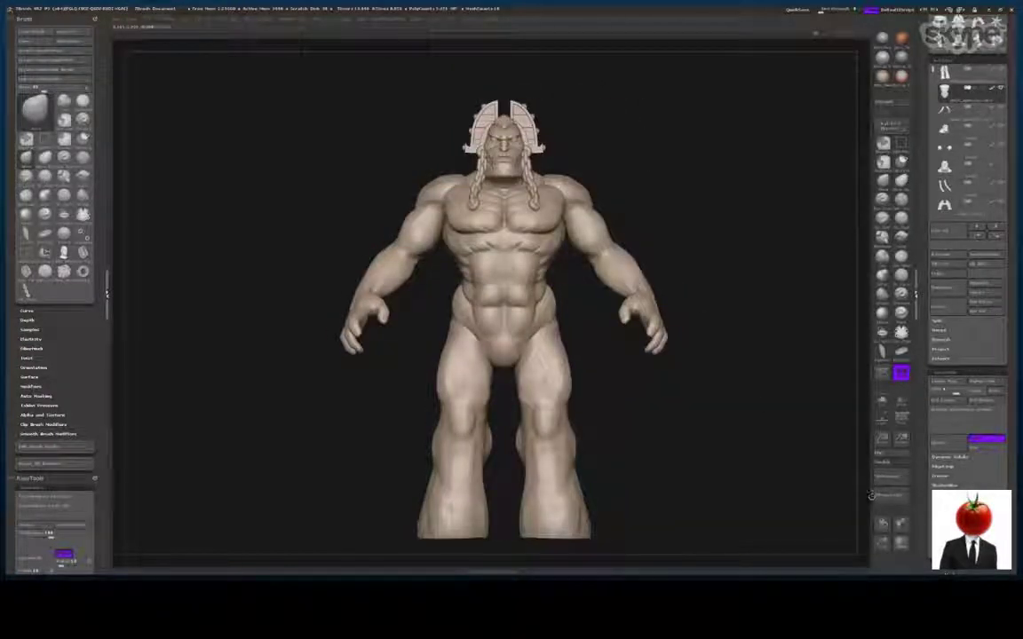
left_click_drag(786, 447, 843, 415, "alt")
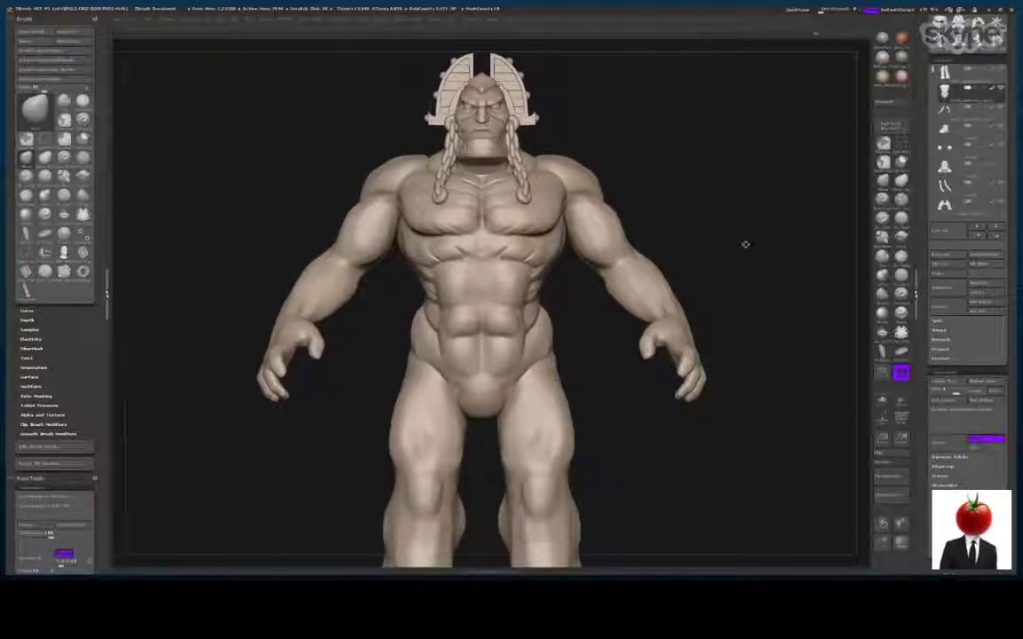
left_click_drag(745, 242, 826, 312, "alt")
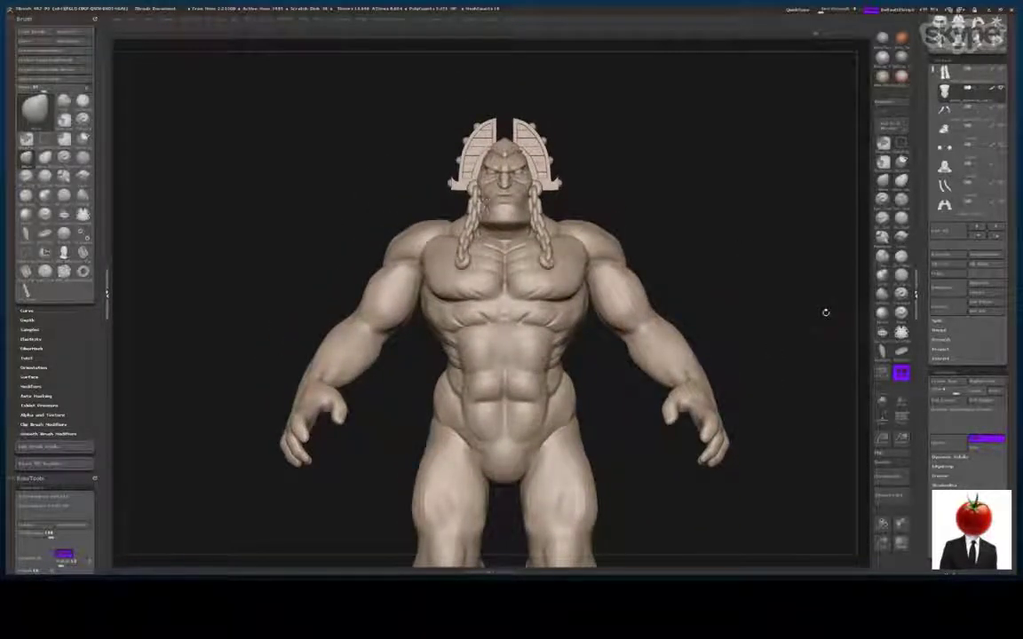
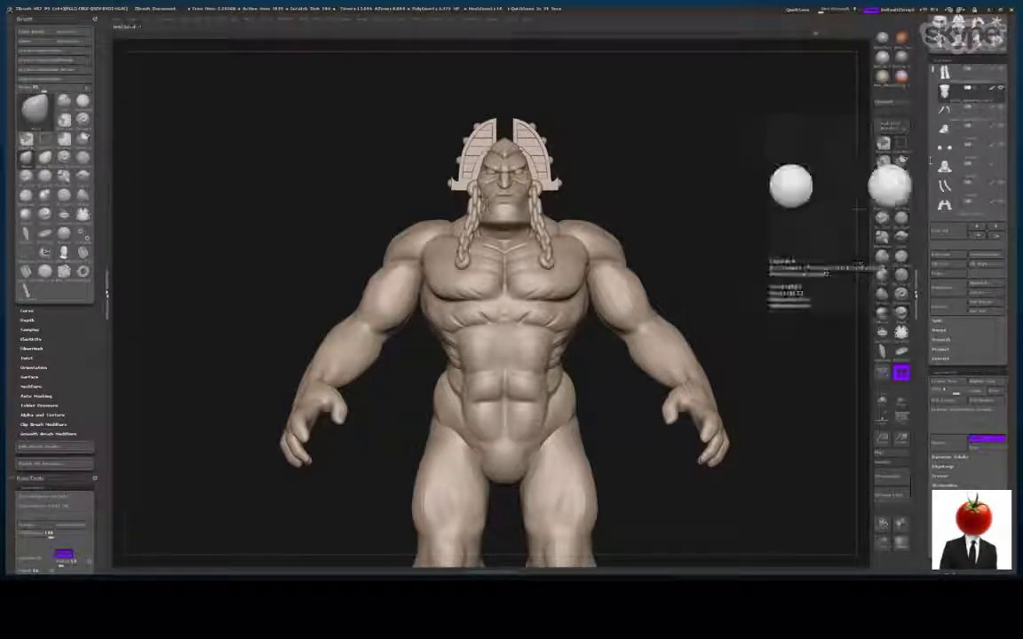
Switch to the cylinder tool and load the highest-numbered saved version of the pickaxe-wielding woman from her own subfolder
left_click_drag(925, 50, 926, 166)
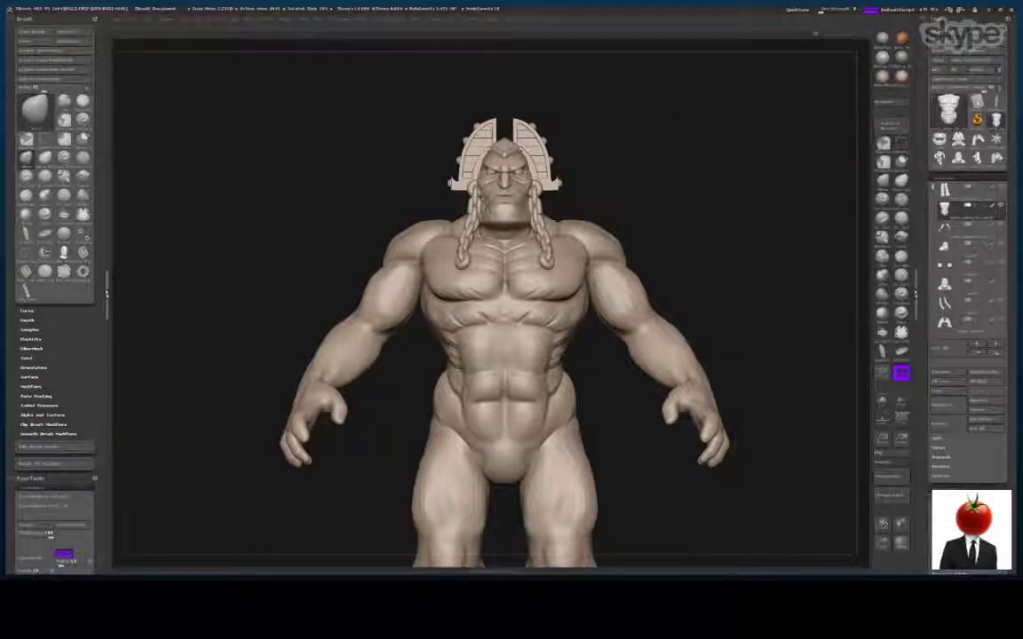
left_click(978, 103)
left_click(944, 58)
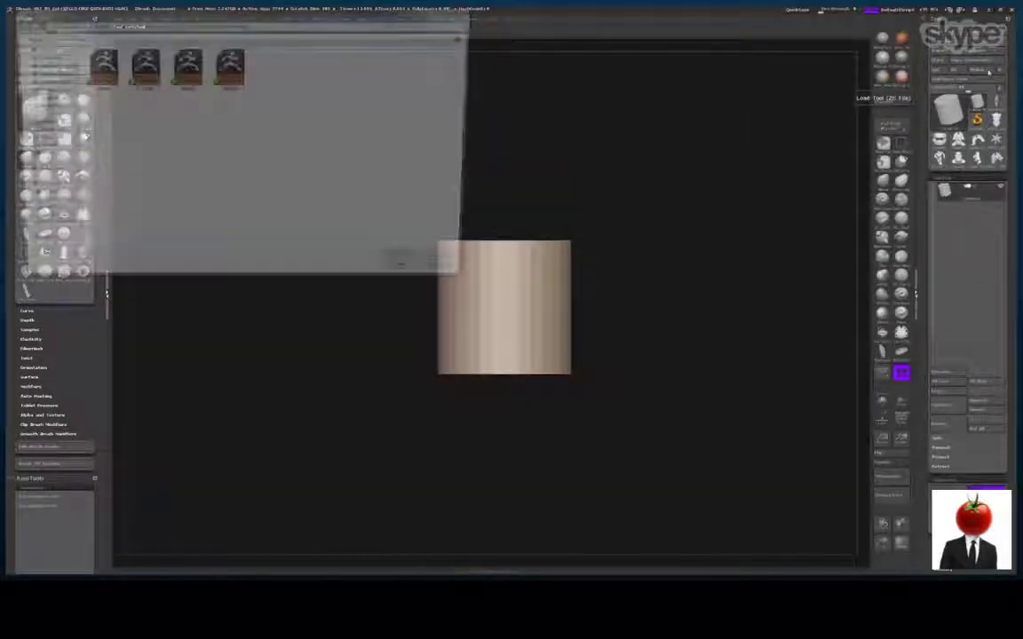
left_click(205, 25)
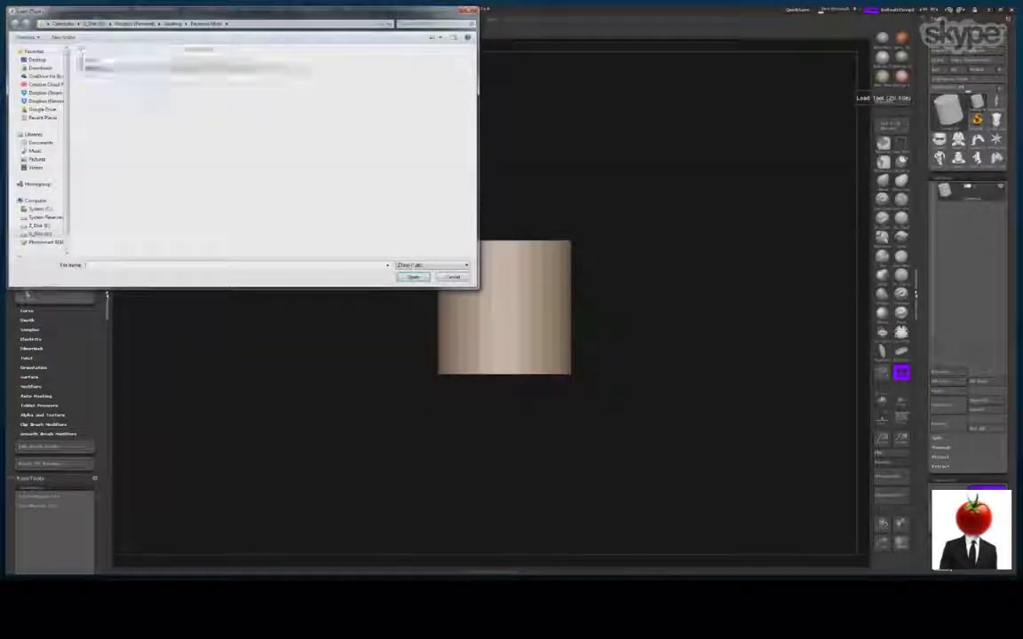
double_click(91, 61)
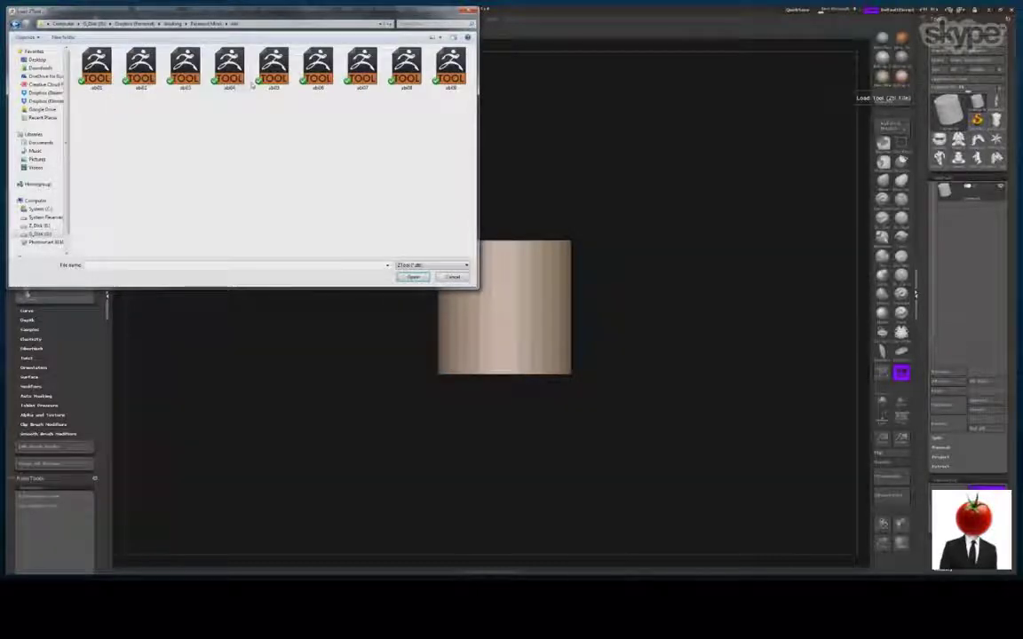
left_click(450, 68)
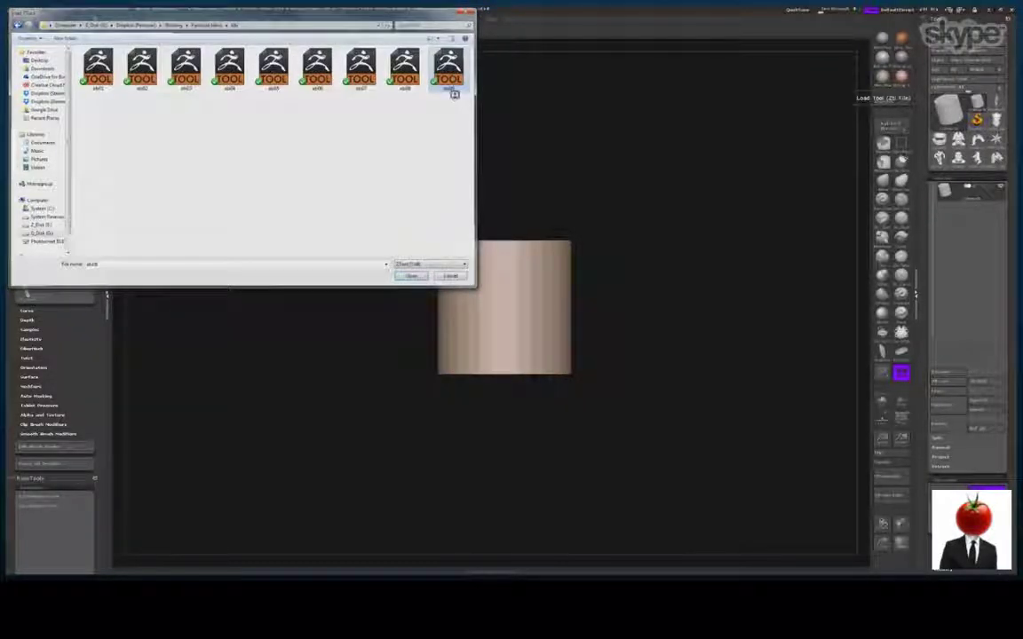
double_click(452, 84)
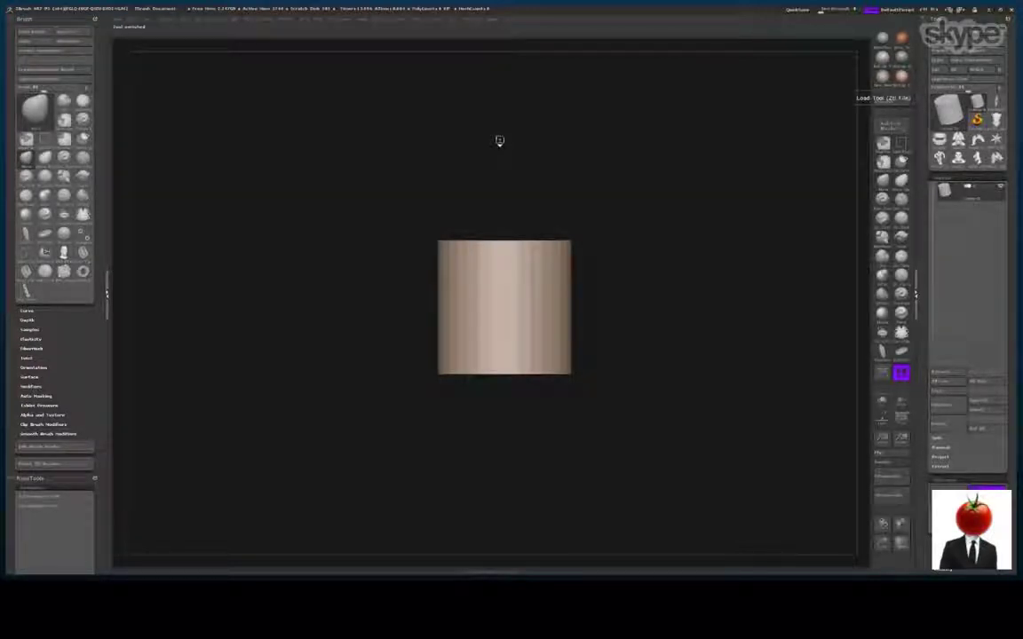
key("f")
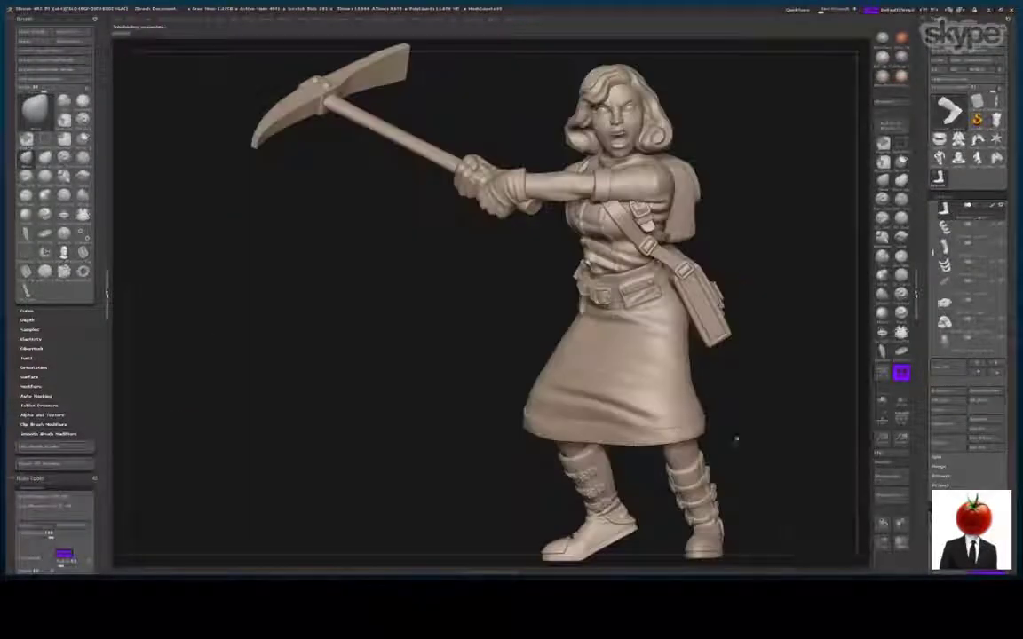
Examine the pickaxe-wielding woman's pose, clothing and bags from the front, back, sides and above
left_click_drag(755, 492, 706, 403)
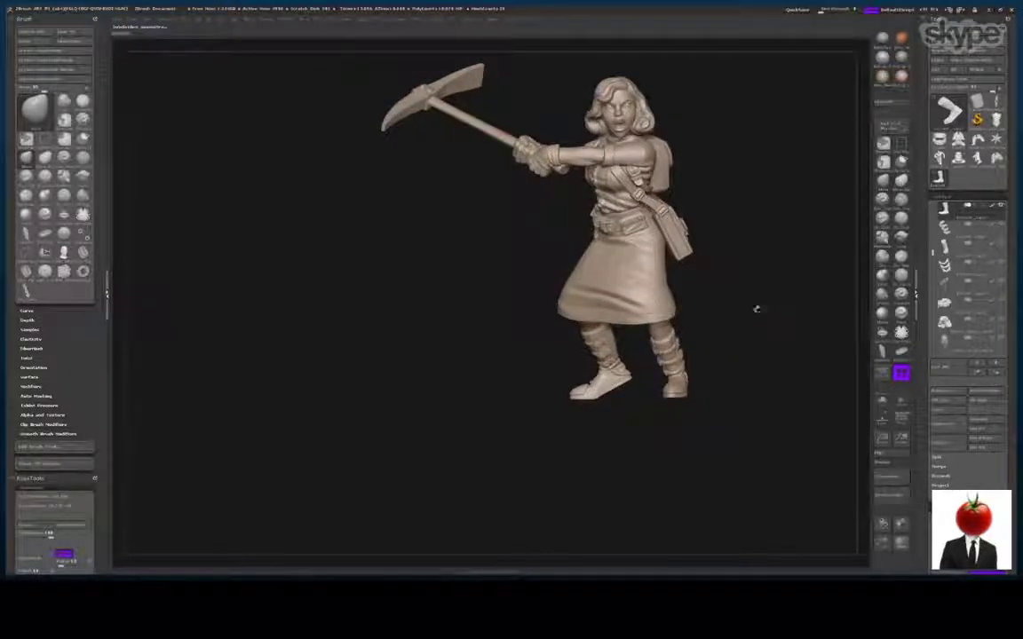
left_click_drag(755, 373, 654, 473, "alt")
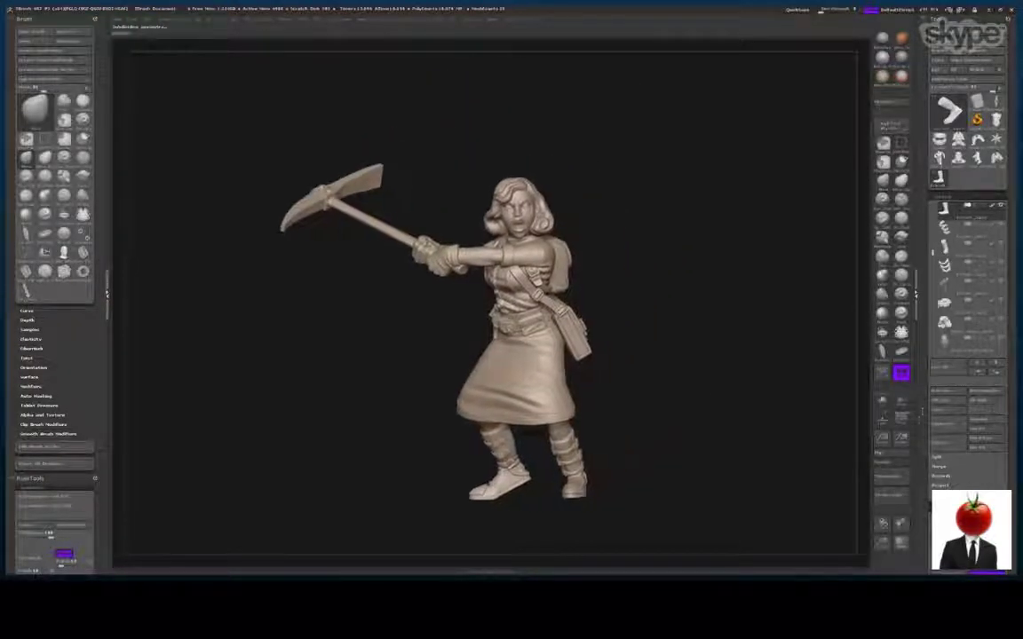
left_click_drag(735, 374, 764, 365)
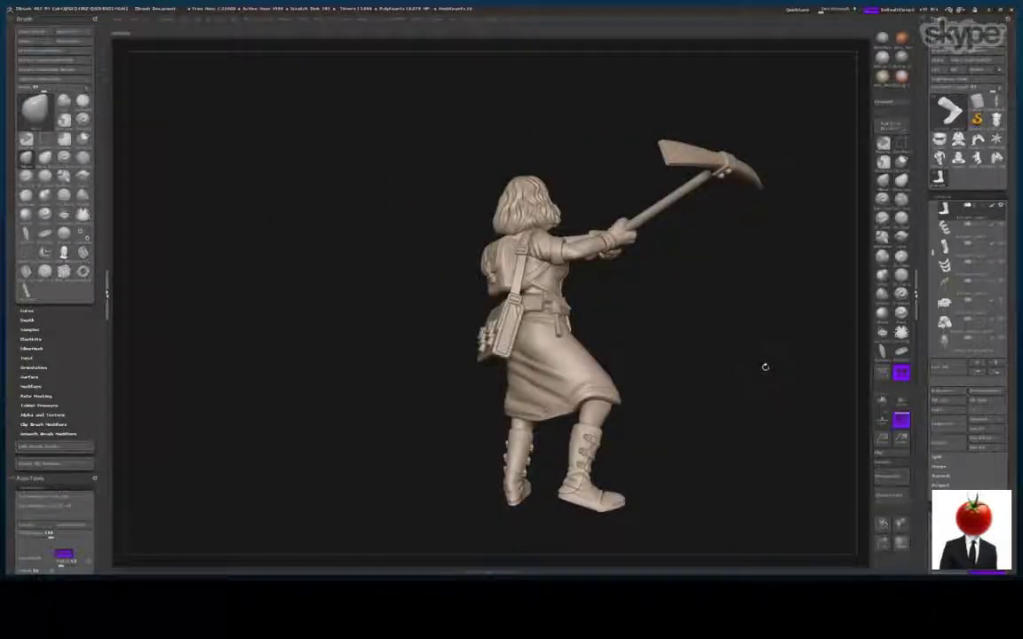
mouse_move(692, 369)
left_mouse_down()
mouse_move(818, 373)
mouse_move(662, 373)
mouse_move(768, 375)
left_mouse_up()
mouse_move(471, 318)
left_mouse_down()
mouse_move(377, 325)
mouse_move(377, 369)
mouse_move(415, 312)
mouse_move(396, 290)
left_mouse_up()
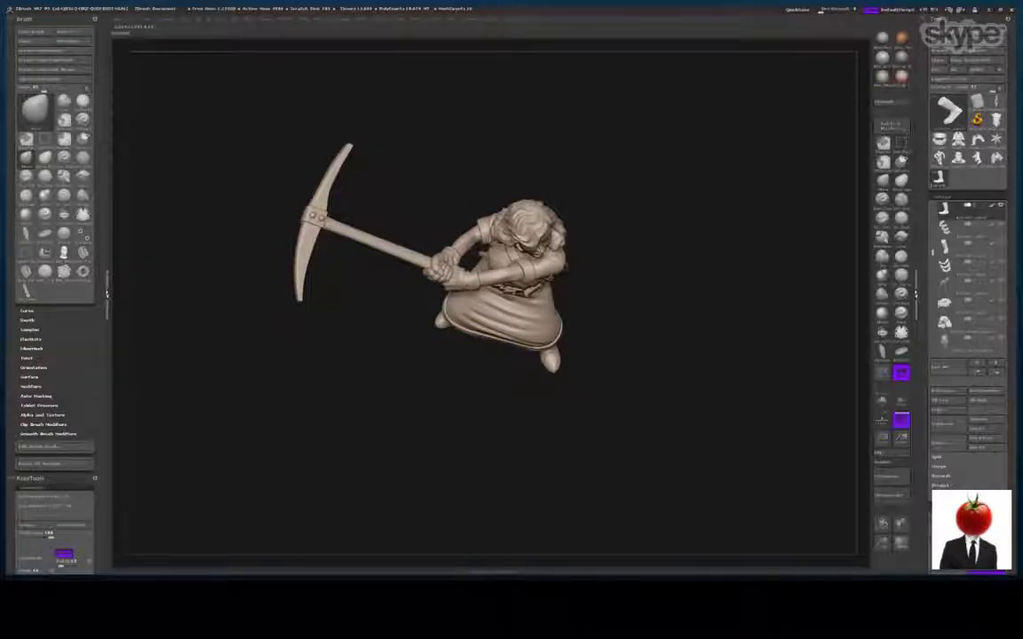
left_click_drag(334, 387, 335, 240)
mouse_move(375, 290)
left_mouse_down()
mouse_move(119, 273)
mouse_move(244, 277)
left_mouse_up()
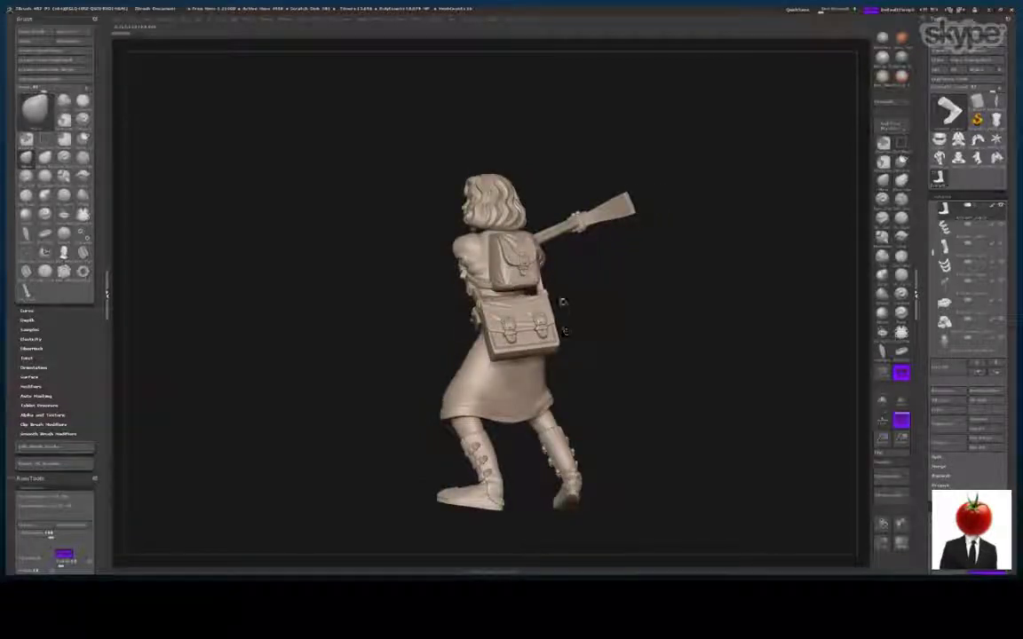
left_click_drag(169, 275, 355, 276)
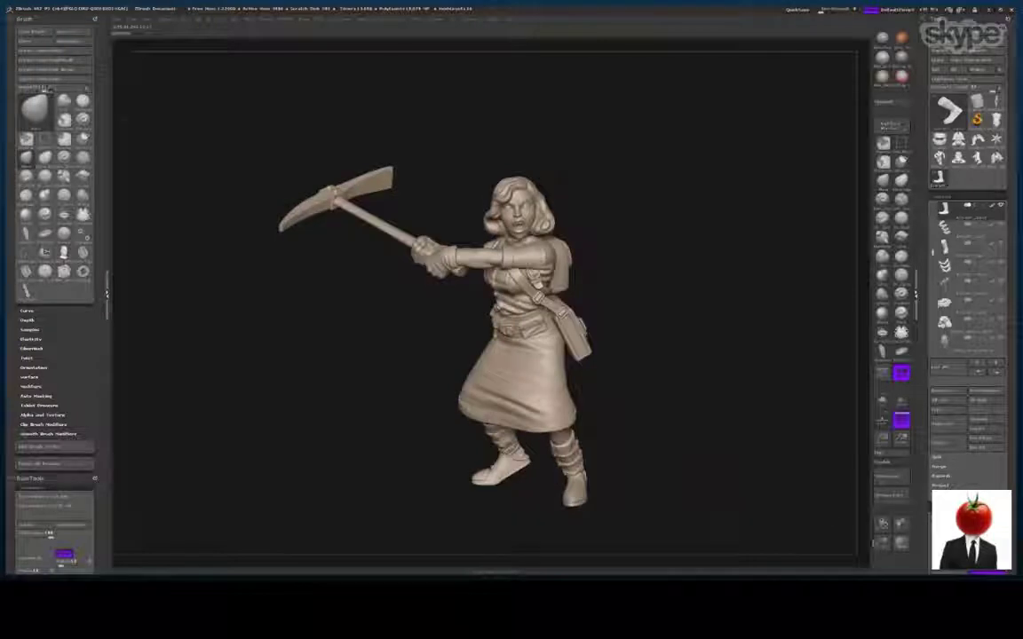
left_click_drag(882, 543, 848, 519)
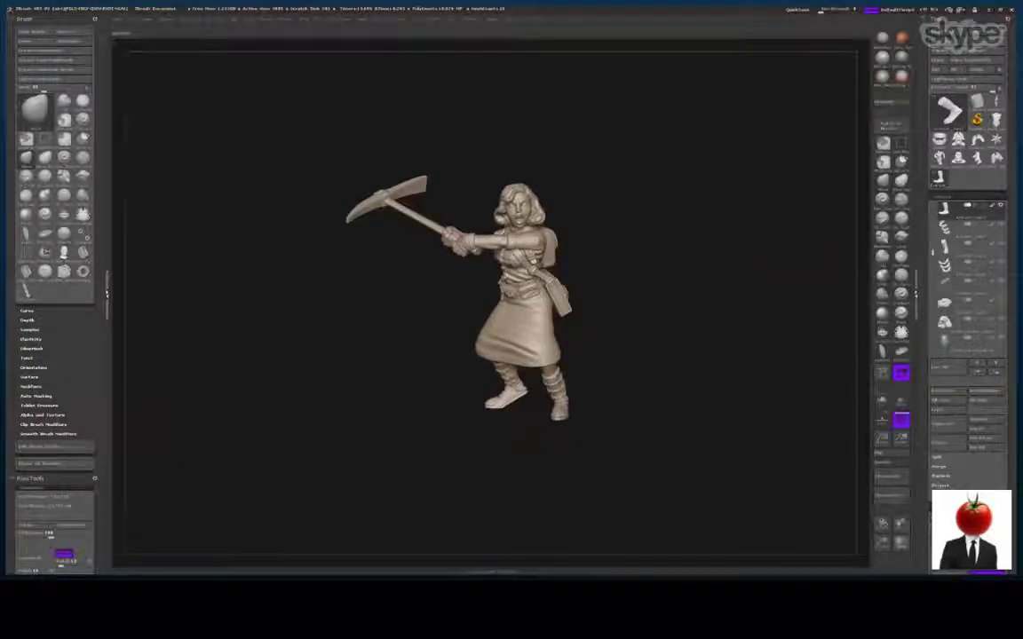
Switch back to the muscular headdress character and frame the whole figure in a straight front view
left_click(997, 120)
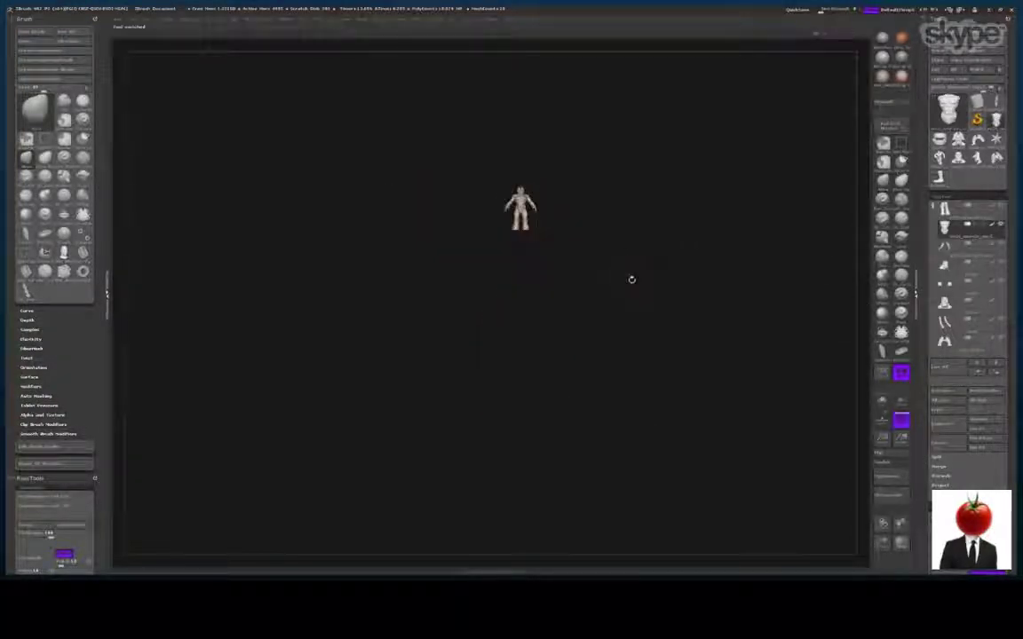
key("f")
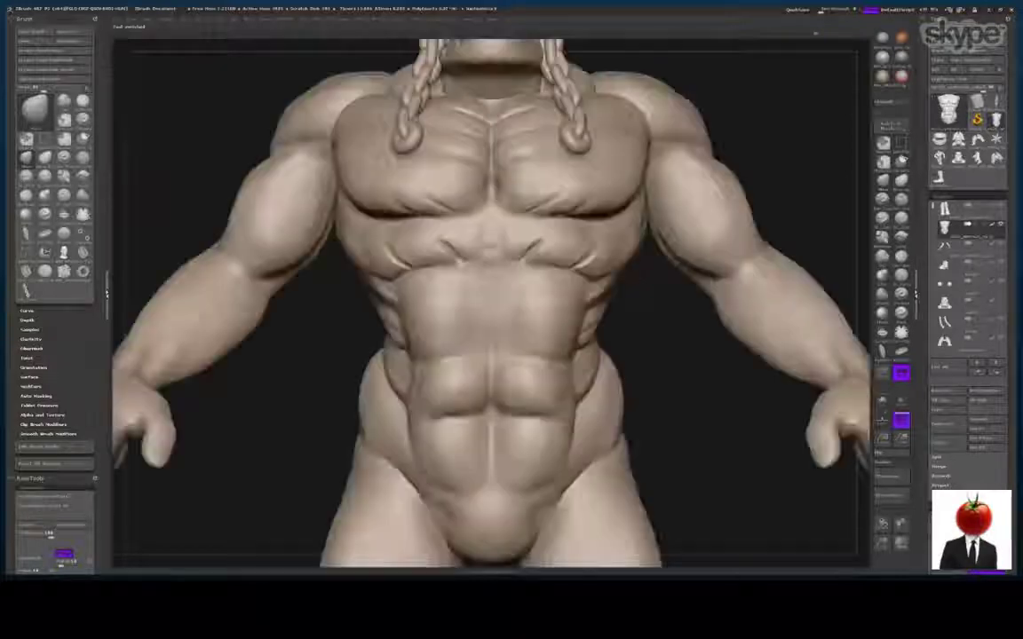
key("f")
left_click_drag(860, 536, 842, 478, "alt")
left_click_drag(667, 328, 700, 334)
left_click_drag(861, 542, 874, 528, "alt")
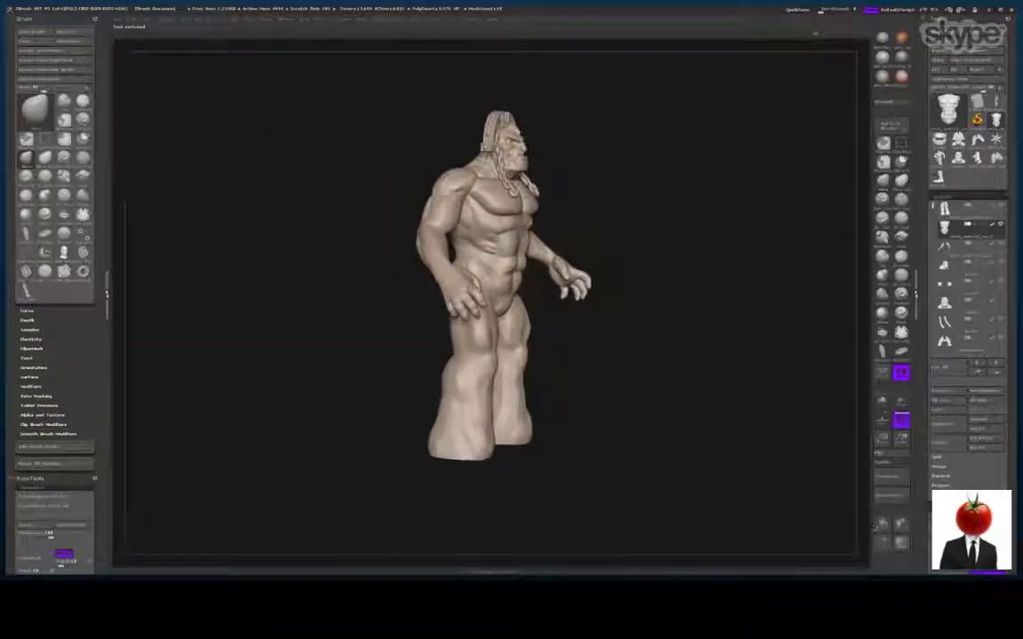
left_click_drag(821, 498, 702, 429, "shift")
left_click_drag(721, 352, 747, 394, "alt")
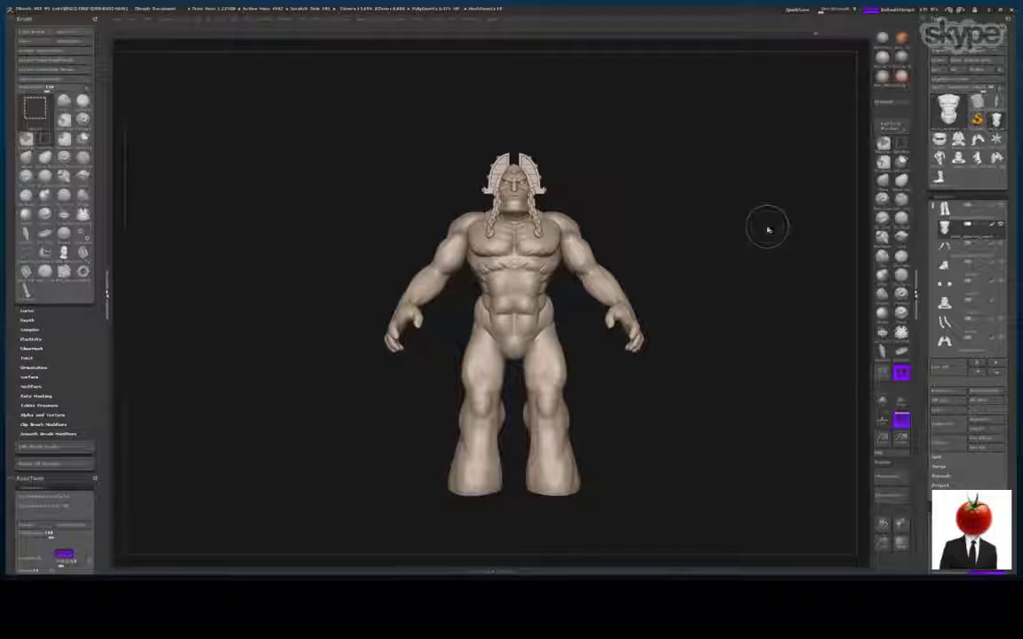
Save the muscular character's tool as base04 in the folder holding its earlier base files
key("ctrl+shift+t")
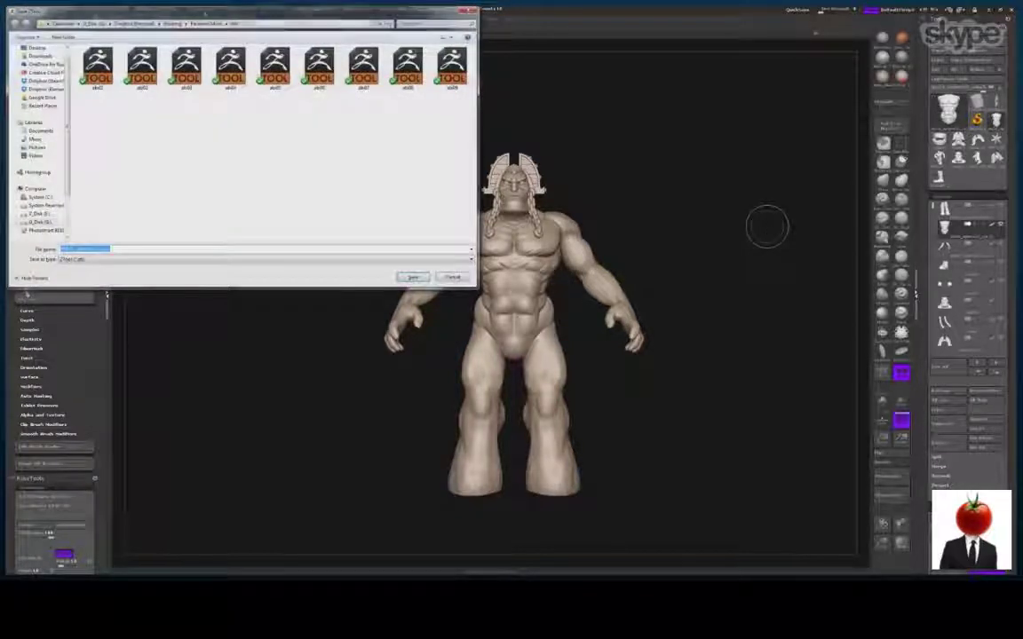
double_click(94, 68)
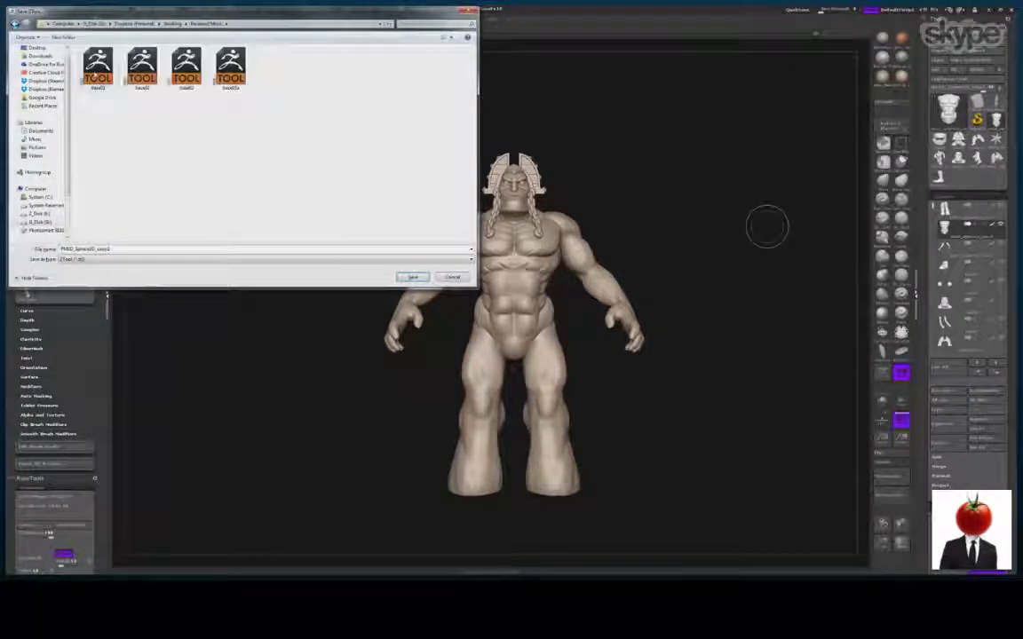
left_click(230, 67)
double_click(118, 249)
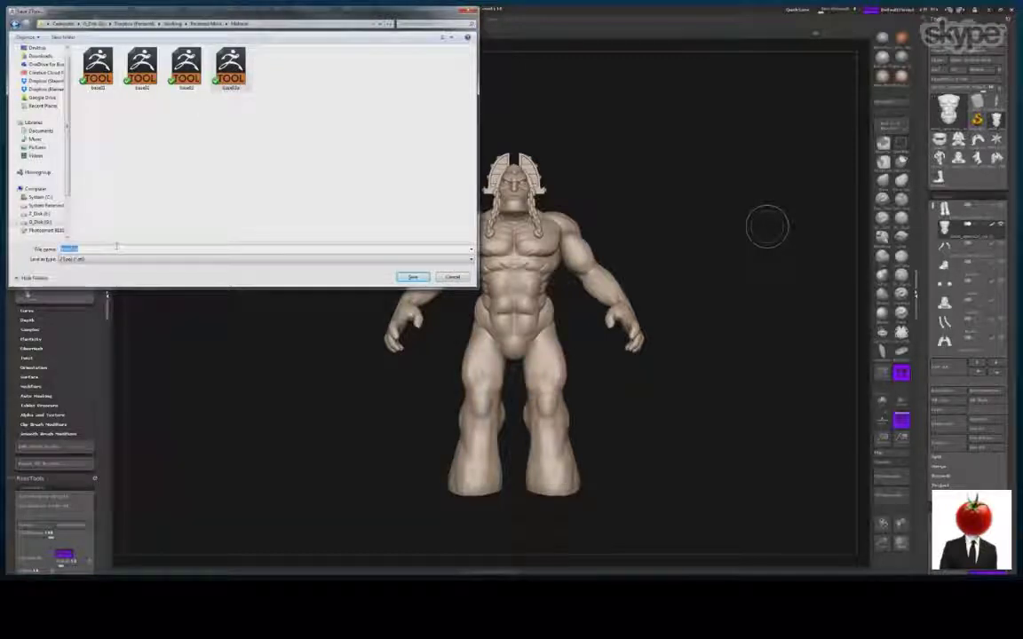
type("base0")
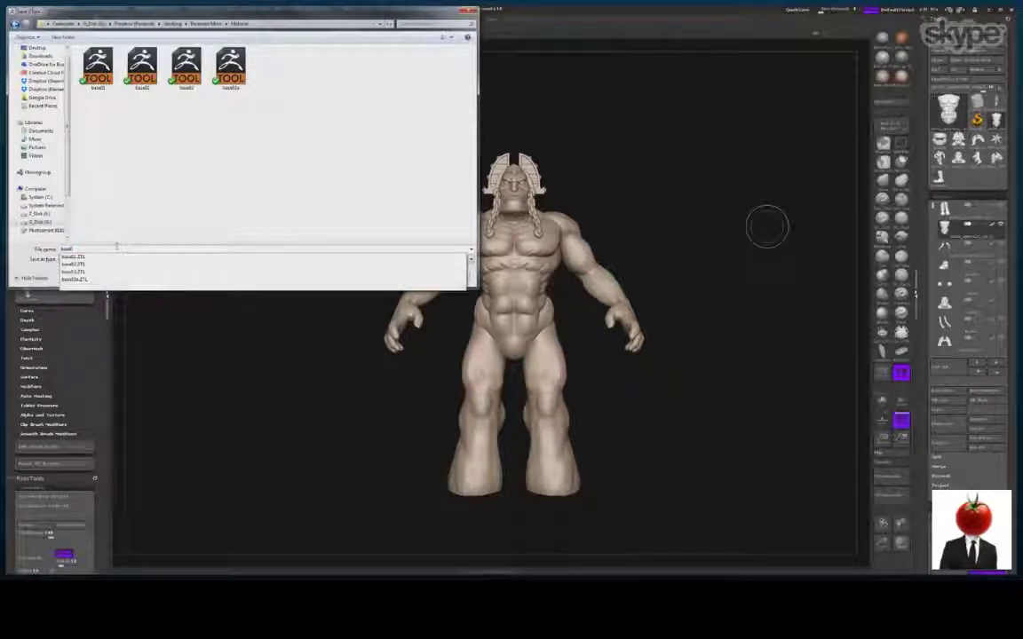
type("4")
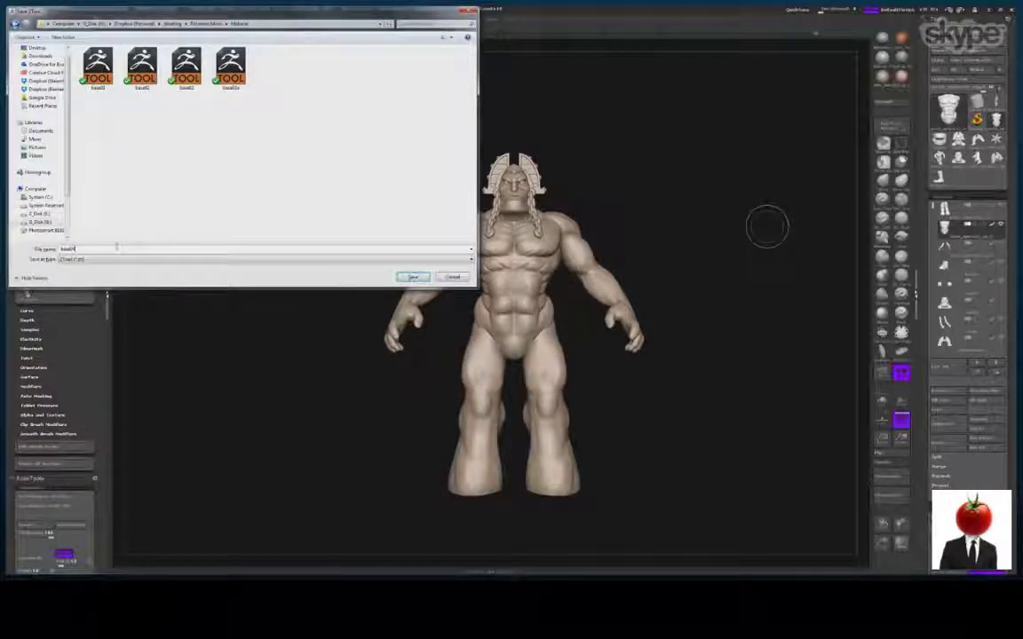
key("Return")
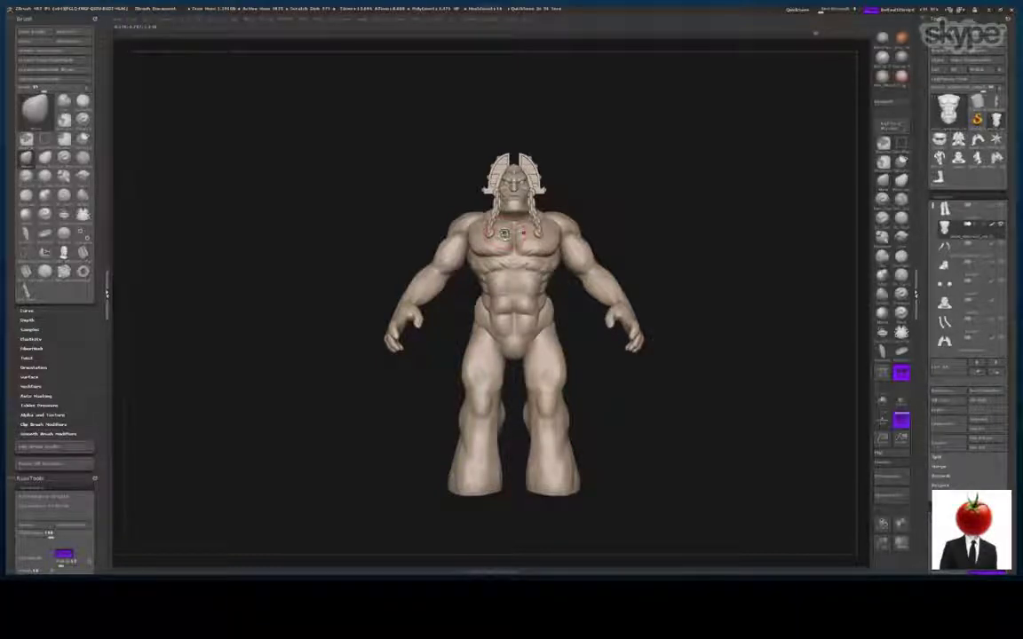
key("ctrl+s")
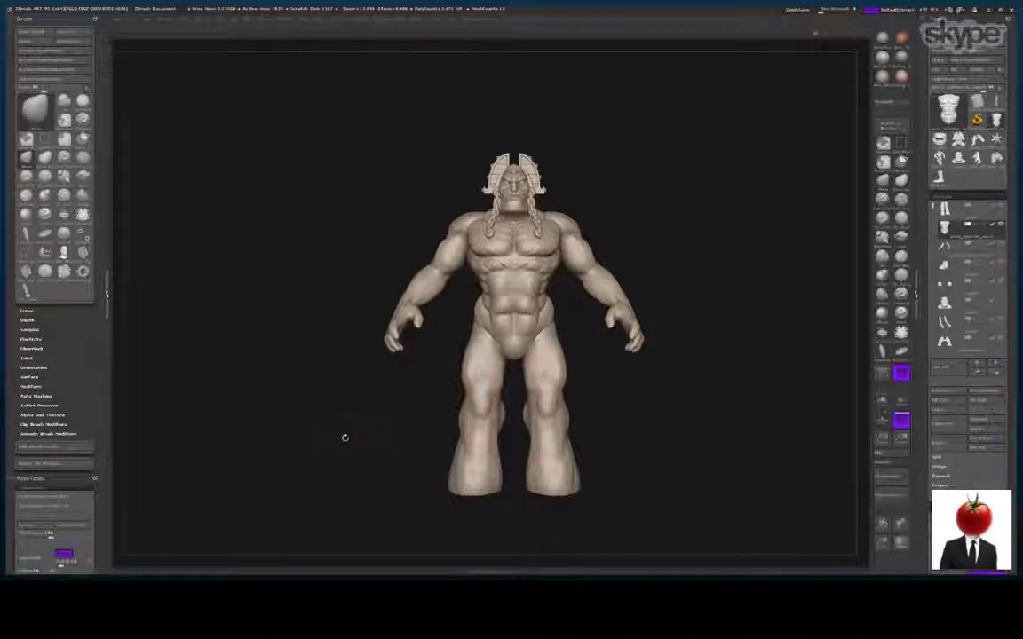
mouse_move(912, 434)
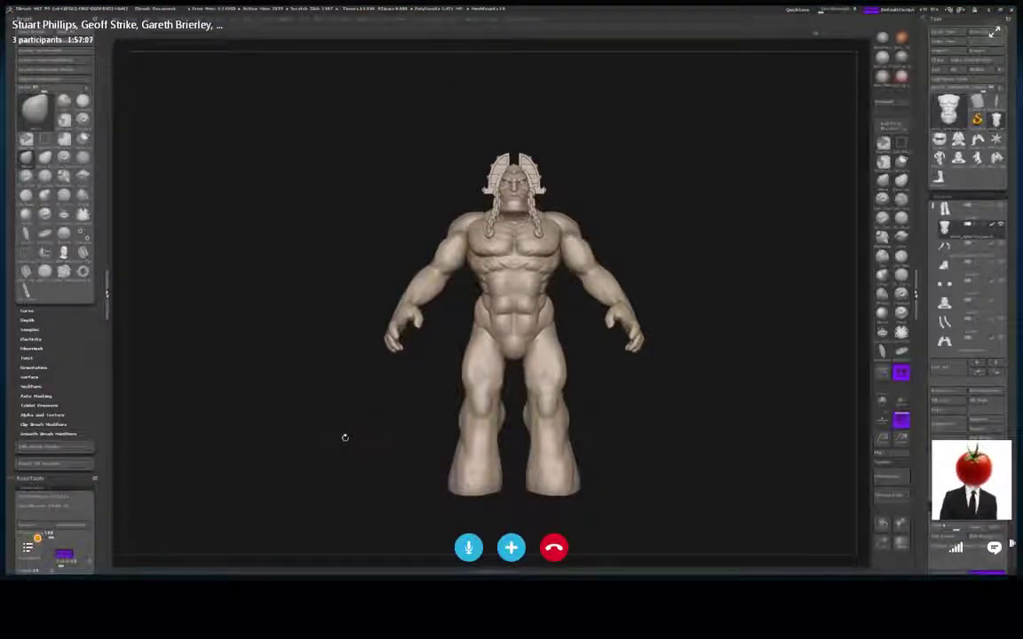